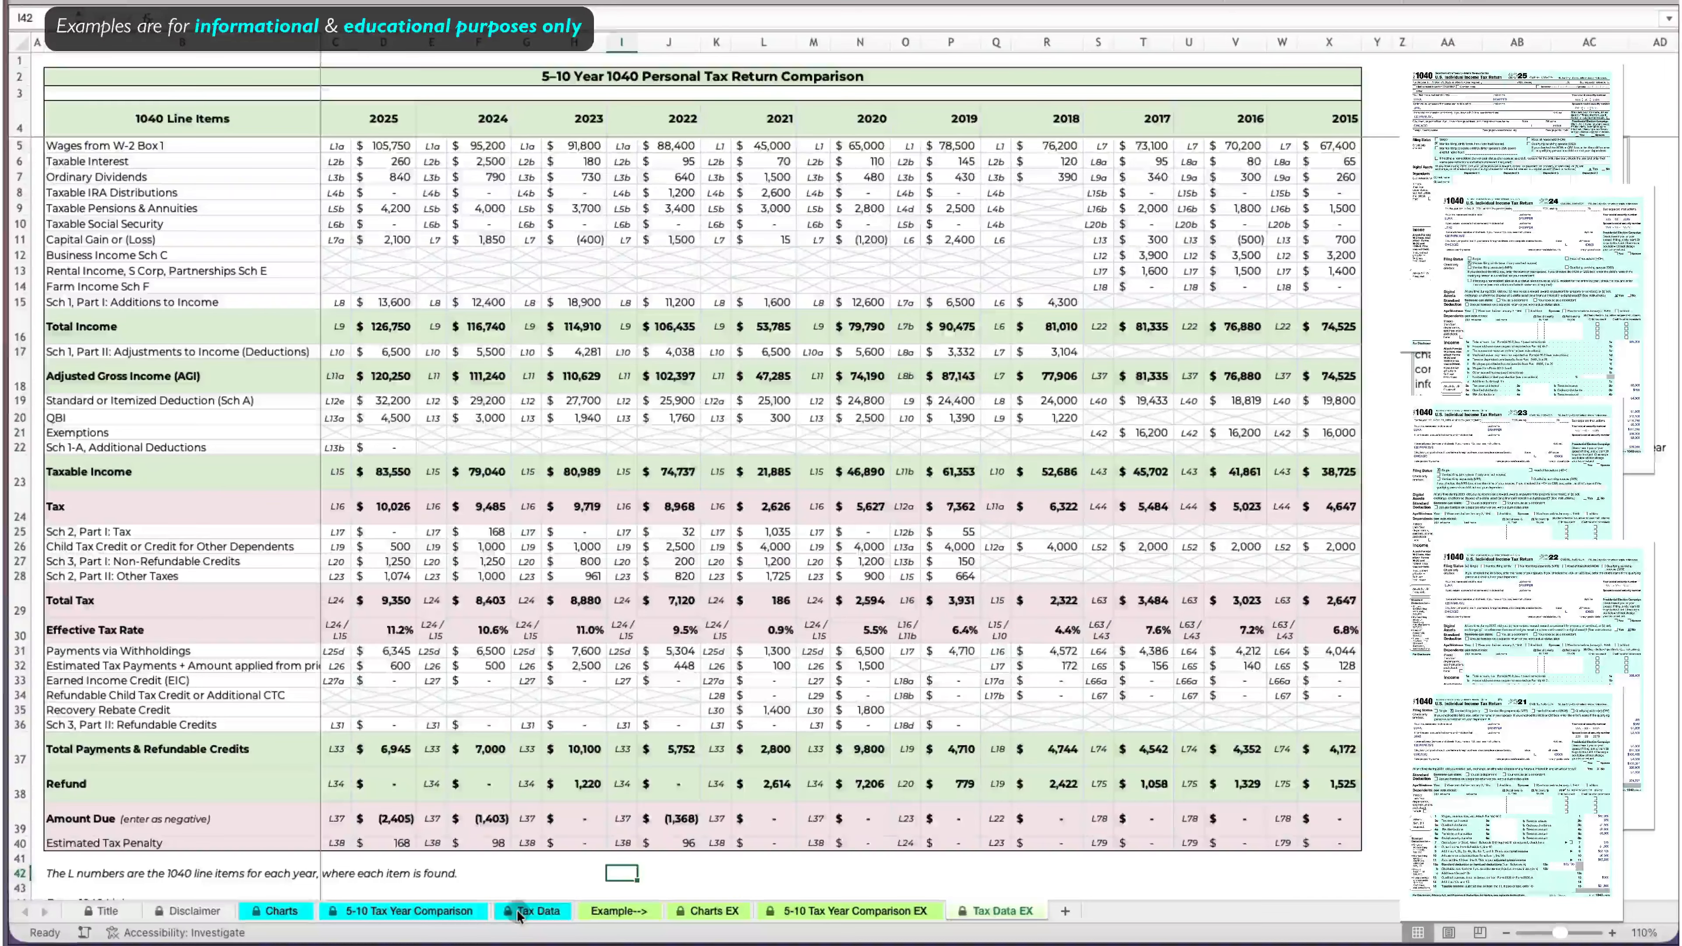
# Look through the blank Tax Data sheet and the example sheets Tax Data EX, Charts EX and 5-10 Tax Year Comparison EX.
pyautogui.click(519, 914)
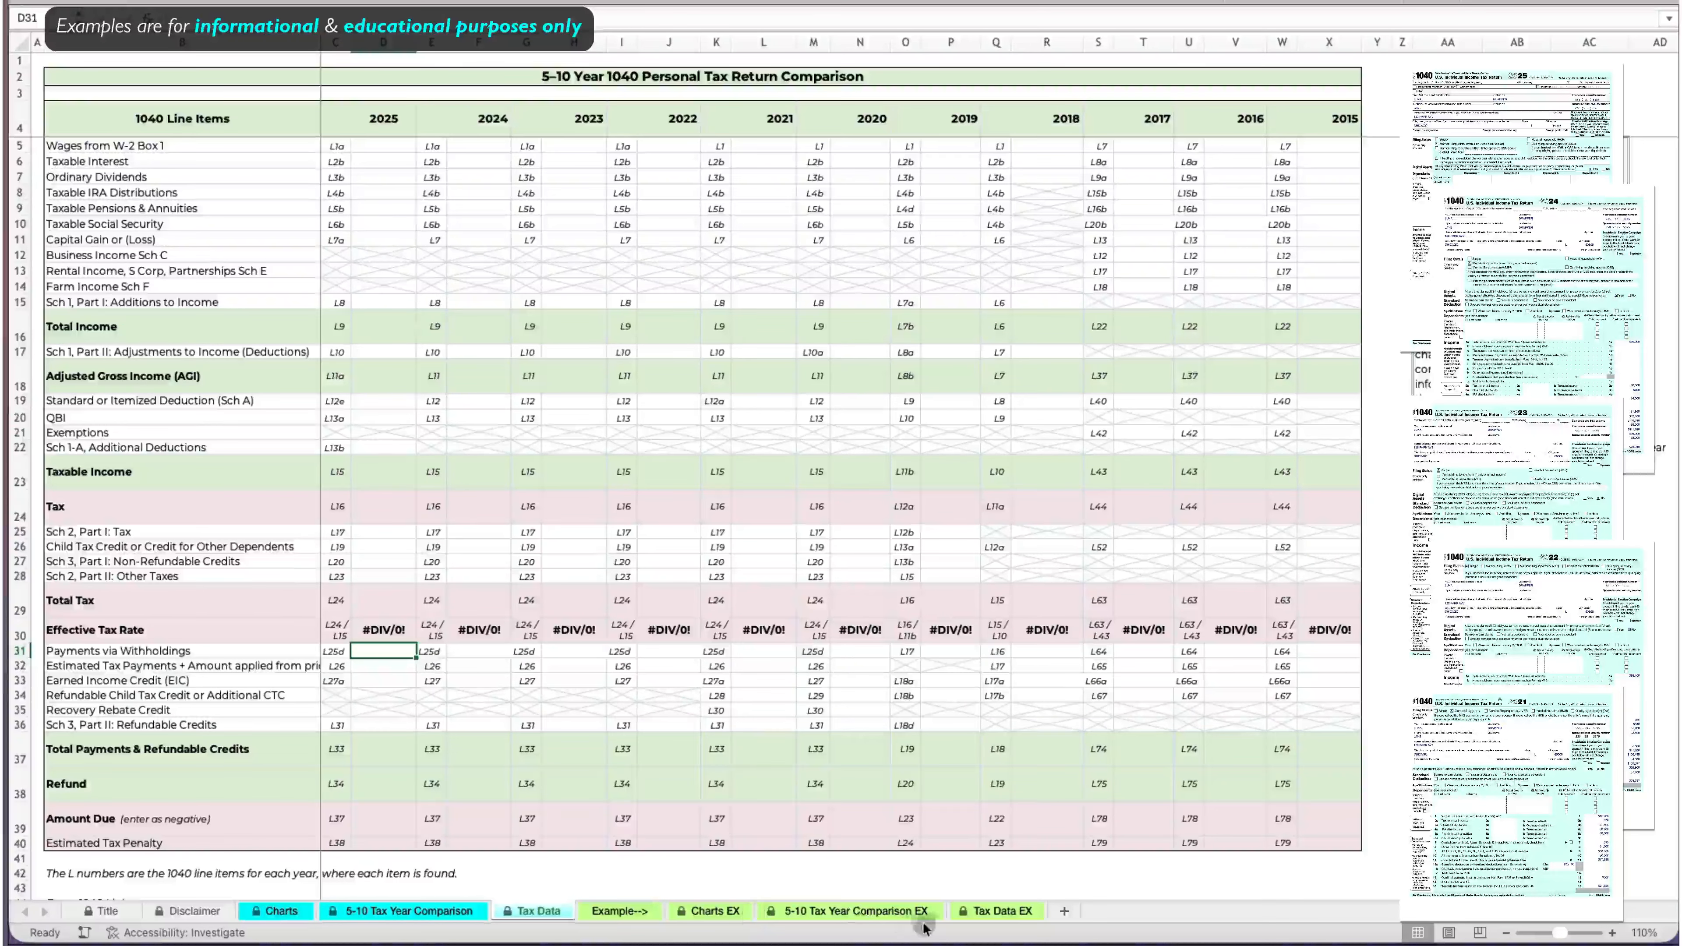
pyautogui.click(985, 912)
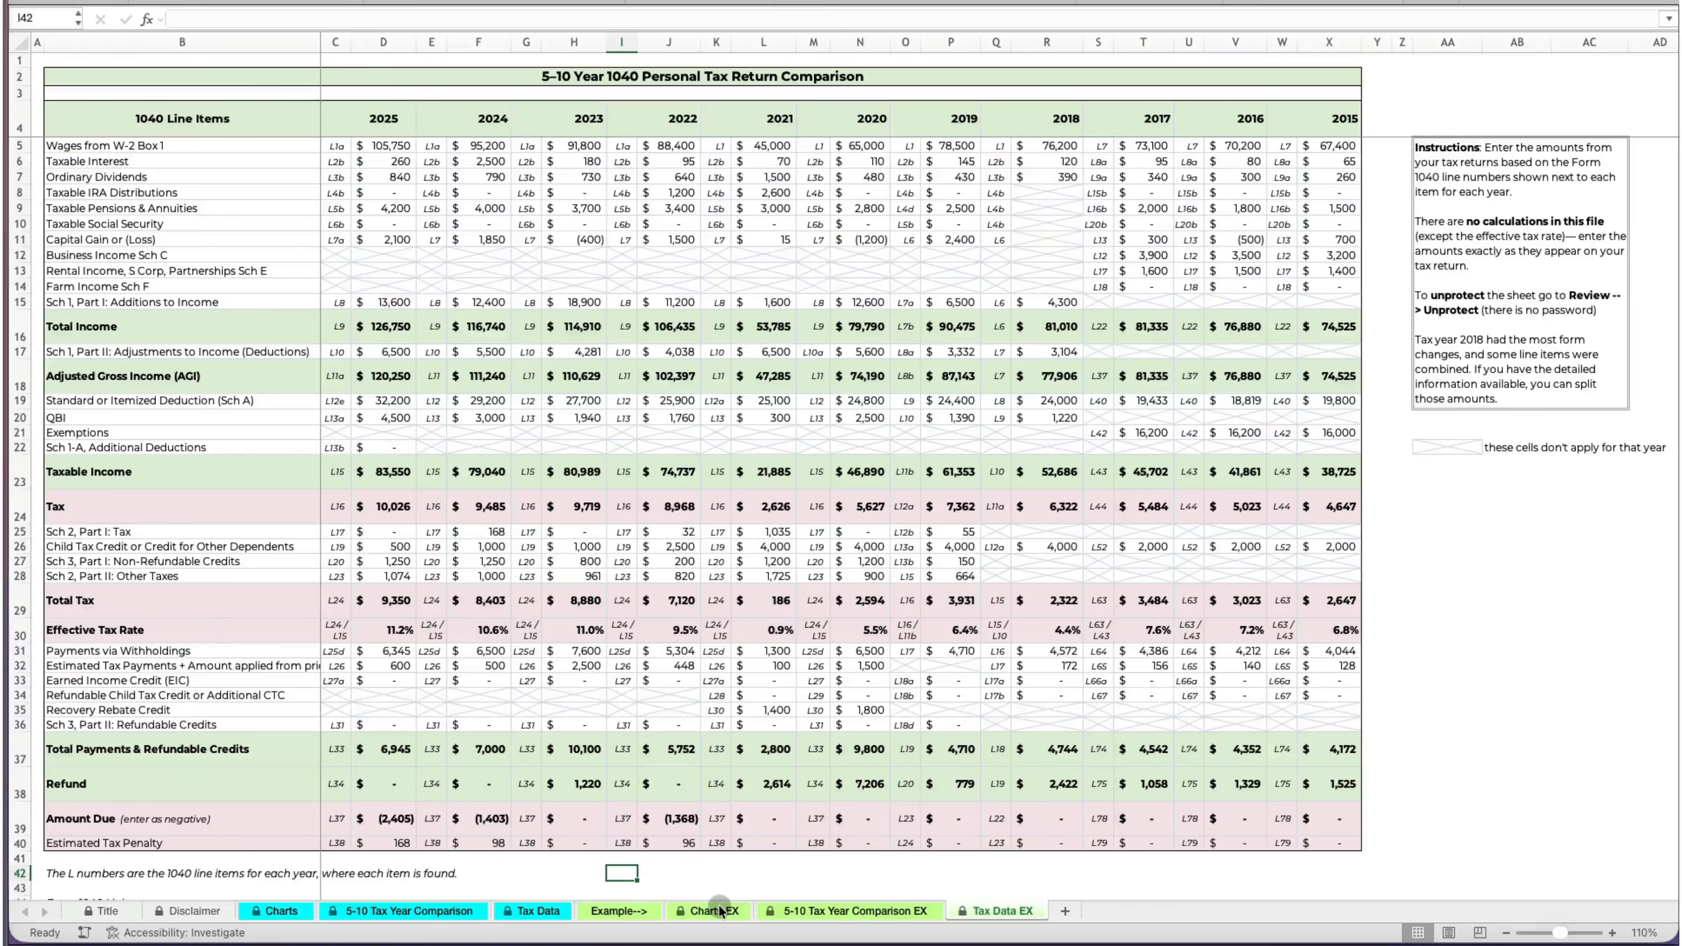
pyautogui.click(718, 909)
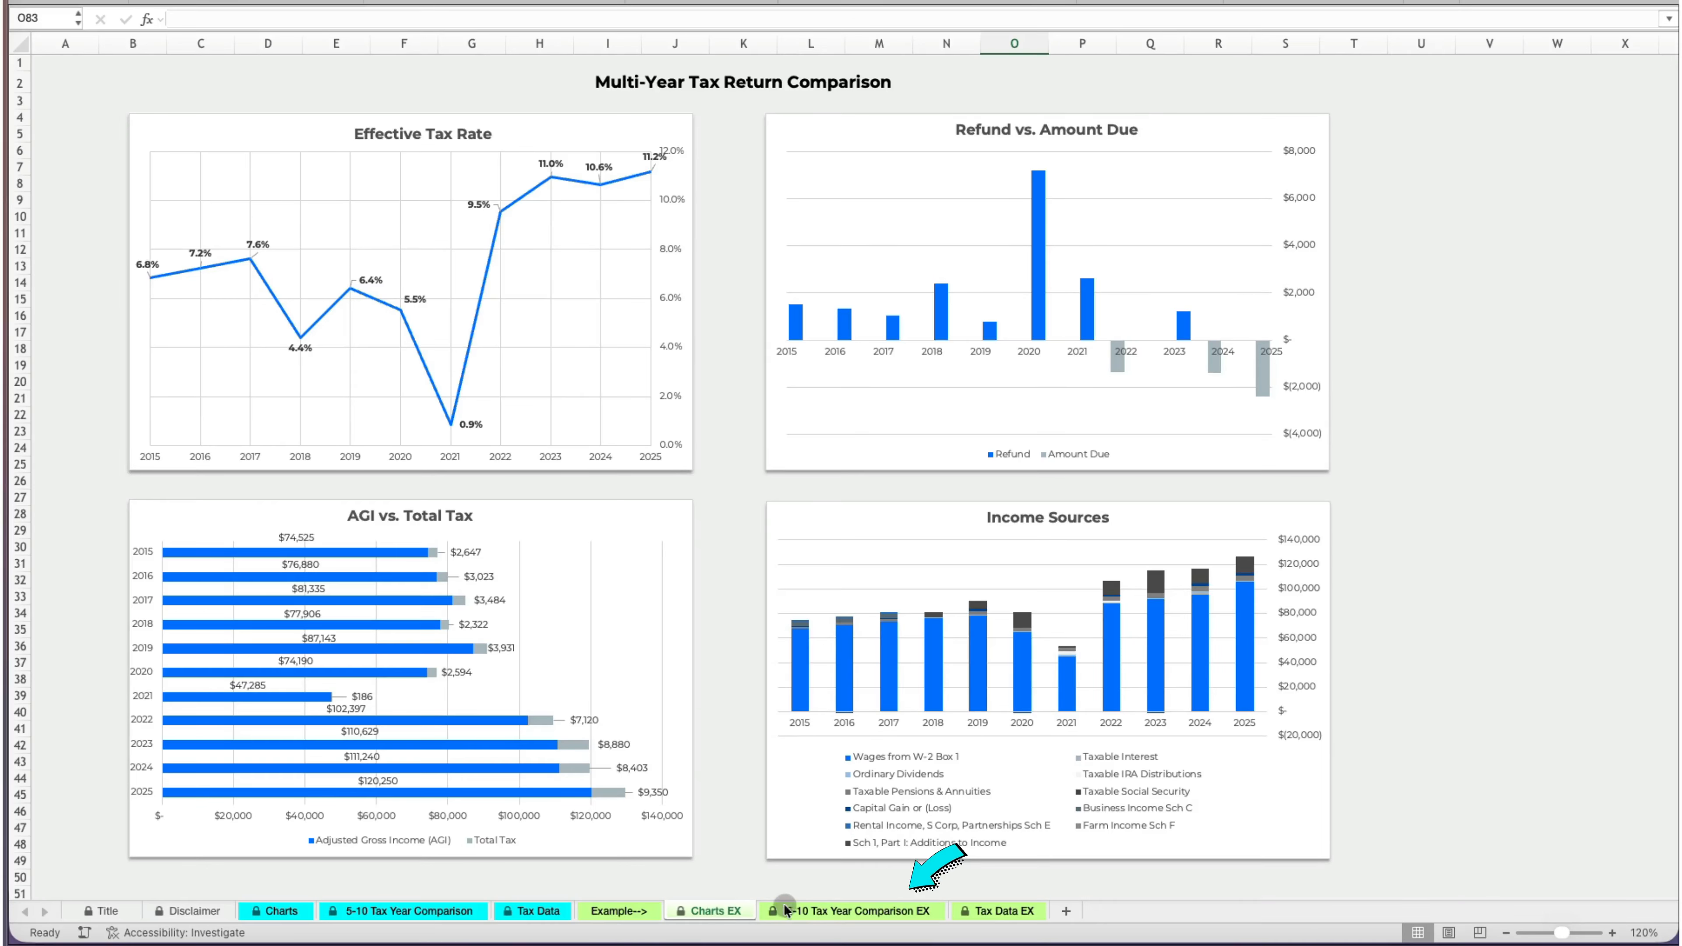
pyautogui.click(920, 911)
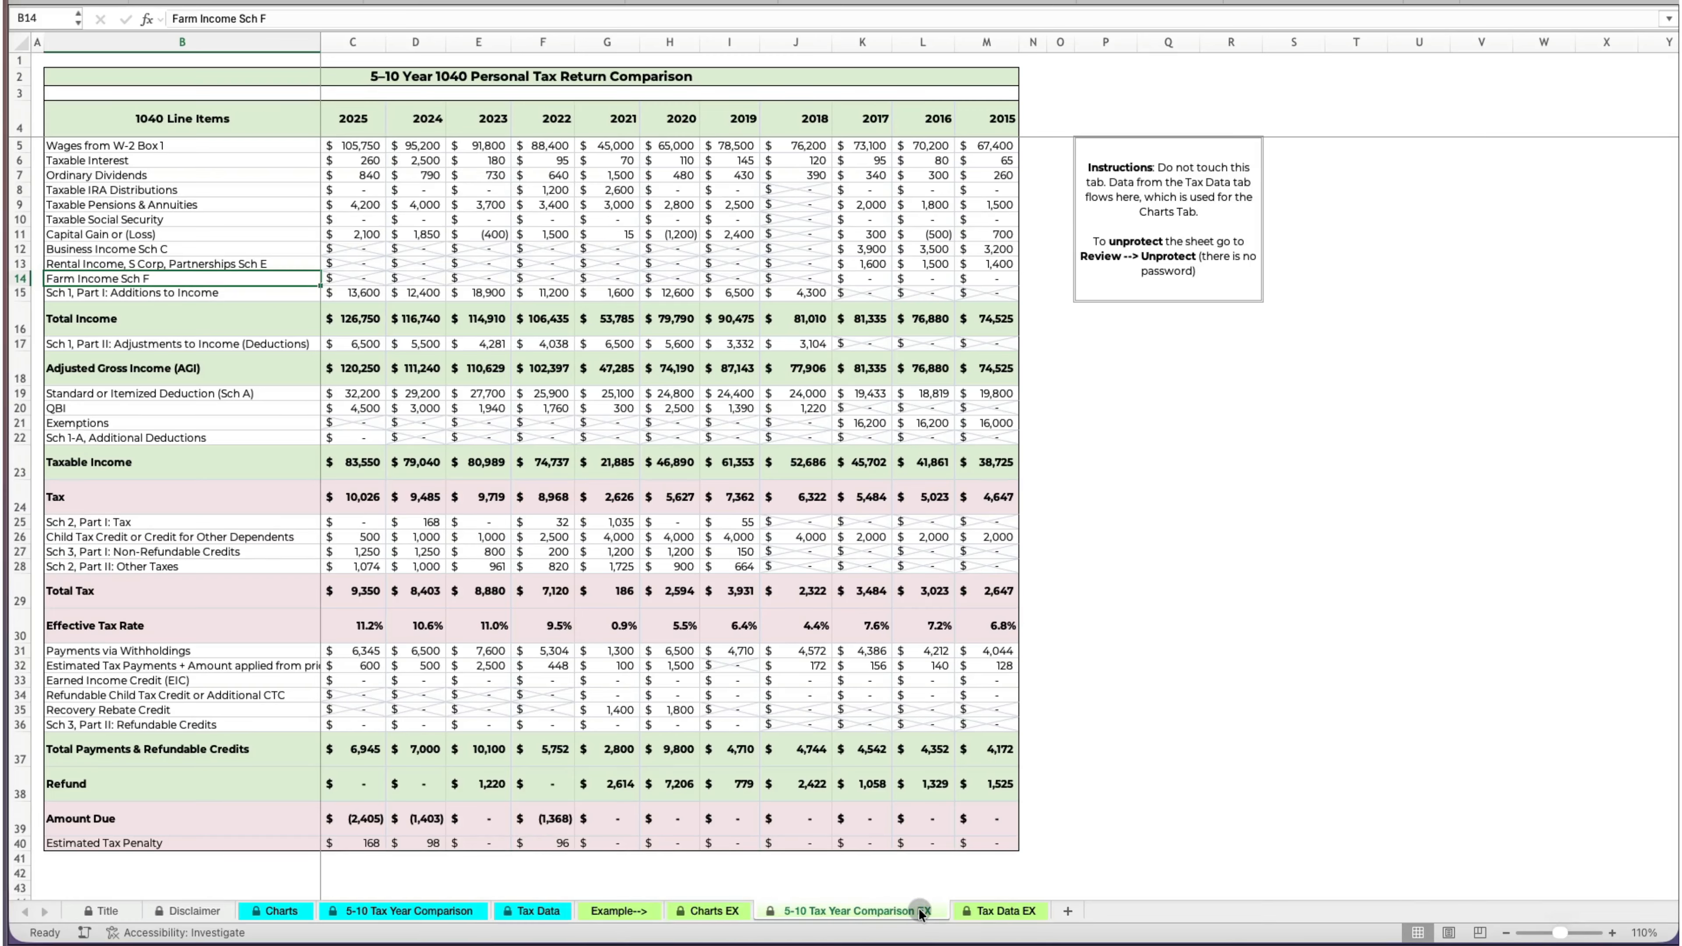
pyautogui.click(1004, 913)
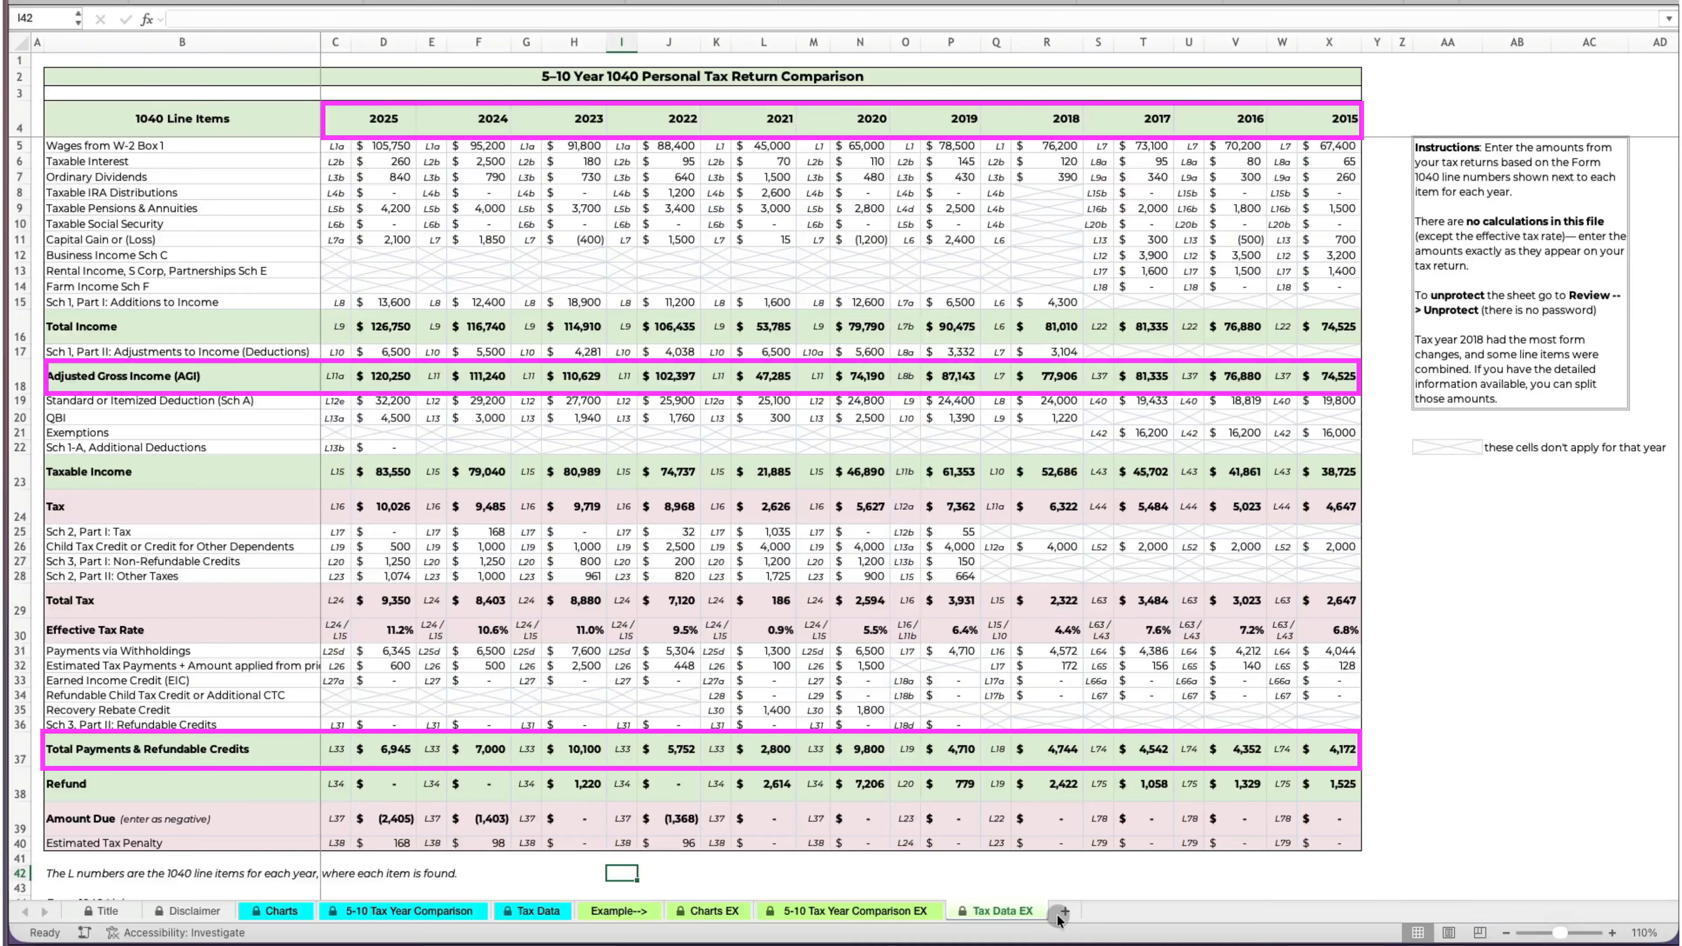
# View the 2025 and 2021 Form 1040 PDFs through the links below the Tax Data EX table and return to the workbook.
pyautogui.scroll(-5, 1083, 880)
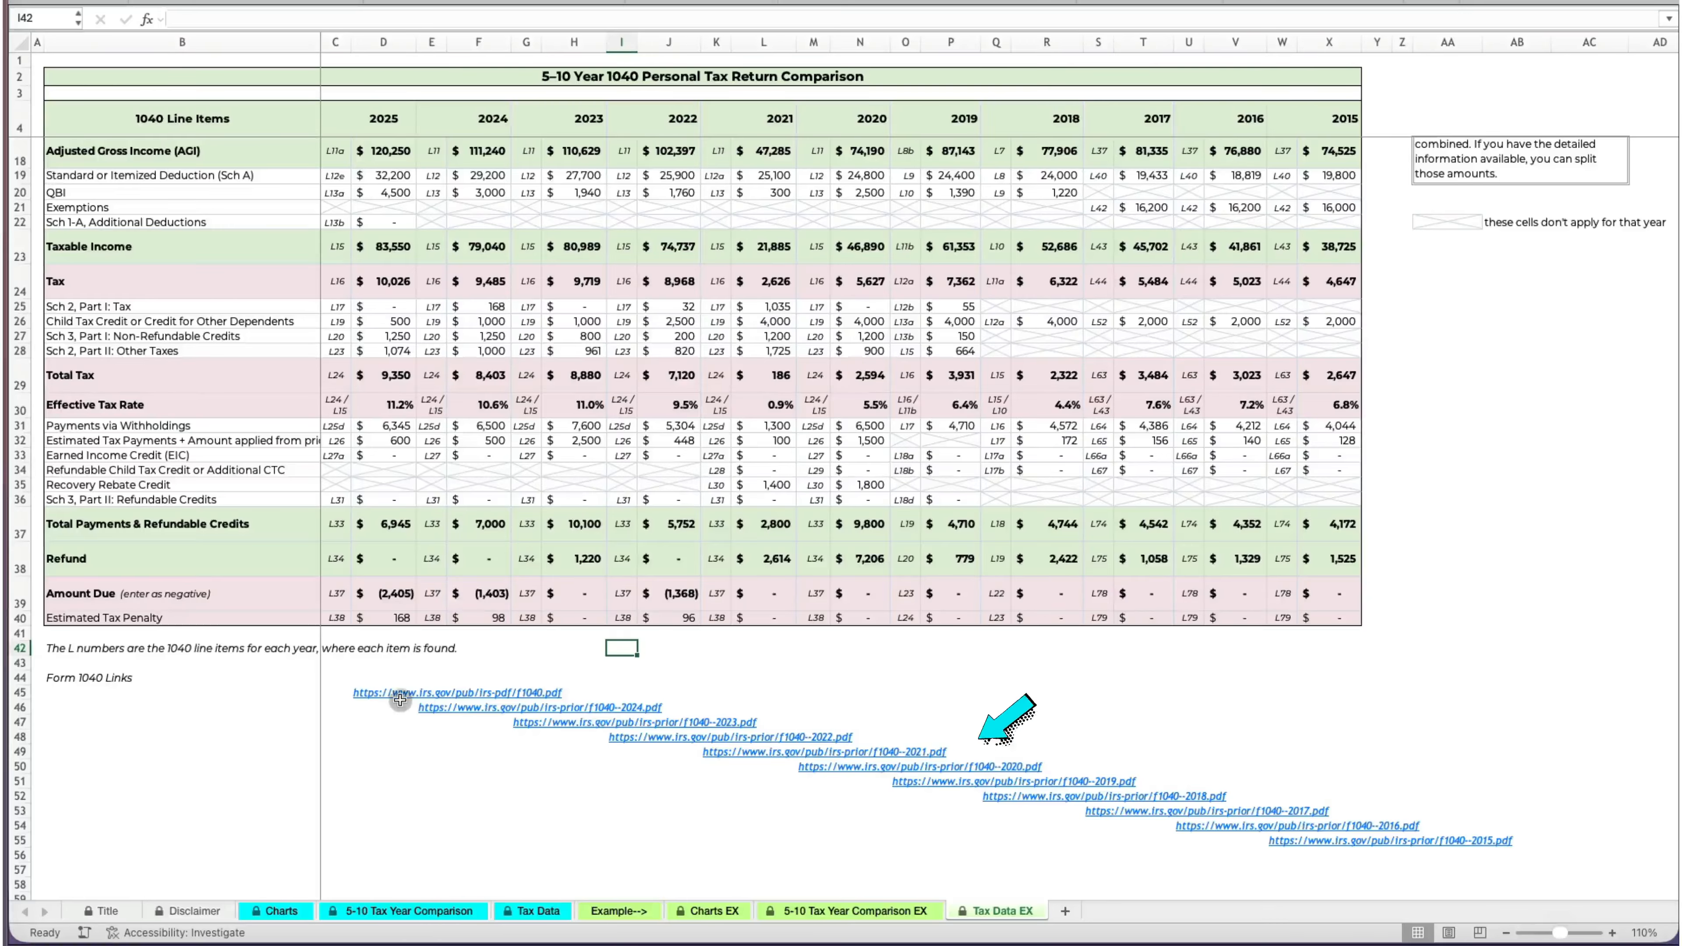
pyautogui.click(386, 694)
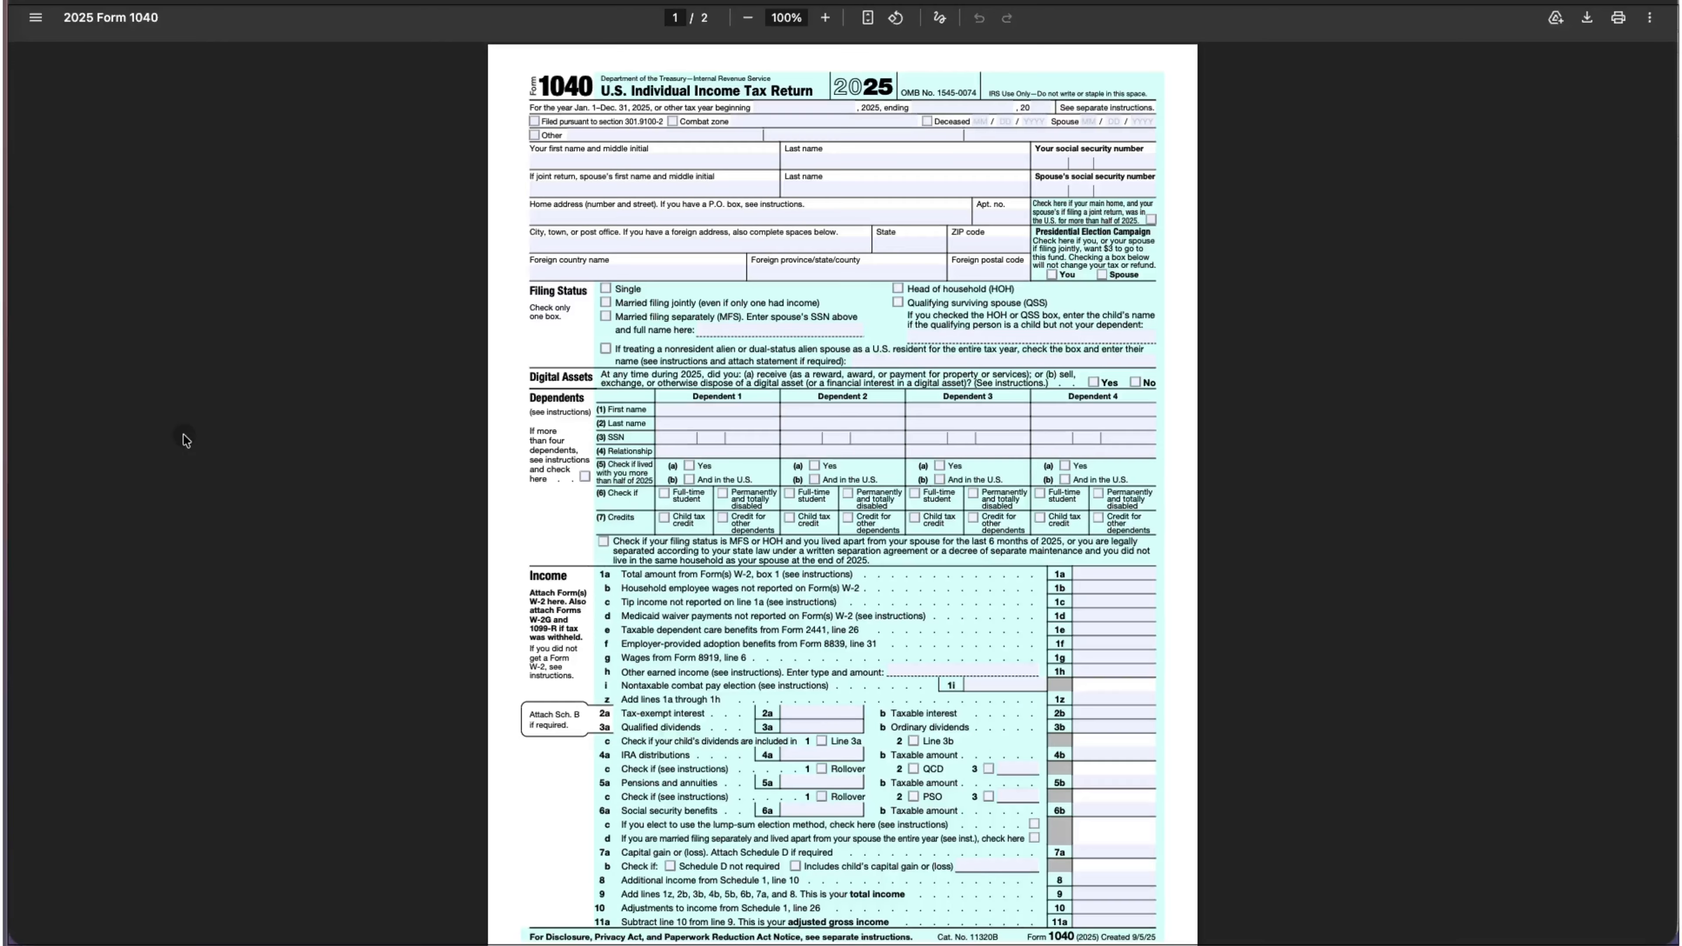
pyautogui.press('super+Tab')
pyautogui.click(723, 754)
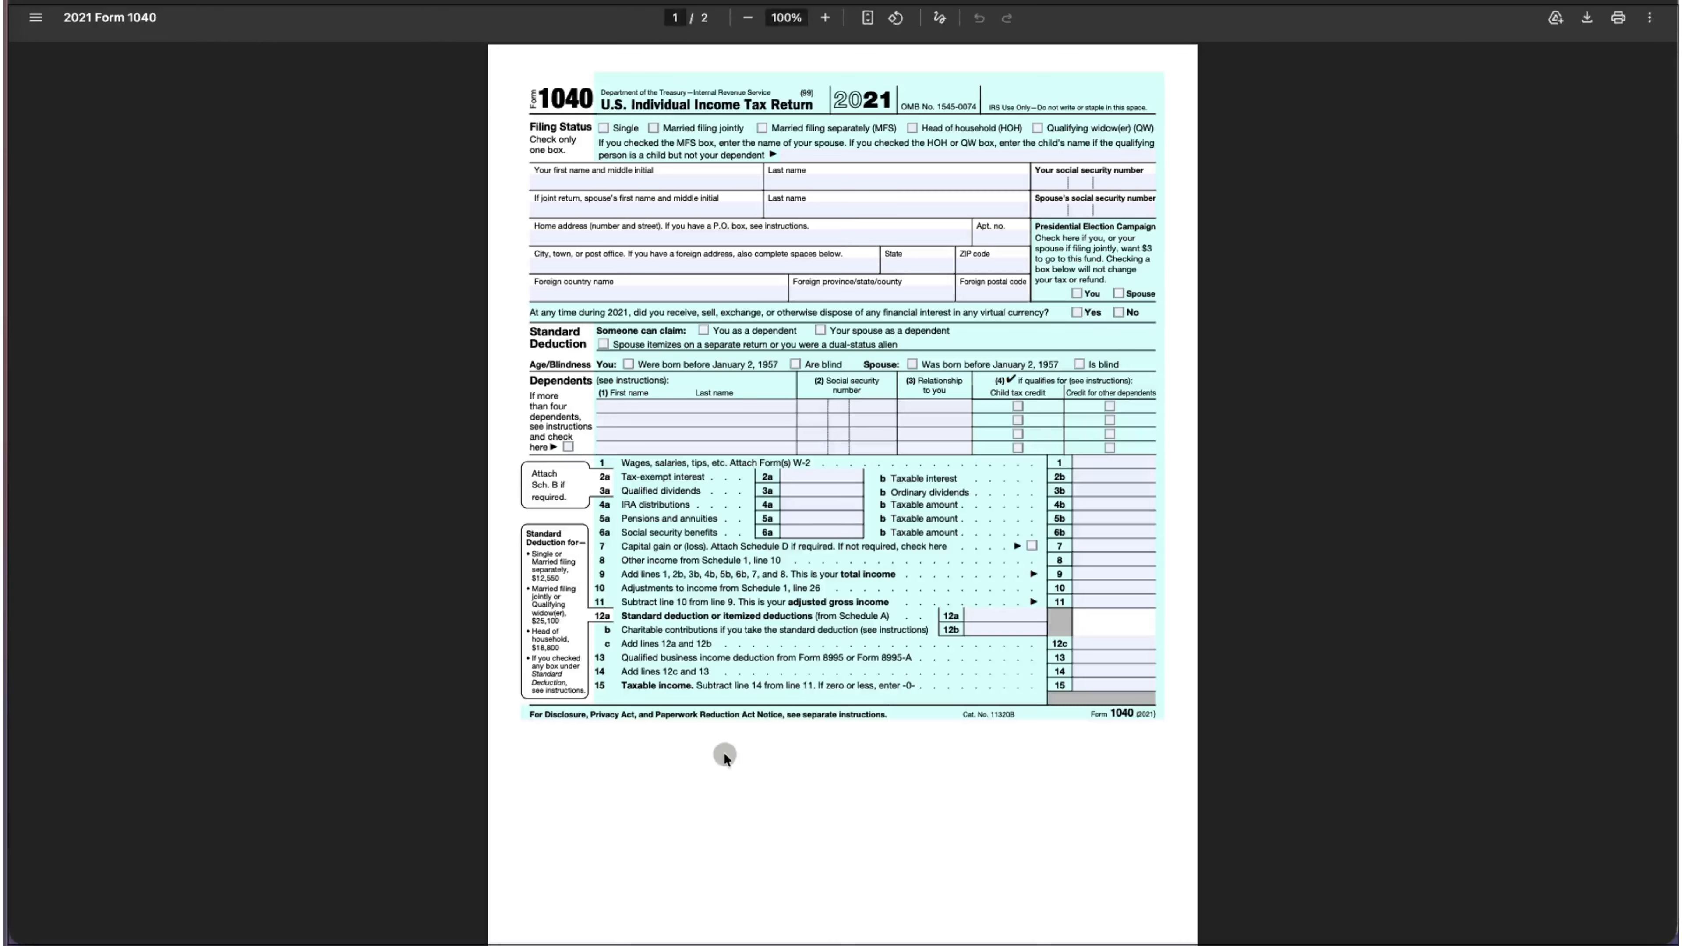
pyautogui.click(26, 391)
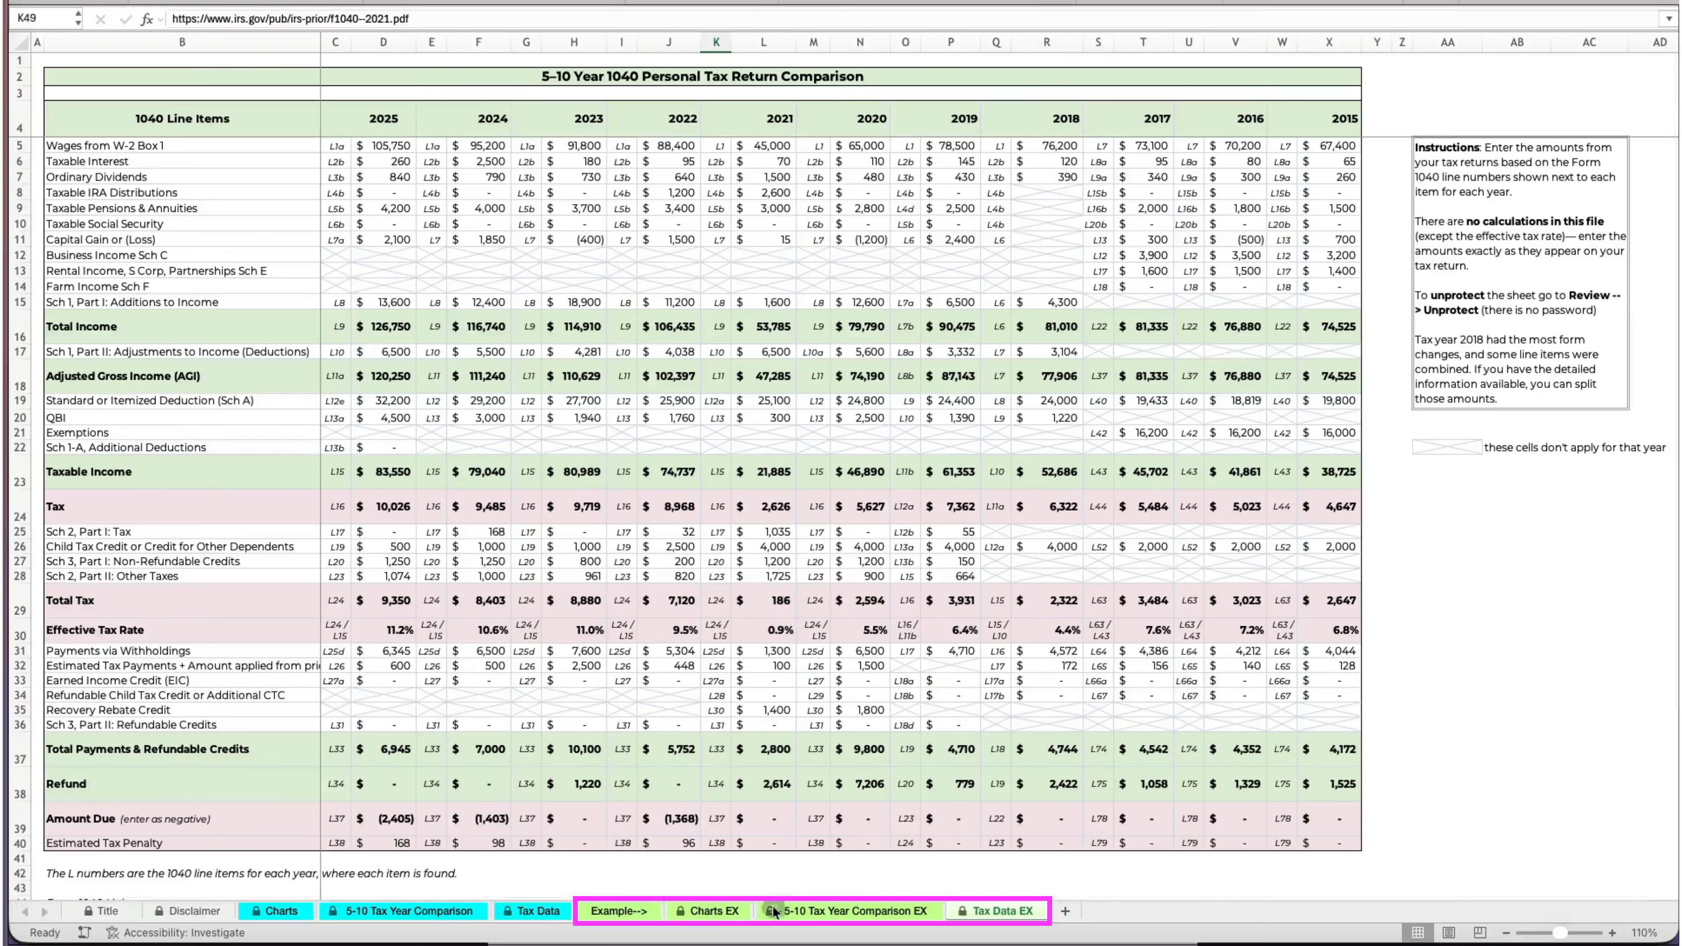
# Look at the example comparison and charts sheets and the blank Charts sheet, ending on the Tax Data sheet.
pyautogui.click(821, 911)
pyautogui.click(723, 913)
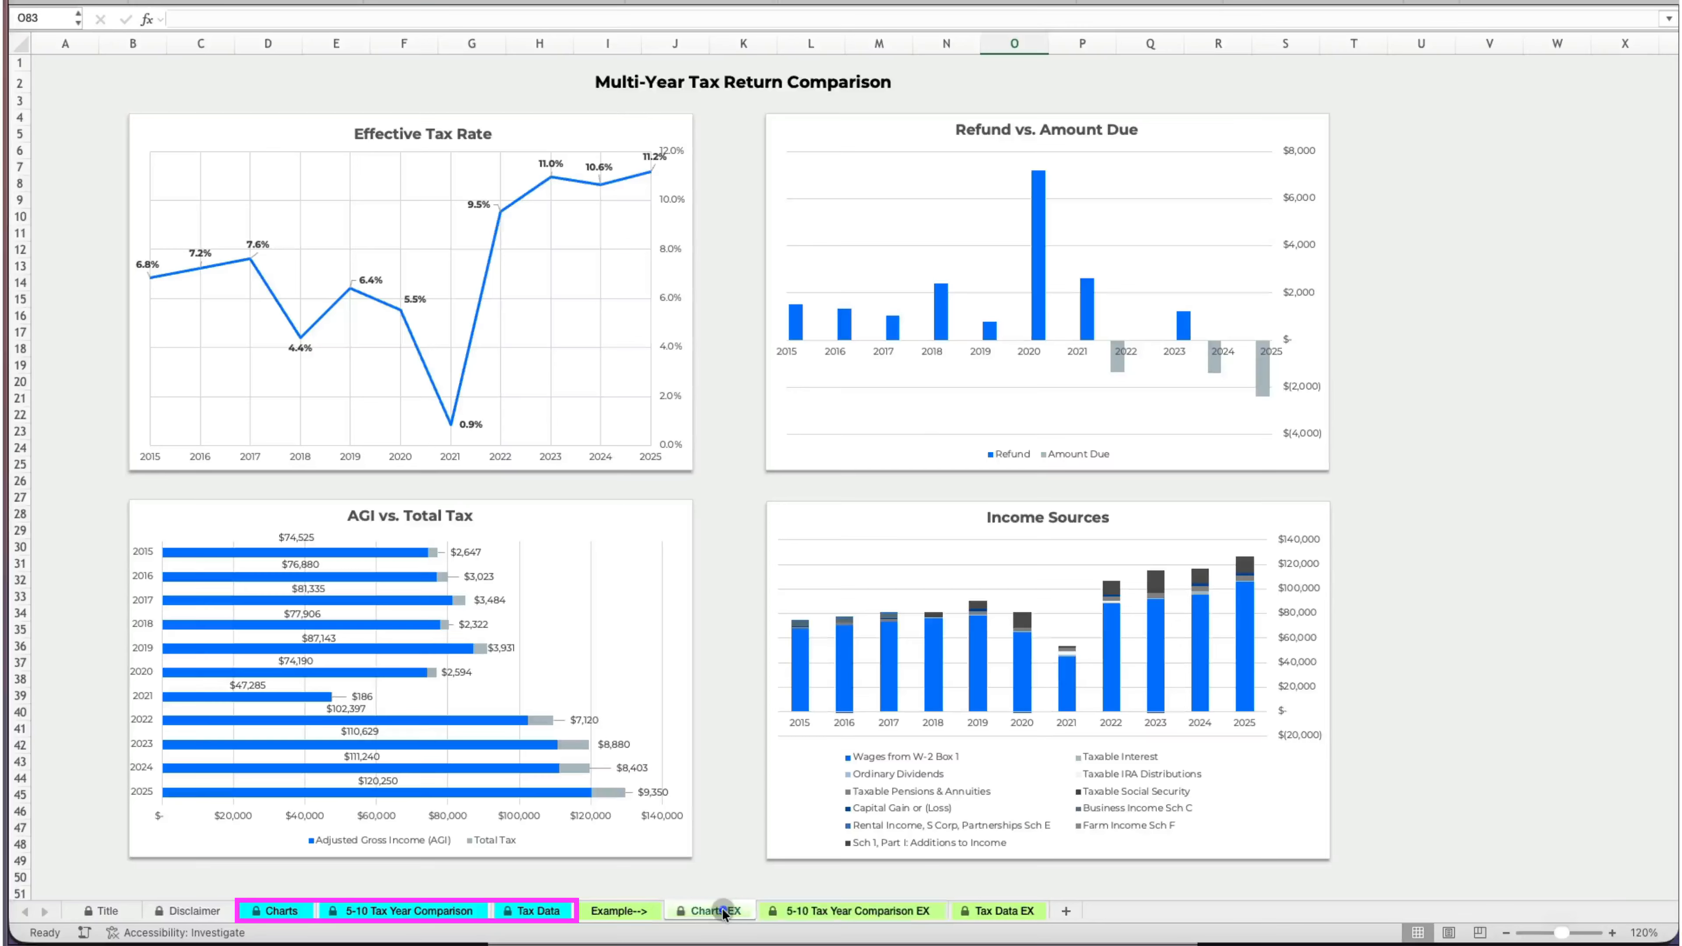
pyautogui.click(529, 911)
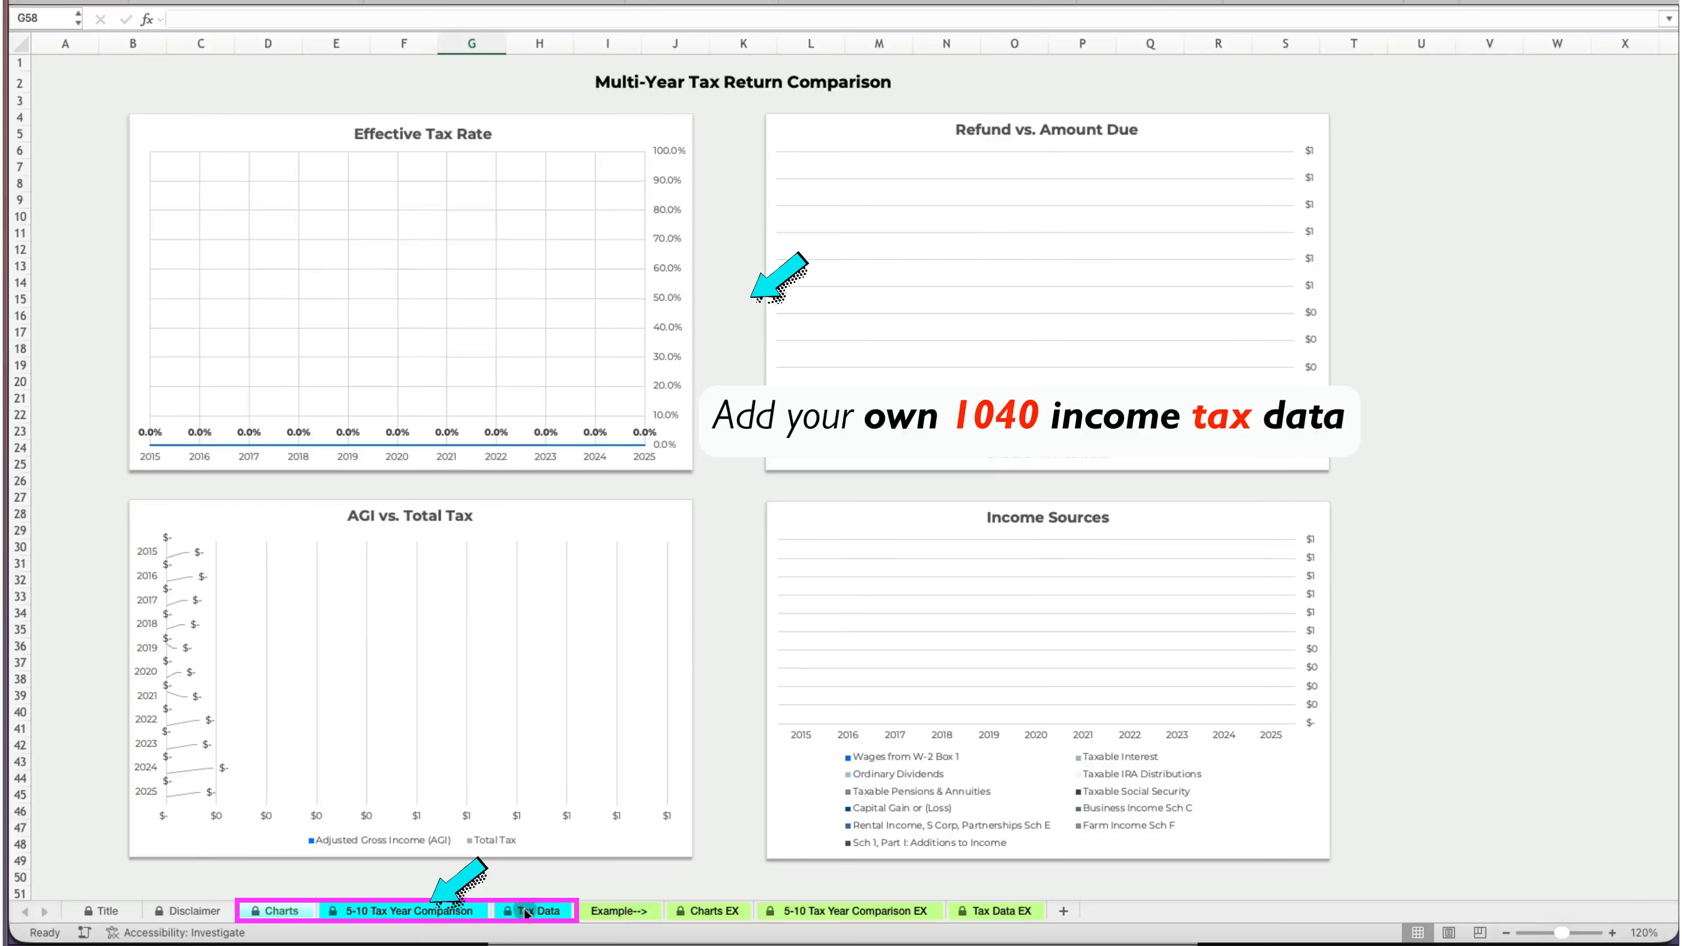
pyautogui.click(525, 911)
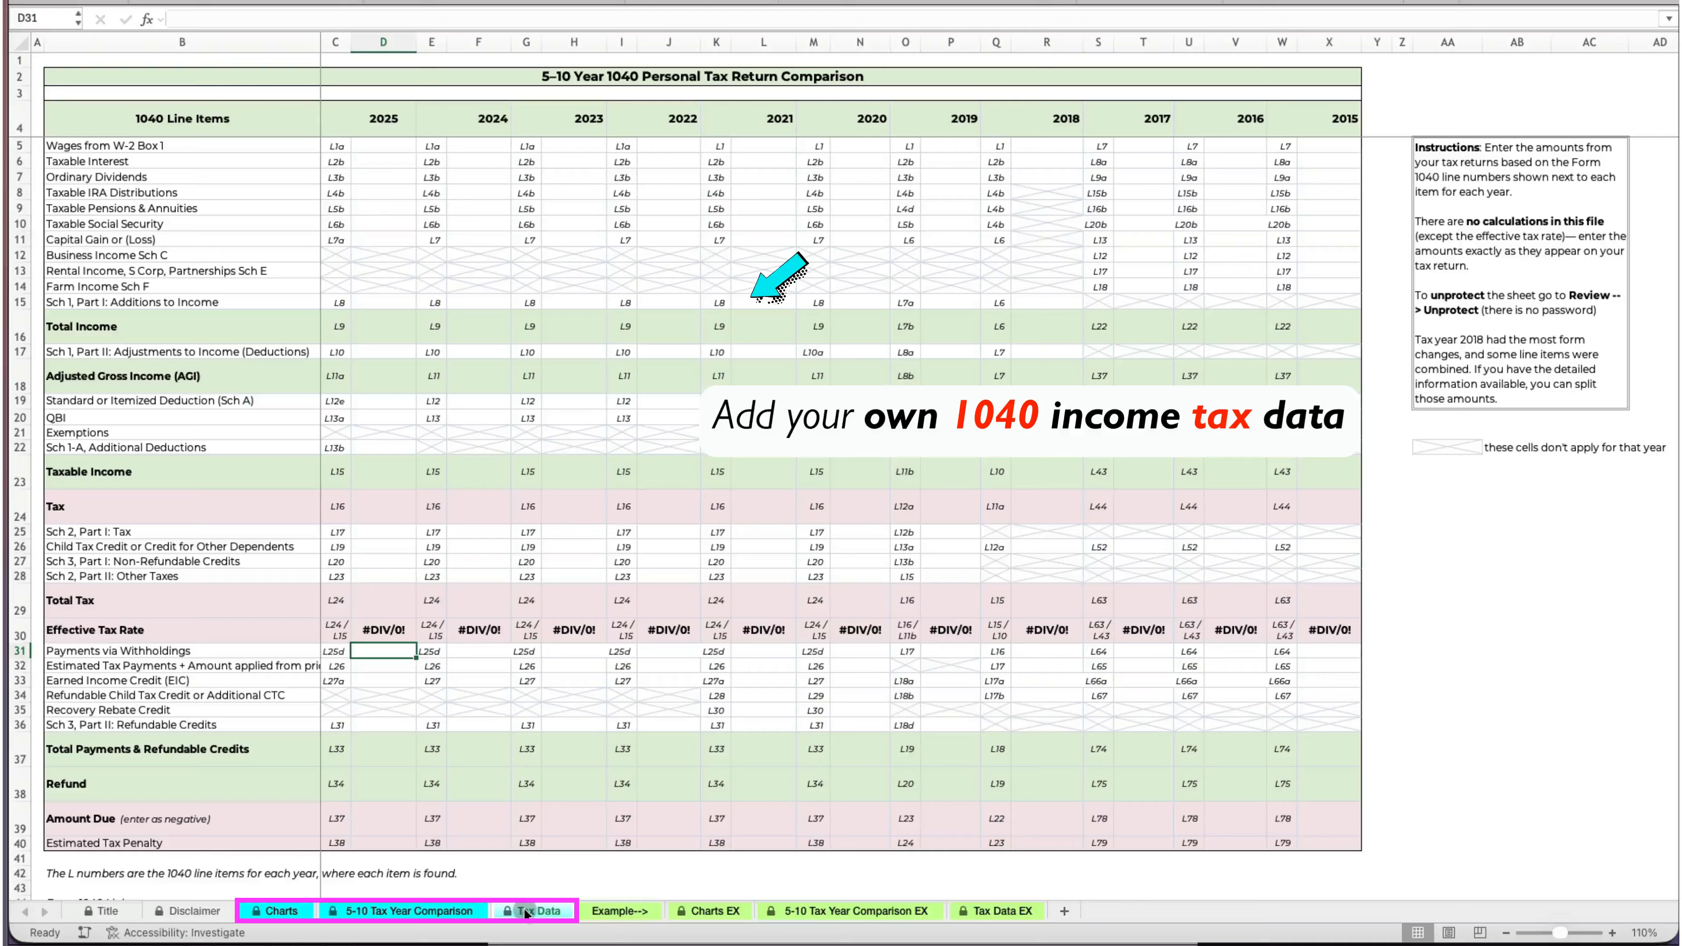
# Try to edit protected Tax Data cells: the 2025 effective tax rate, crossed-out cell T27, cell S23 and the Taxable Income label.
pyautogui.click(383, 630)
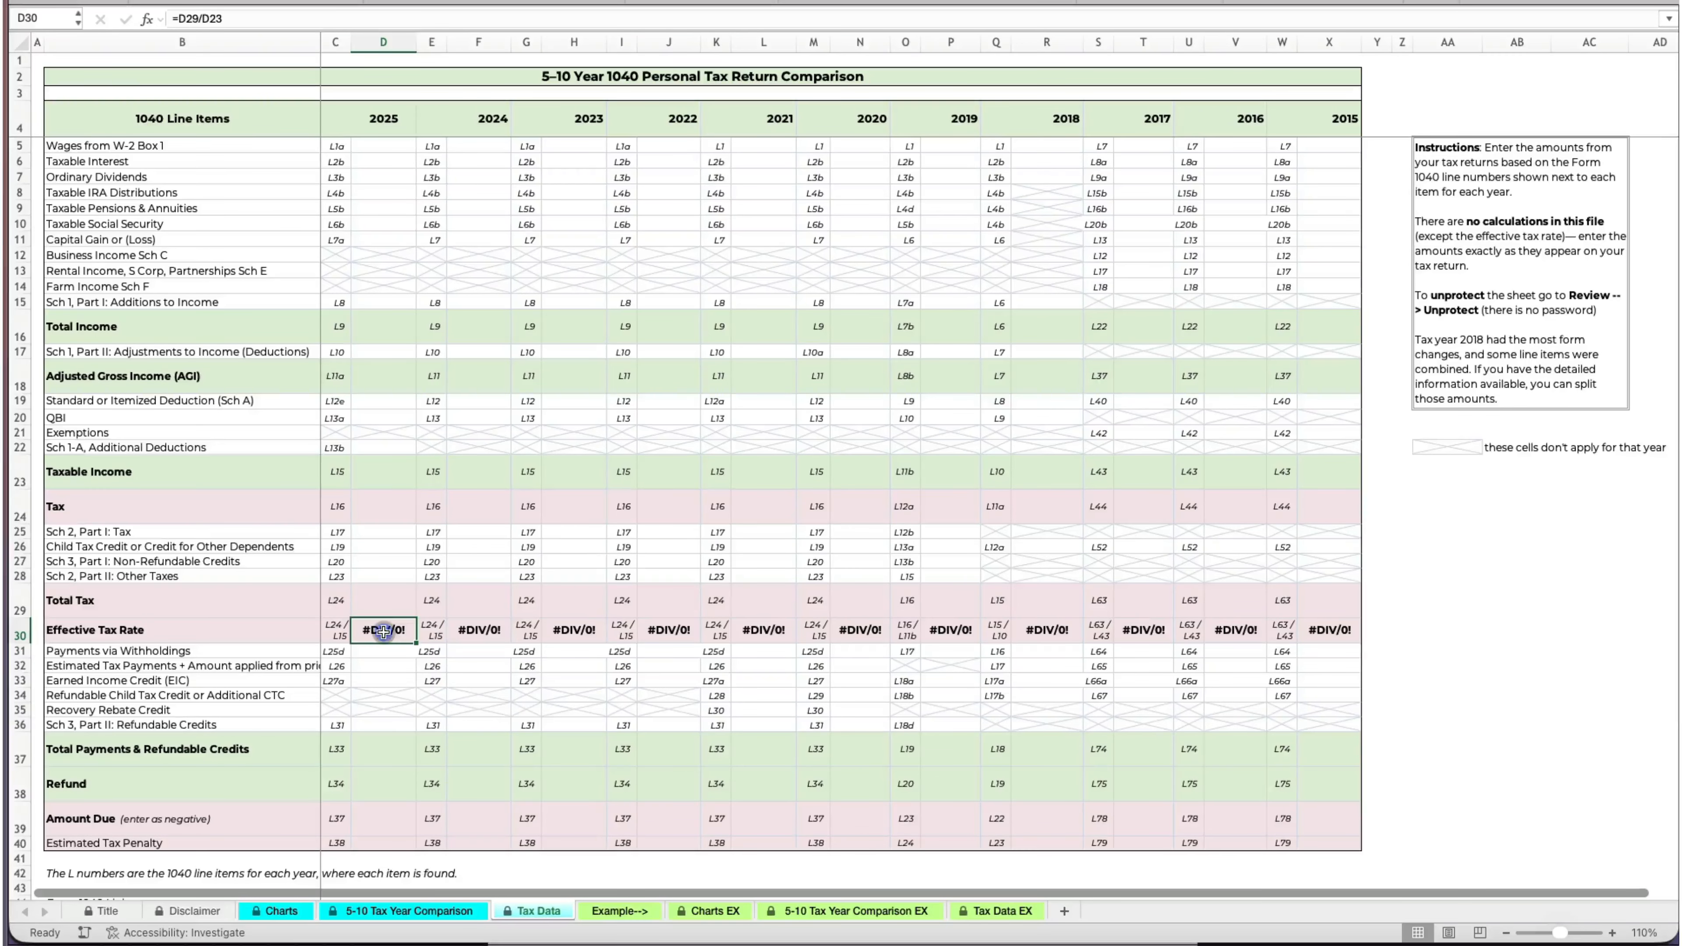
pyautogui.doubleClick(383, 630)
pyautogui.click(1511, 659)
pyautogui.doubleClick(1163, 558)
pyautogui.click(1511, 633)
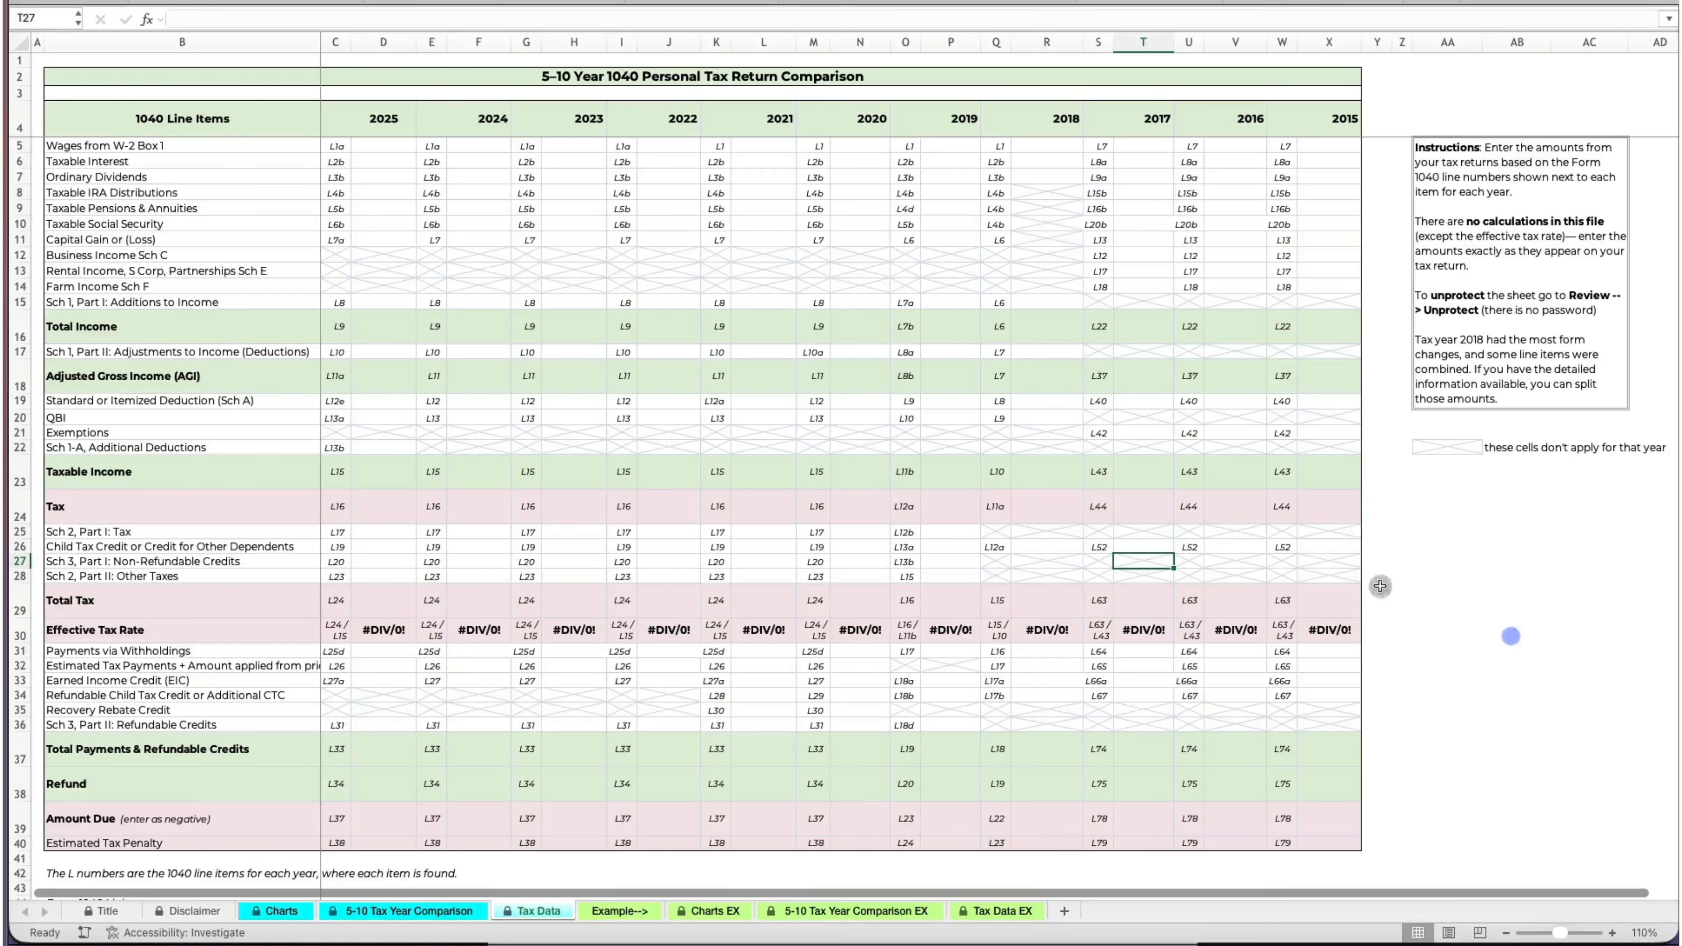
pyautogui.doubleClick(1097, 472)
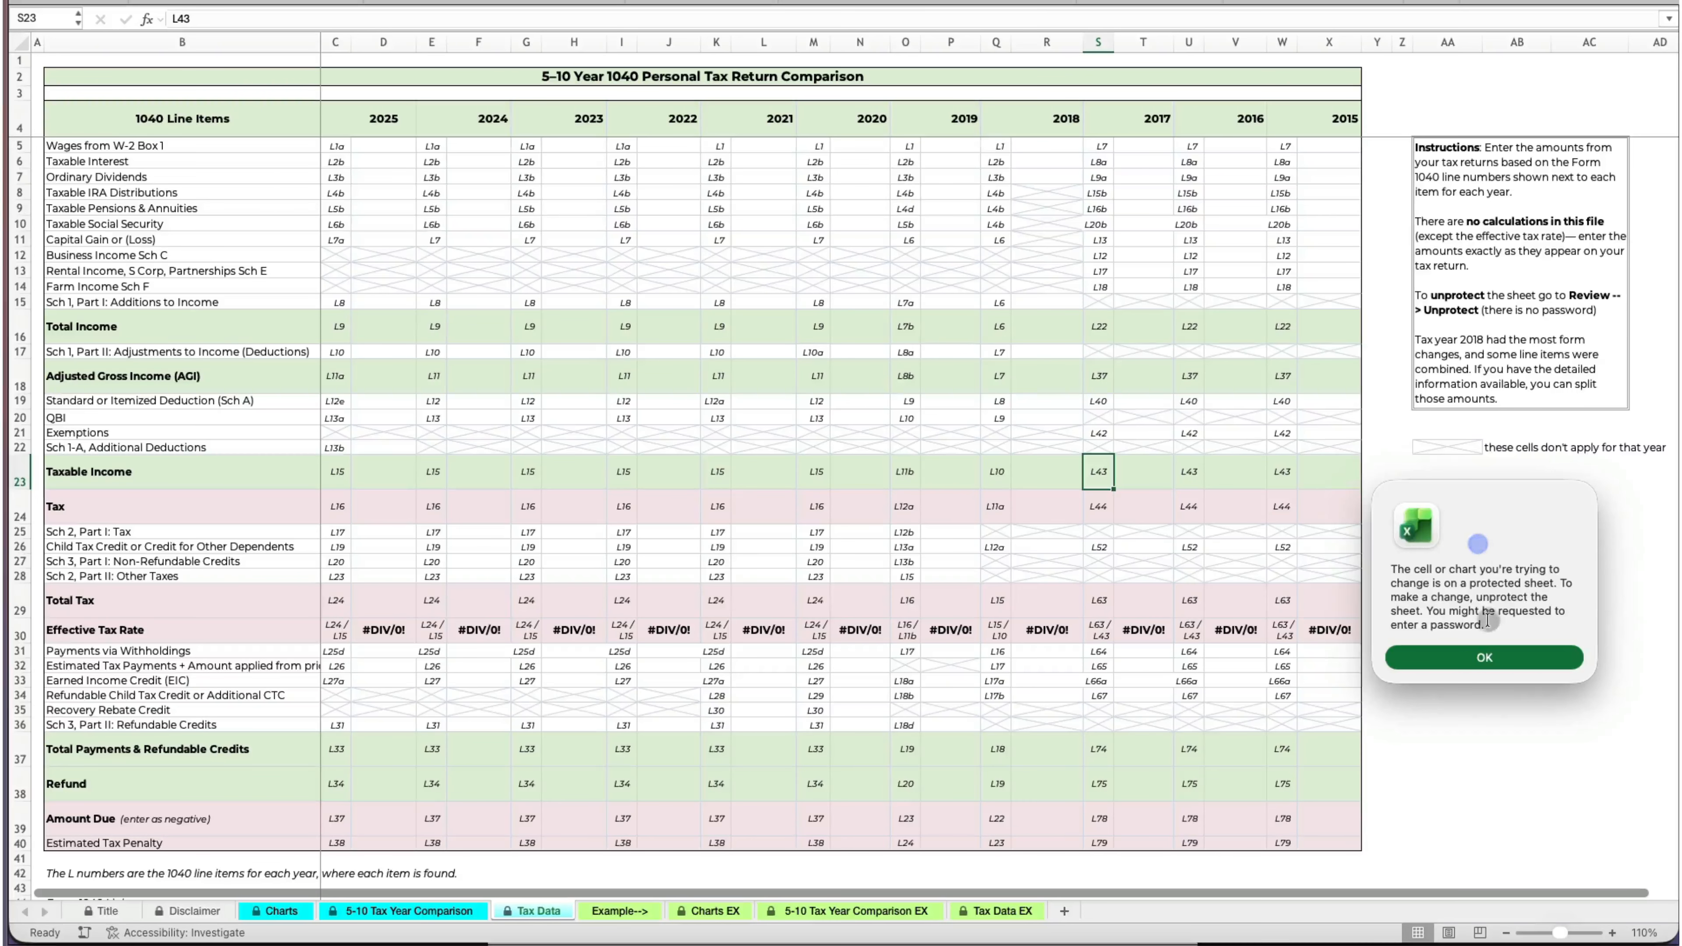
pyautogui.click(1492, 657)
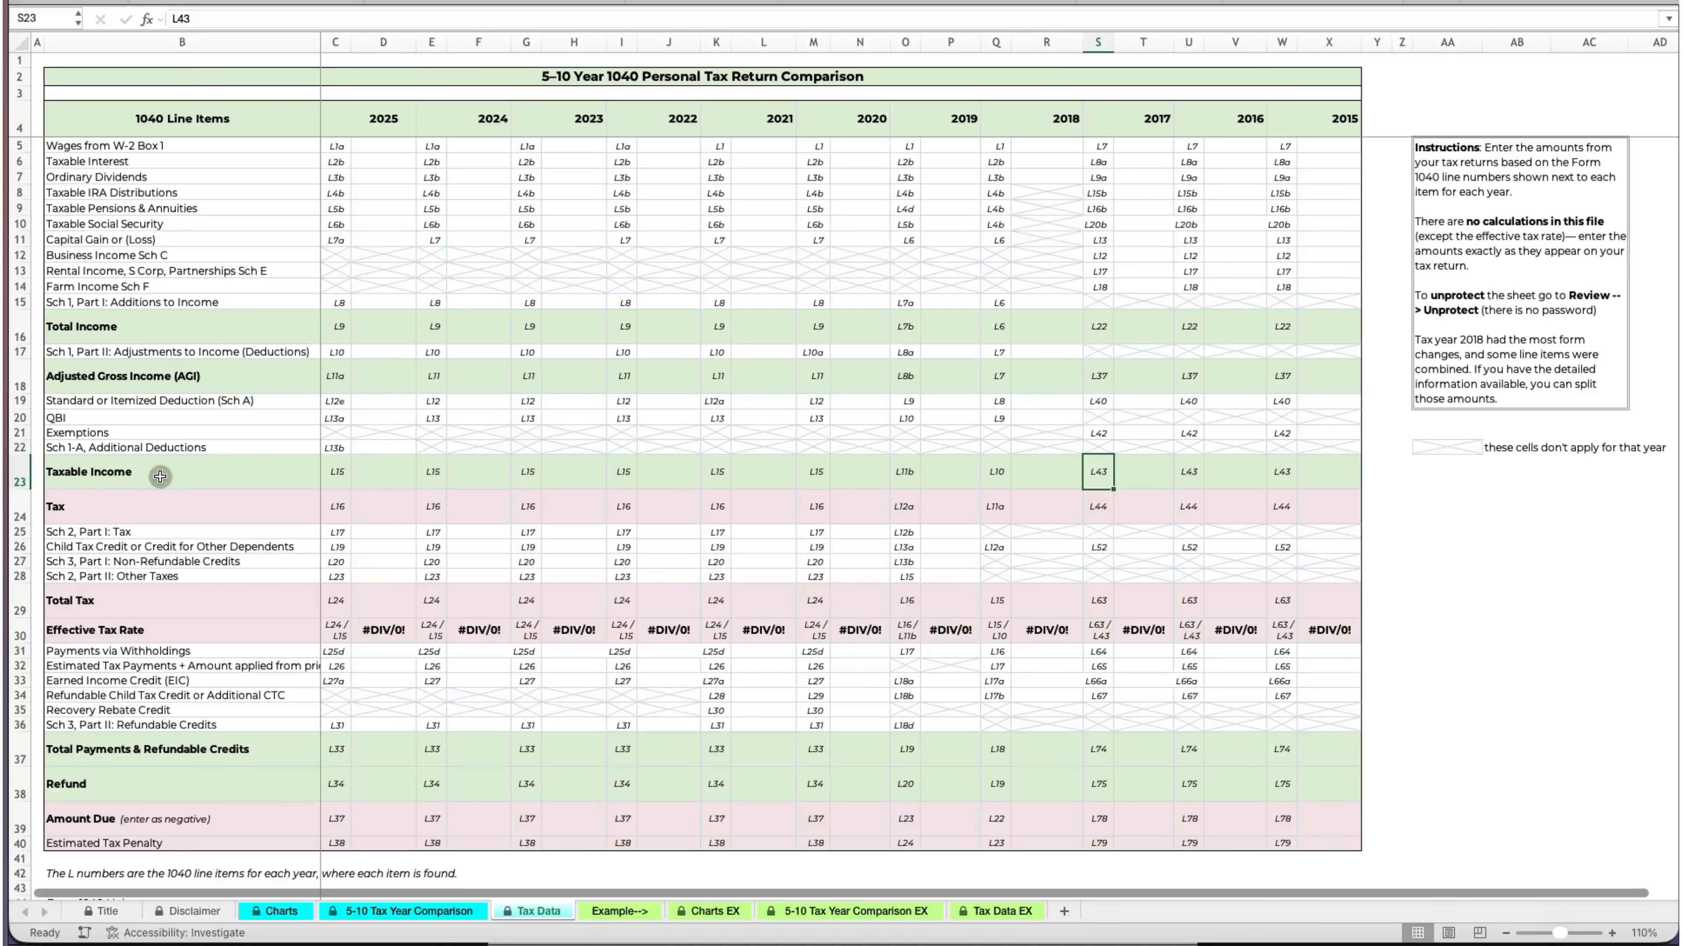
pyautogui.click(82, 475)
pyautogui.doubleClick(82, 475)
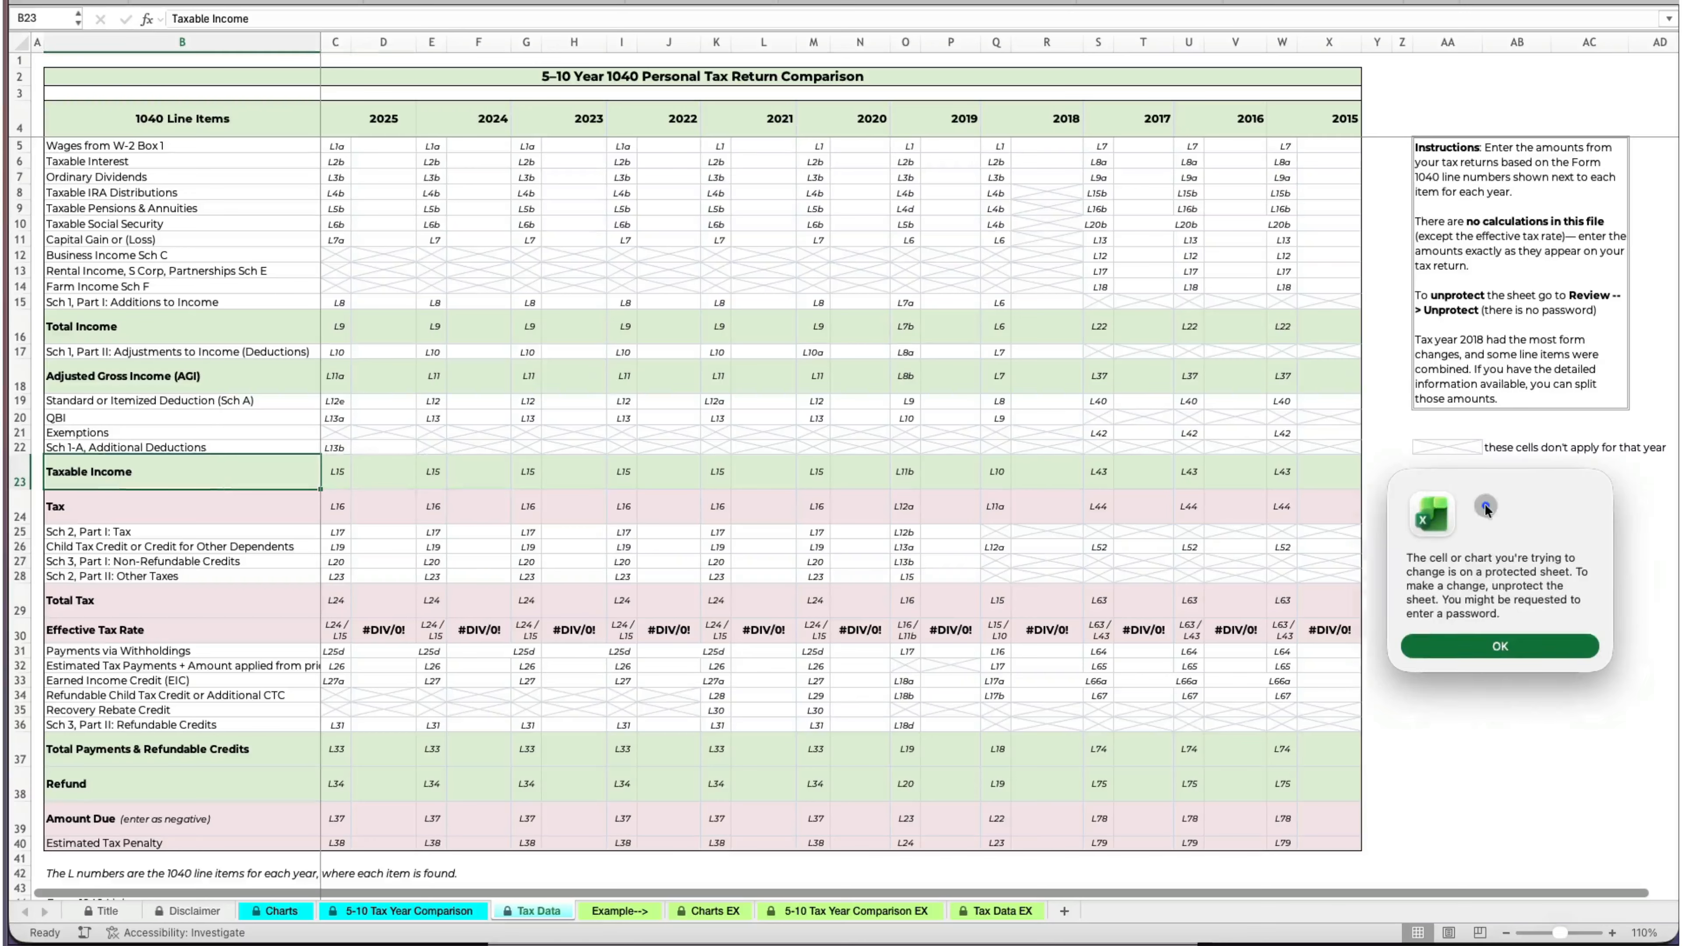
pyautogui.click(1492, 652)
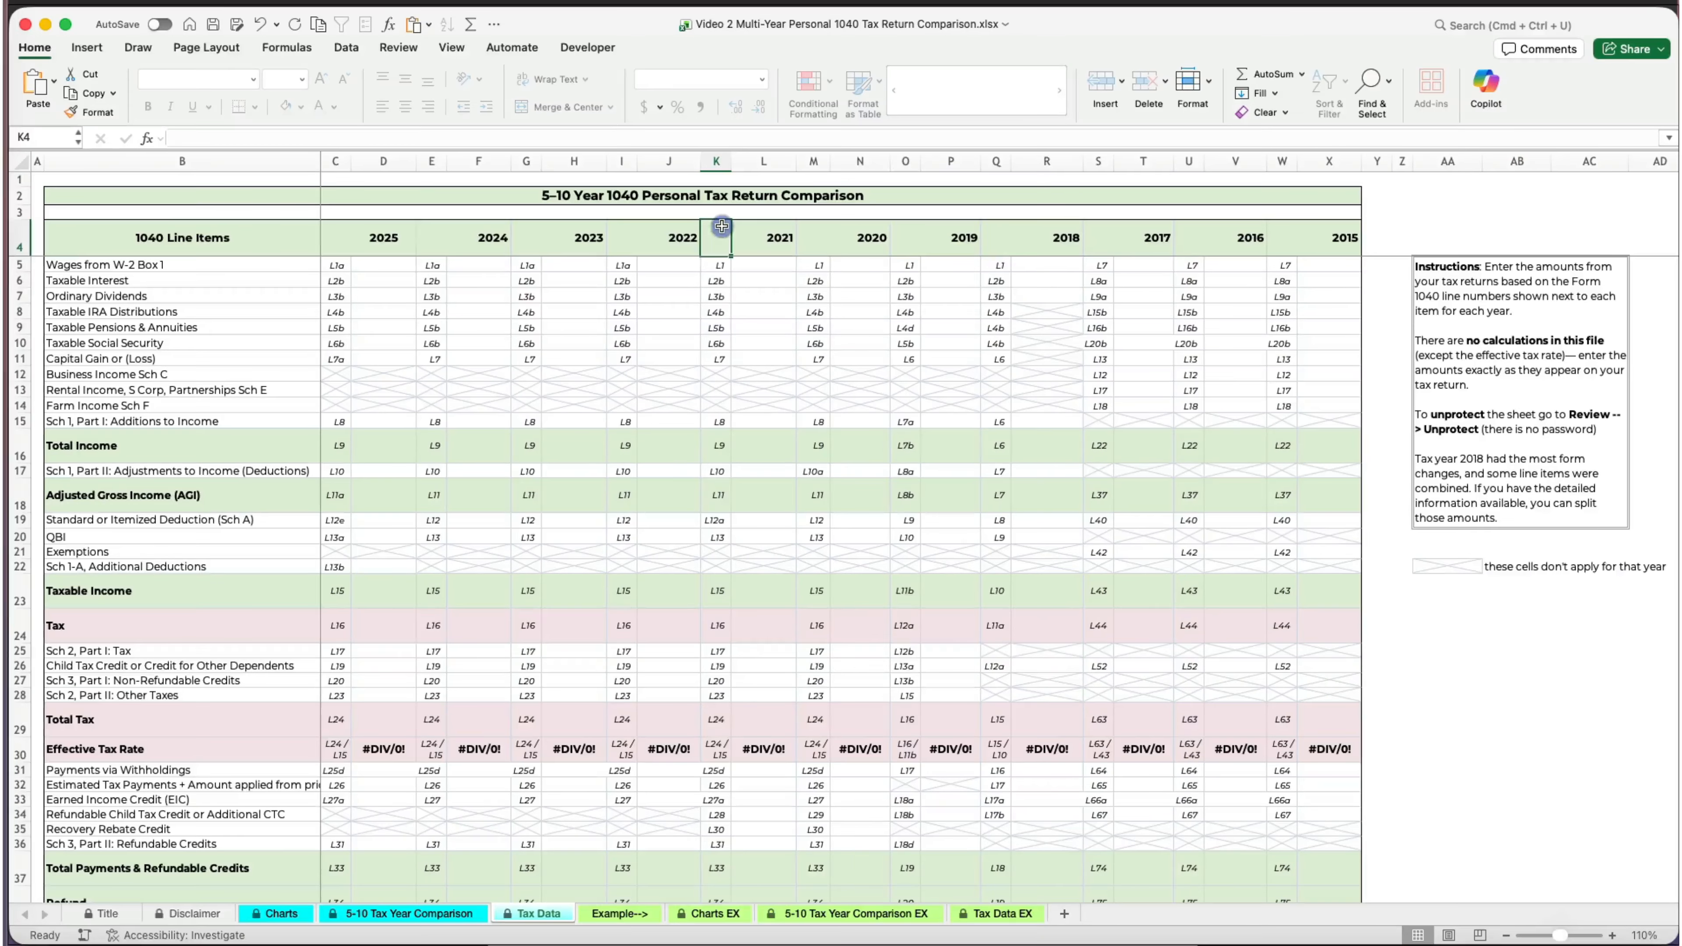
# Unprotect the Tax Data sheet and clear cell M8, the Taxable Pensions & Annuities label and the 2024 effective tax rate formula.
pyautogui.click(400, 47)
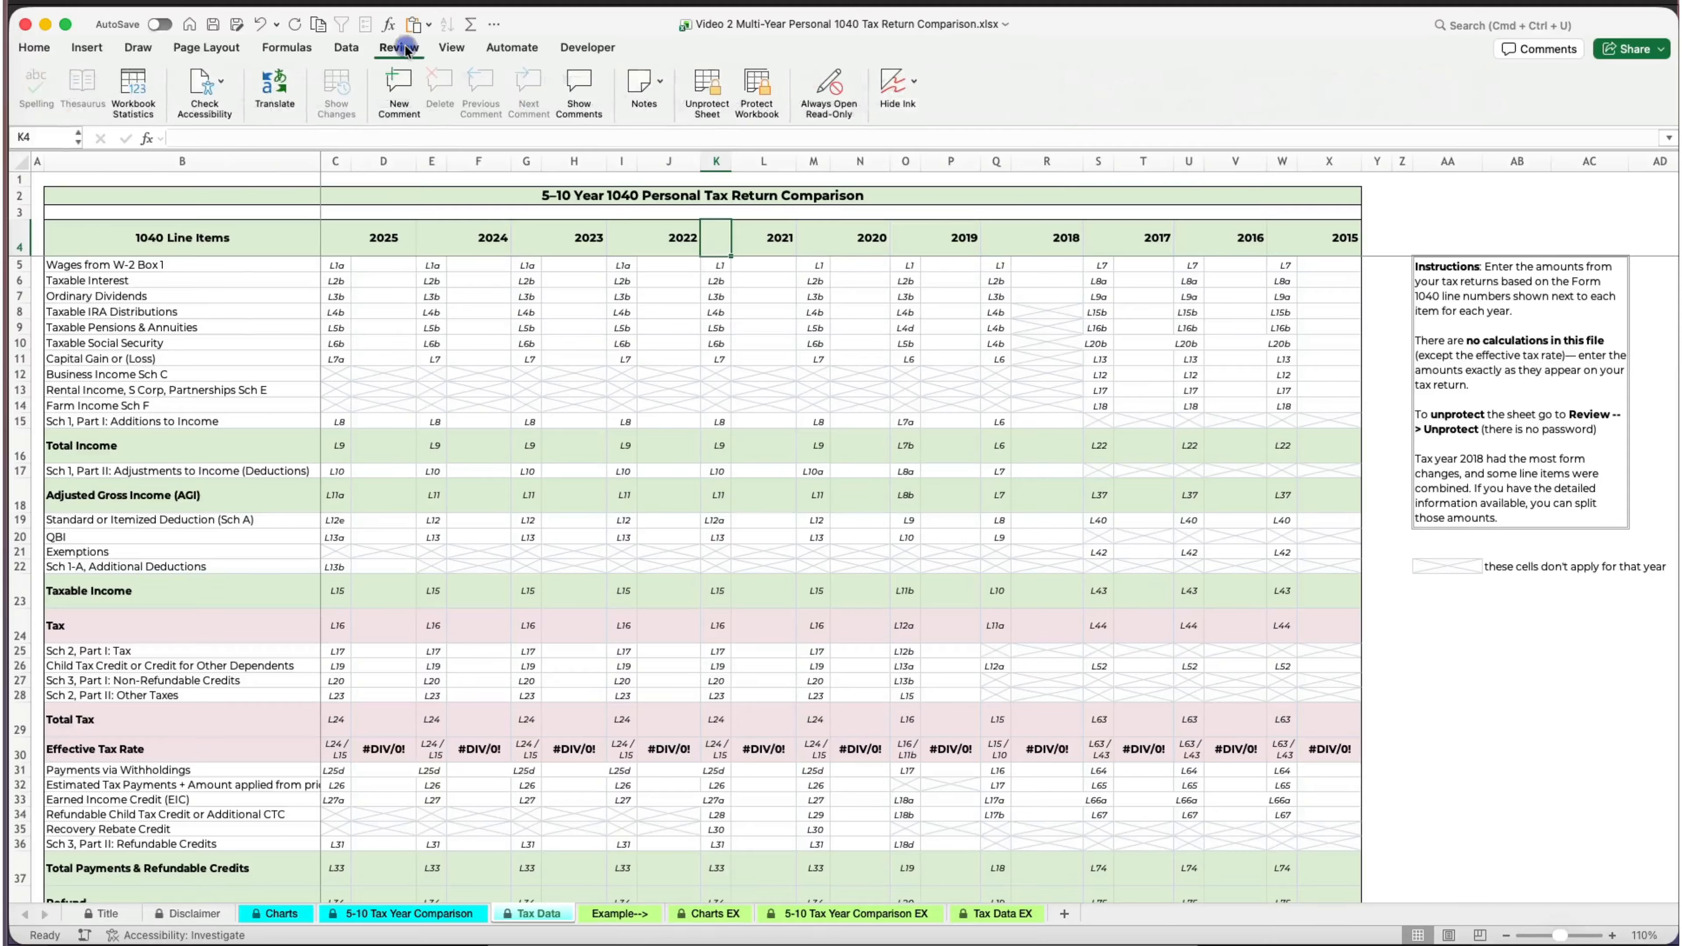
pyautogui.click(719, 86)
pyautogui.click(819, 313)
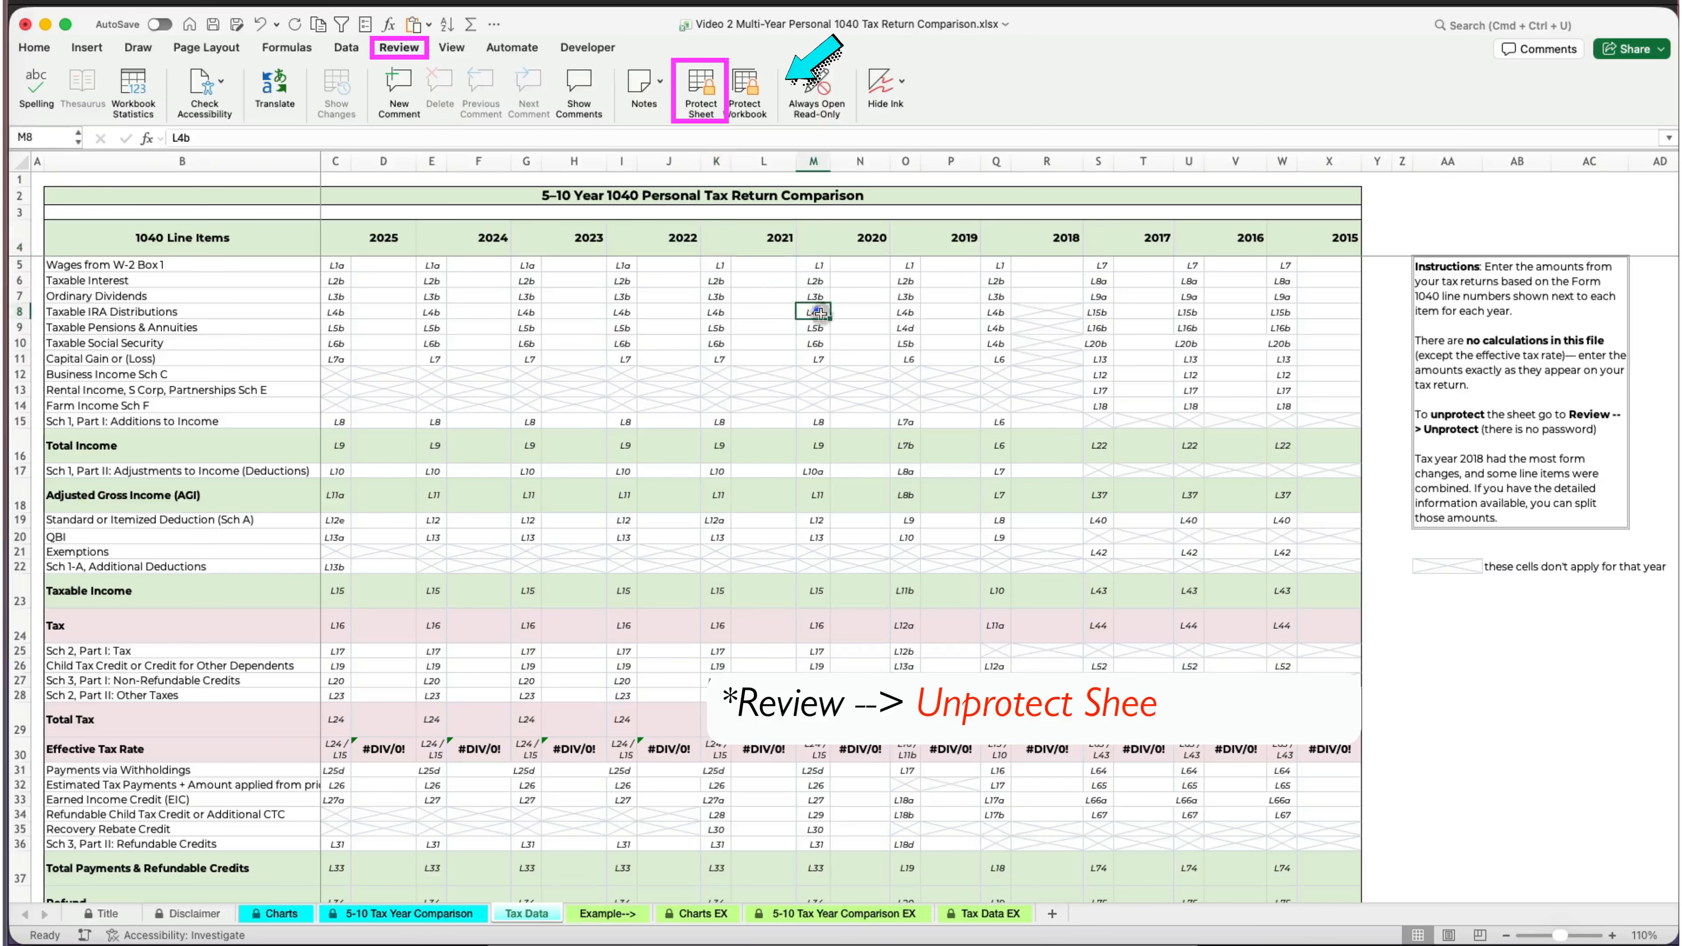
pyautogui.press('Delete')
pyautogui.click(185, 327)
pyautogui.press('Delete')
pyautogui.click(504, 749)
pyautogui.press('Delete')
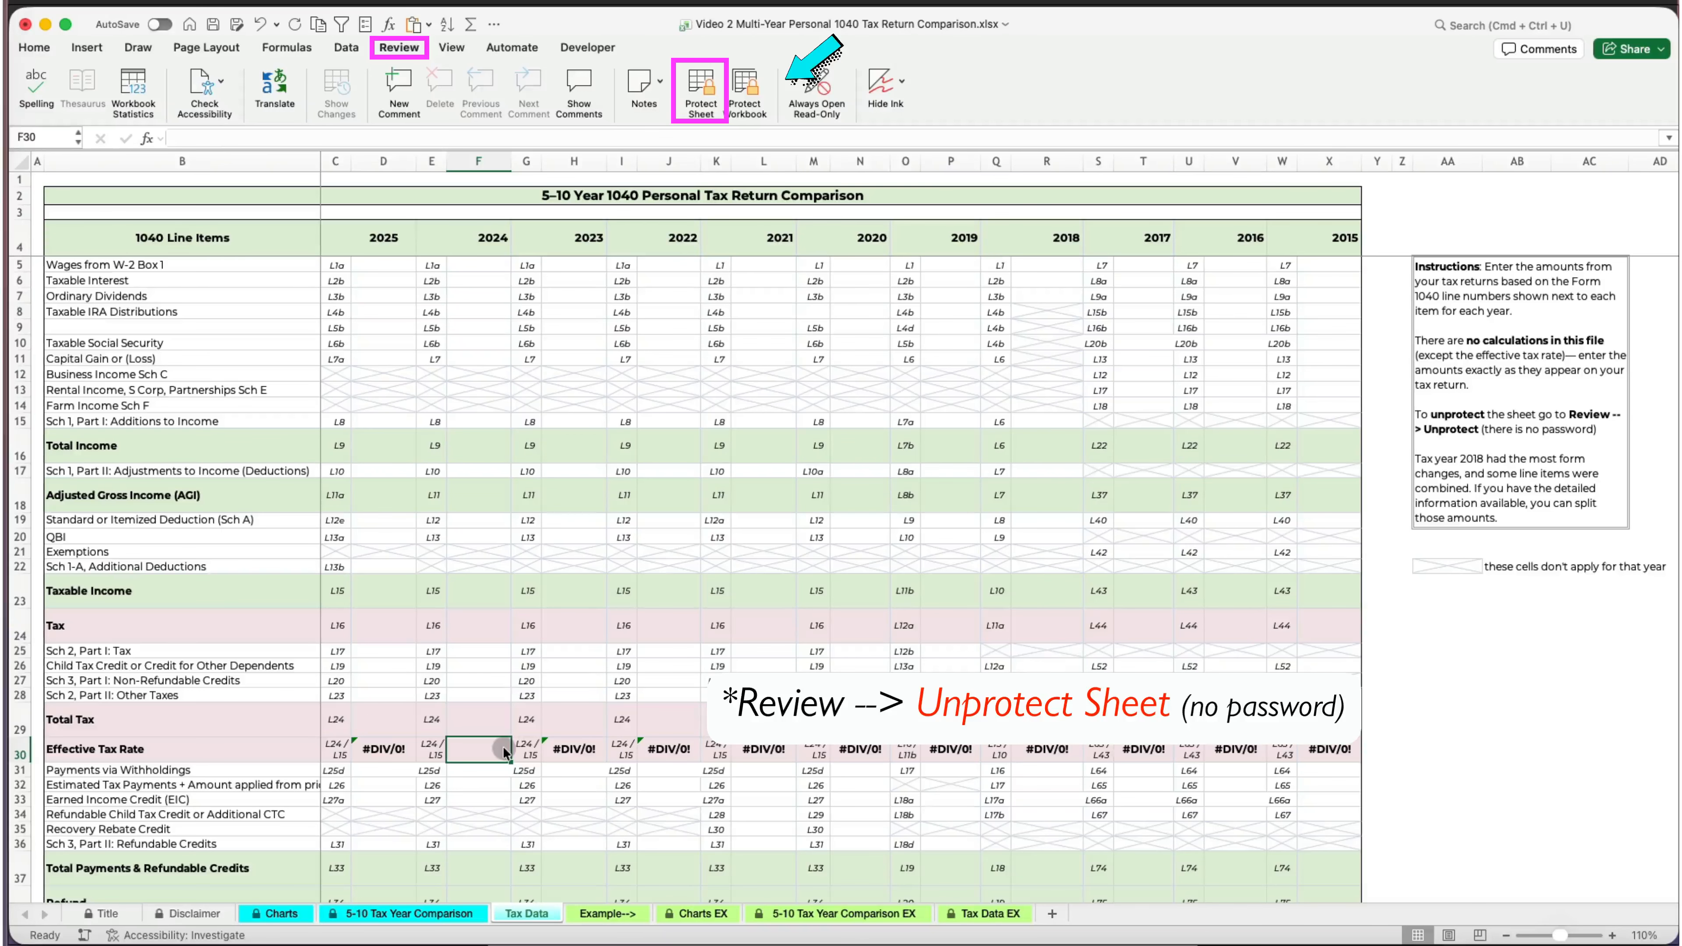
# Undo the last three cell deletions and protect the Tax Data sheet again.
pyautogui.press('super+z')
pyautogui.press('super+z')
pyautogui.press('super+z')
pyautogui.click(700, 86)
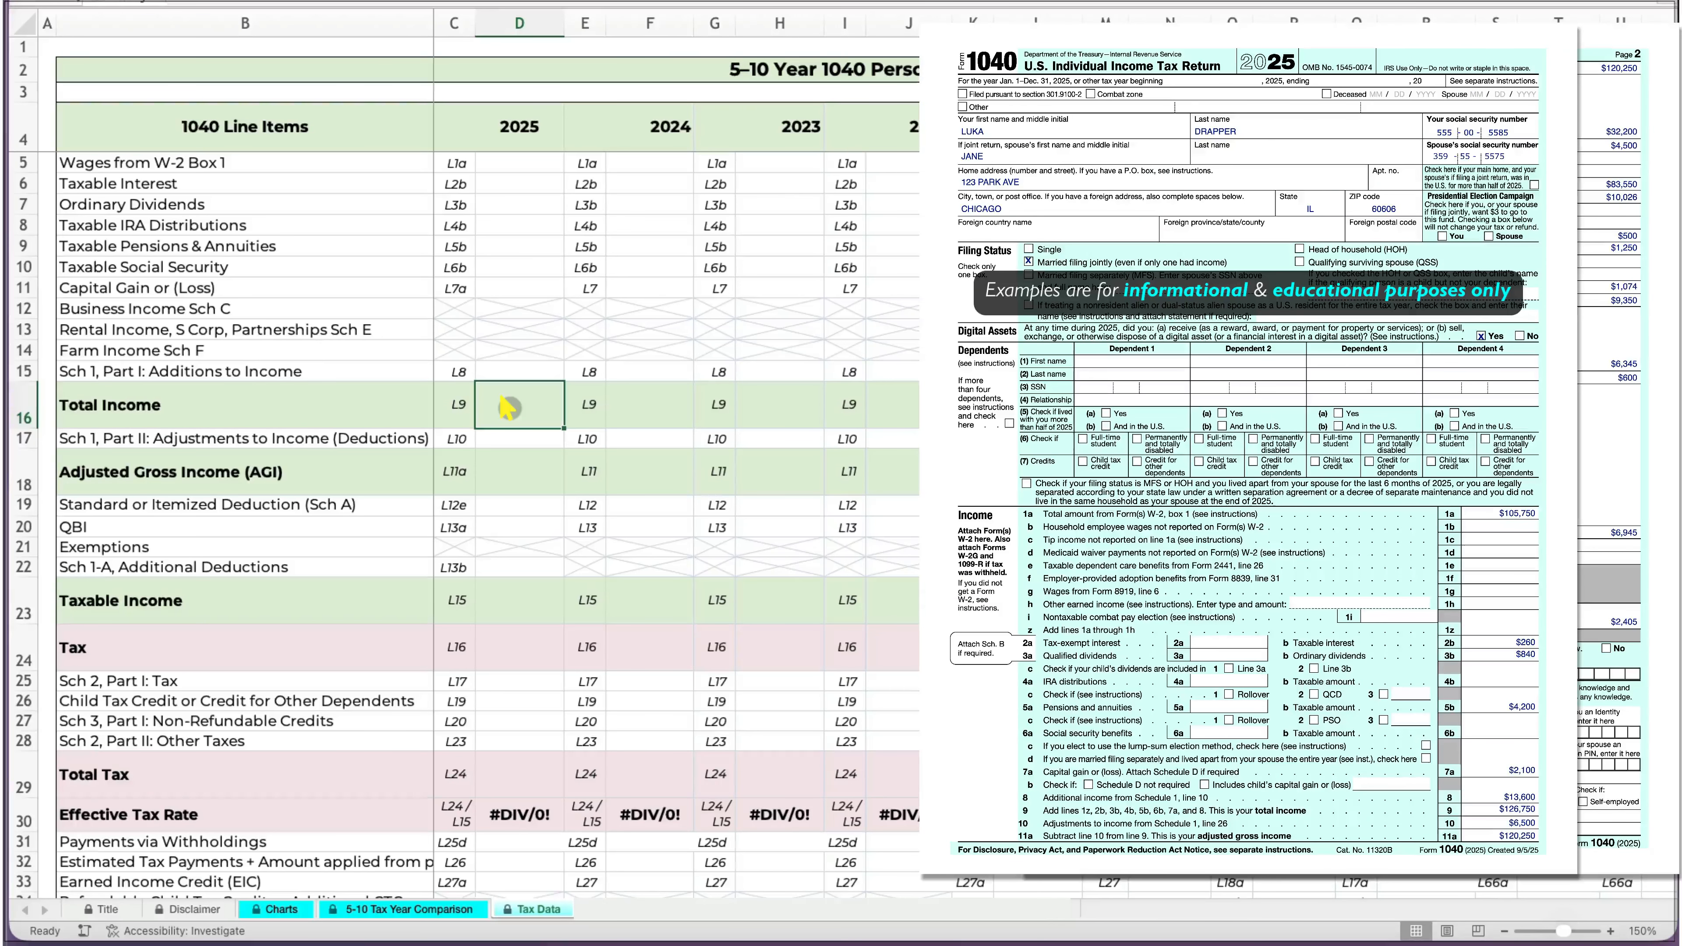
# In the 2025 column, enter 105750 for Wages from W-2 Box 1 and 260 for Taxable Interest.
pyautogui.click(506, 164)
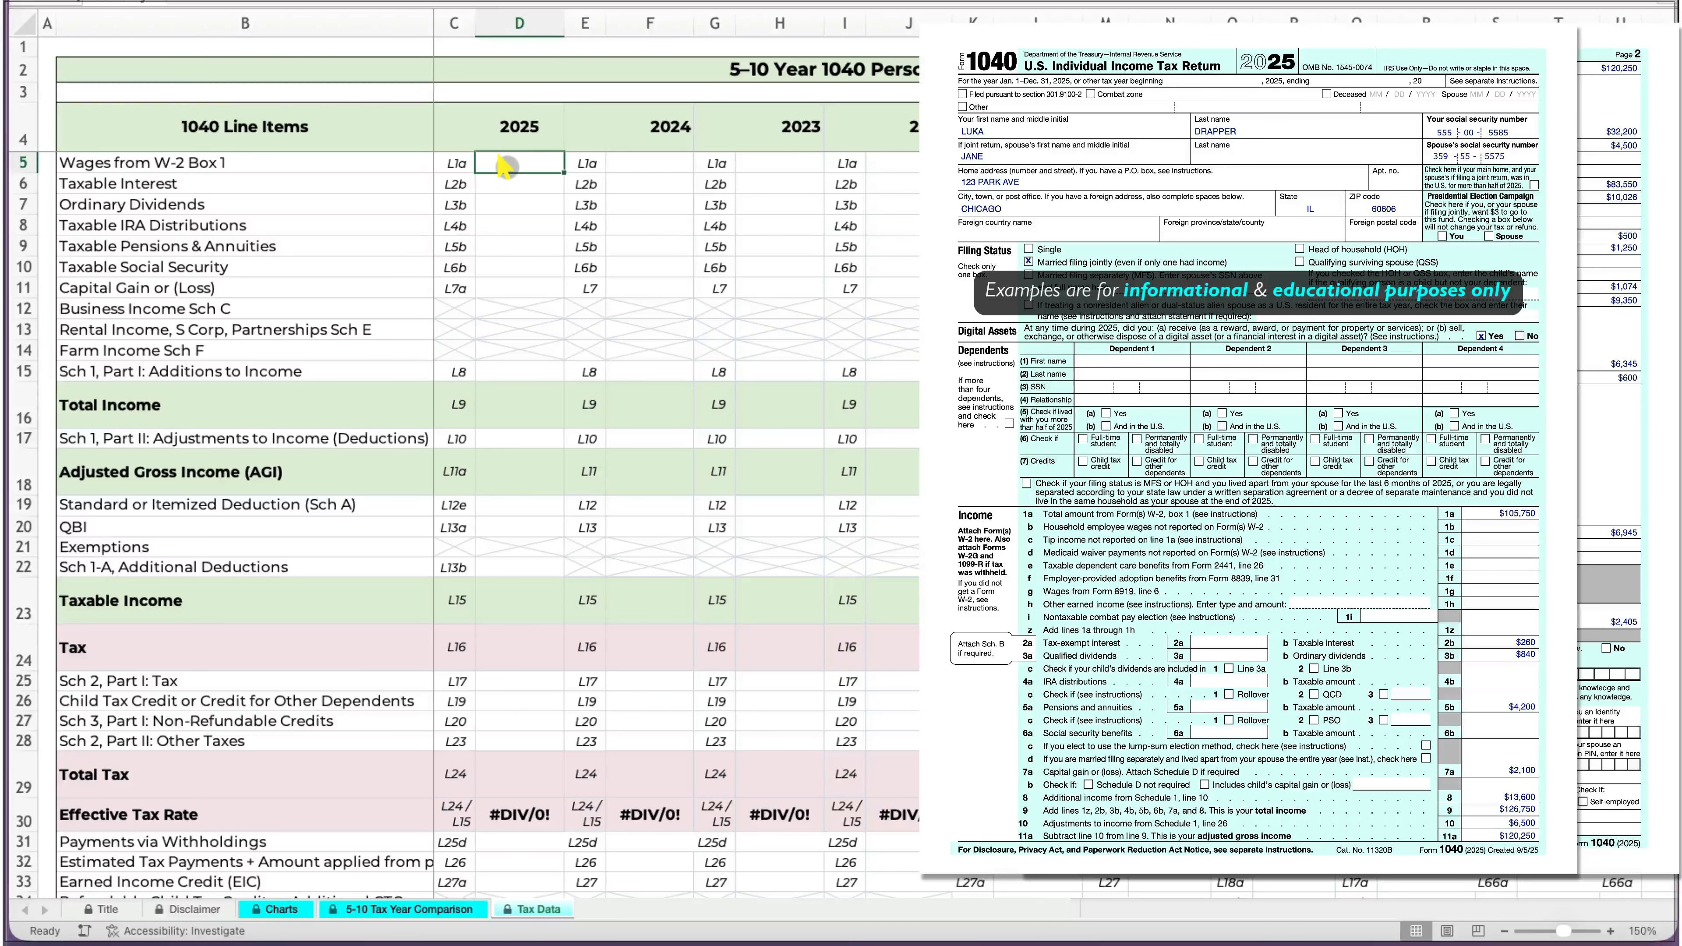
pyautogui.write('105')
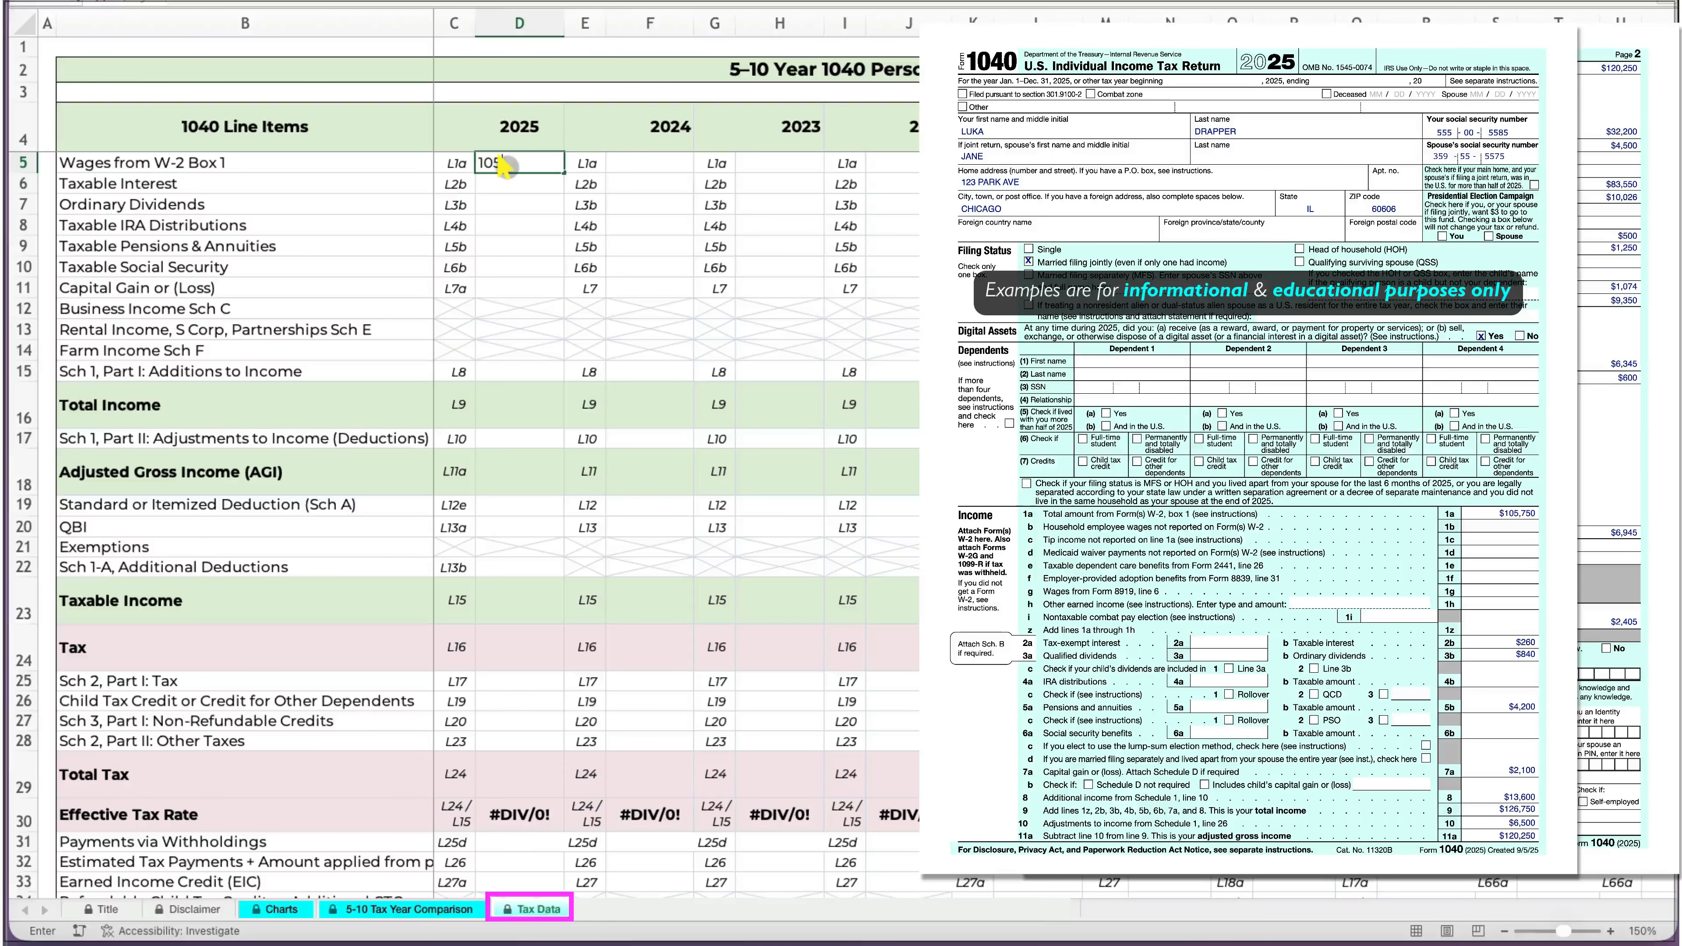
pyautogui.write('750')
pyautogui.press('Return')
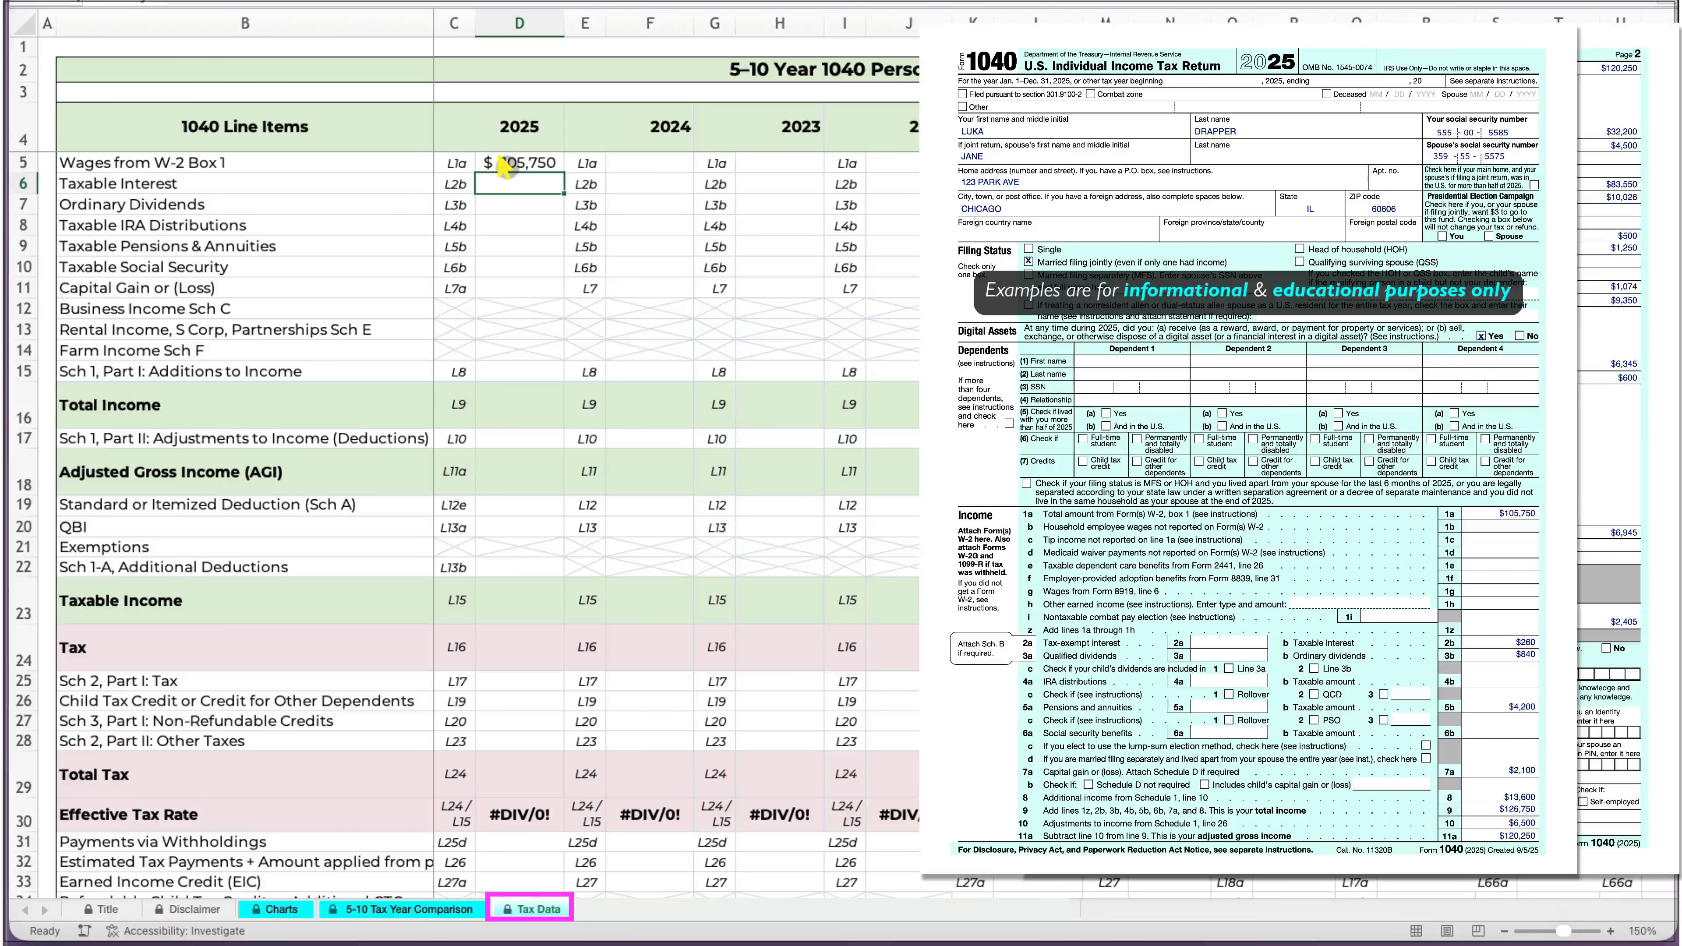
pyautogui.write('260')
pyautogui.press('Return')
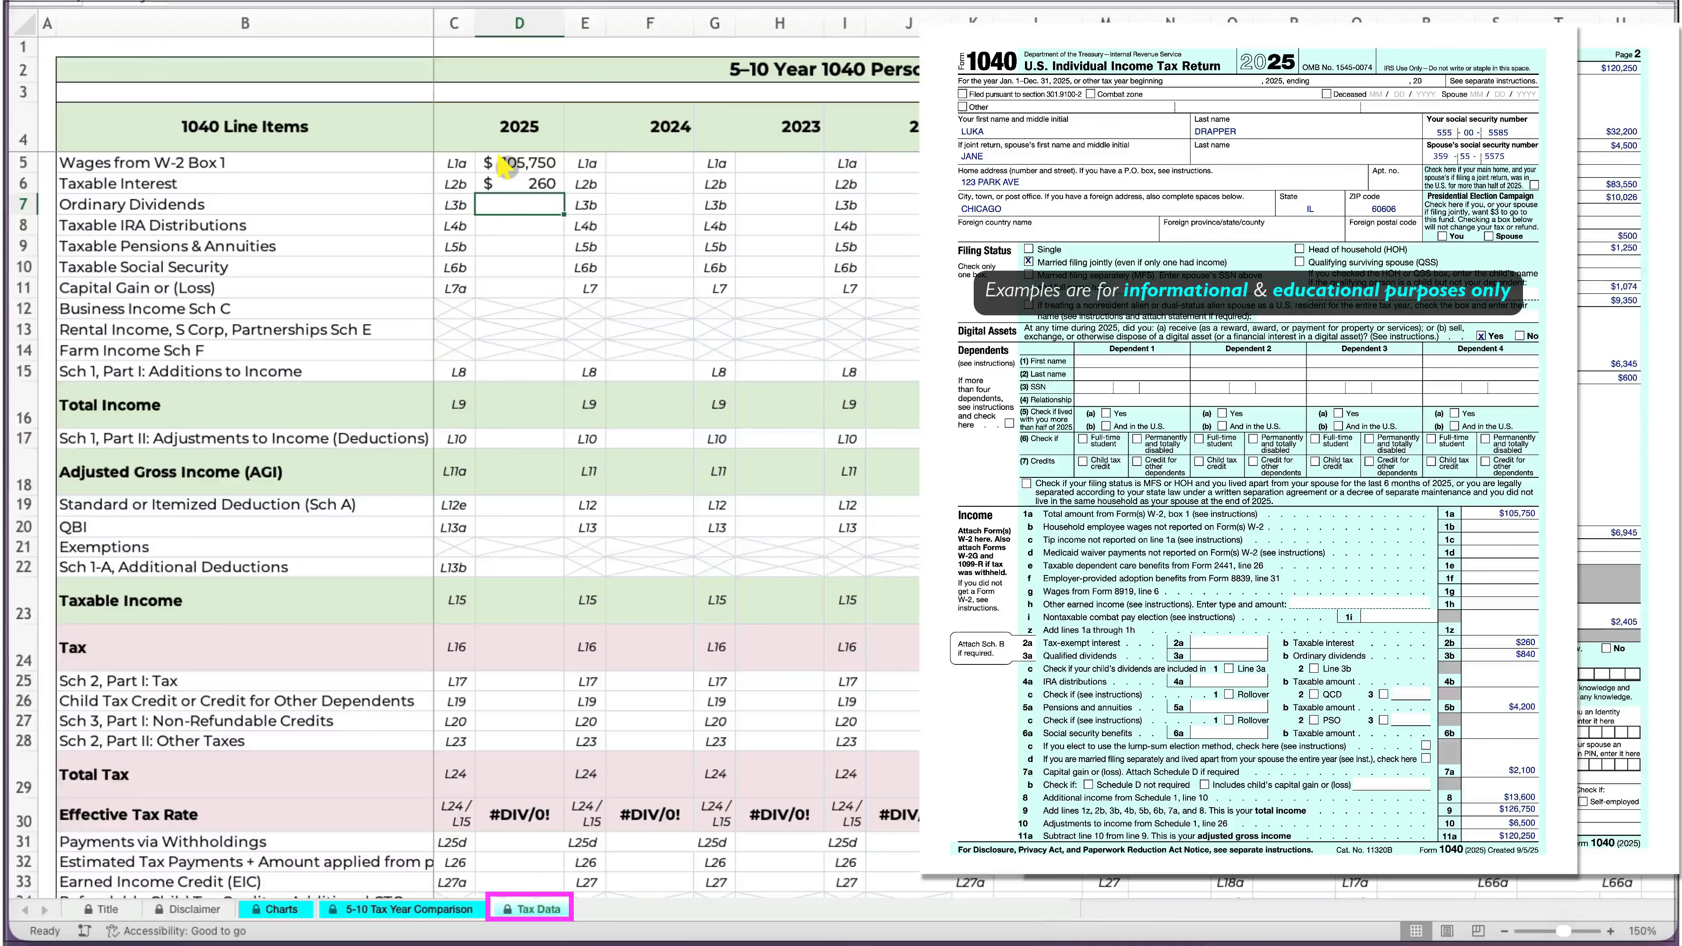
# Enter the 2025 amounts 840 for Ordinary Dividends, 0 for Taxable IRA Distributions and 4200 for Taxable Pensions & Annuities.
pyautogui.write('840')
pyautogui.press('Return')
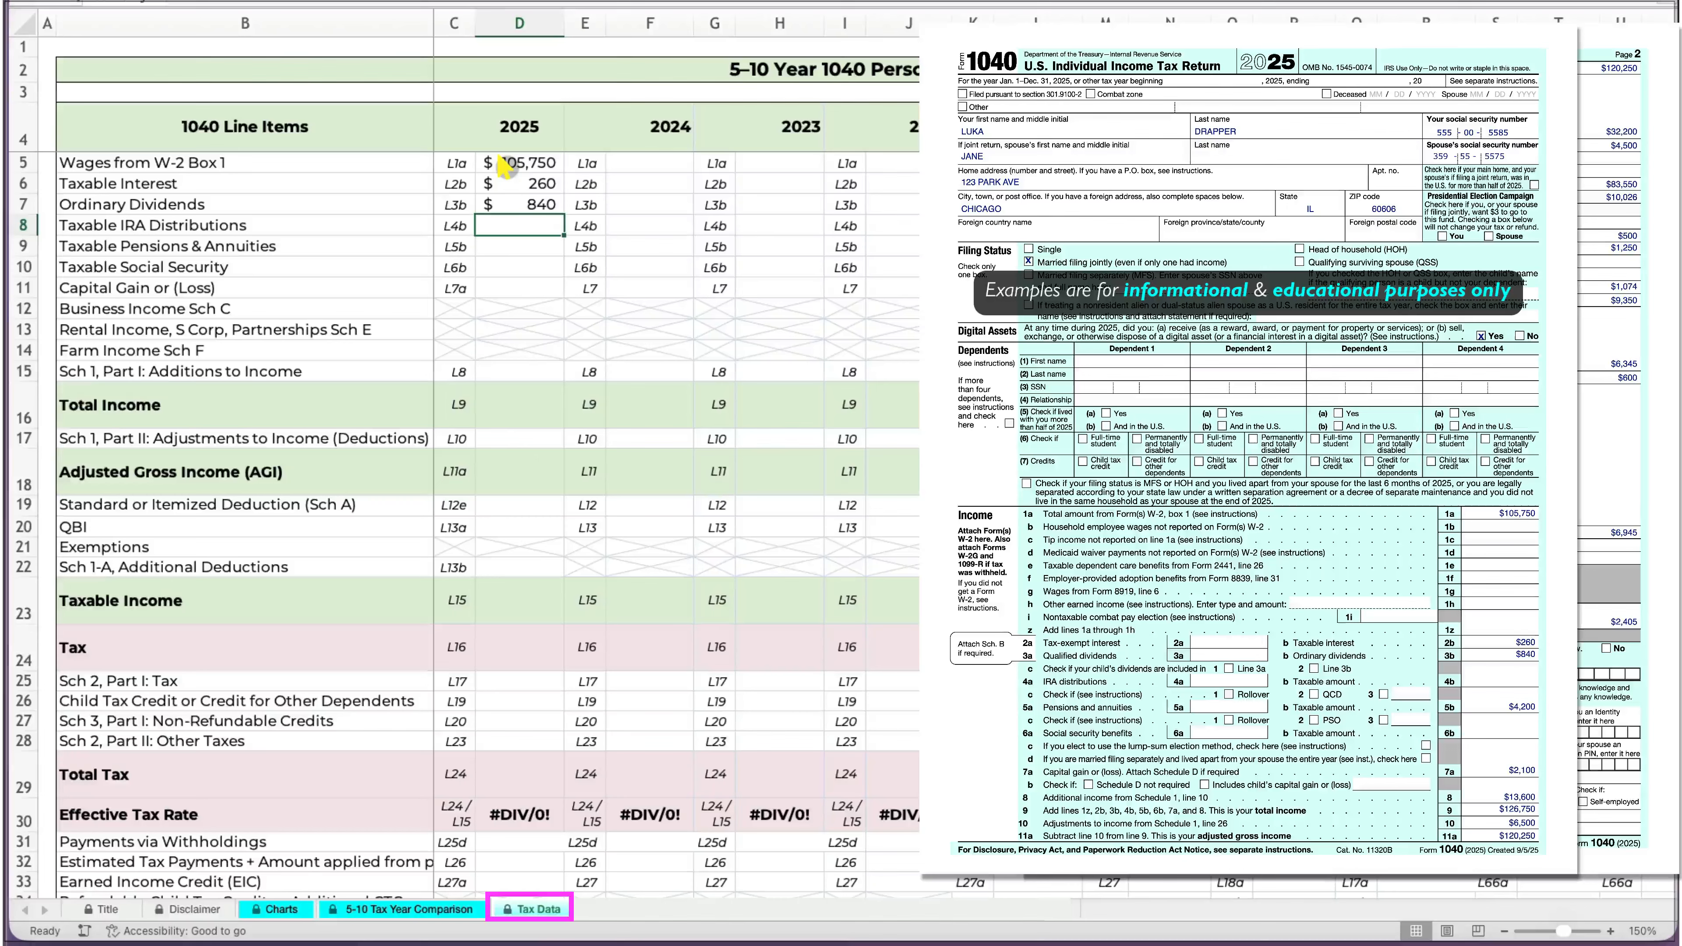
pyautogui.write('0')
pyautogui.press('Return')
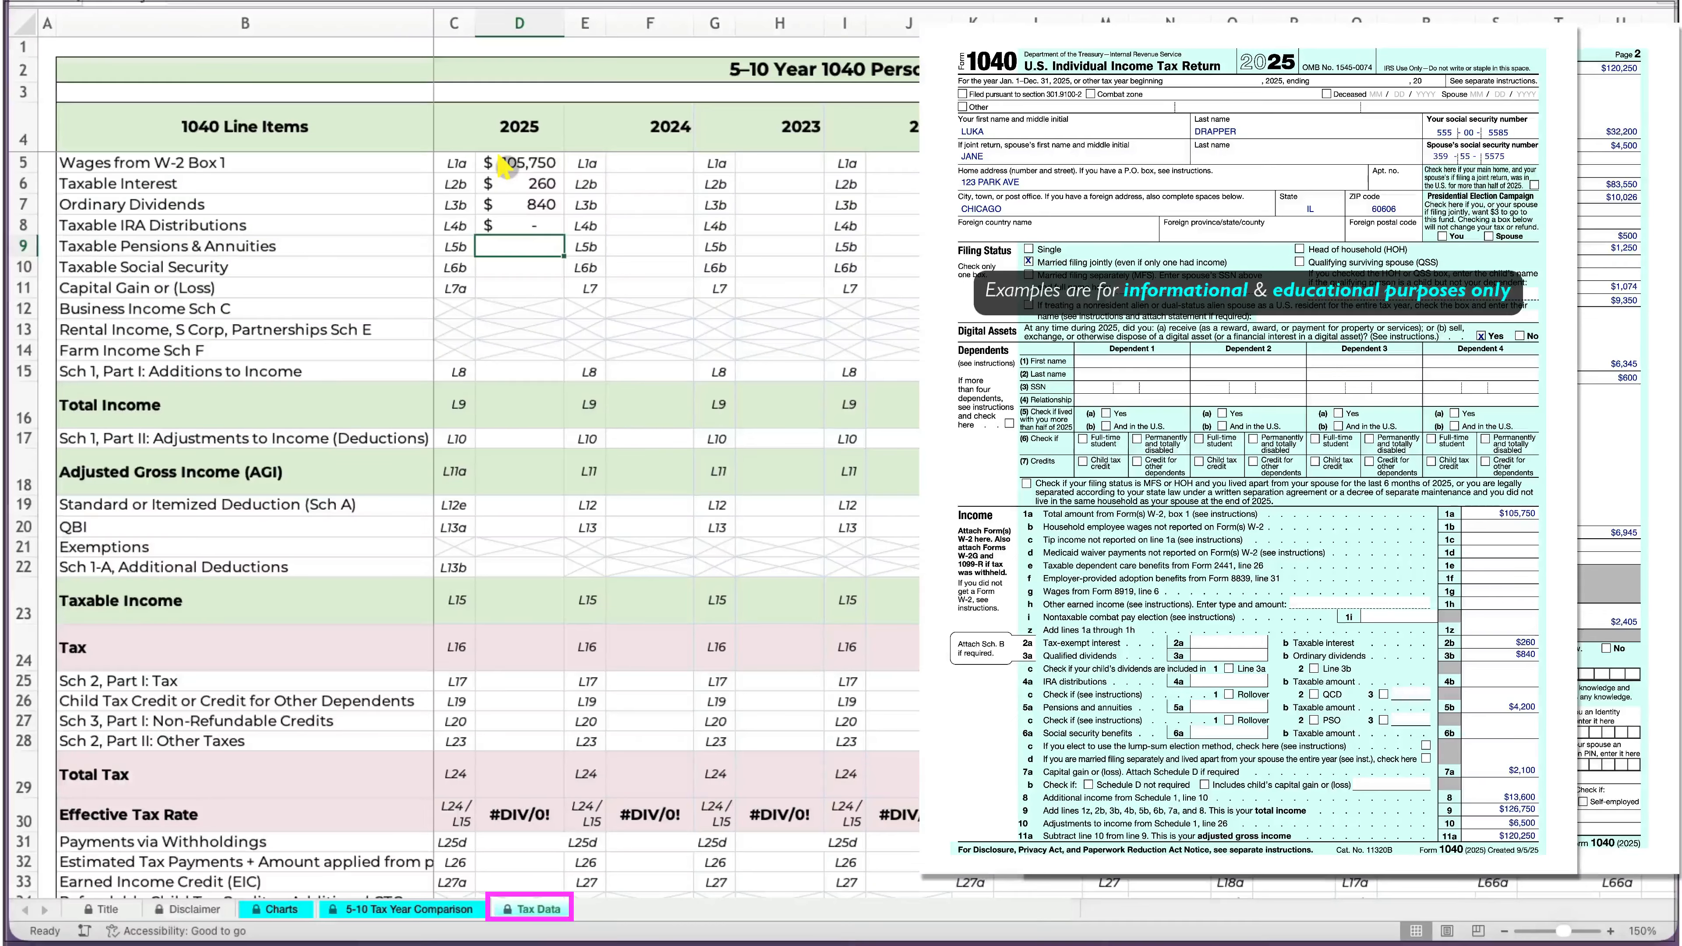
pyautogui.write('4200')
pyautogui.press('Return')
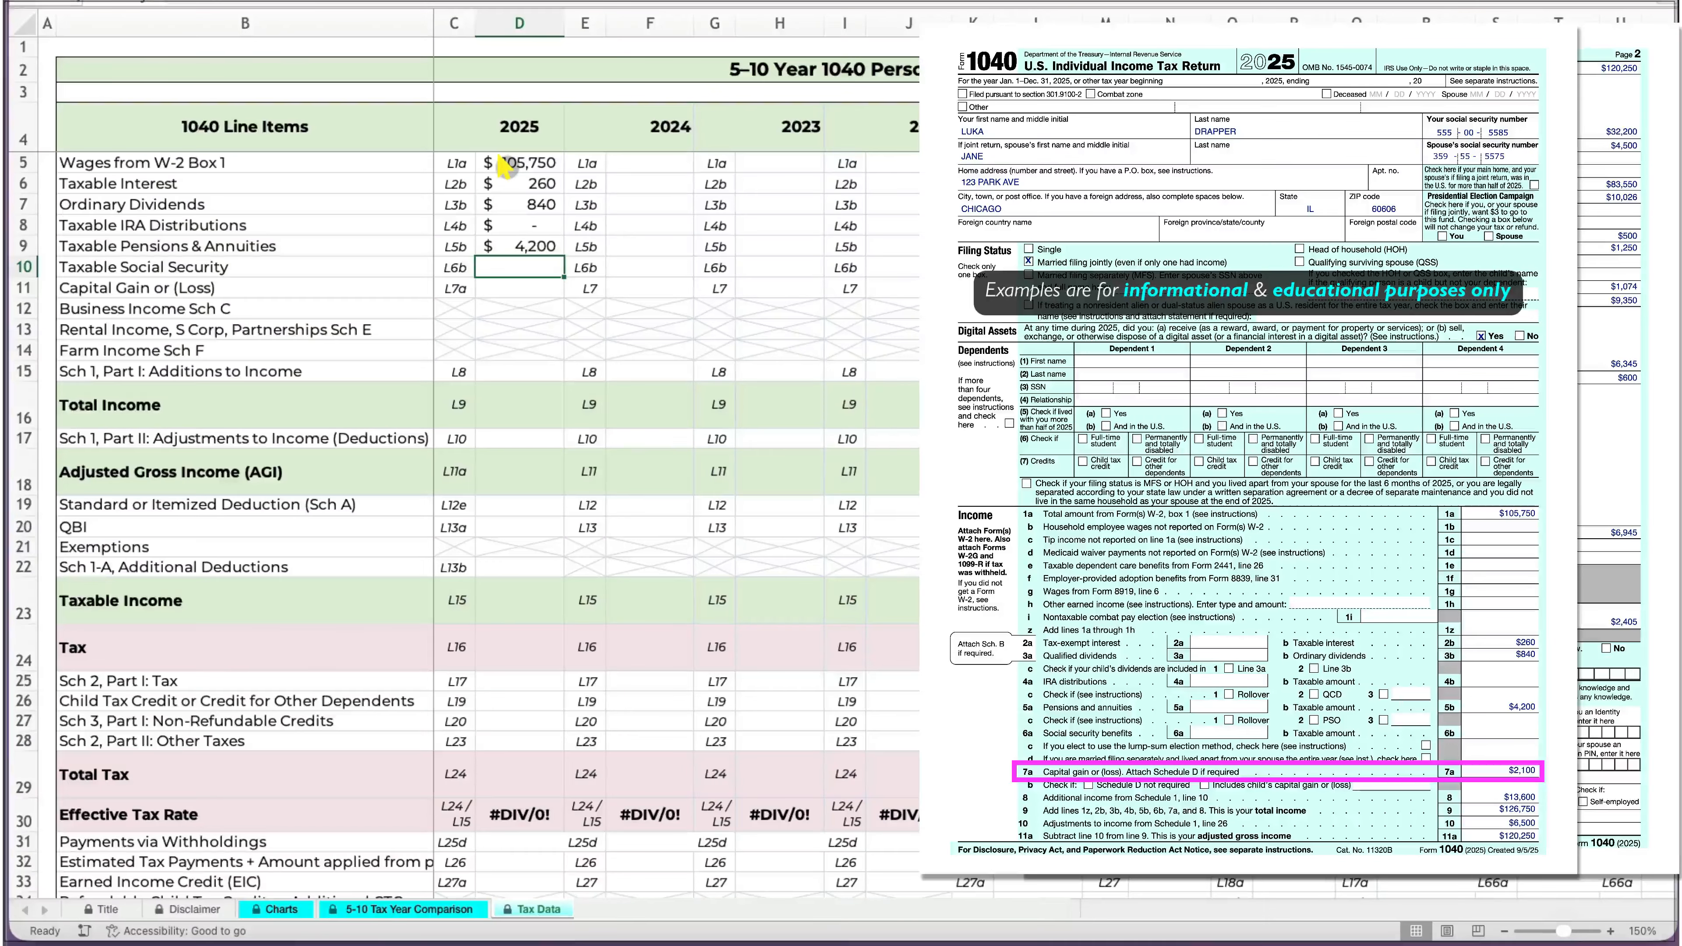
# Enter 0 for 2025 Taxable Social Security and 2100 for Capital Gain or (Loss).
pyautogui.write('0')
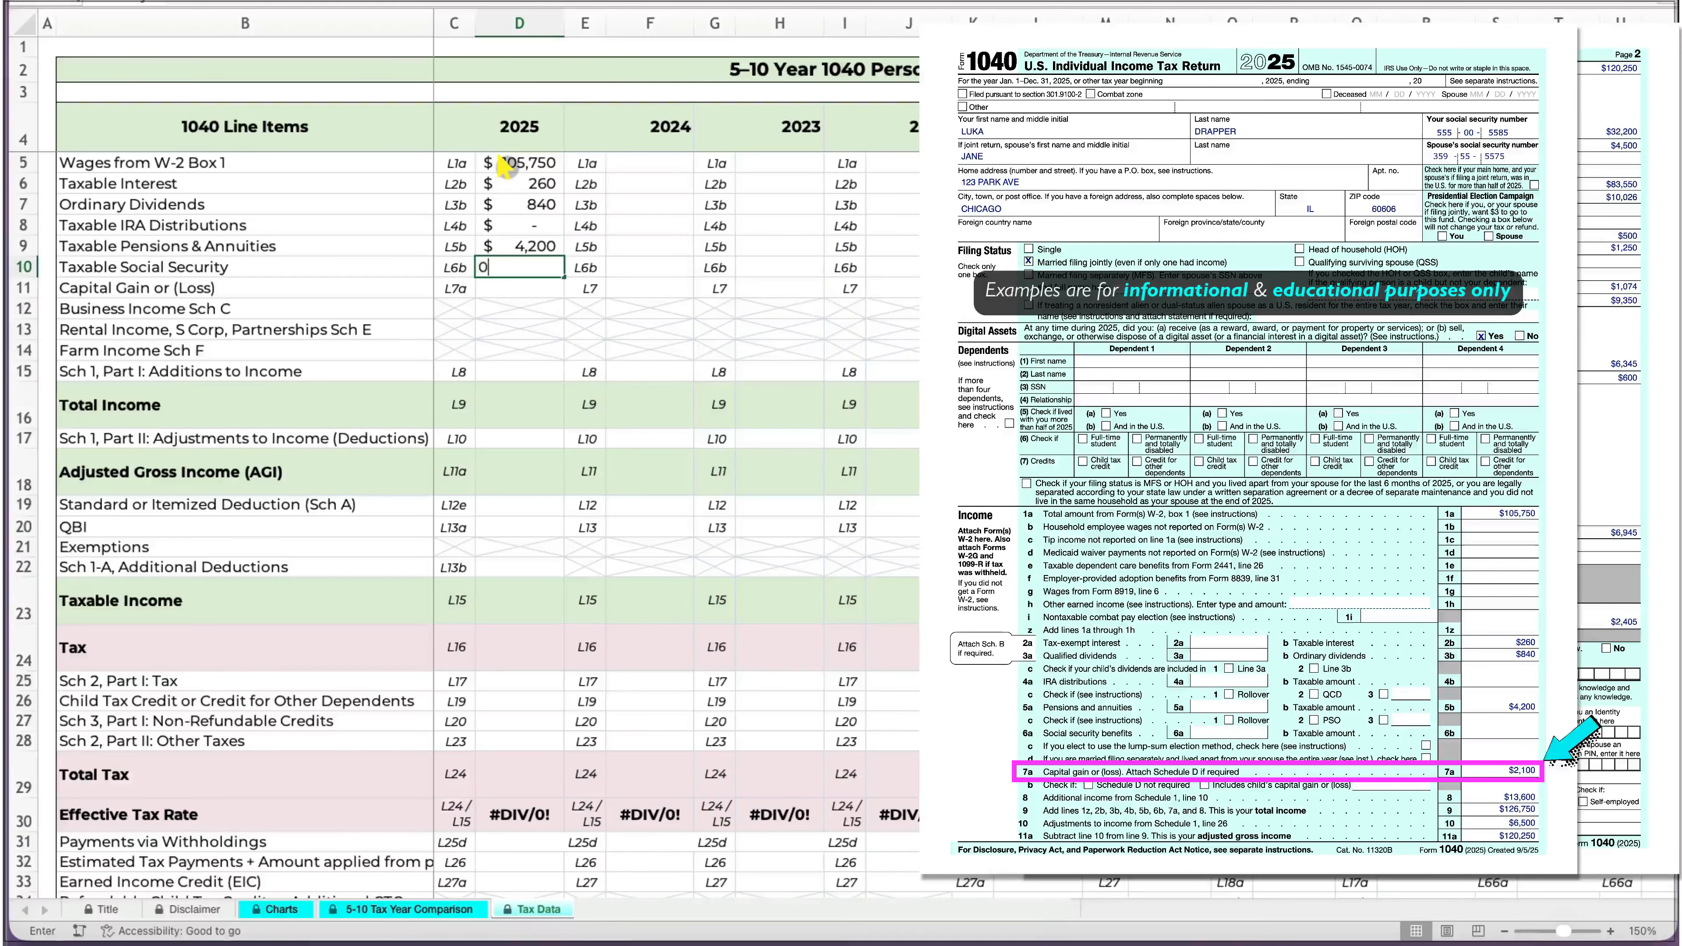
pyautogui.press('Return')
pyautogui.write('2100')
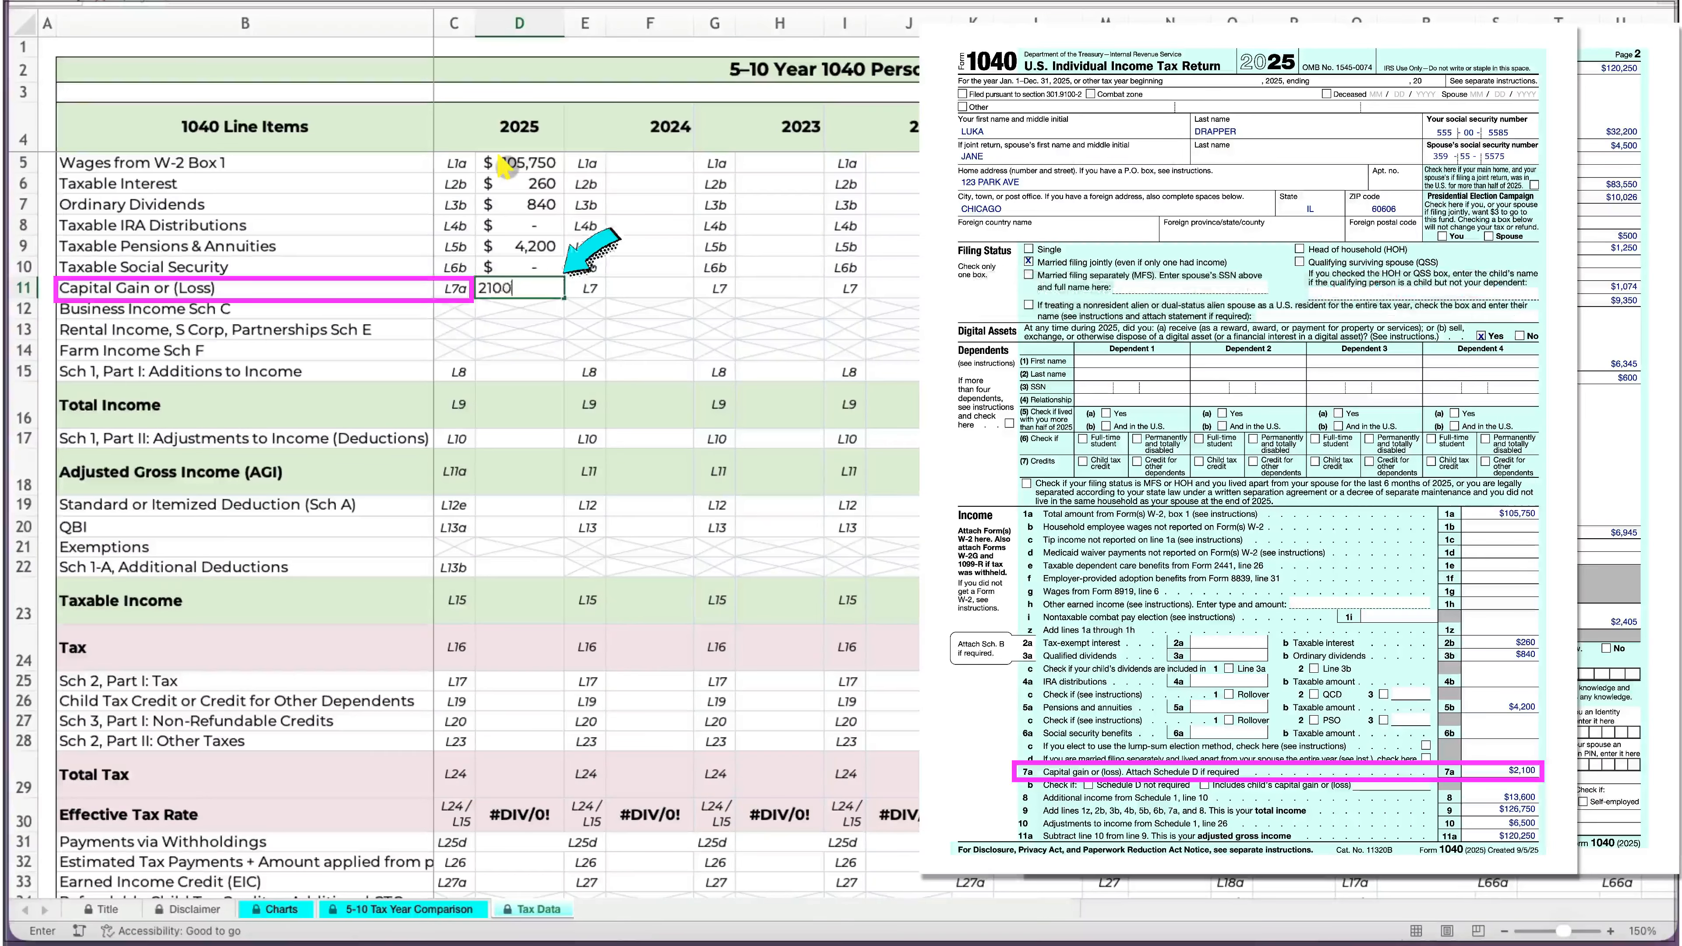
pyautogui.press('Return')
# Enter 13600 for 2025 Sch 1, Part I: Additions to Income and 126,750 for Total Income.
pyautogui.click(533, 372)
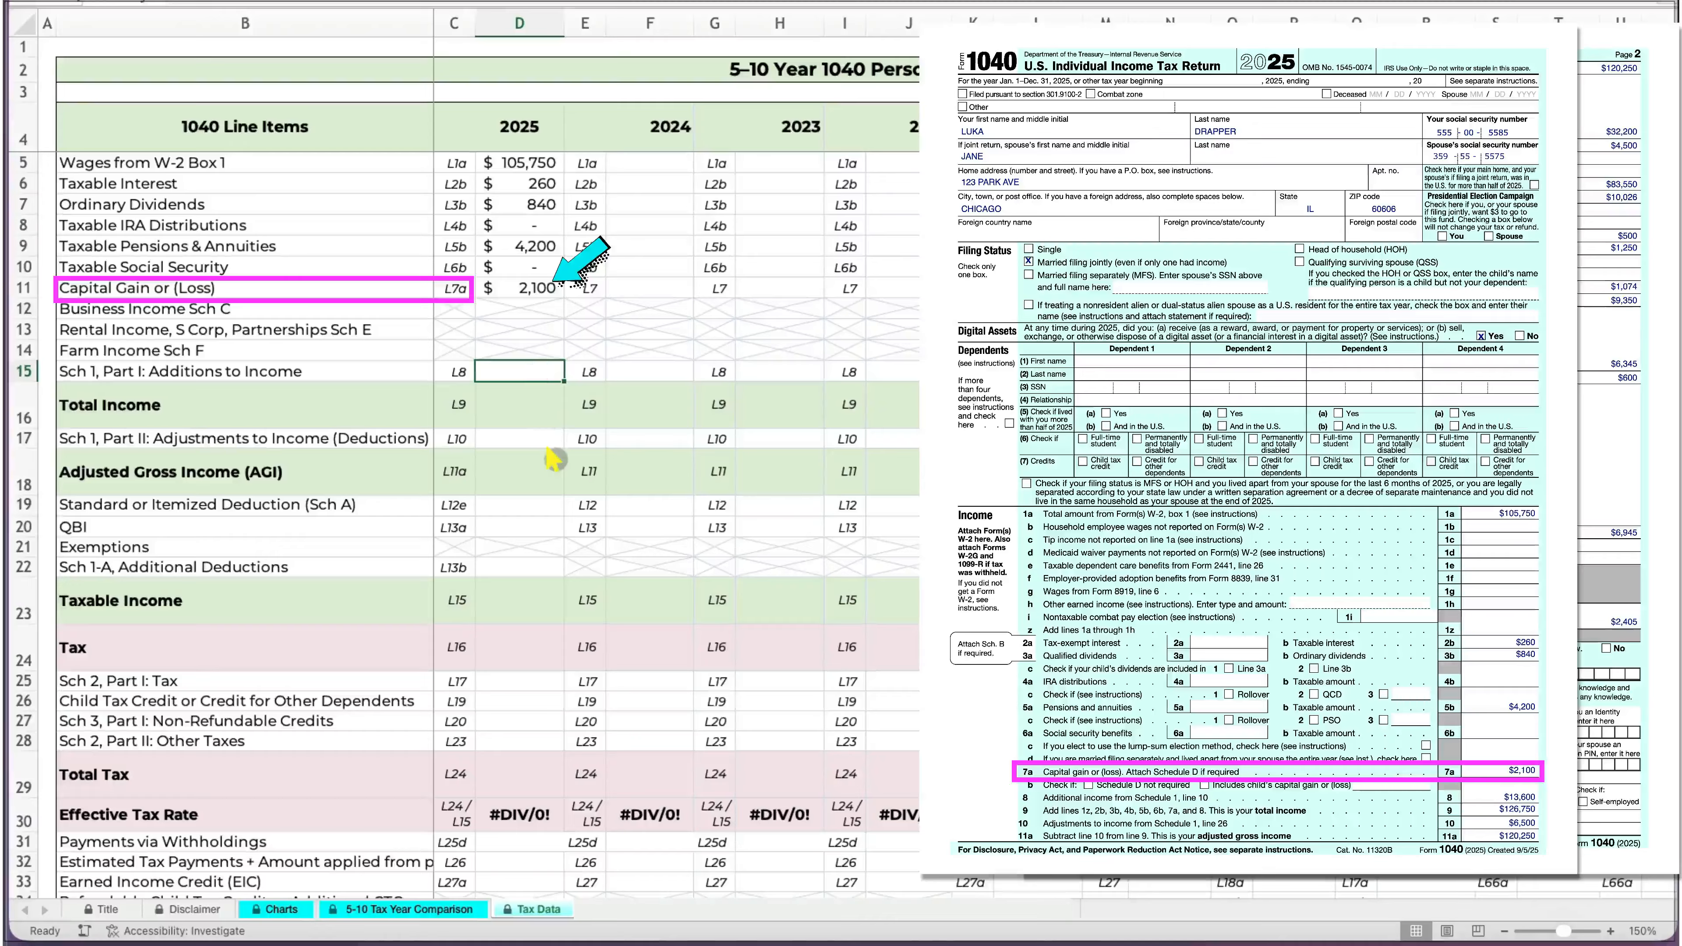
pyautogui.write('13600')
pyautogui.press('Return')
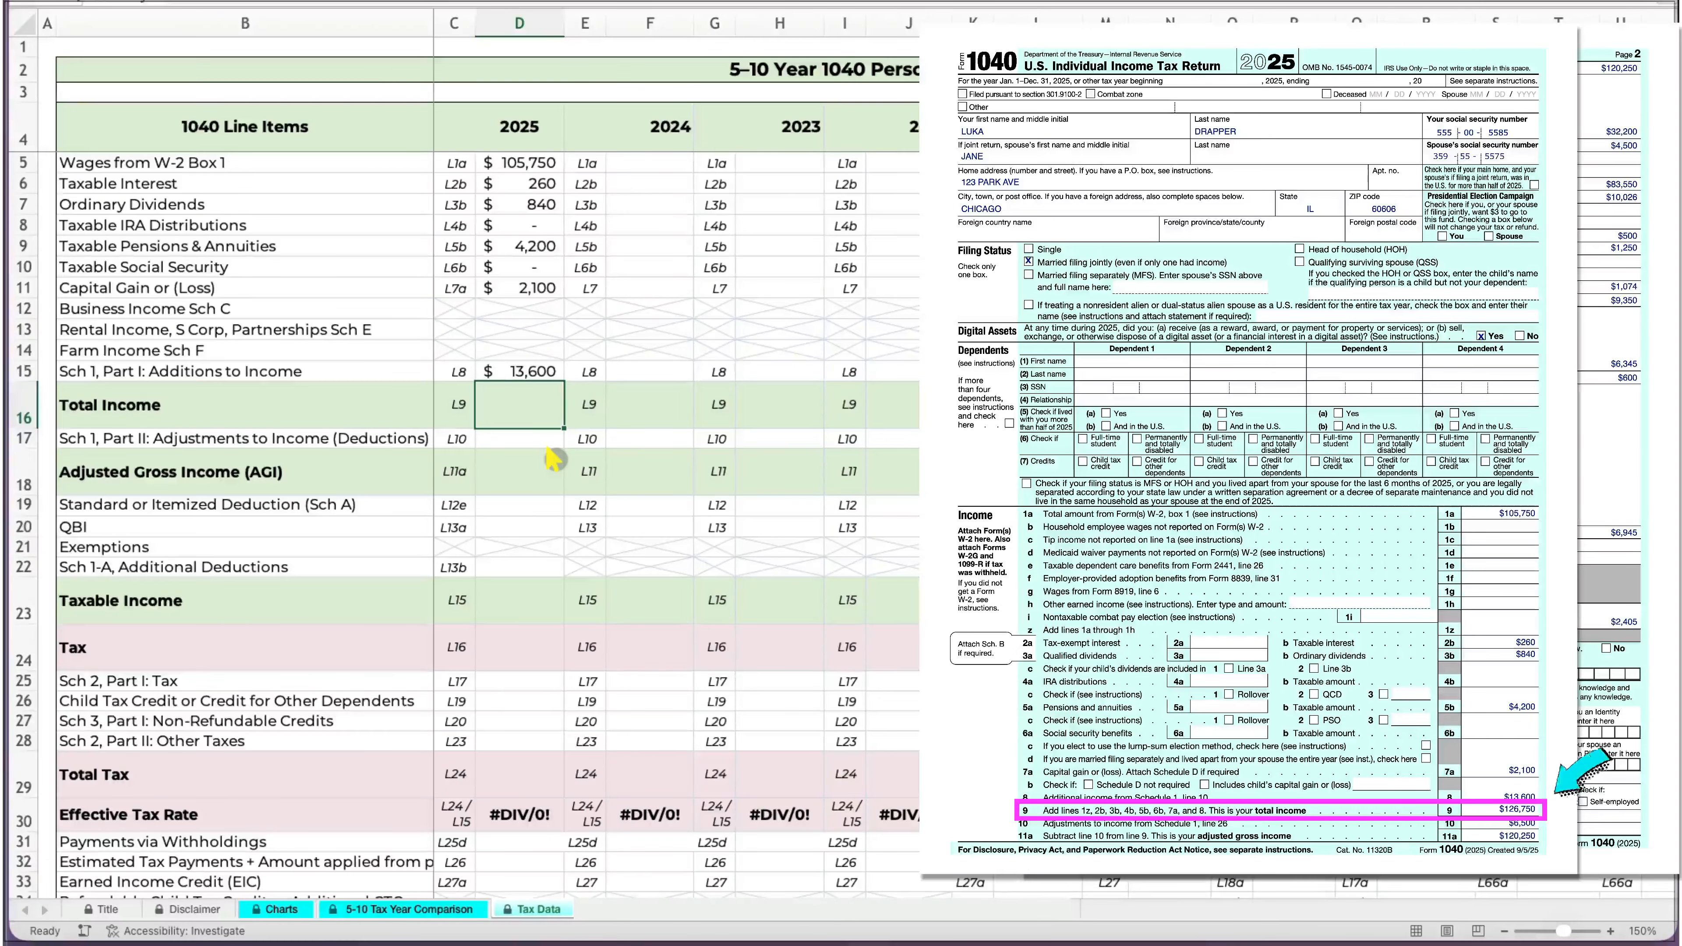
pyautogui.write('126')
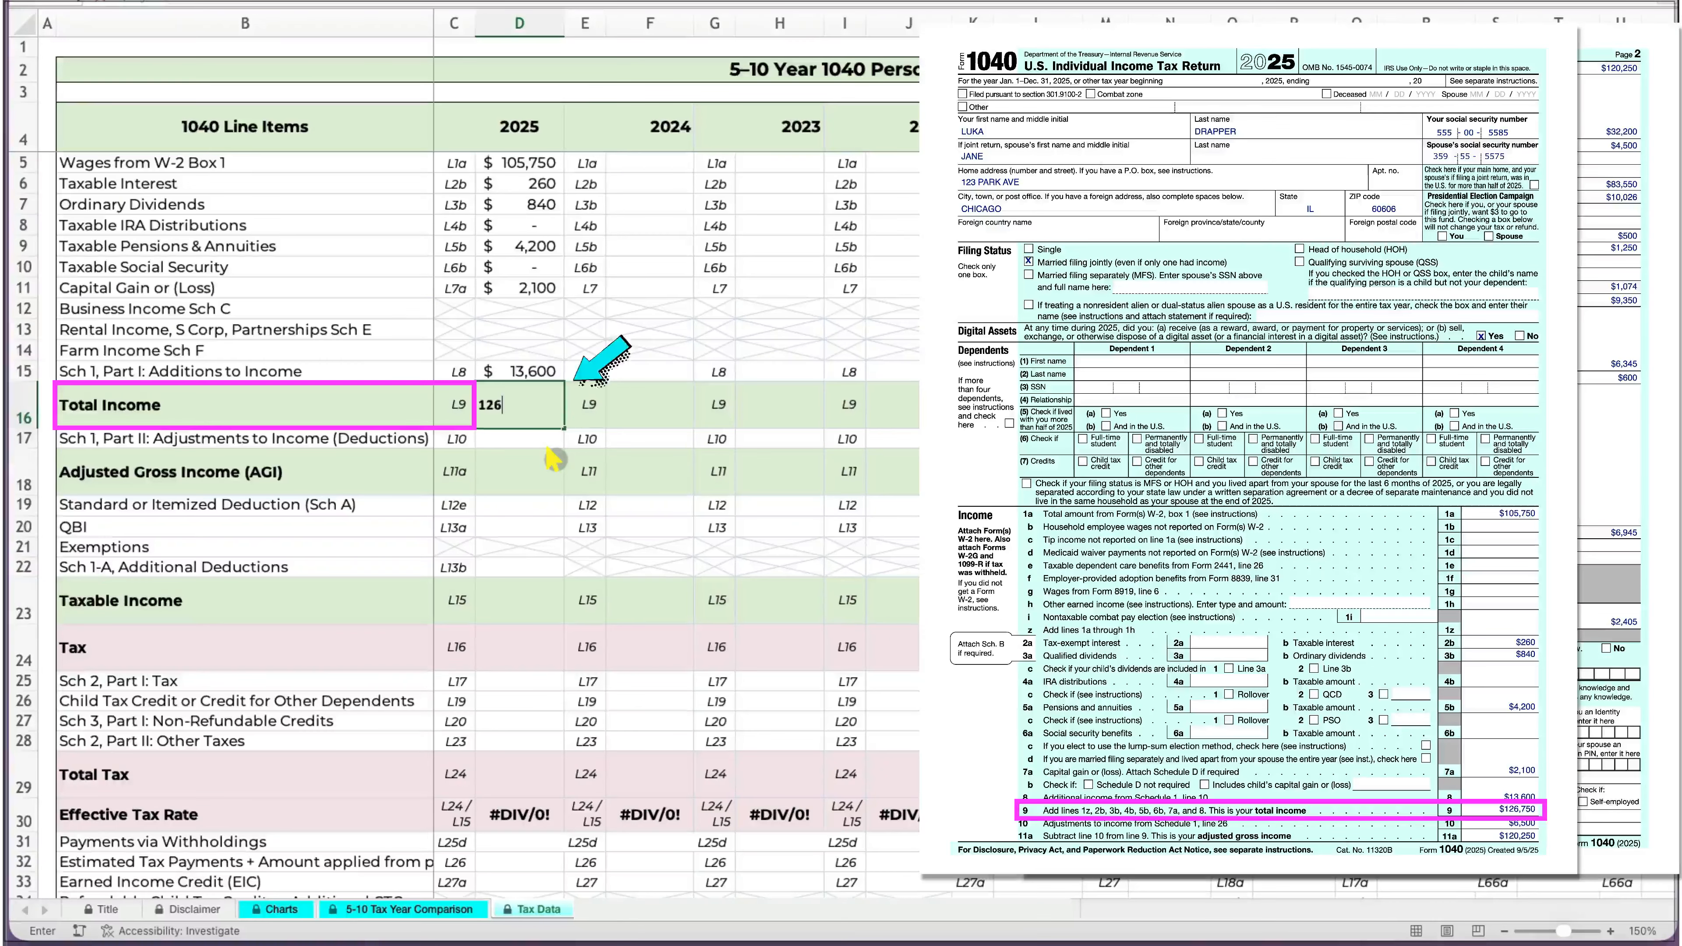
pyautogui.write(',750')
pyautogui.press('Return')
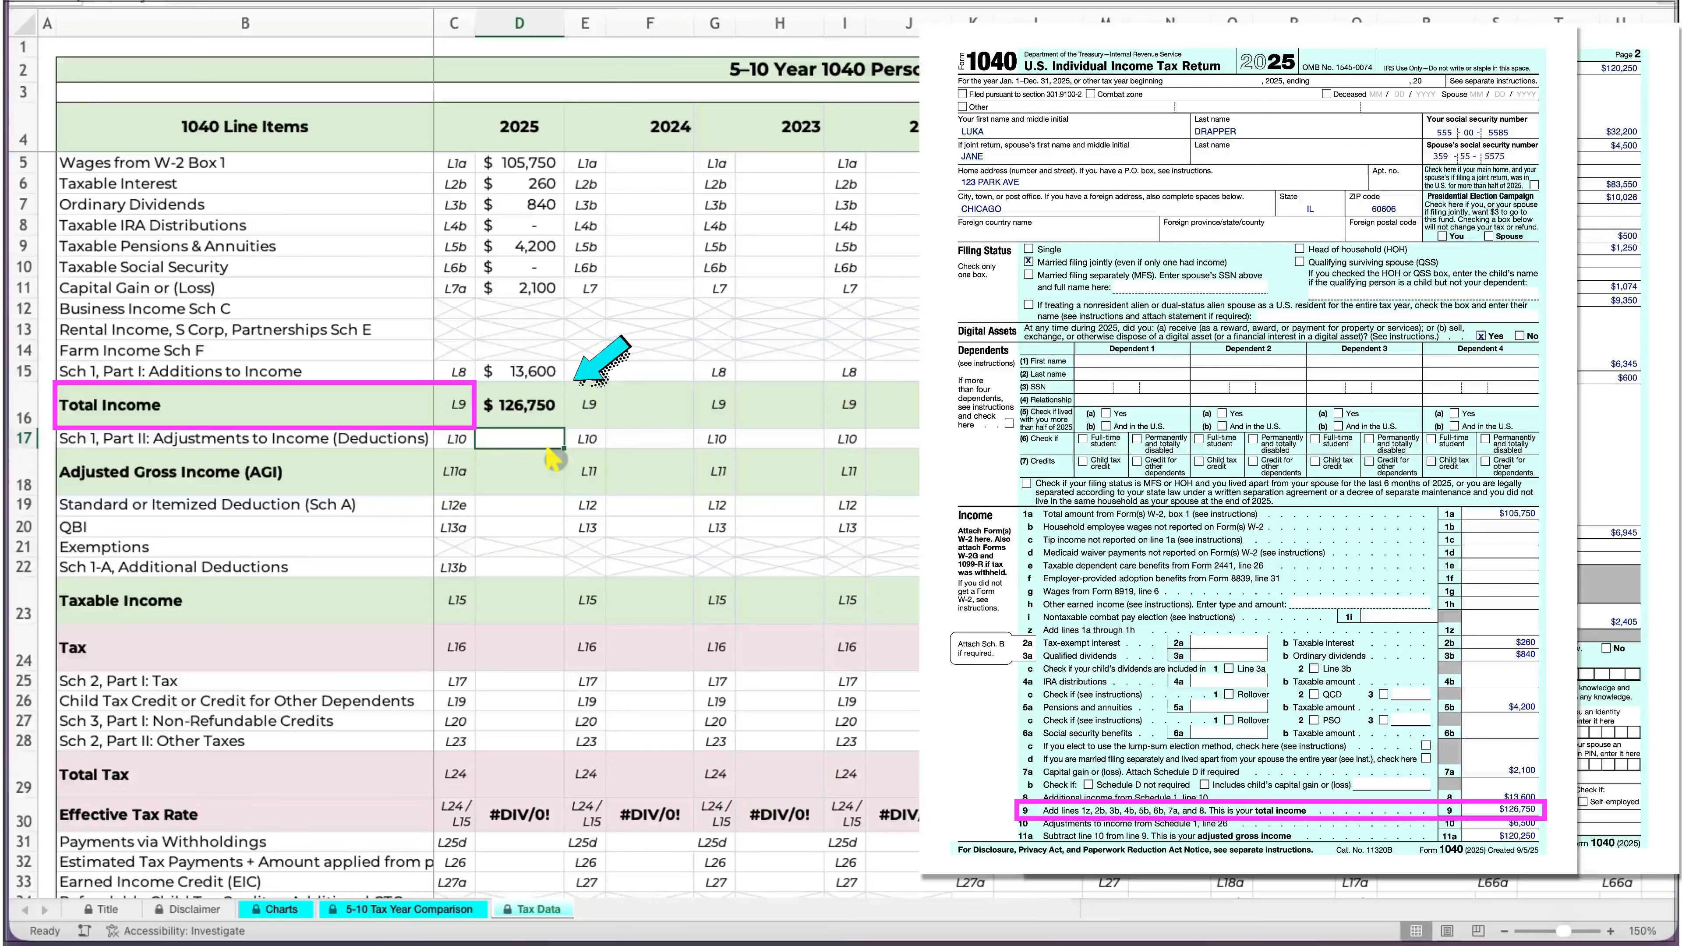
# In the 2025 column, enter 6500 for Sch 1, Part II: Adjustments to Income and 120250 for Adjusted Gross Income.
pyautogui.write('6500')
pyautogui.press('Return')
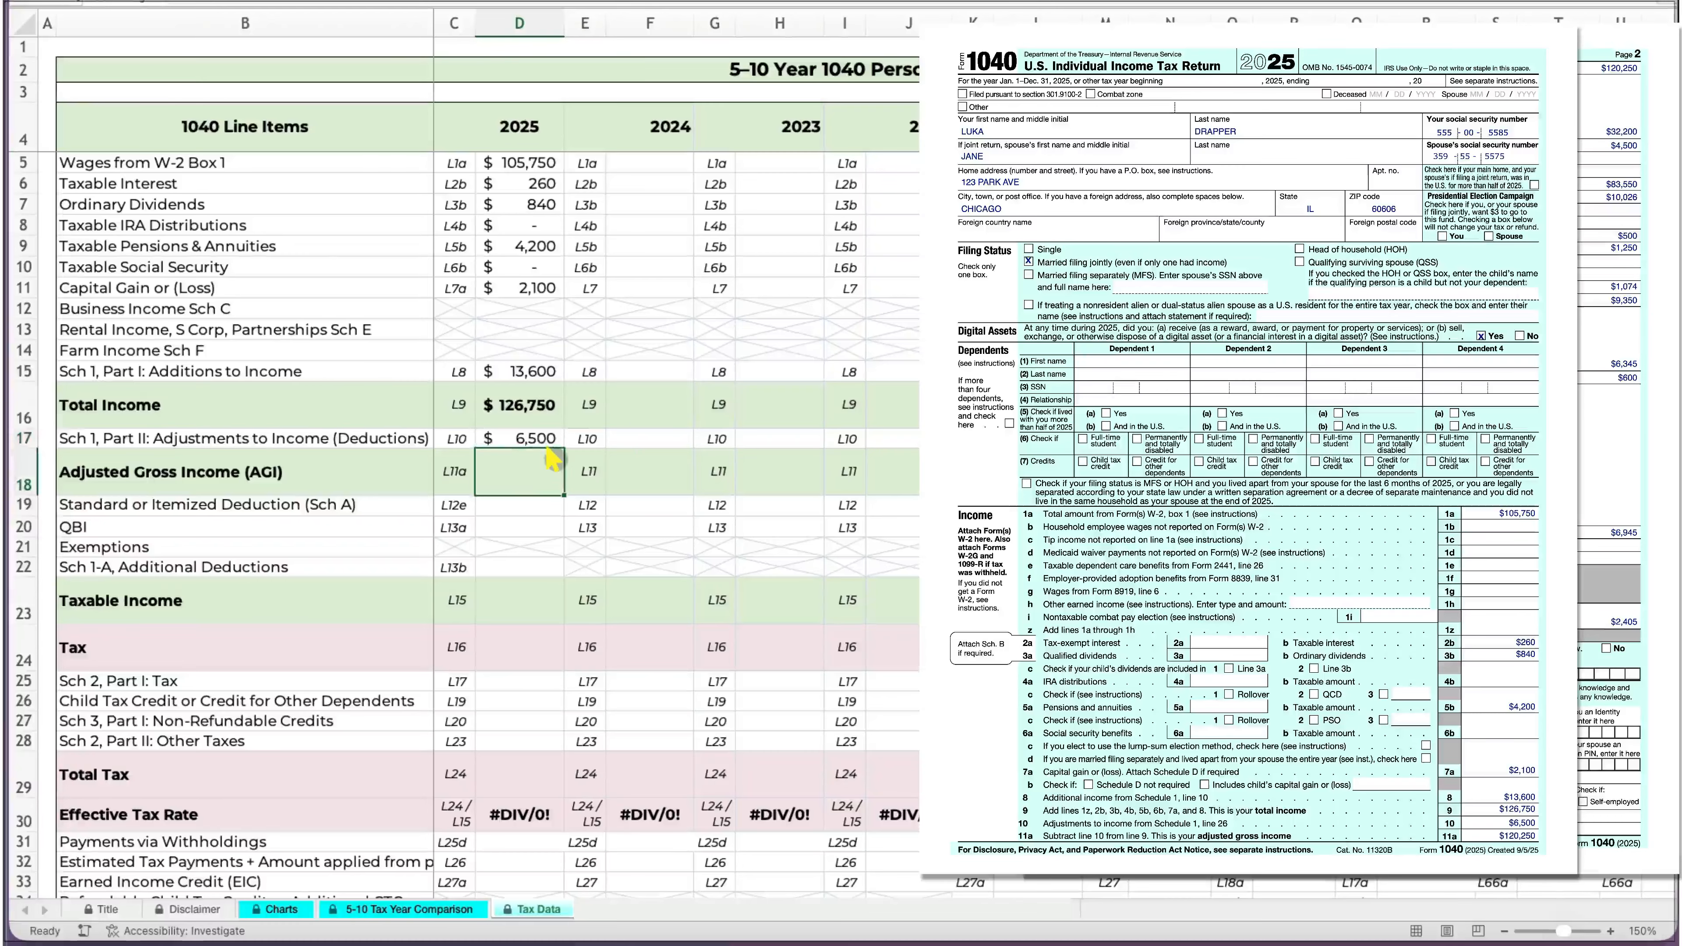
pyautogui.write('120,')
pyautogui.write('250')
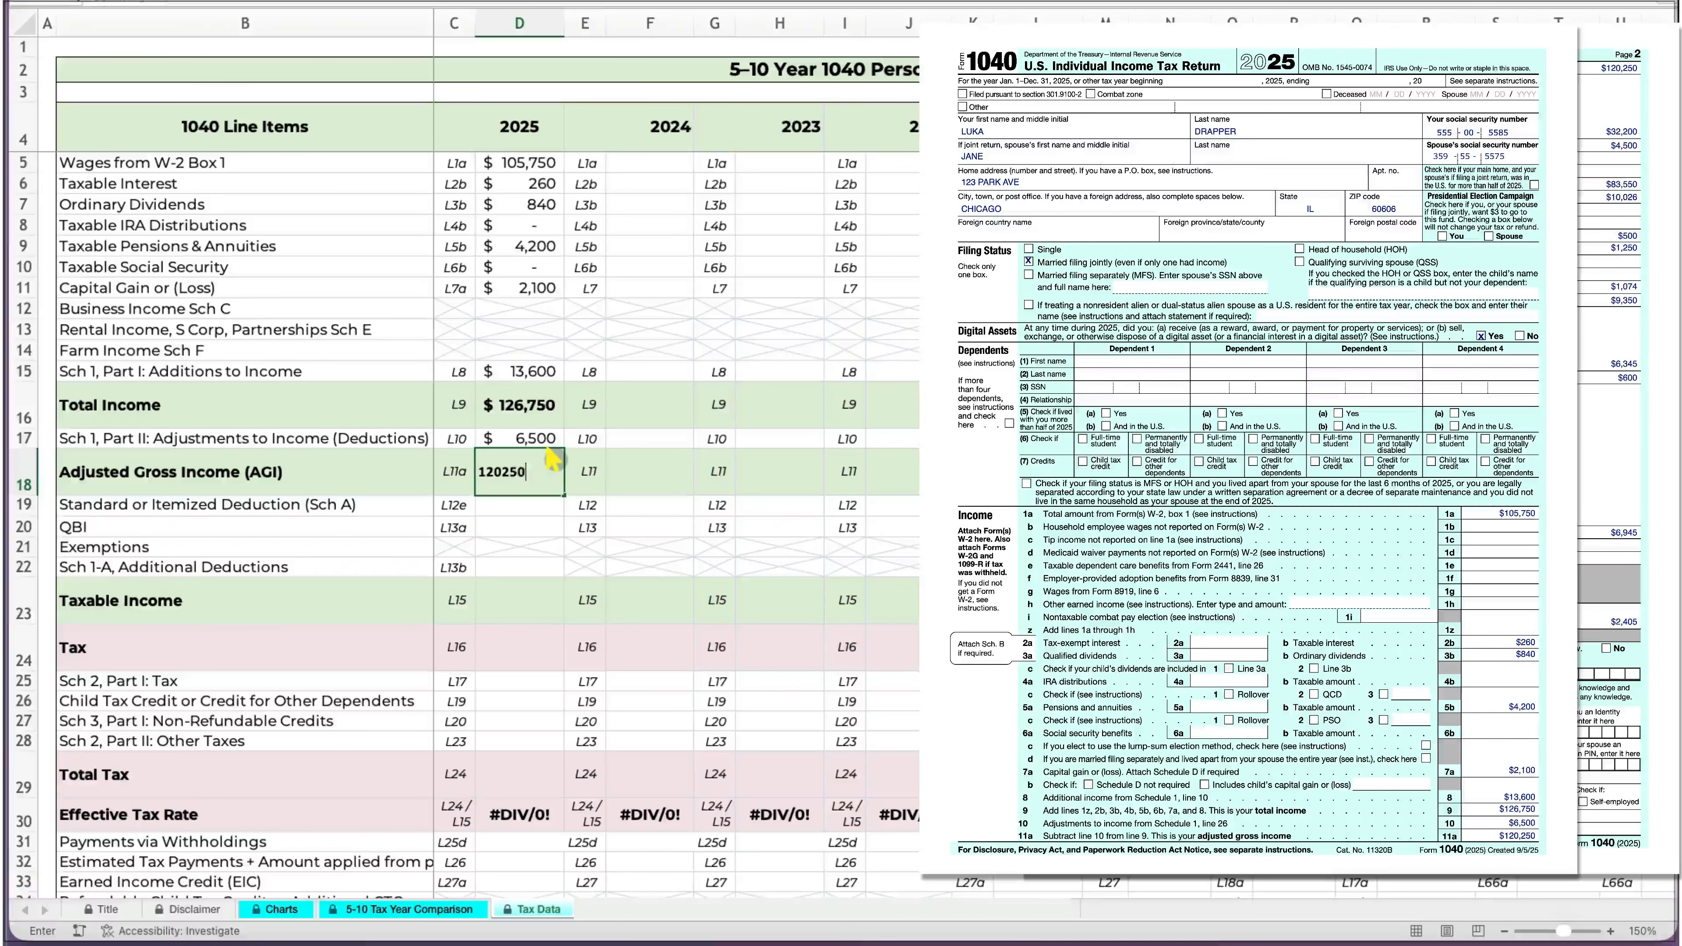
pyautogui.press('Return')
# Enter the 2025 deductions: 32200 for Standard or Itemized Deduction, 4500 for QBI and 0 for Sch 1-A, Additional Deductions.
pyautogui.write('32200')
pyautogui.press('Return')
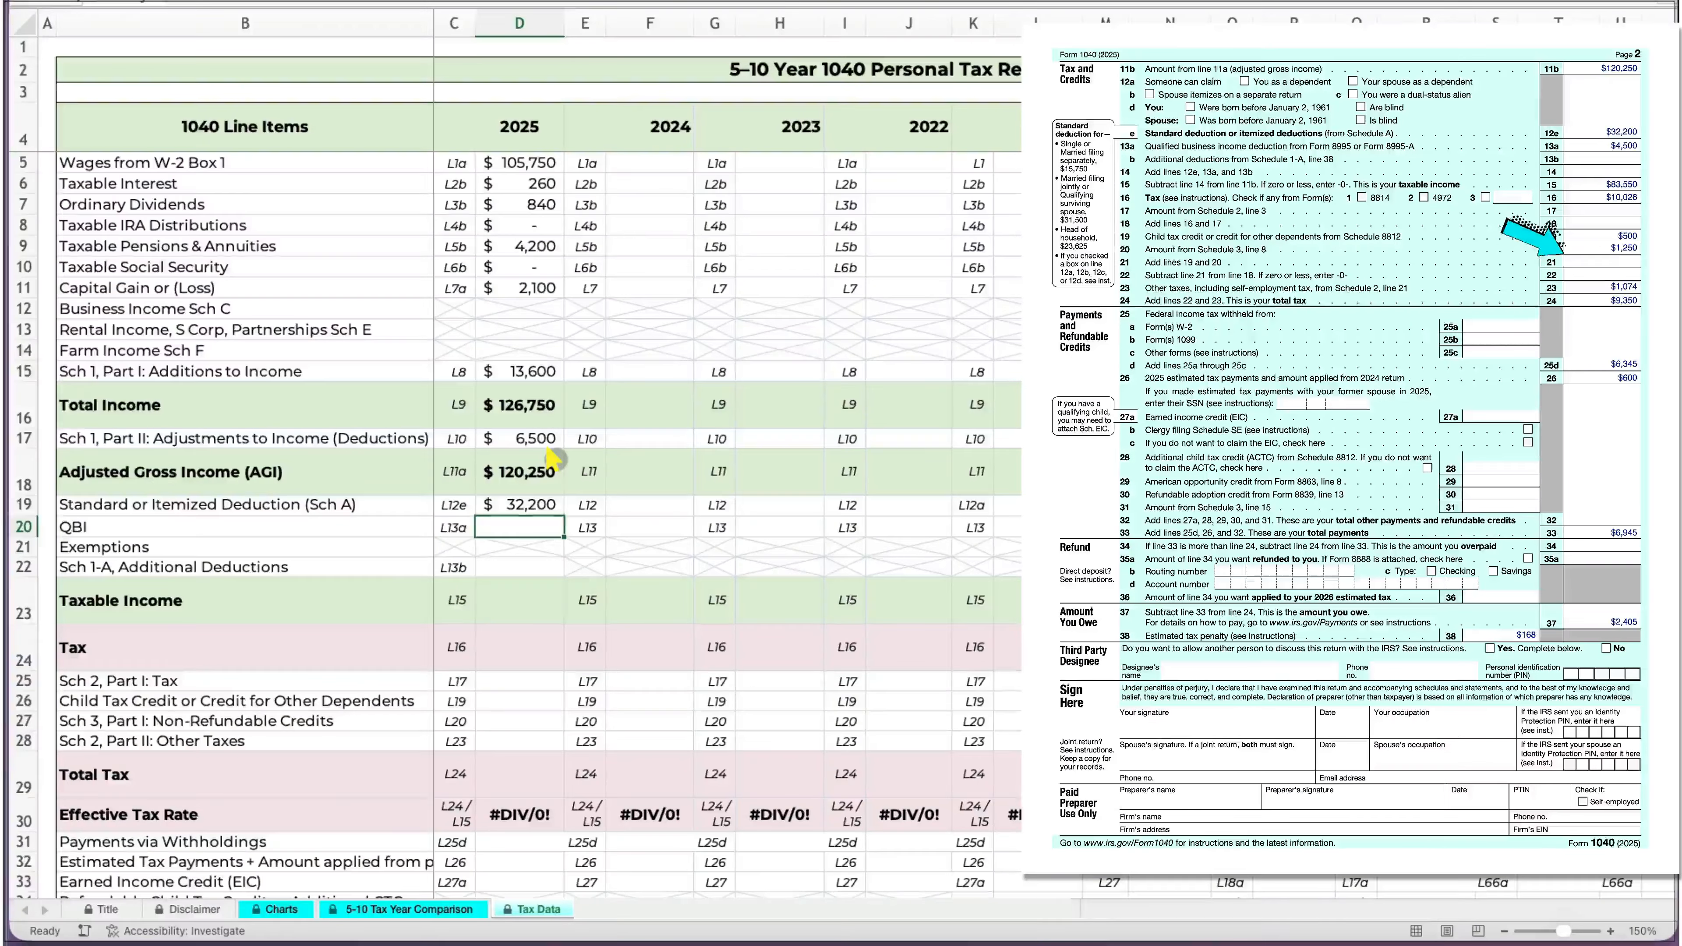
pyautogui.write('4500')
pyautogui.press('Return')
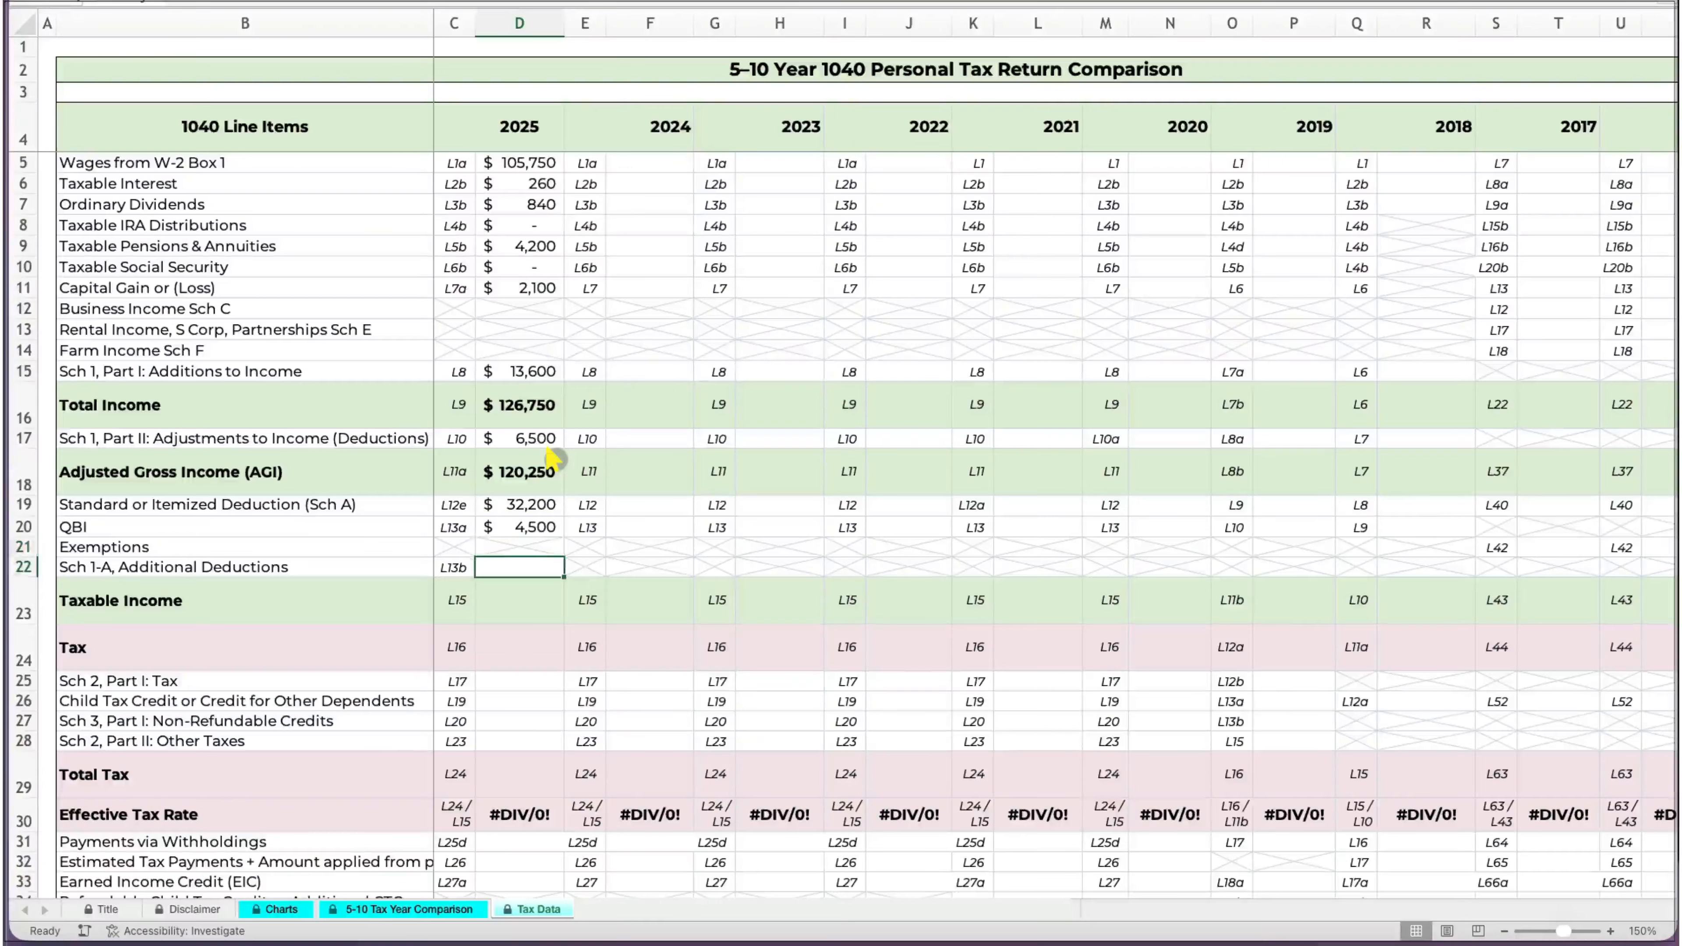
pyautogui.write('0')
pyautogui.press('Return')
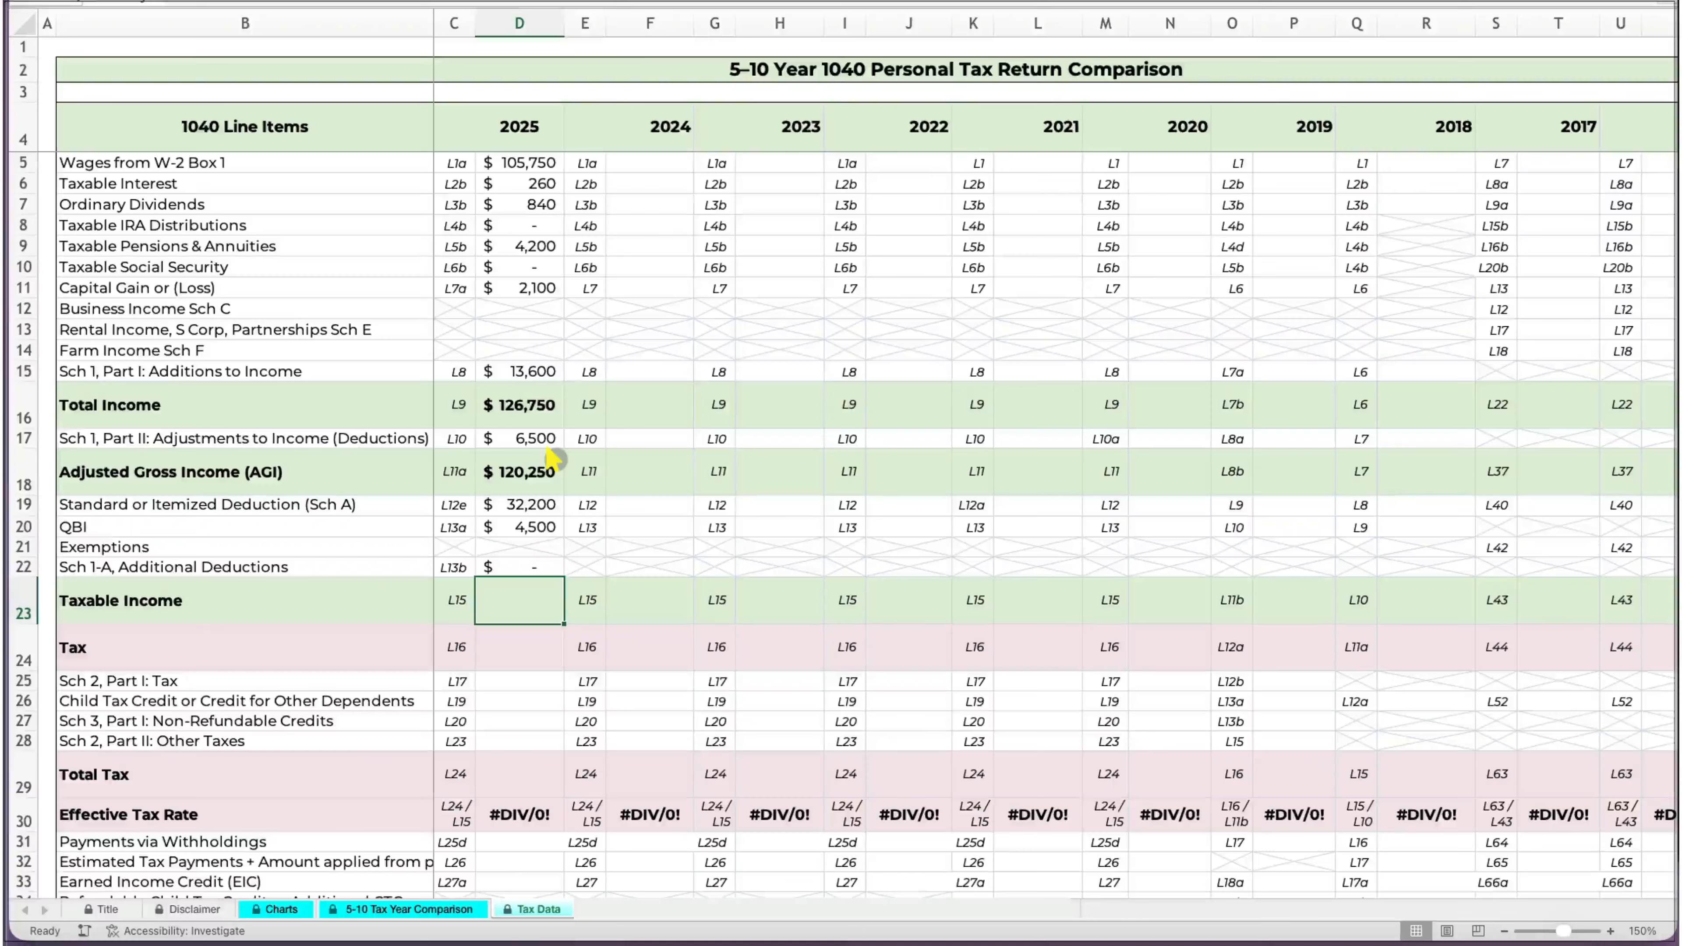
# Enter 83550 for 2025 Taxable Income and 10,026 for 2025 Tax.
pyautogui.write('83550')
pyautogui.press('Return')
pyautogui.write('1')
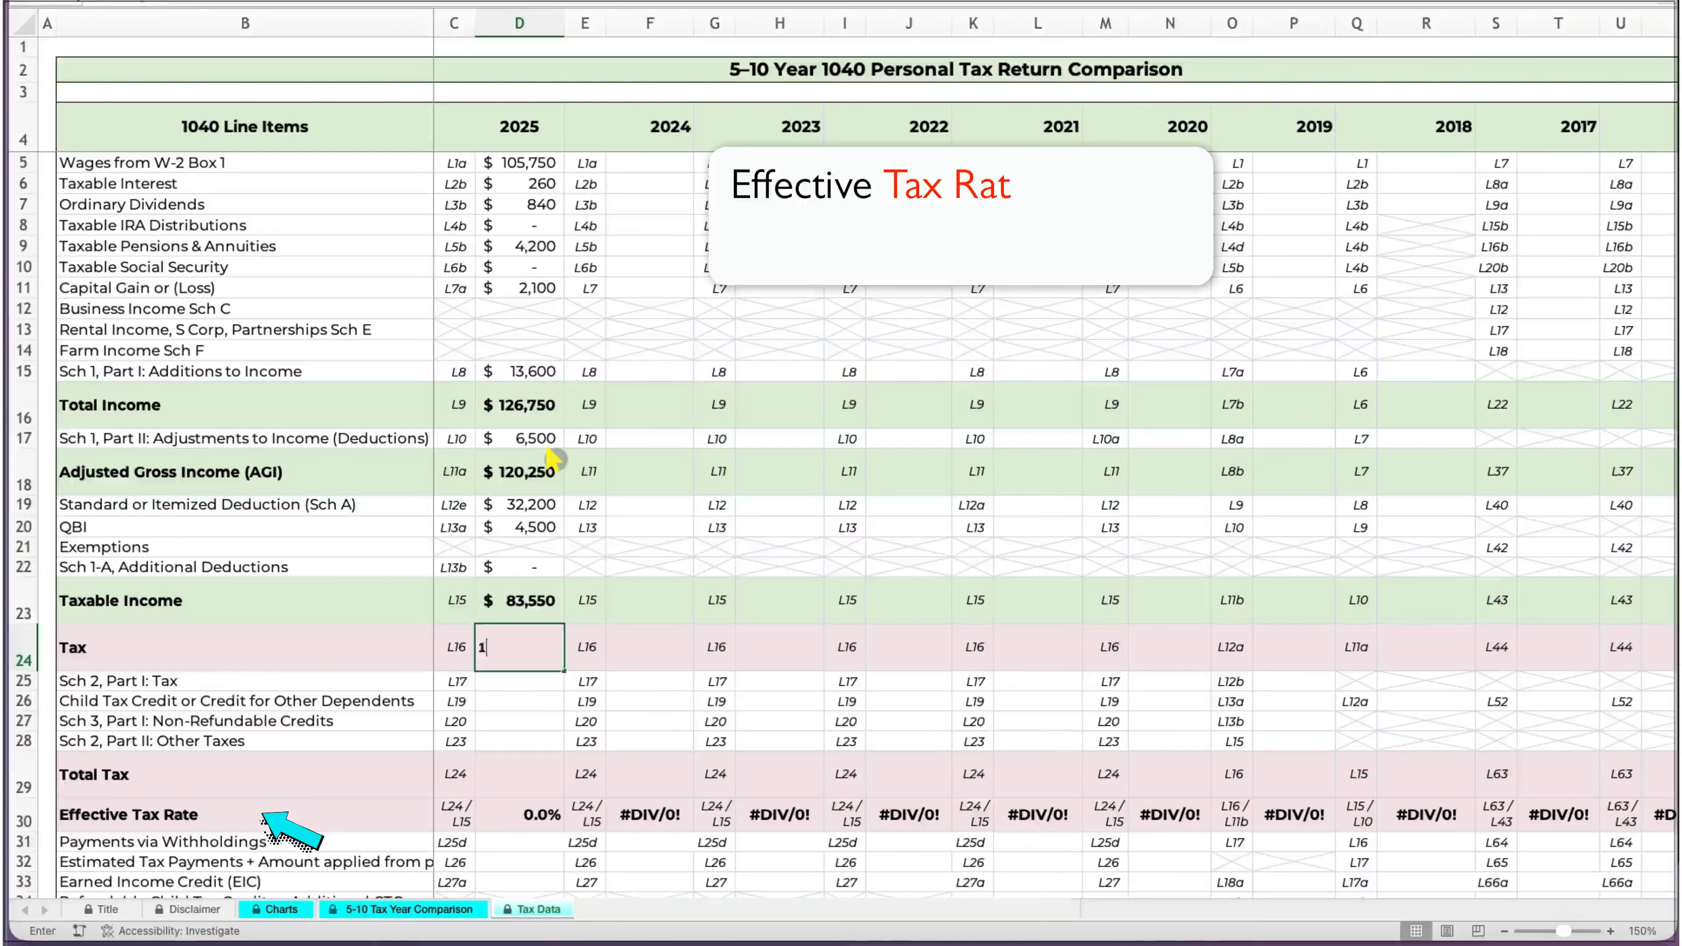
pyautogui.write('0,026')
pyautogui.press('Return')
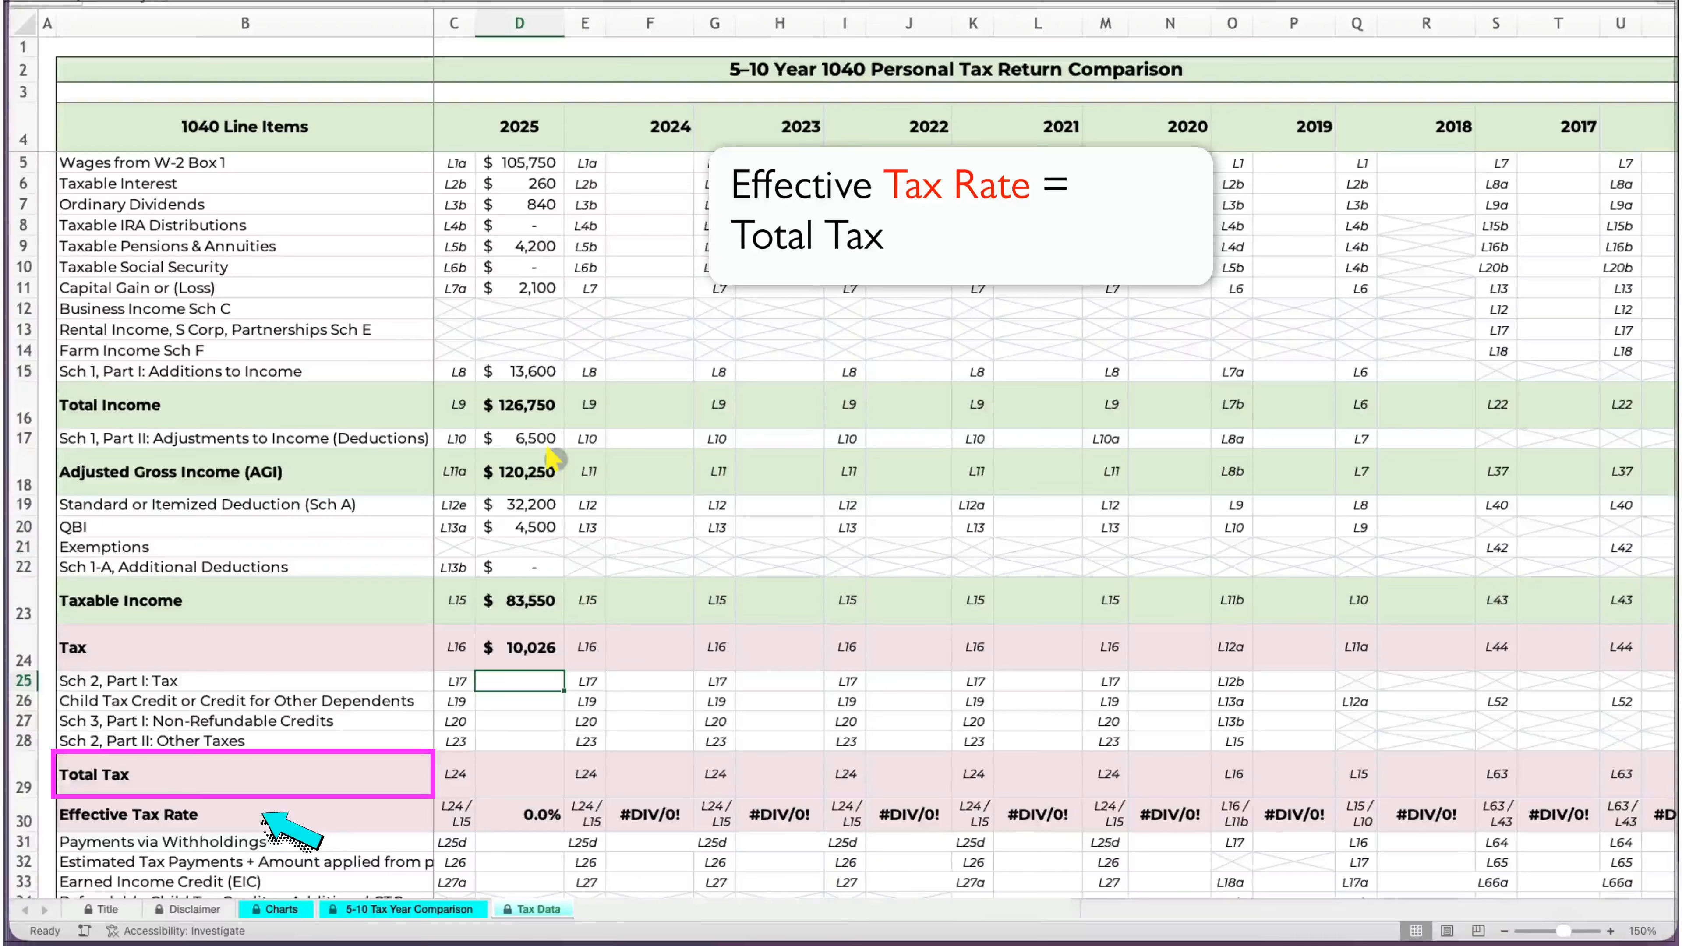
# Enter the 2025 amounts 0 for Sch 2, Part I: Tax, 500 for Child Tax Credit and 1250 for Sch 3, Part I: Non-Refundable Credits.
pyautogui.write('0')
pyautogui.press('Return')
pyautogui.write('500')
pyautogui.press('Return')
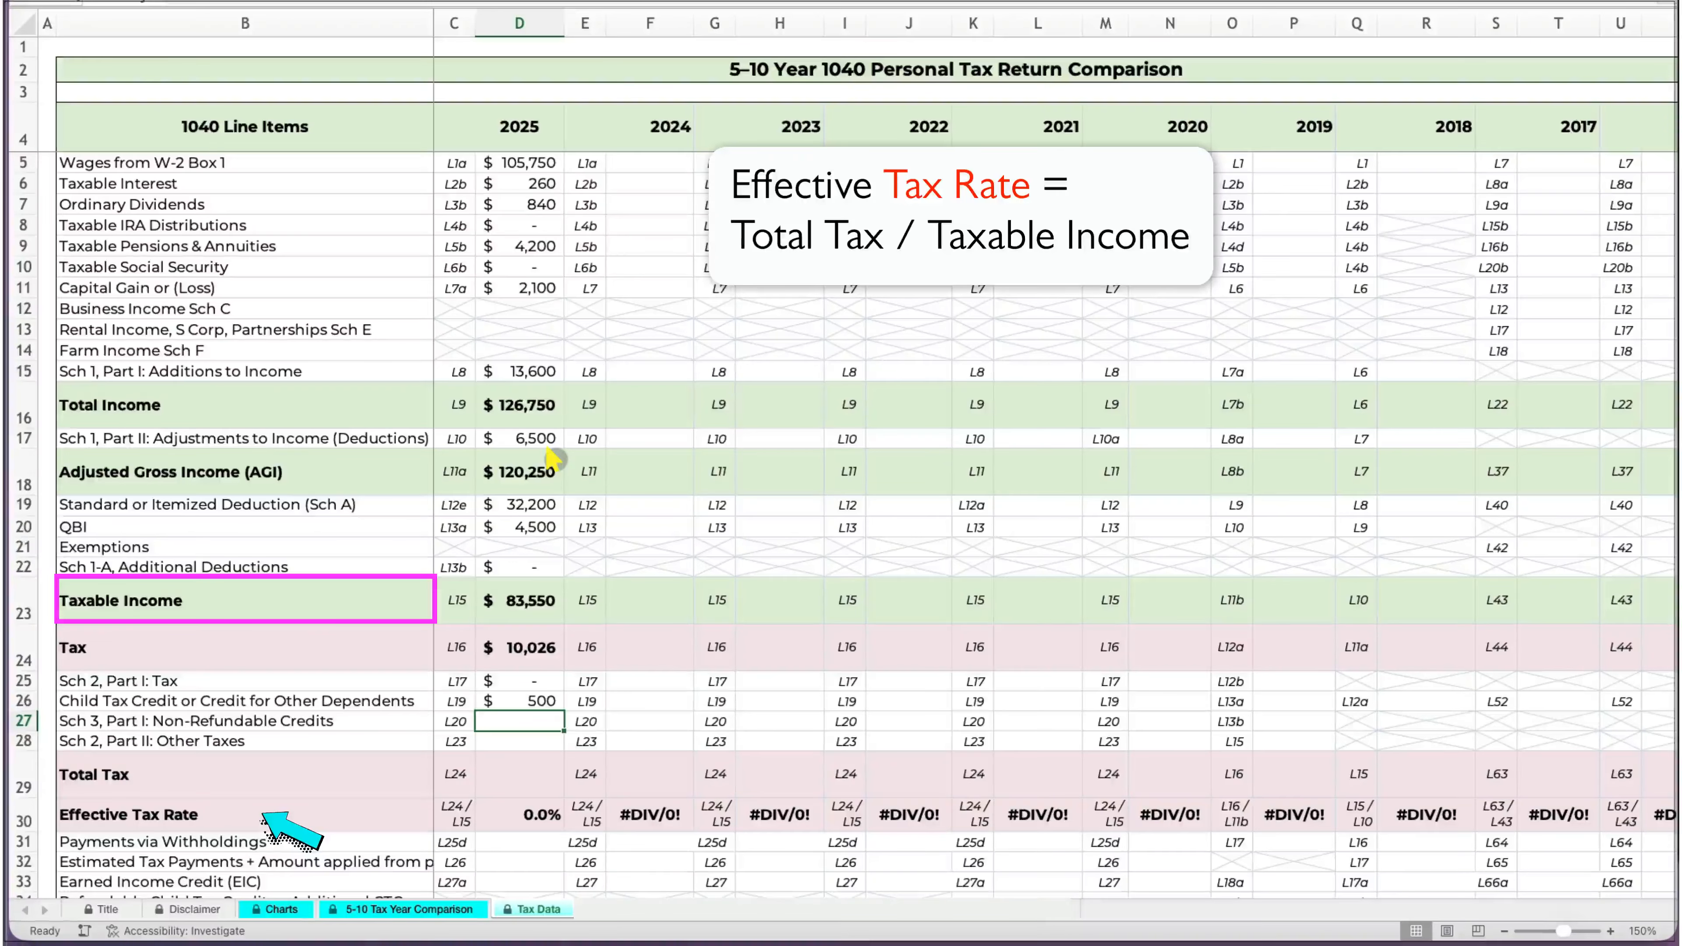
pyautogui.write('1250')
pyautogui.press('Return')
# Enter 1,074 for 2025 Sch 2, Part II: Other Taxes and 9350 for 2025 Total Tax.
pyautogui.write('1,0')
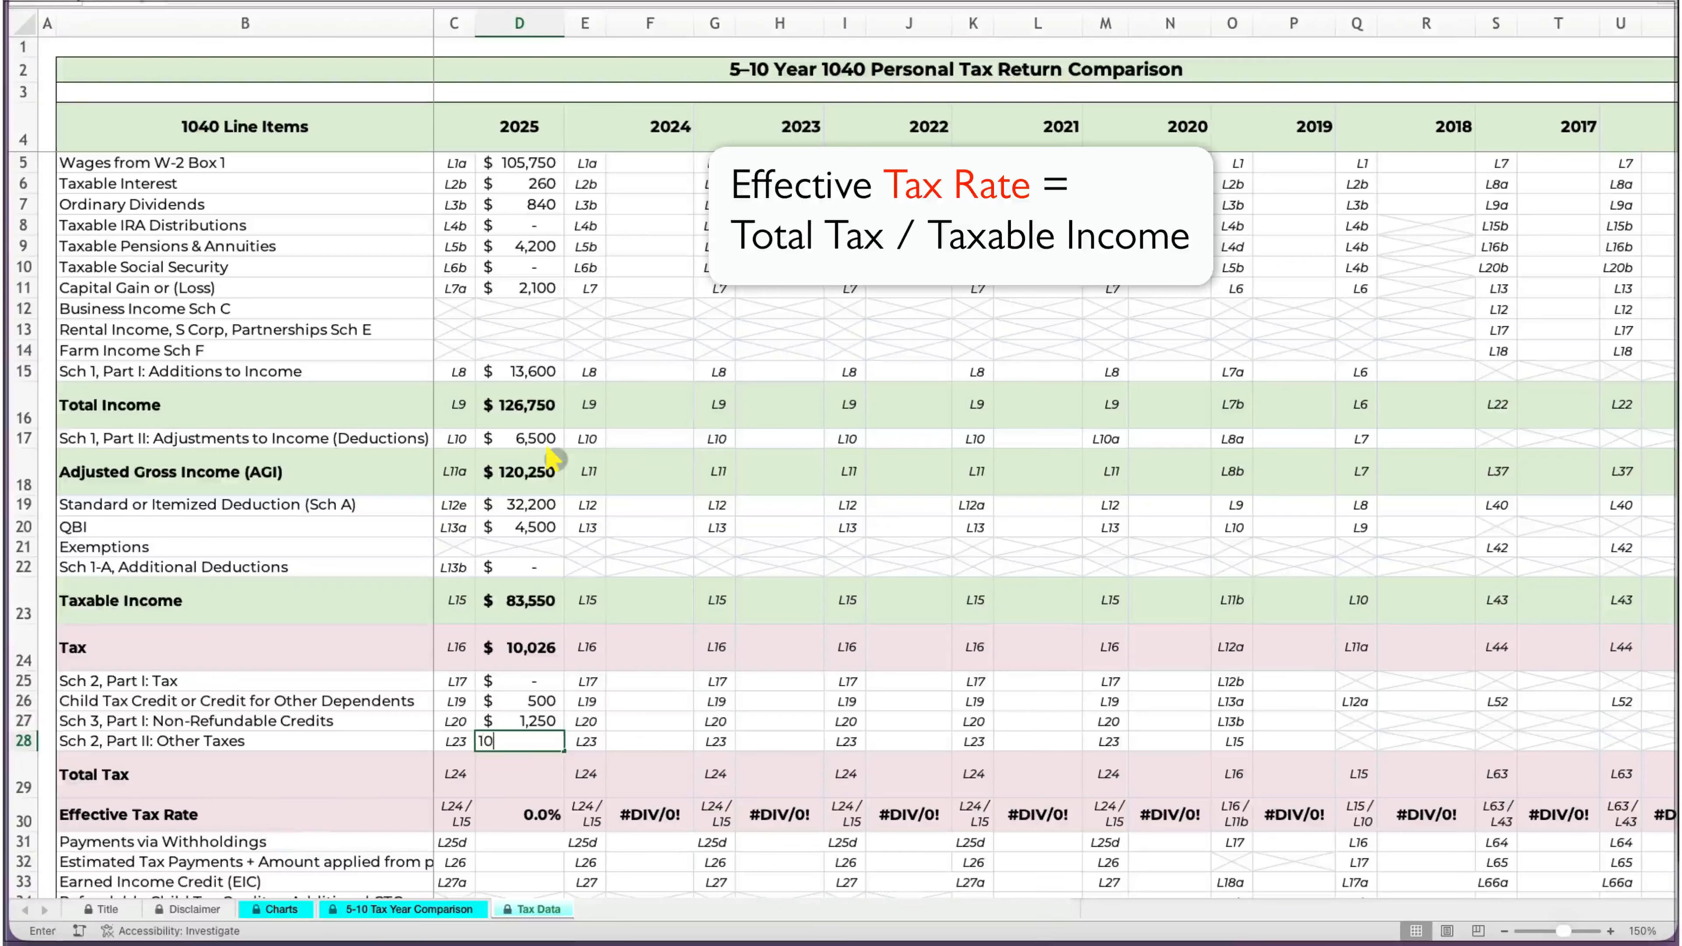
pyautogui.write('74')
pyautogui.press('Return')
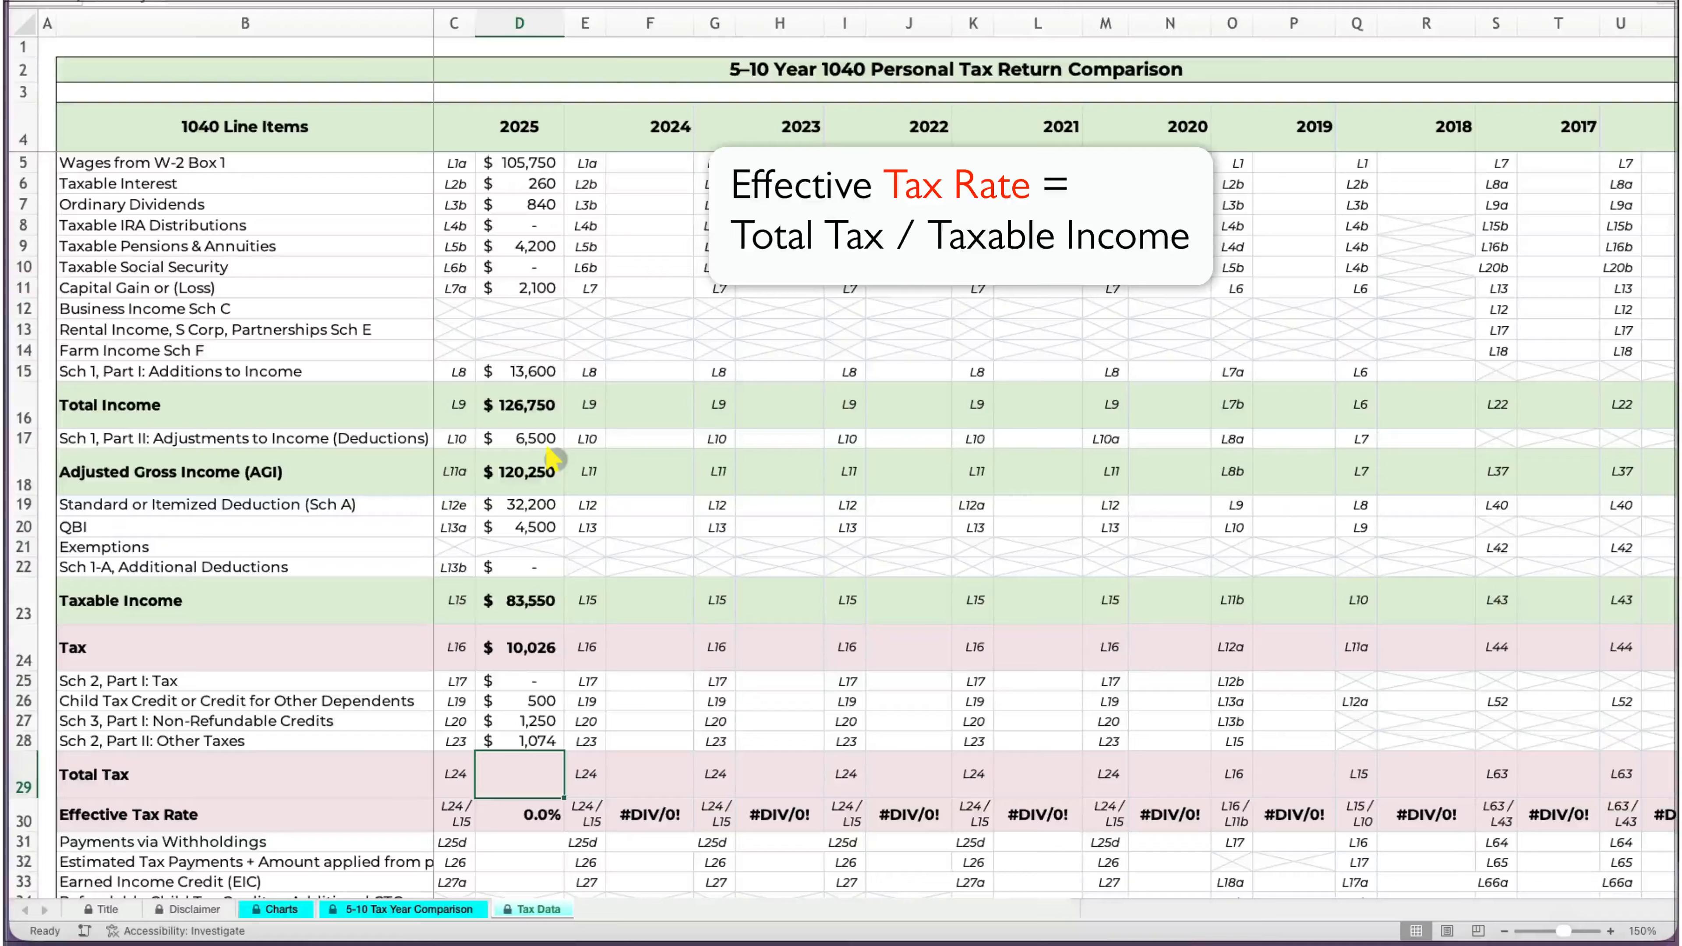
pyautogui.press('Return')
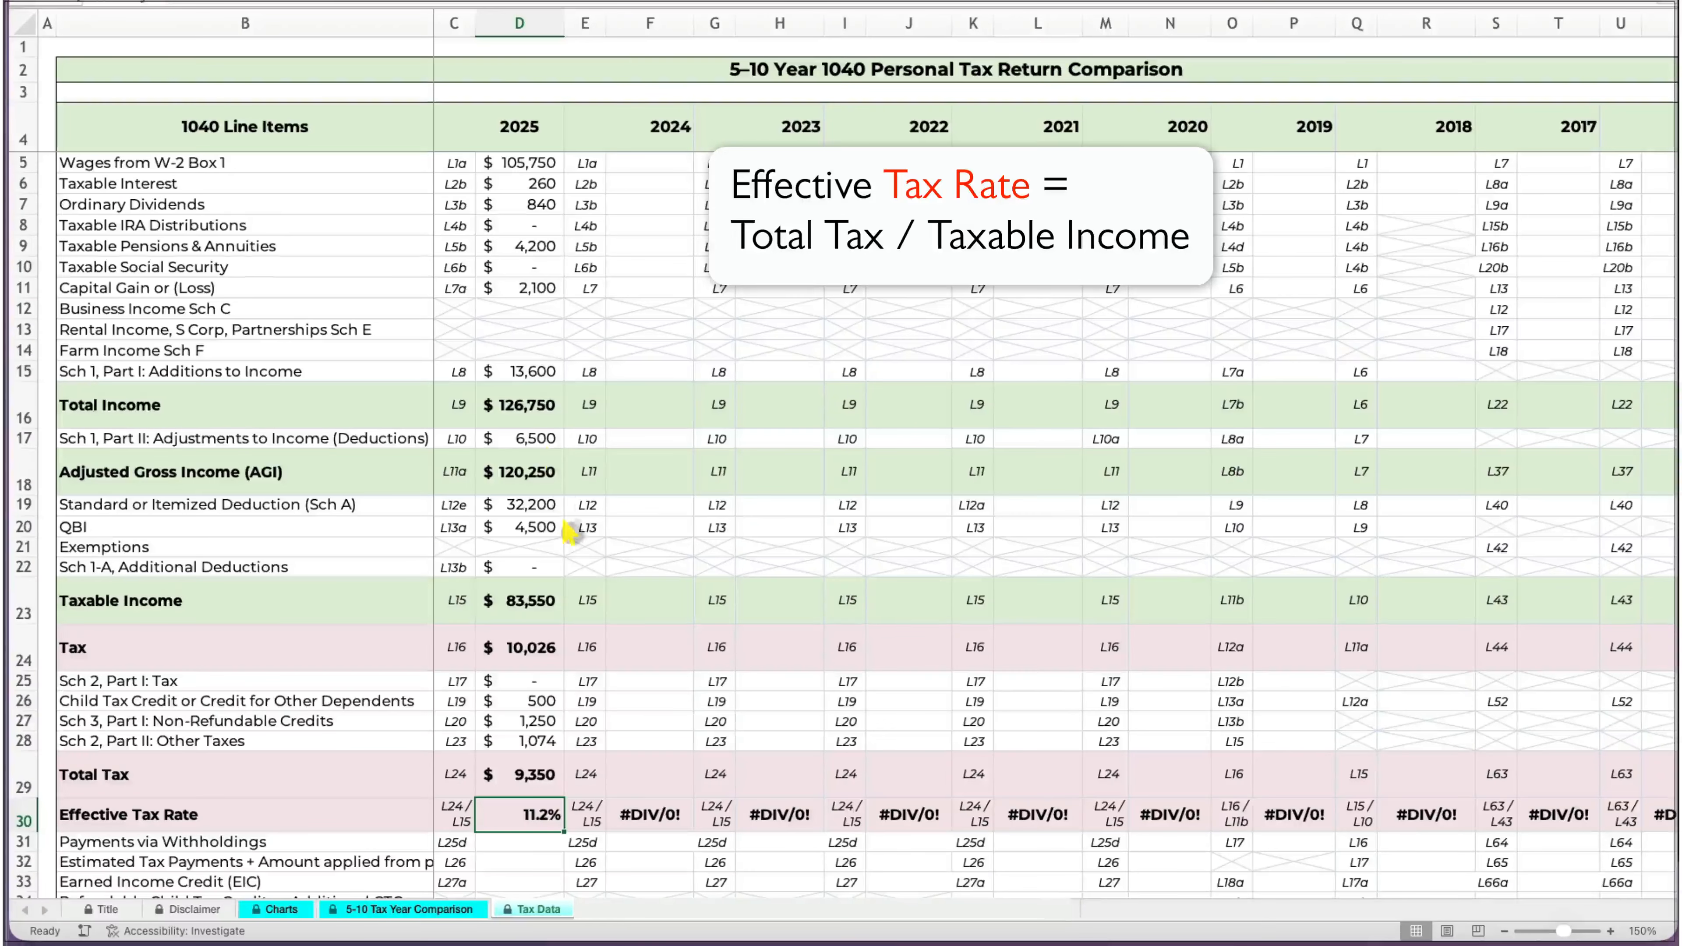
# Enter the 2025 amounts 6345 for Payments via Withholdings, 600 for Estimated Tax Payments and 0 for Earned Income Credit.
pyautogui.scroll(-4, 555, 639)
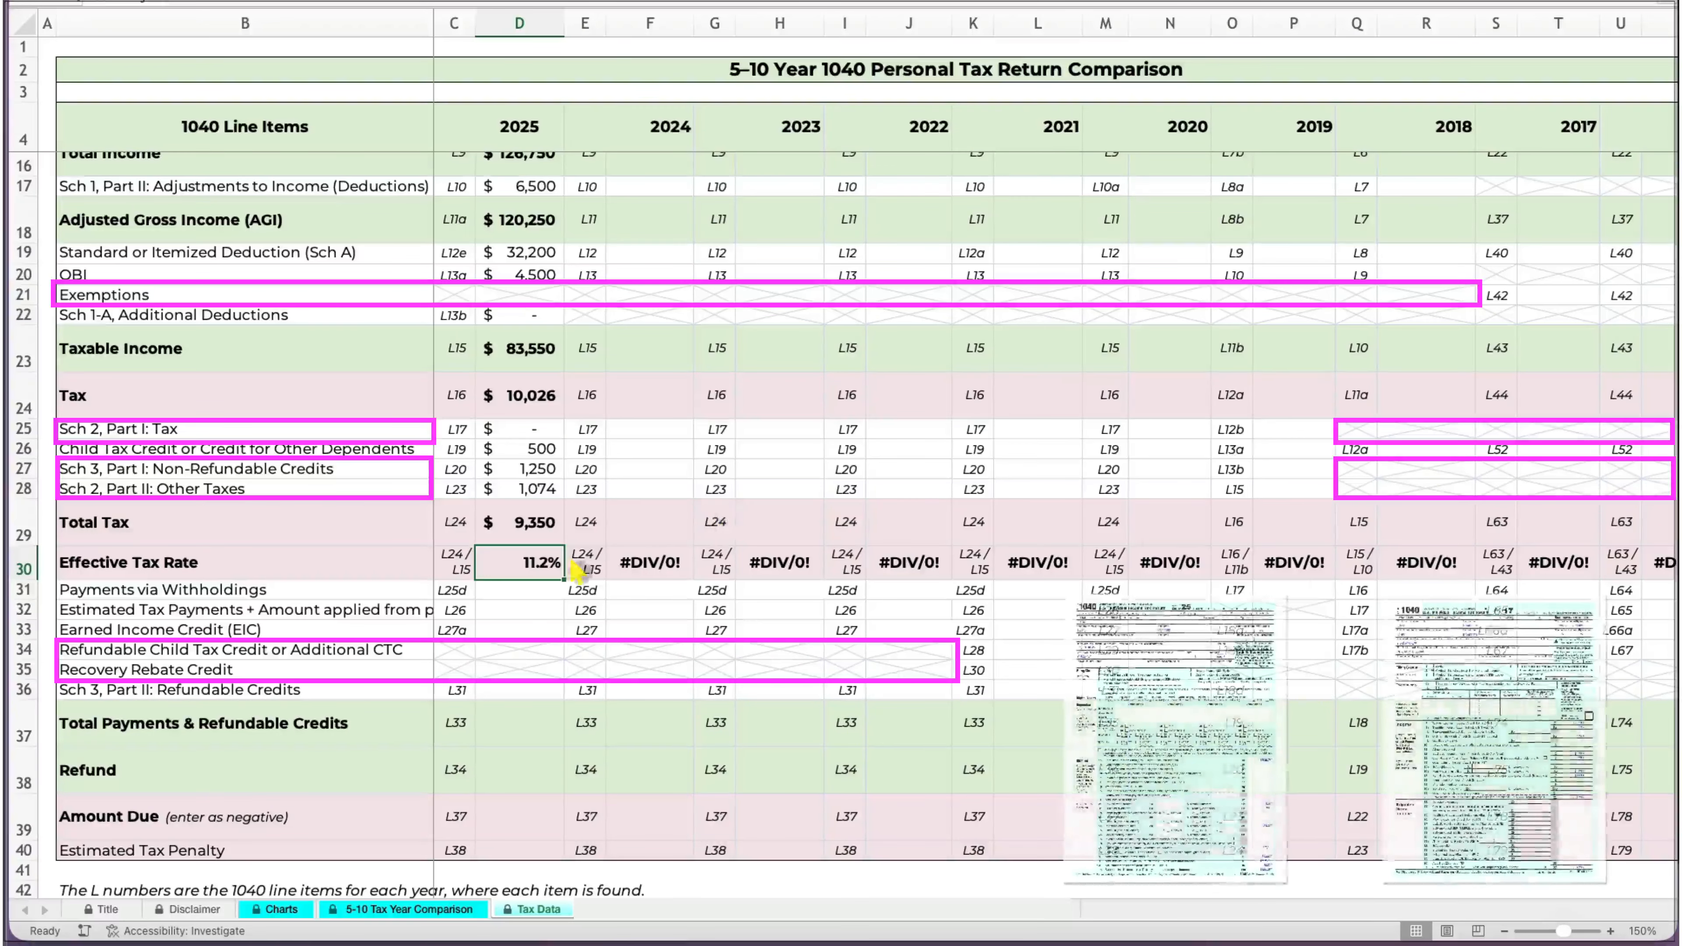
pyautogui.press('Return')
pyautogui.write('6345')
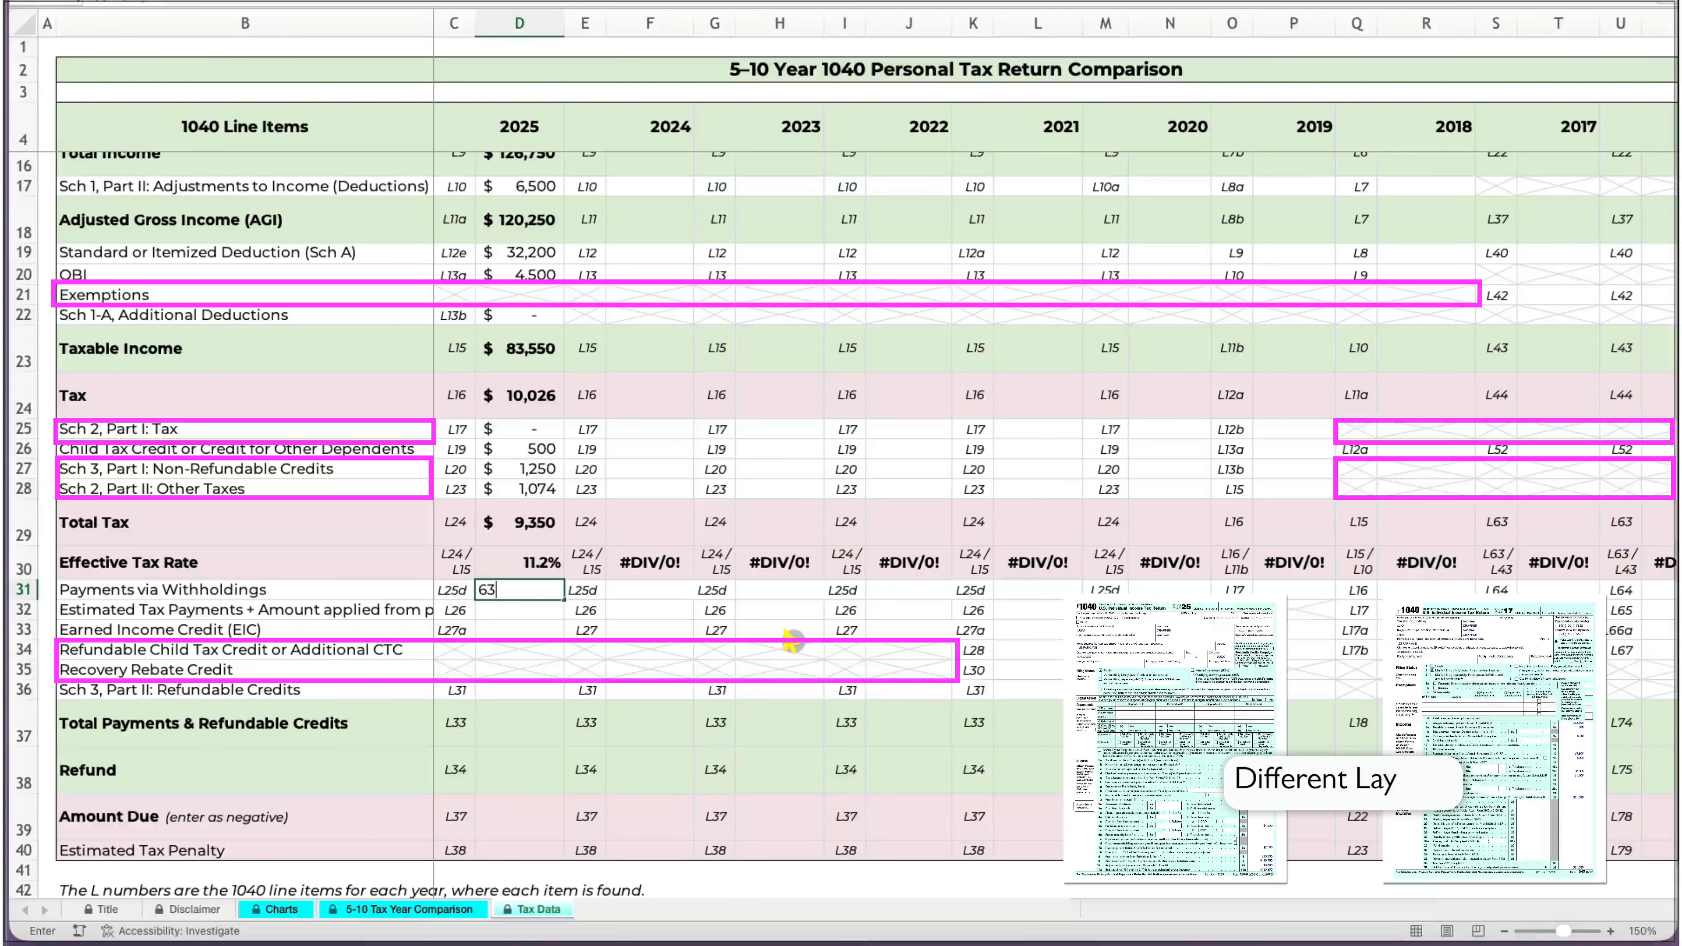
pyautogui.press('Return')
pyautogui.write('600')
pyautogui.press('Return')
pyautogui.write('0')
pyautogui.press('Return')
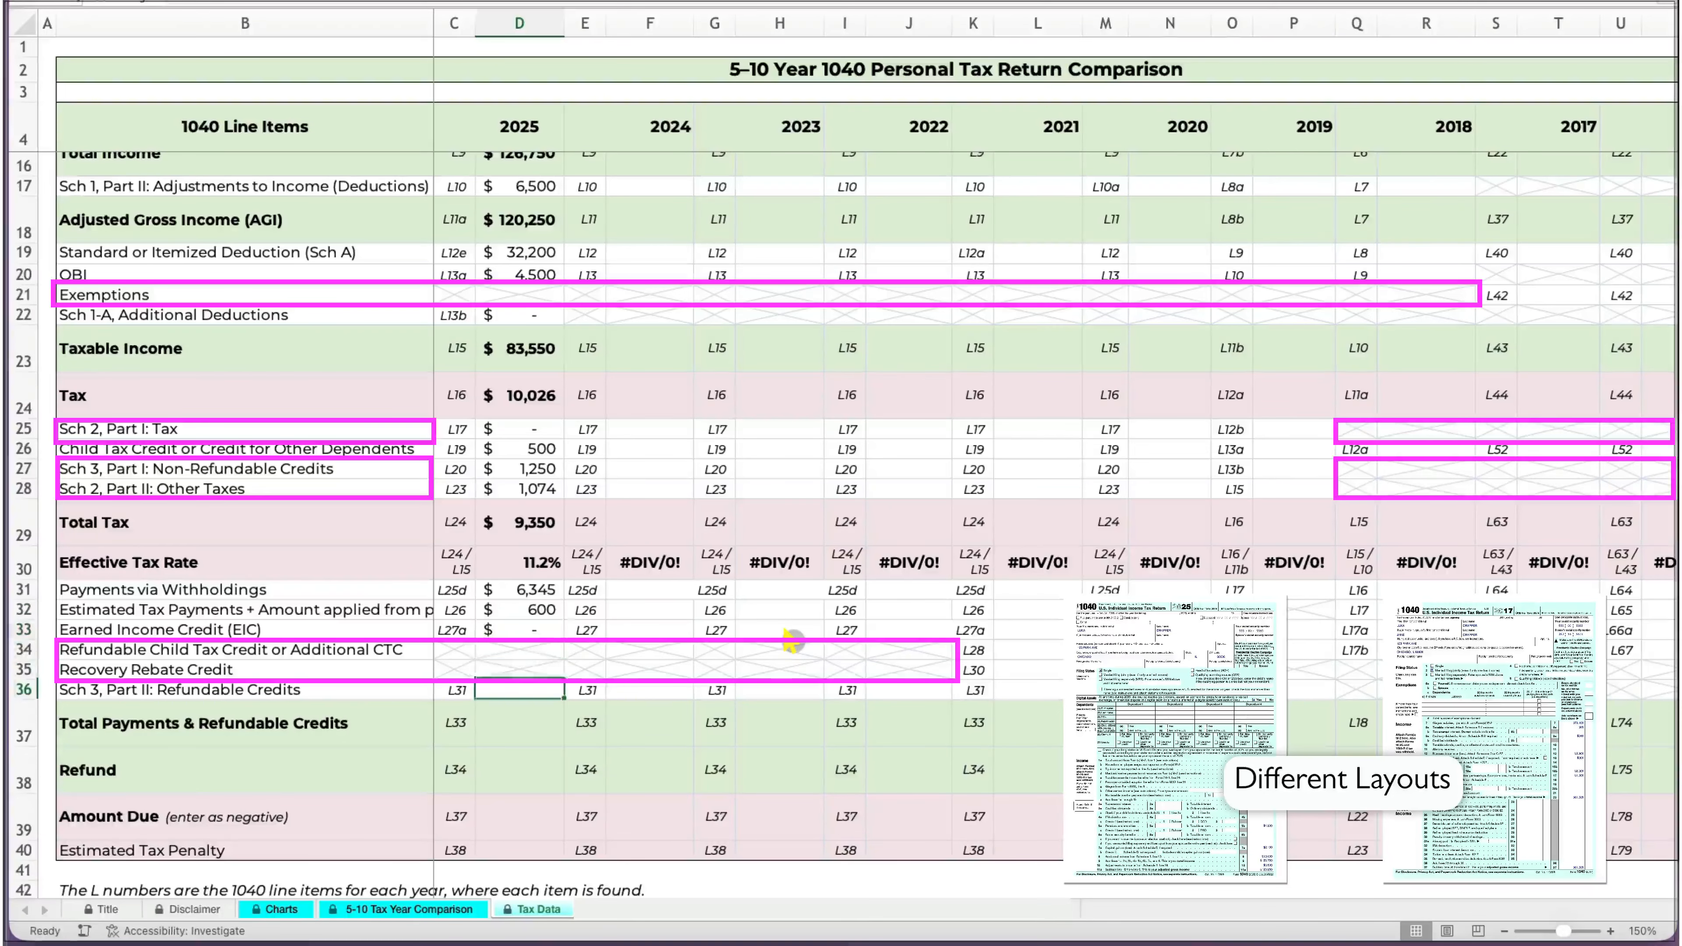
# Enter the 2025 amounts 0 for Sch 3, Part II: Refundable Credits, 6945 for Total Payments & Refundable Credits and 0 for Refund.
pyautogui.write('0')
pyautogui.press('Return')
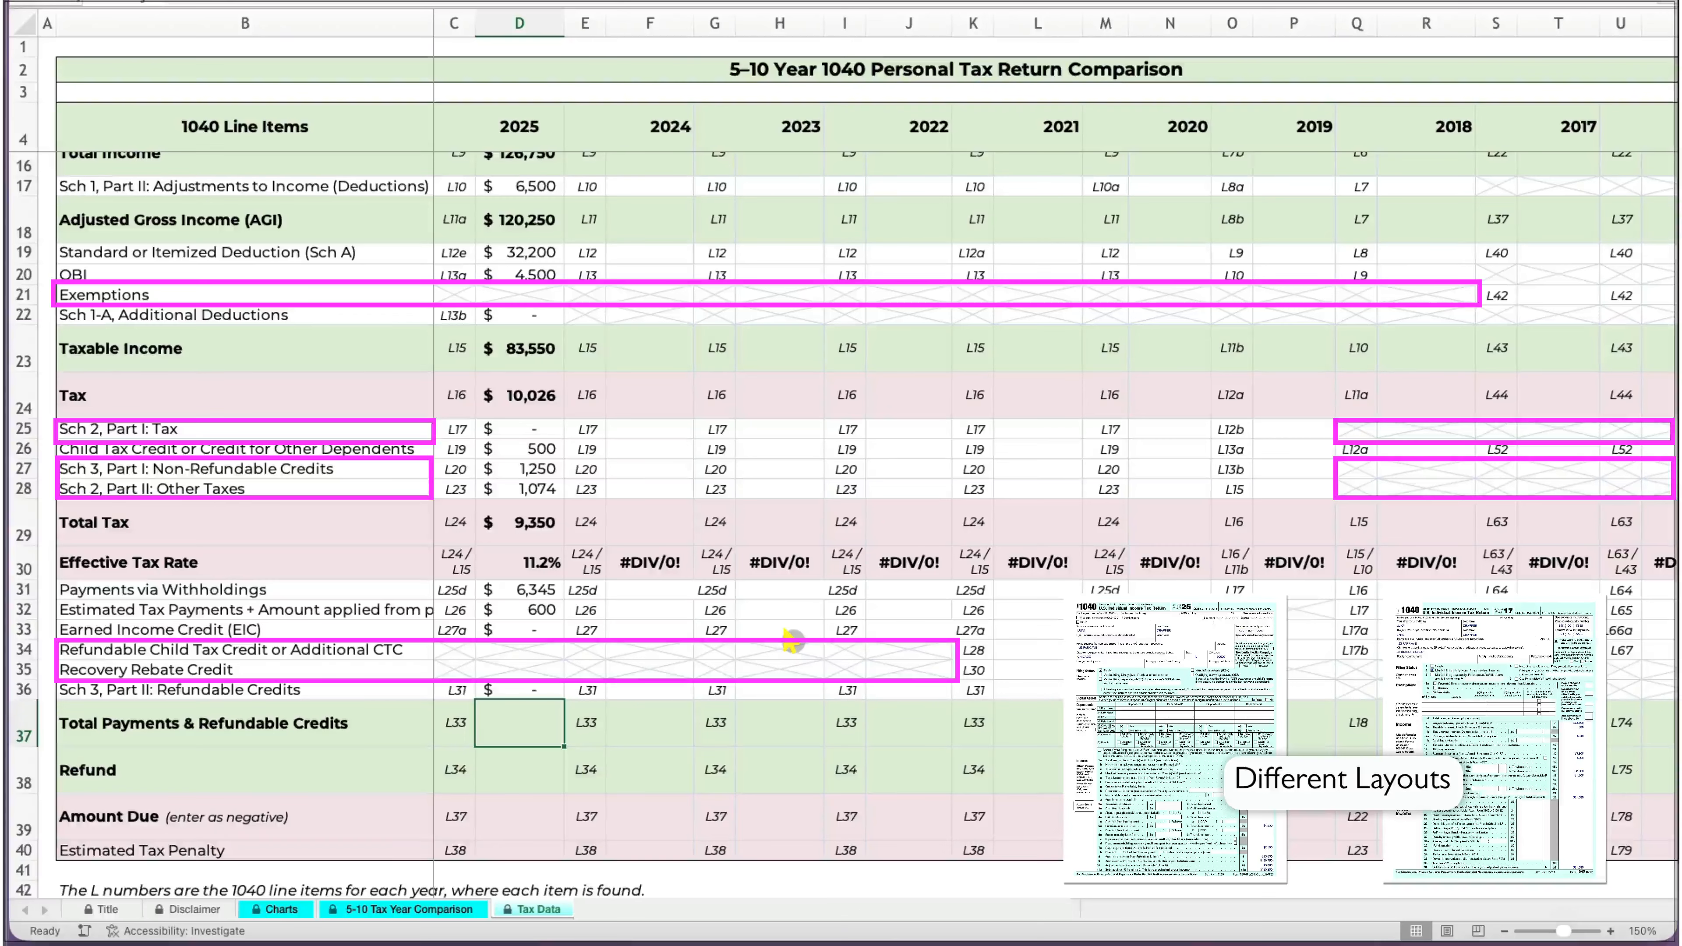
pyautogui.write('6945')
pyautogui.write('0')
pyautogui.press('Return')
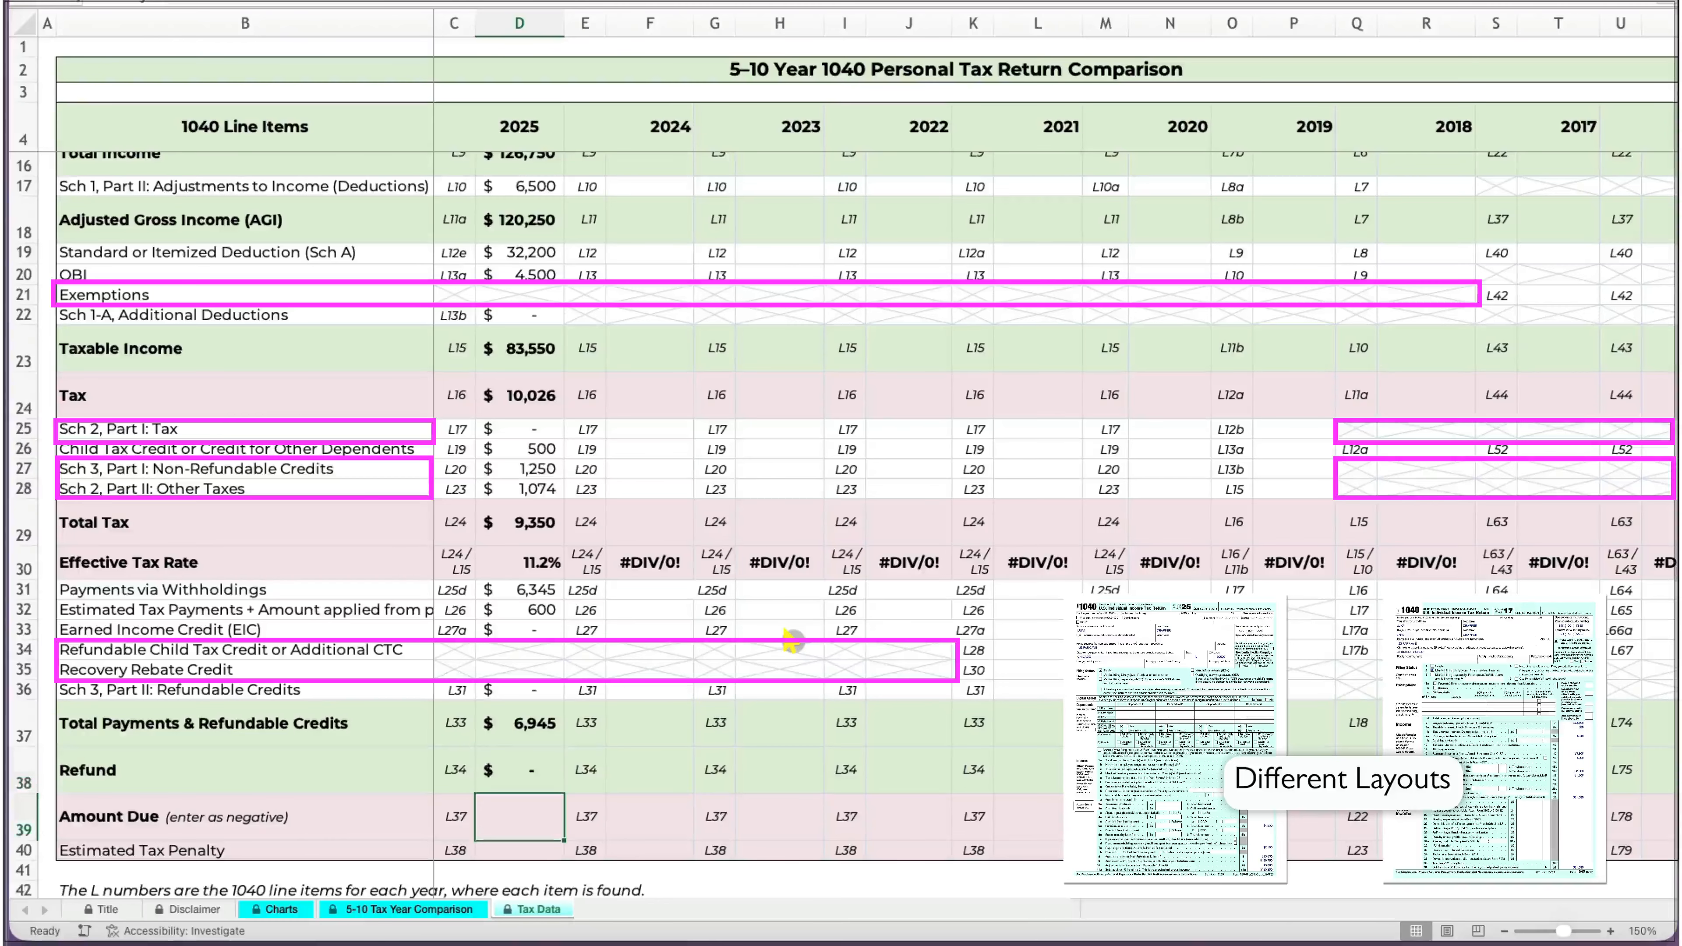
# Enter -2405 for 2025 Amount Due and 168 for 2025 Estimated Tax Penalty.
pyautogui.write('-2405')
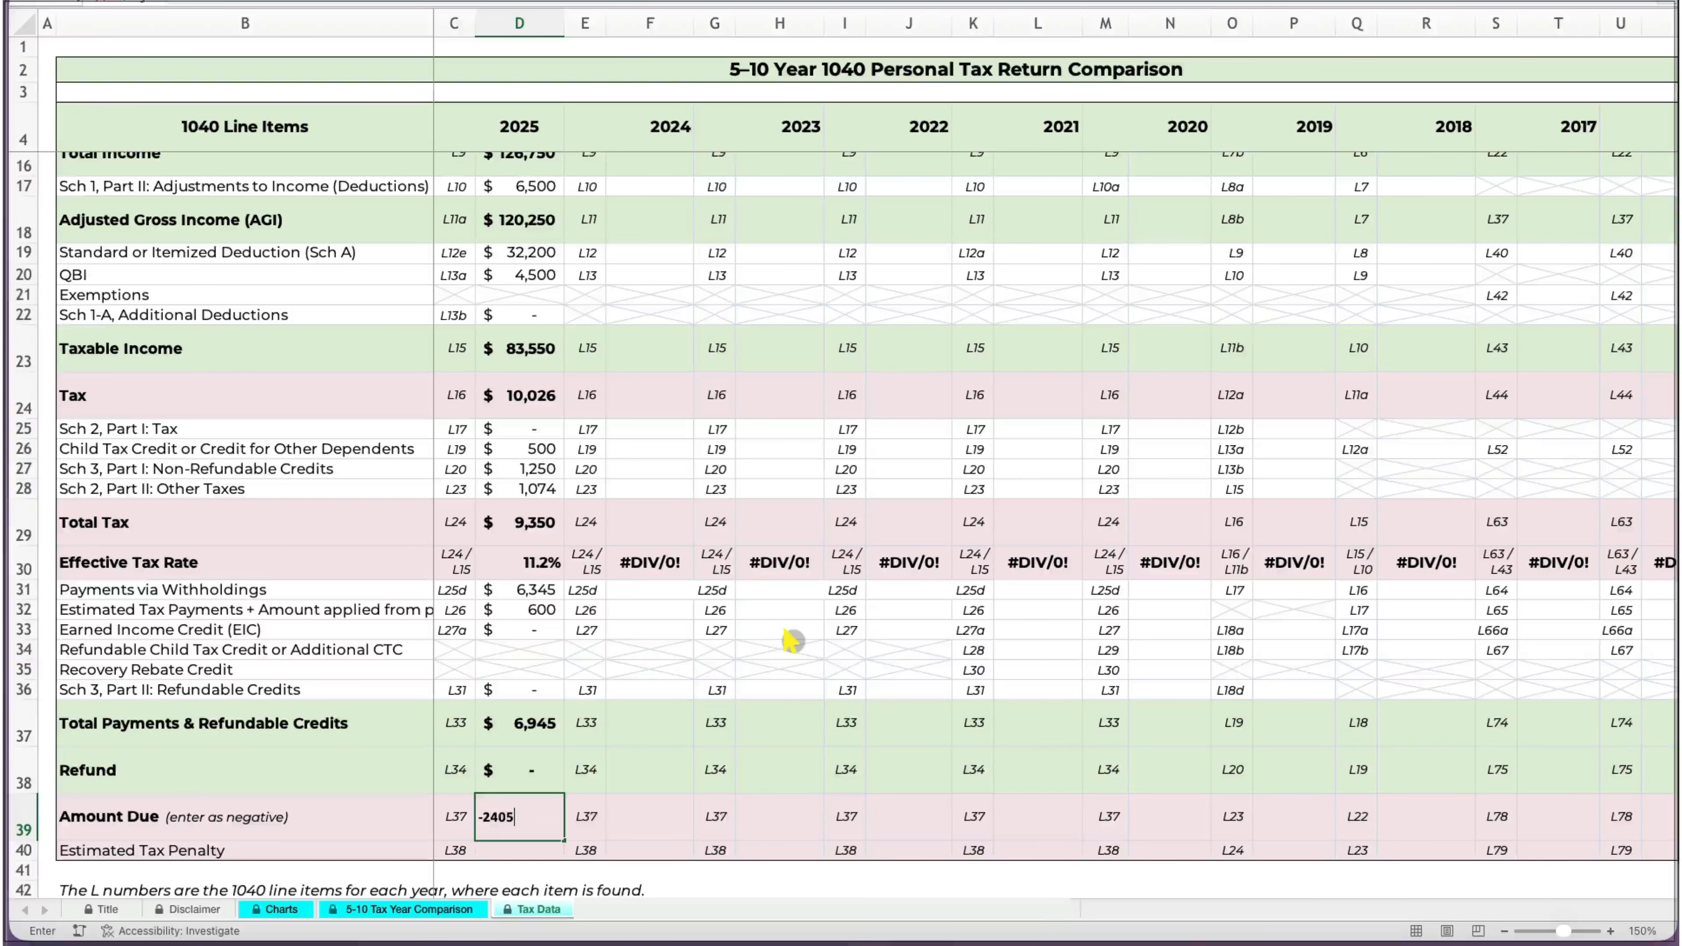
pyautogui.press('Return')
pyautogui.write('168')
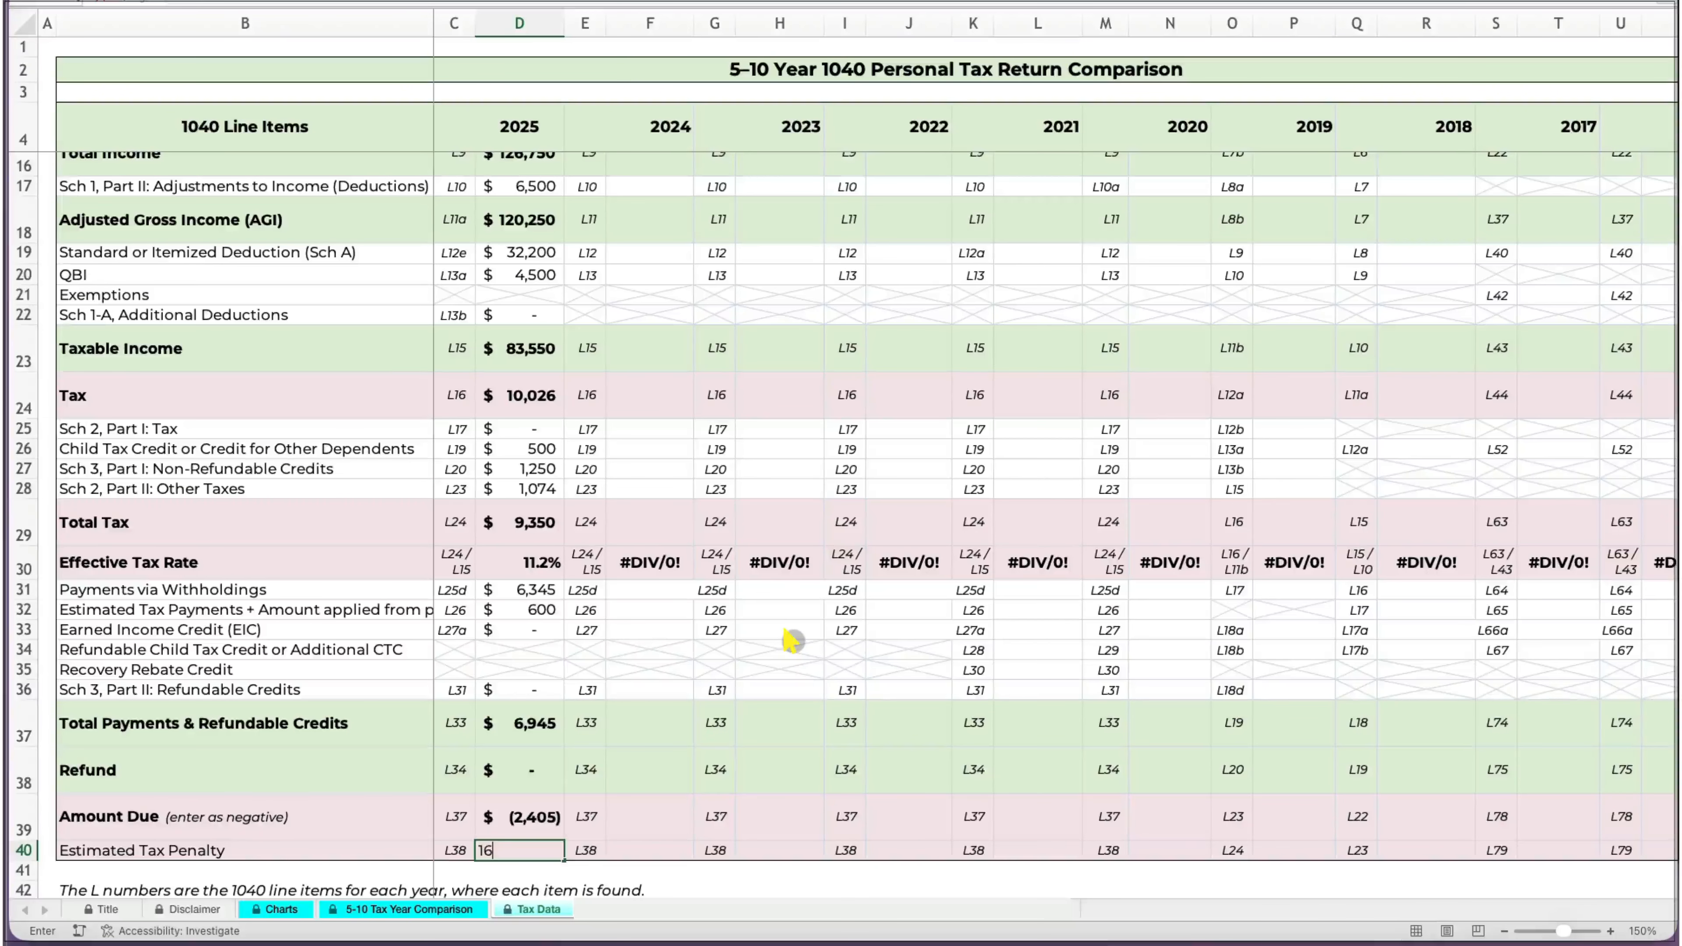
pyautogui.press('Return')
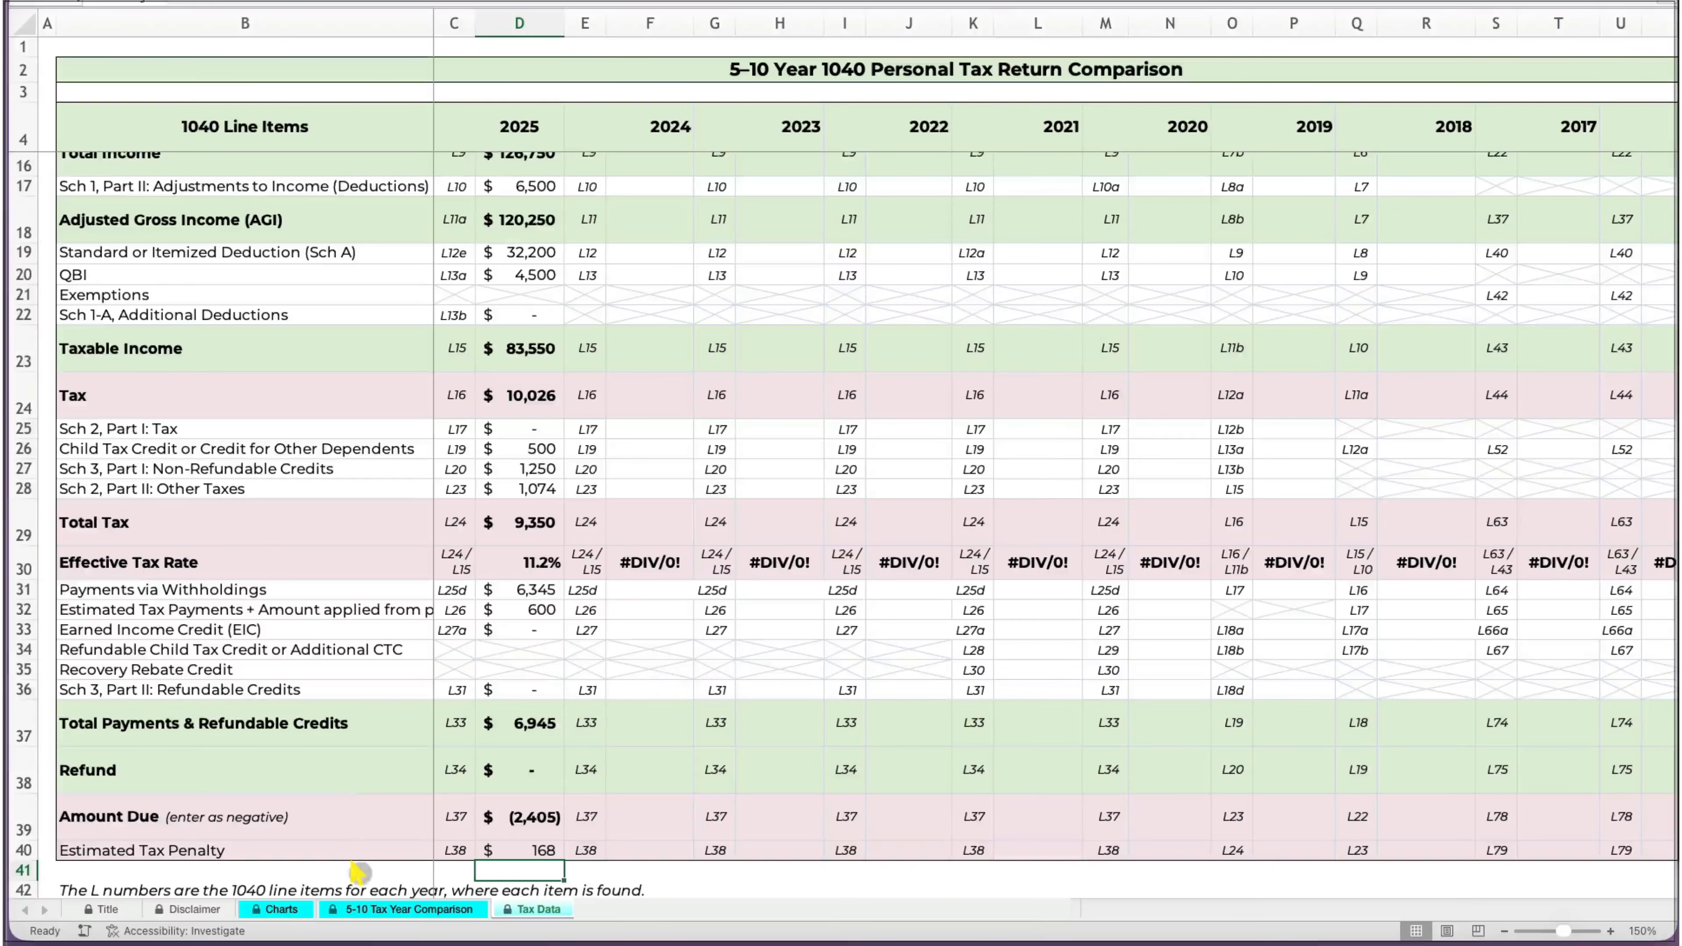
# Review the 2025 amounts on the 5-10 Tax Year Comparison sheet at 120% zoom and on the Charts sheet.
pyautogui.click(354, 907)
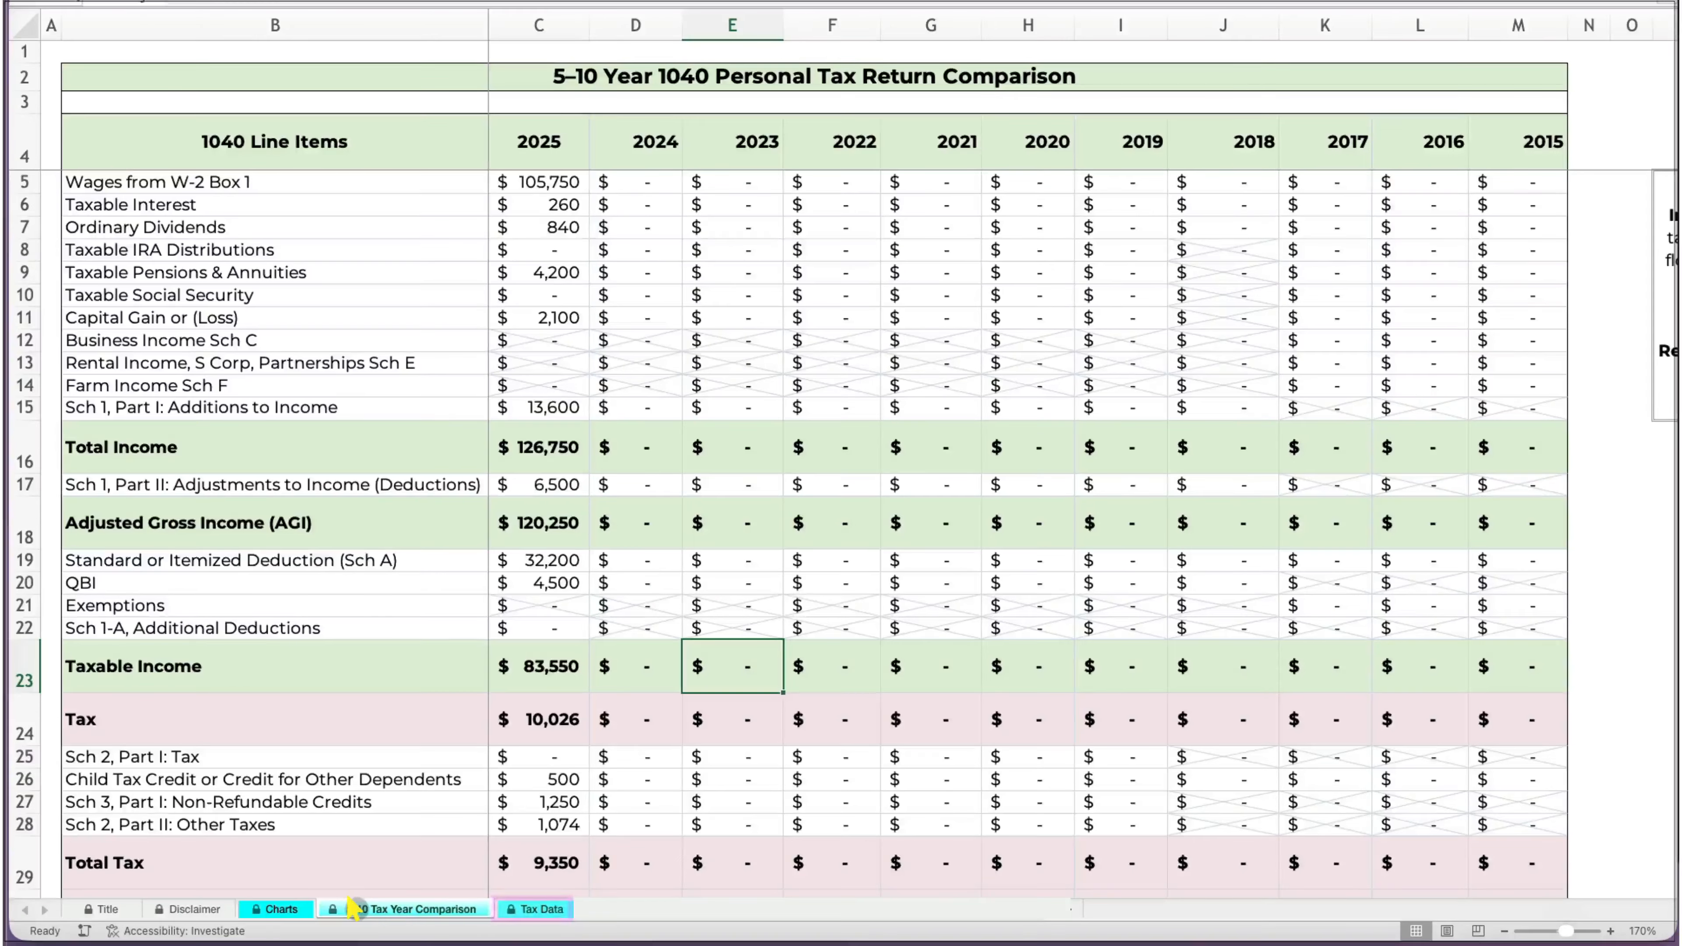
pyautogui.click(1503, 931)
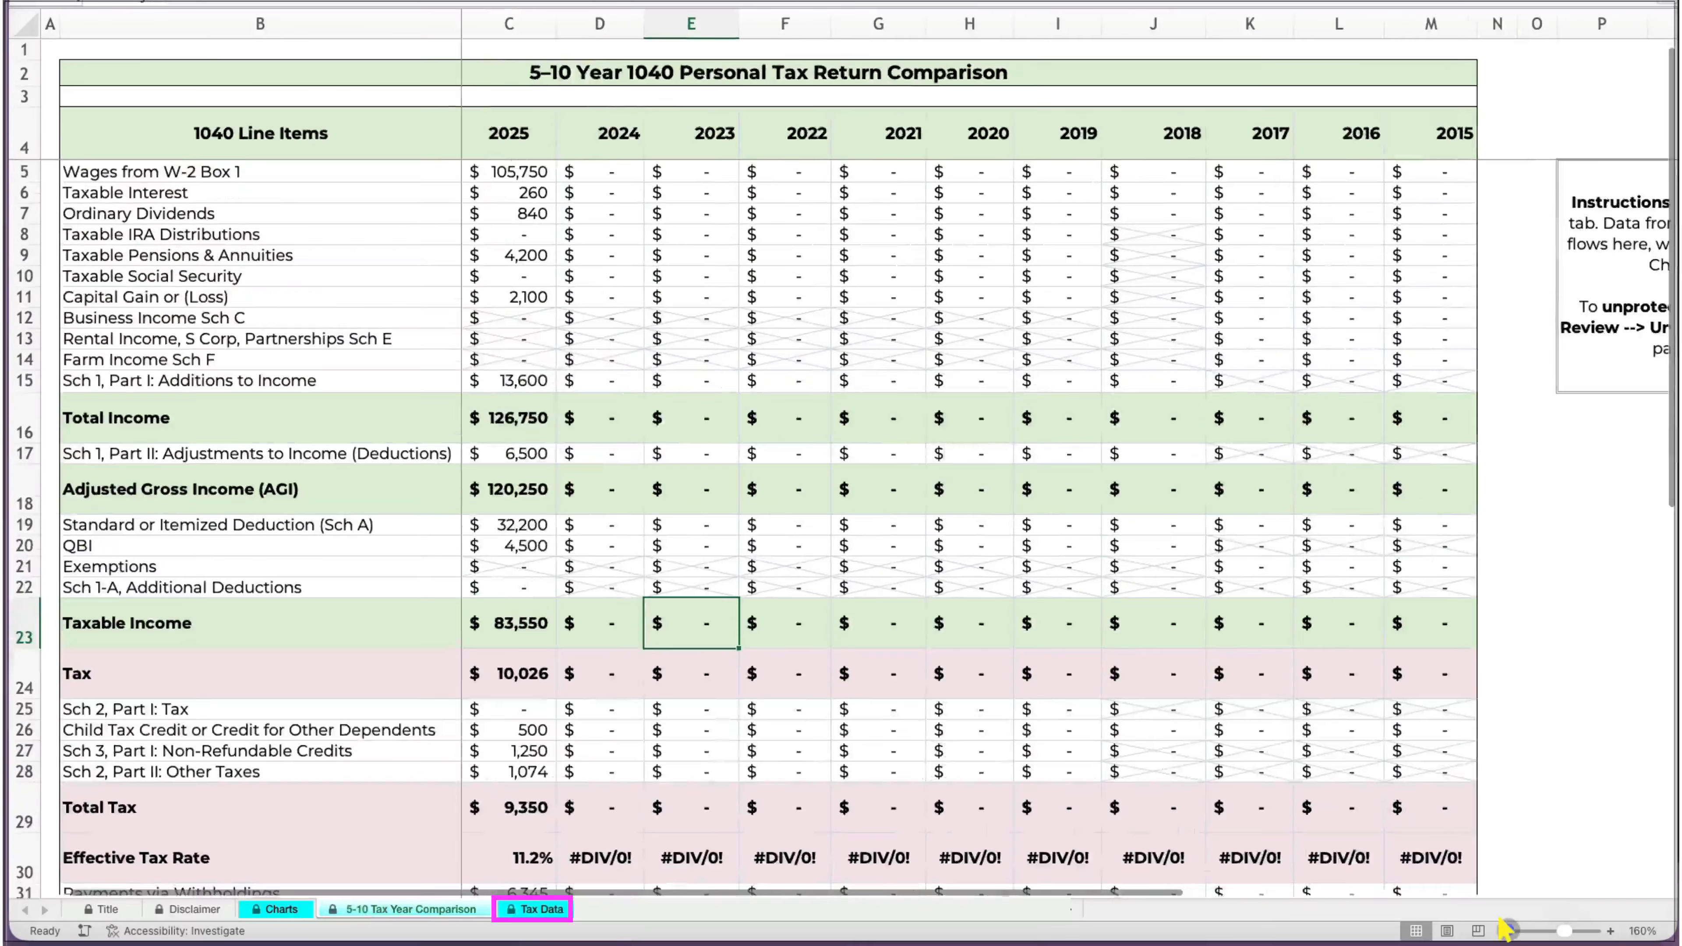
pyautogui.click(1503, 931)
pyautogui.click(1504, 930)
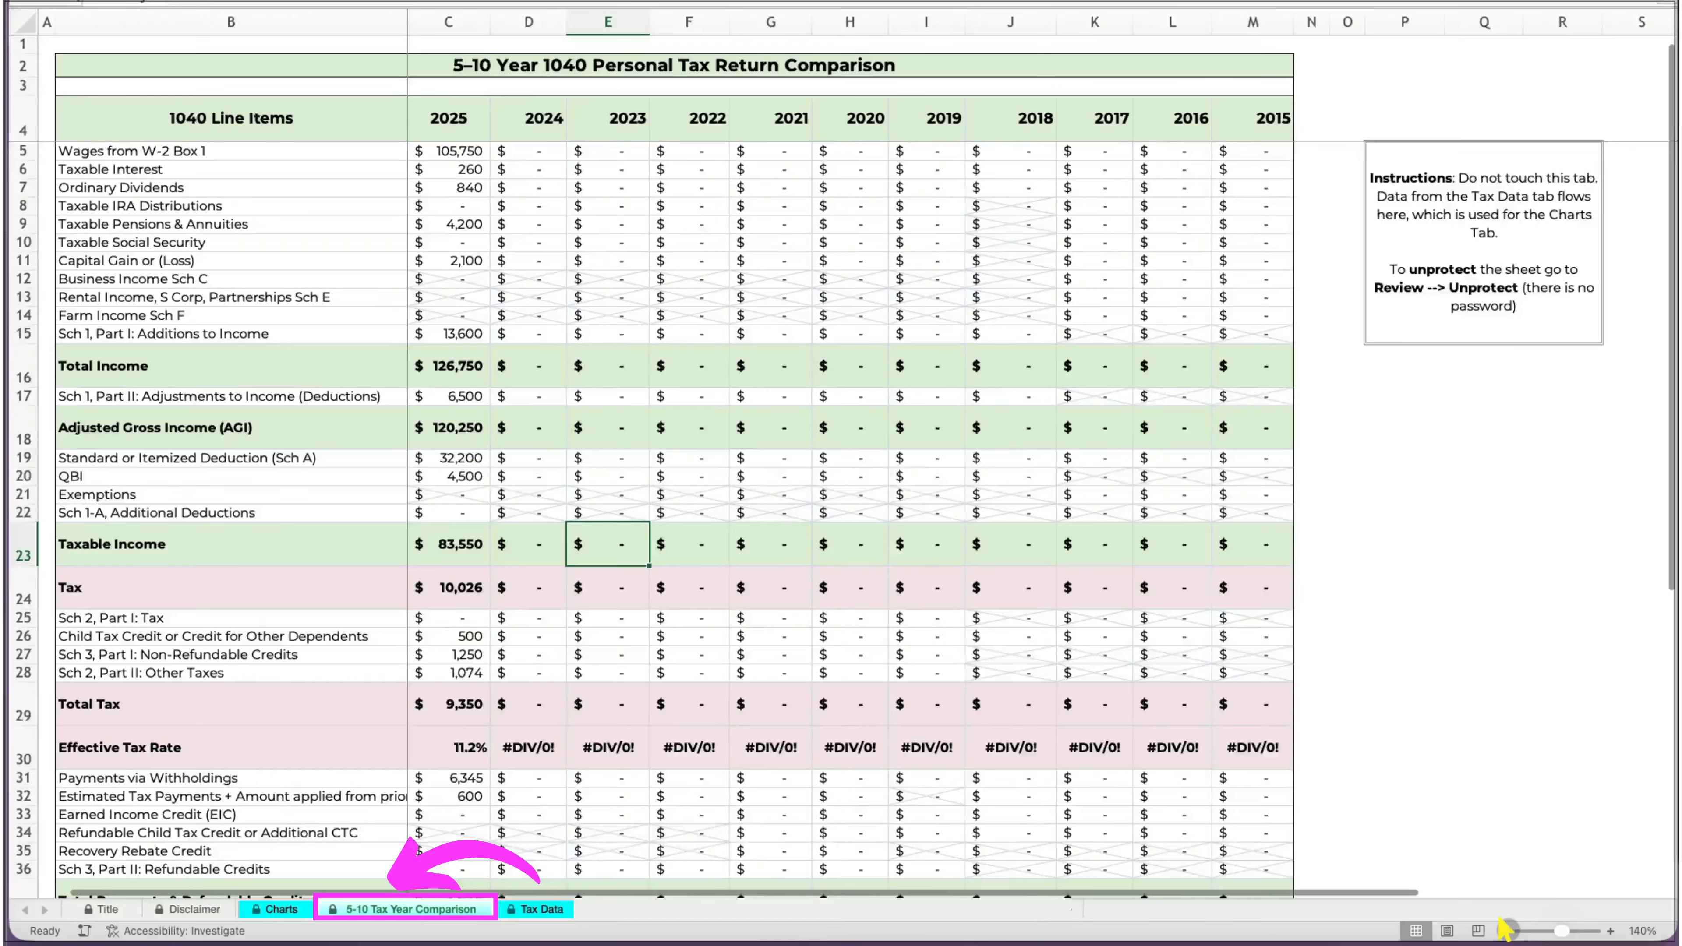
pyautogui.click(1503, 930)
pyautogui.click(1503, 930)
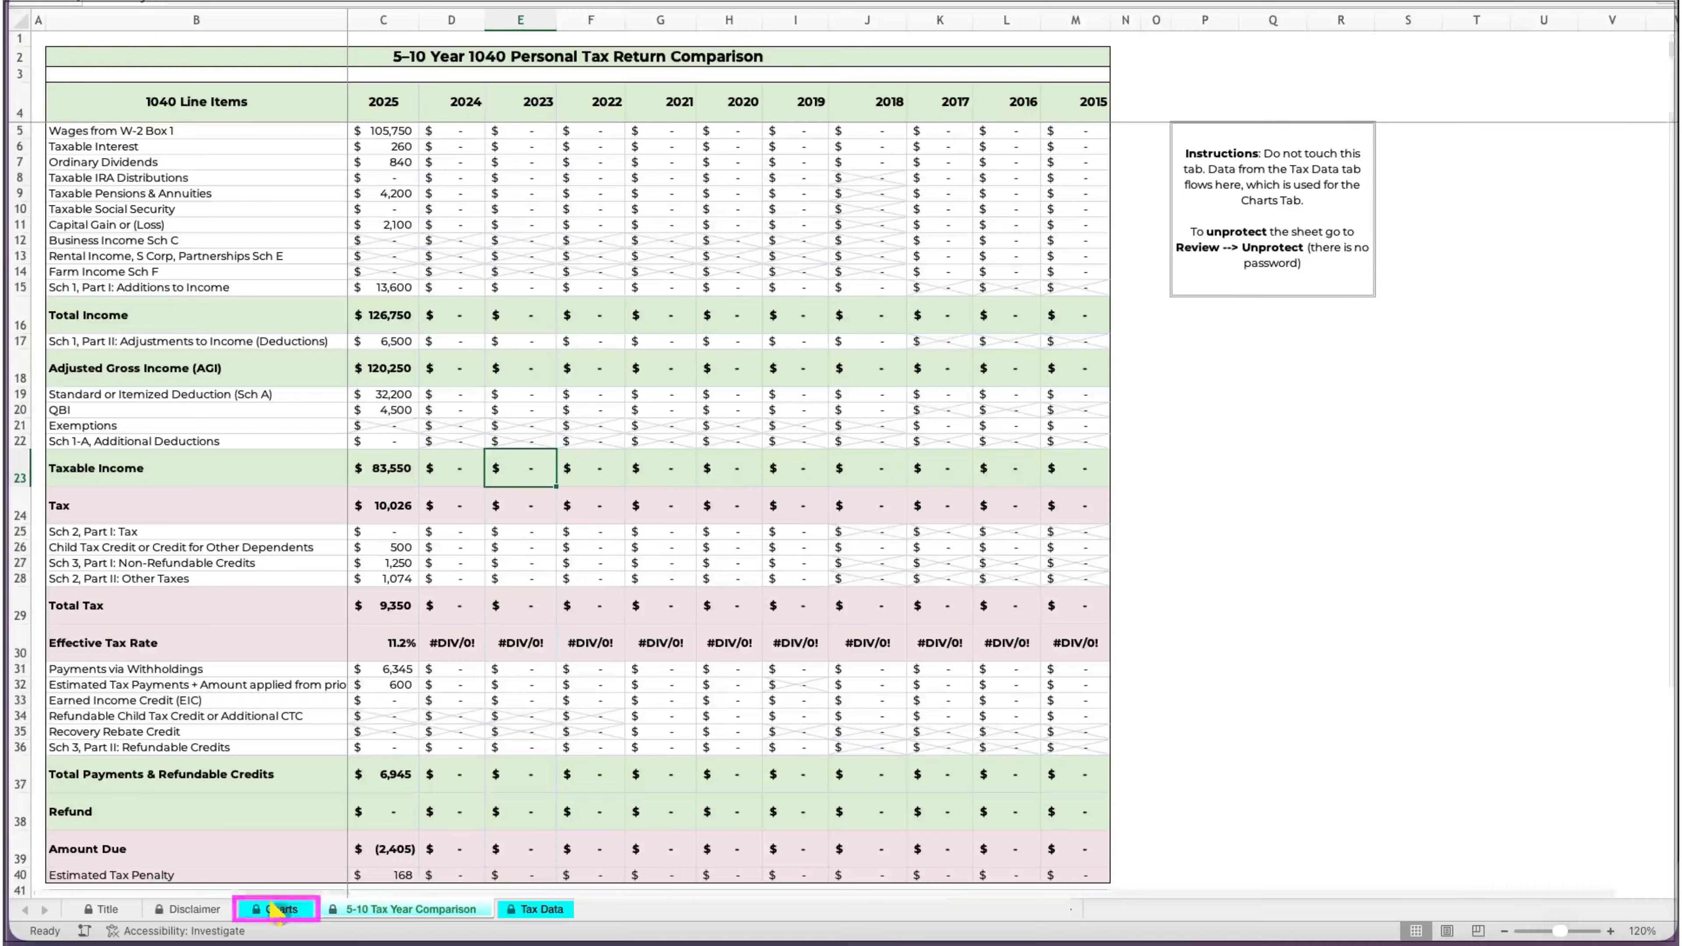
pyautogui.click(277, 910)
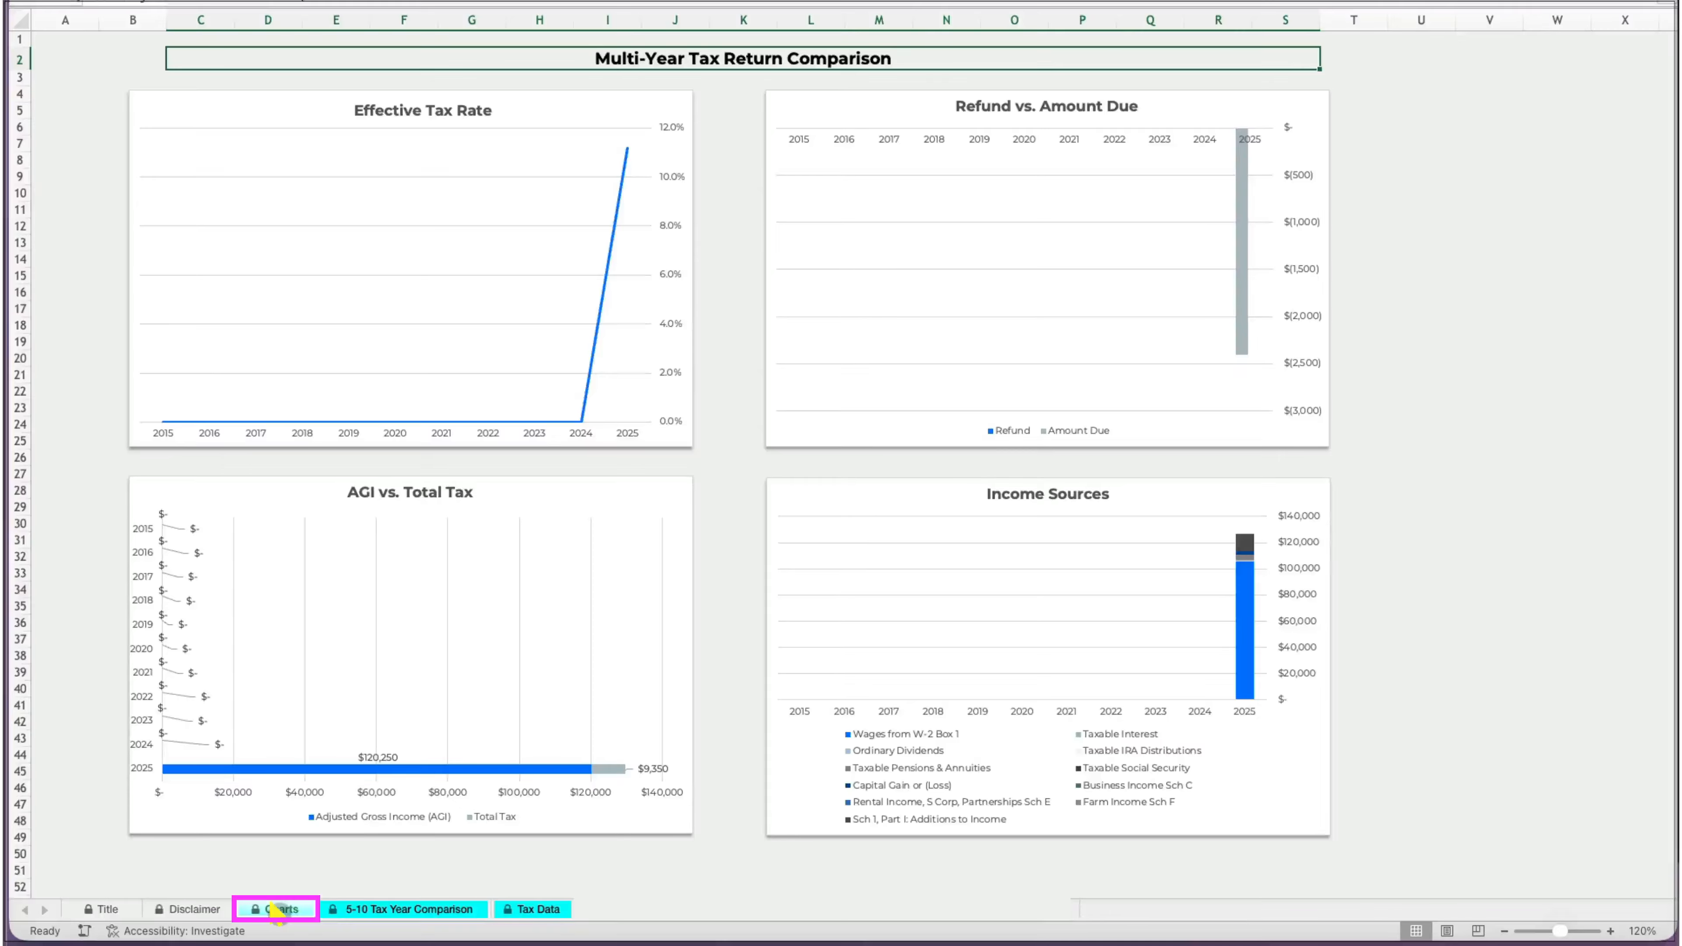
# In the 2024 column of the Tax Data sheet, enter 95200 for Wages from W-2 Box 1 and 2500 for Taxable Interest.
pyautogui.click(543, 909)
pyautogui.scroll(4, 750, 778)
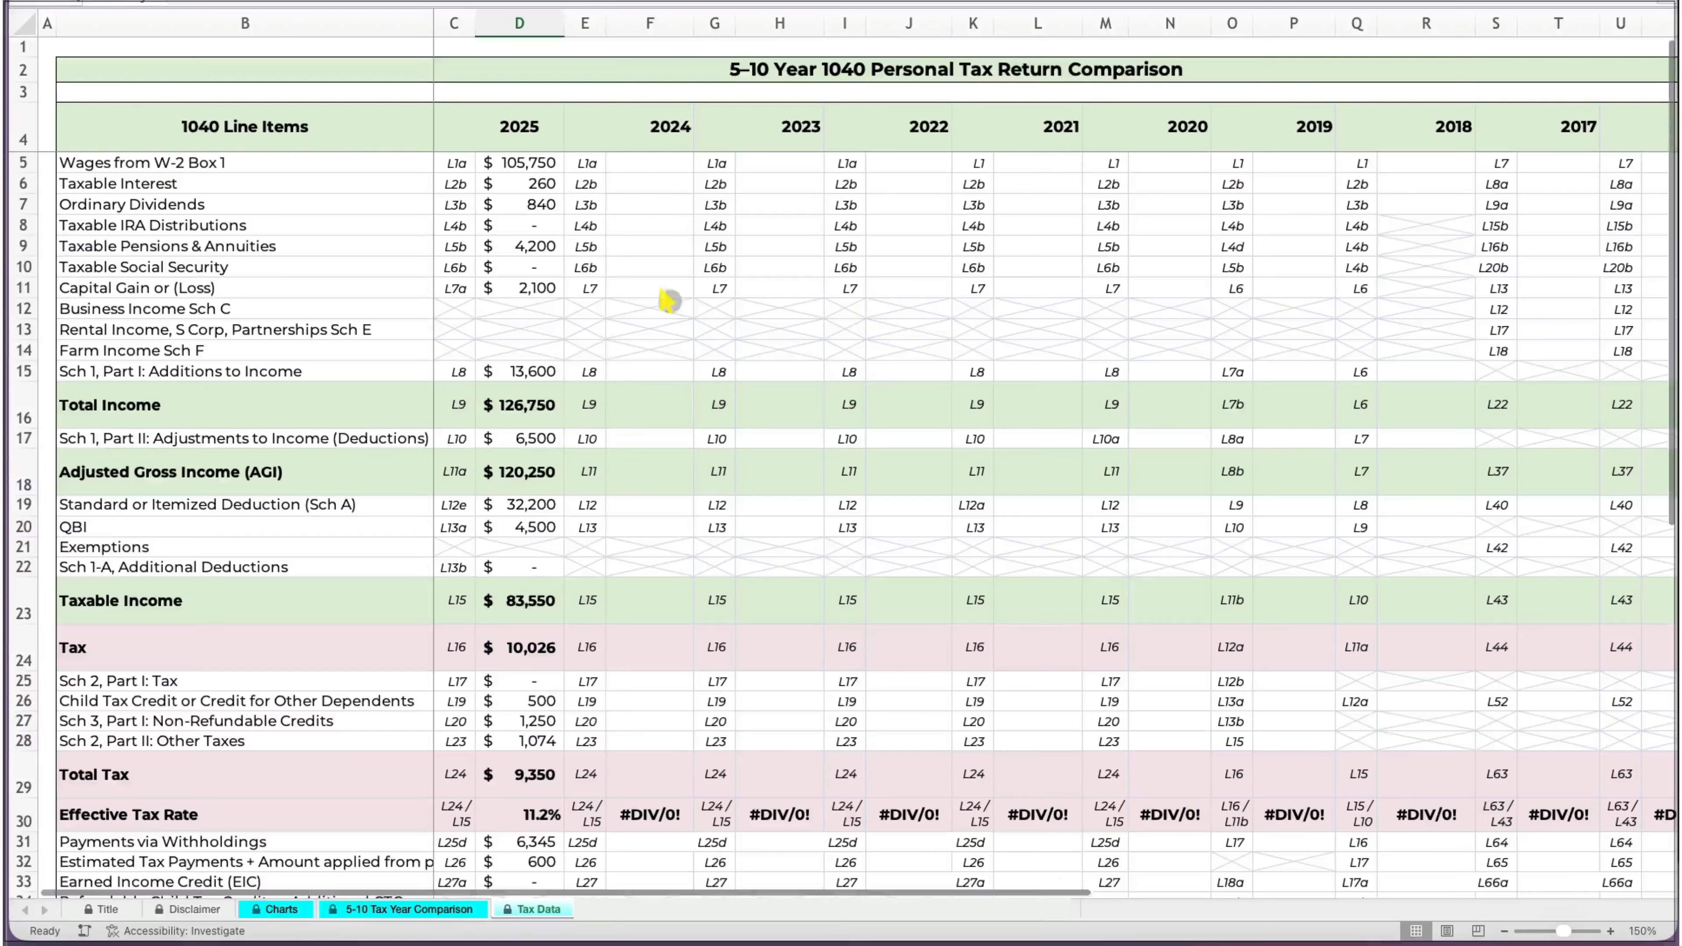
pyautogui.click(649, 162)
pyautogui.write('95200')
pyautogui.press('Return')
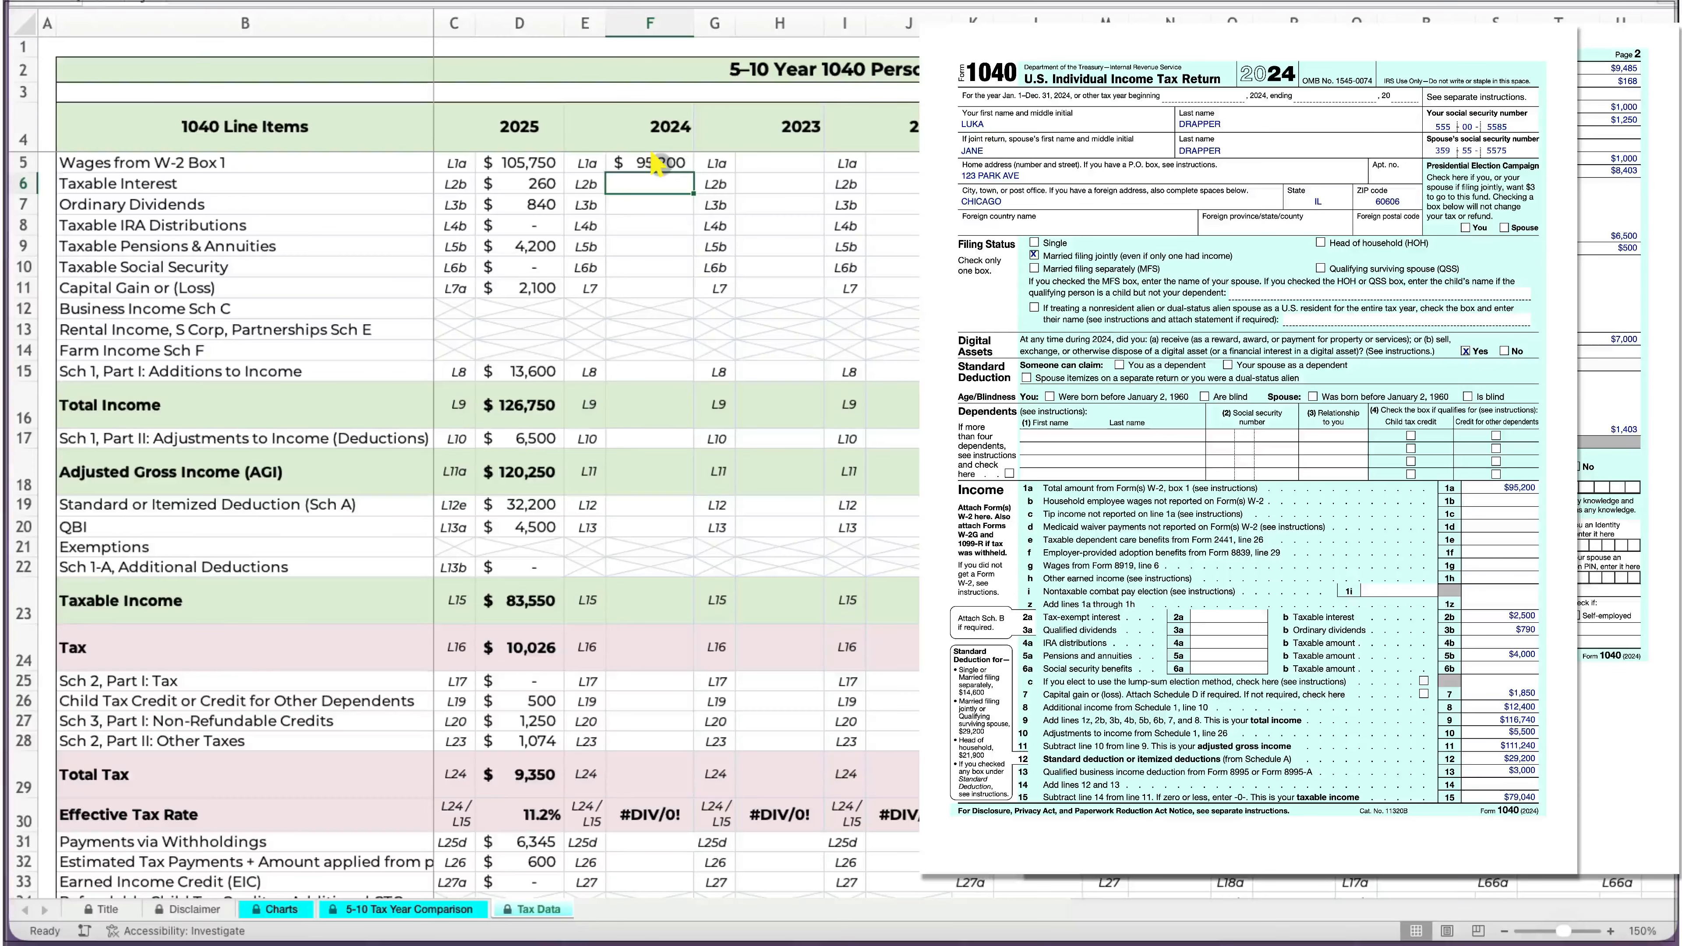
pyautogui.write('2500')
pyautogui.press('Return')
# Enter the 2024 amounts 790 for Ordinary Dividends, 0 for Taxable IRA Distributions and 4000 for Taxable Pensions & Annuities.
pyautogui.write('790')
pyautogui.press('Return')
pyautogui.write('0')
pyautogui.press('Return')
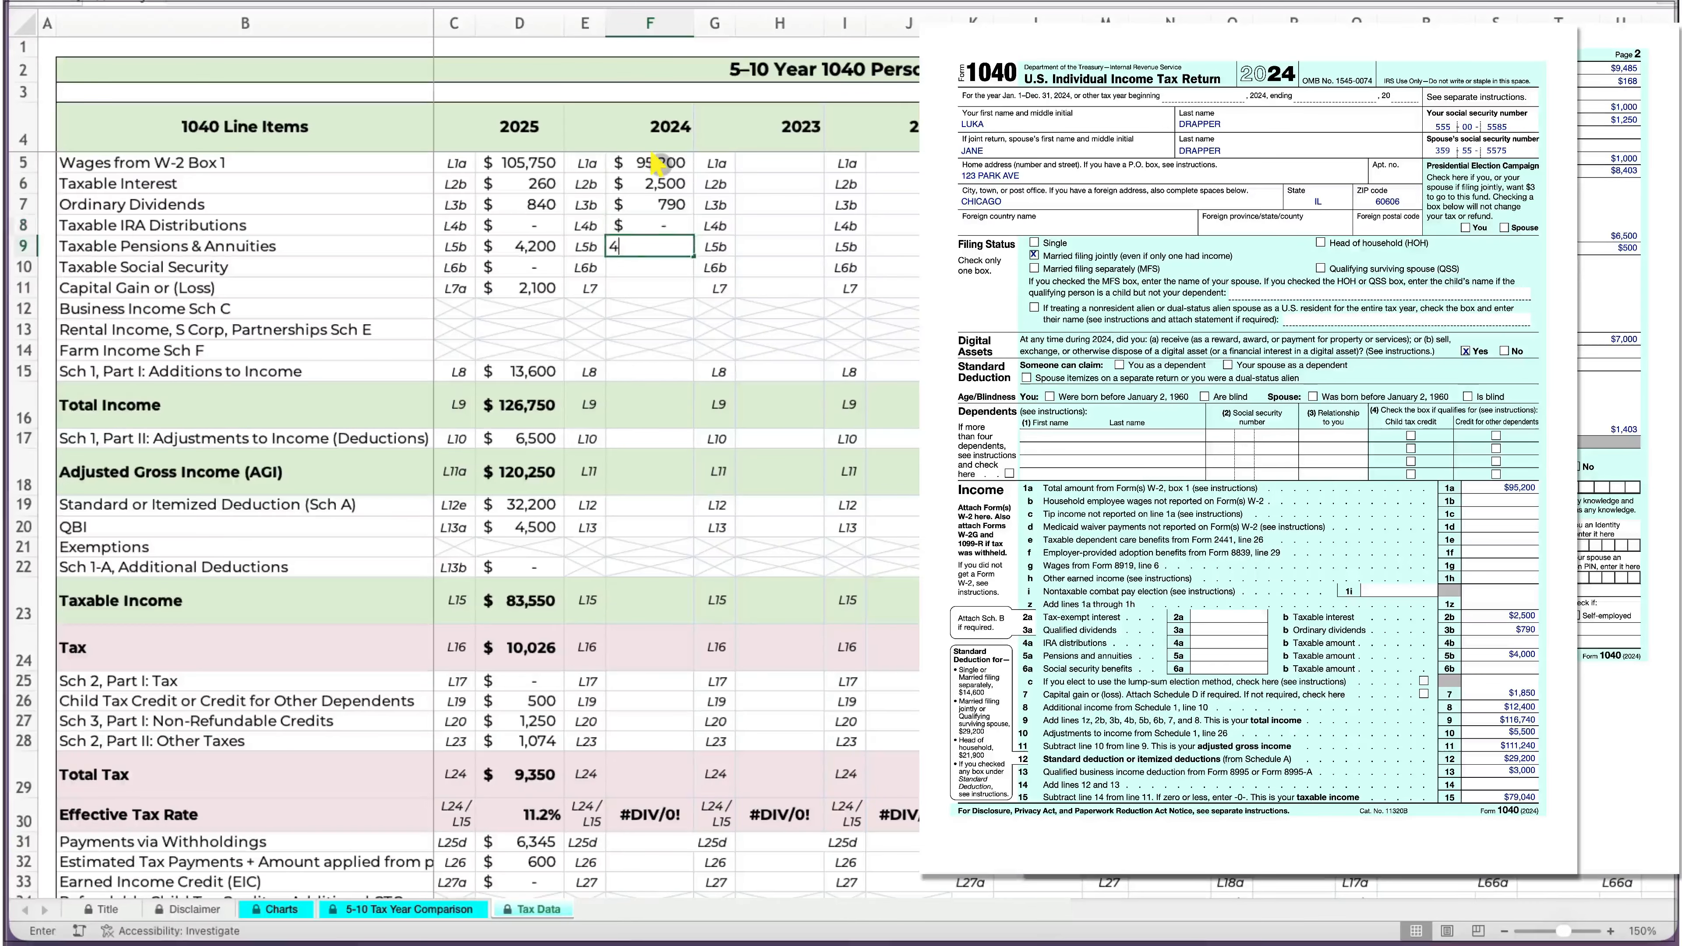
pyautogui.write('4000')
pyautogui.press('Return')
# Enter the 2024 amounts 0 for Taxable Social Security, 1850 for Capital Gain or (Loss) and 12400 for Sch 1, Part I: Additions to Income.
pyautogui.write('0')
pyautogui.press('Return')
pyautogui.write('1850')
pyautogui.press('Return')
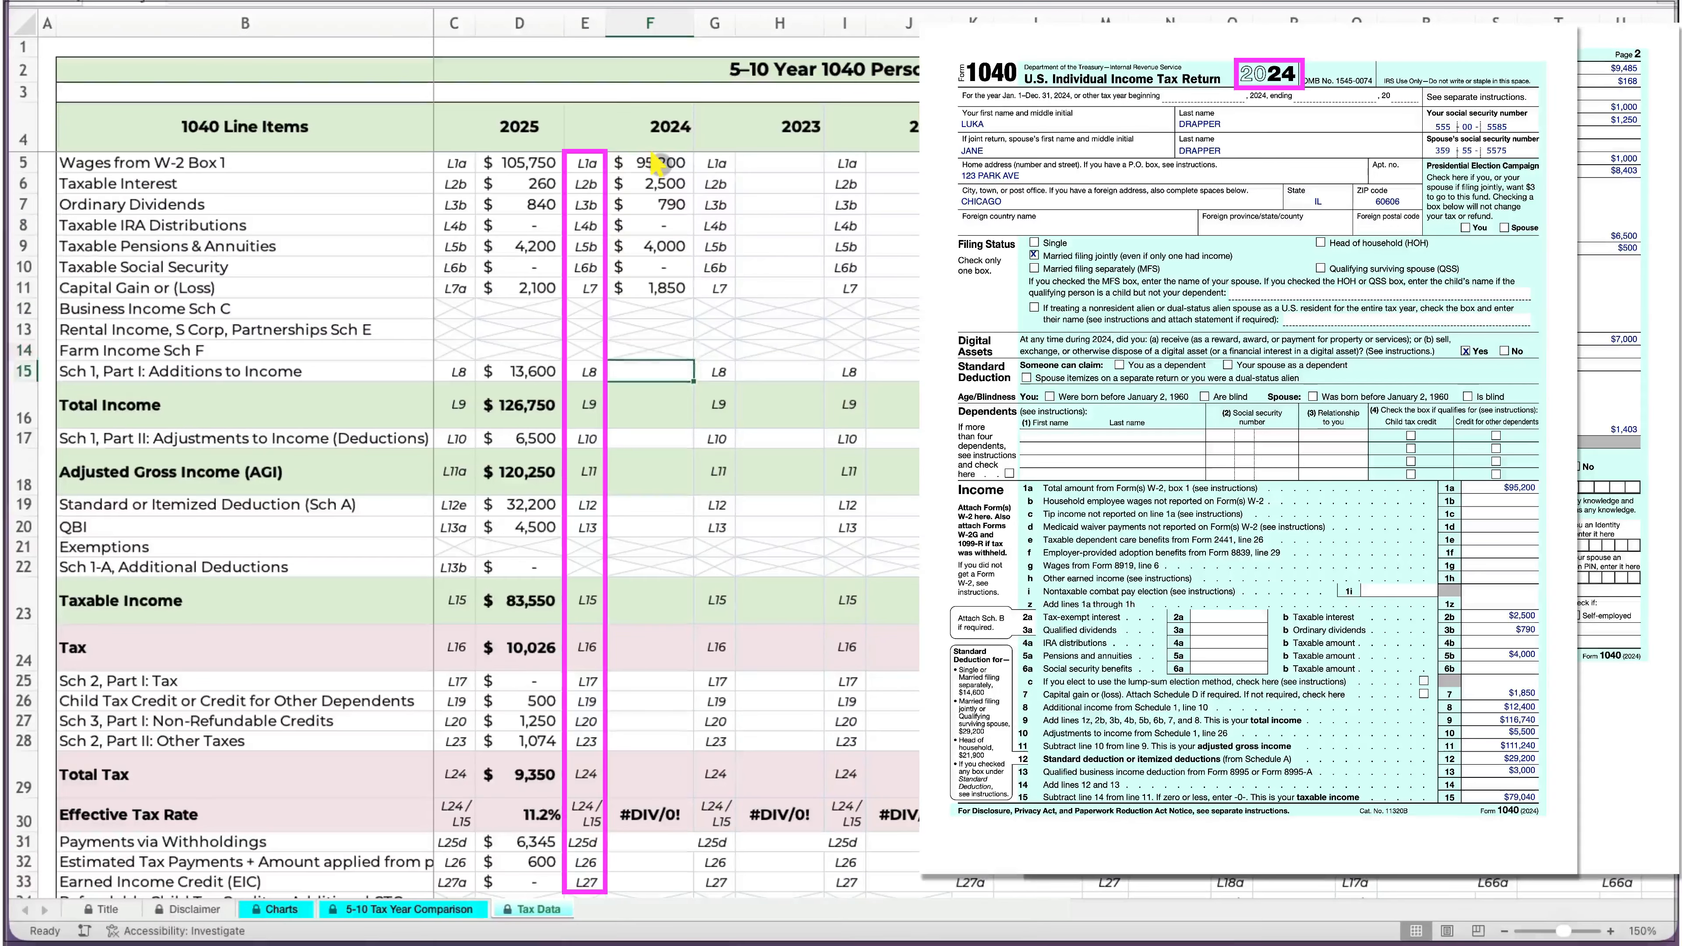
pyautogui.write('12400')
pyautogui.press('Return')
# Enter the 2024 amounts 116740 for Total Income, 5,500 for Sch 1, Part II: Adjustments to Income and 111240 for Adjusted Gross Income.
pyautogui.write('116740')
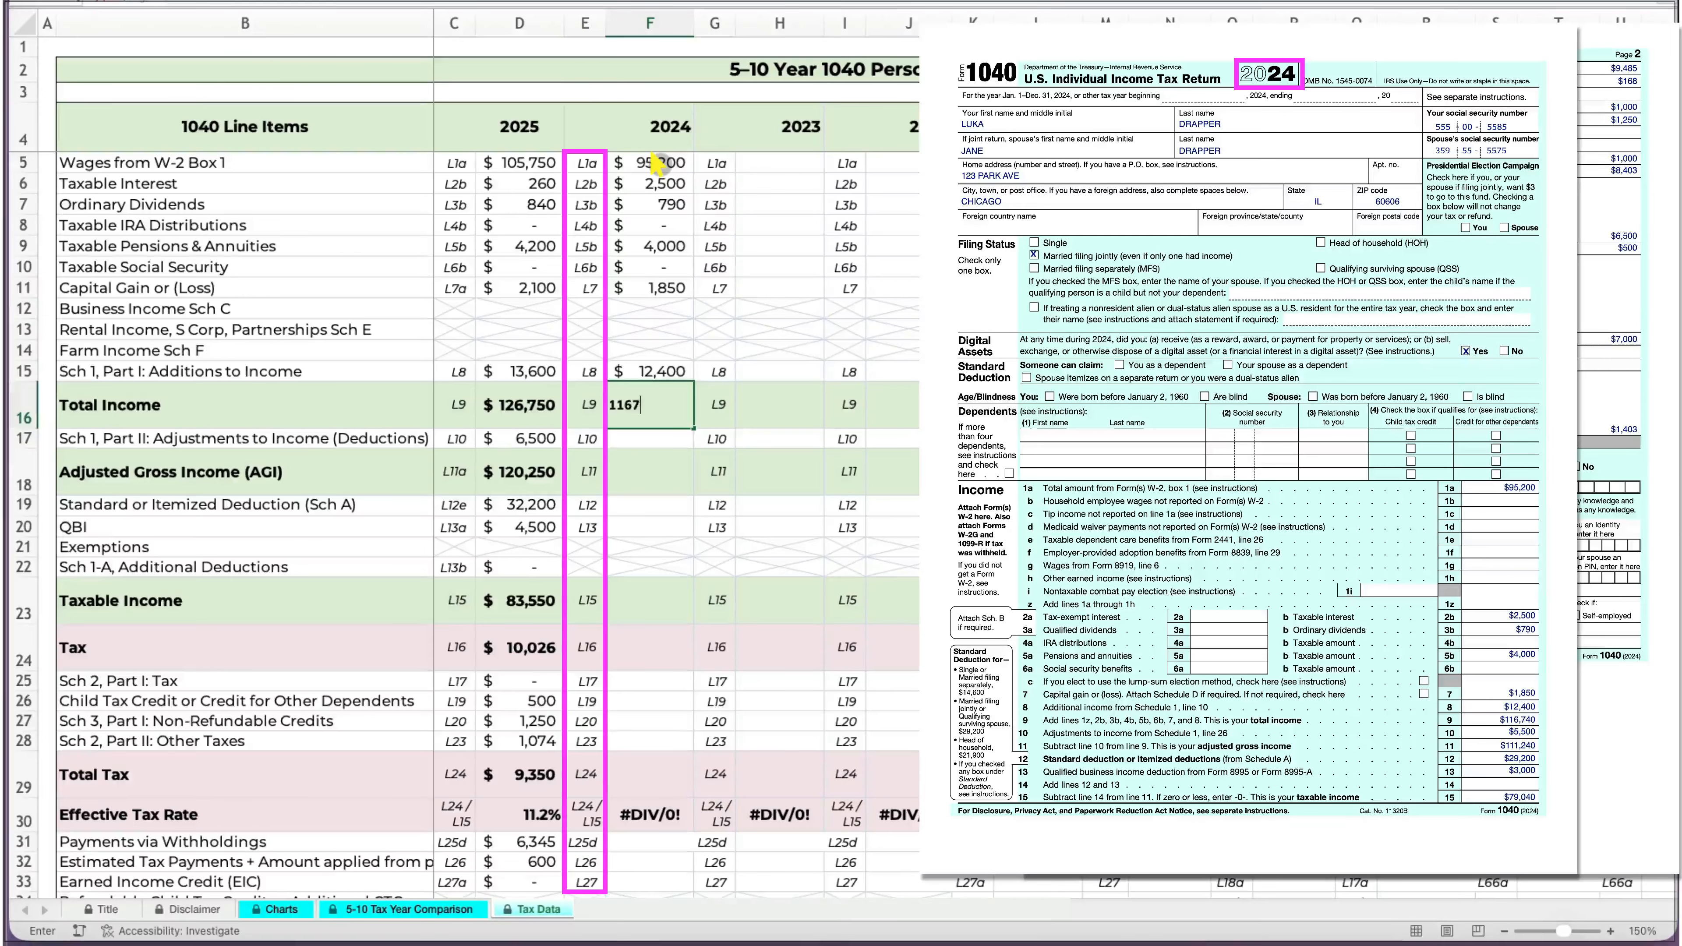
pyautogui.press('Return')
pyautogui.write('5,500')
pyautogui.press('Return')
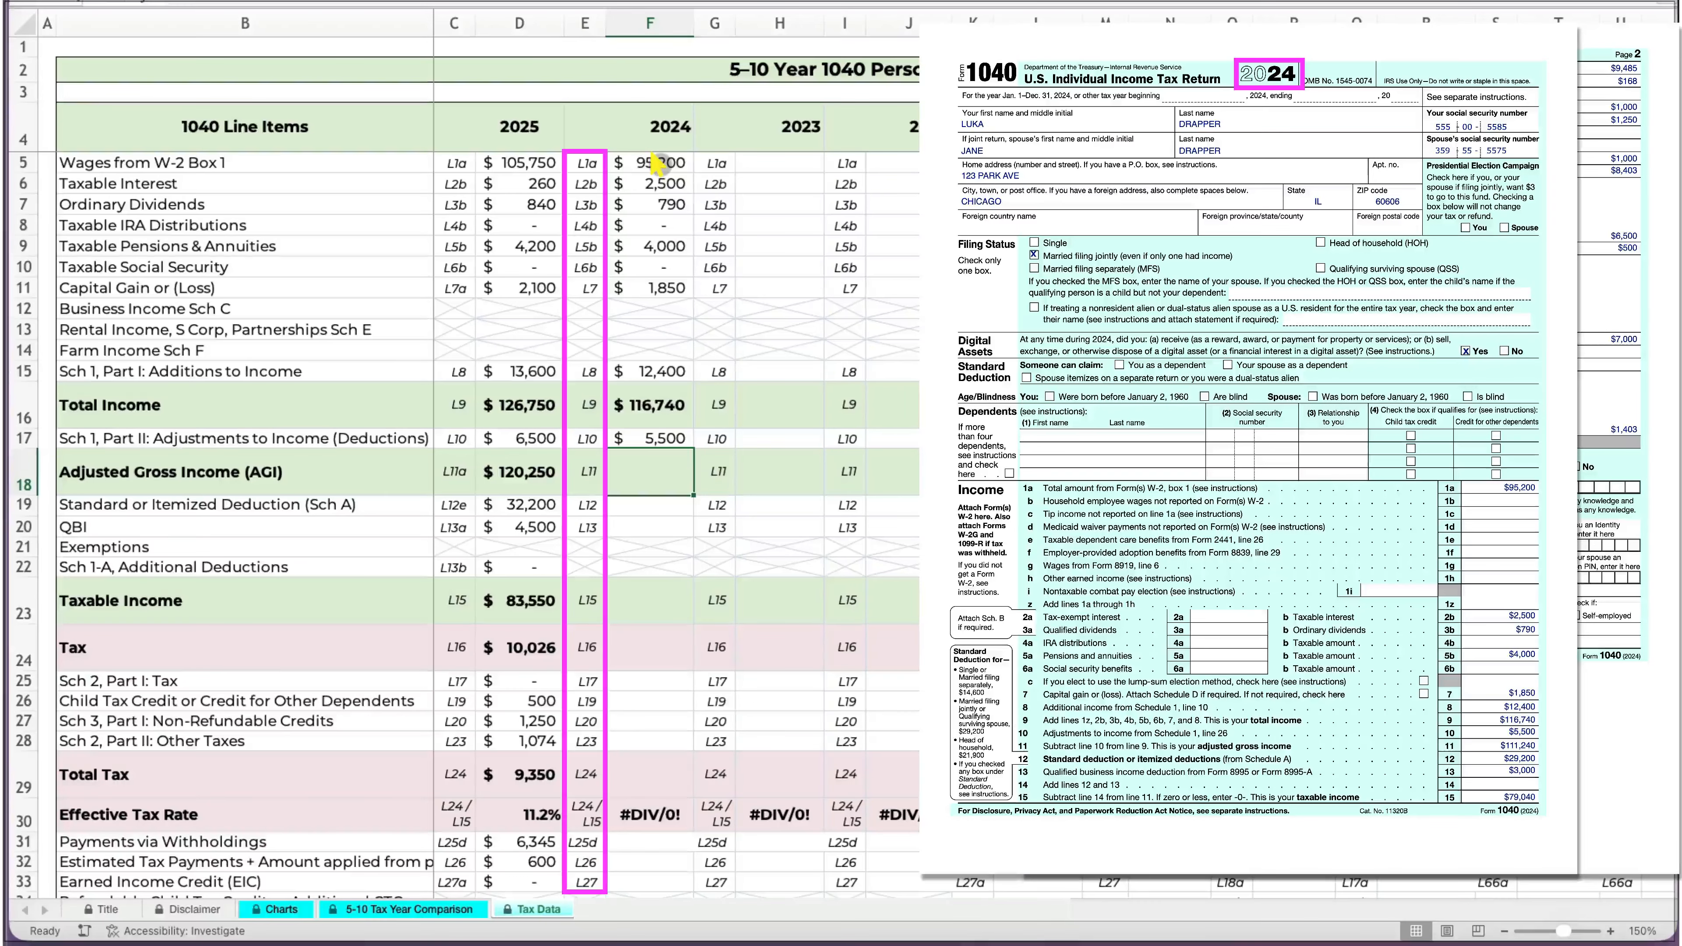
pyautogui.write('111240')
pyautogui.press('Return')
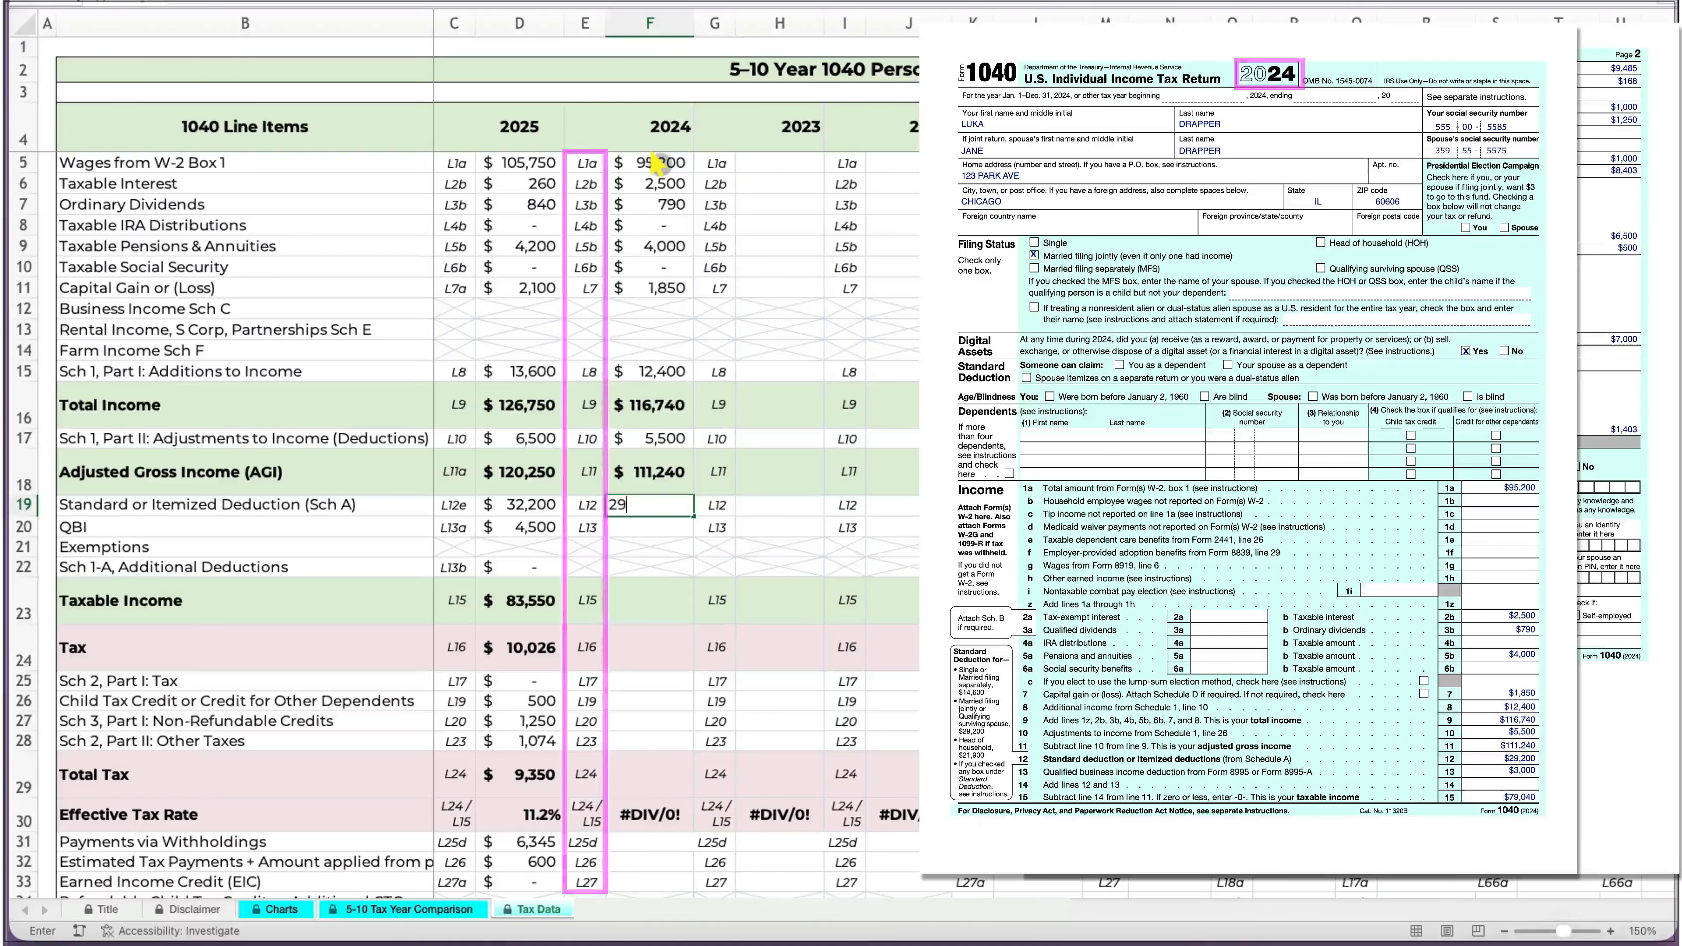
# Enter the 2024 amounts 29200 for Standard or Itemized Deduction, 3,000 for QBI and 79040 for Taxable Income.
pyautogui.write('29200')
pyautogui.press('Return')
pyautogui.write('3,000')
pyautogui.press('Return')
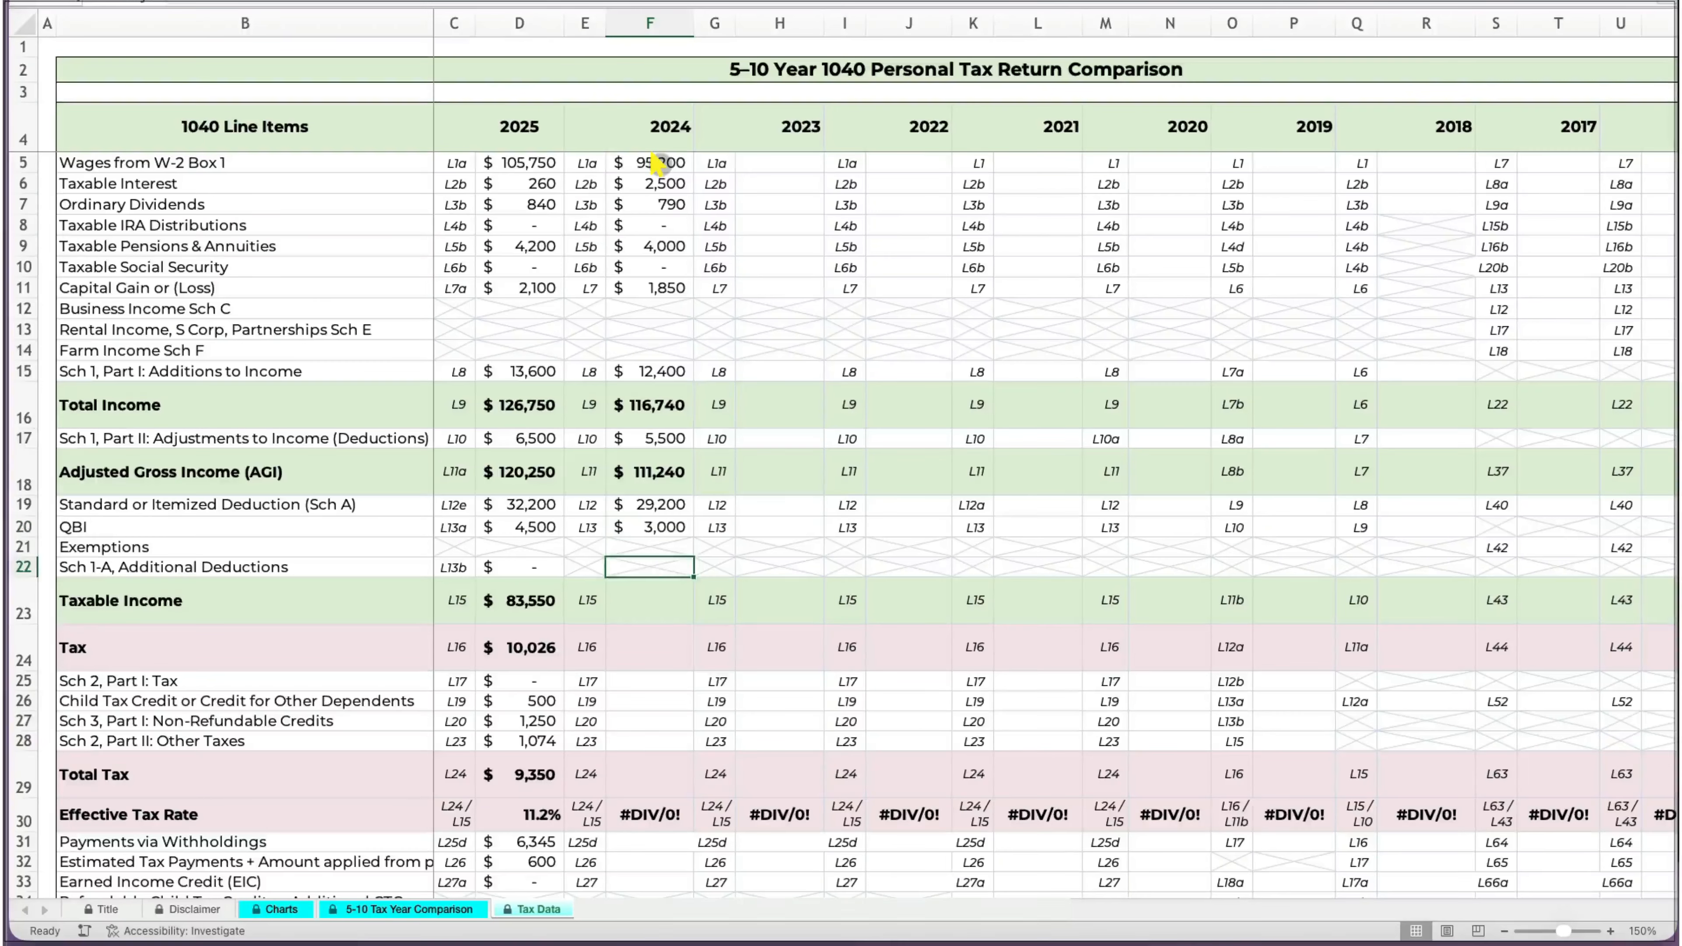
pyautogui.write('79040')
pyautogui.press('Return')
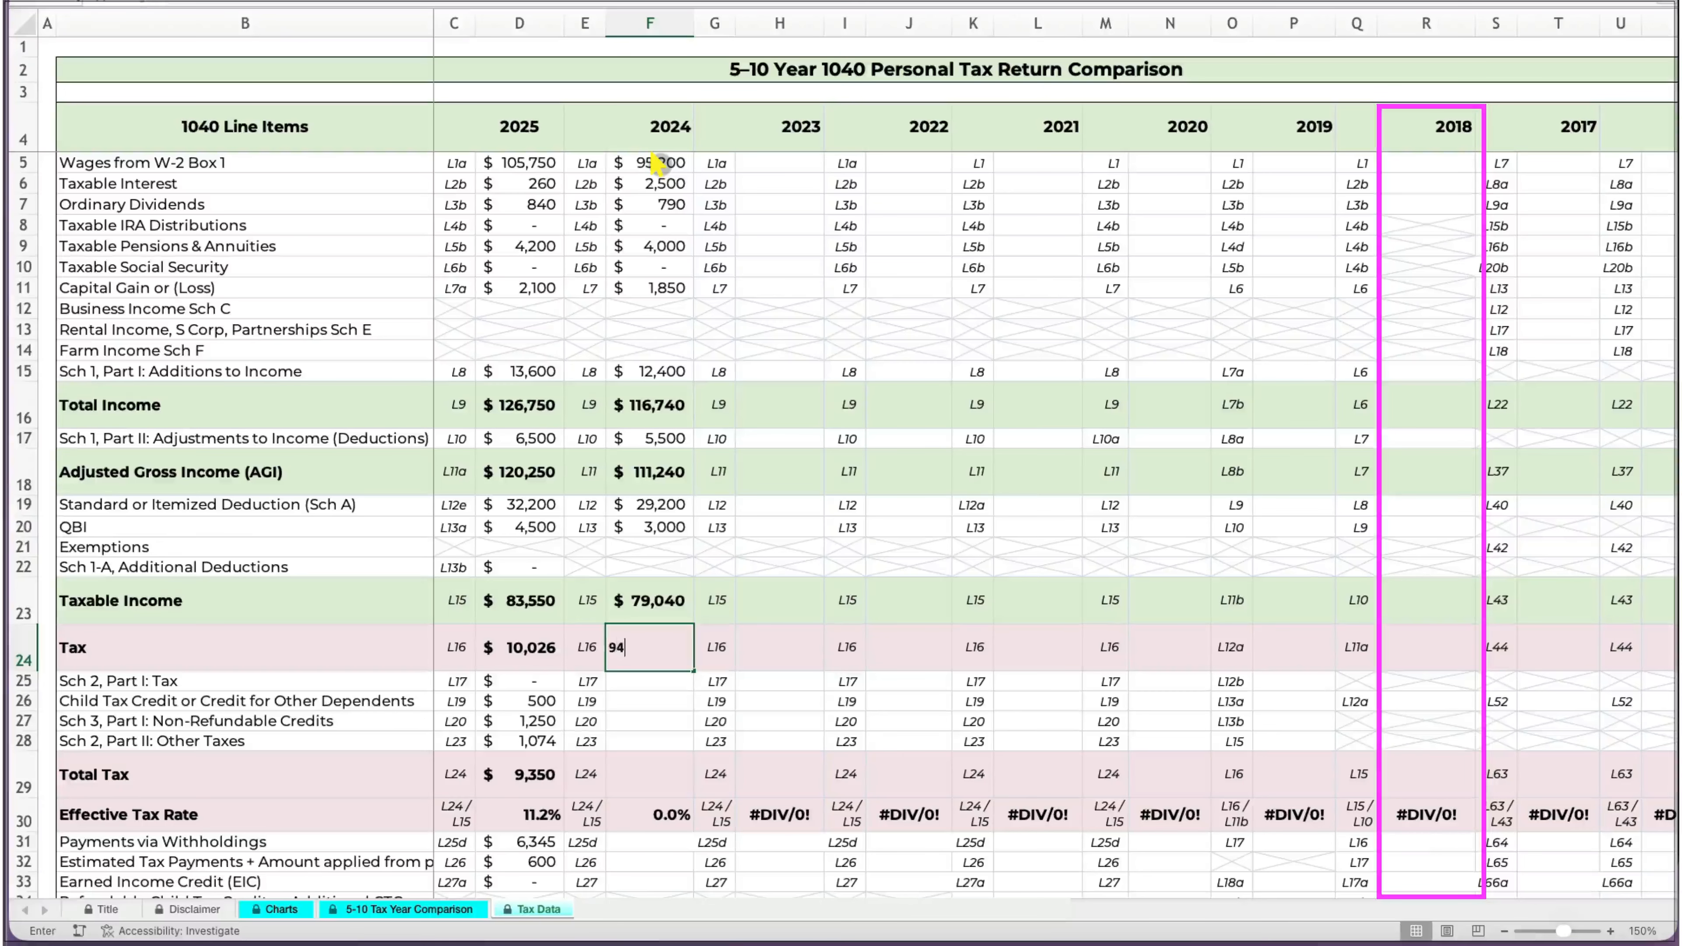
# Enter the 2024 amounts 9485 for Tax, 168 for Sch 2, Part I: Tax and 1000 for Child Tax Credit or Credit for Other Dependents.
pyautogui.write('9485')
pyautogui.press('Return')
pyautogui.write('168')
pyautogui.press('Return')
pyautogui.write('1000')
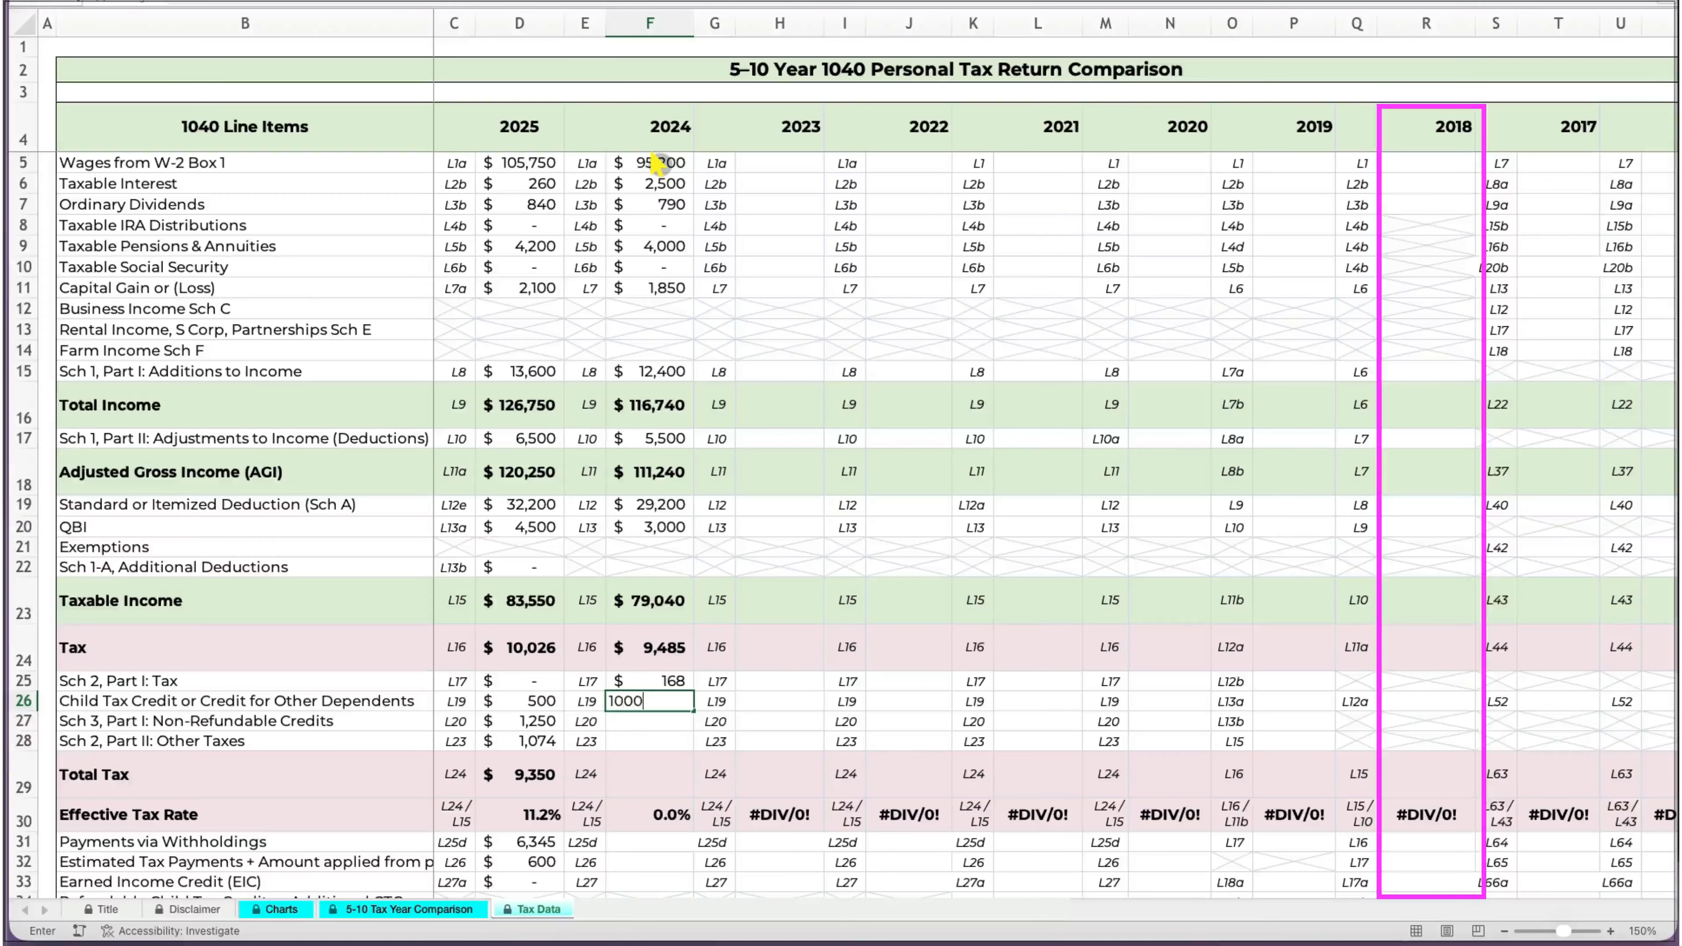
pyautogui.press('Return')
# Enter 1250 for 2024 Sch 3, Part I: Non-Refundable Credits and 1,000 for 2024 Sch 2, Part II: Other Taxes.
pyautogui.write('1250')
pyautogui.press('Return')
pyautogui.write('1,00')
pyautogui.write('00')
pyautogui.press('Return')
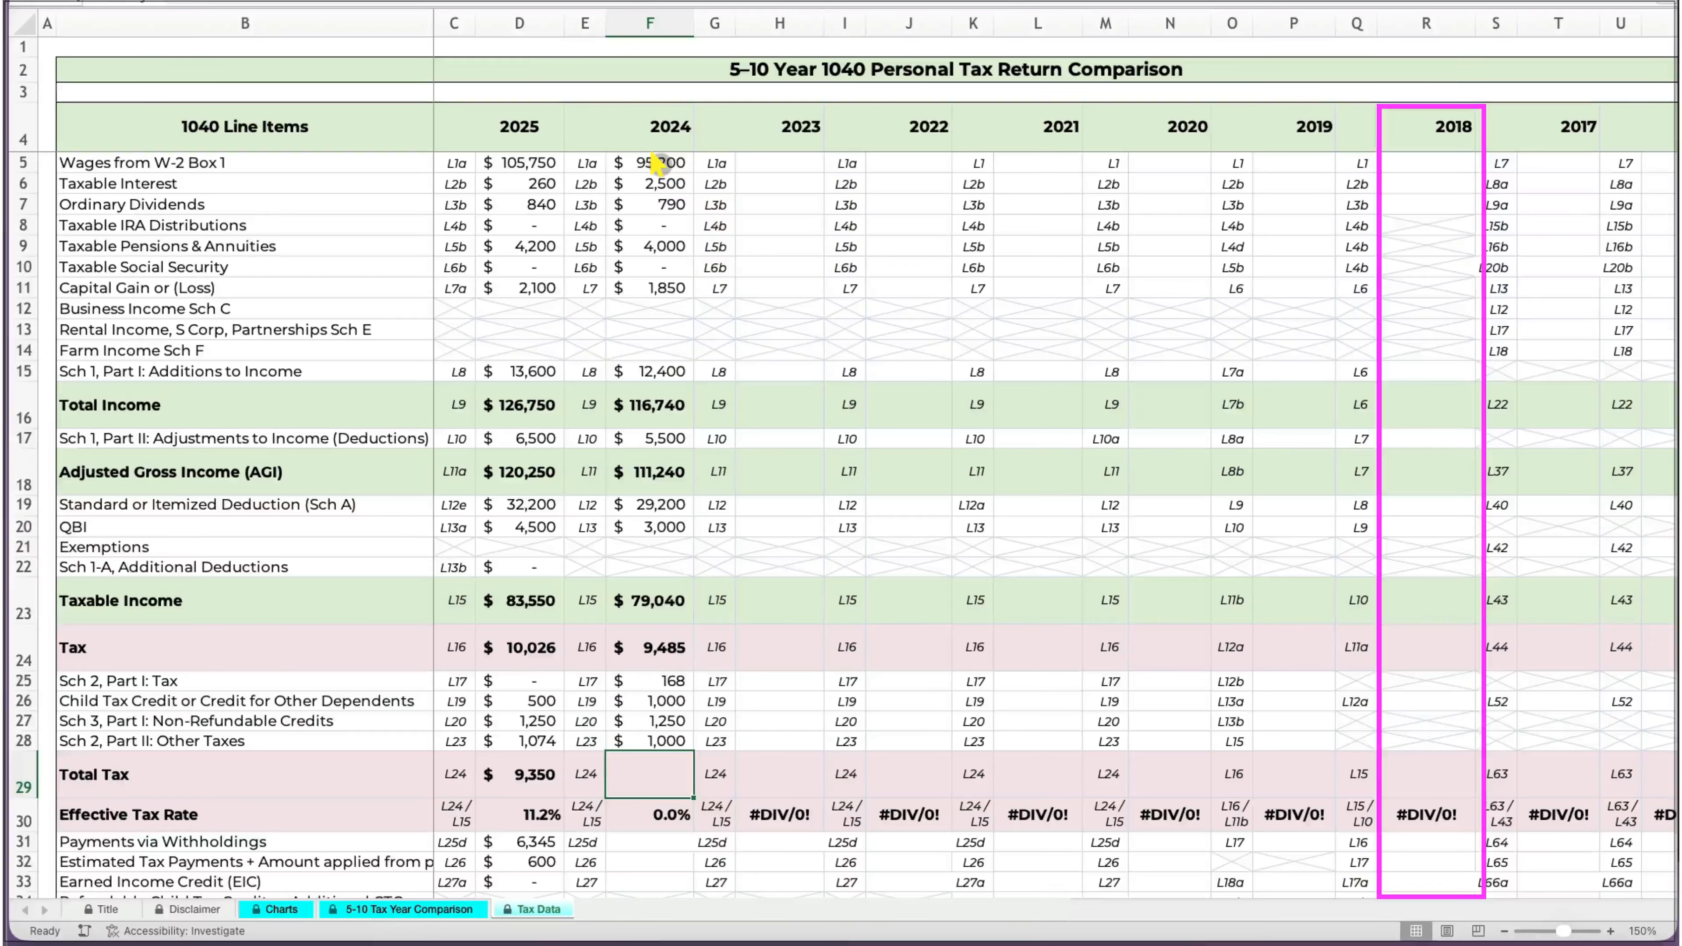
# Enter the 2024 amounts 8,403 for Total Tax, 6500 for Payments via Withholdings, 500 for Estimated Tax Payments and 0 for Earned Income Credit.
pyautogui.press('Return')
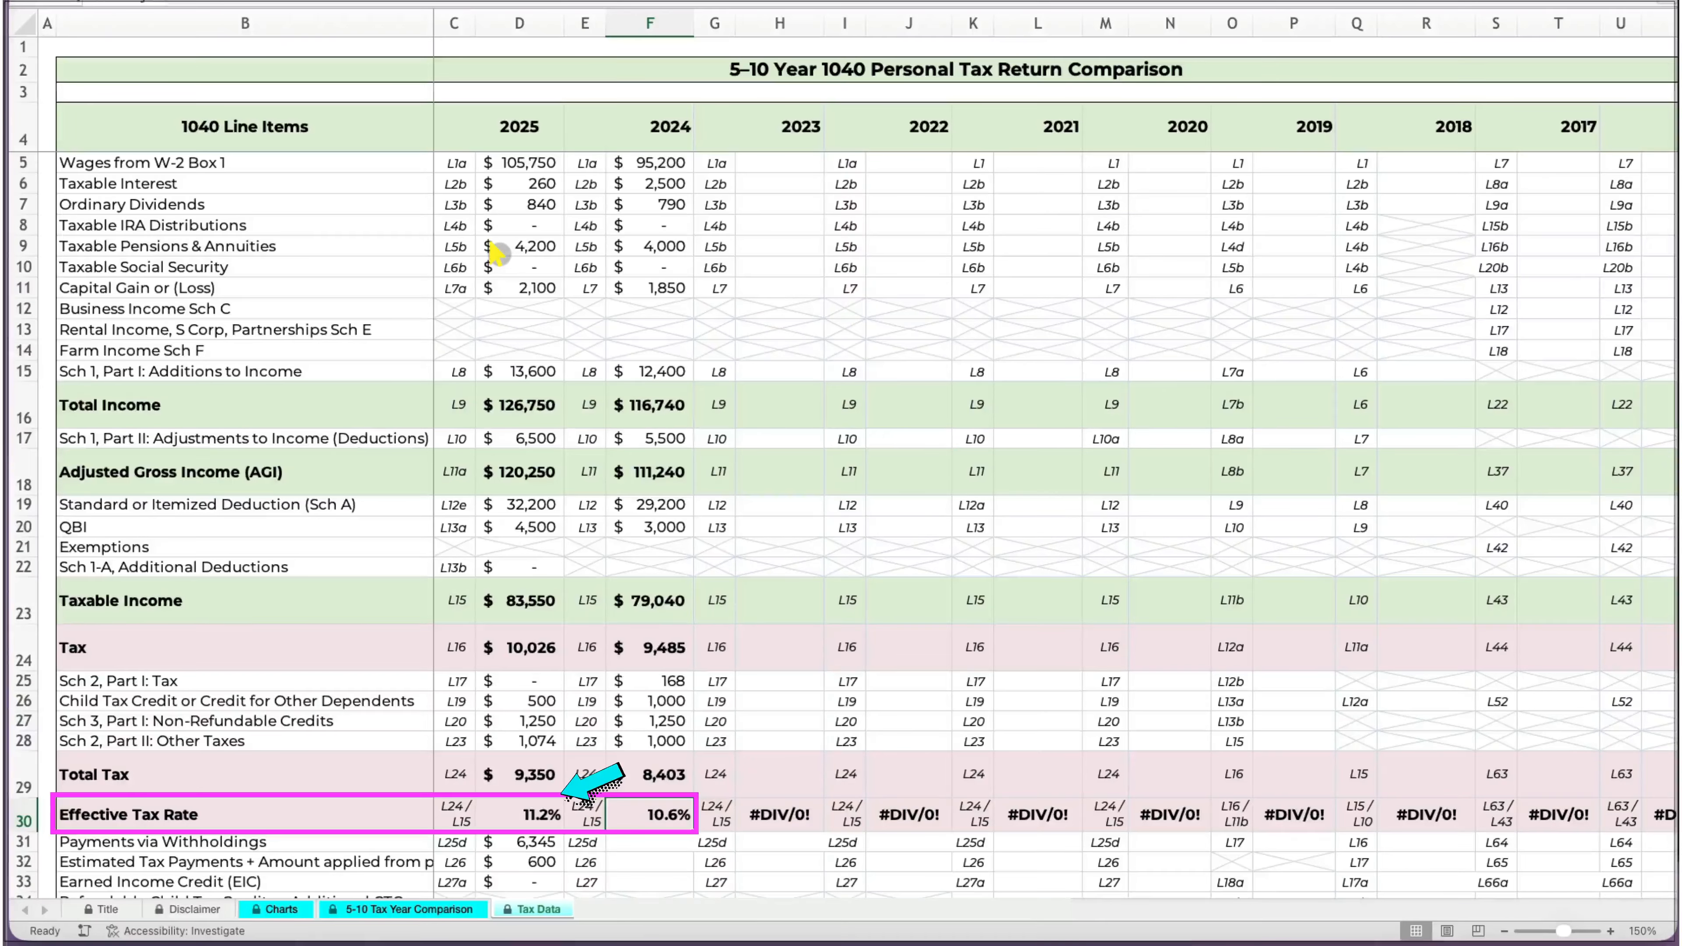
pyautogui.write('6500')
pyautogui.press('Return')
pyautogui.write('500')
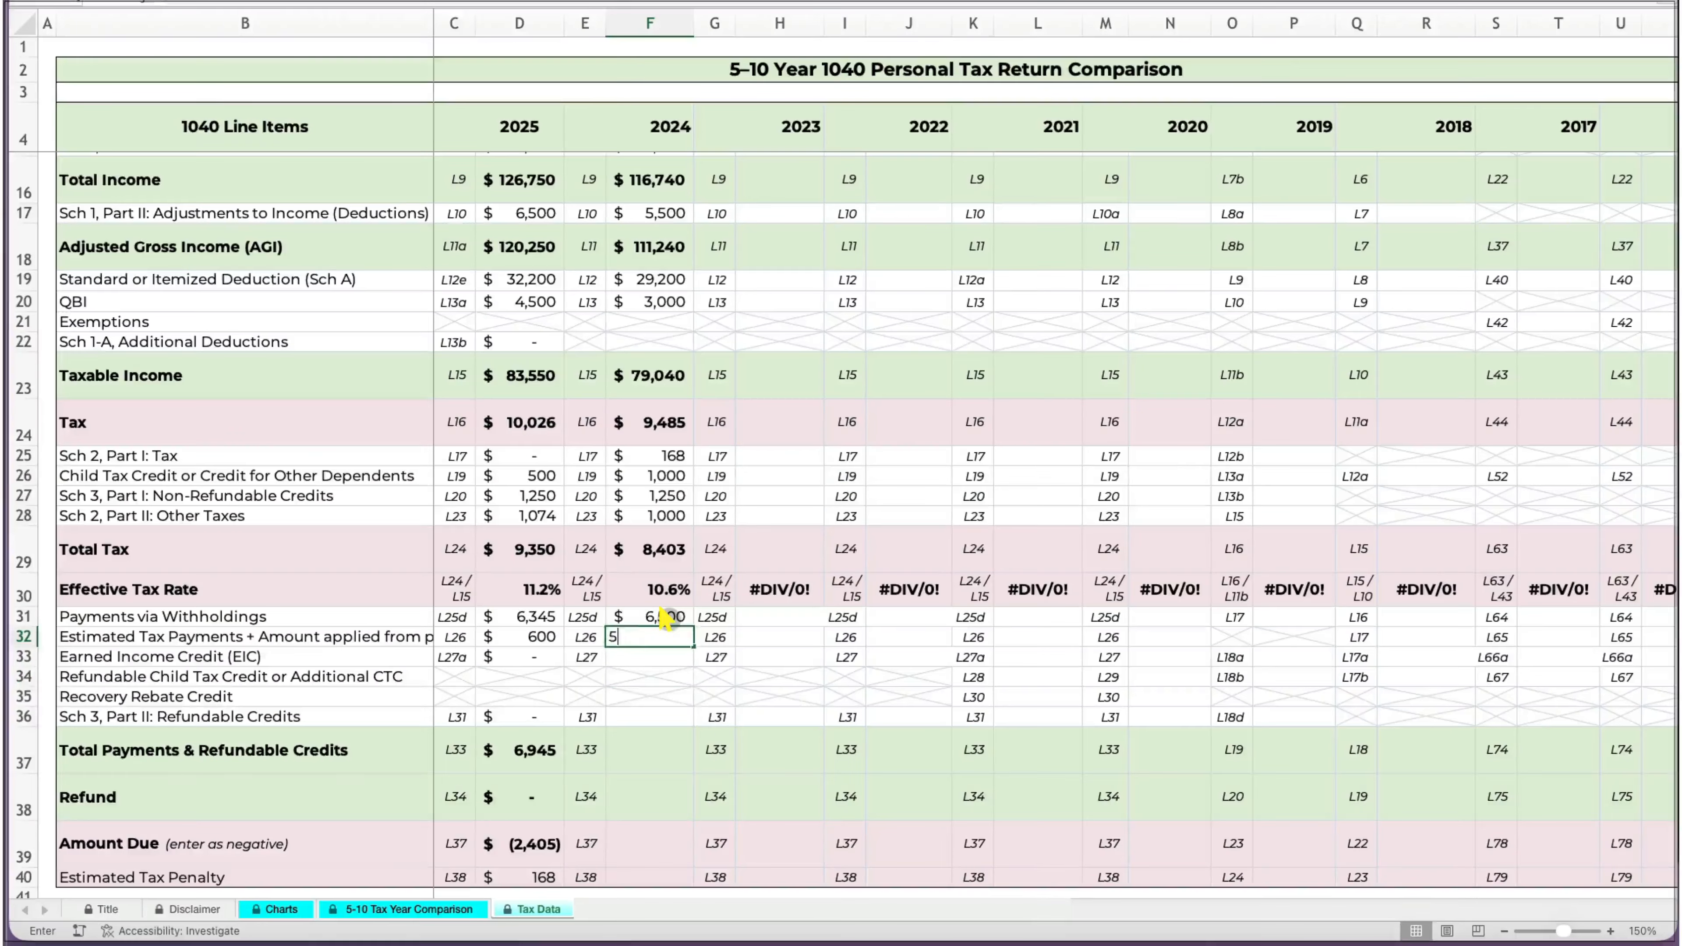
pyautogui.press('Return')
pyautogui.write('0')
pyautogui.press('Return')
# Enter 2024 Sch 3, Part II 0, Total Payments 7,000, Refund 0, Amount Due -1403 and Estimated Tax Penalty 98, and show the charts.
pyautogui.press('Return')
pyautogui.press('Return')
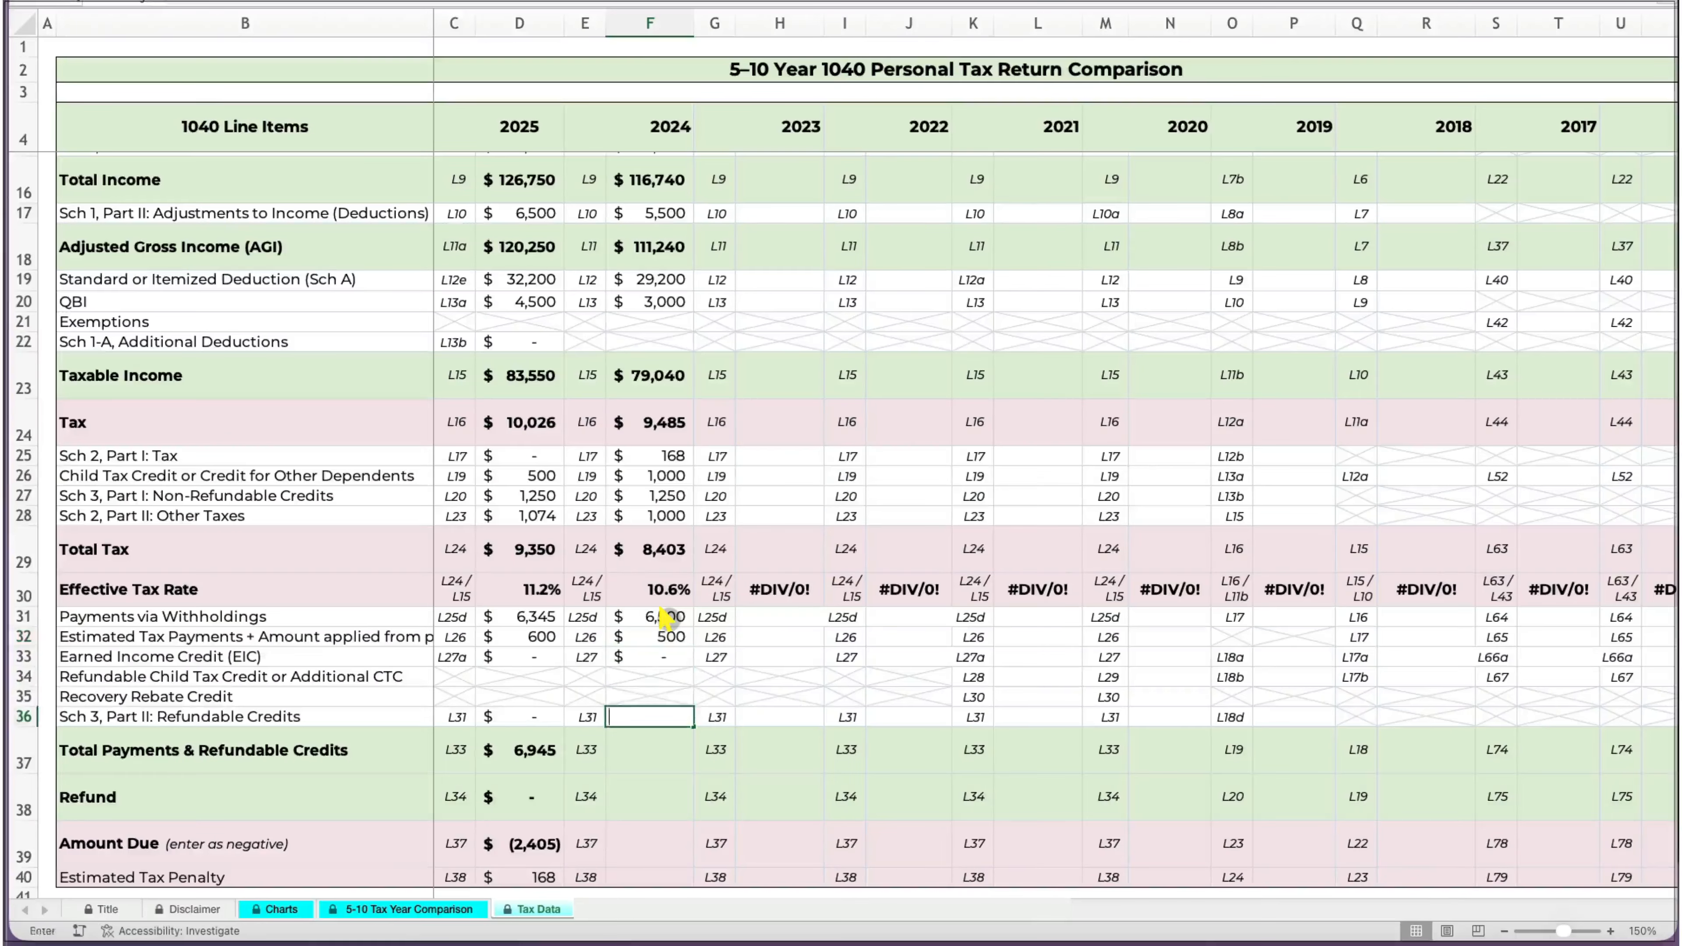
pyautogui.write('0')
pyautogui.press('Return')
pyautogui.write('-1403')
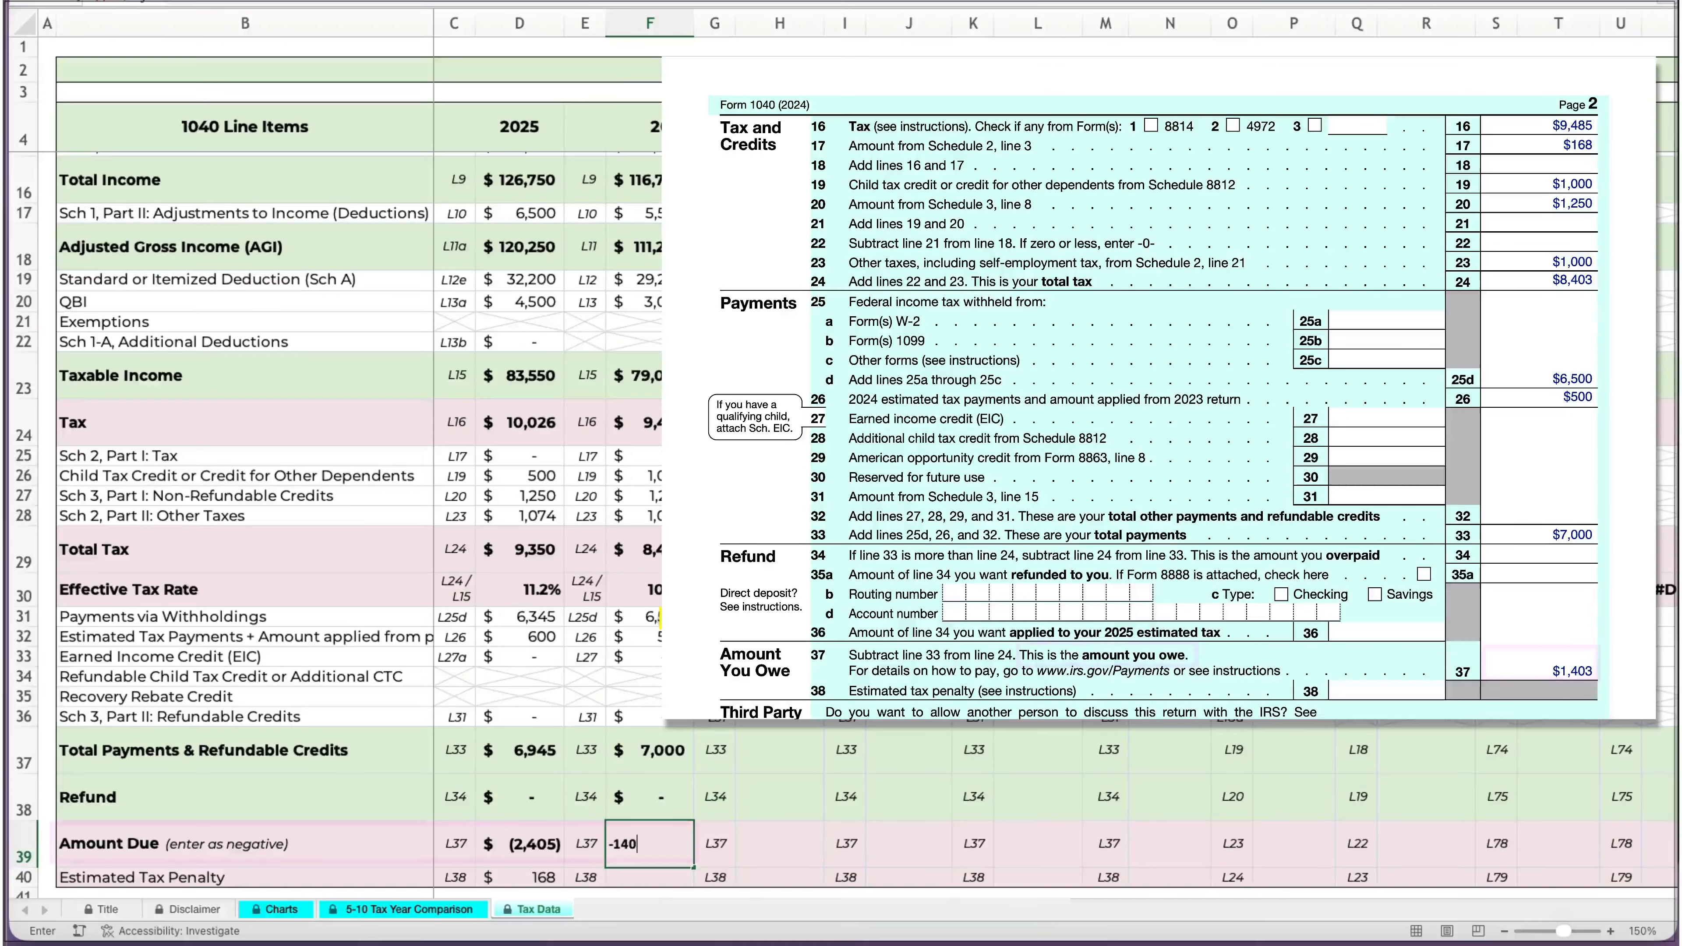
pyautogui.press('Return')
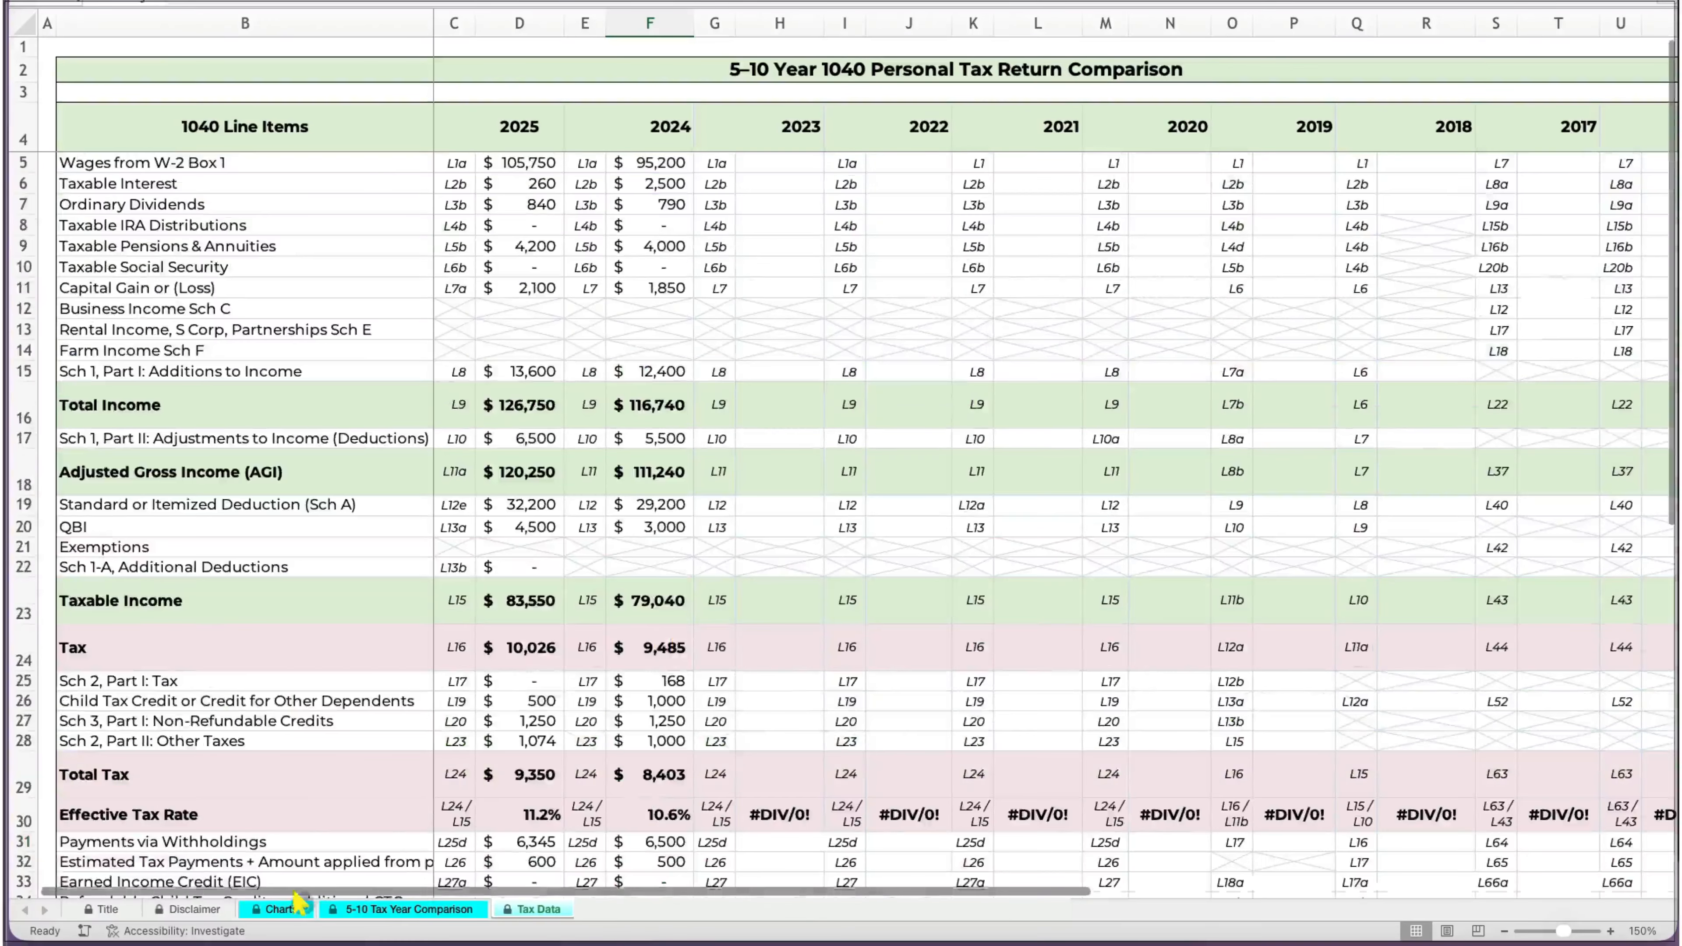
pyautogui.click(290, 908)
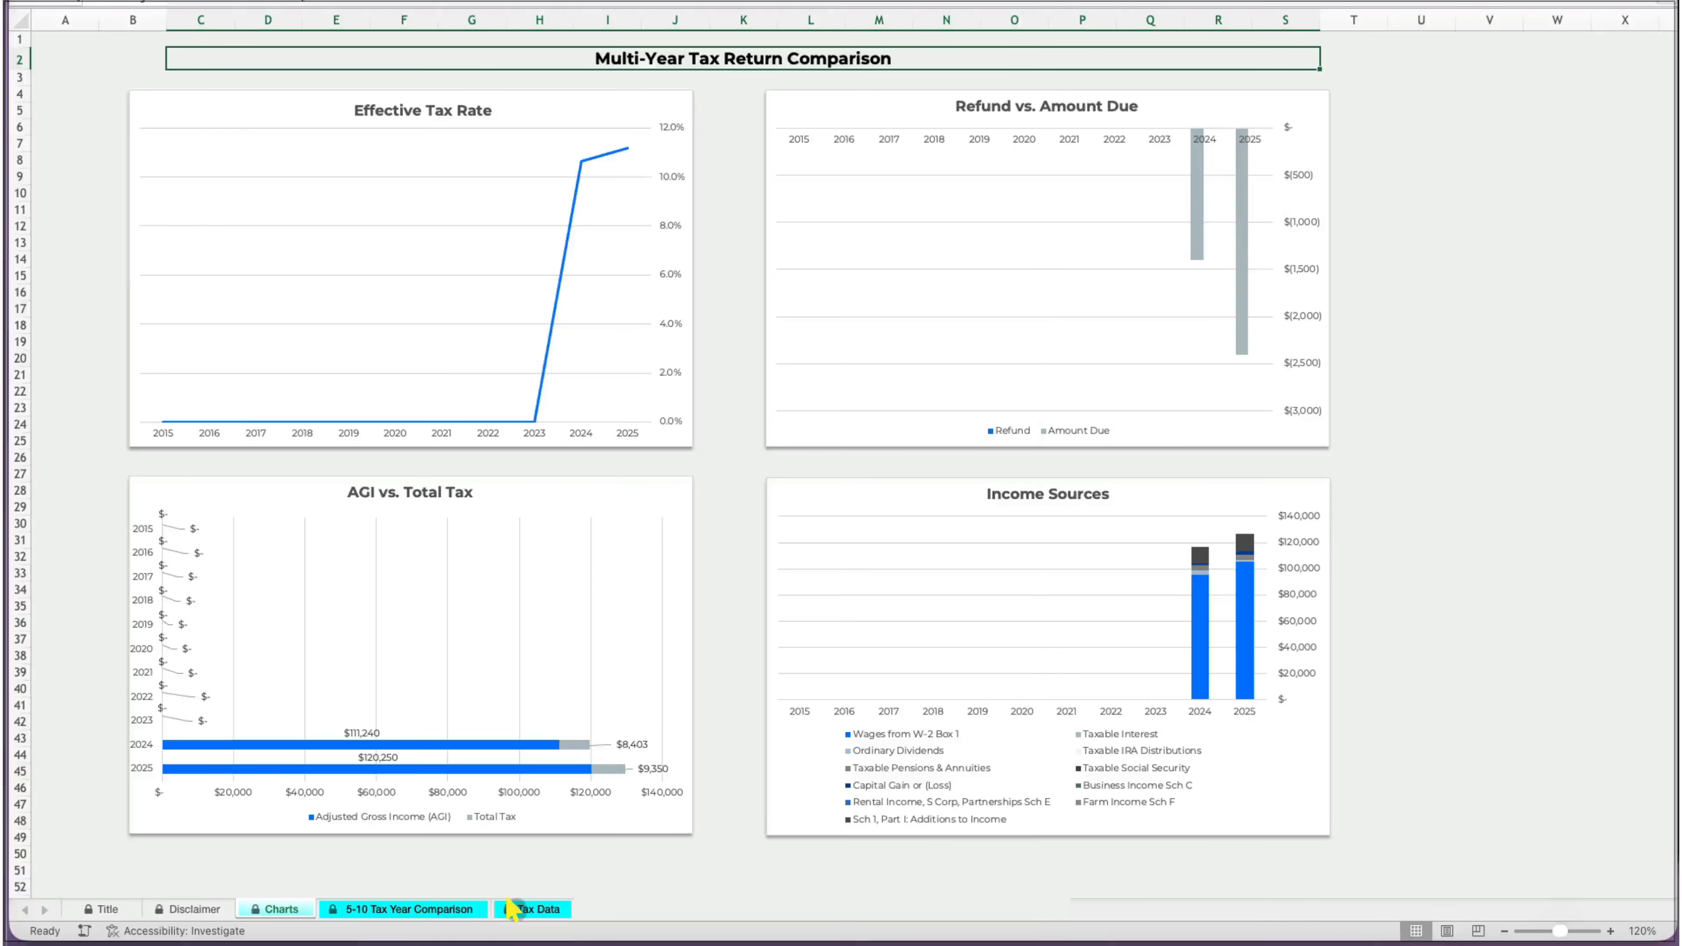
# On the Tax Data sheet, enter 2023 Wages 91800, Taxable Interest 180, Ordinary Dividends 730, Taxable Pensions 3,700 and Capital Gain or (Loss) -400.
pyautogui.click(523, 909)
pyautogui.click(768, 165)
pyautogui.write('91800')
pyautogui.press('Return')
pyautogui.write('180')
pyautogui.press('Return')
pyautogui.write('730')
pyautogui.press('Return')
pyautogui.write('00')
pyautogui.press('Return')
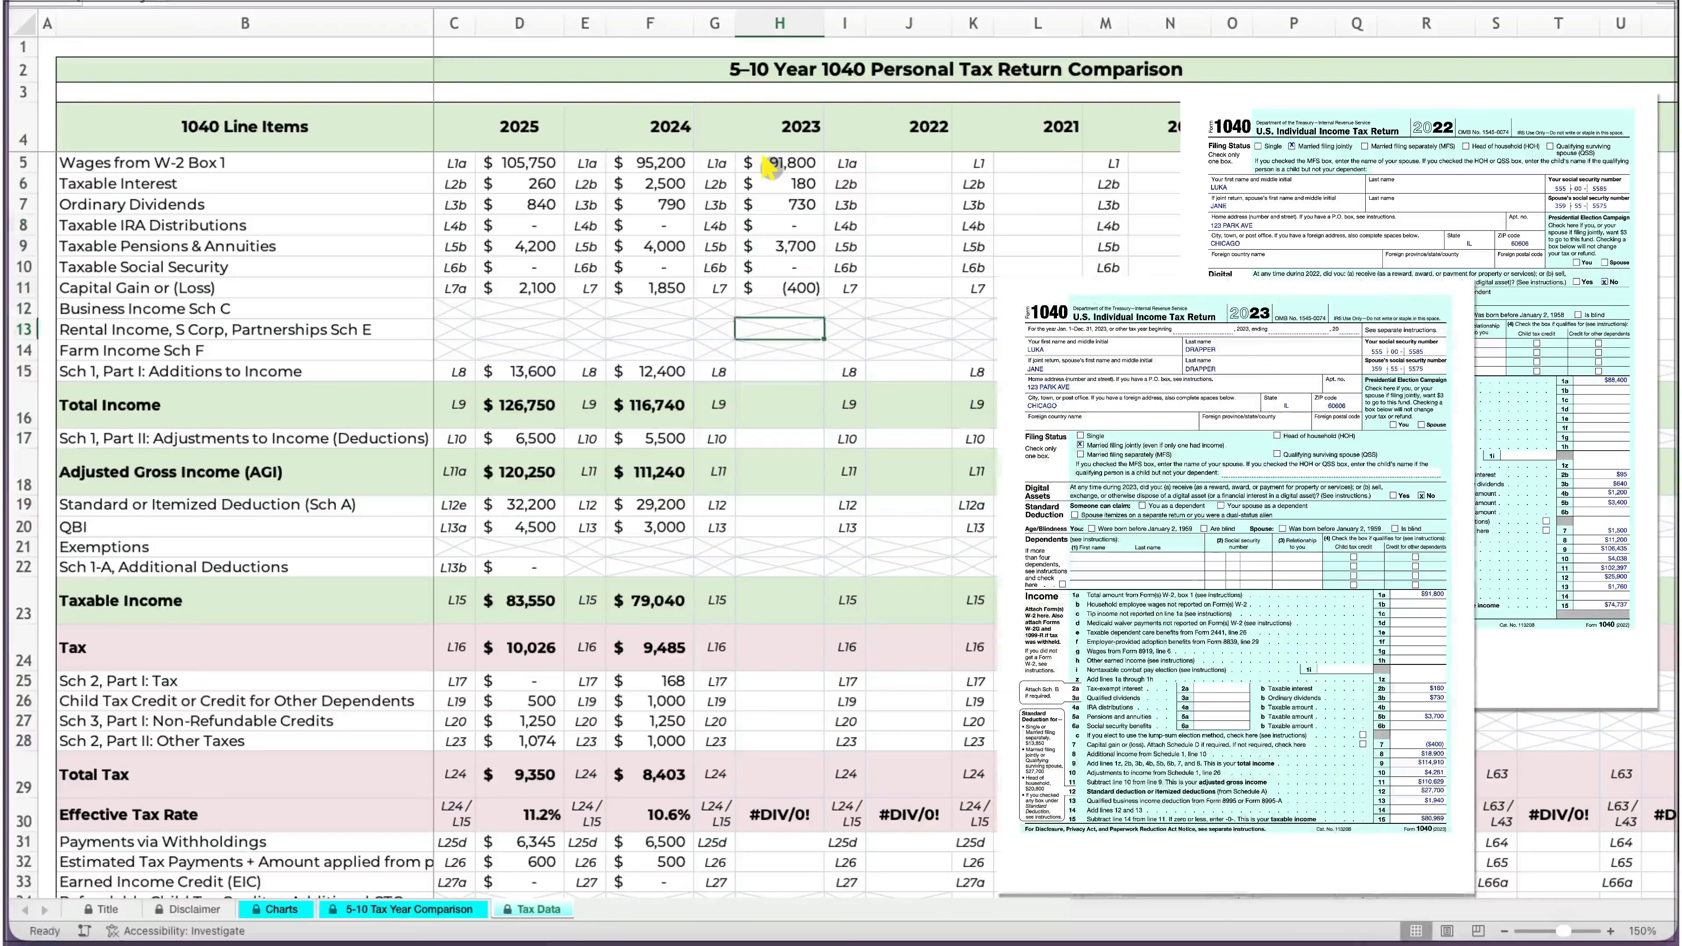
# Enter 2023 Sch 1 Additions 18,900, Total Income 114,910, Adjustments 4,281, AGI 110,629 and Standard or Itemized Deduction 27700.
pyautogui.write('629')
pyautogui.press('Return')
pyautogui.write('27700')
pyautogui.press('Return')
# Enter the 2023 amounts 1940 for QBI, 80989 for Taxable Income and 9,719 for Tax.
pyautogui.write('1940')
pyautogui.press('Return')
pyautogui.press('Return')
pyautogui.press('Return')
pyautogui.write('80989')
pyautogui.press('Return')
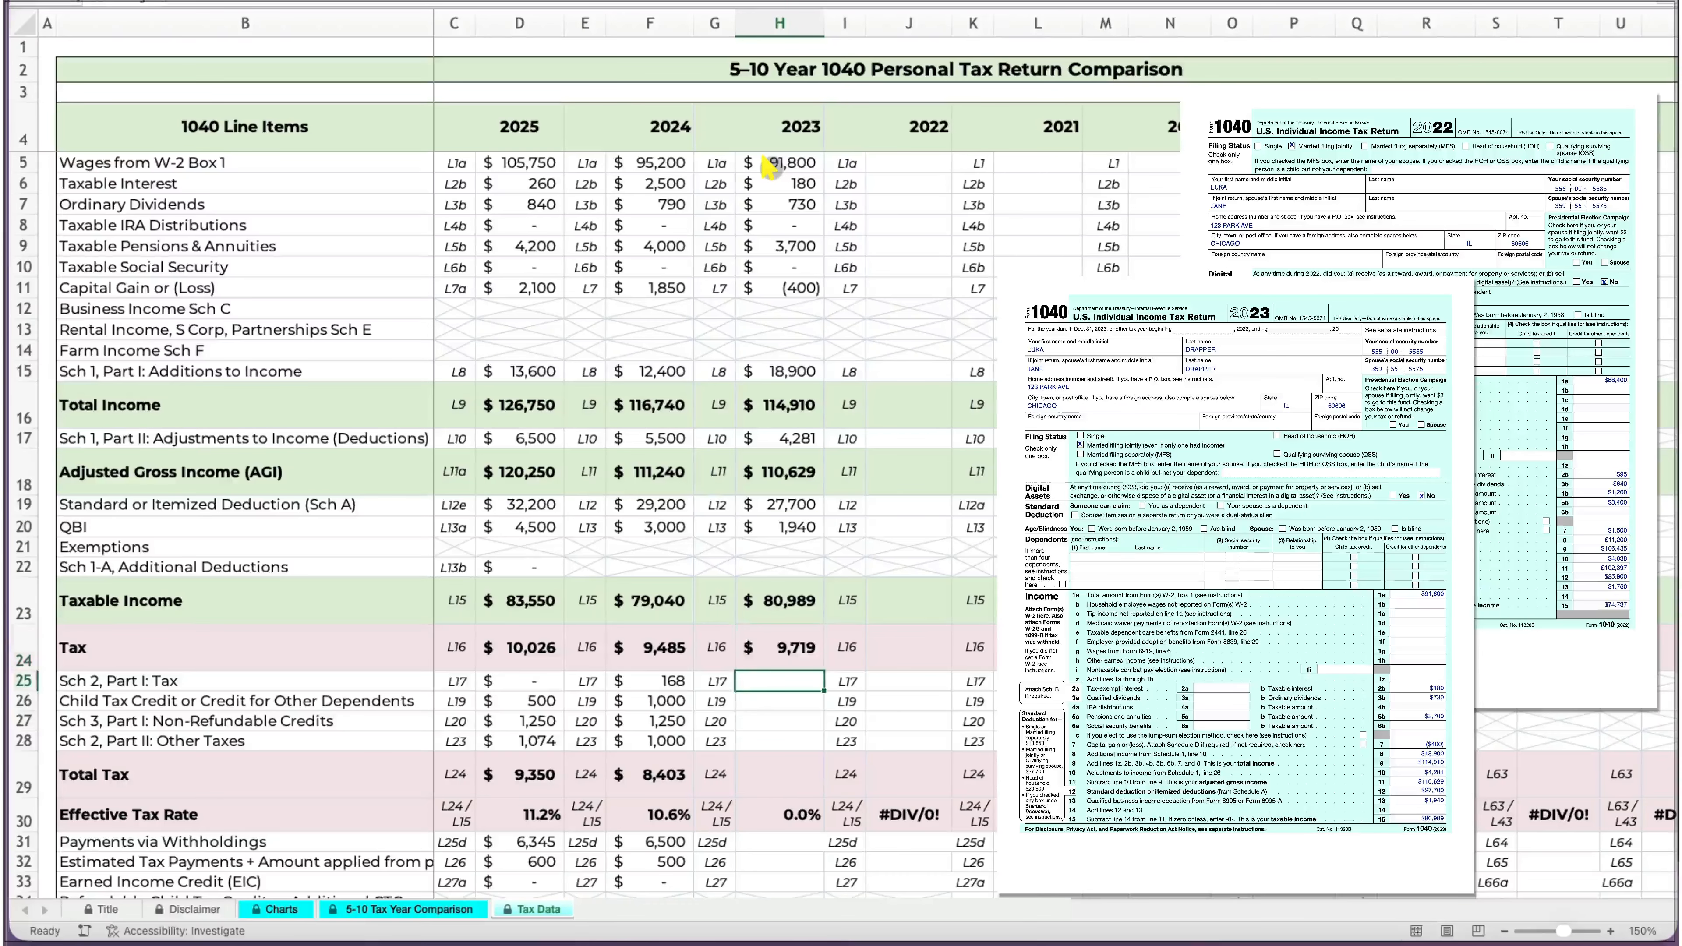
# Enter 2023 Sch 2 Tax 0, Child Tax Credit 1,000, Non-Refundable Credits 800, Other Taxes 961, Total Tax 8,880 and Payments via Withholdings 7600.
pyautogui.scroll(-4, 782, 783)
pyautogui.click(791, 585)
pyautogui.write('7600')
pyautogui.press('Return')
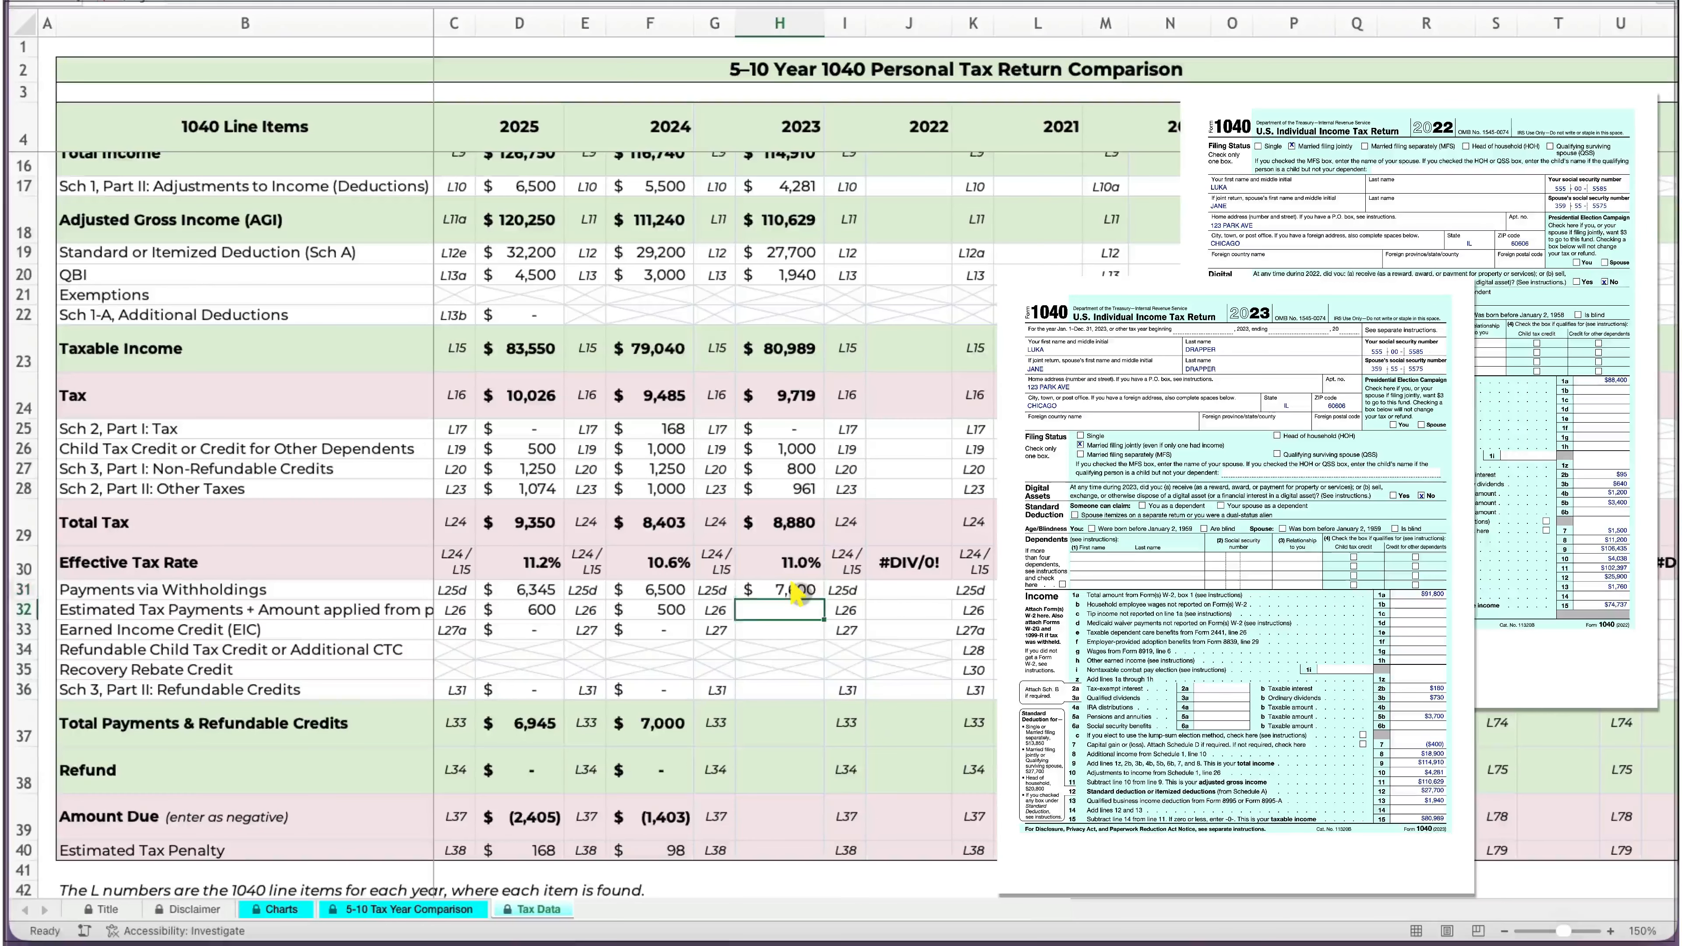
# Enter 2023 Estimated Tax Payments 2500, 0 for EIC and Sch 3, Part II, Total Payments 10,100, Refund 1,220 and 0 for Amount Due.
pyautogui.write('2500')
pyautogui.press('Return')
pyautogui.write('0')
pyautogui.press('Return')
pyautogui.press('Return')
pyautogui.press('Return')
pyautogui.write('0')
pyautogui.press('Return')
# Enter 2022 Wages 88400, Taxable Interest 95, Ordinary Dividends 640, IRA Distributions 1,200, Pensions 3,400 and Capital Gain 1500.
pyautogui.scroll(4, 935, 304)
pyautogui.click(920, 163)
pyautogui.write('88400')
pyautogui.press('Return')
pyautogui.write('95')
pyautogui.press('Return')
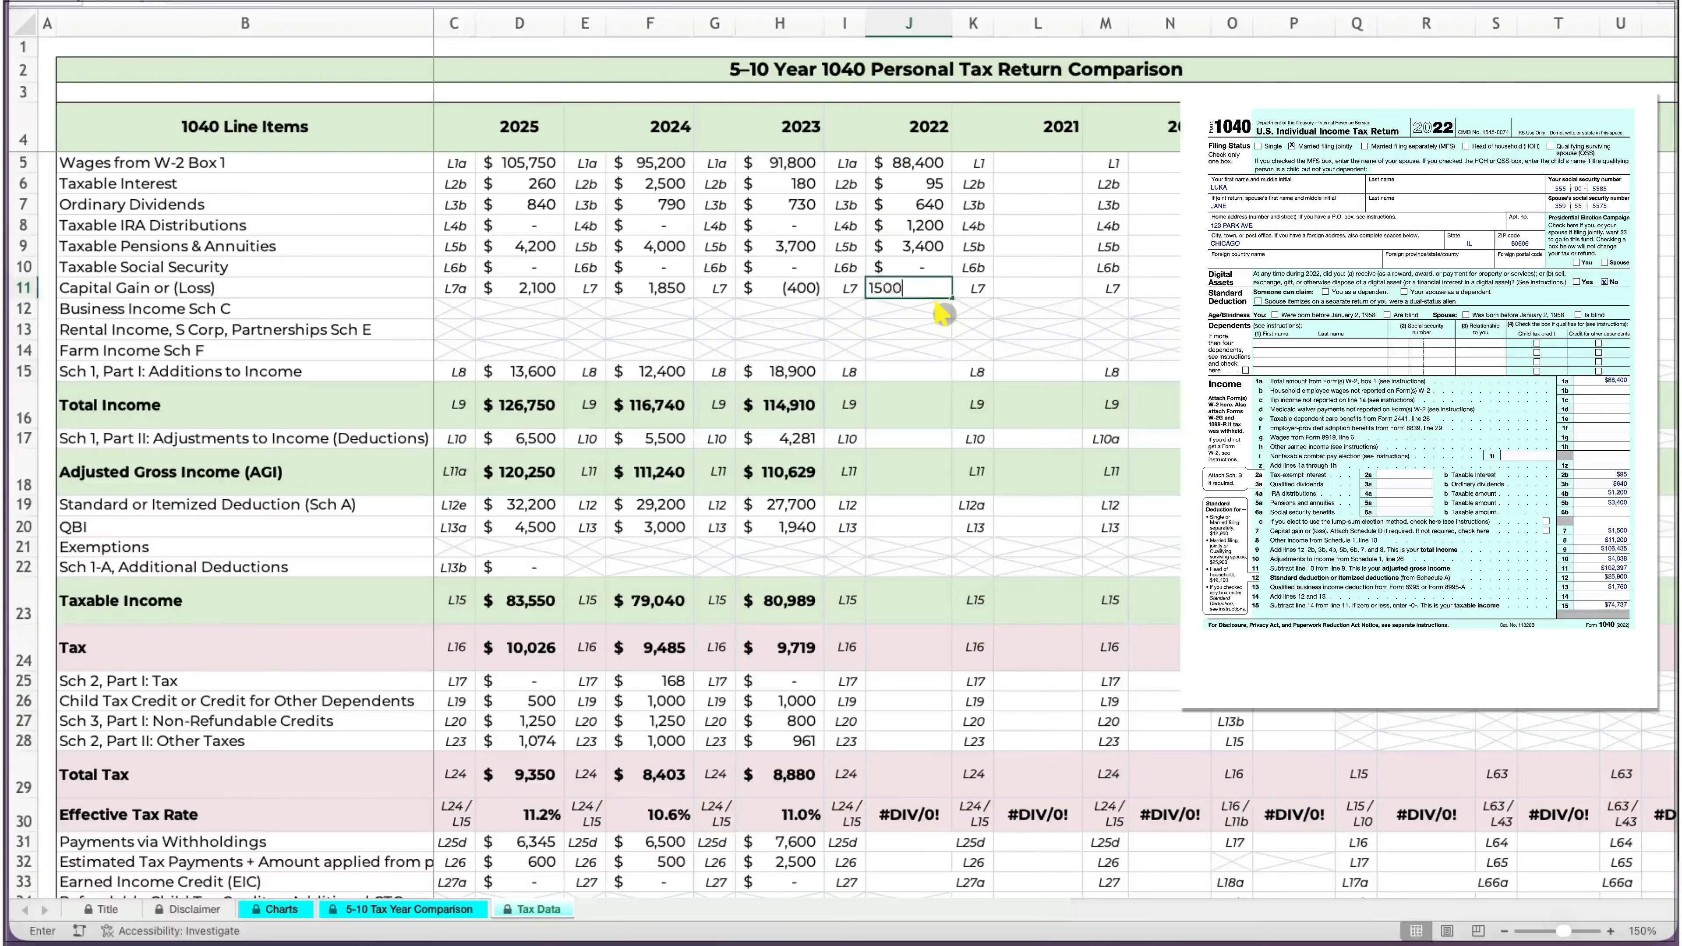
# Fill the 2022 lines from Sch 1 Additions 11,200 to Sch 2 Tax 32, including Total Income 106,435, AGI 102,397, Taxable Income 74,737 and Tax 8,968.
pyautogui.write('68')
pyautogui.press('Return')
pyautogui.write('32')
pyautogui.press('Return')
# Enter the 2022 amounts 2500 for Child Tax Credit, 200 for Non-Refundable Credits, 820 for Other Taxes and 7,120 for Total Tax.
pyautogui.write('2500')
pyautogui.press('Return')
pyautogui.write('200')
pyautogui.press('Return')
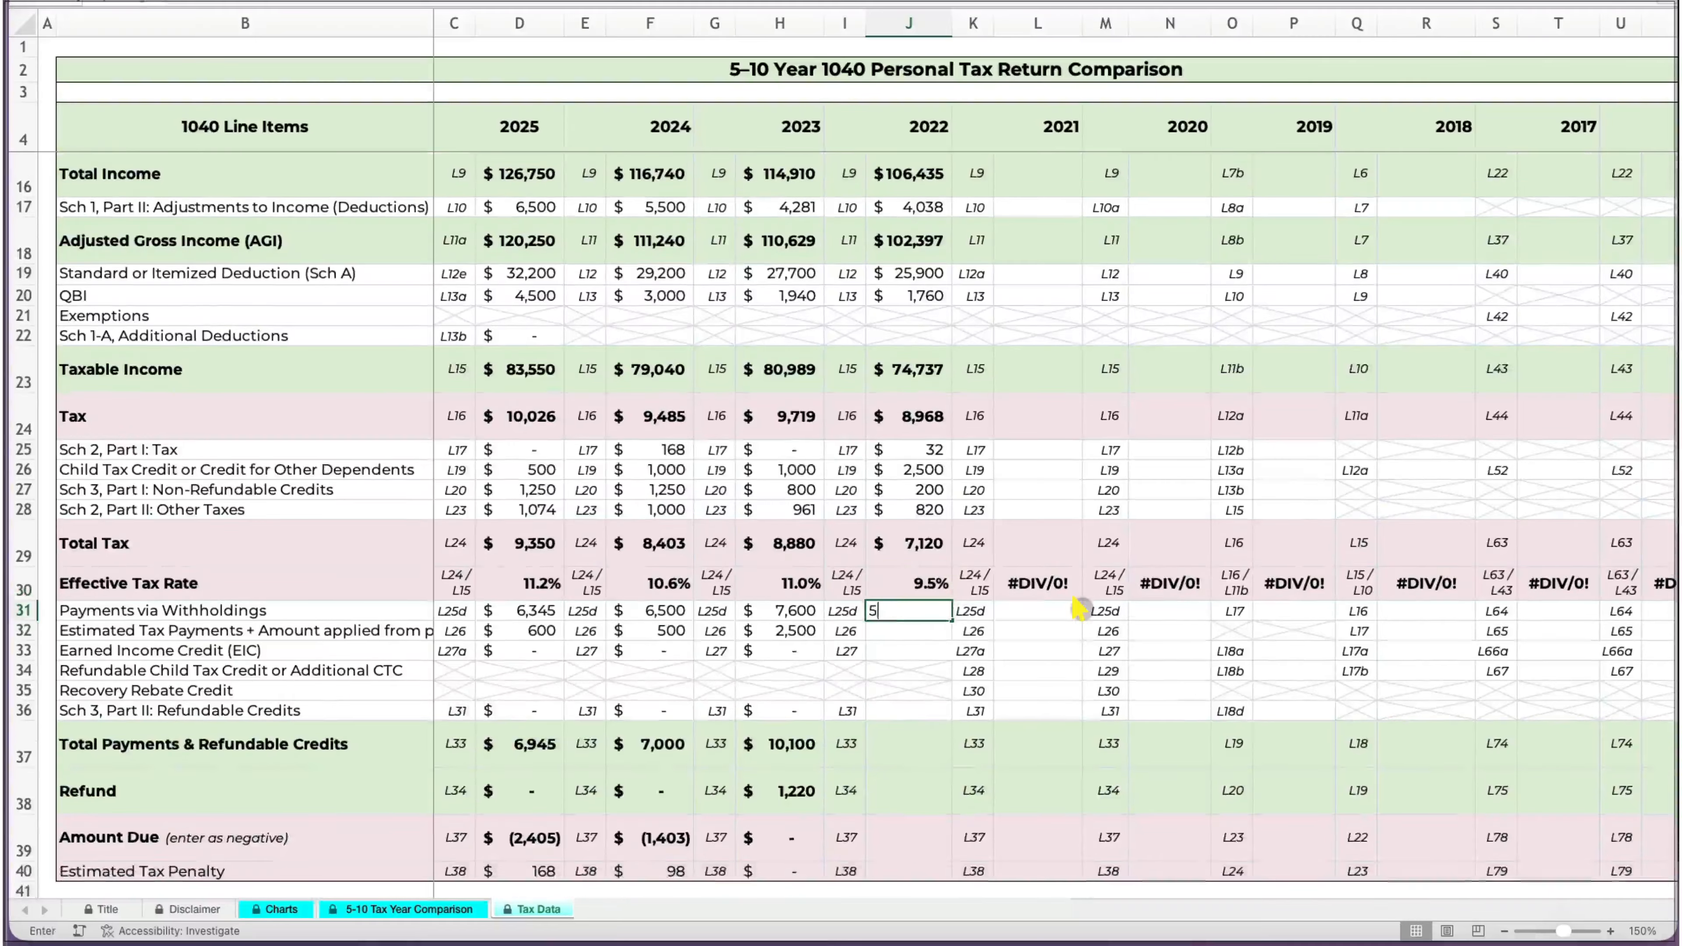
# Enter 2022 Payments via Withholdings 5,304, Estimated Tax Payments 448, and 0 for Earned Income Credit and Sch 3, Part II: Refundable Credits.
pyautogui.press('0')
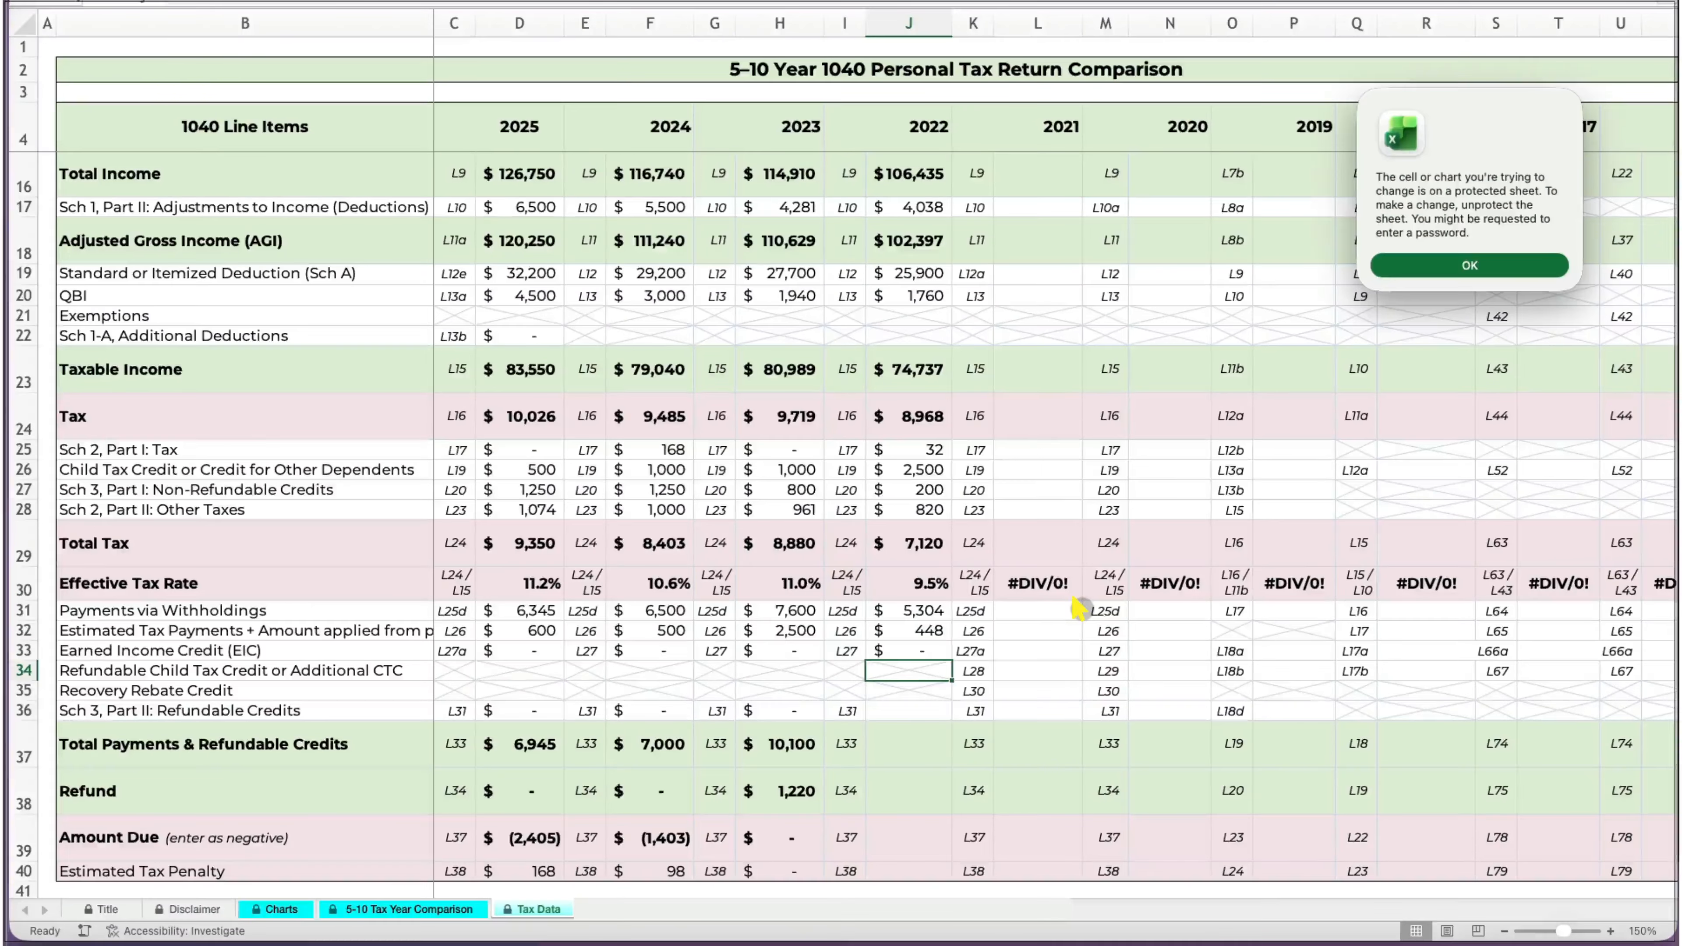
pyautogui.press('Return')
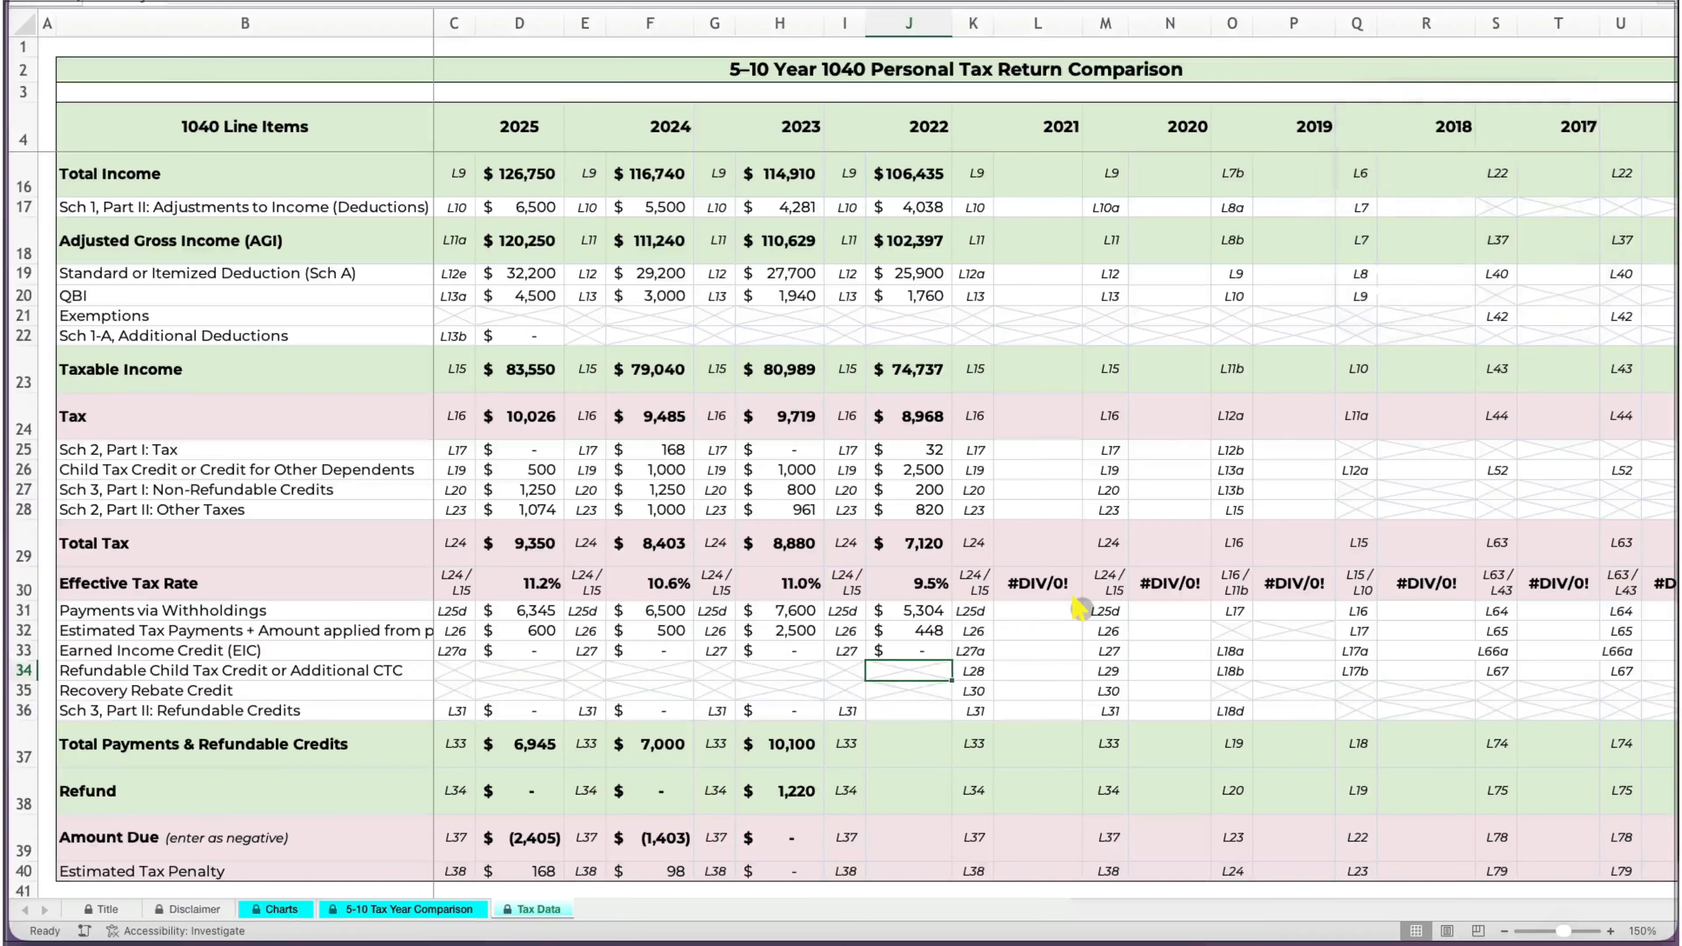
pyautogui.click(932, 711)
pyautogui.write('0')
pyautogui.press('Return')
# Enter 2022 Total Payments 5752, Refund 0, Amount Due -1,368 and Estimated Tax Penalty 96, and show the charts.
pyautogui.write('5752')
pyautogui.press('Return')
pyautogui.write('0')
pyautogui.press('Return')
pyautogui.click(282, 908)
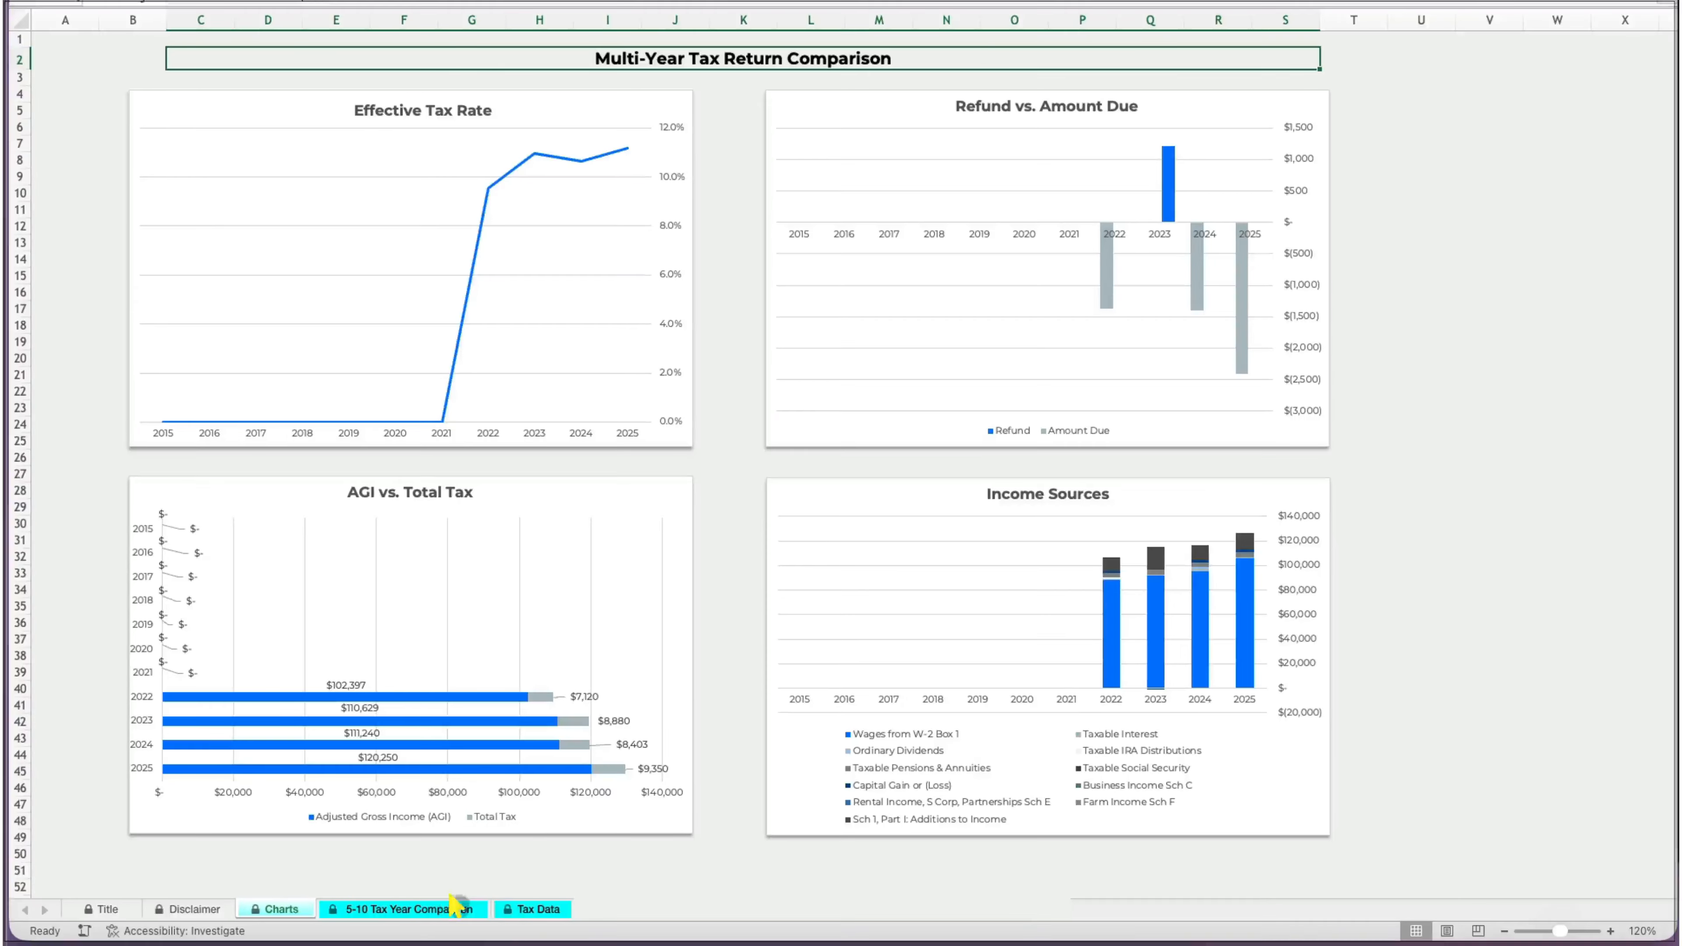
# On the Tax Data sheet, enter the 2021 amounts 45000 for Wages from W-2 Box 1 and 70 for Taxable Interest.
pyautogui.click(524, 906)
pyautogui.click(1063, 159)
pyautogui.write('45000')
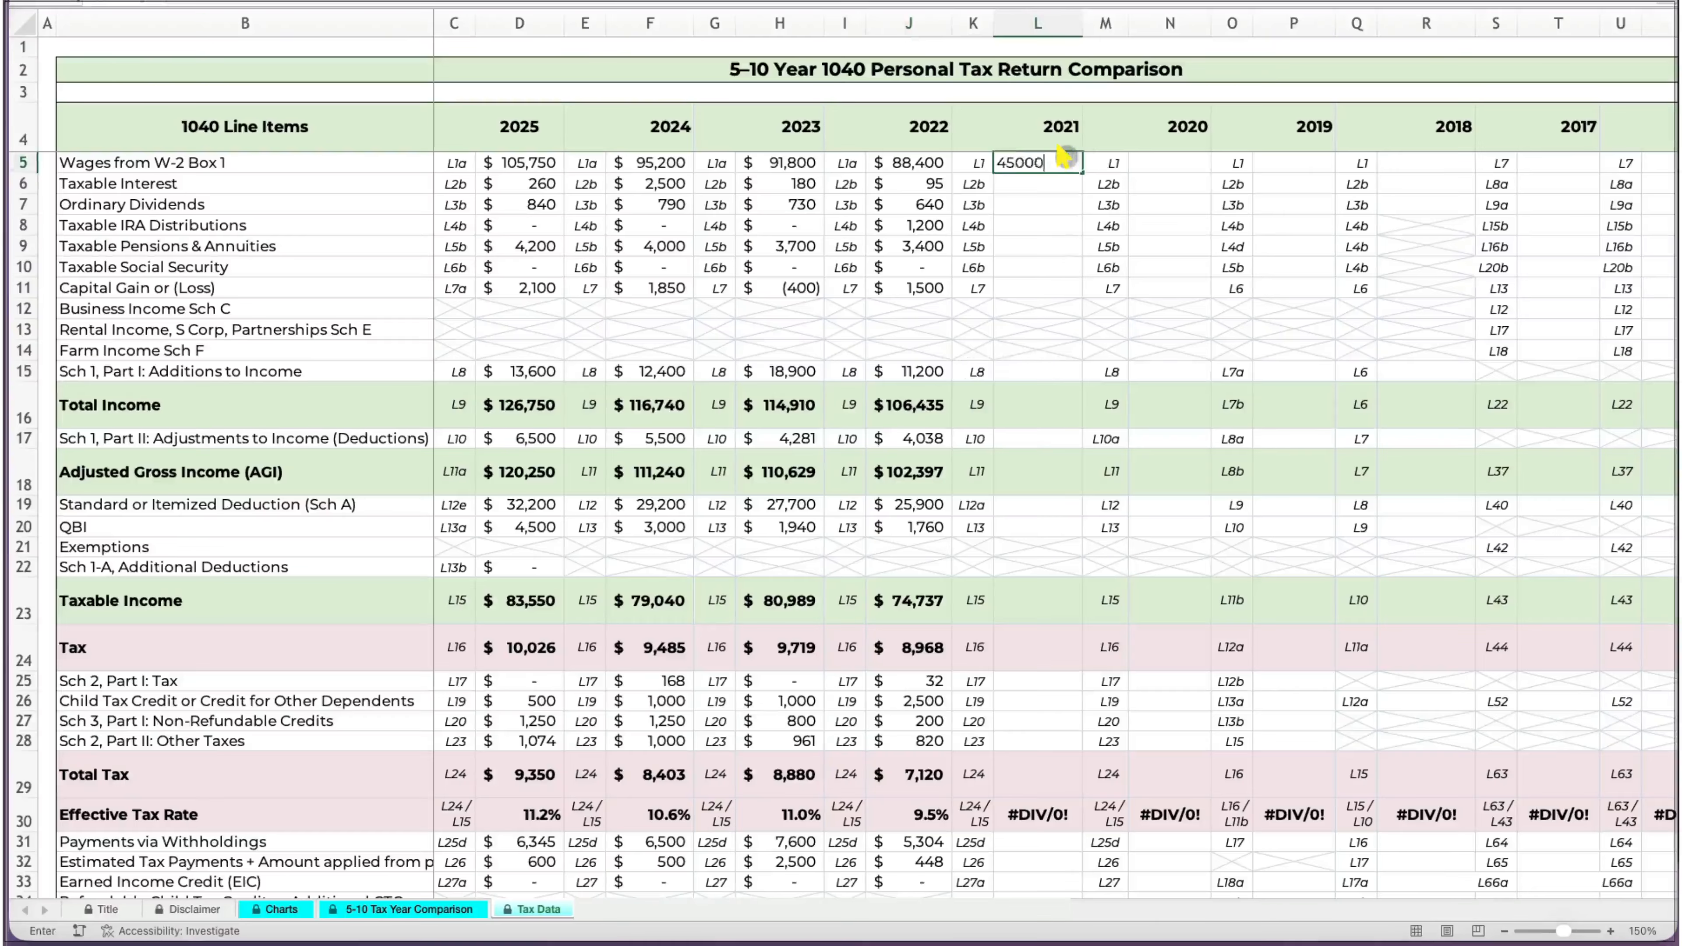
pyautogui.press('Return')
pyautogui.write('70')
pyautogui.press('Return')
# Enter 2021 Ordinary Dividends 1500, IRA Distributions 2,600, Pensions 3,000, Capital Gain 15, Sch 1 Additions 1,600 and Total Income 53785.
pyautogui.write('1500')
pyautogui.press('Return')
pyautogui.write('53785')
pyautogui.press('Return')
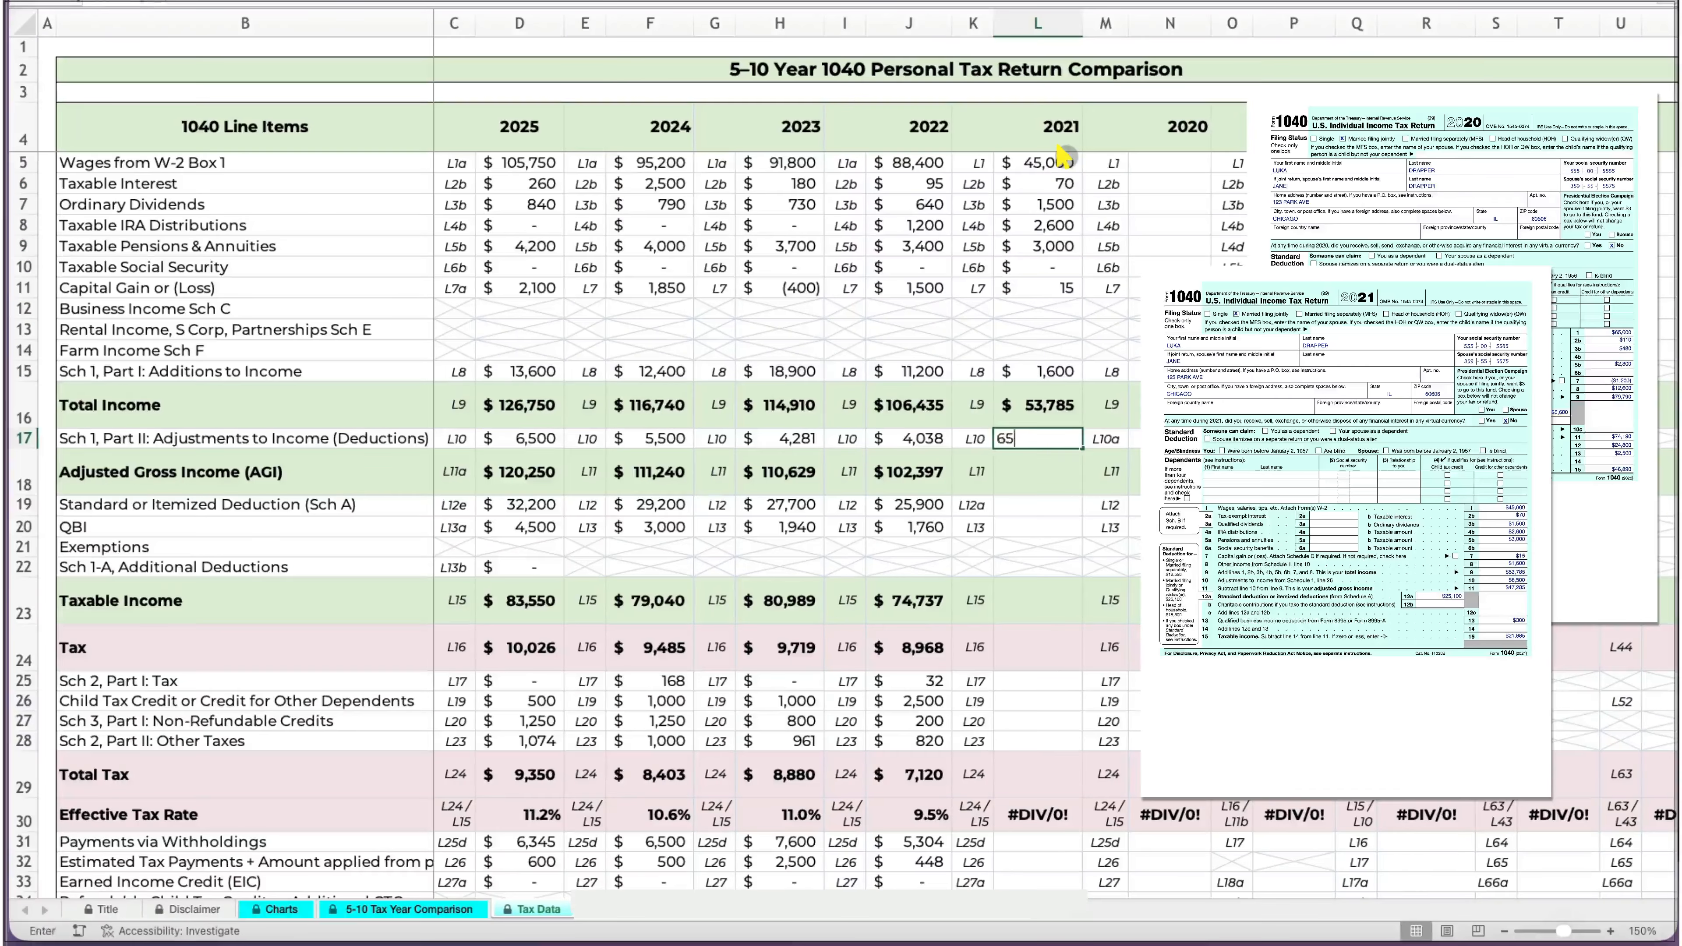
# Enter the 2021 amounts 6500 for Adjustments to Income, 47285 for AGI, 25100 for Standard or Itemized Deduction and 300 for QBI.
pyautogui.write('6500 47285')
pyautogui.press('Return')
pyautogui.write('25100 300')
pyautogui.press('Return')
# Enter 2021 Taxable Income 21885, Tax 2626, Sch 2 Tax 1035, Child Tax Credit 4000, Non-Refundable Credits 1200, Other Taxes 1725 and Total Tax 186.
pyautogui.write('21885')
pyautogui.press('Return')
pyautogui.write('2626 1035 4000 1200 1725 186')
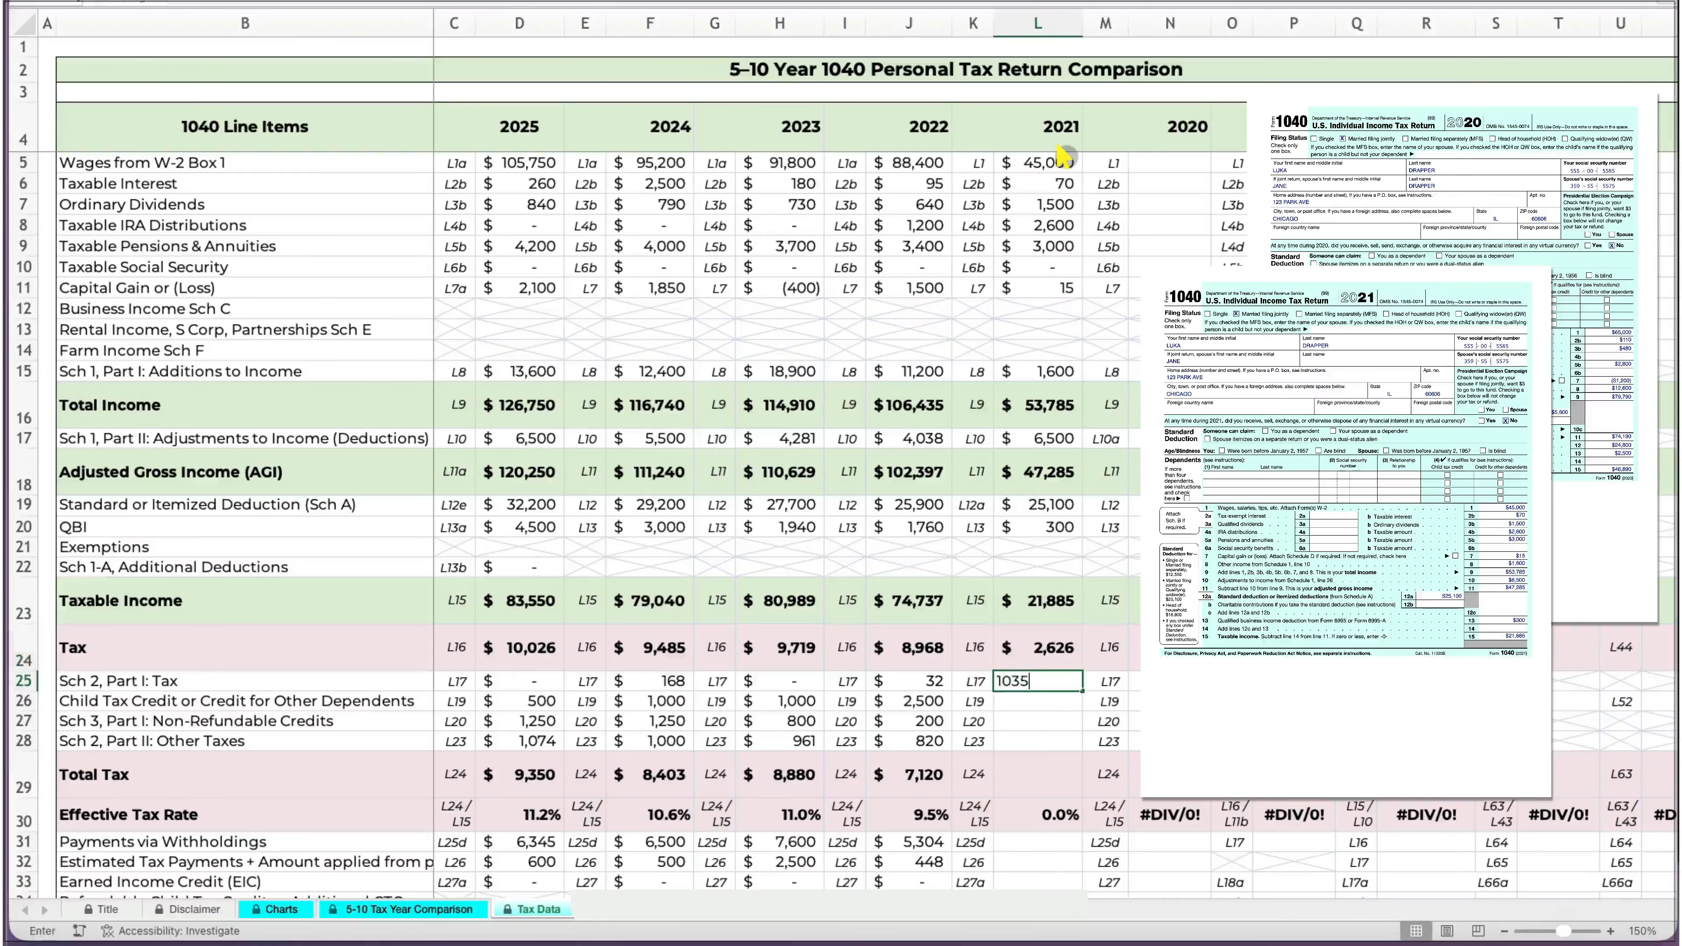
pyautogui.press('Return')
pyautogui.scroll(-4, 1062, 157)
pyautogui.press('Return')
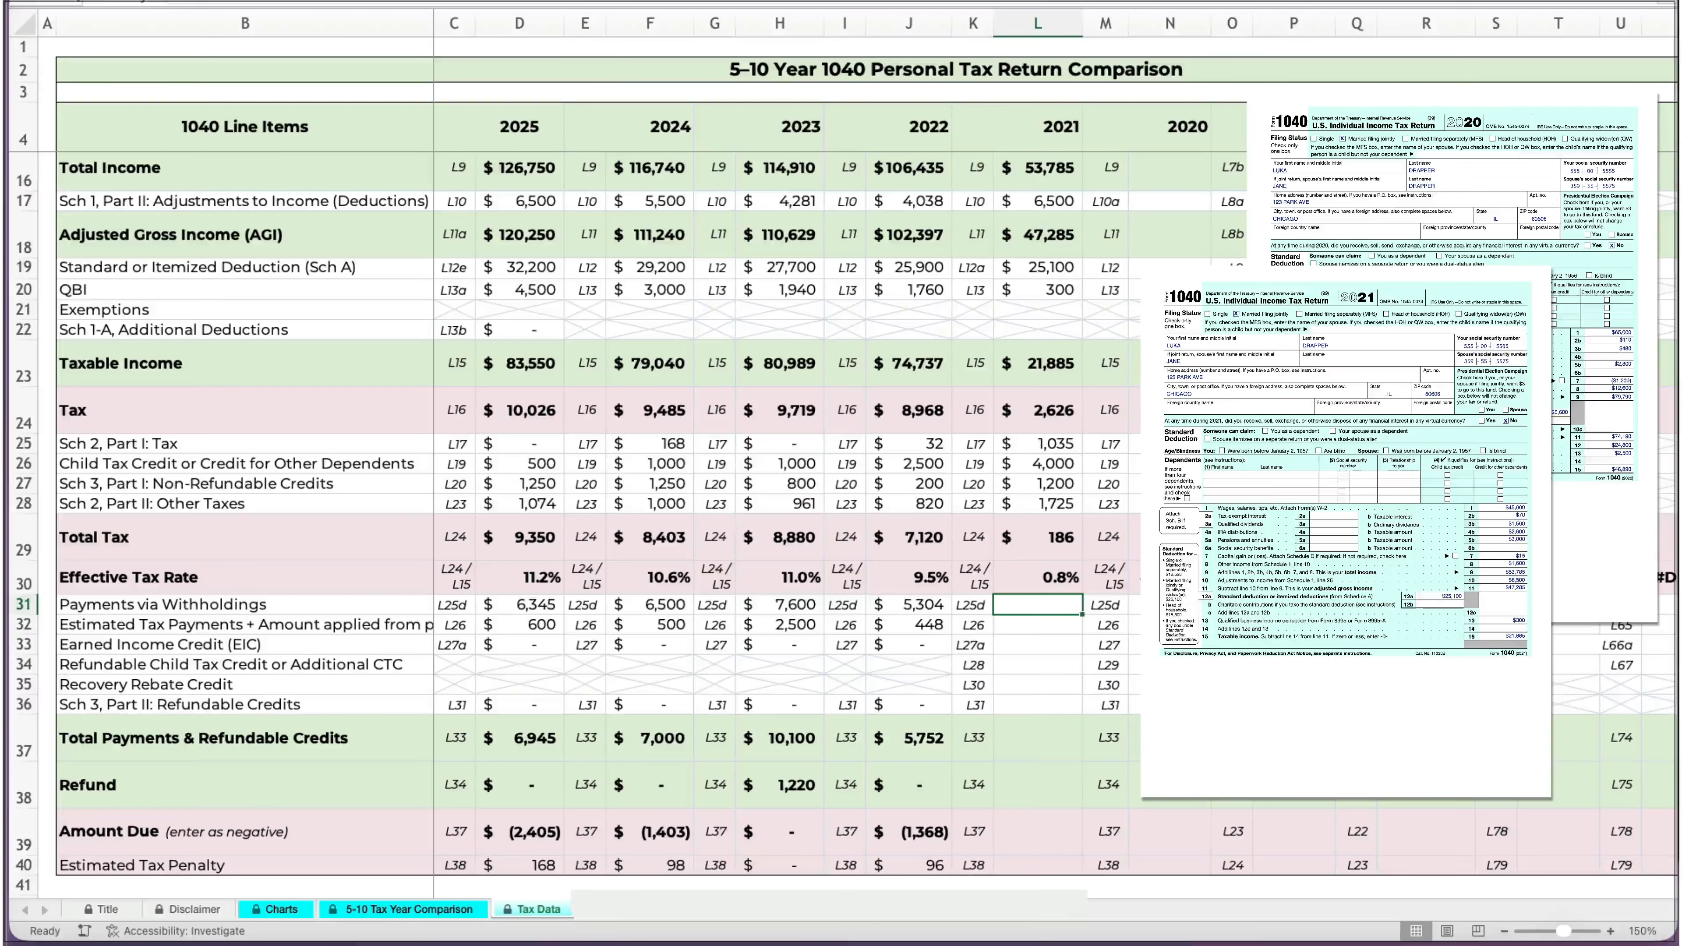
# Enter 2021 Withholdings 1300, Estimated Payments 100, Recovery Rebate Credit 1400, Total Payments 2800, and 0 for EIC, Refundable Child Tax Credit and Sch 3, Part II.
pyautogui.write('1300 100 0 0 1400')
pyautogui.press('Return')
pyautogui.write('0')
pyautogui.press('Return')
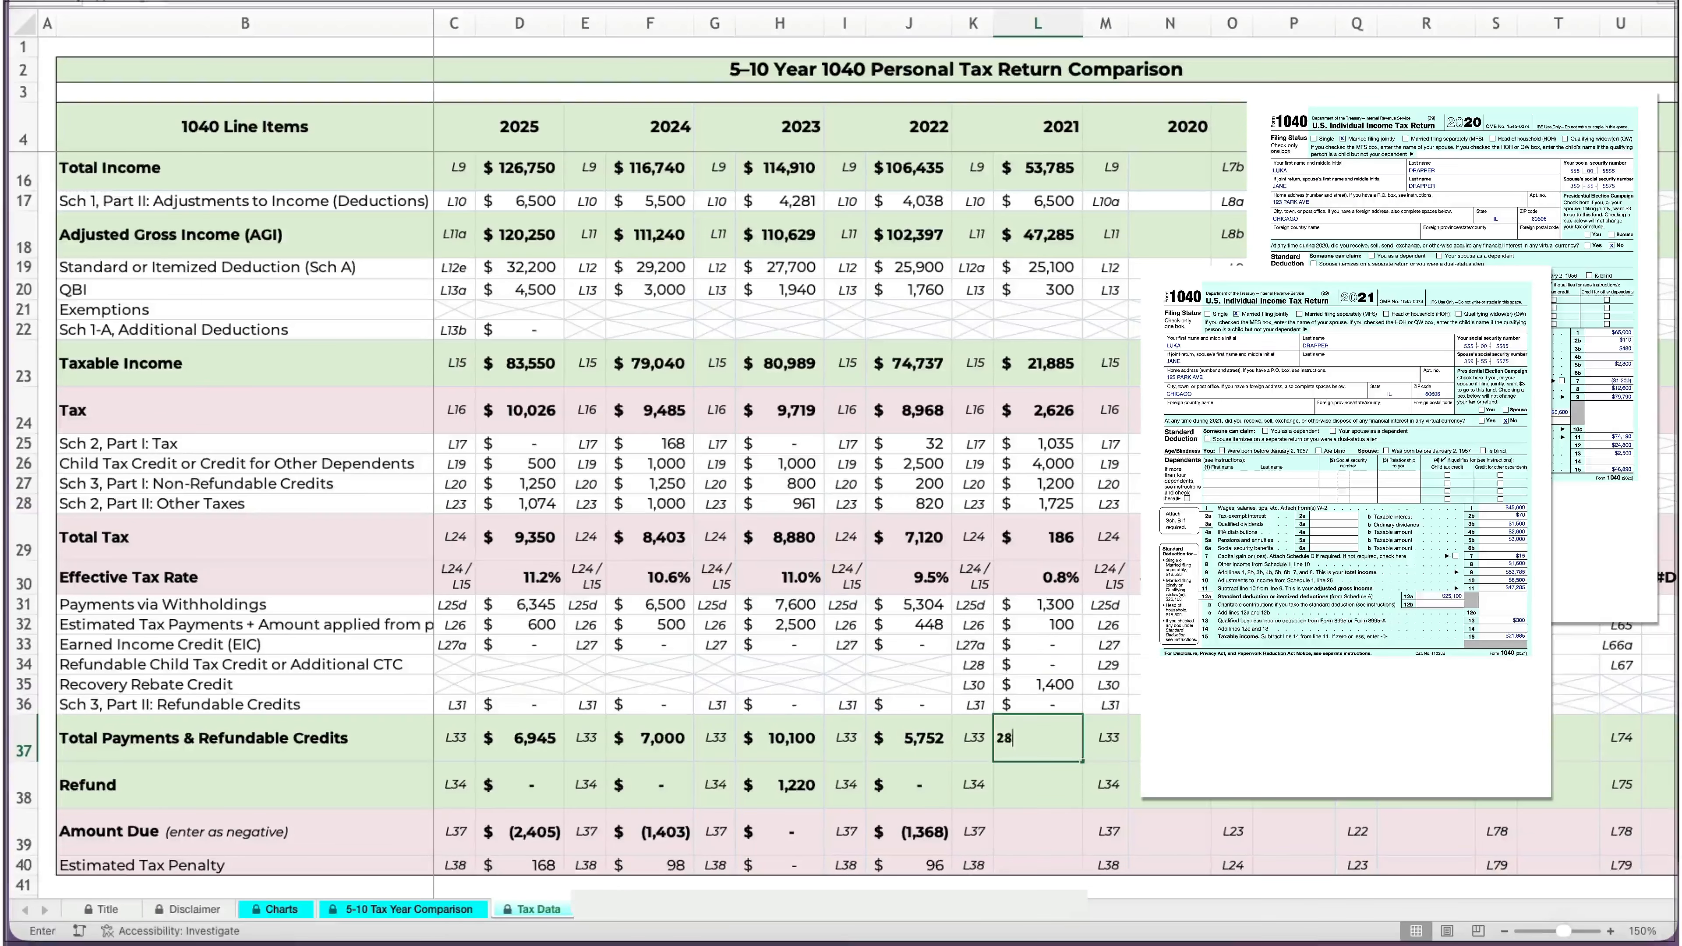
pyautogui.write('2800')
pyautogui.press('Return')
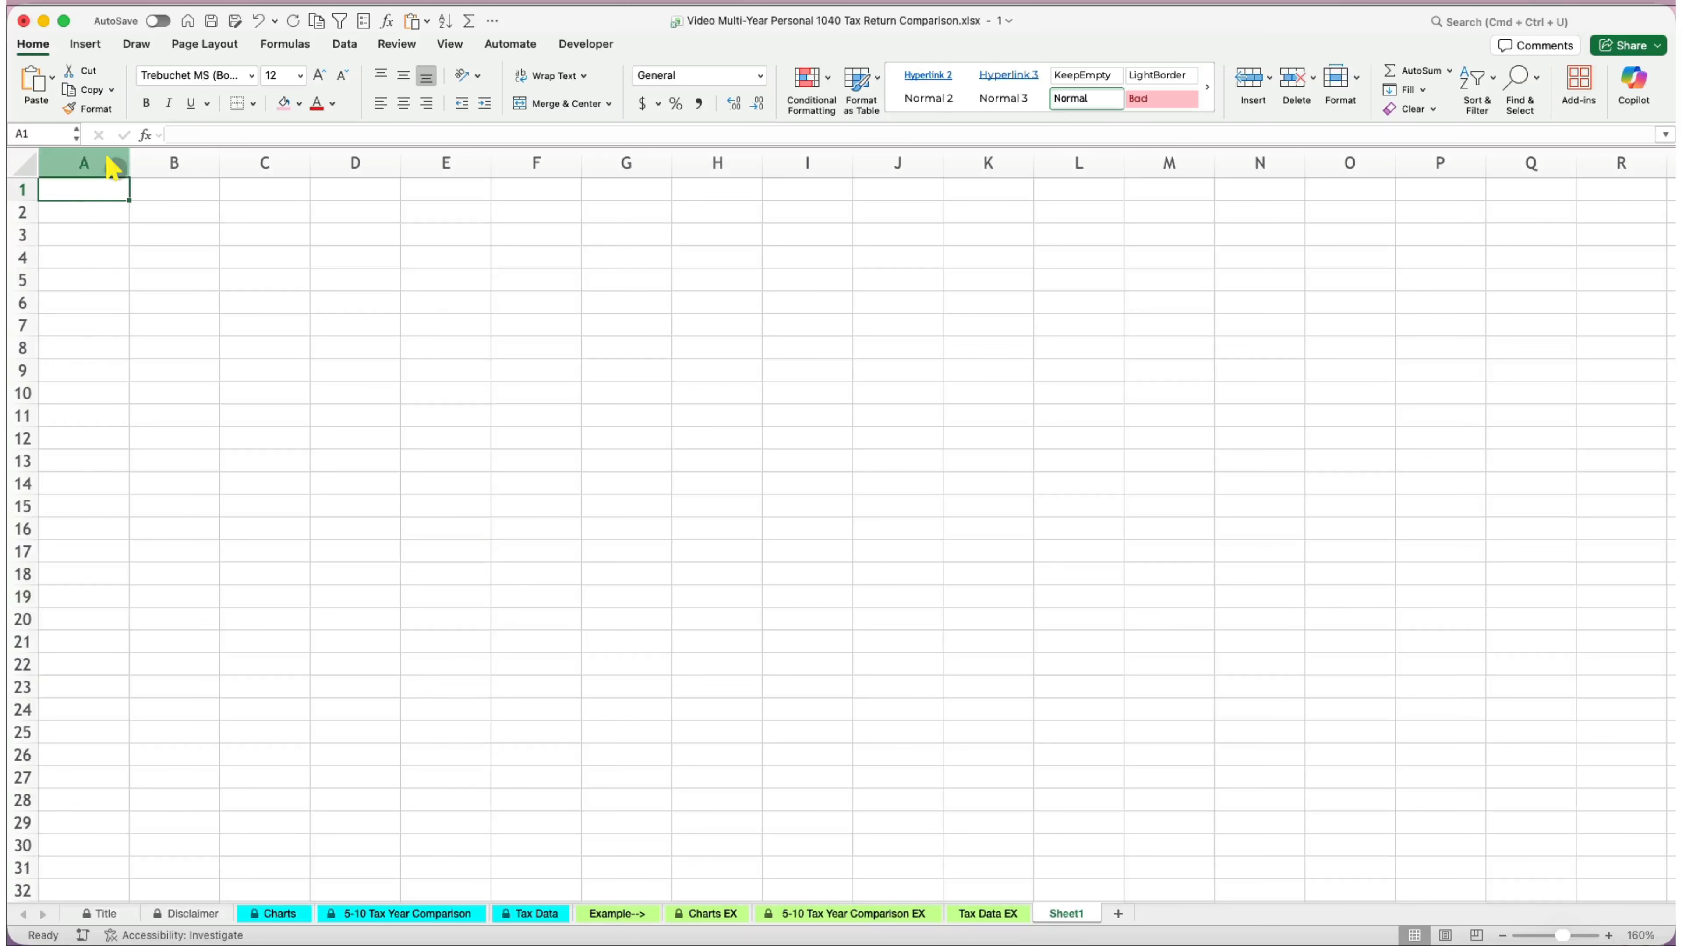
# On the blank Sheet1, narrow column A and enter the title "5-10 Year 1040 Personal Tax Return Comparison" in B2.
pyautogui.moveTo(125, 165); pyautogui.dragTo(60, 166)
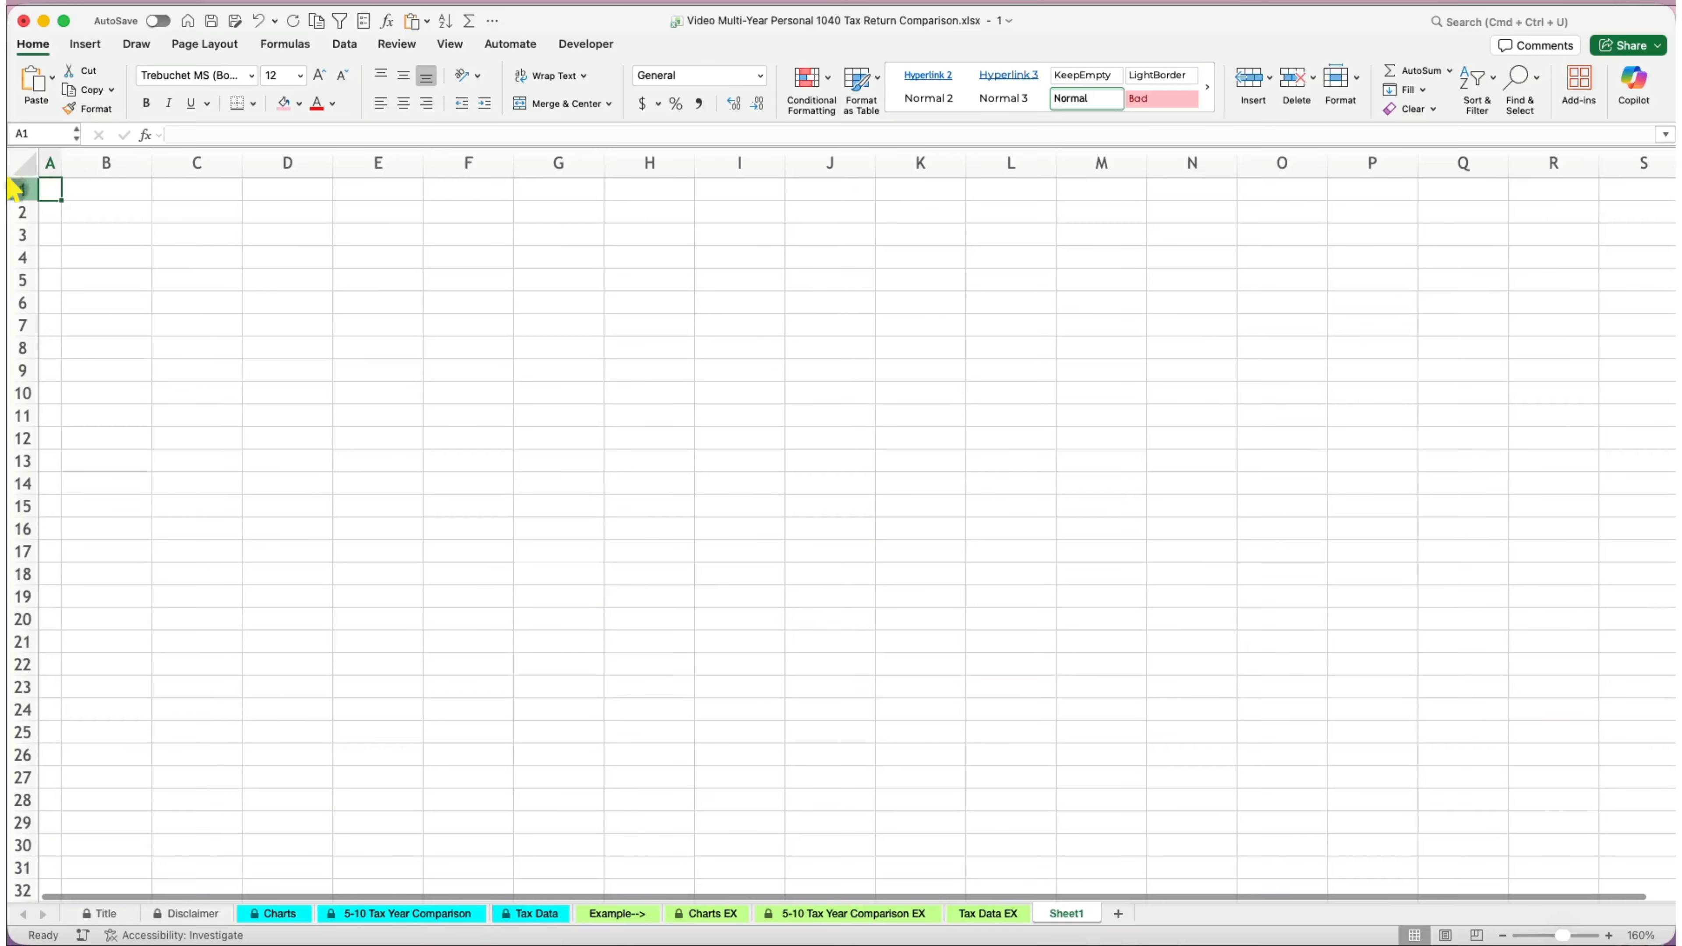
pyautogui.click(109, 211)
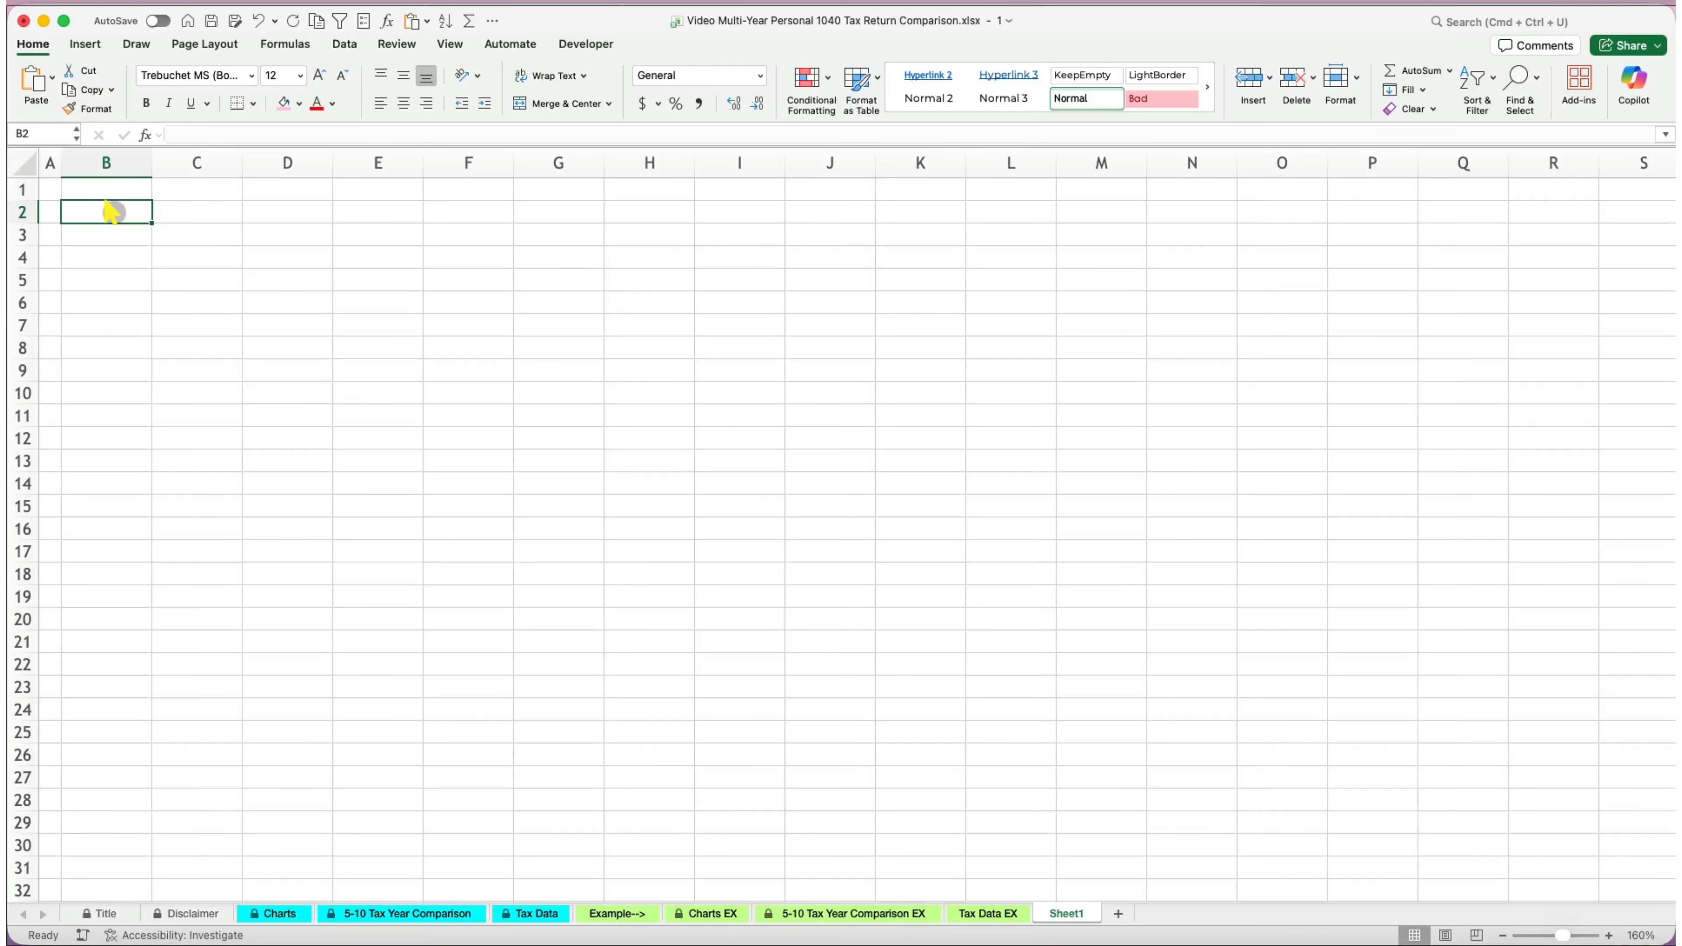
pyautogui.write('5-10 Year 1040 Per')
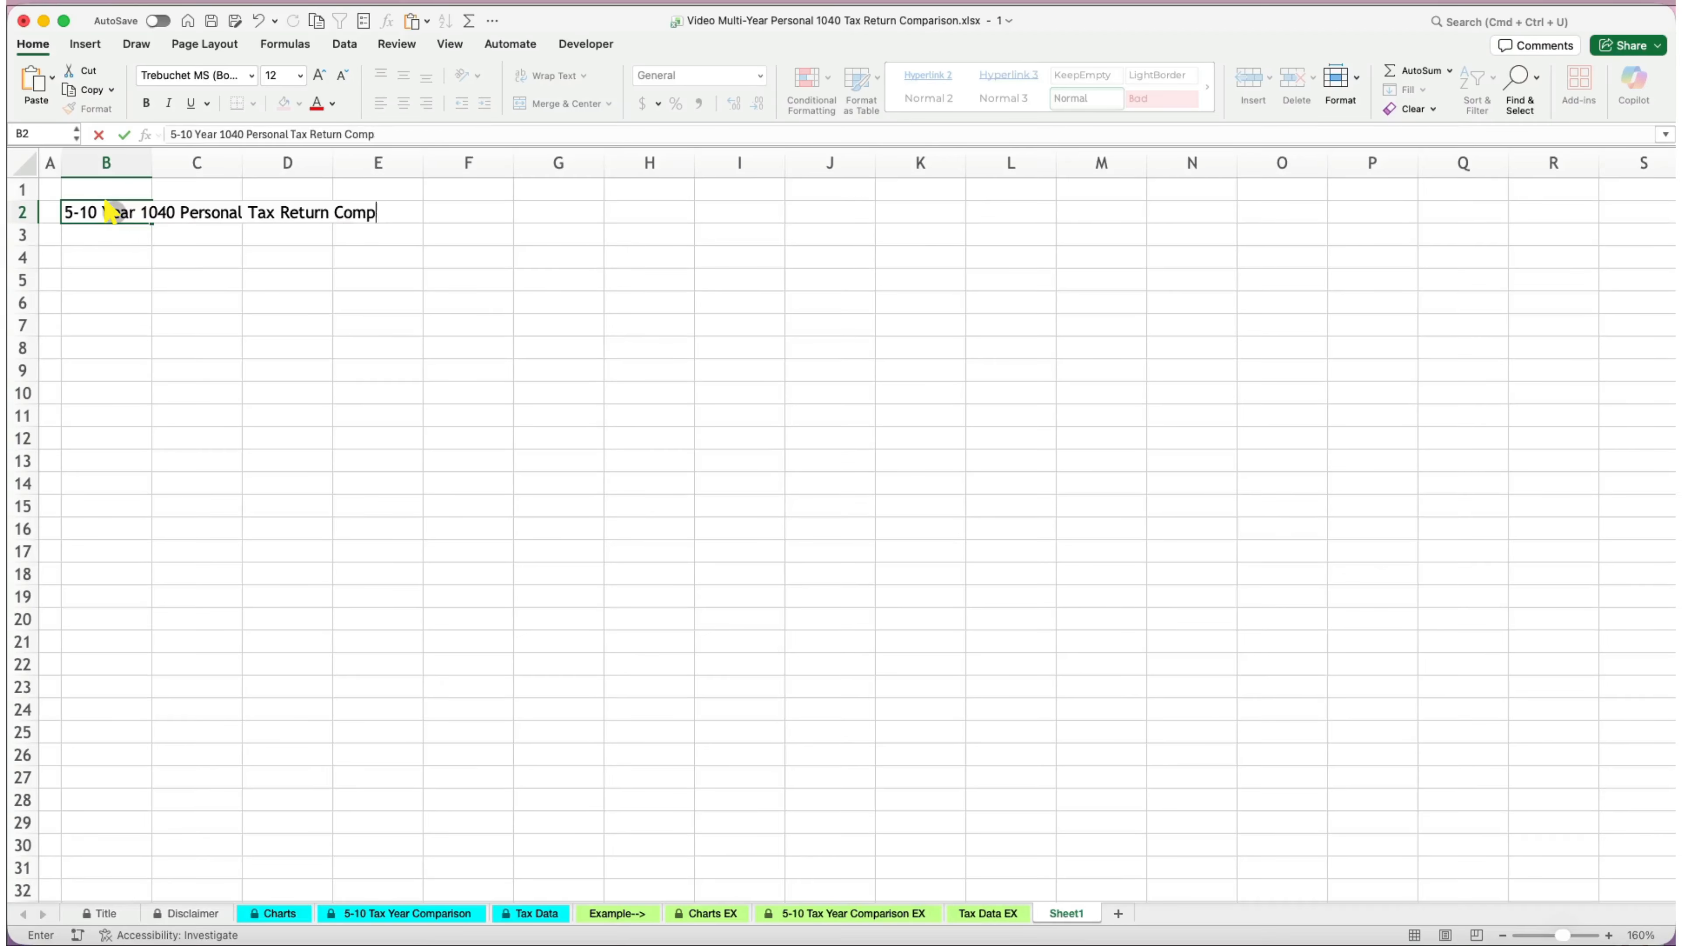
pyautogui.write('son')
pyautogui.press('Return')
# Enter the heading "1040 Line Items" in B4.
pyautogui.press('Return')
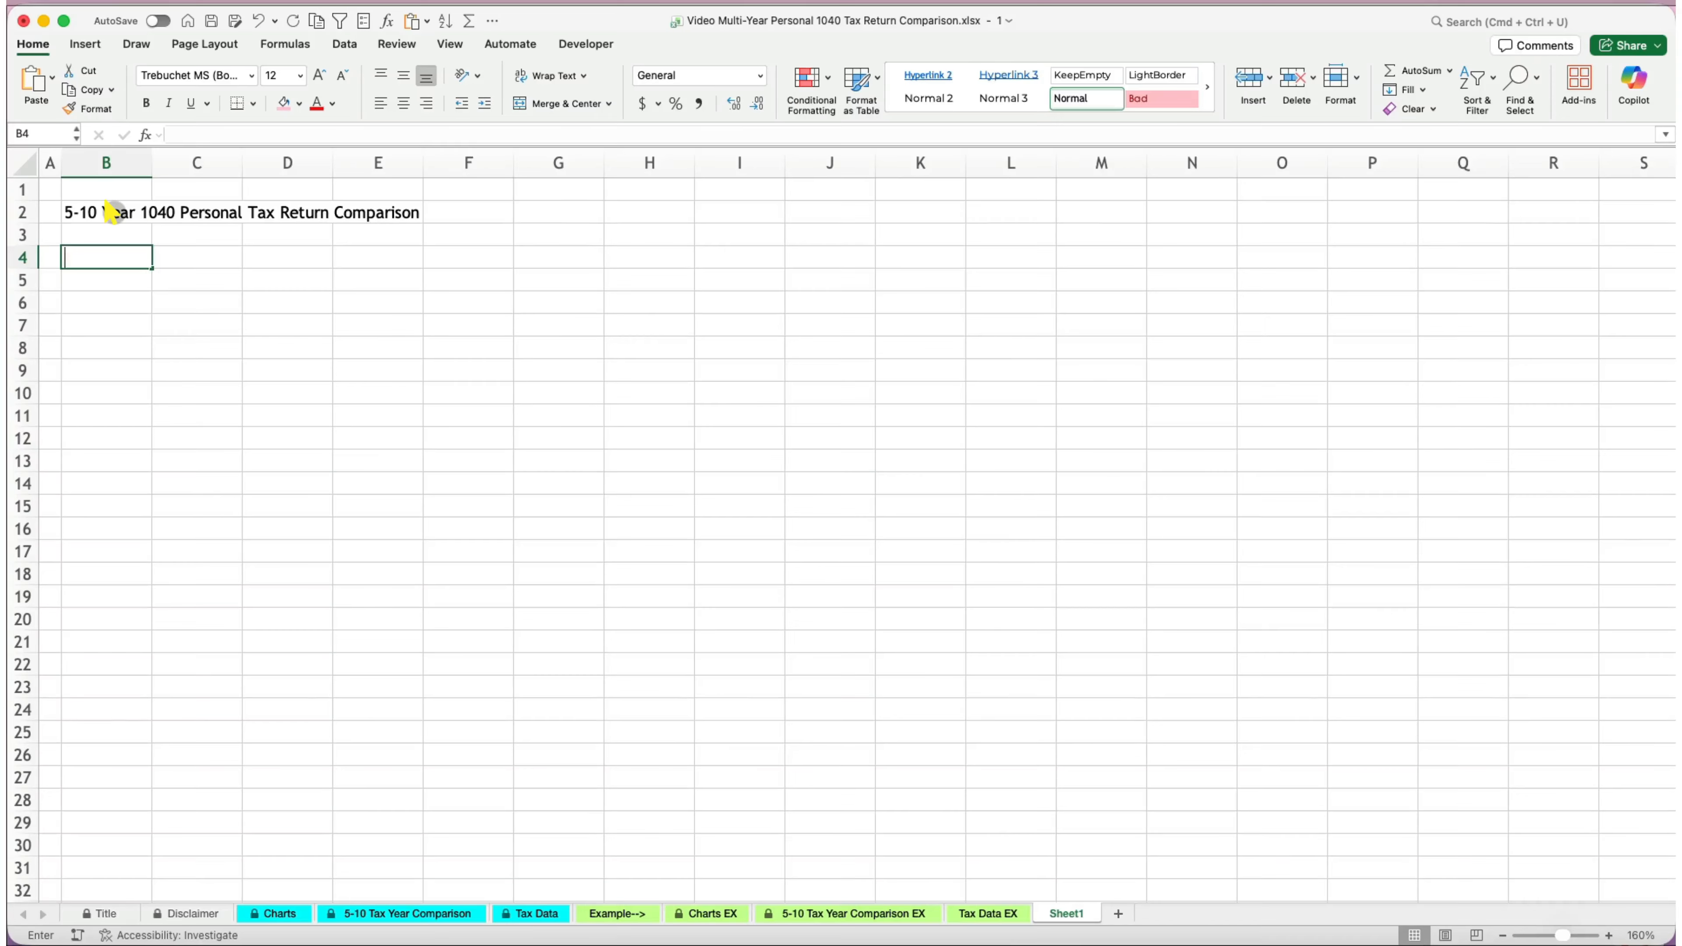
pyautogui.write('1040 Line Items')
pyautogui.press('Return')
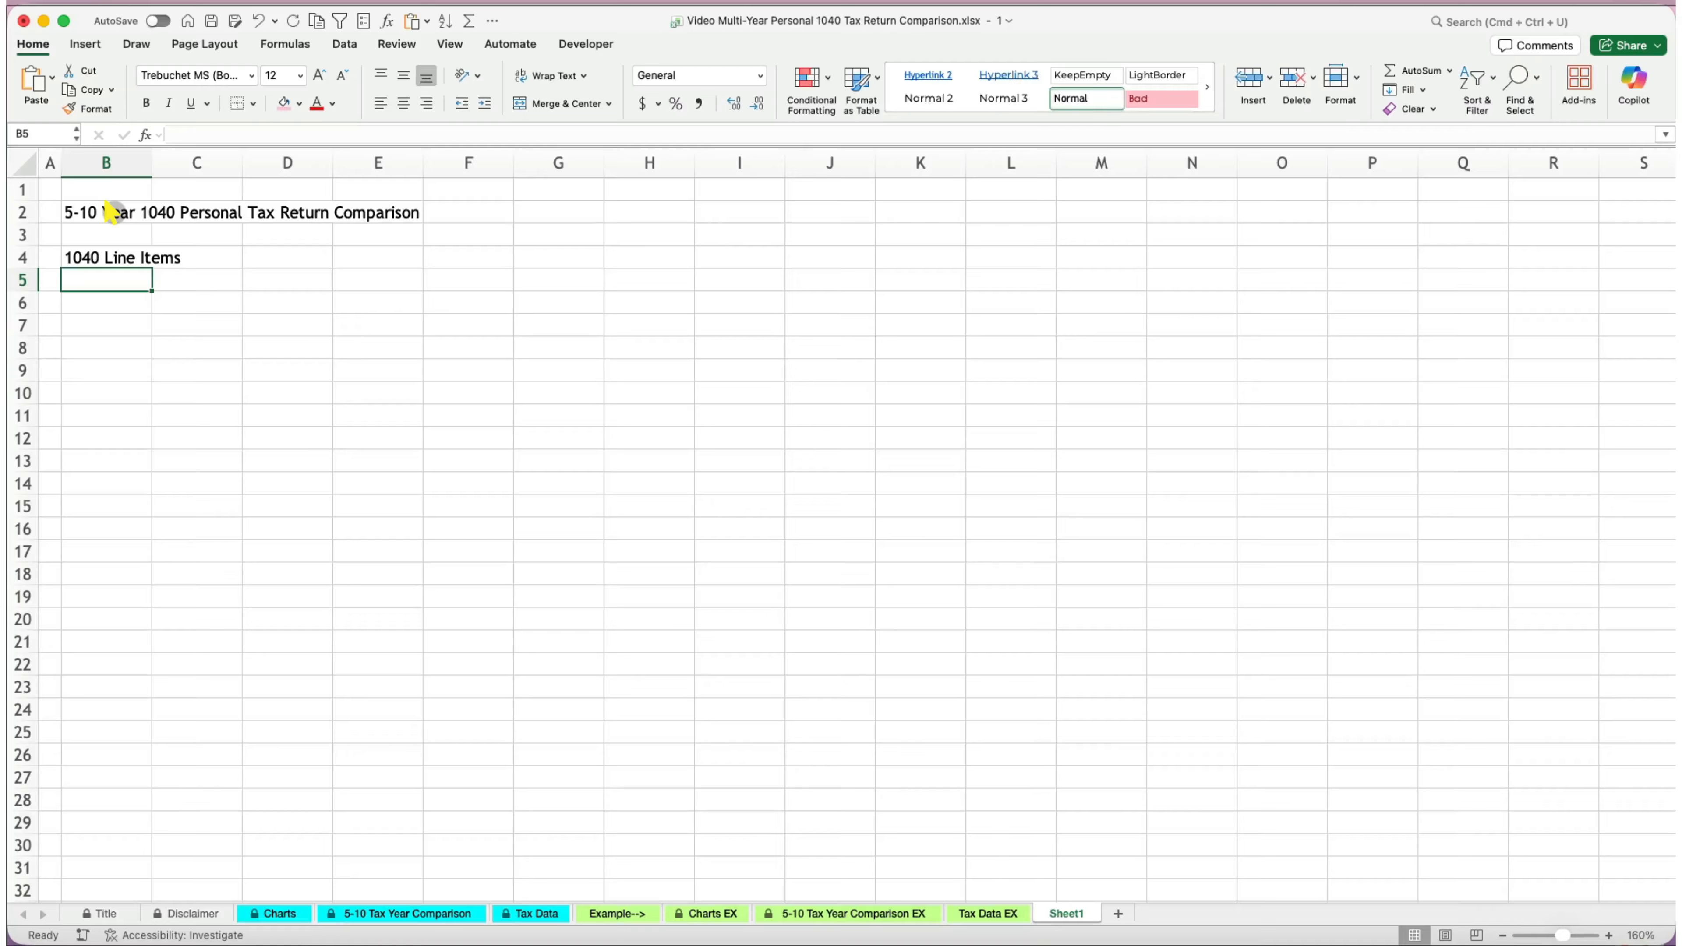
# Enter 2025 in C4 and 2024 in D4, and extend the descending year series across row 4 to 2015 in M4.
pyautogui.click(213, 258)
pyautogui.write('2025')
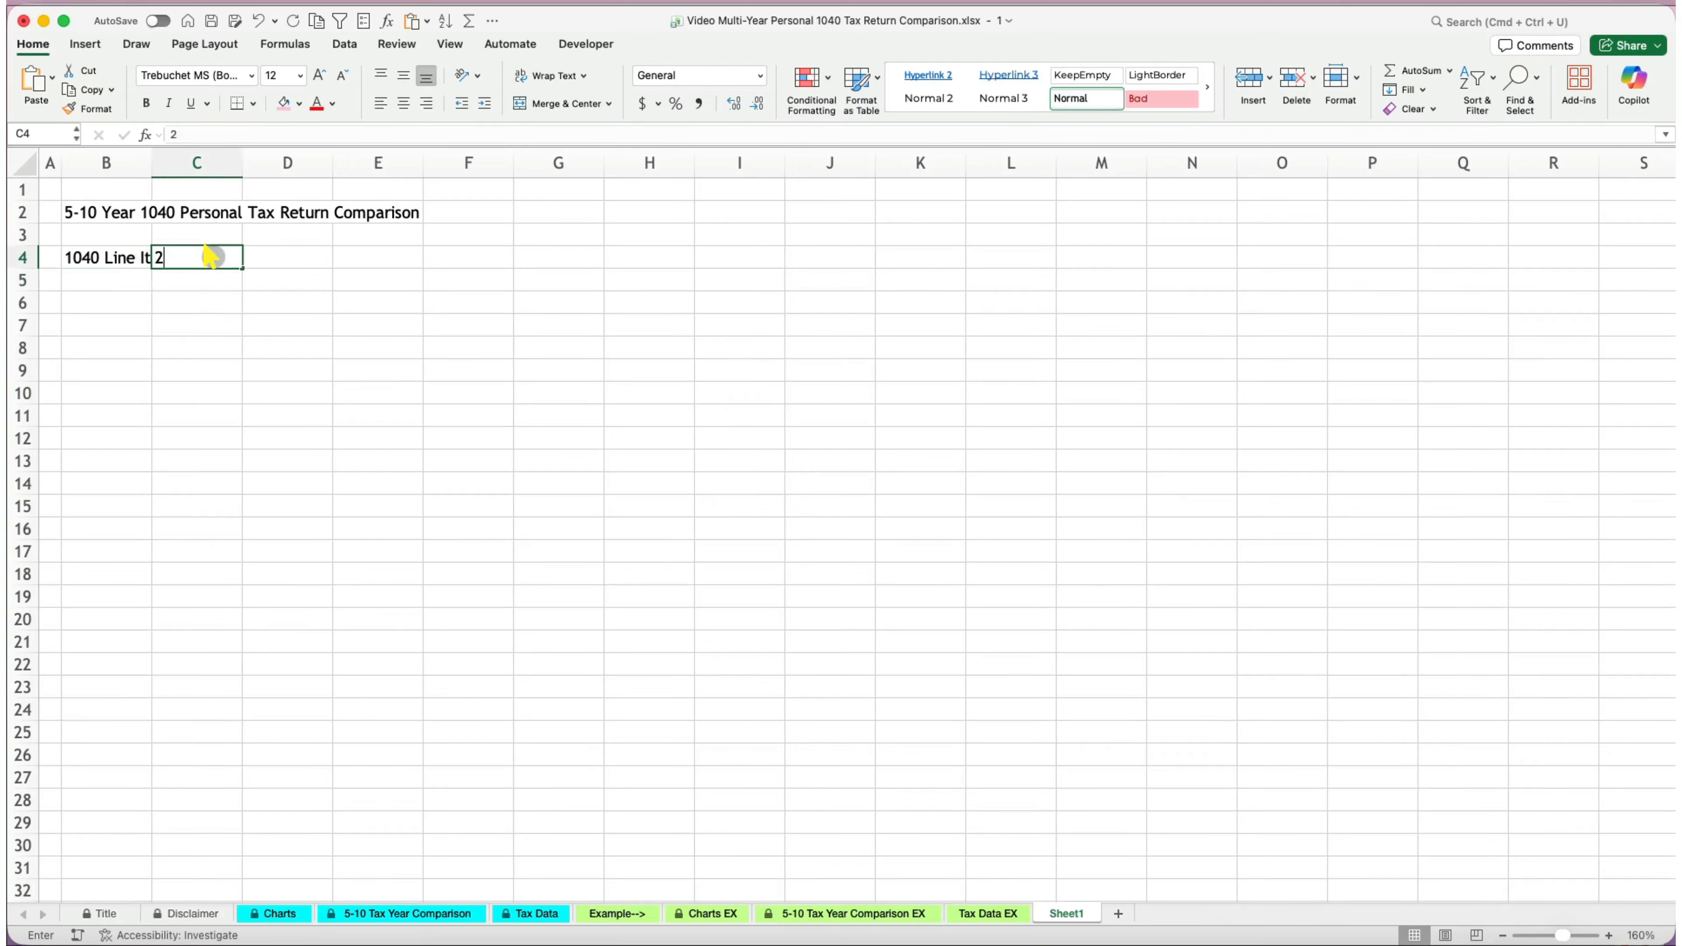
pyautogui.press('Return')
pyautogui.press('Up')
pyautogui.press('Right')
pyautogui.write('2024')
pyautogui.press('Return')
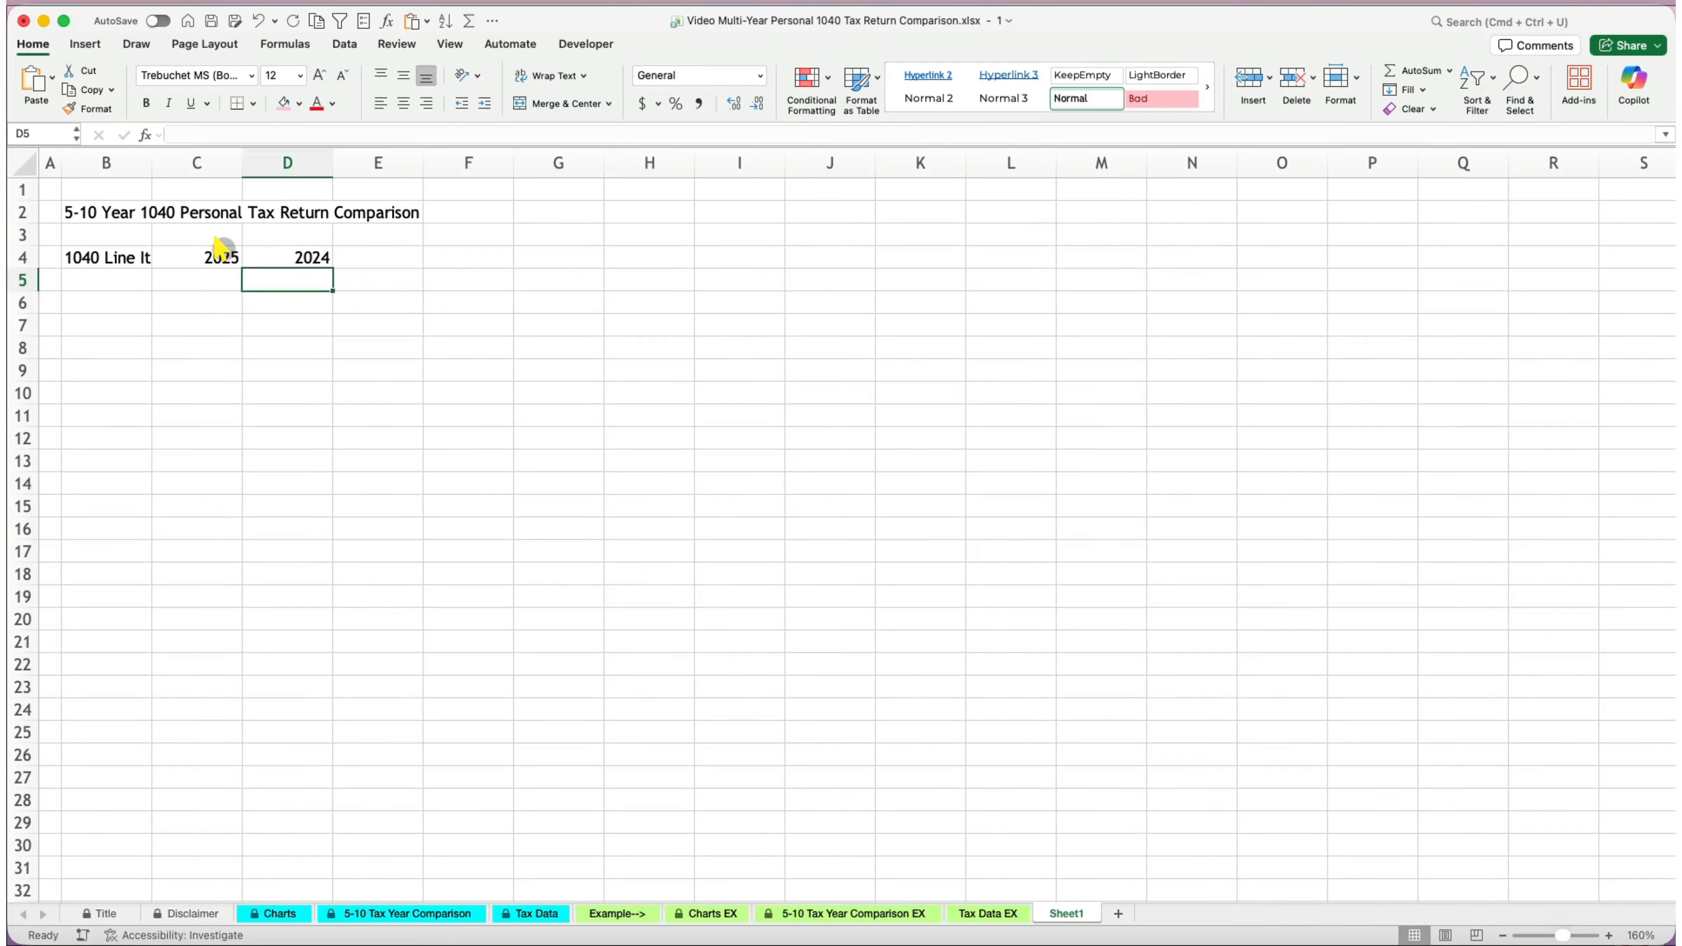
pyautogui.moveTo(219, 255); pyautogui.dragTo(1115, 265)
pyautogui.click(626, 314)
# Change the font of the entire sheet to Montserrat.
pyautogui.click(25, 163)
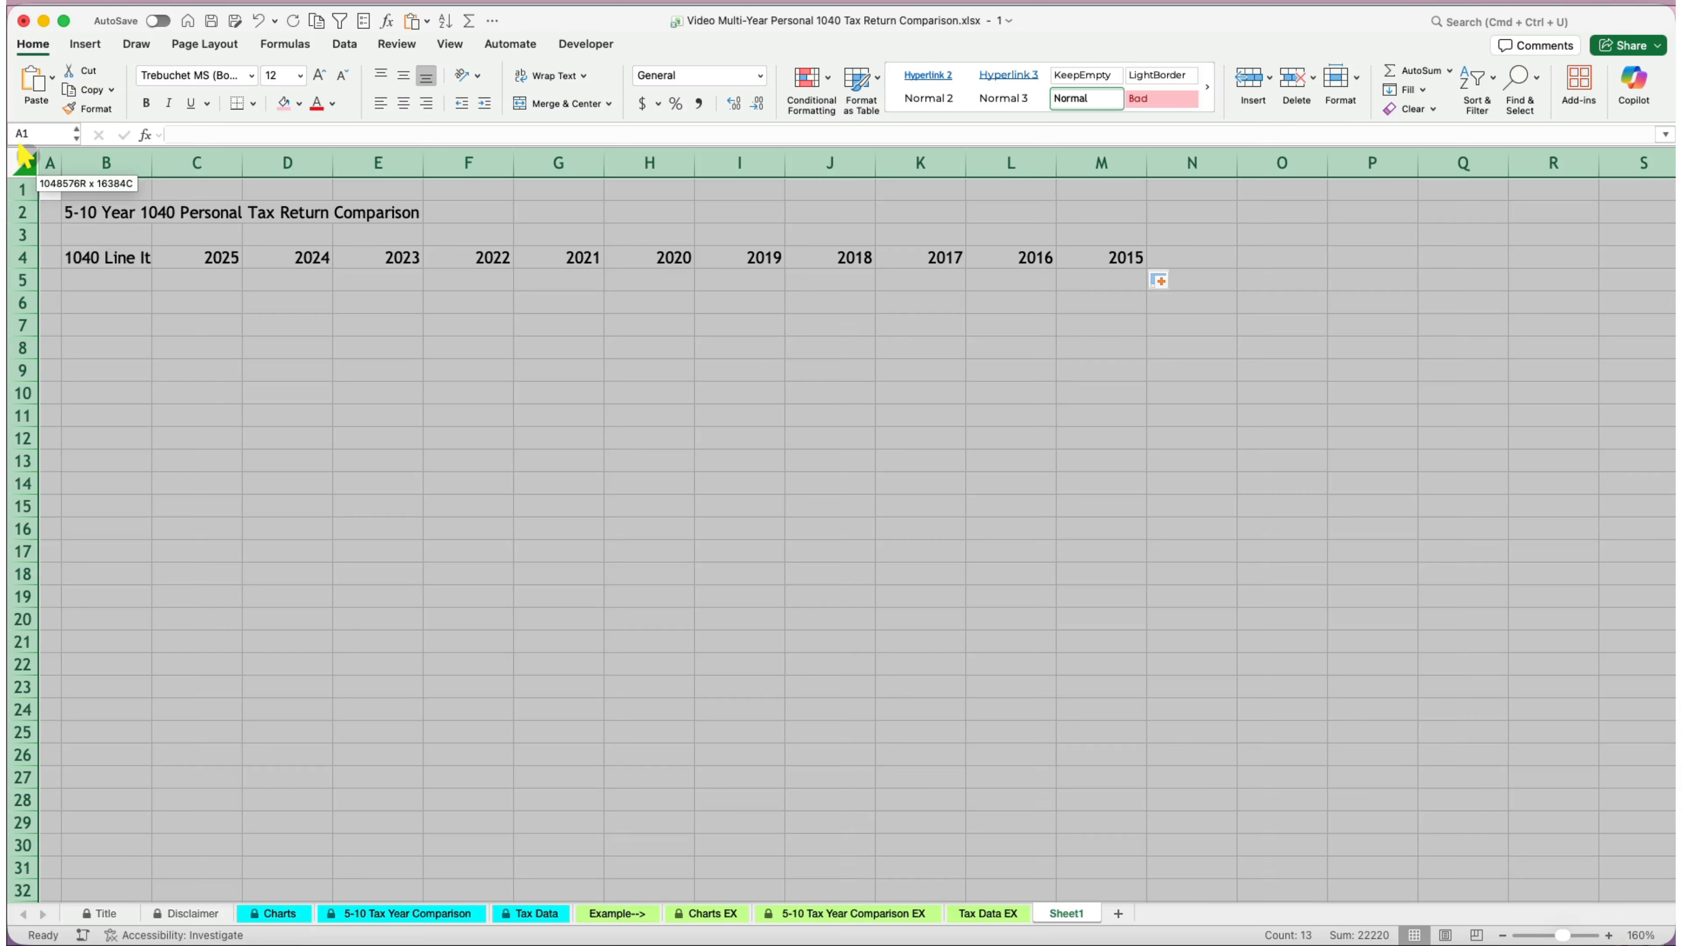
pyautogui.click(251, 75)
pyautogui.moveTo(397, 257)
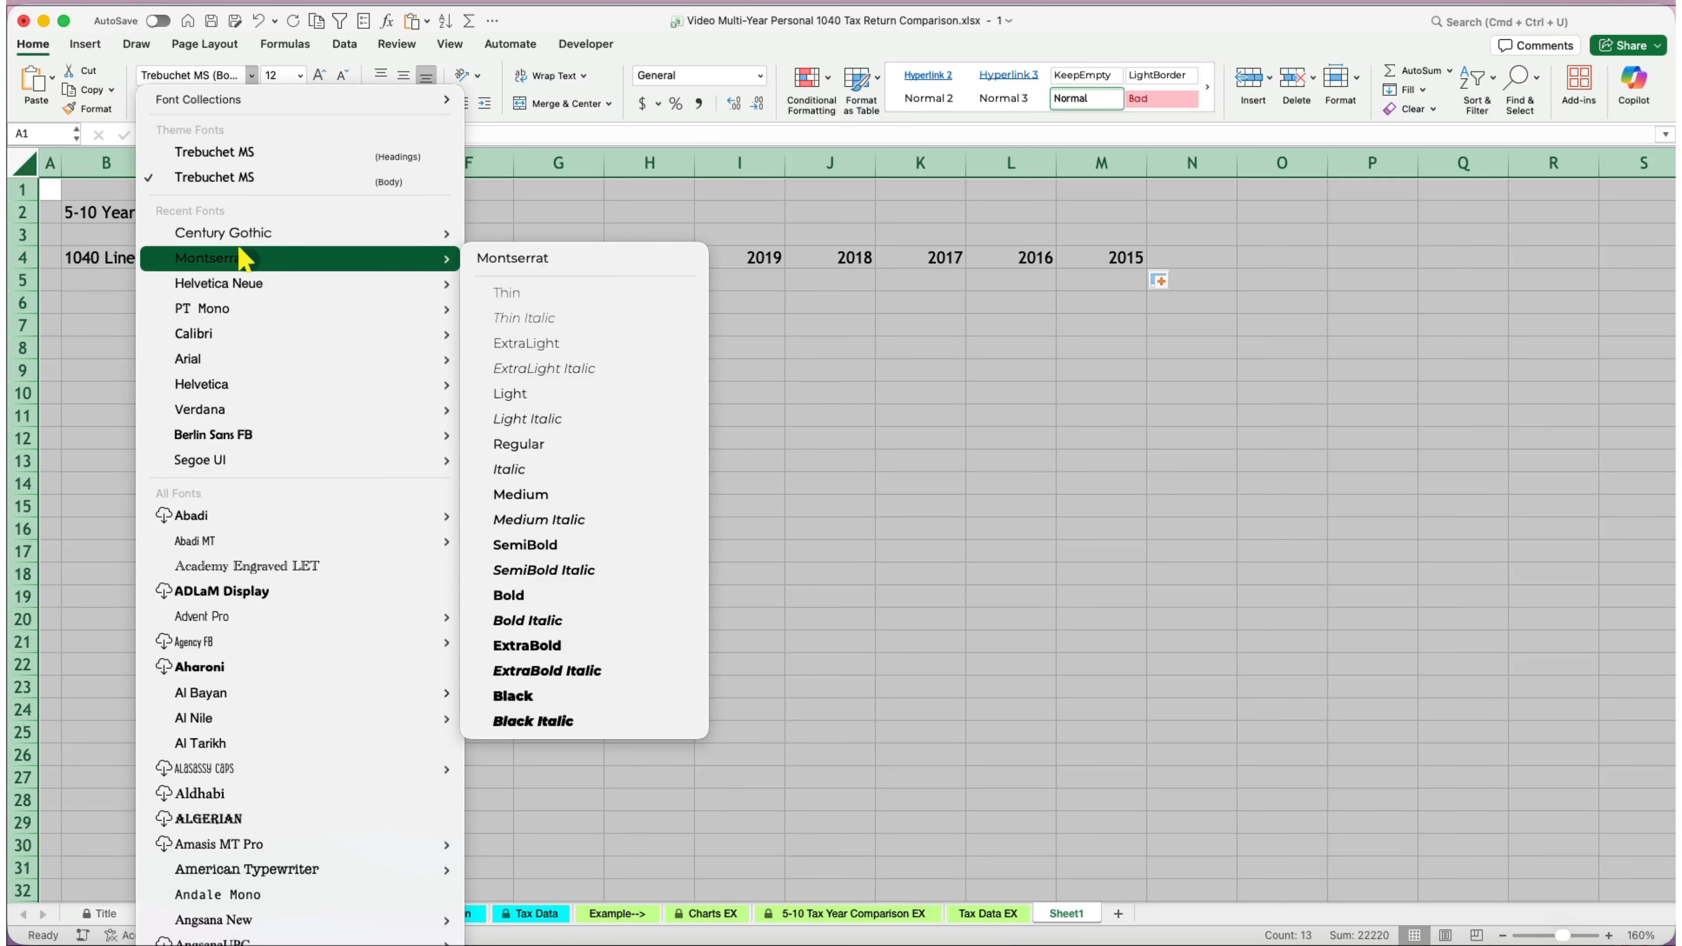
pyautogui.click(490, 258)
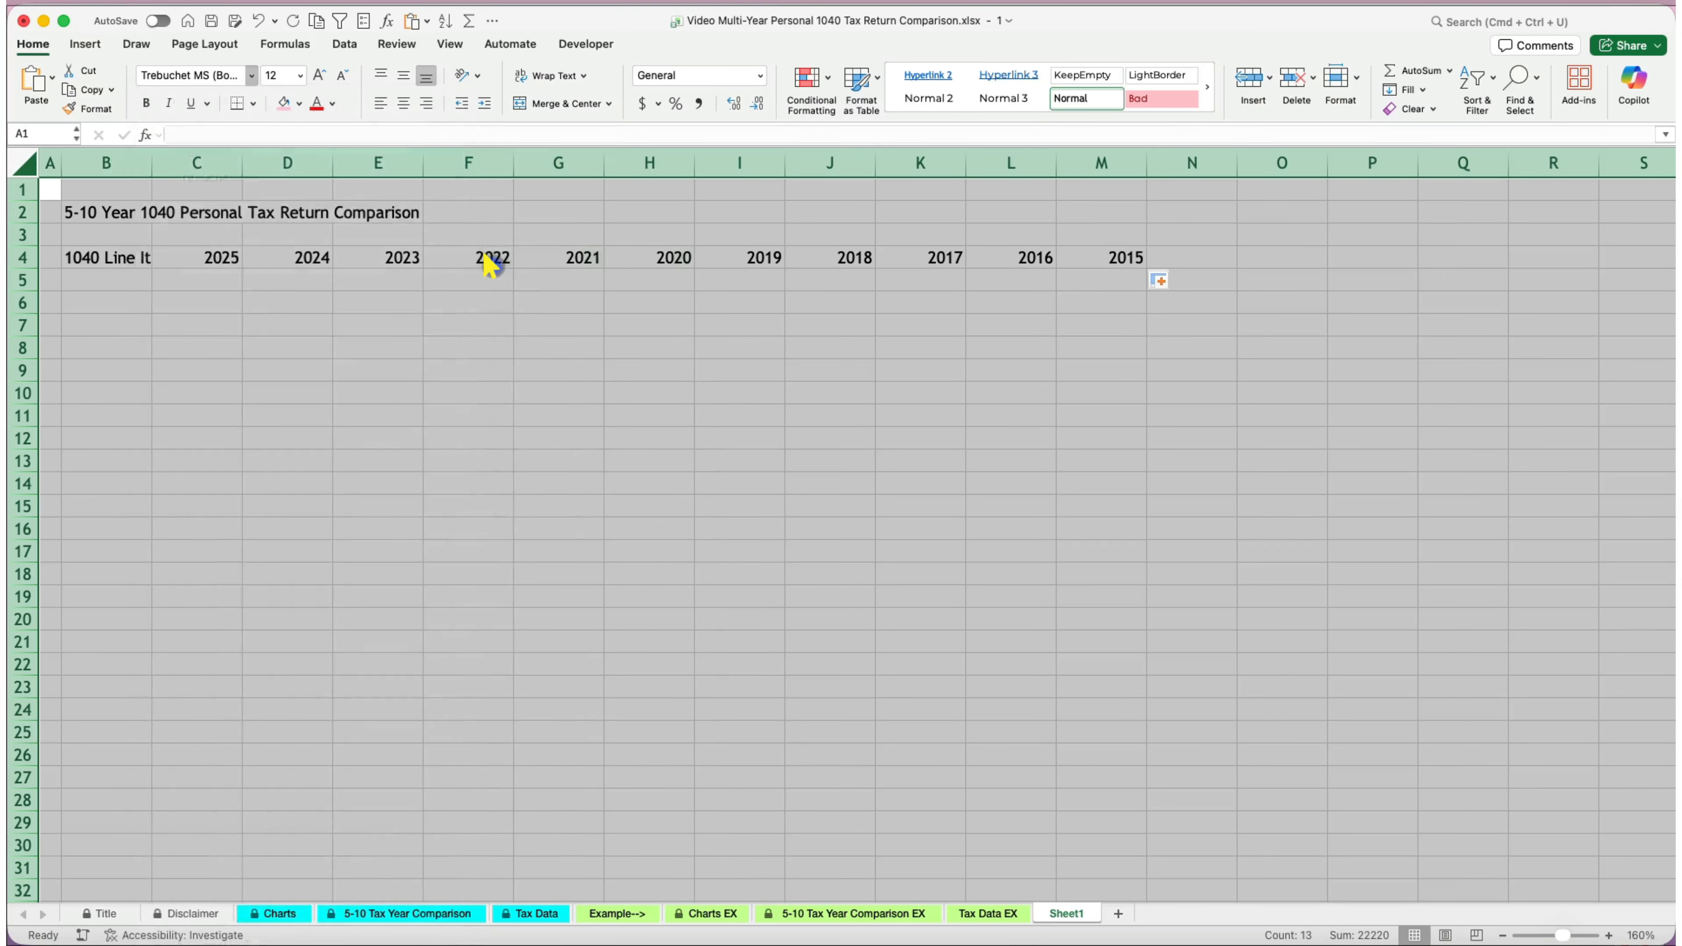
pyautogui.click(437, 310)
# Resize column B to about two and a half times the width of a year column.
pyautogui.doubleClick(152, 164)
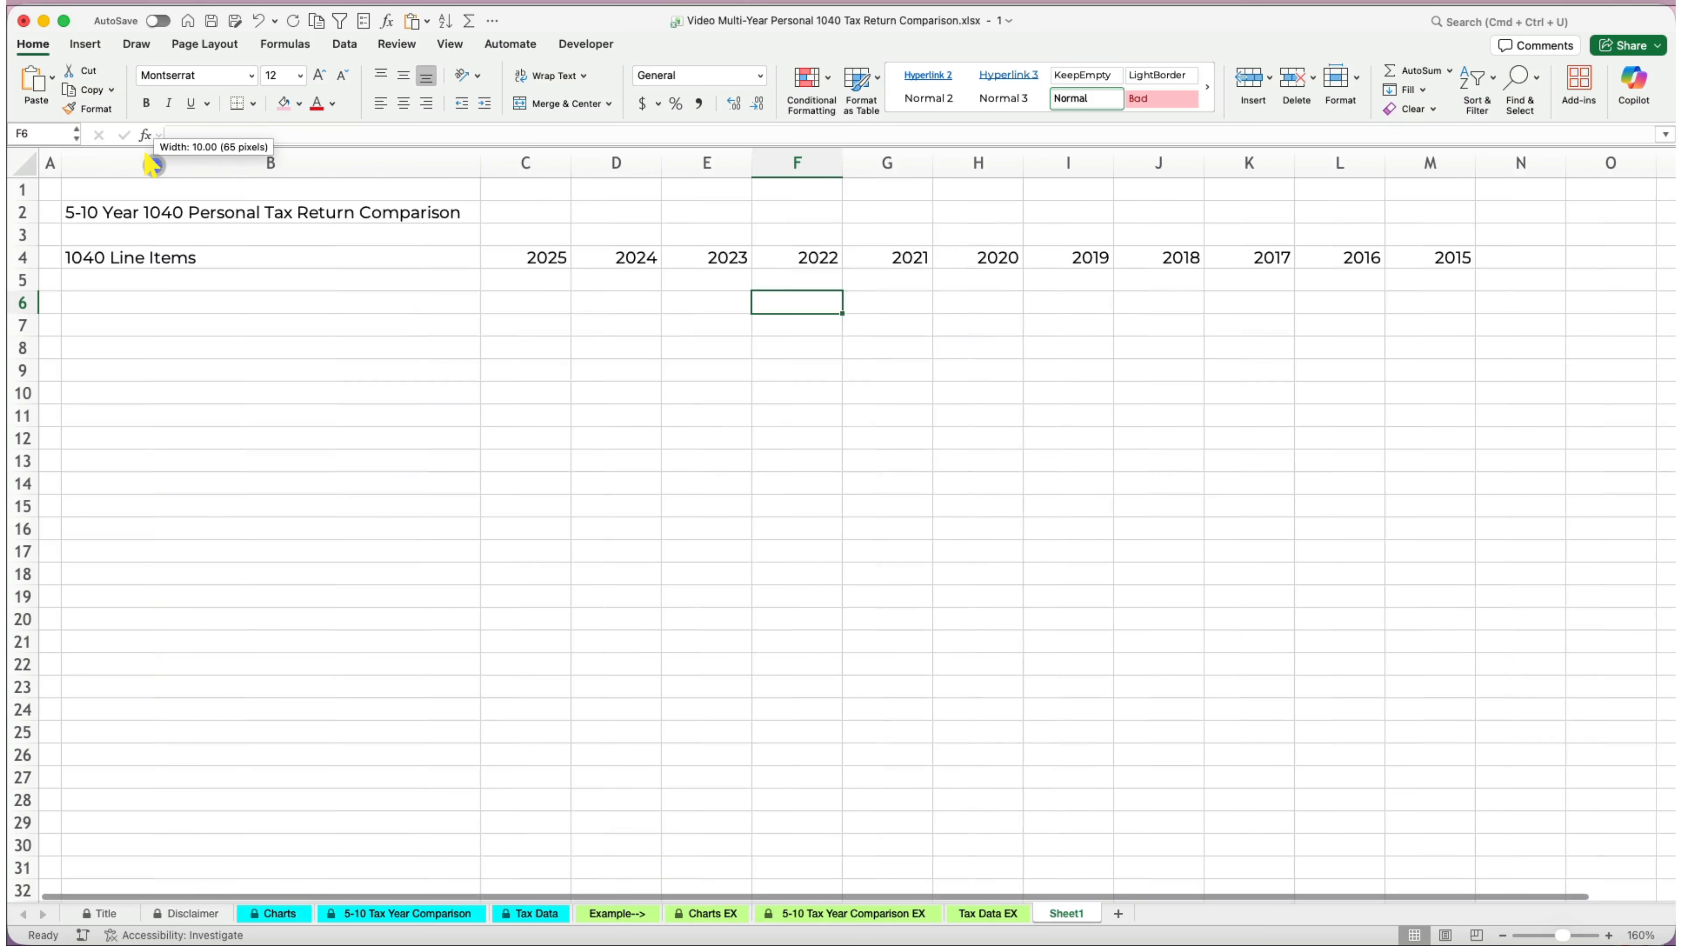
pyautogui.moveTo(481, 162); pyautogui.dragTo(296, 169)
pyautogui.click(194, 420)
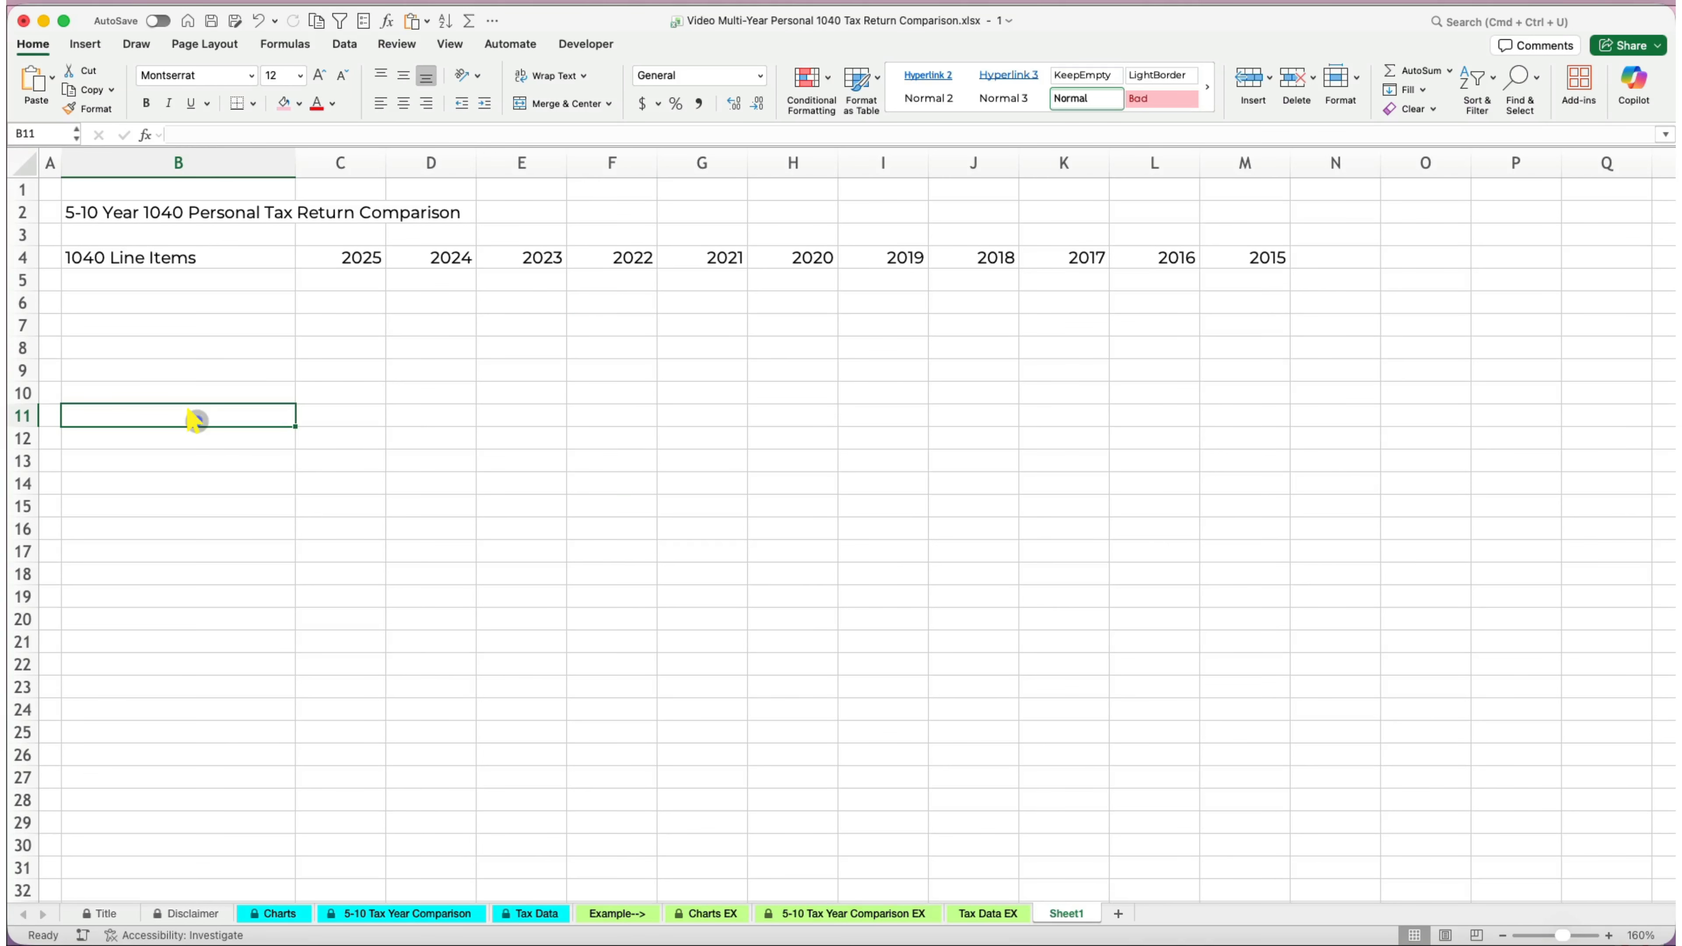
# Merge and center the title across B2:M2.
pyautogui.moveTo(167, 218); pyautogui.dragTo(1221, 213)
pyautogui.click(561, 103)
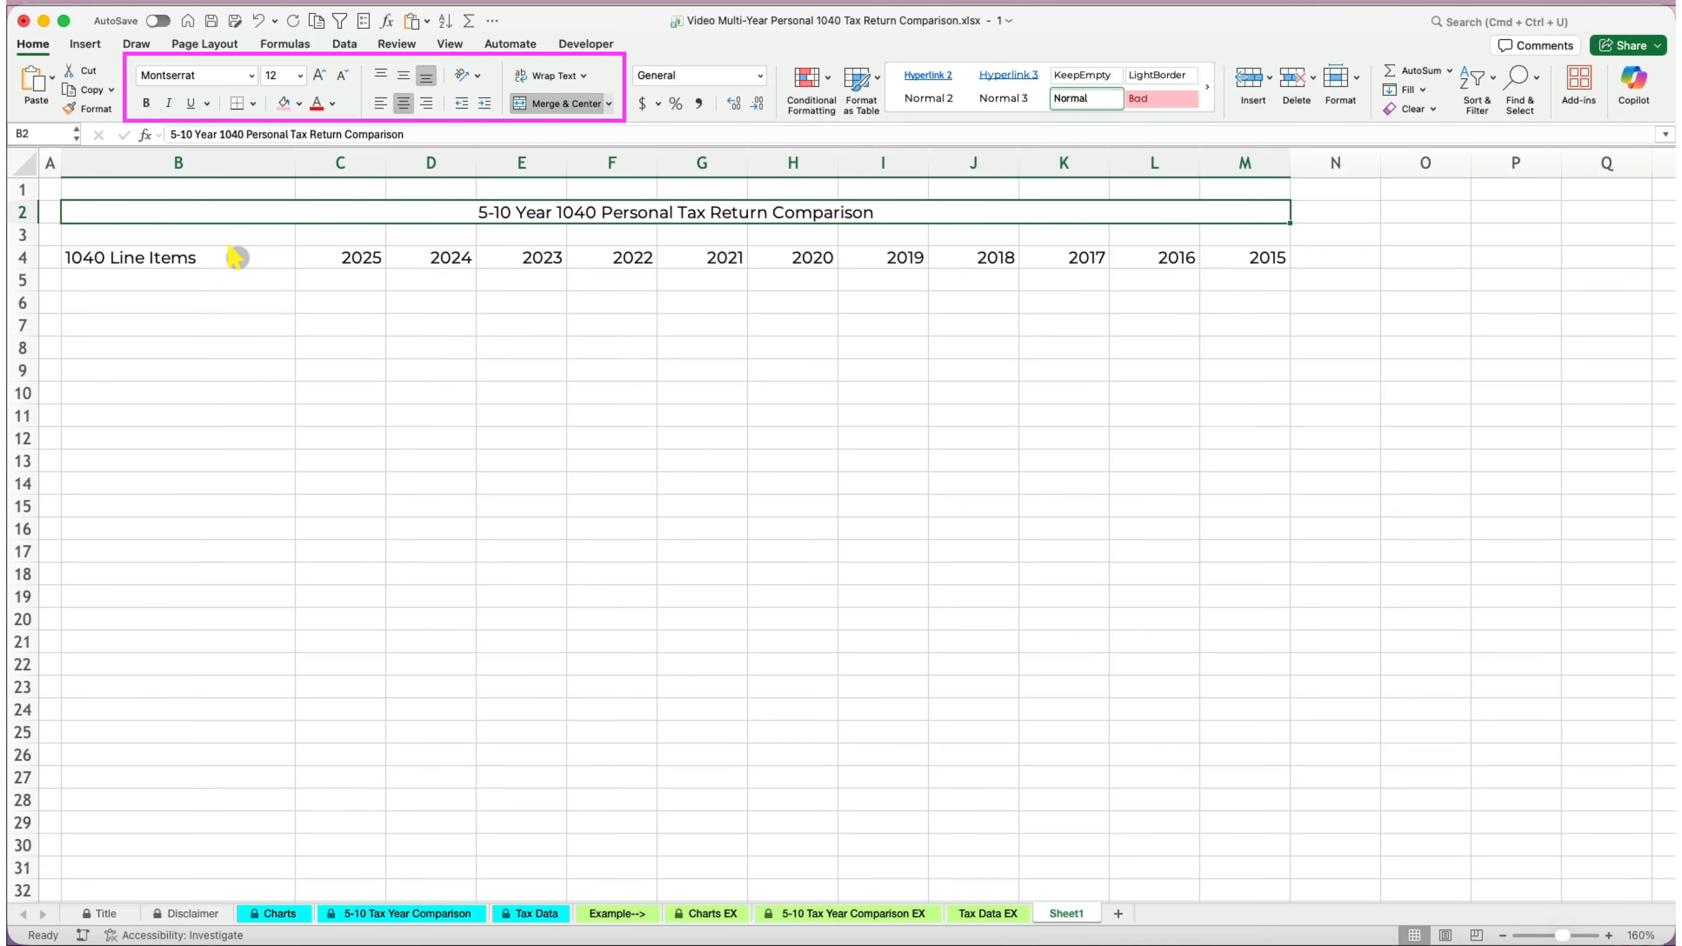
pyautogui.moveTo(235, 257); pyautogui.dragTo(1255, 256)
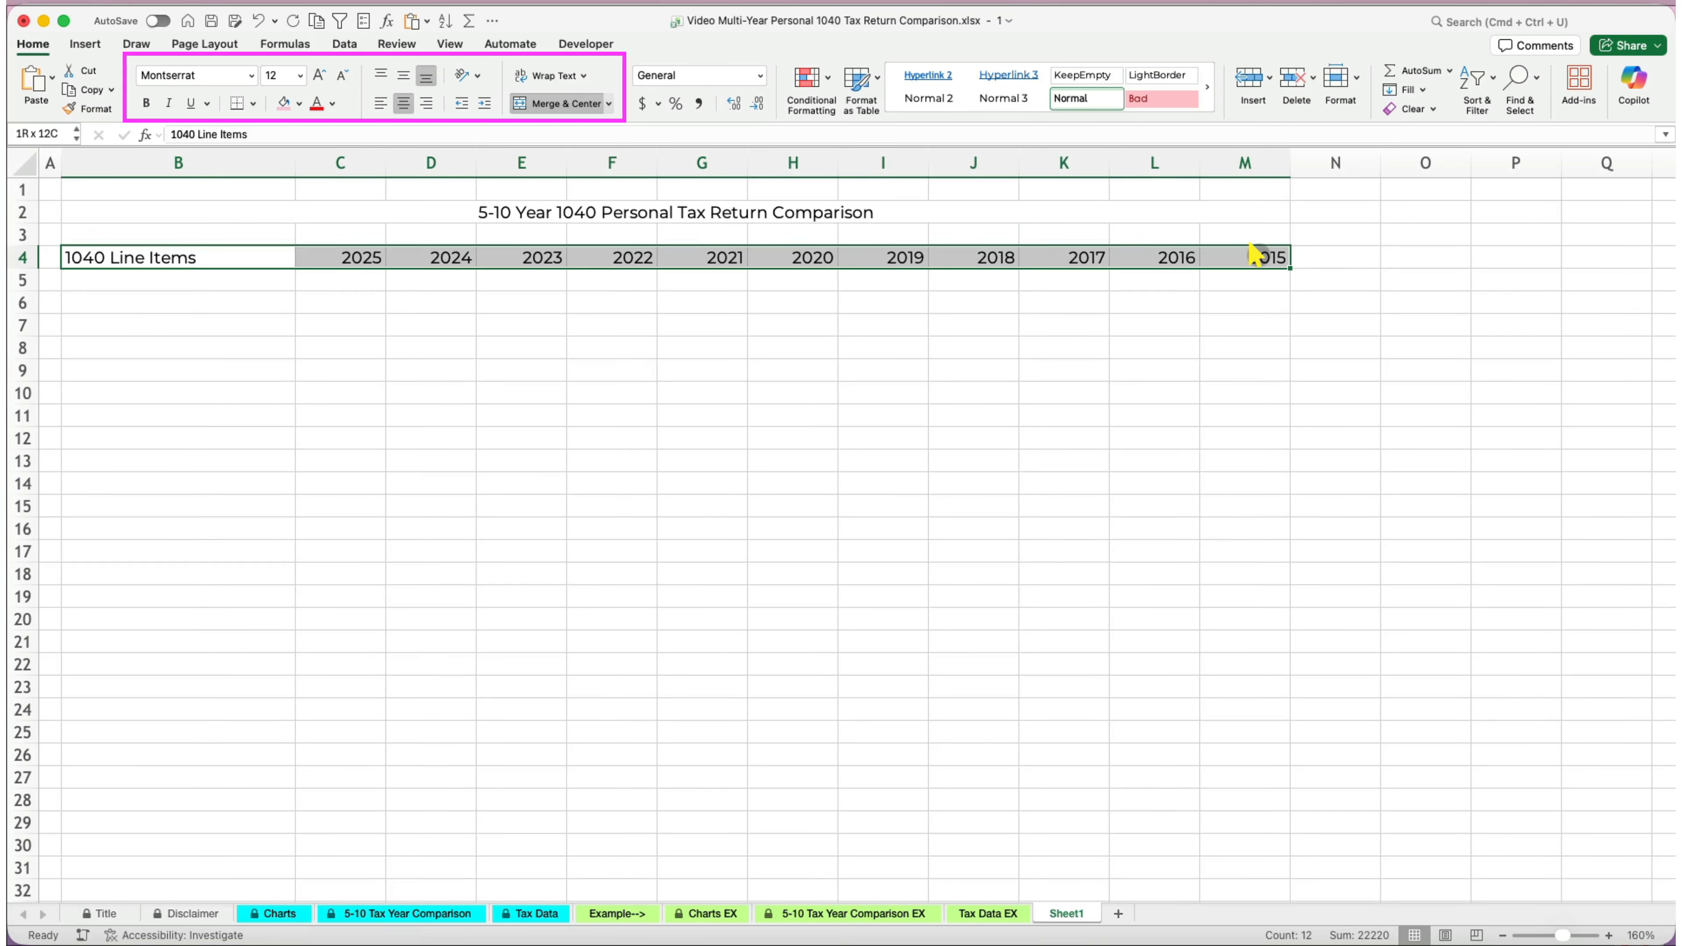
pyautogui.click(915, 366)
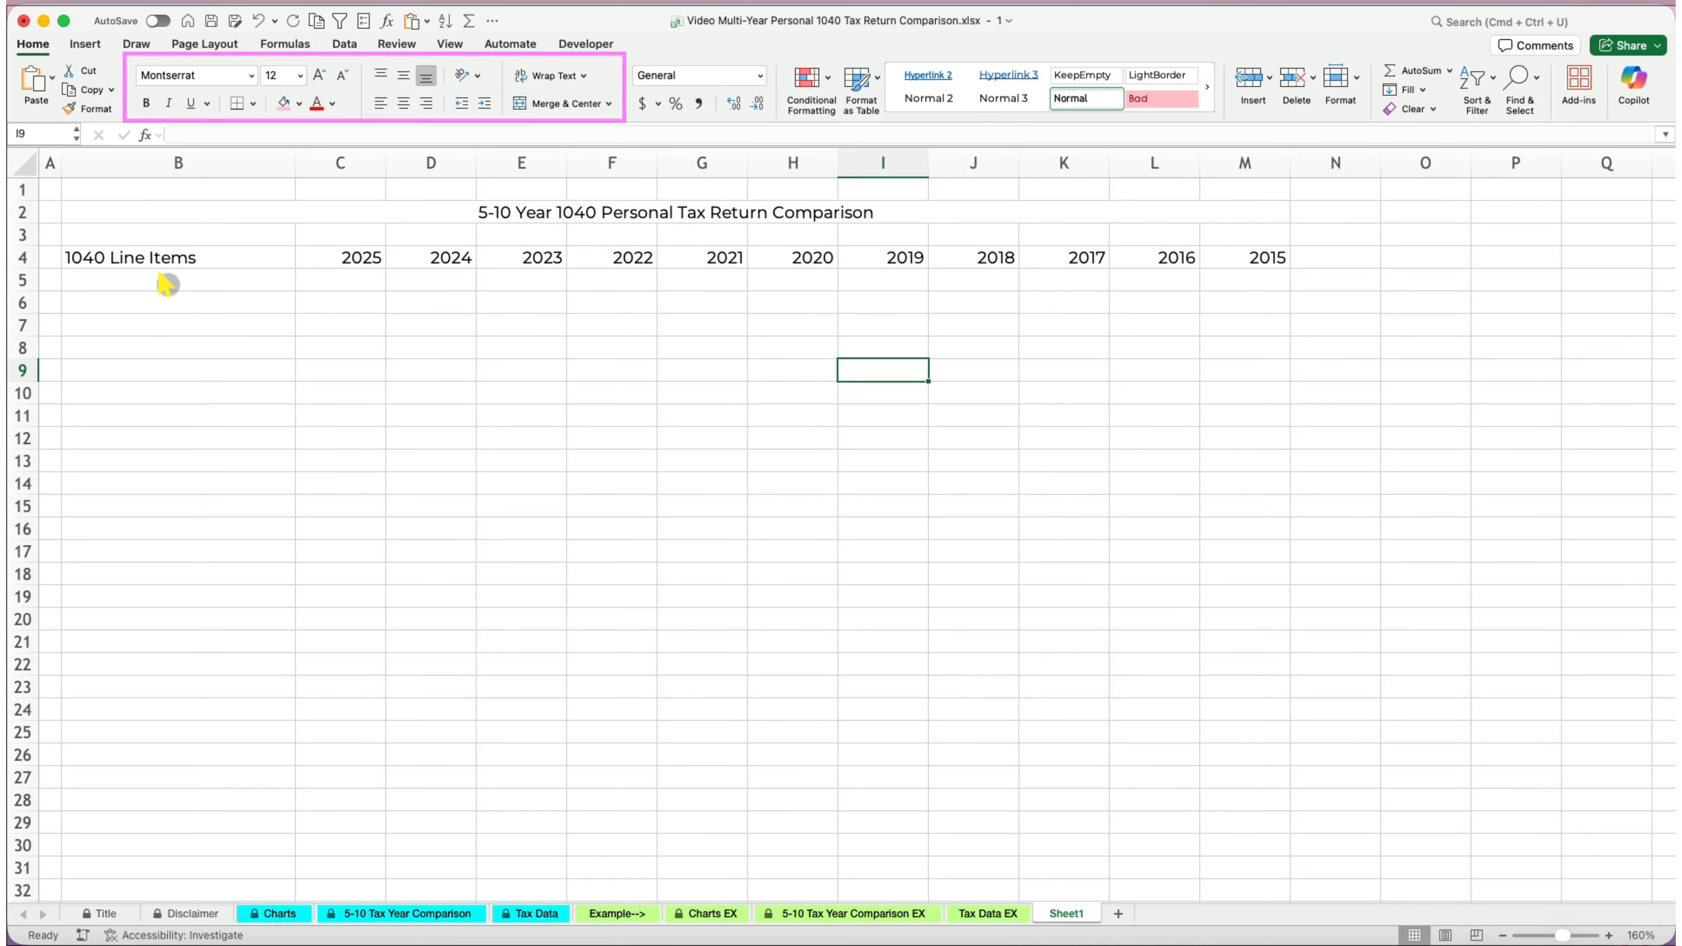
# Label B5:B10 Wages from W-2 Box 1, Taxable Interest, Ordinary Dividends, Taxable Pensions & Annuities, Taxable Social Security, and Capital Gain or (Loss).
pyautogui.click(166, 284)
pyautogui.write('Wages from W-2 Box 1')
pyautogui.press('Return')
pyautogui.write('Taxable Interest')
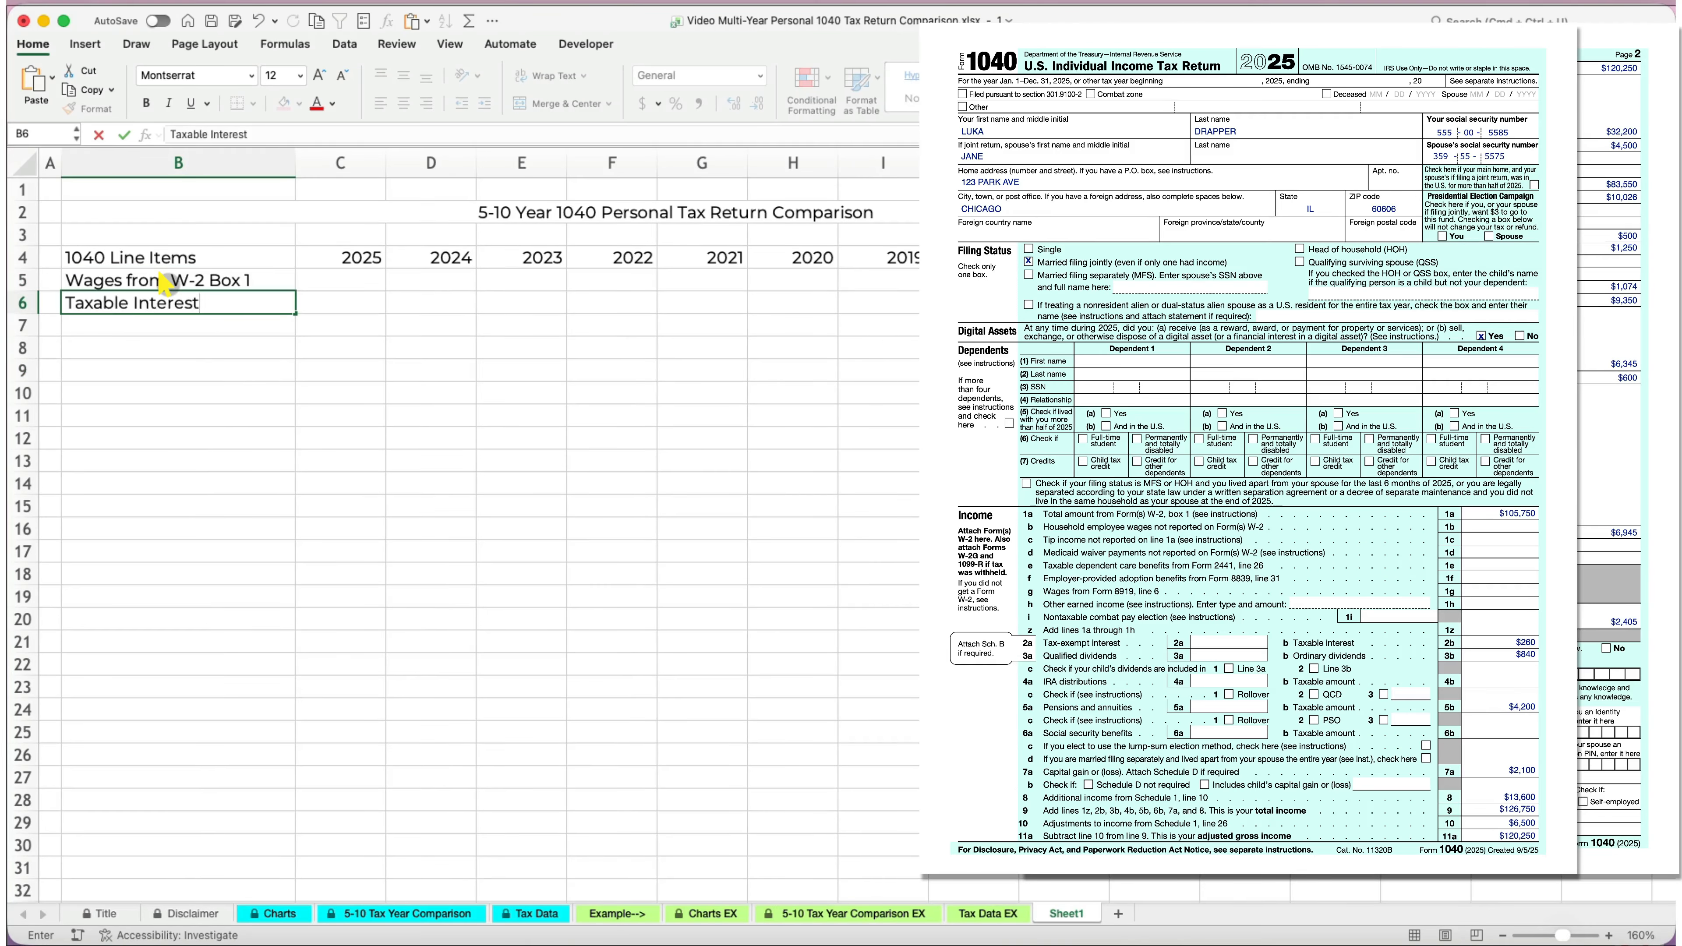
pyautogui.press('Return')
pyautogui.write('Ordinary Dividends')
pyautogui.press('Return')
pyautogui.write('Taxable Pensions & Annuities')
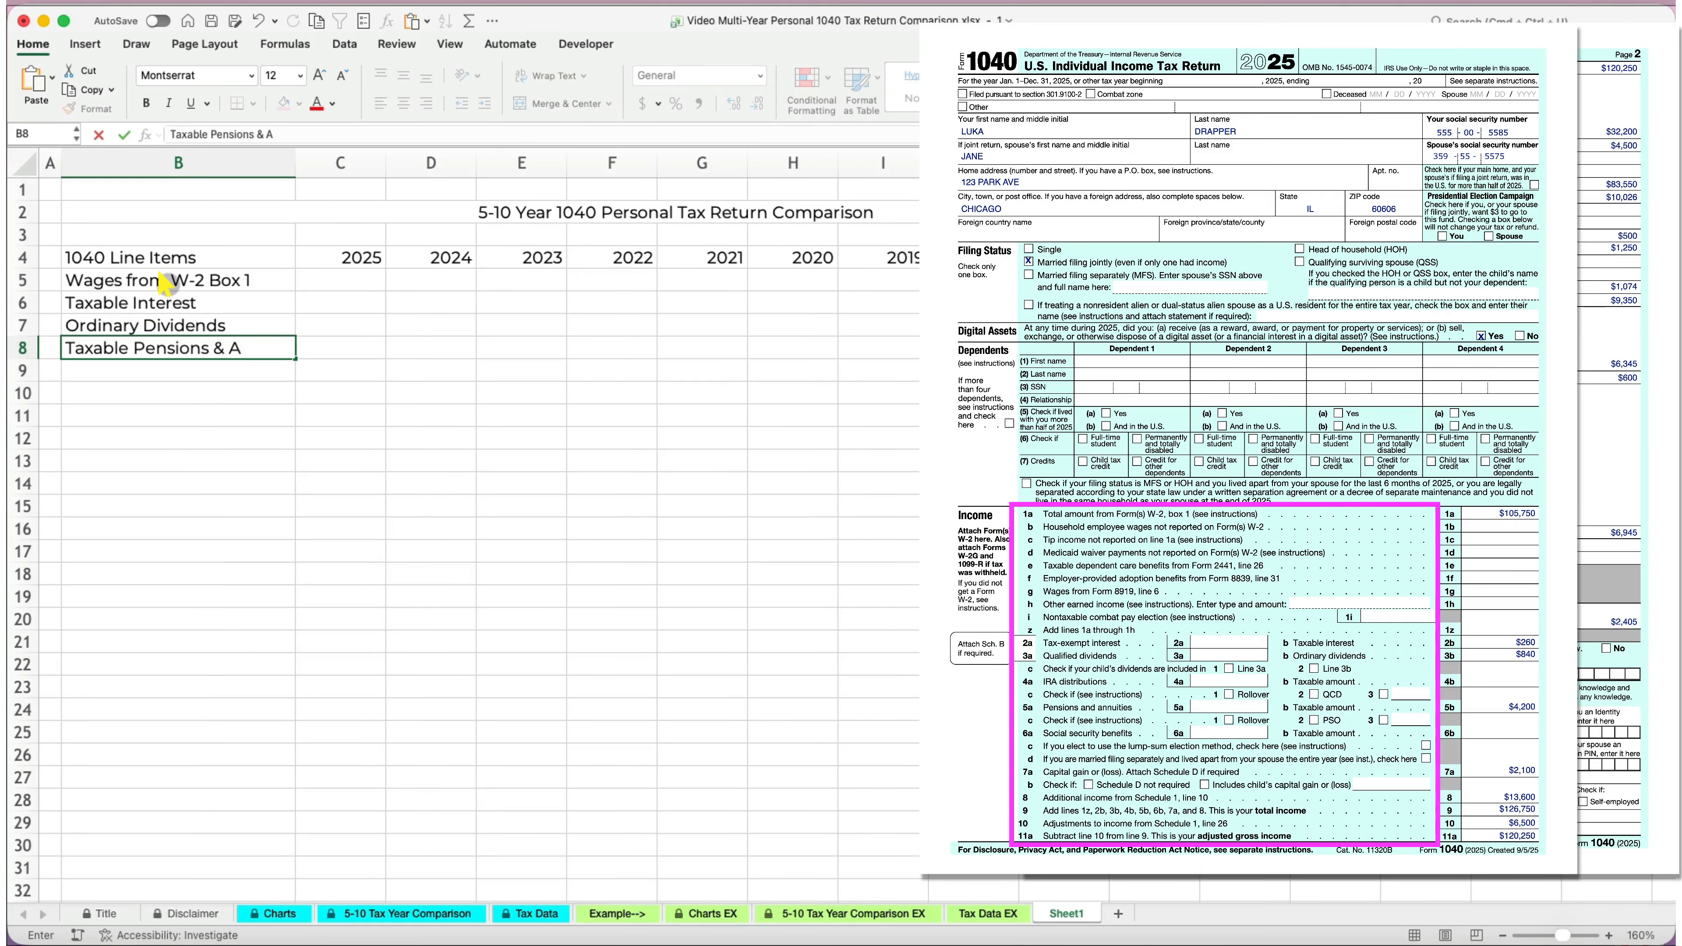
pyautogui.press('Return')
pyautogui.write('Taxable Social Security')
pyautogui.press('Return')
pyautogui.write('Capital Gain or (Loss)')
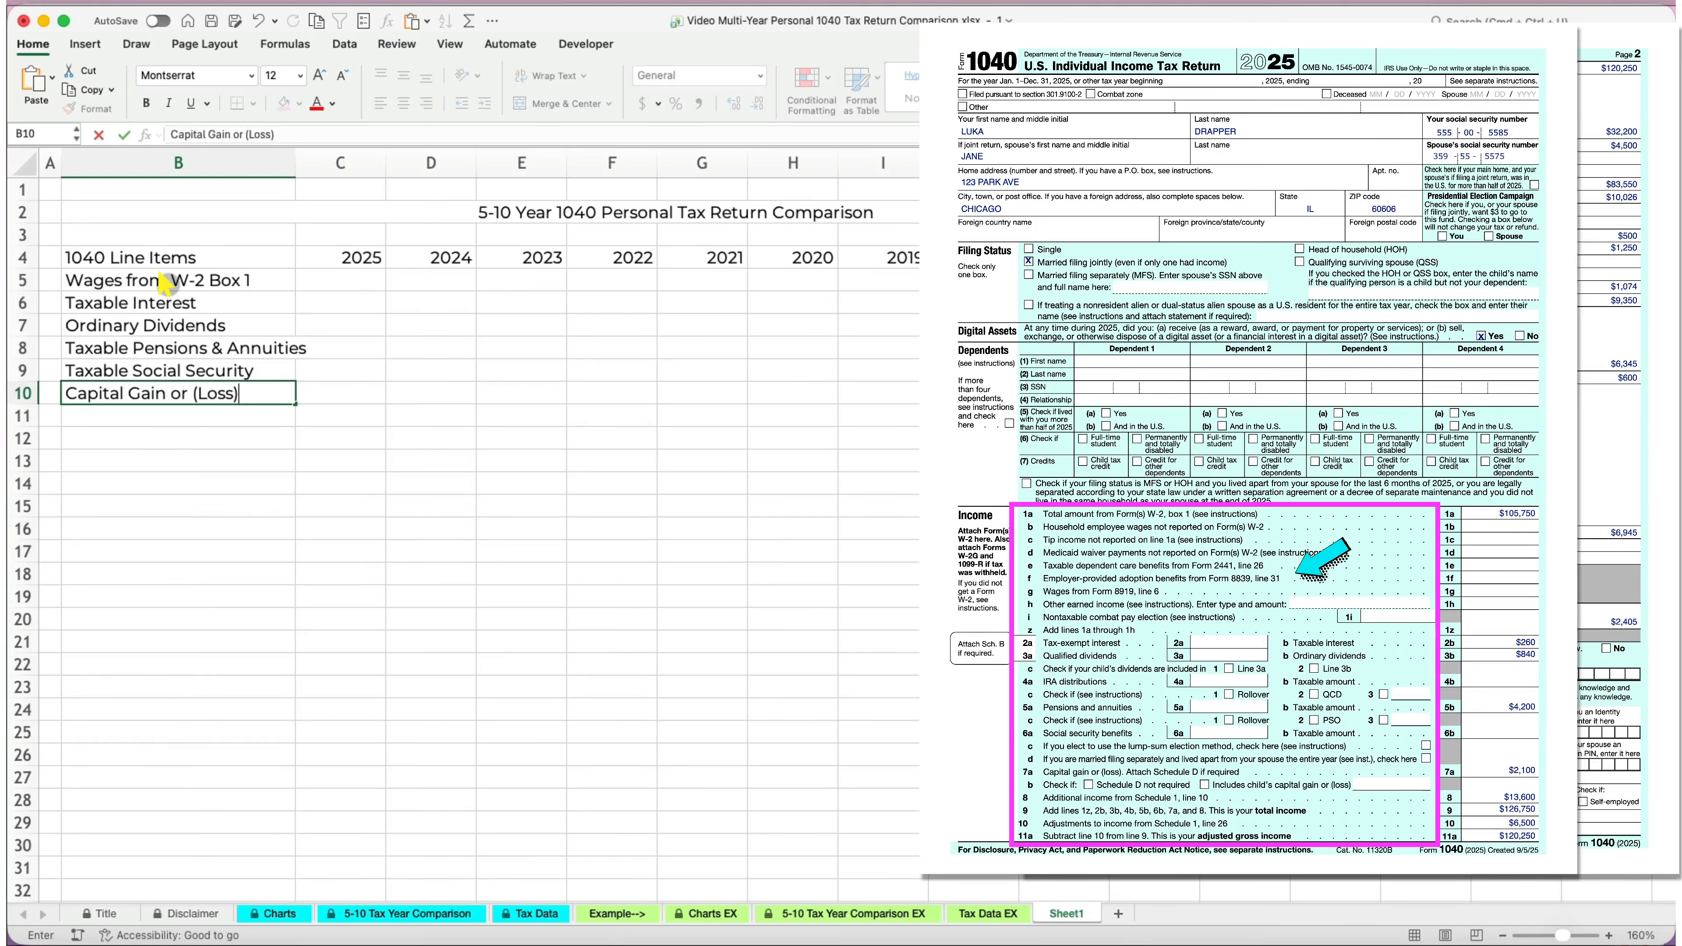
# Label B11:B14 Sch 1, Part I: Additions to Income, Total Income, Sch 1, Part II: Adjustments to Income (Deductions), and Adjusted Gross Income (AGI).
pyautogui.press('Return')
pyautogui.write('Sch 1, Part I: Additions to Income')
pyautogui.press('Return')
pyautogui.write('Total Income')
pyautogui.press('Return')
pyautogui.write('Sch 1, Part II: Adjustments to Income (Deductions)')
pyautogui.write(' Adjusted Gross Income (AGI) ')
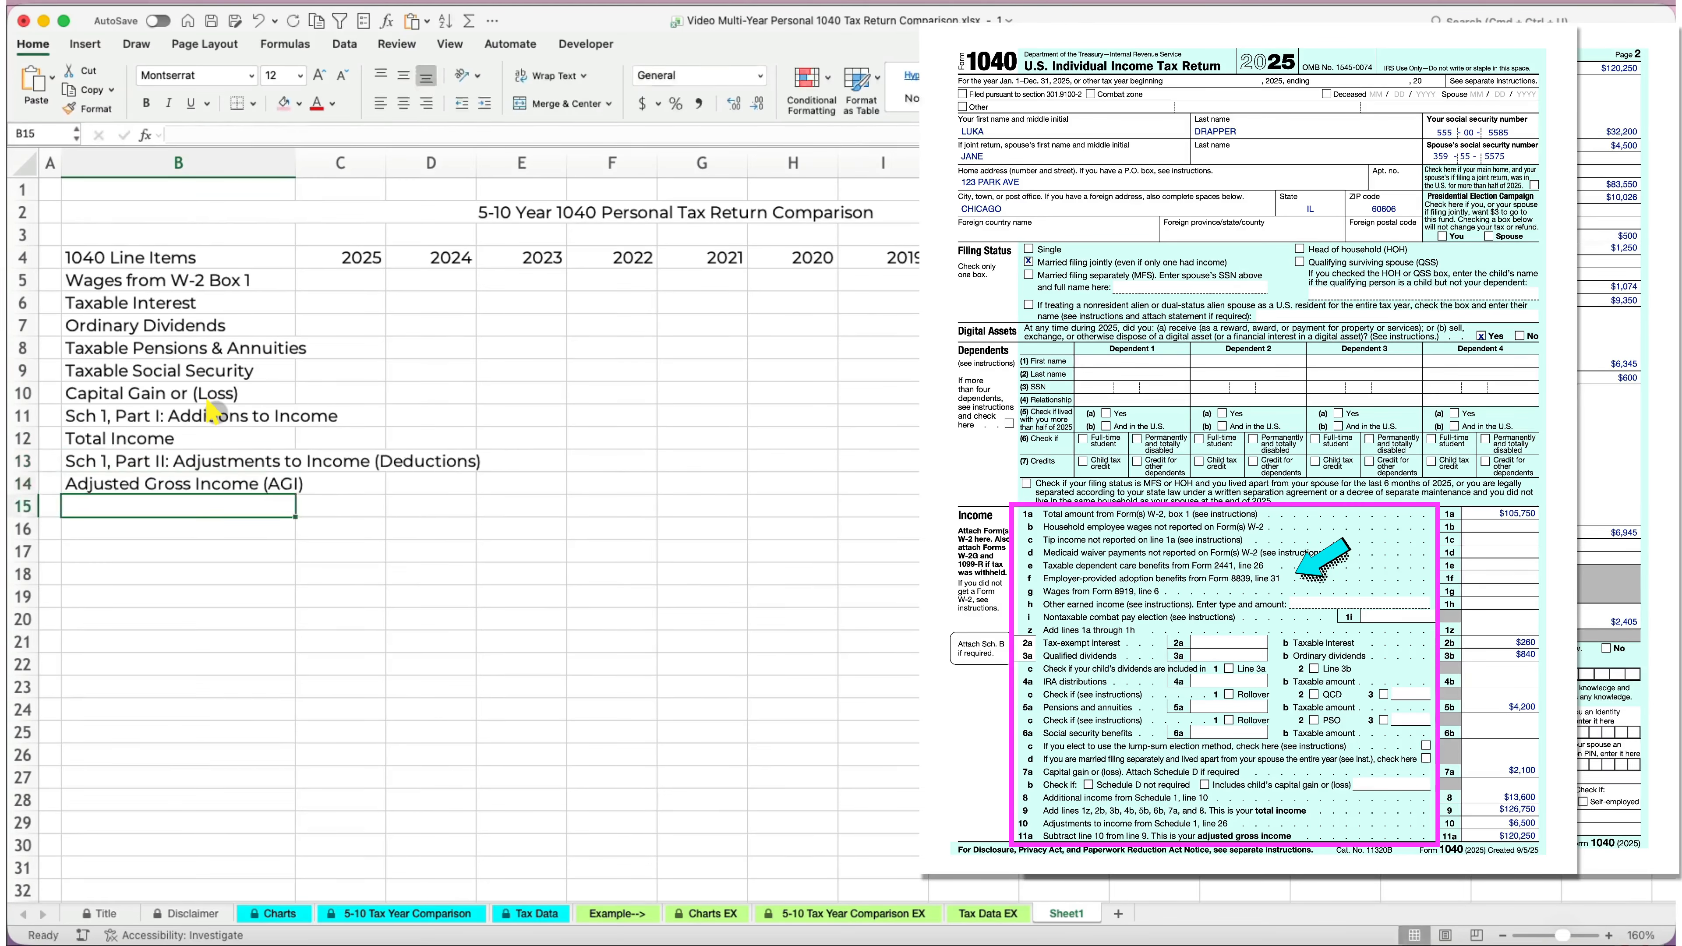
# Label B15:B20 Standard or Itemized Deduction (Sch A), QBI, Sch 1-A, Additional Deductions, Taxable Income, Tax, and Sch 2, Part I: Tax.
pyautogui.write('Standard or Itemized Deduction (Sch A)')
pyautogui.press('Return')
pyautogui.write('QBI')
pyautogui.press('Return')
pyautogui.write('Sch 1-A, Additional Deductions')
pyautogui.press('Return')
pyautogui.write('Taxable Income Tax Sch 2, Part I: Tax')
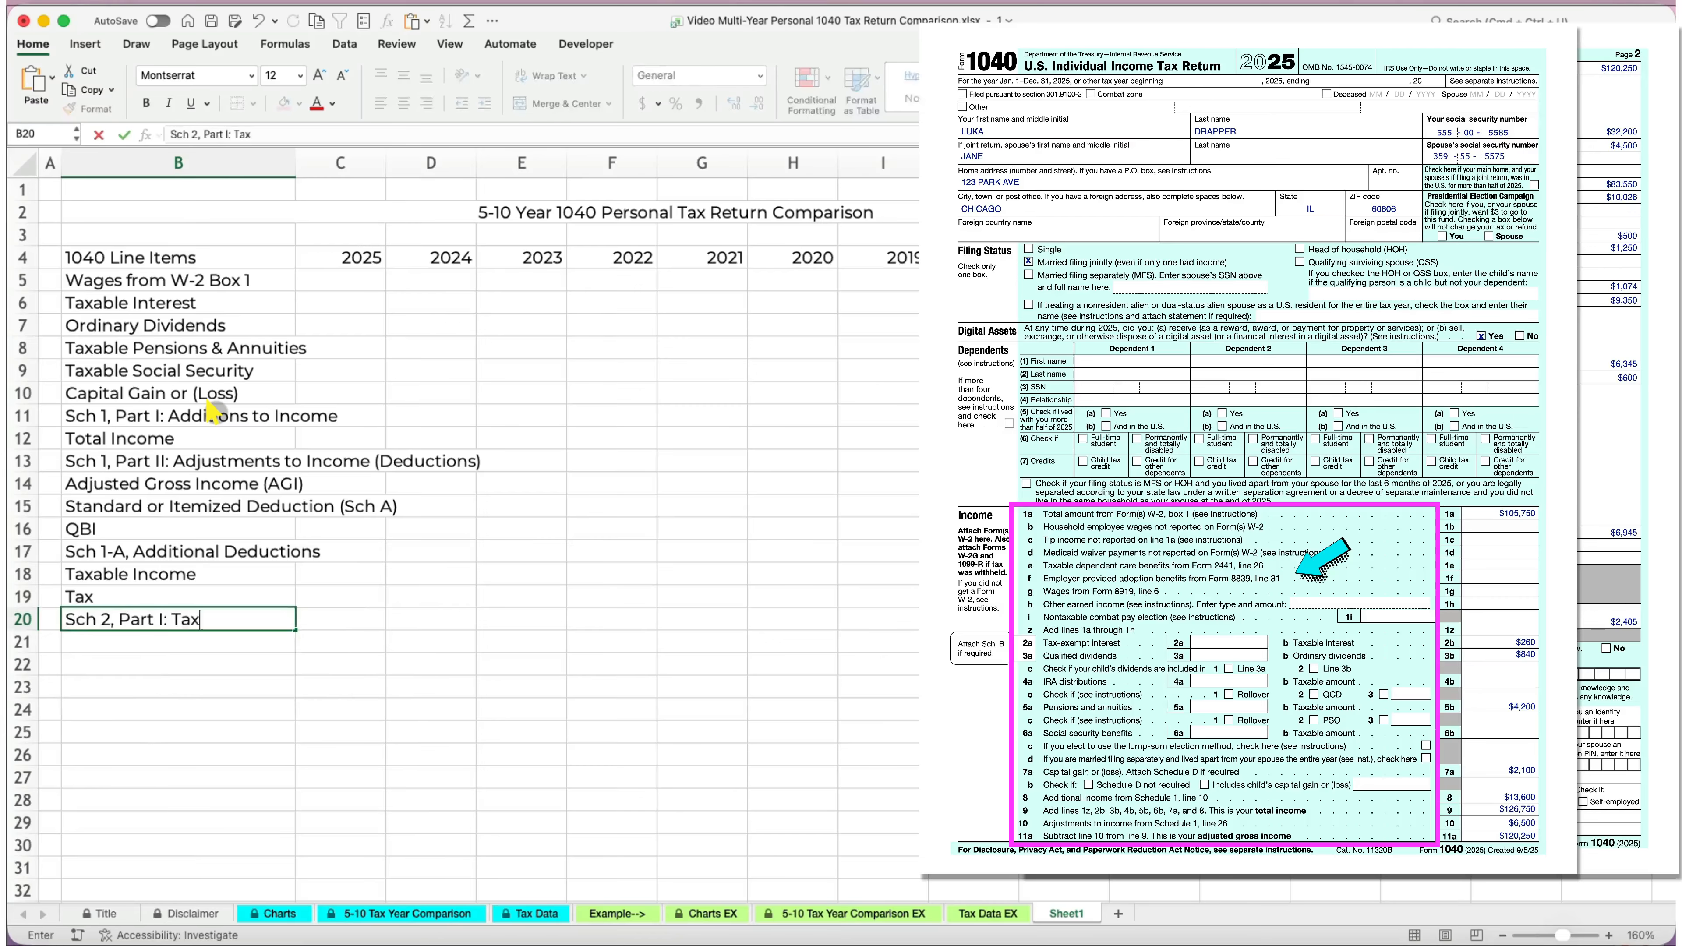
# Label B21:B24 Child Tax Credit or Credit for Other Dependents, Sch 3, Part I: Non-Refundable Credits, Sch 2, Part II: Other Taxes, and Total Tax.
pyautogui.press('Return')
pyautogui.write('Child Tax Credit or Credit for Other Dependents')
pyautogui.press('Return')
pyautogui.write('Sch 3, Part I: Non-Refundable Credits')
pyautogui.press('Return')
pyautogui.write('Sch 2, Part II: Other Taxes')
pyautogui.press('Return')
pyautogui.write('Total ')
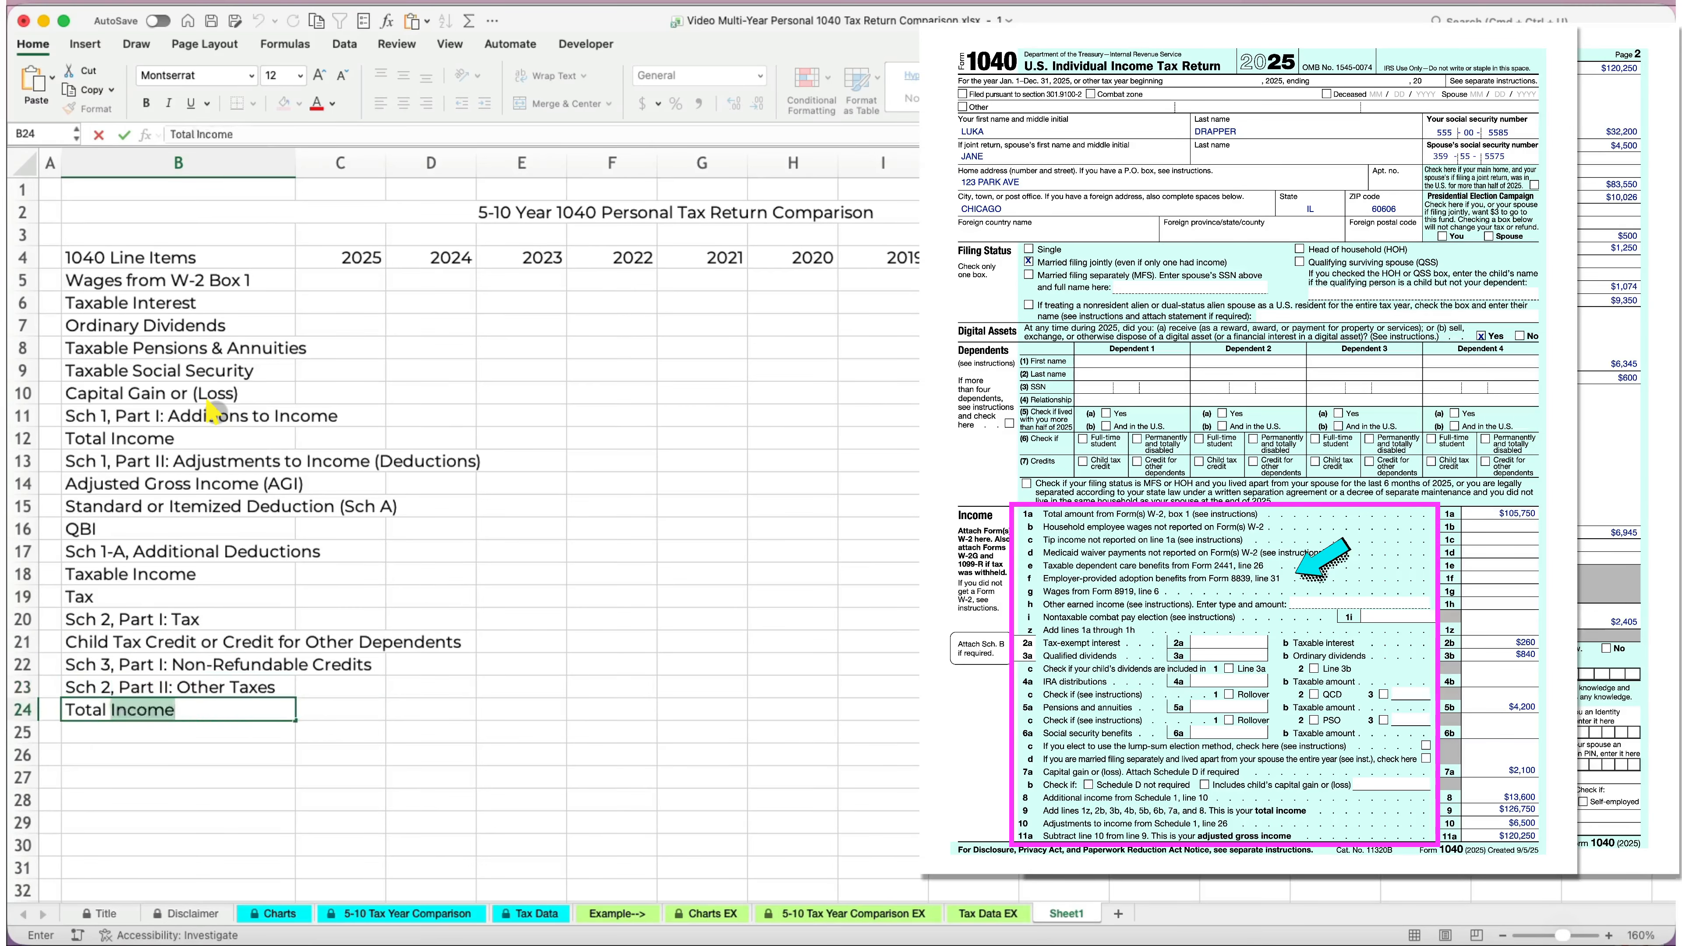
pyautogui.write('Tax')
pyautogui.press('Return')
# Label B25:B27 Payments via Withholdings, Estimated Tax Payments + Amount applied from prior year, and Earned Income Credit (EIC).
pyautogui.write('Payments via Withholdings')
pyautogui.press('Return')
pyautogui.write('Estimated Tax Payments + Amount applied from prior year')
pyautogui.press('Return')
pyautogui.write('Earned Income Credit (EIC)')
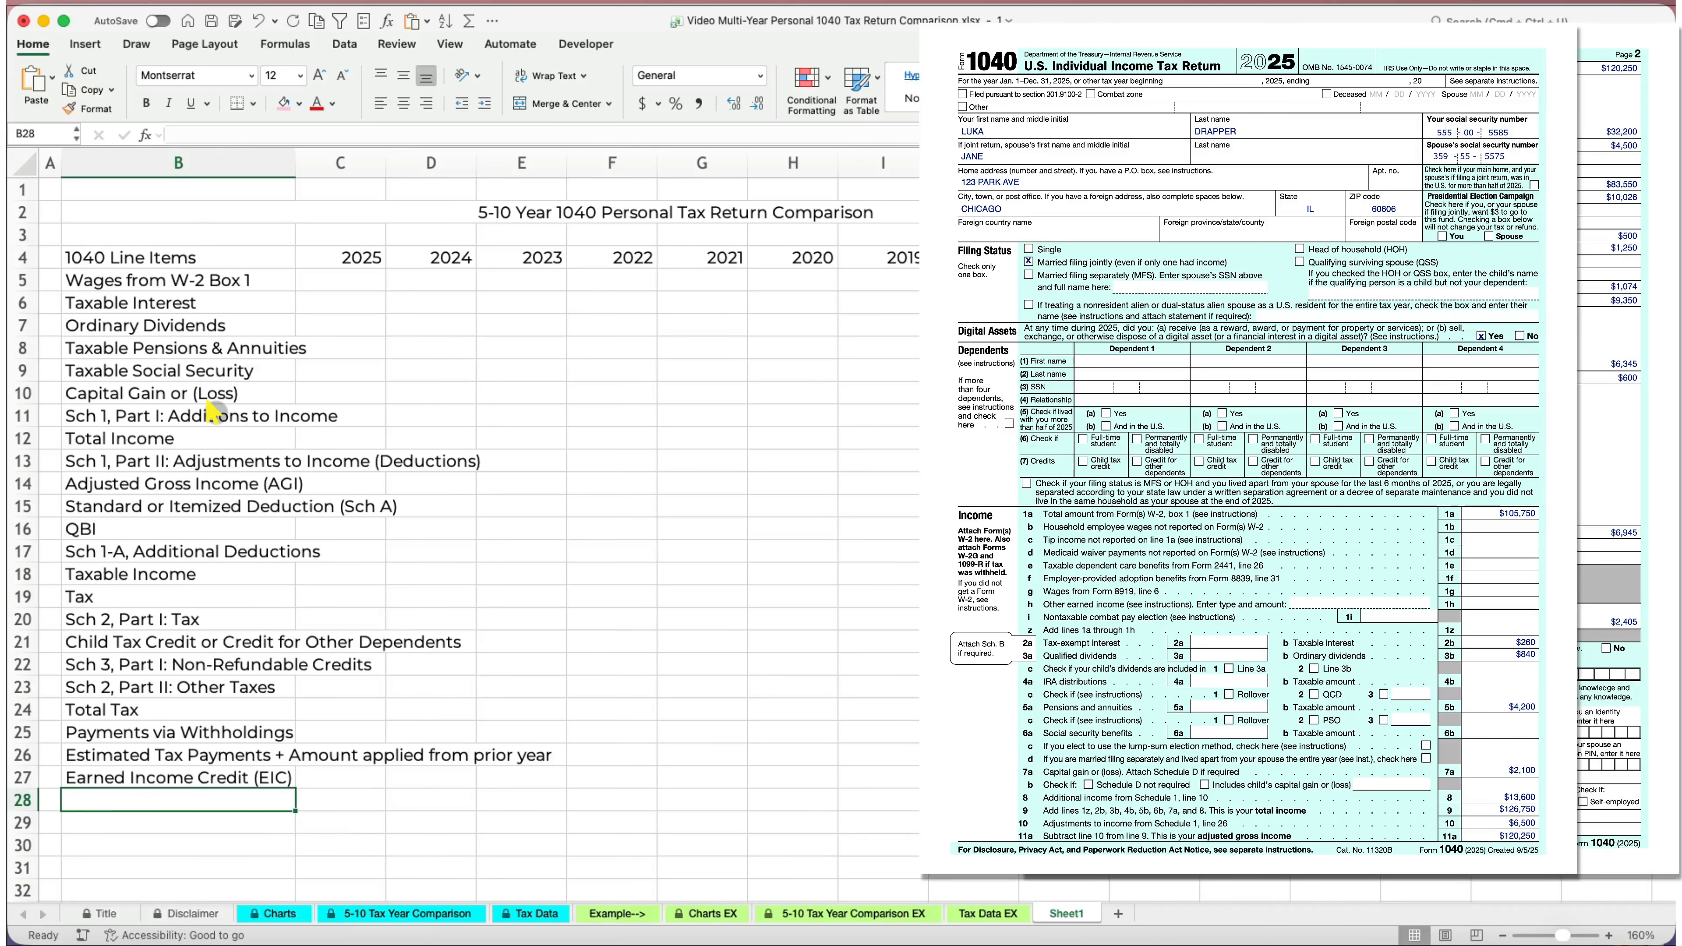
# Label B28:B32 Sch 3, Part II: Refundabe Credits, Total Payments & Refundable Credits, Refund, Amount Due, and Esitmated Tax Penalty.
pyautogui.press('Return')
pyautogui.write('Sch 3, Part II: Refundabe Credits')
pyautogui.press('Return')
pyautogui.write('Total Payments & Refundable Credits')
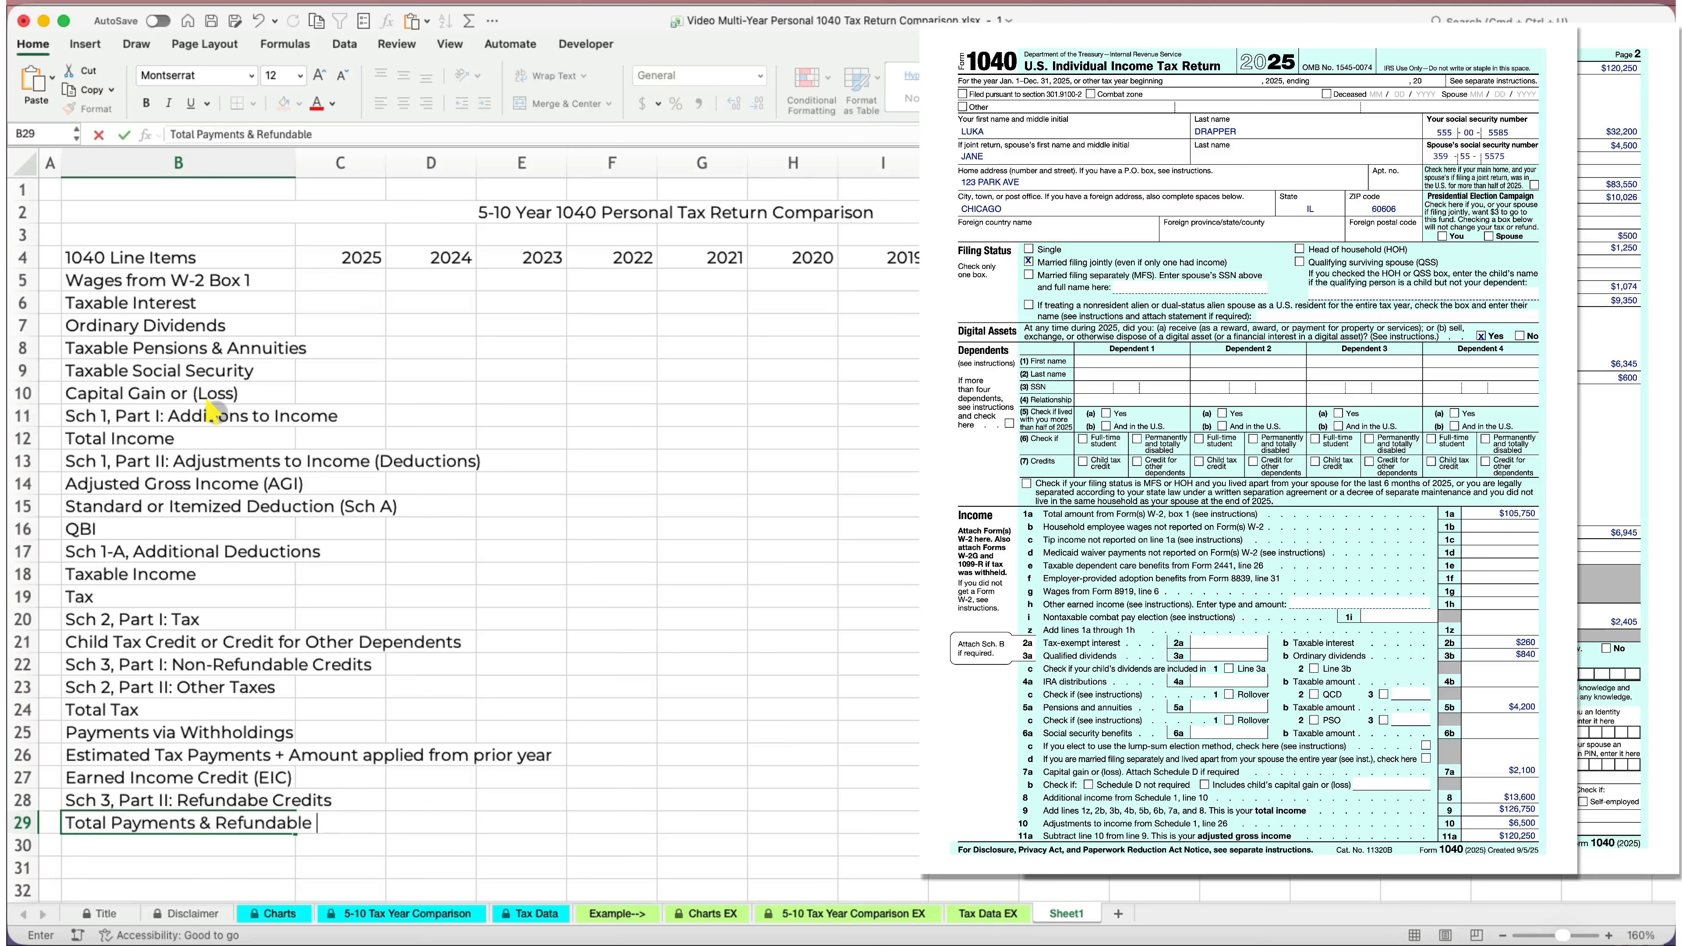
pyautogui.press('Return')
pyautogui.write('Refund')
pyautogui.press('Return')
pyautogui.write('Amount Due')
pyautogui.press('Return')
pyautogui.write('Esitmated Tax Penalty')
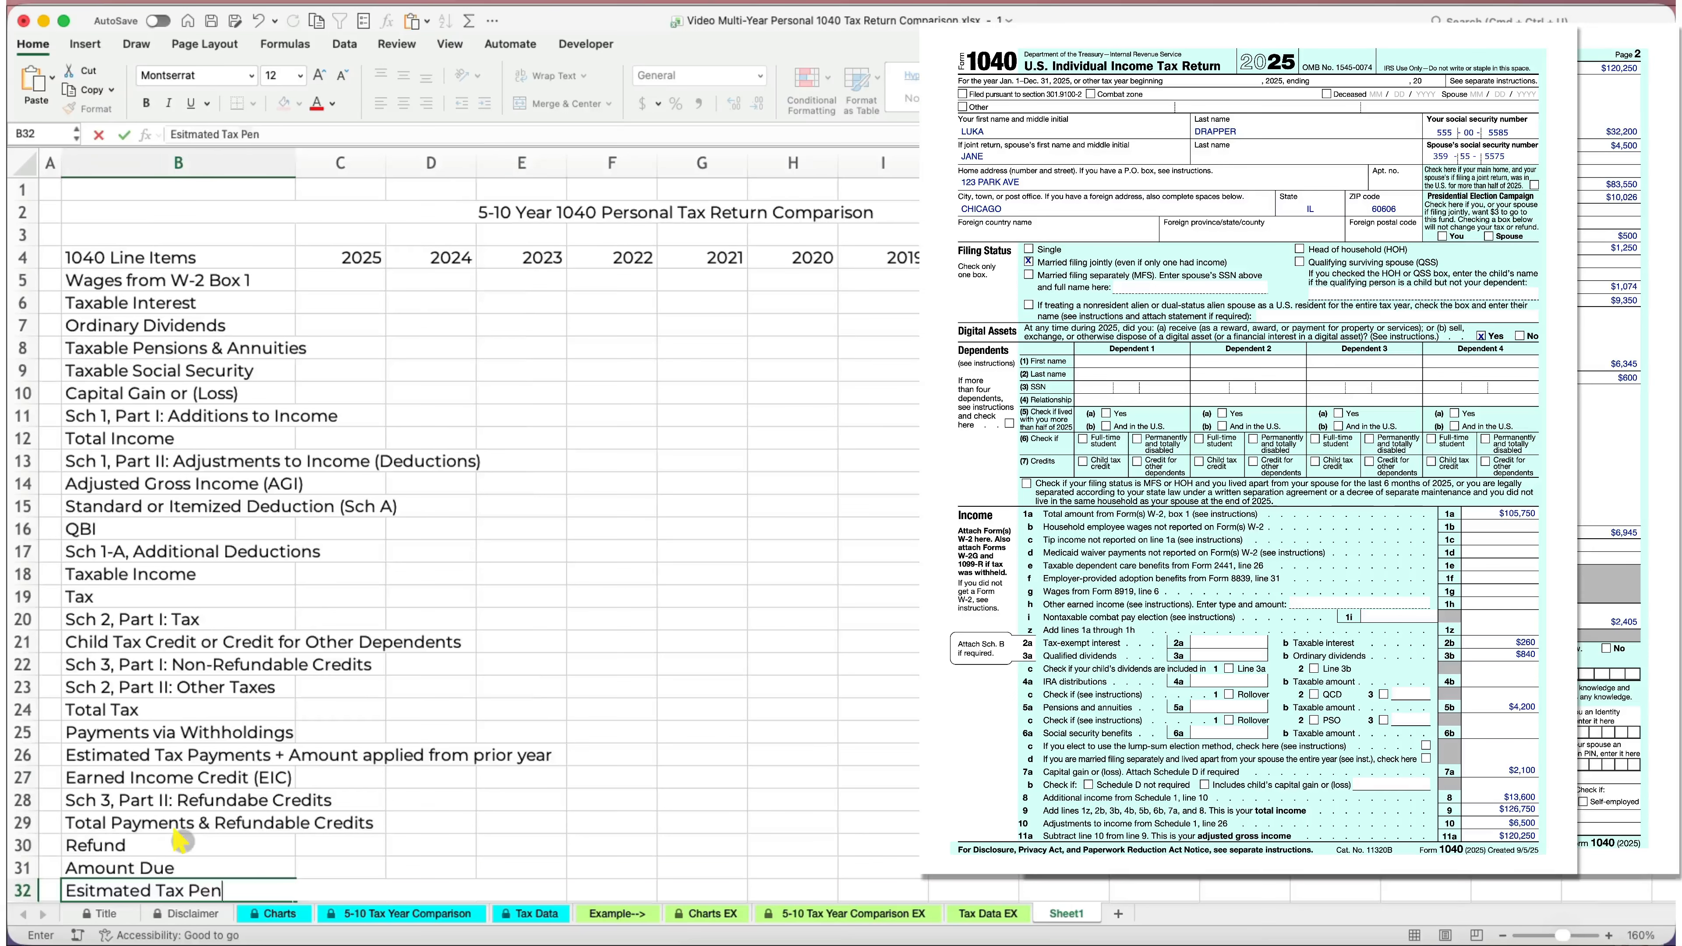
pyautogui.click(521, 777)
# Widen column B to fit the line item labels and insert a narrow blank column between it and the 2025 column.
pyautogui.click(1502, 935)
pyautogui.moveTo(276, 163); pyautogui.dragTo(450, 163)
pyautogui.click(505, 161)
pyautogui.rightClick(505, 160)
pyautogui.click(524, 256)
pyautogui.moveTo(844, 163); pyautogui.dragTo(517, 163)
# Enter the 2025 Form 1040 line references down C5:C33, from L1a for wages to L38 for the tax penalty.
pyautogui.click(493, 251)
pyautogui.press('Down')
pyautogui.write('L1a L2b L3b L4b L5b L6b L7a L8 L9 L10 L11a L12e L13a L13b L15 L1')
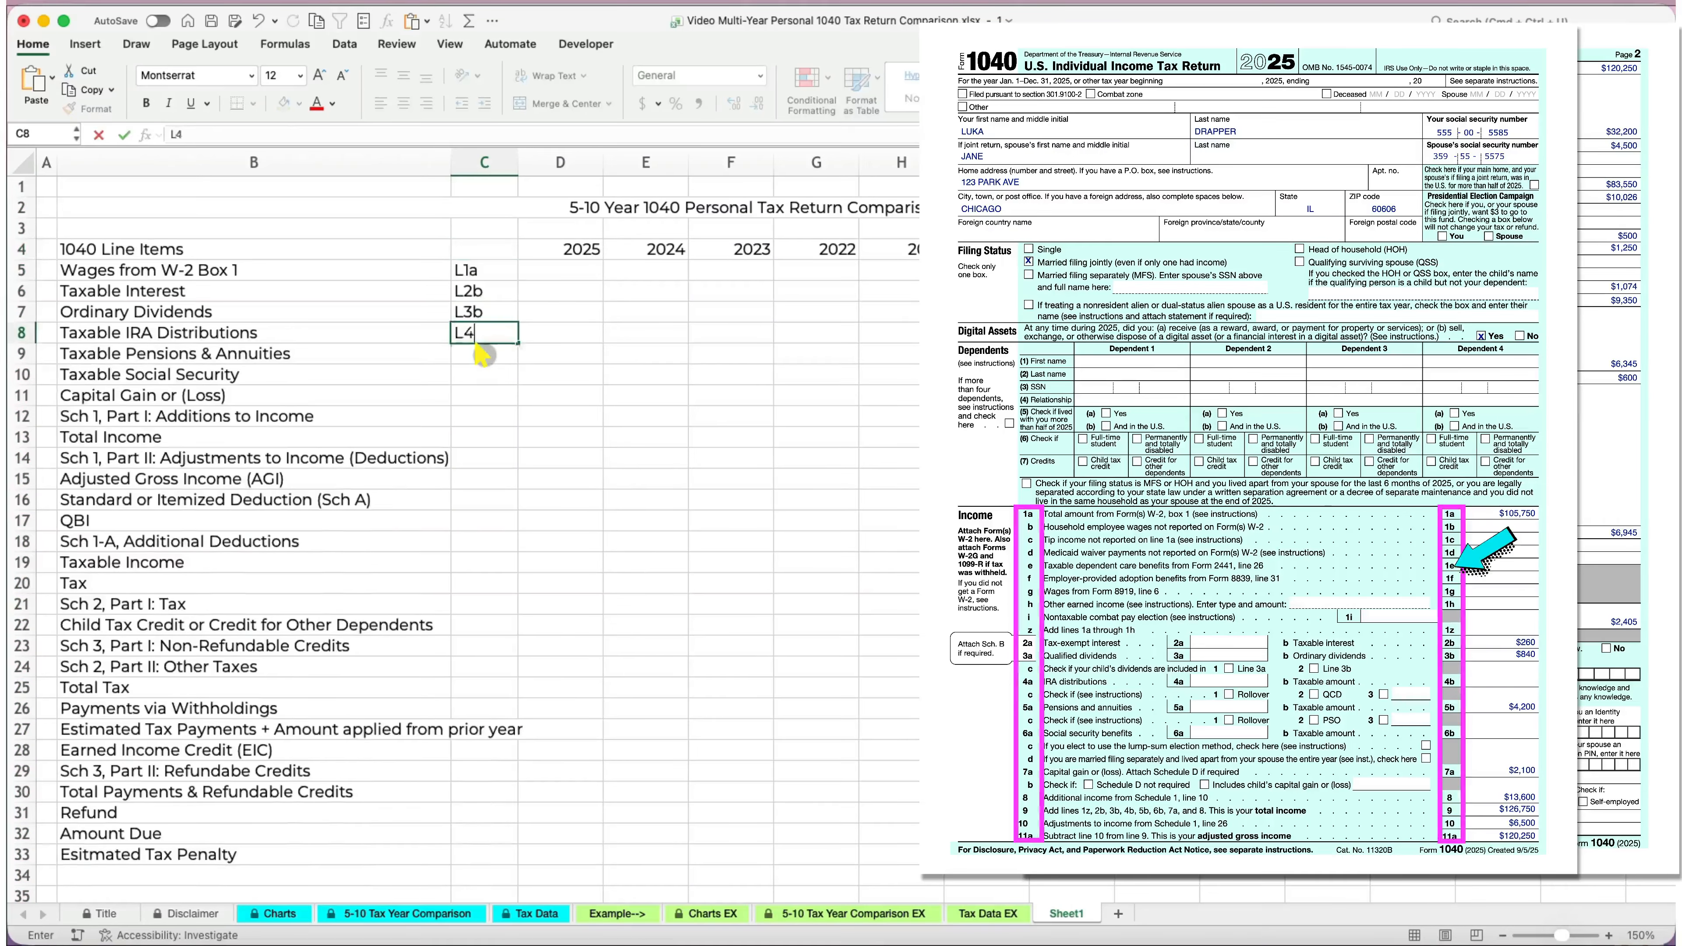
pyautogui.write('6 L17 L19 L20 L23 L24 L25d L26 L27a L31 L33 L34 L37 ')
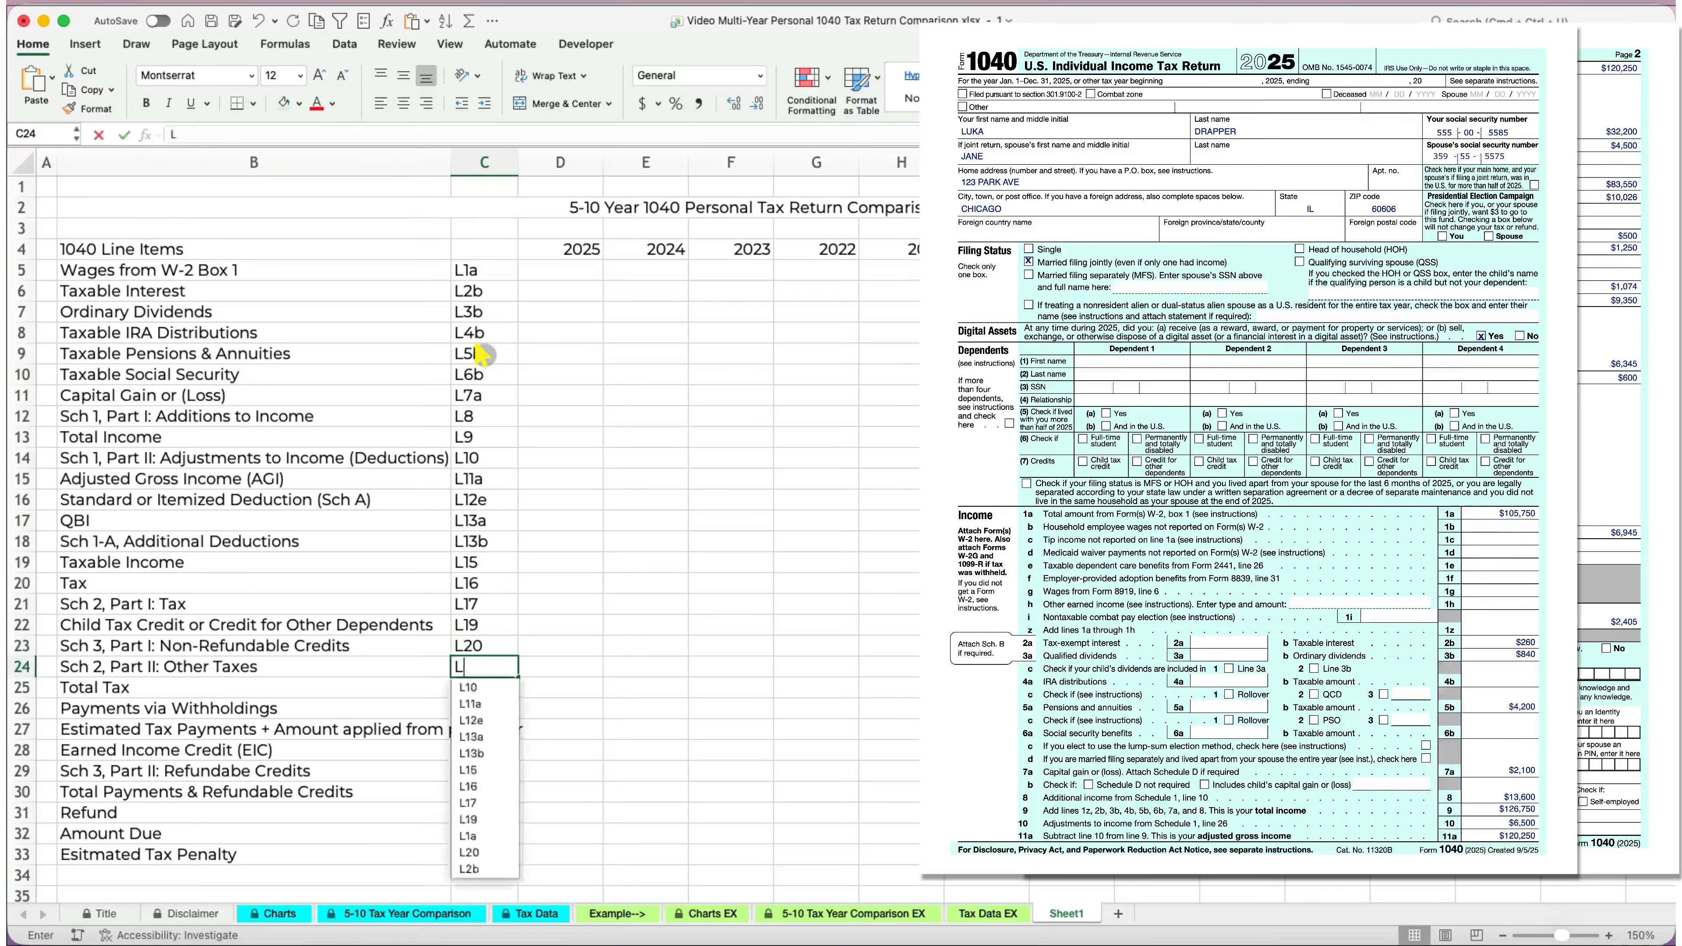
pyautogui.write('L38')
pyautogui.press('Return')
# Insert a blank column before each year column from 2024 to 2015.
pyautogui.rightClick(638, 163)
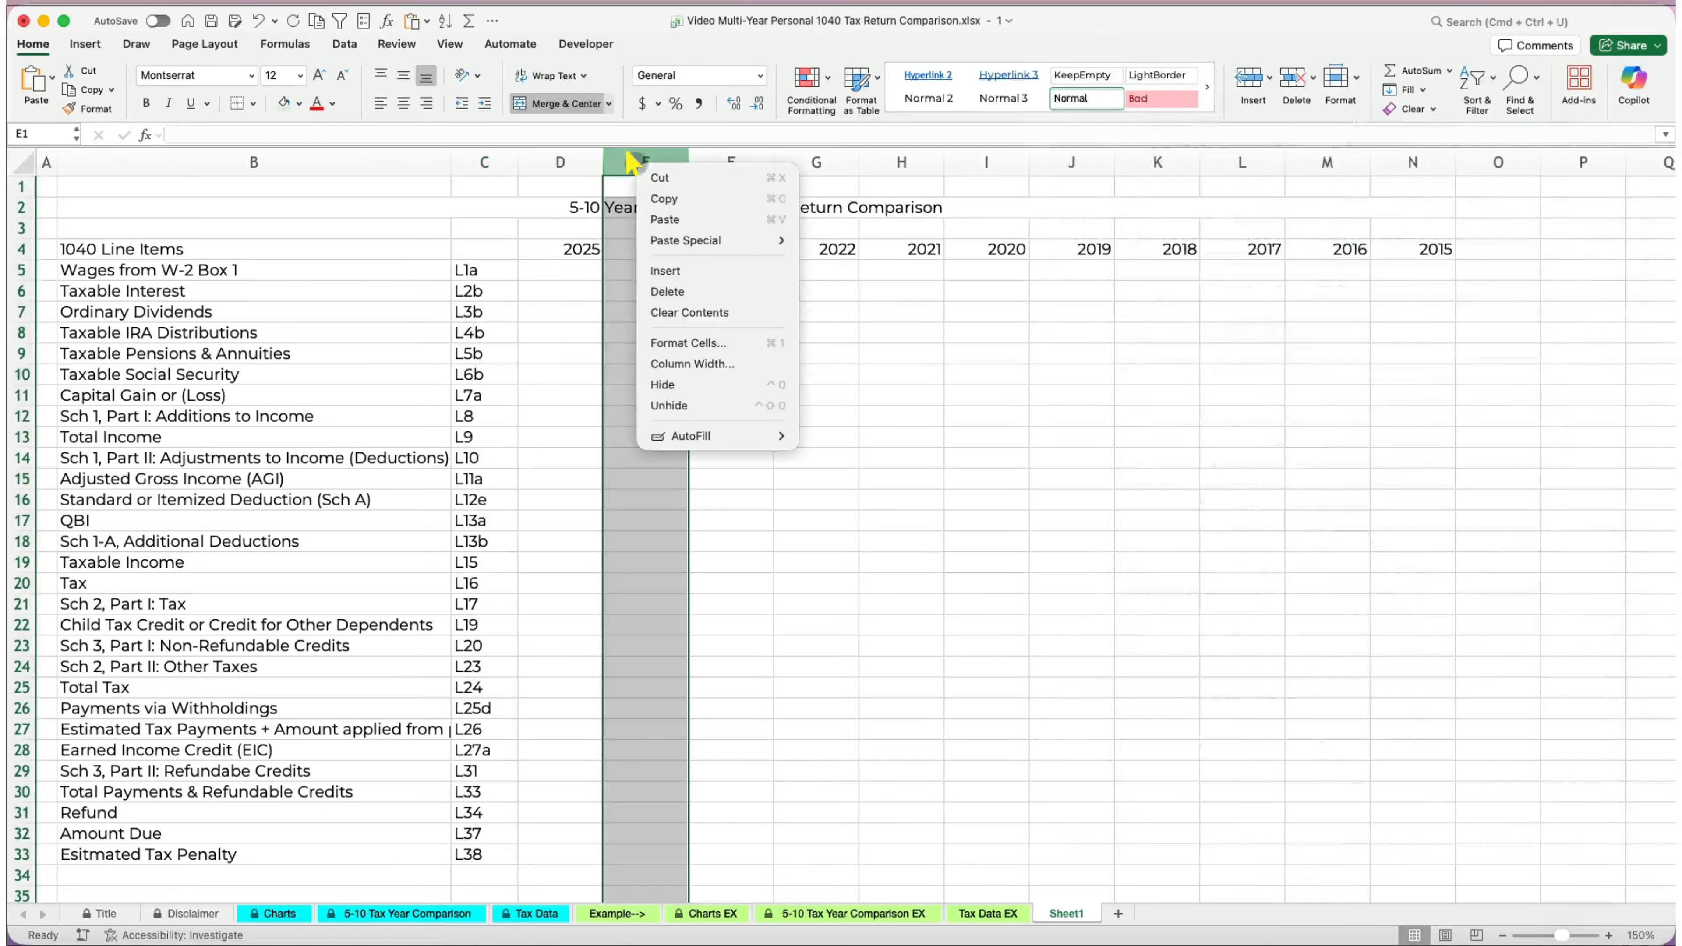
pyautogui.click(664, 270)
pyautogui.rightClick(846, 164)
pyautogui.click(874, 270)
pyautogui.press('super+c')
pyautogui.rightClick(988, 162)
pyautogui.click(1020, 269)
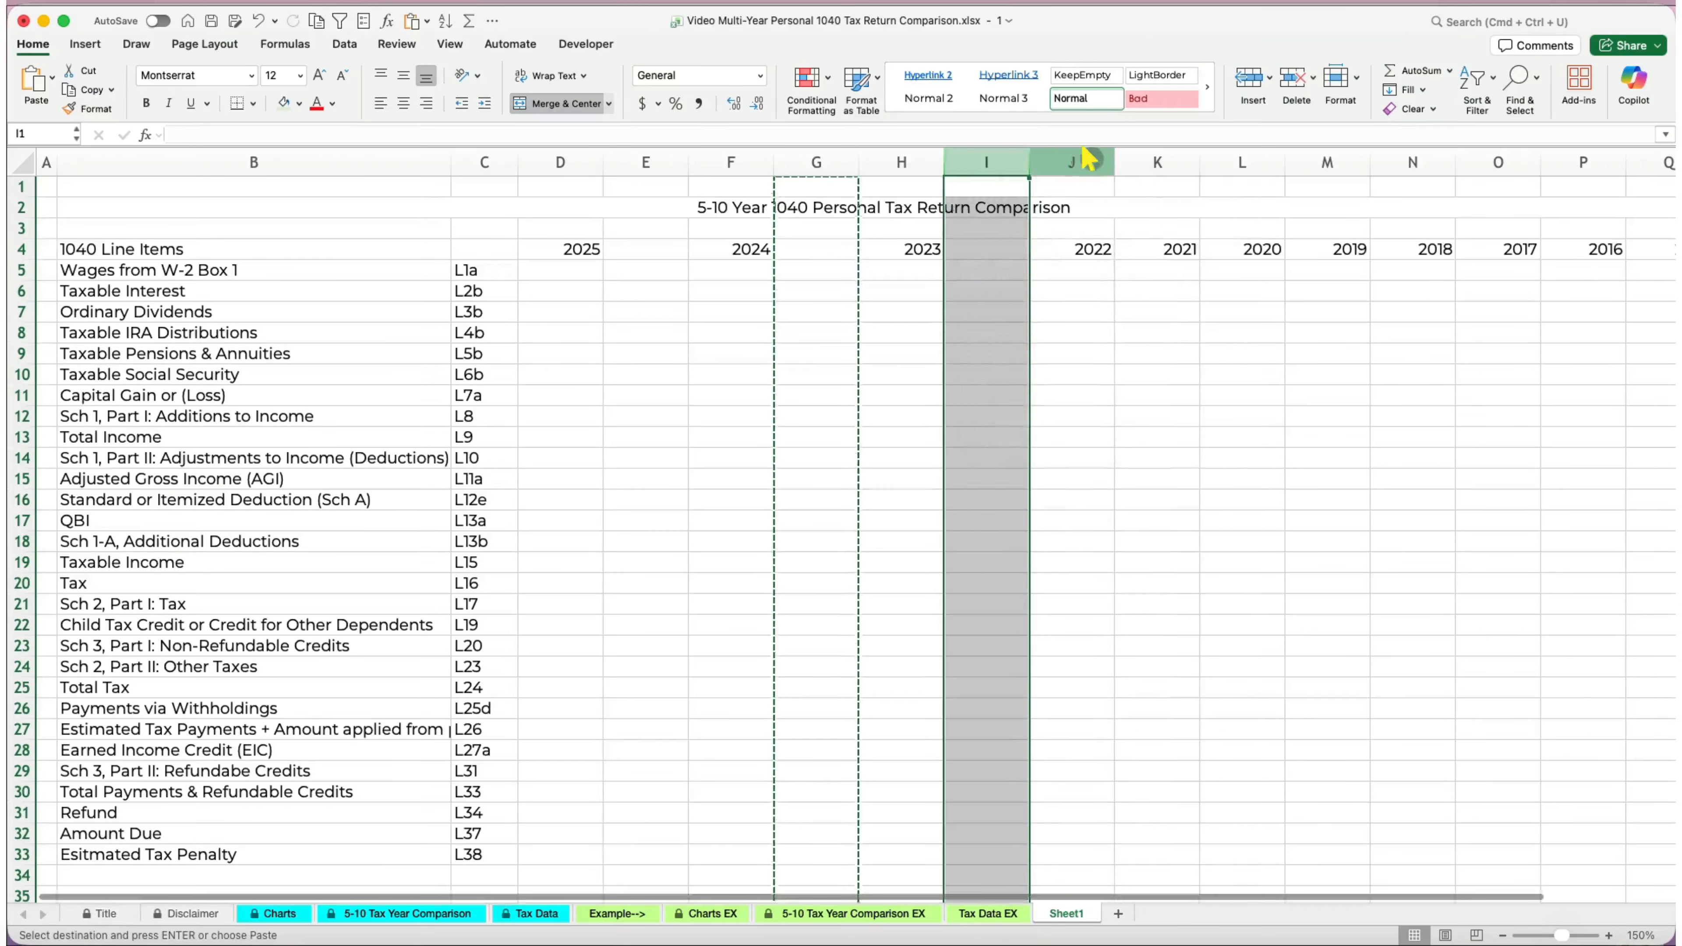
pyautogui.rightClick(1155, 162)
pyautogui.click(1185, 268)
pyautogui.rightClick(1301, 163)
pyautogui.click(1330, 268)
pyautogui.rightClick(1487, 162)
pyautogui.click(1516, 268)
pyautogui.click(1529, 268)
pyautogui.rightClick(1490, 161)
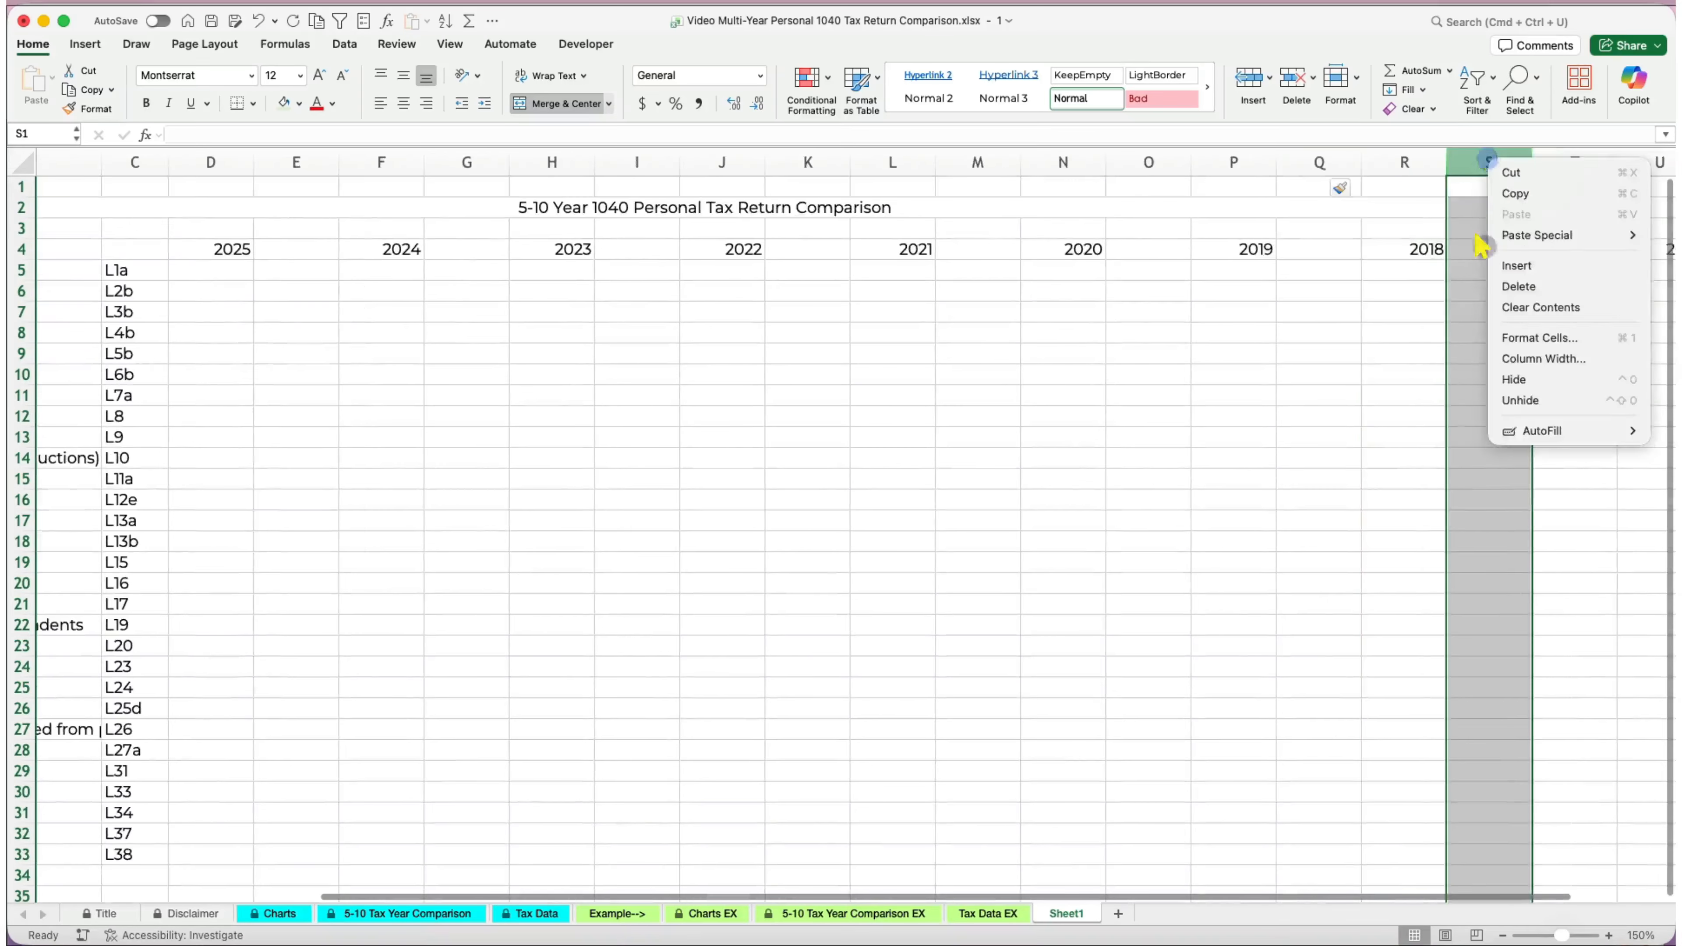
pyautogui.click(1500, 267)
pyautogui.click(1469, 270)
pyautogui.rightClick(1267, 166)
pyautogui.click(1282, 272)
# Copy the line references from column C into column E beside the 2024 column.
pyautogui.click(666, 268)
pyautogui.write('L1a')
pyautogui.press('Return')
pyautogui.click(484, 163)
pyautogui.press('super+c')
pyautogui.click(639, 162)
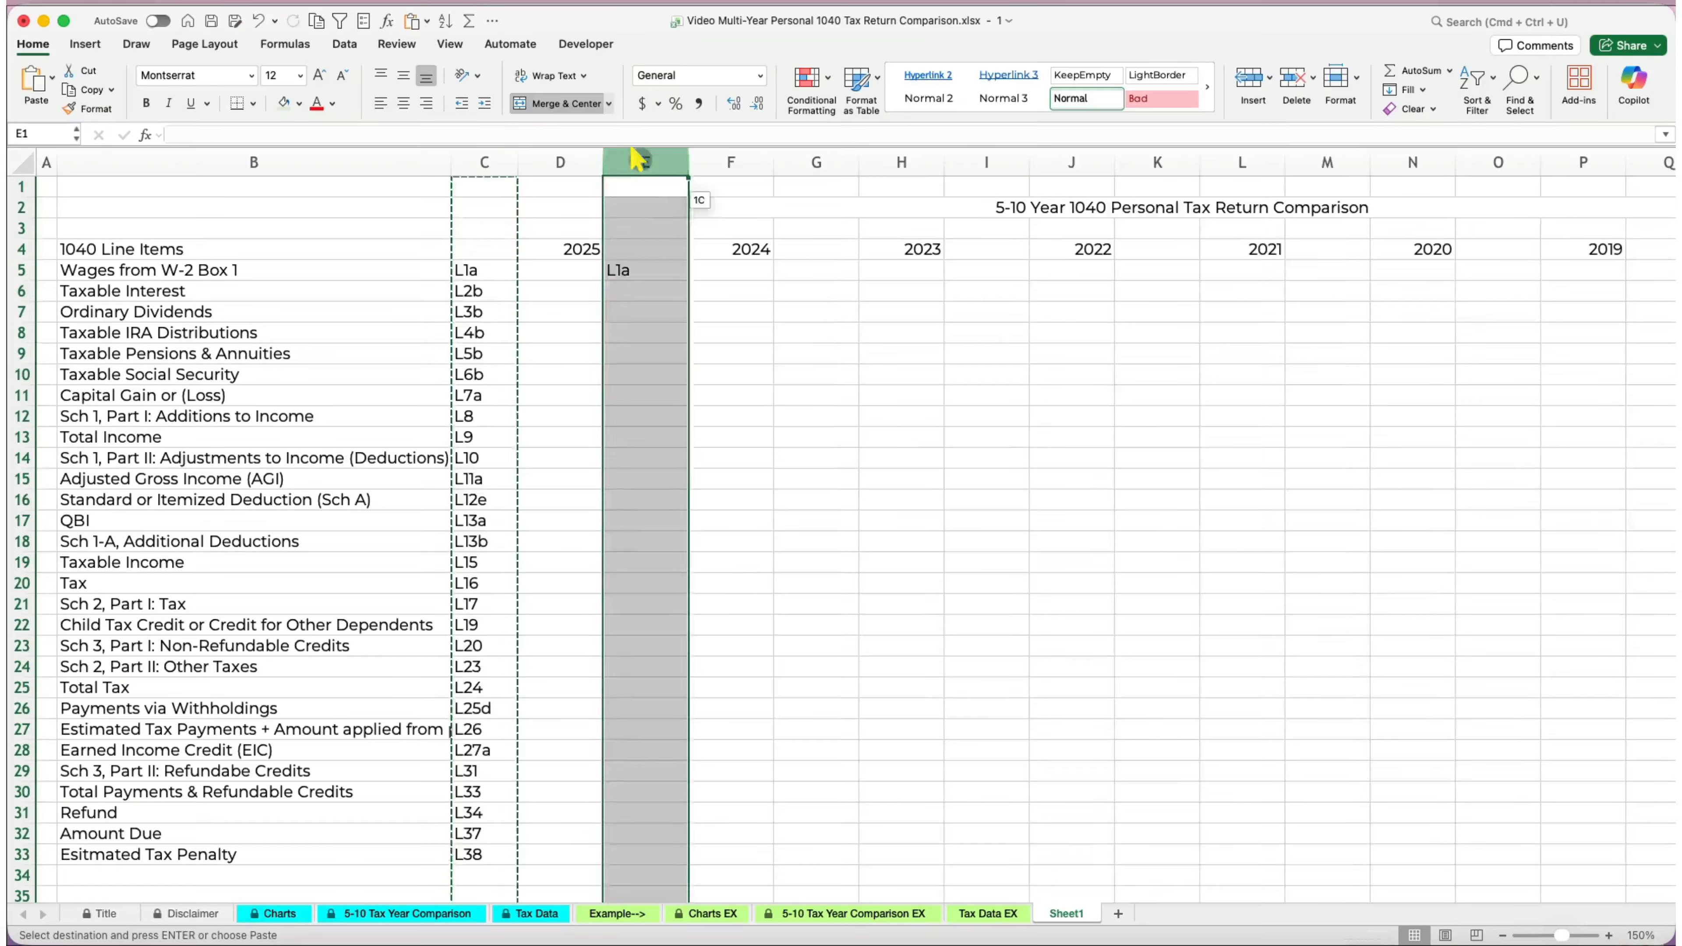
pyautogui.press('super+v')
# Change the 2024 line references in column E to L7 for capital gain, L11 for AGI and L12 for the standard or itemized deduction.
pyautogui.click(637, 270)
pyautogui.press('Down')
pyautogui.press('Down')
pyautogui.press('Down')
pyautogui.press('Down')
pyautogui.press('Down')
pyautogui.press('Down')
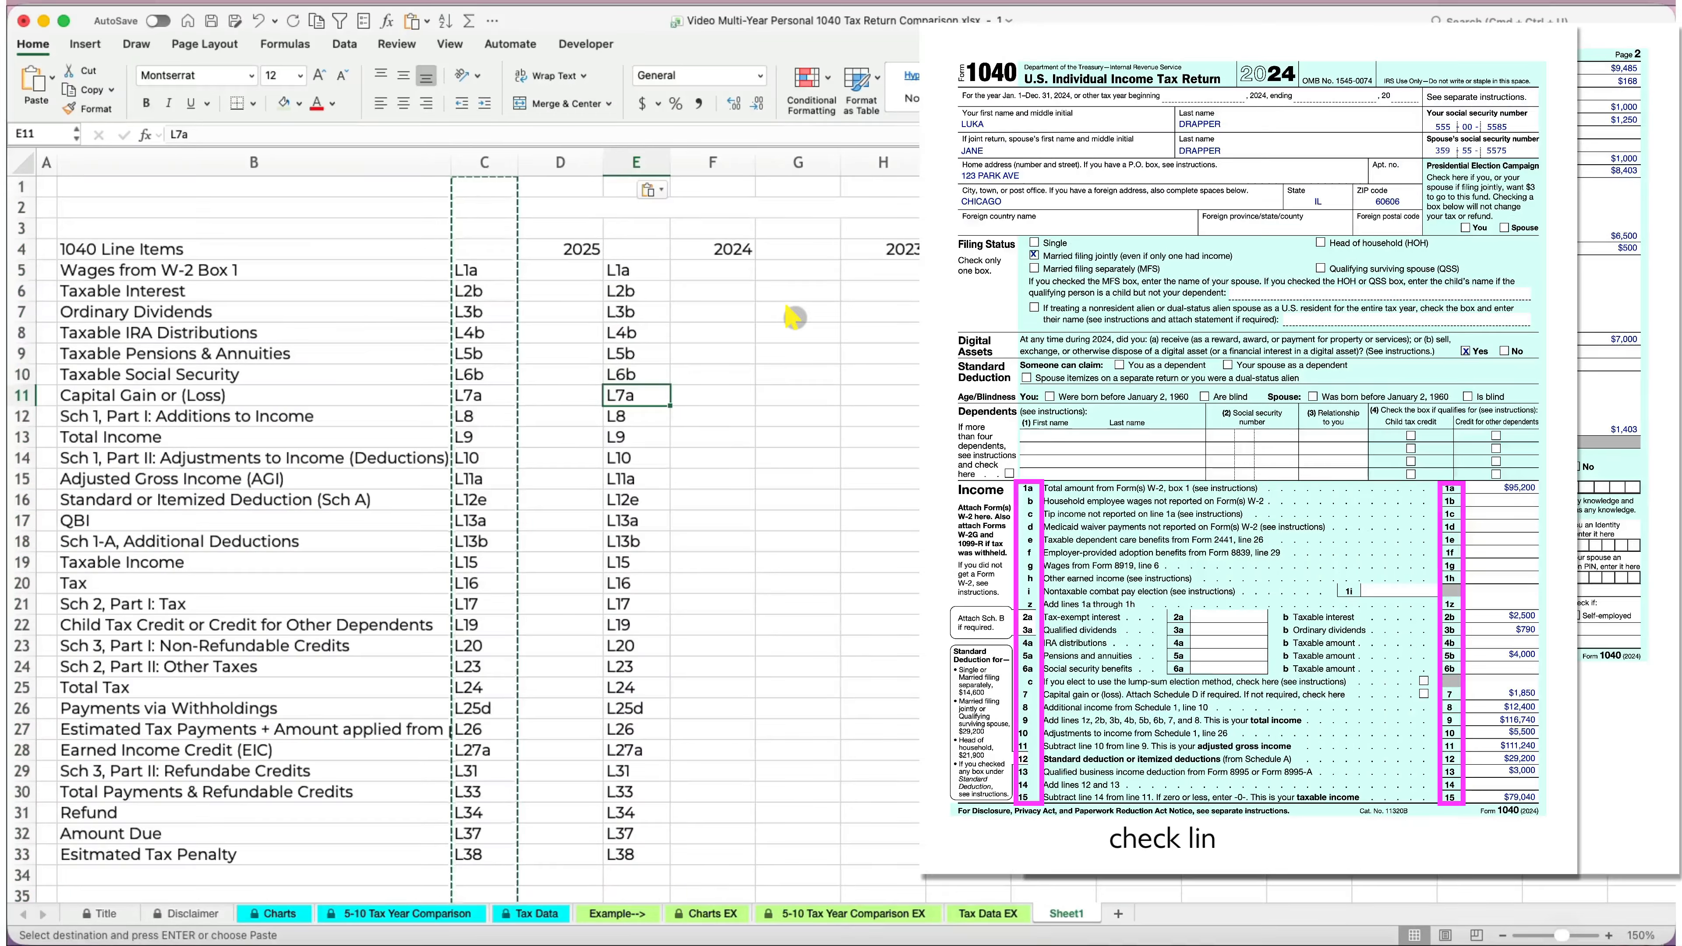
pyautogui.write('L7')
pyautogui.press('Return')
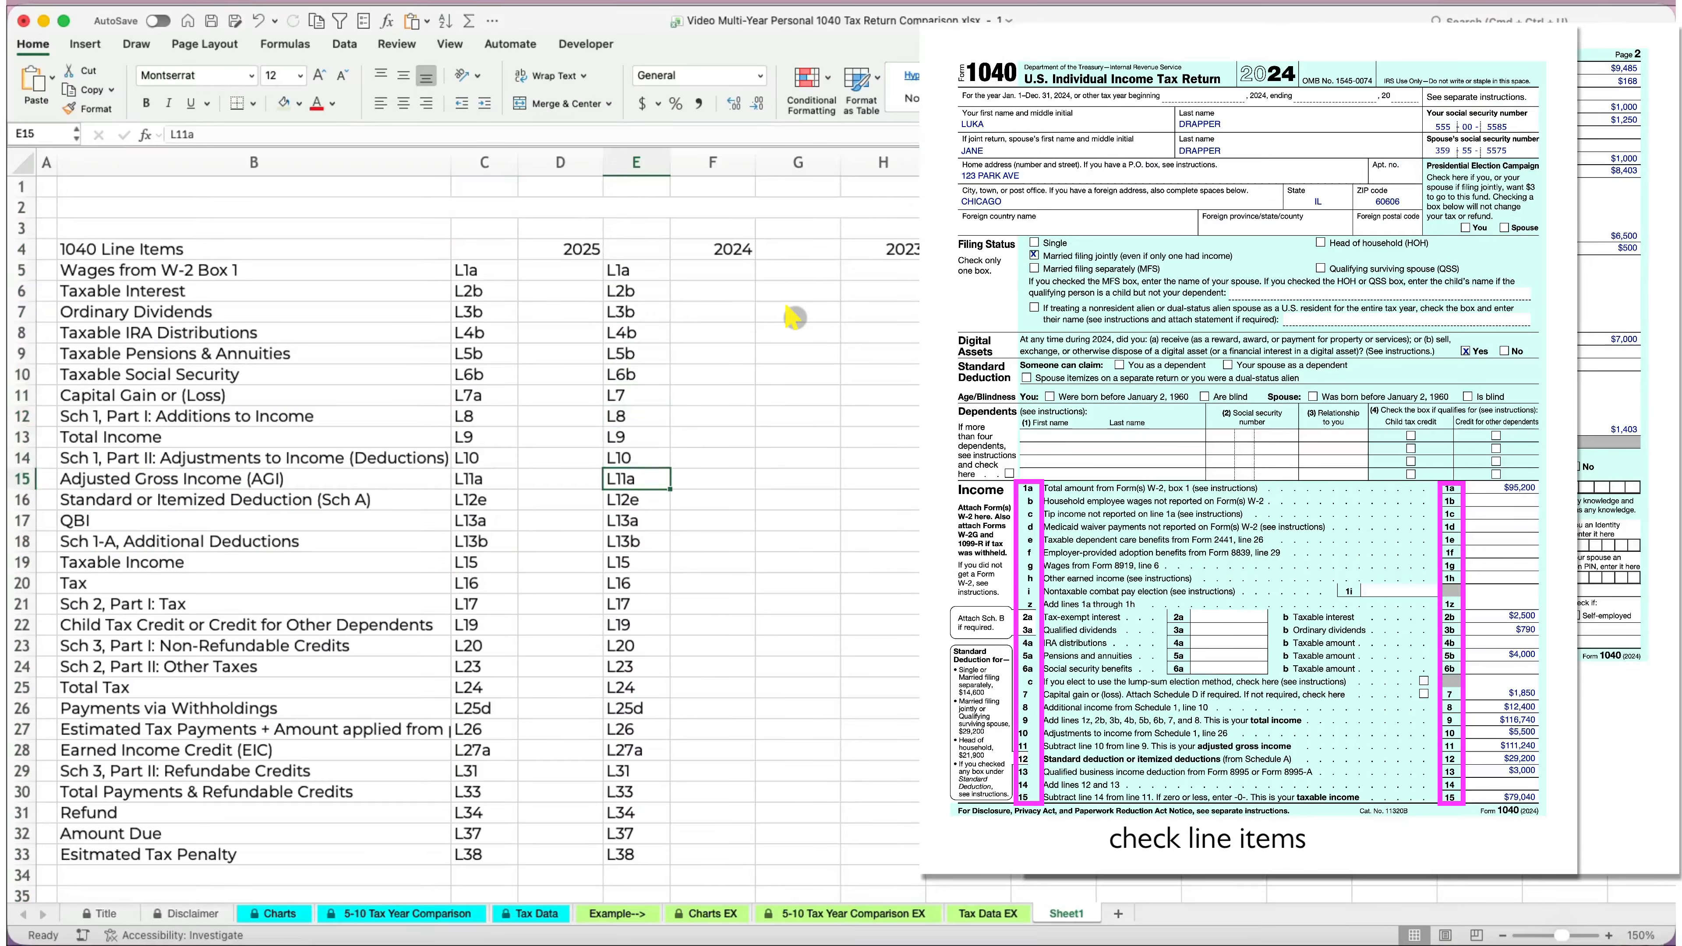
pyautogui.write('L12')
pyautogui.press('Return')
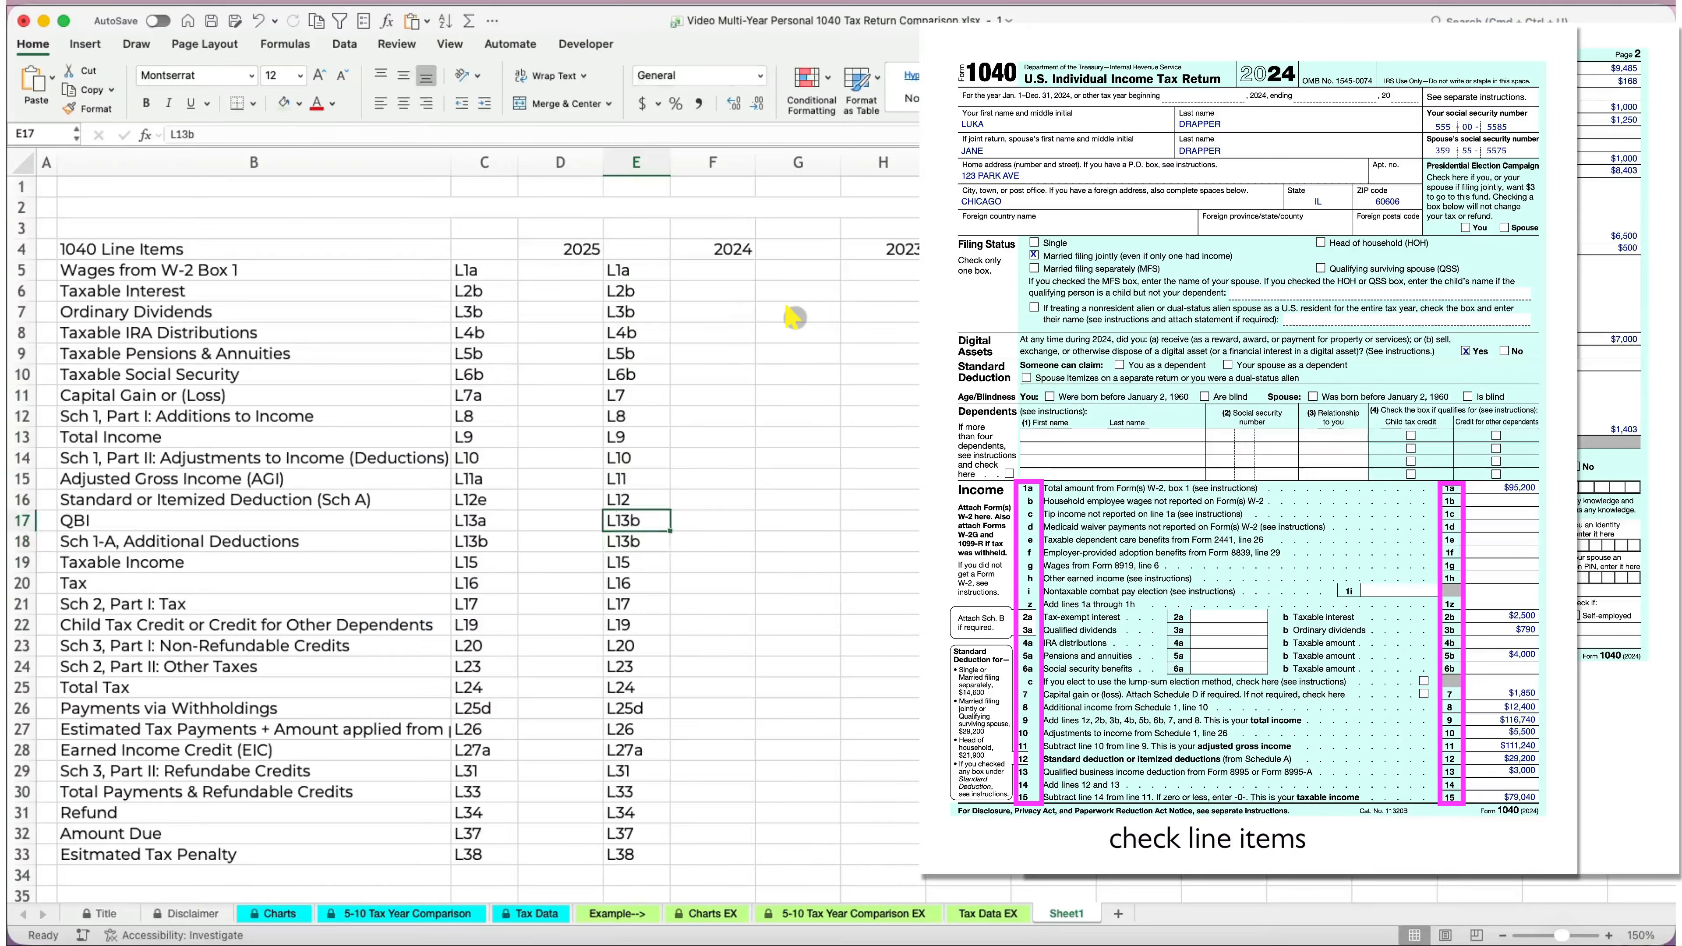
# Set the 2024 line references to L13 for QBI and L27 for Earned Income Credit, and clear the one for Sch 1-A.
pyautogui.write('L13')
pyautogui.press('Return')
pyautogui.press('BackSpace')
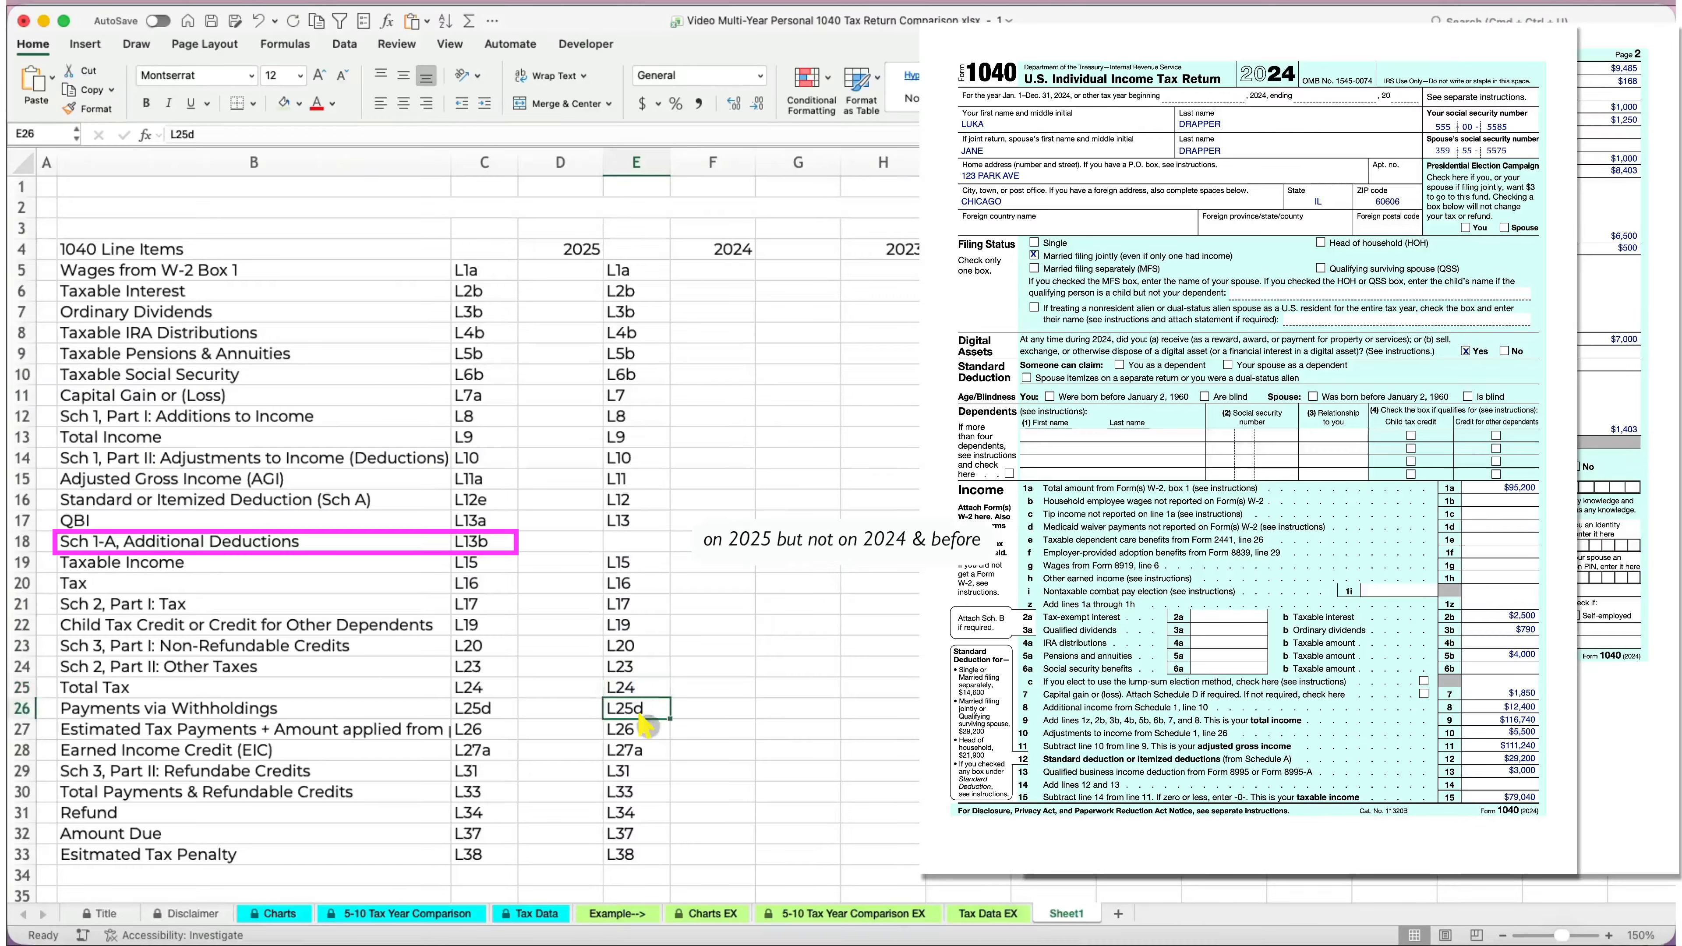
pyautogui.press('Return')
pyautogui.press('Return')
pyautogui.write('L27')
pyautogui.press('Return')
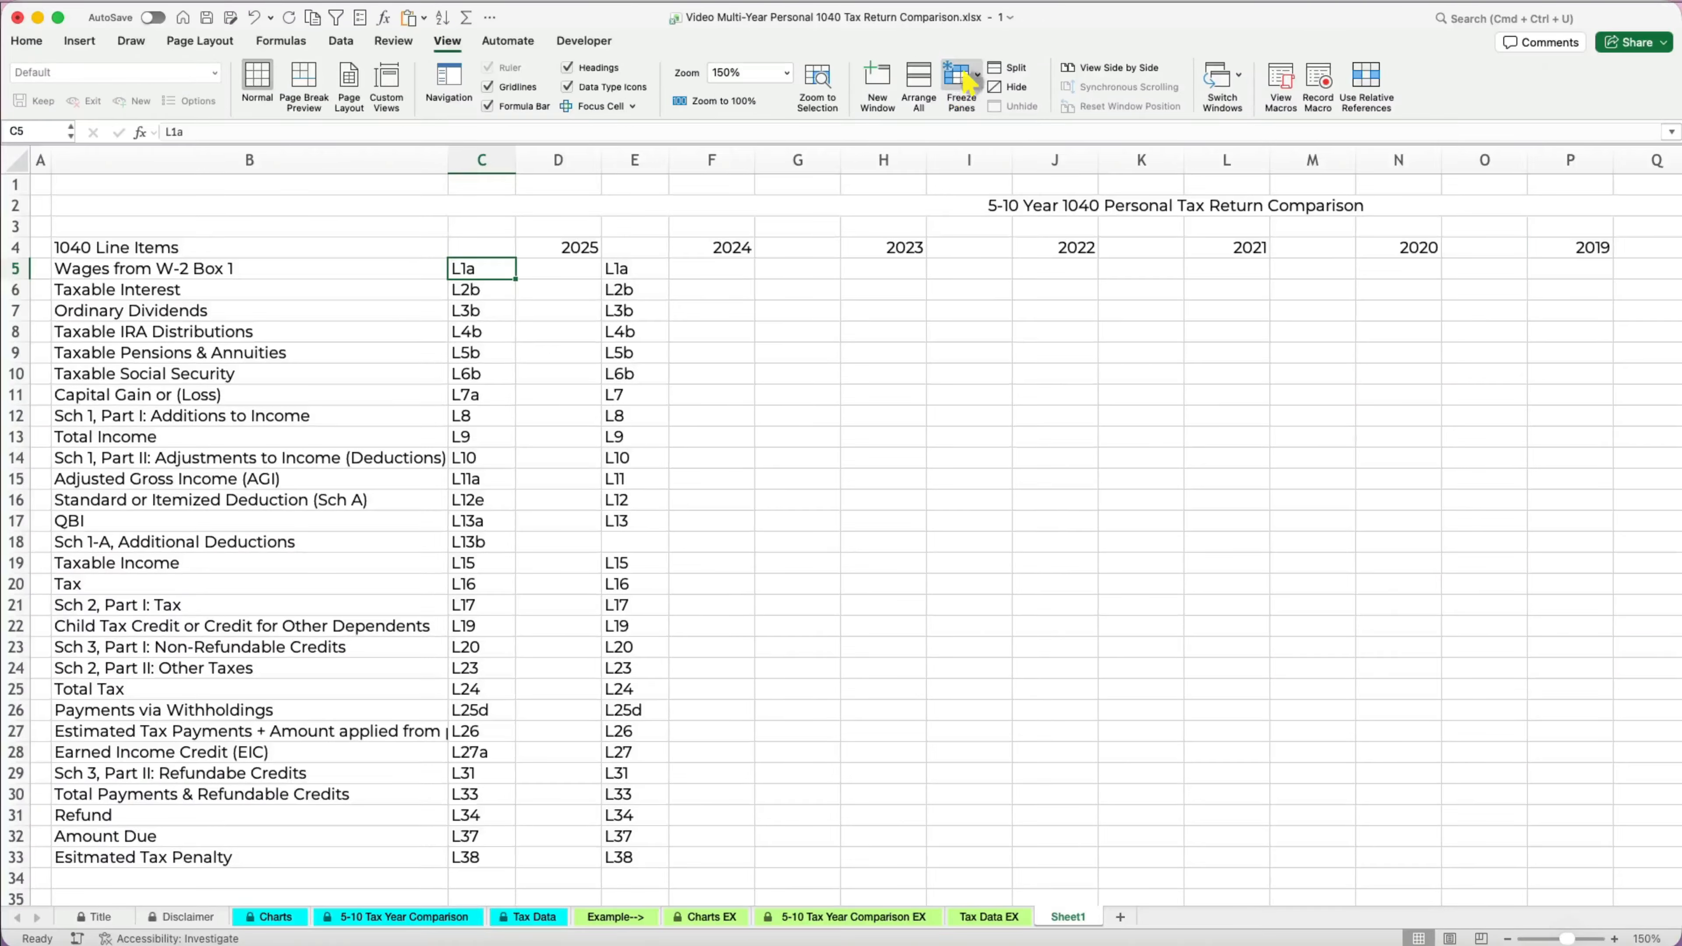
# Freeze the panes at C5 so rows 1 to 4 and columns A and B stay in view.
pyautogui.click(968, 82)
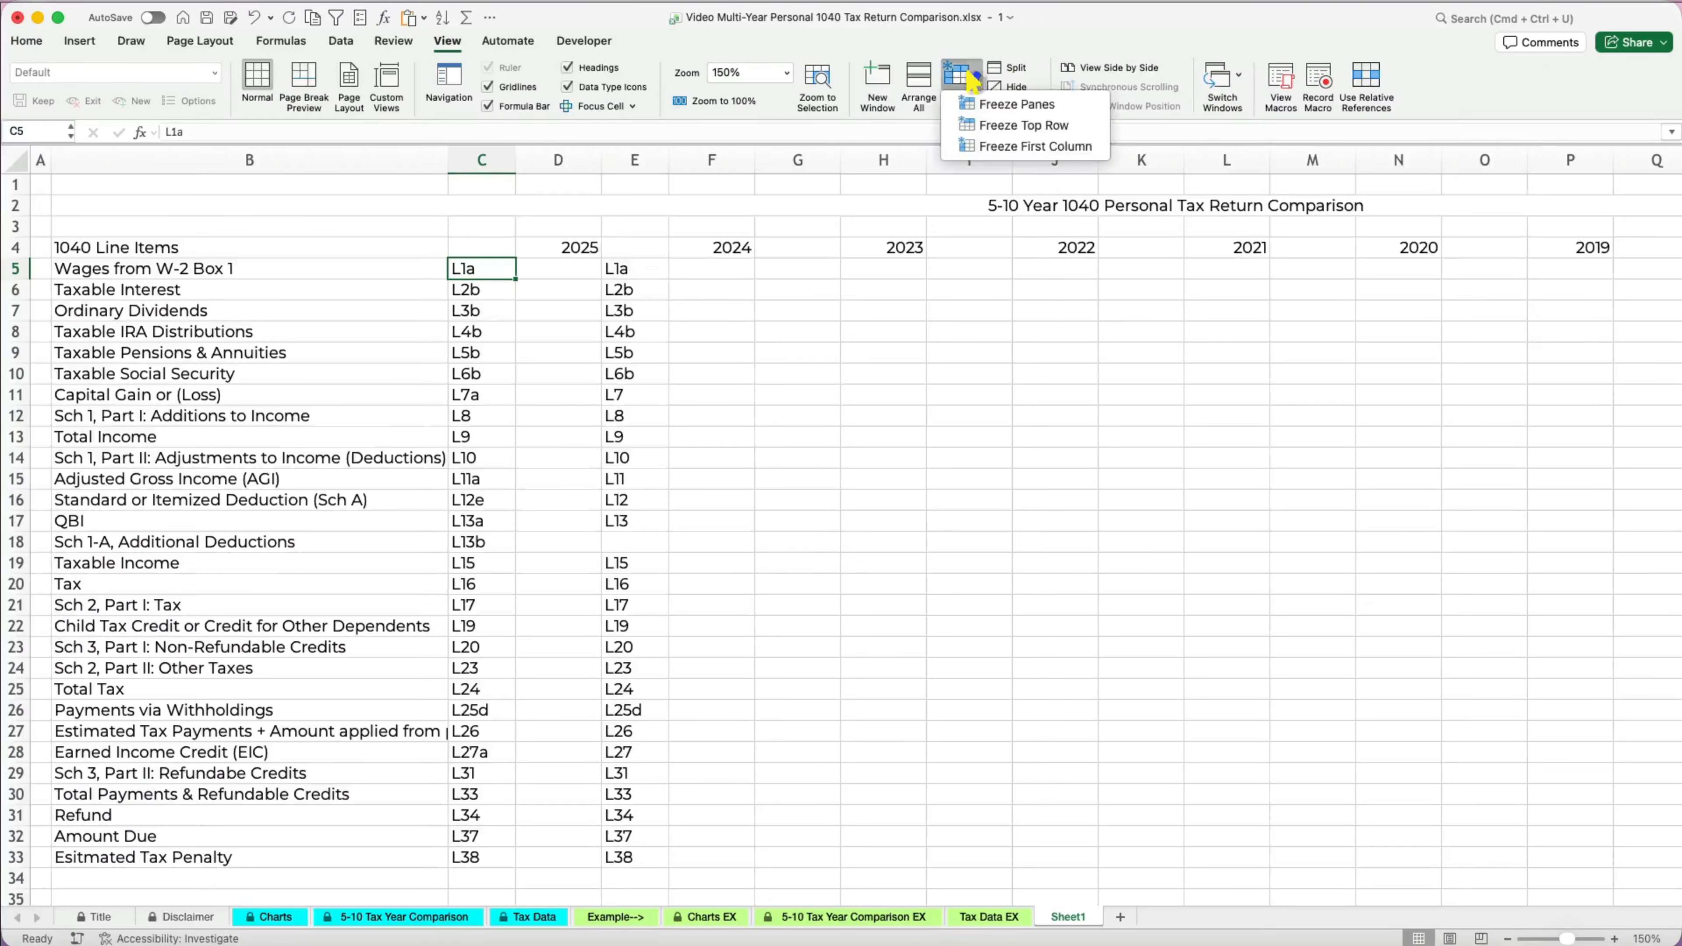
pyautogui.click(993, 105)
pyautogui.hscroll(5, 857, 487)
pyautogui.hscroll(-4, 858, 487)
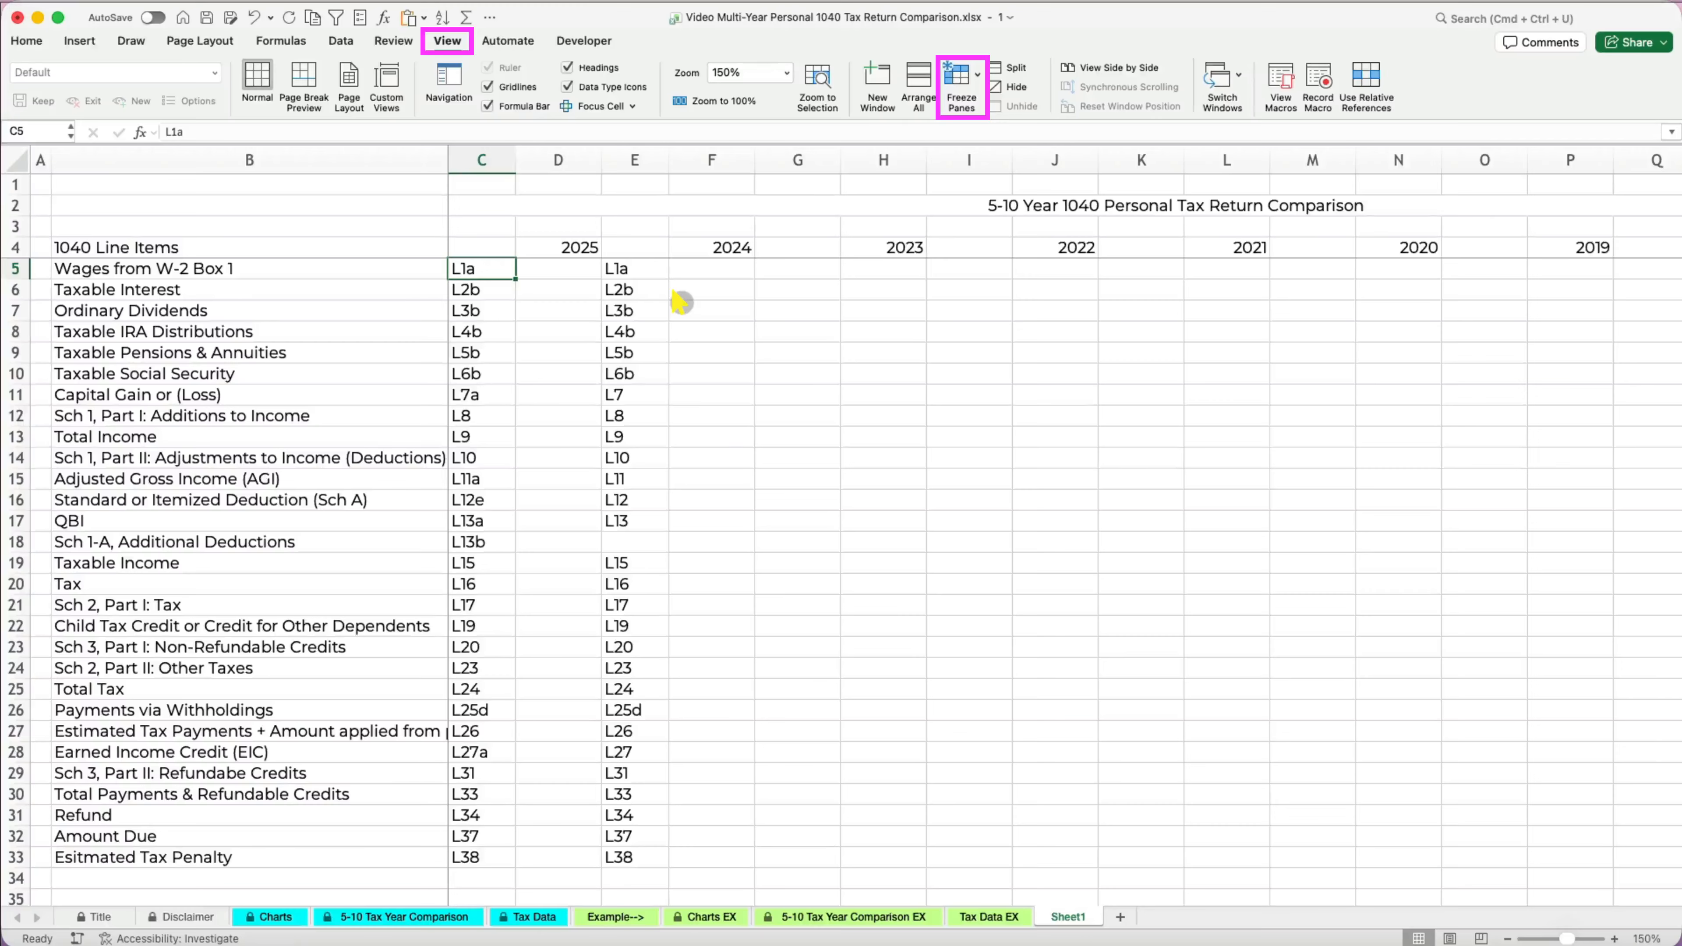
# Fill the entire sheet with white.
pyautogui.click(394, 210)
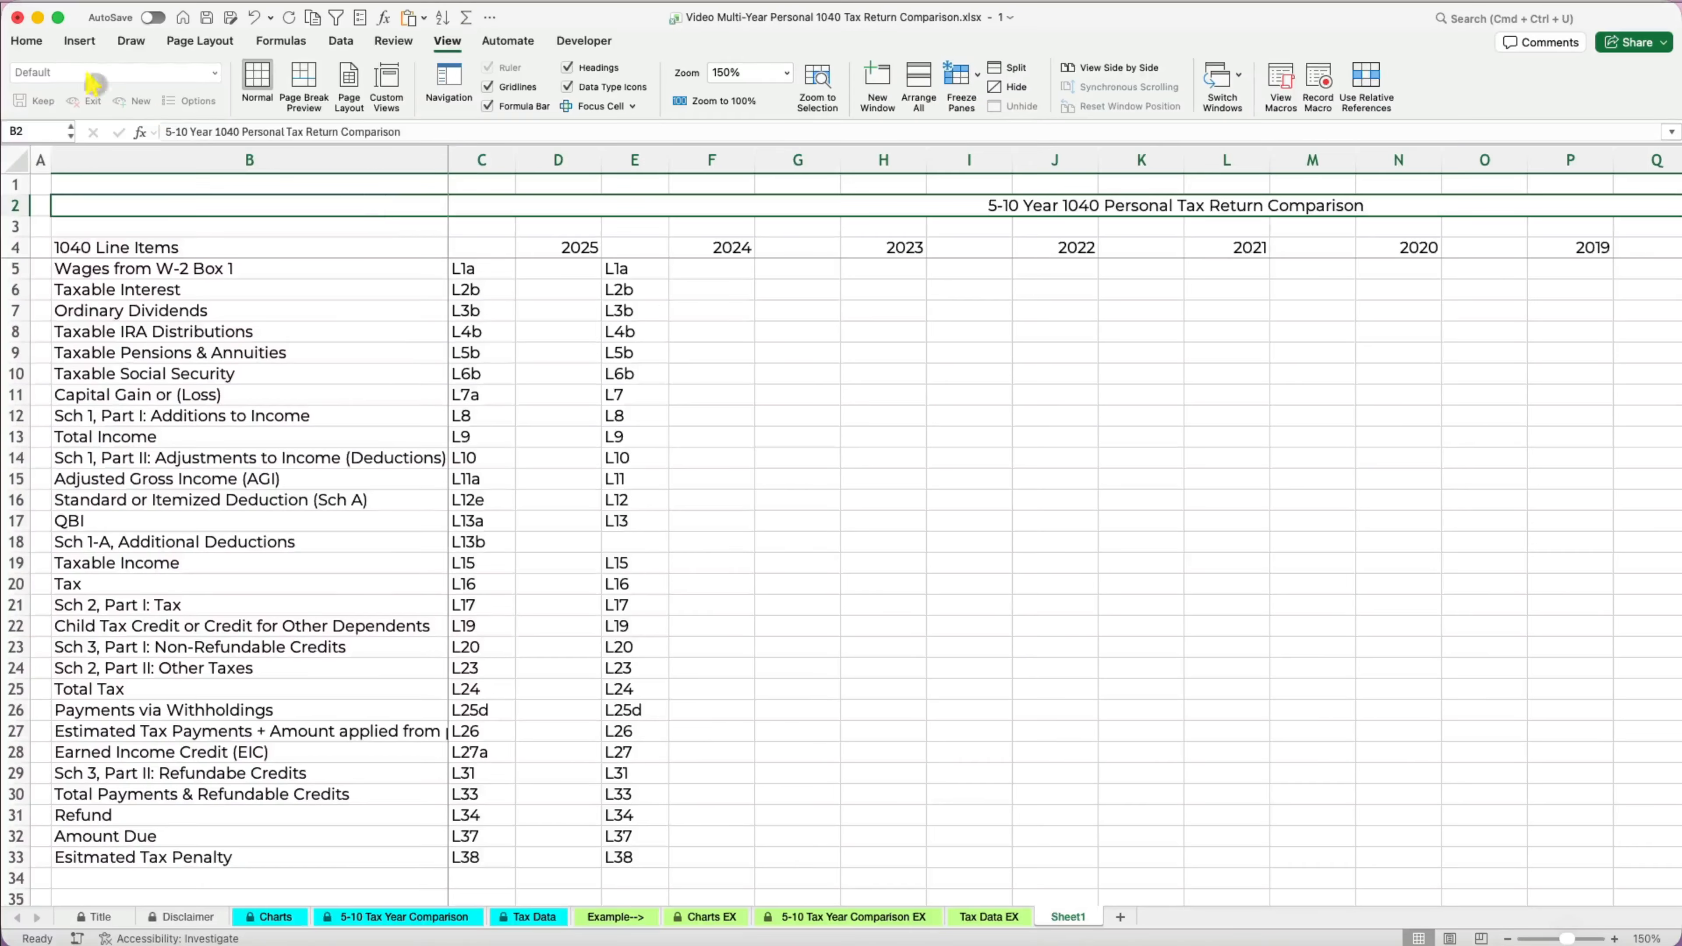
pyautogui.click(19, 161)
pyautogui.click(26, 40)
pyautogui.click(294, 100)
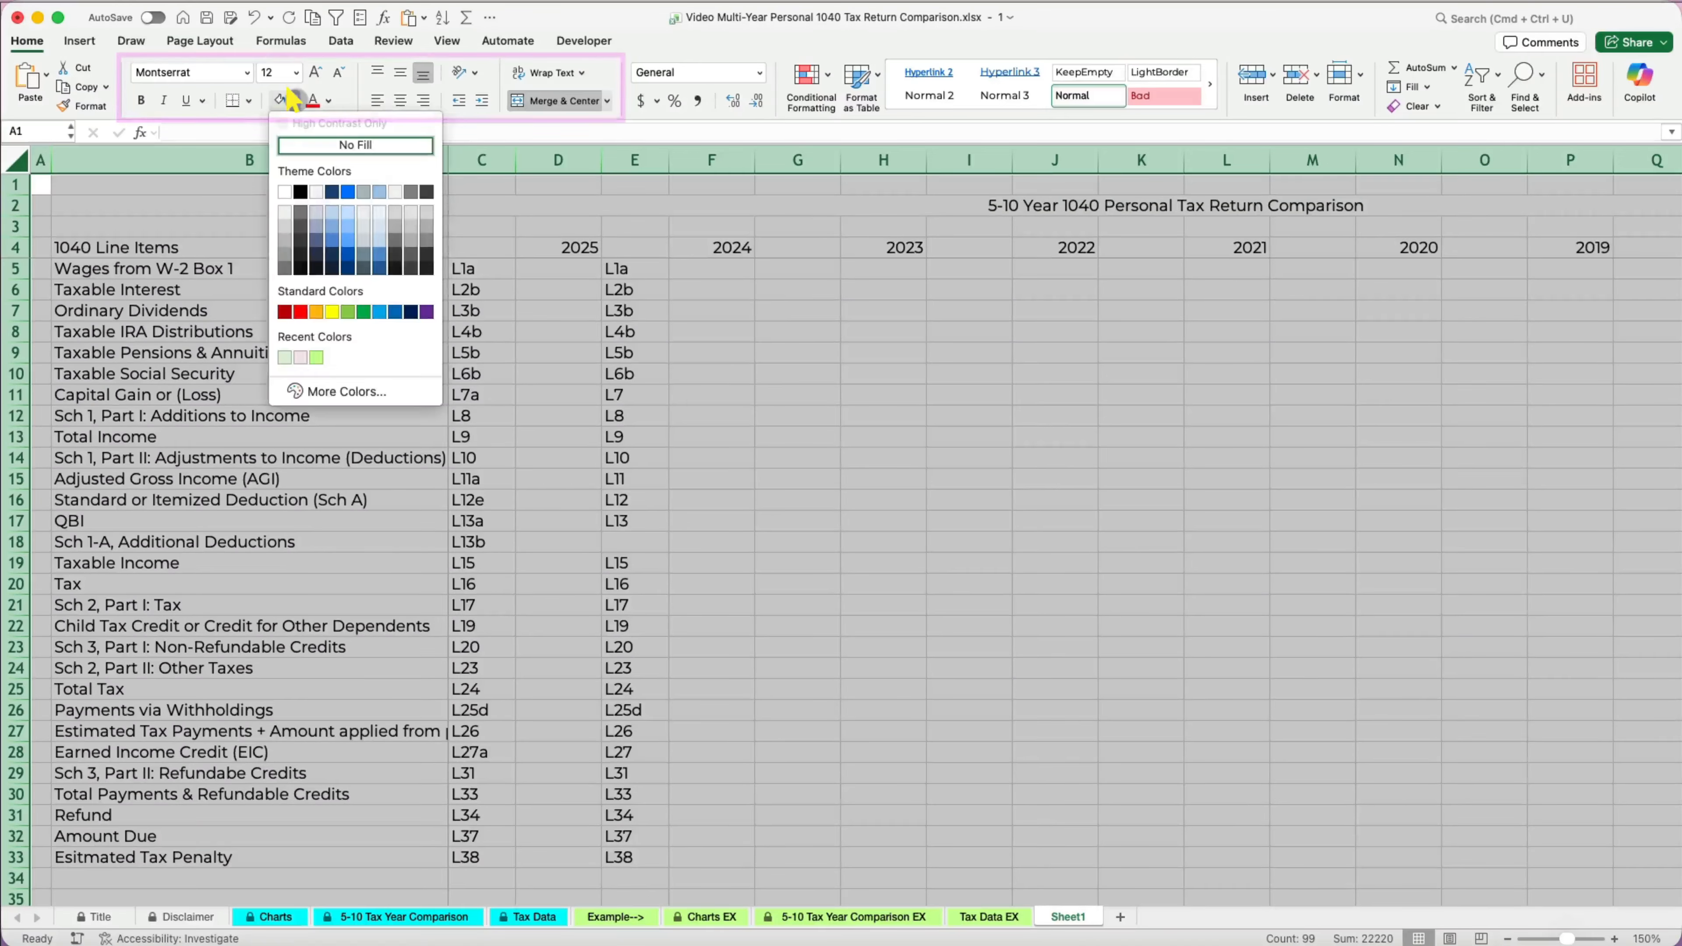
pyautogui.click(284, 191)
# Fill the title in row 2 with light green, and bold the title and header row 4.
pyautogui.click(282, 208)
pyautogui.click(294, 100)
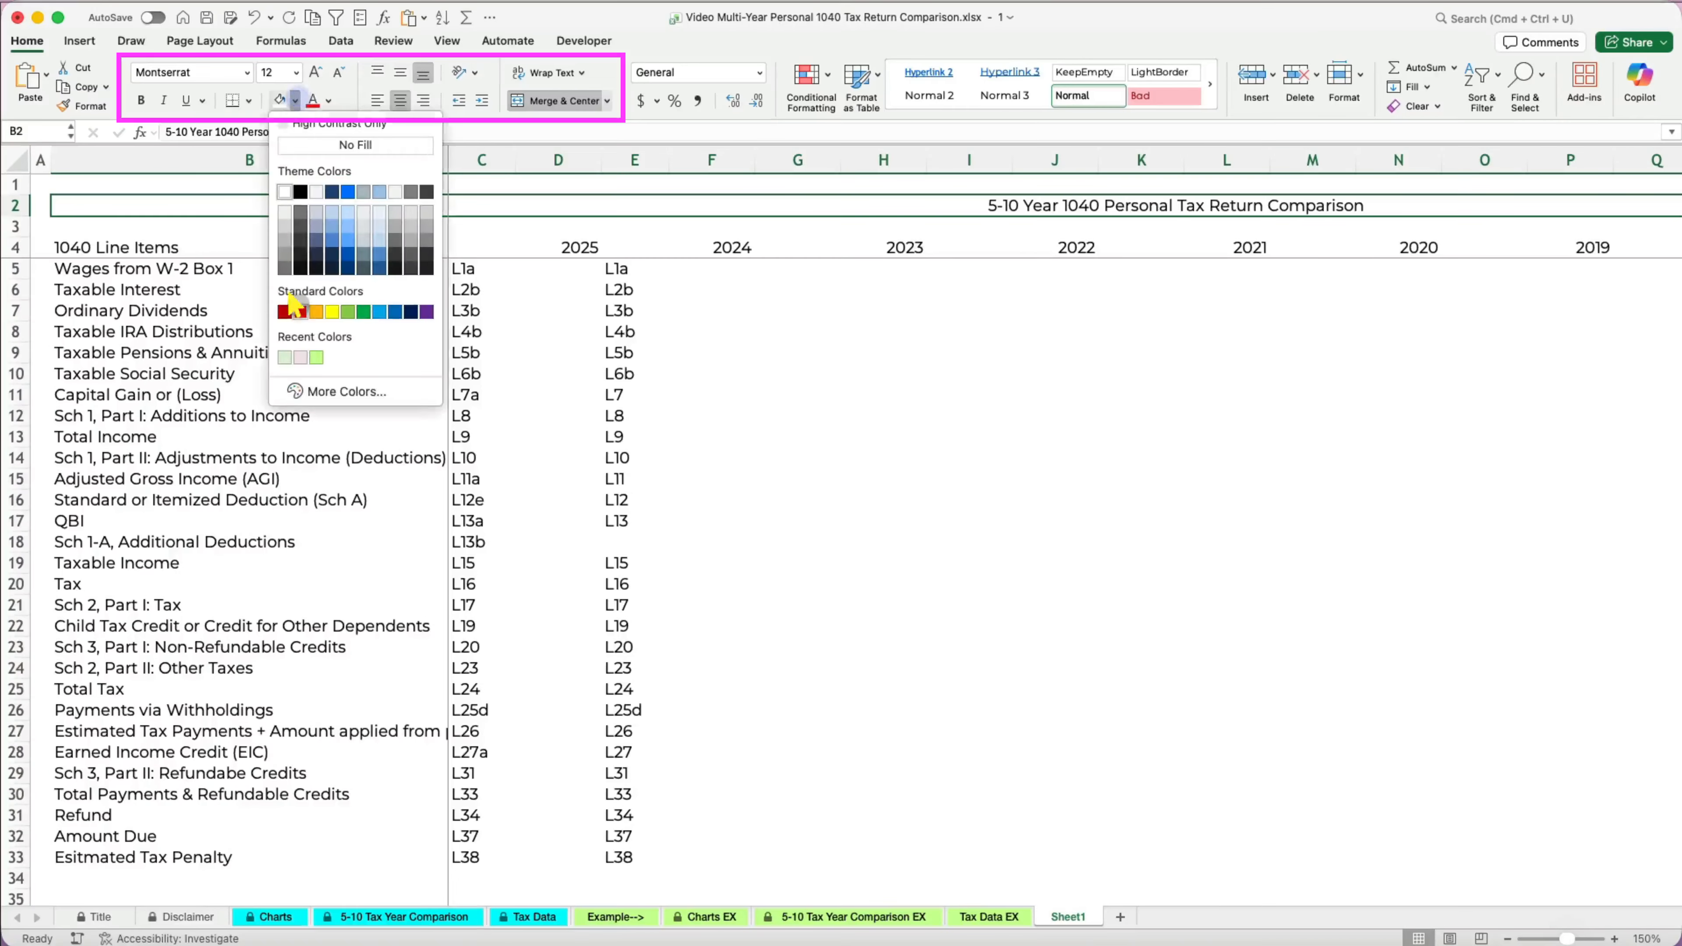
pyautogui.click(284, 357)
pyautogui.press('super+b')
pyautogui.click(18, 247)
pyautogui.press('super+b')
pyautogui.click(443, 305)
# Reduce the font size of line reference columns C and E to 10 and italicize them.
pyautogui.click(482, 163)
pyautogui.keyDown('super'); pyautogui.click(634, 160); pyautogui.keyUp('super')
pyautogui.click(338, 71)
pyautogui.click(339, 71)
pyautogui.click(163, 99)
# Add light gray cell borders to the table range B4:X33.
pyautogui.moveTo(119, 247); pyautogui.dragTo(1562, 867)
pyautogui.click(249, 100)
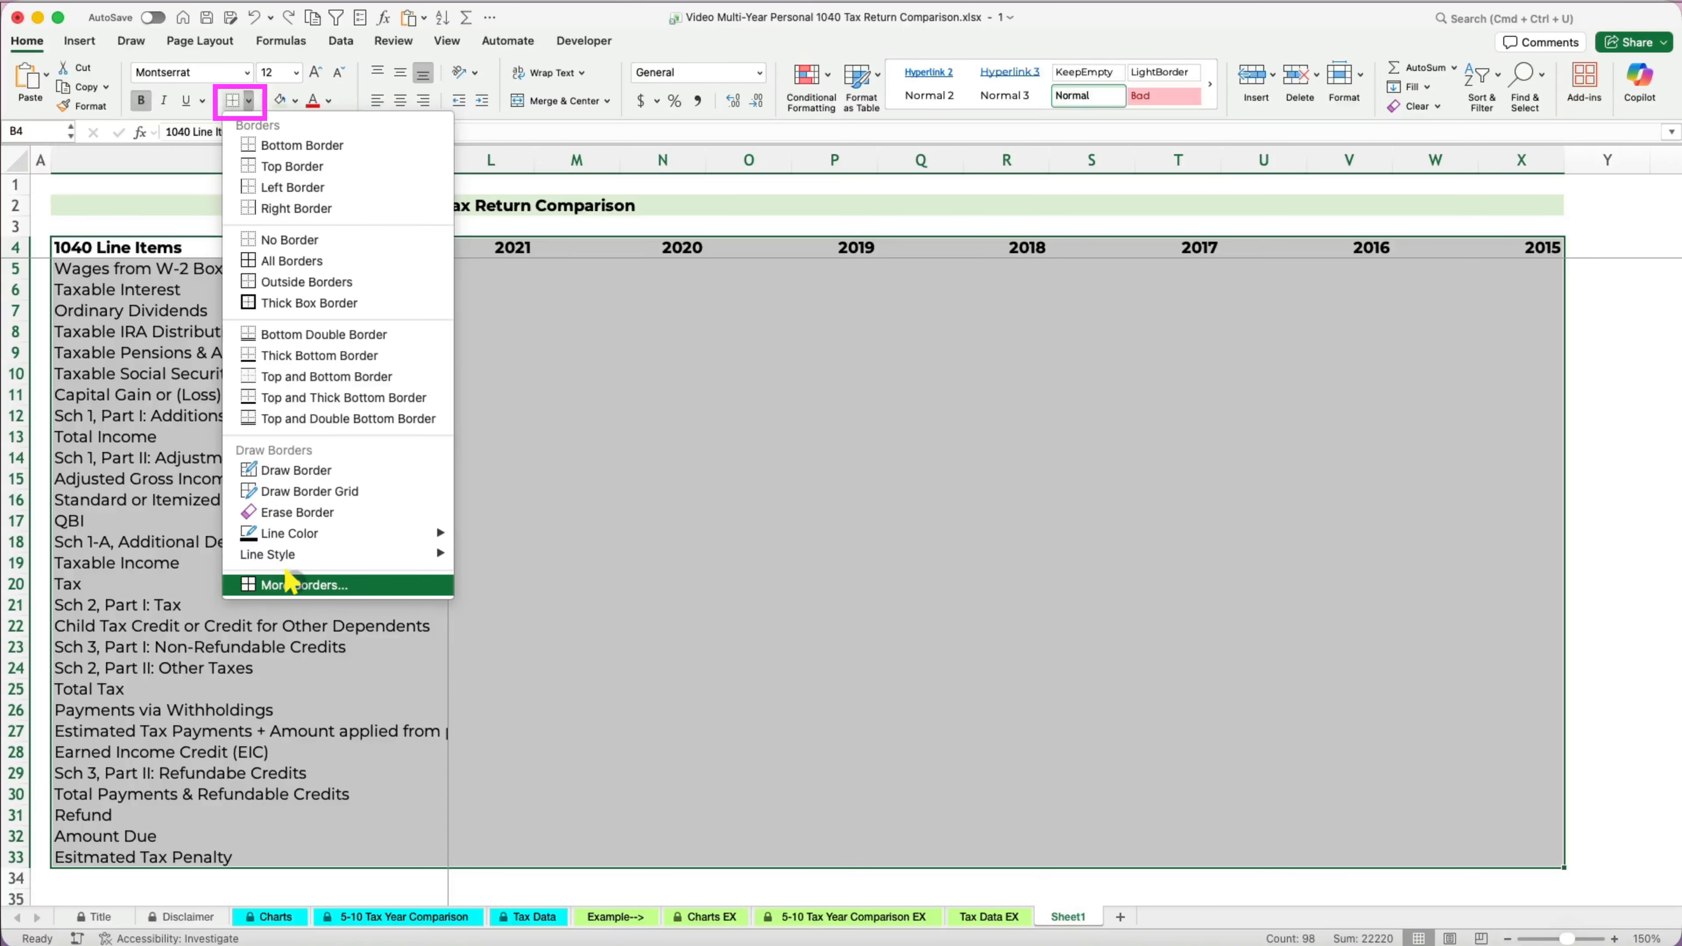
pyautogui.click(290, 584)
pyautogui.click(665, 586)
pyautogui.click(527, 685)
pyautogui.click(665, 586)
pyautogui.click(527, 684)
pyautogui.click(852, 382)
pyautogui.click(978, 777)
pyautogui.click(987, 773)
# Copy the 2024 line references from E5:E33 into G5:G33 for the 2023 column.
pyautogui.hscroll(-8, 990, 773)
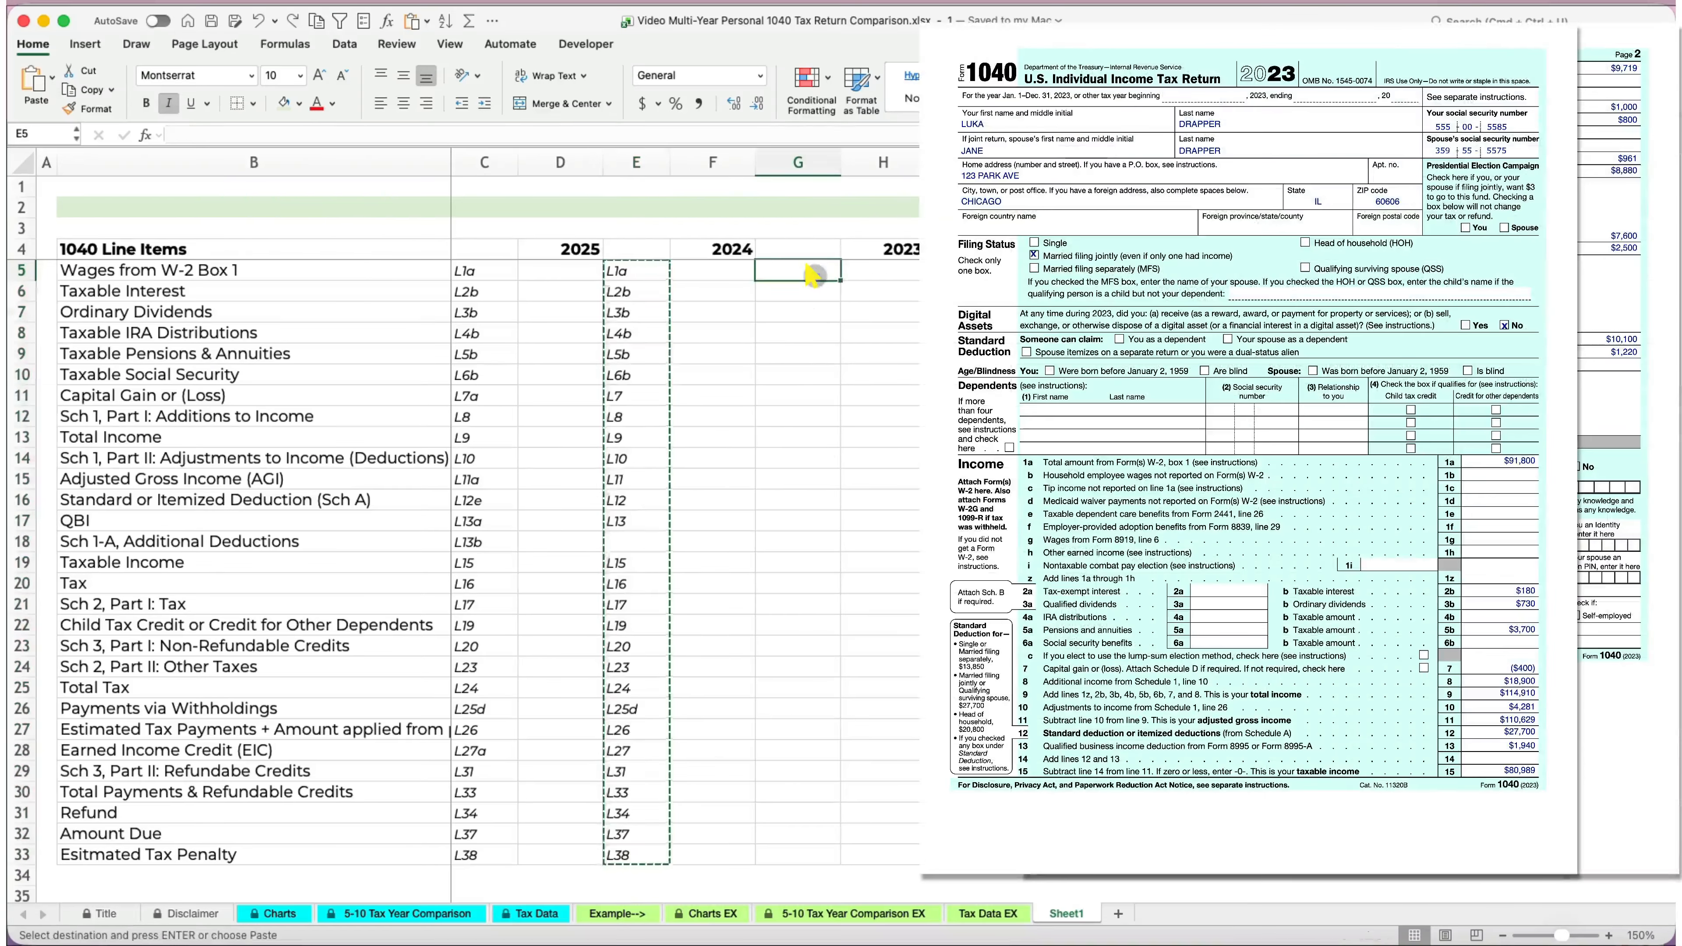
pyautogui.write('L1a L2b L3b L4b L5b L6b L7 L8 L9 L10 L11 L12 L13  L15 L16 L17 L19 L20 L23 L24 L25d L26 L27 L31 L33 L34 L37 L38')
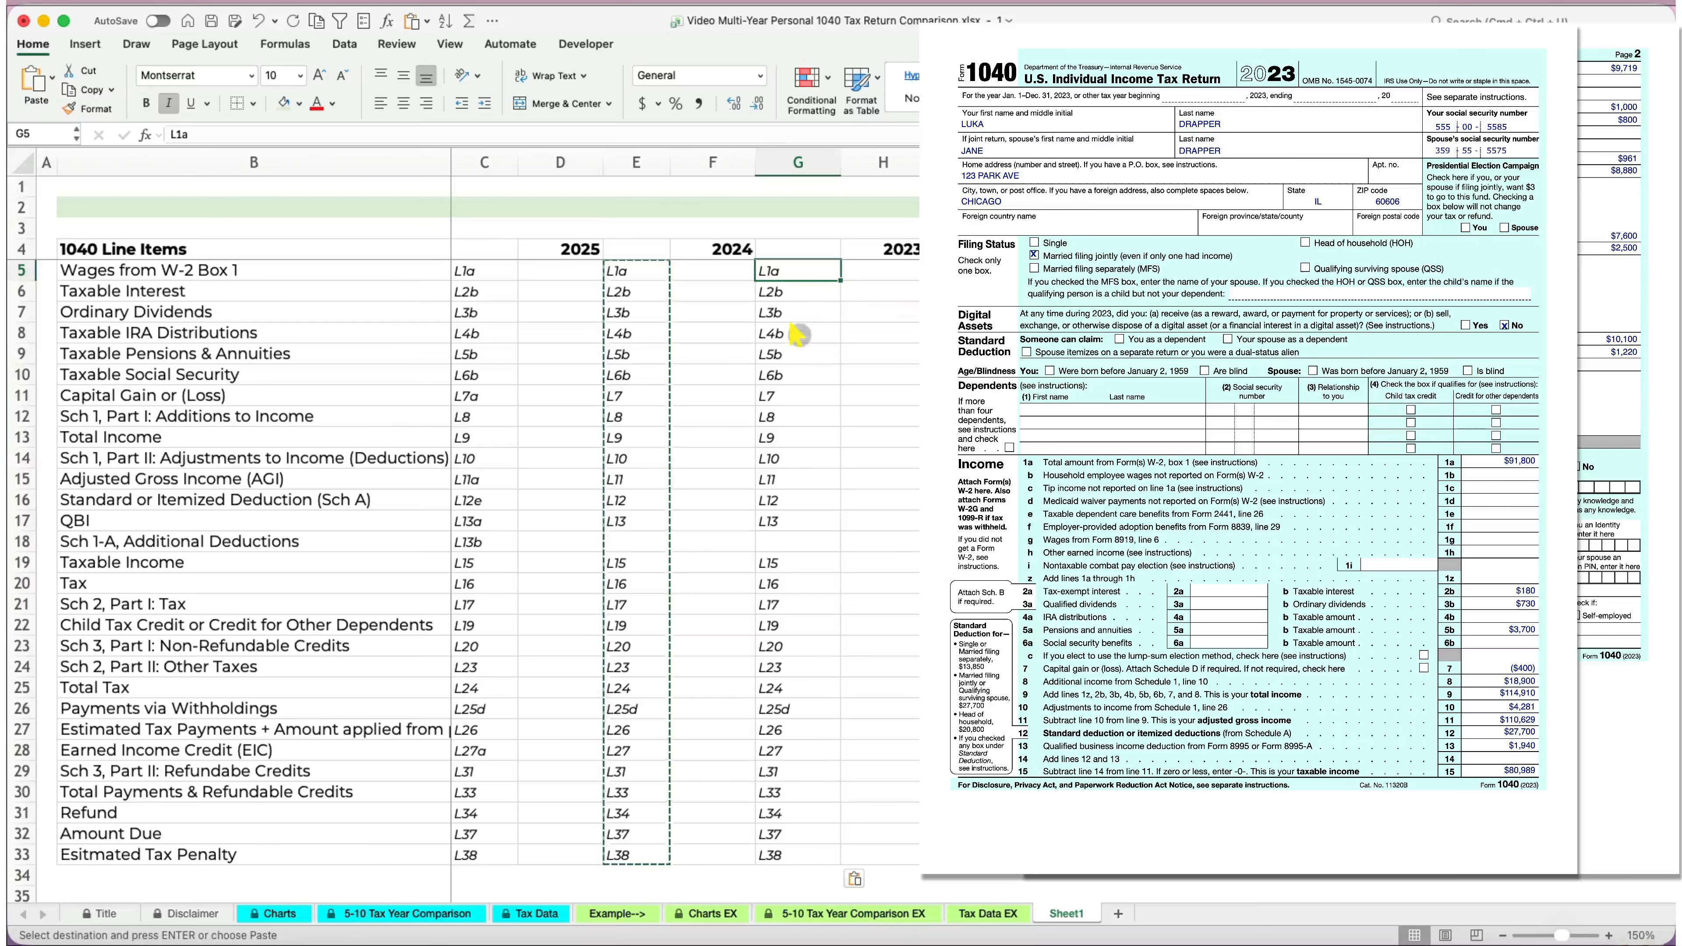
pyautogui.click(784, 457)
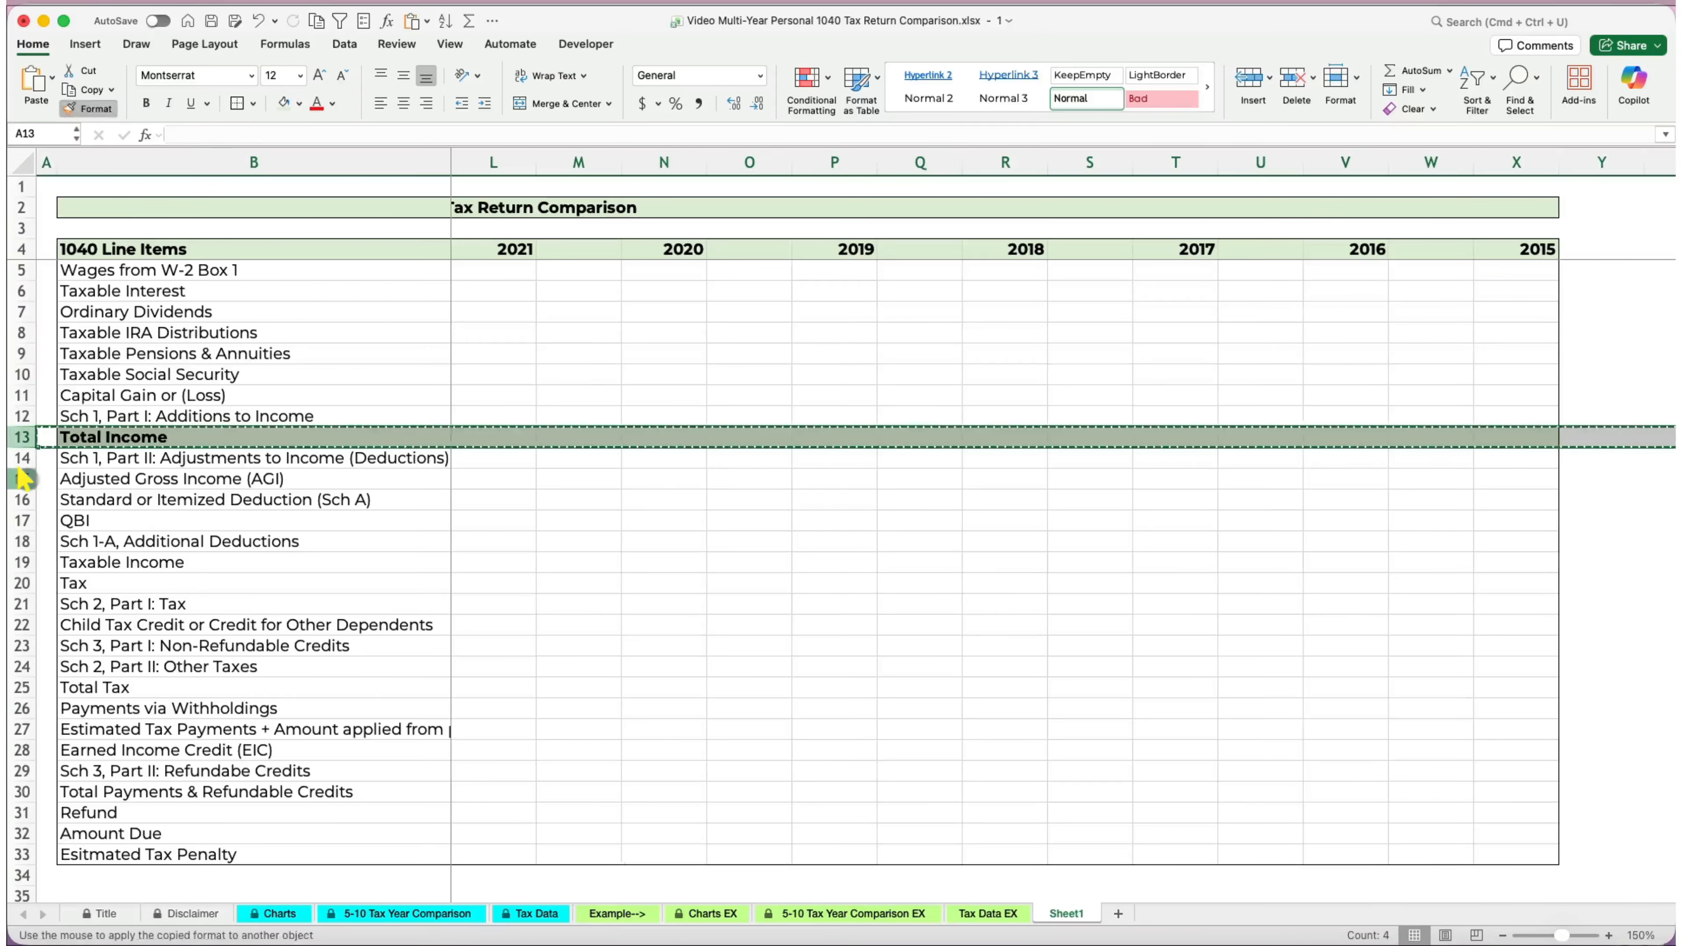
# Copy the Total Income row's format to the Adjusted Gross Income row and the Total Tax row's format to the Amount Due row.
pyautogui.click(22, 478)
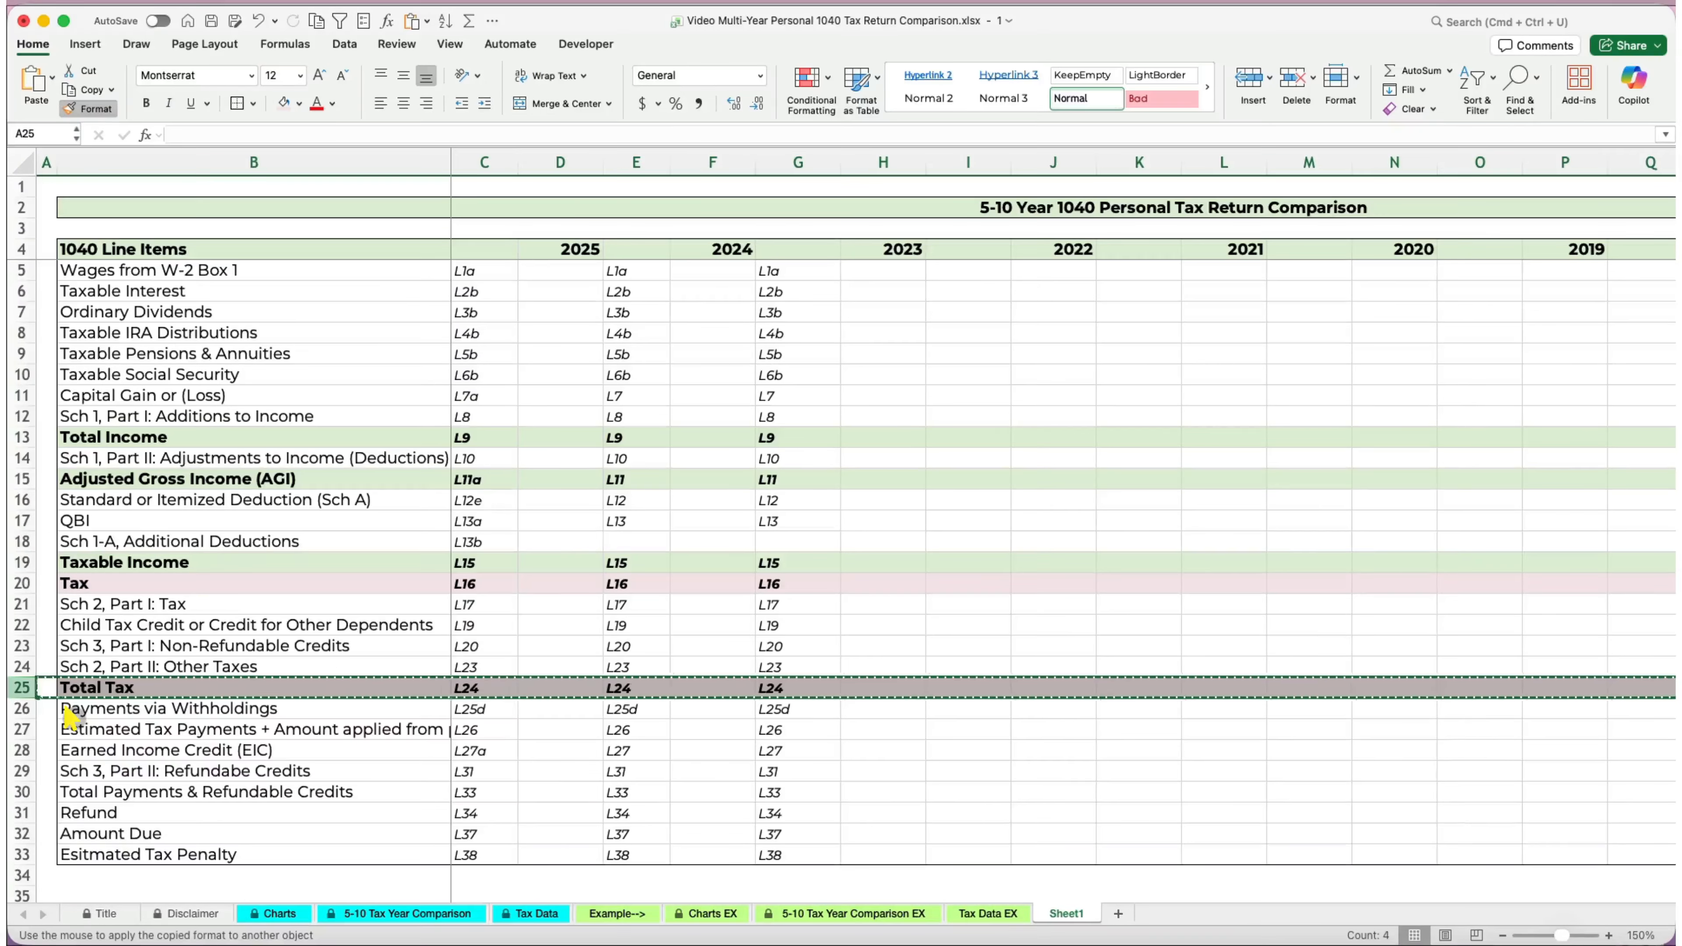
pyautogui.click(22, 833)
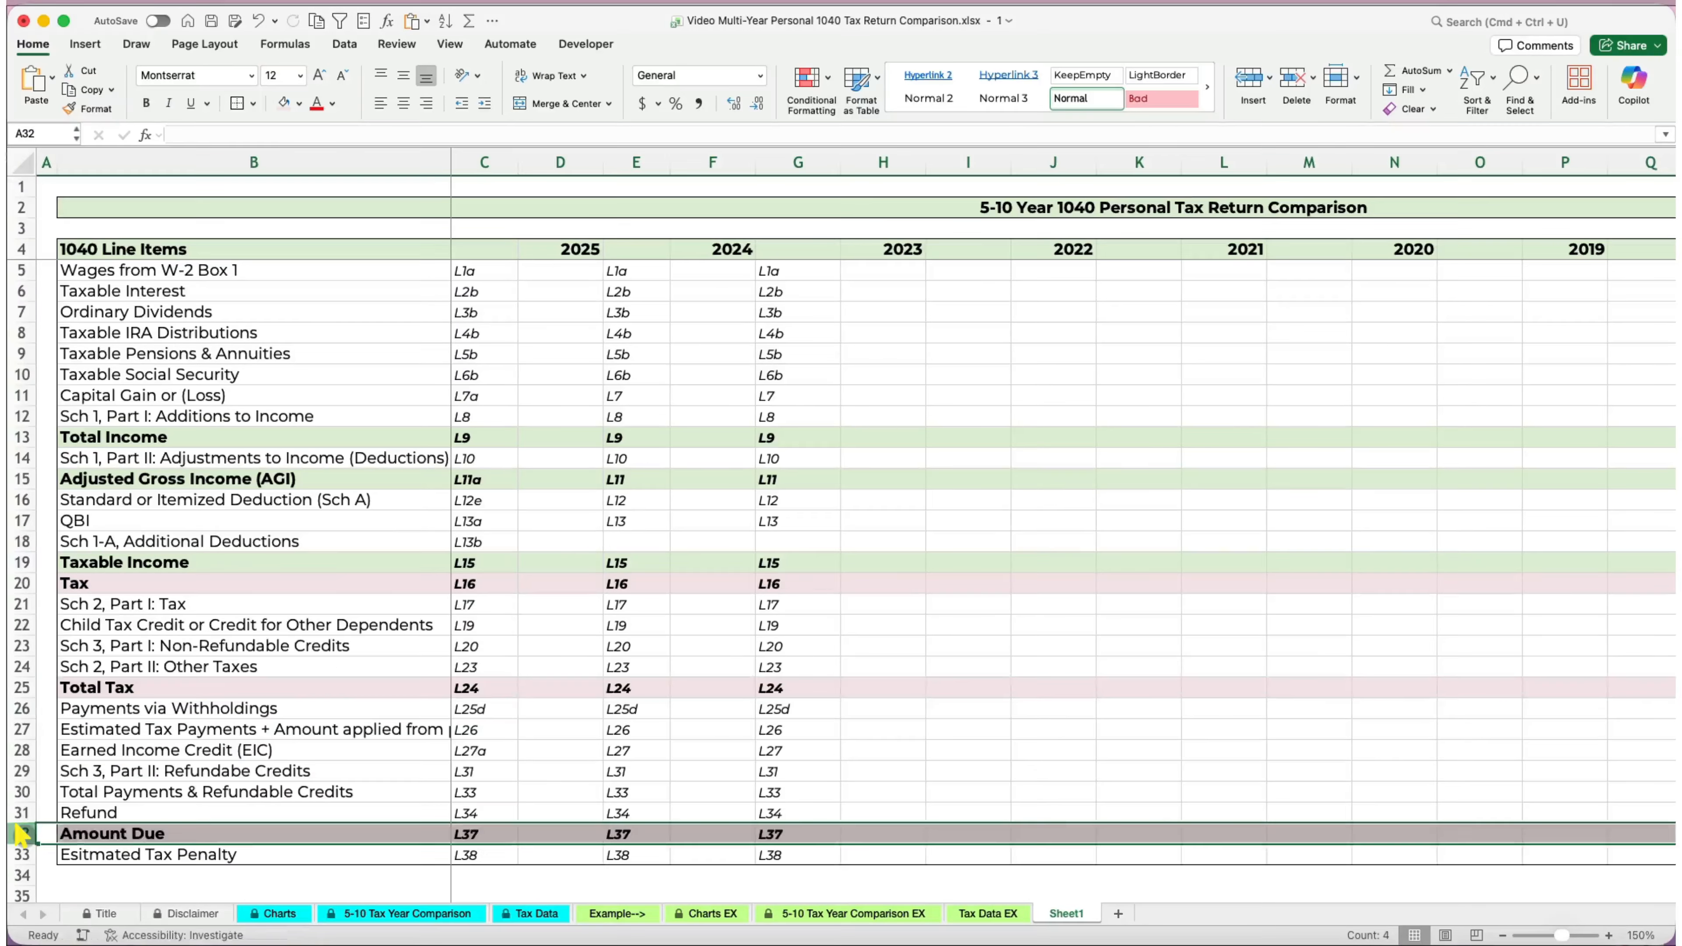
pyautogui.doubleClick(132, 854)
pyautogui.press('super+z')
# Enter the 2025 Form 1040 amounts down D5:D33, from 105750 for wages to -2405 for Amount Due and 168 for the tax penalty.
pyautogui.click(577, 269)
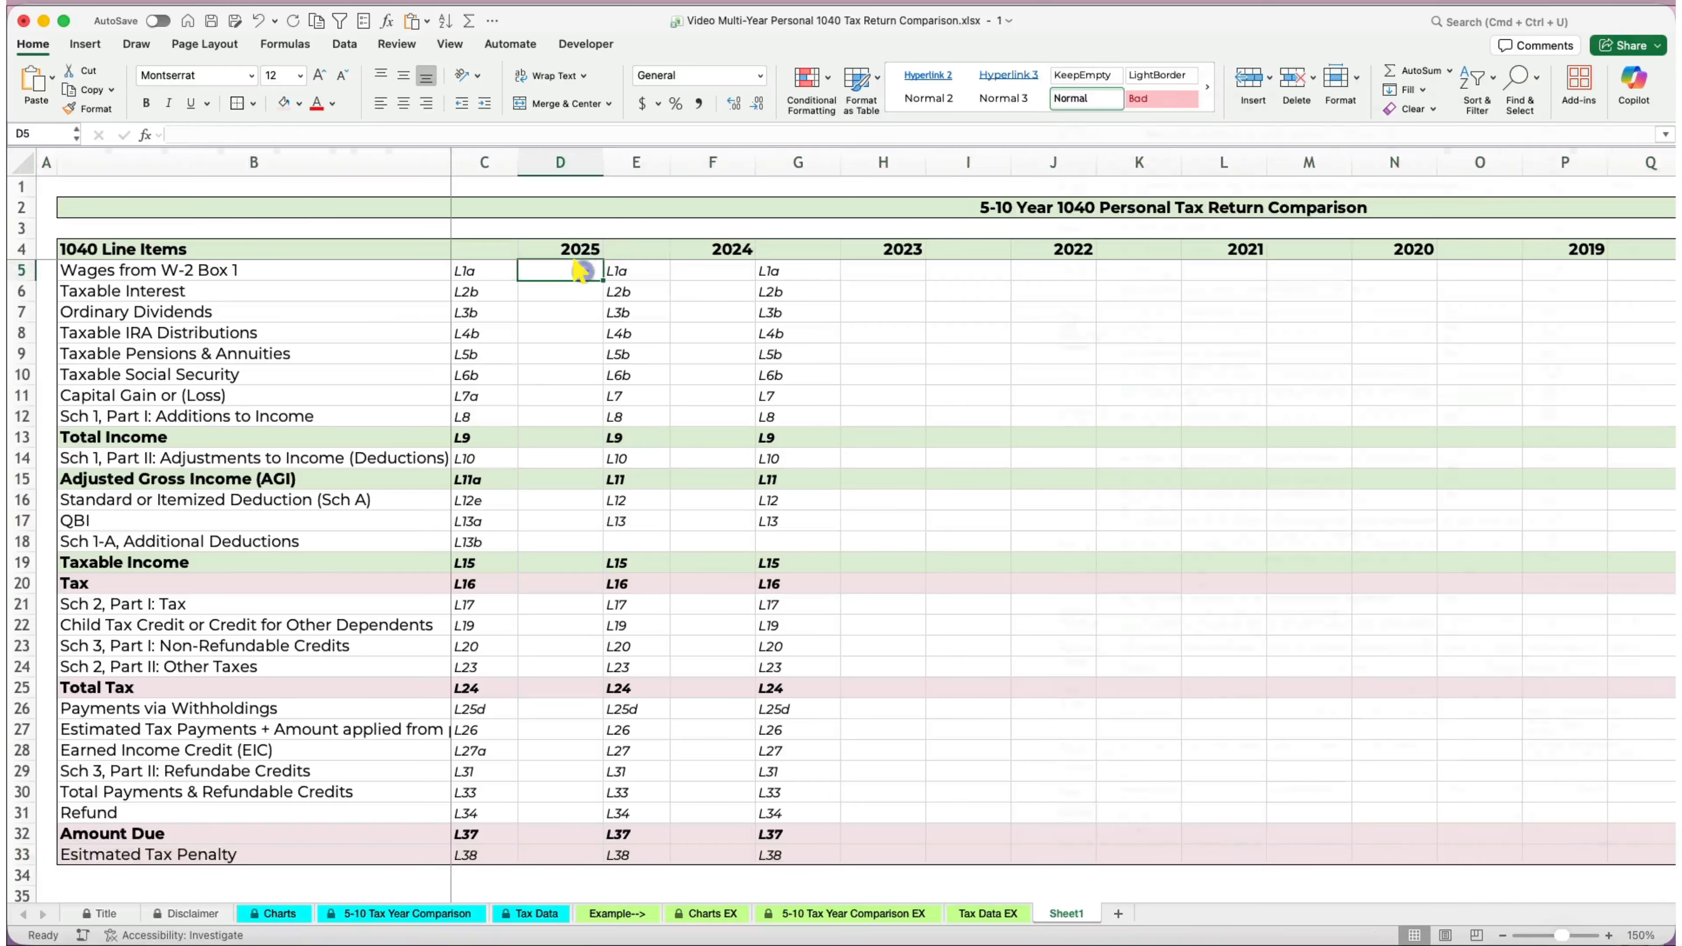
pyautogui.write('105750')
pyautogui.press('Return')
pyautogui.write('260')
pyautogui.press('Return')
pyautogui.write('840')
pyautogui.press('Return')
pyautogui.write('0 4200 0 2100 13600 126750 6500 120250 32200 4500 0 83550 10026 0 500 1250 1074 9350 6345 600 0 0 6945 0 -2405 ')
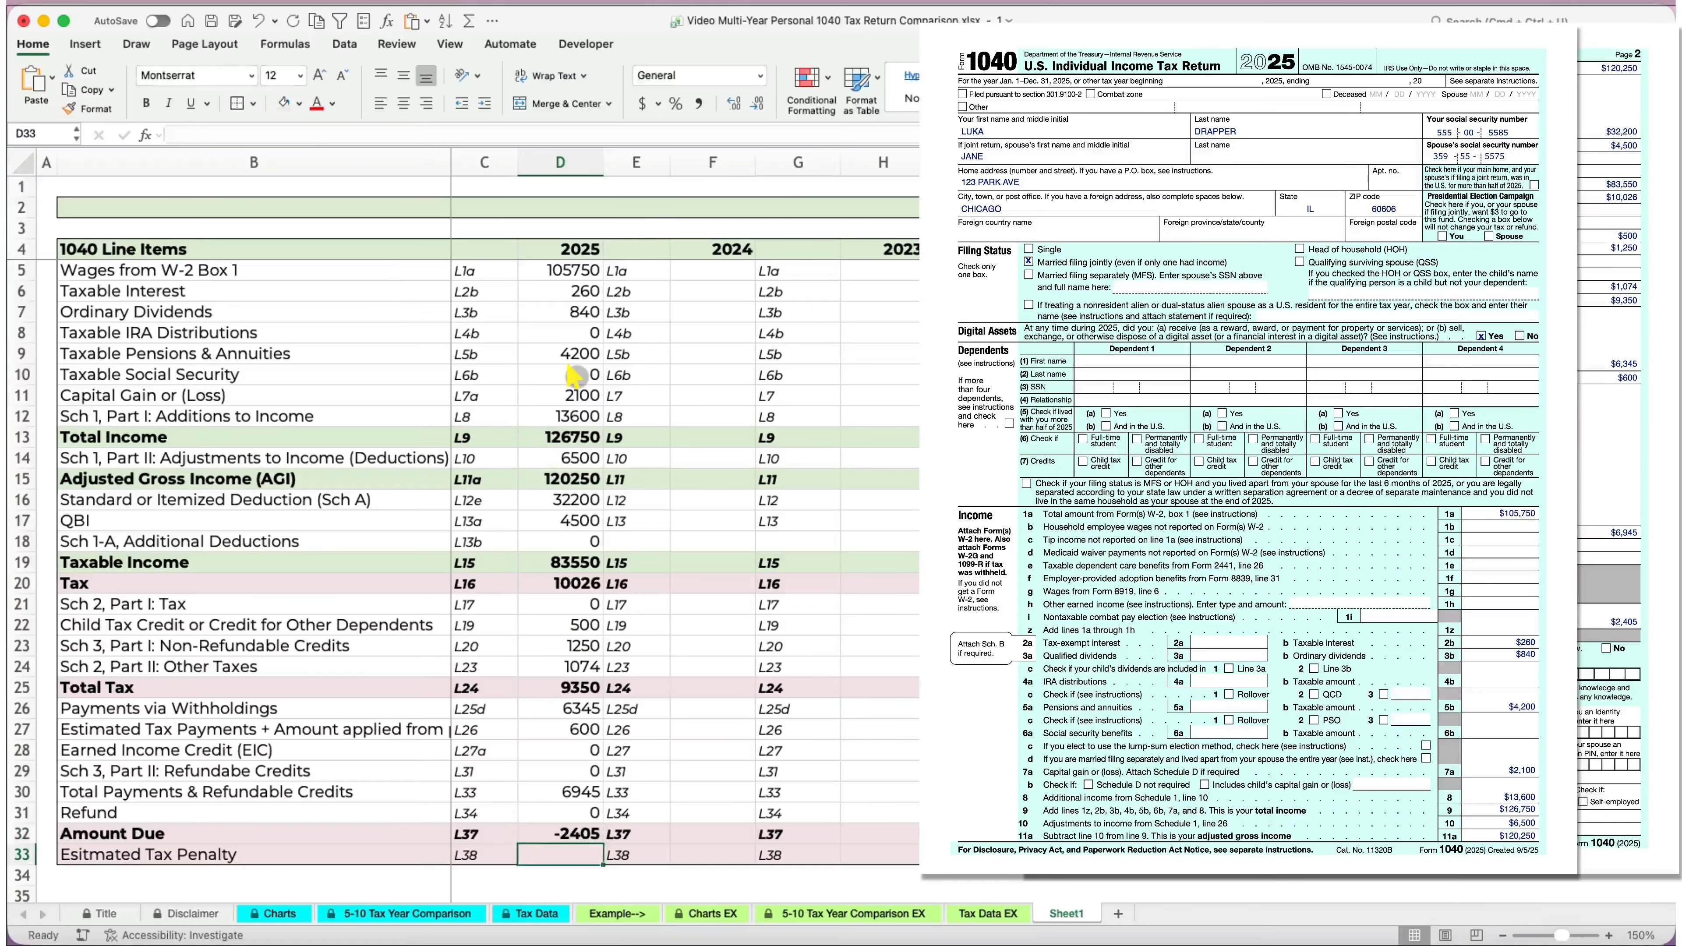
pyautogui.write('168')
# Append the italic note (enter as negative) to the Amount Due label in B32.
pyautogui.doubleClick(267, 833)
pyautogui.click(562, 270)
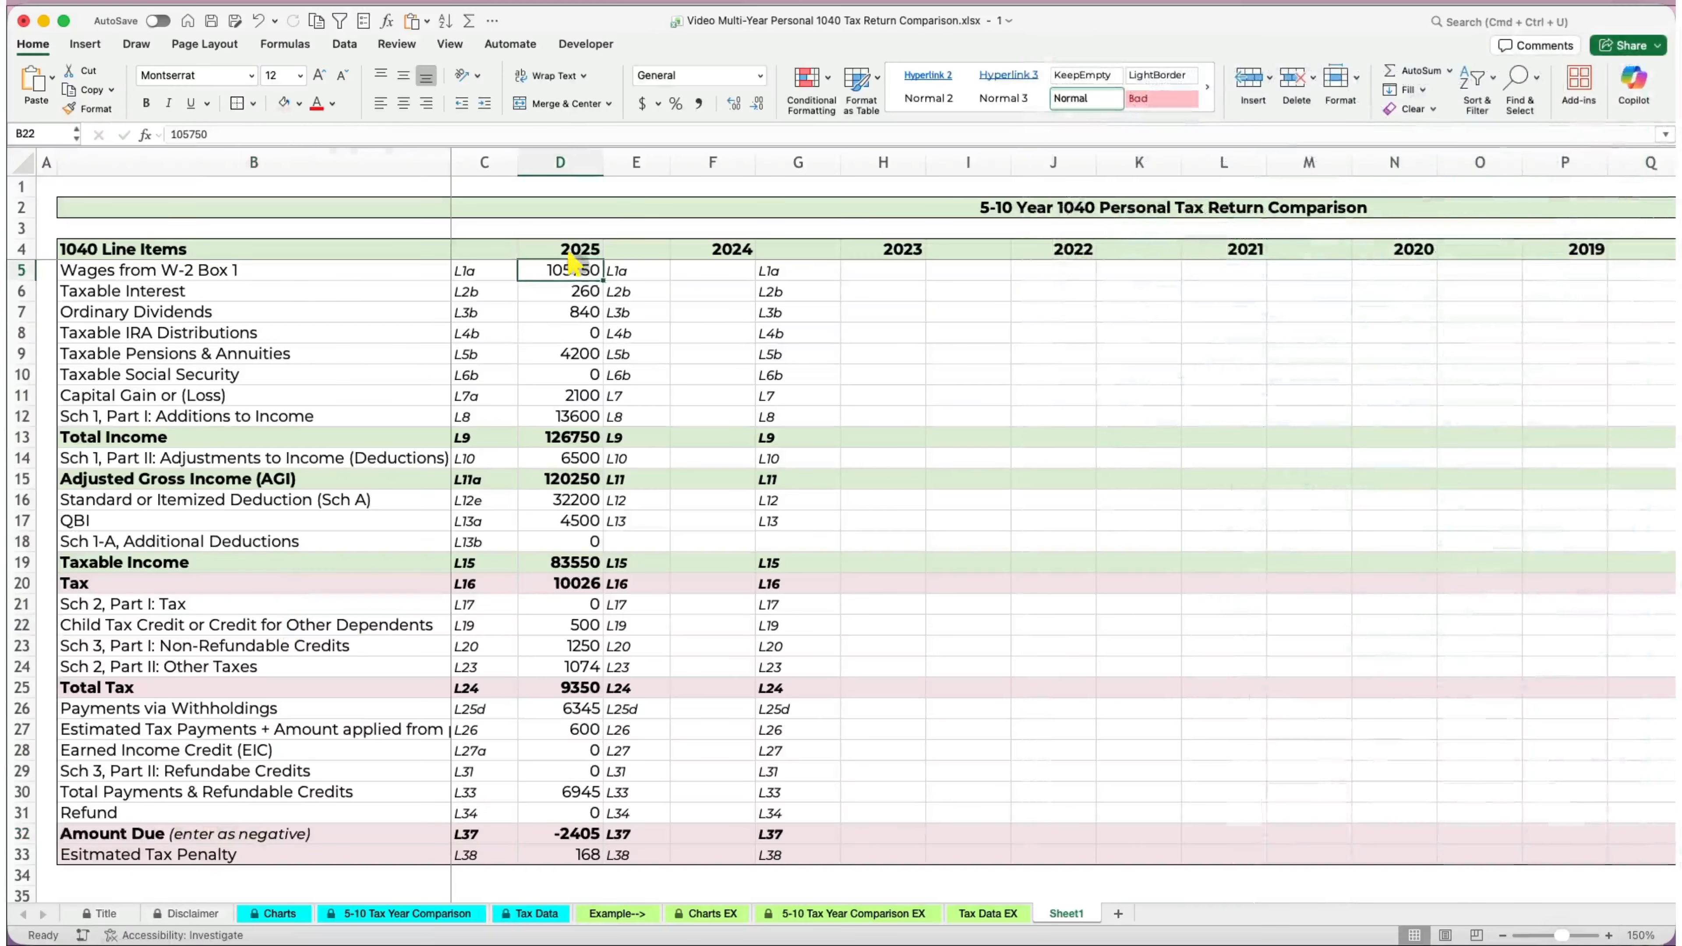
# Format the 2025 amounts in D5:D33 as currency with no decimal places.
pyautogui.press('super+shift+Down')
pyautogui.click(639, 102)
pyautogui.click(756, 102)
pyautogui.click(756, 102)
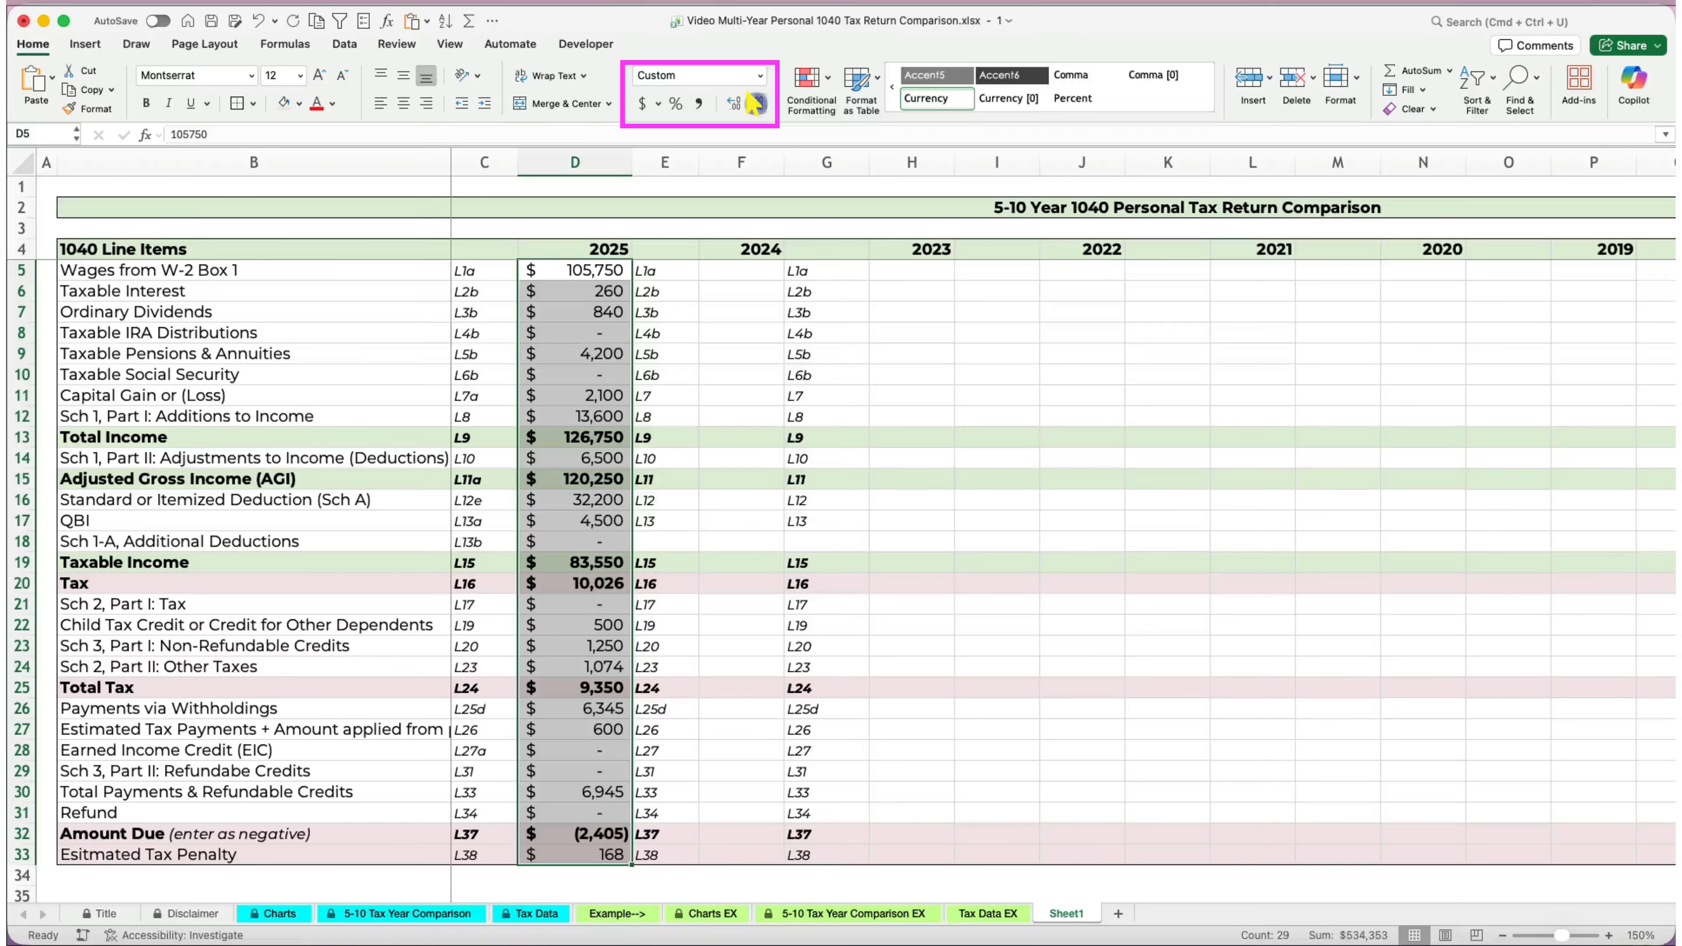
# Copy the currency format of D5:D33 to the amount columns of every year from 2024 to 2015.
pyautogui.doubleClick(88, 108)
pyautogui.click(742, 270)
pyautogui.click(911, 270)
pyautogui.click(1119, 270)
pyautogui.click(1167, 270)
pyautogui.click(1422, 270)
pyautogui.click(1593, 270)
pyautogui.hscroll(5, 1593, 270)
pyautogui.click(894, 270)
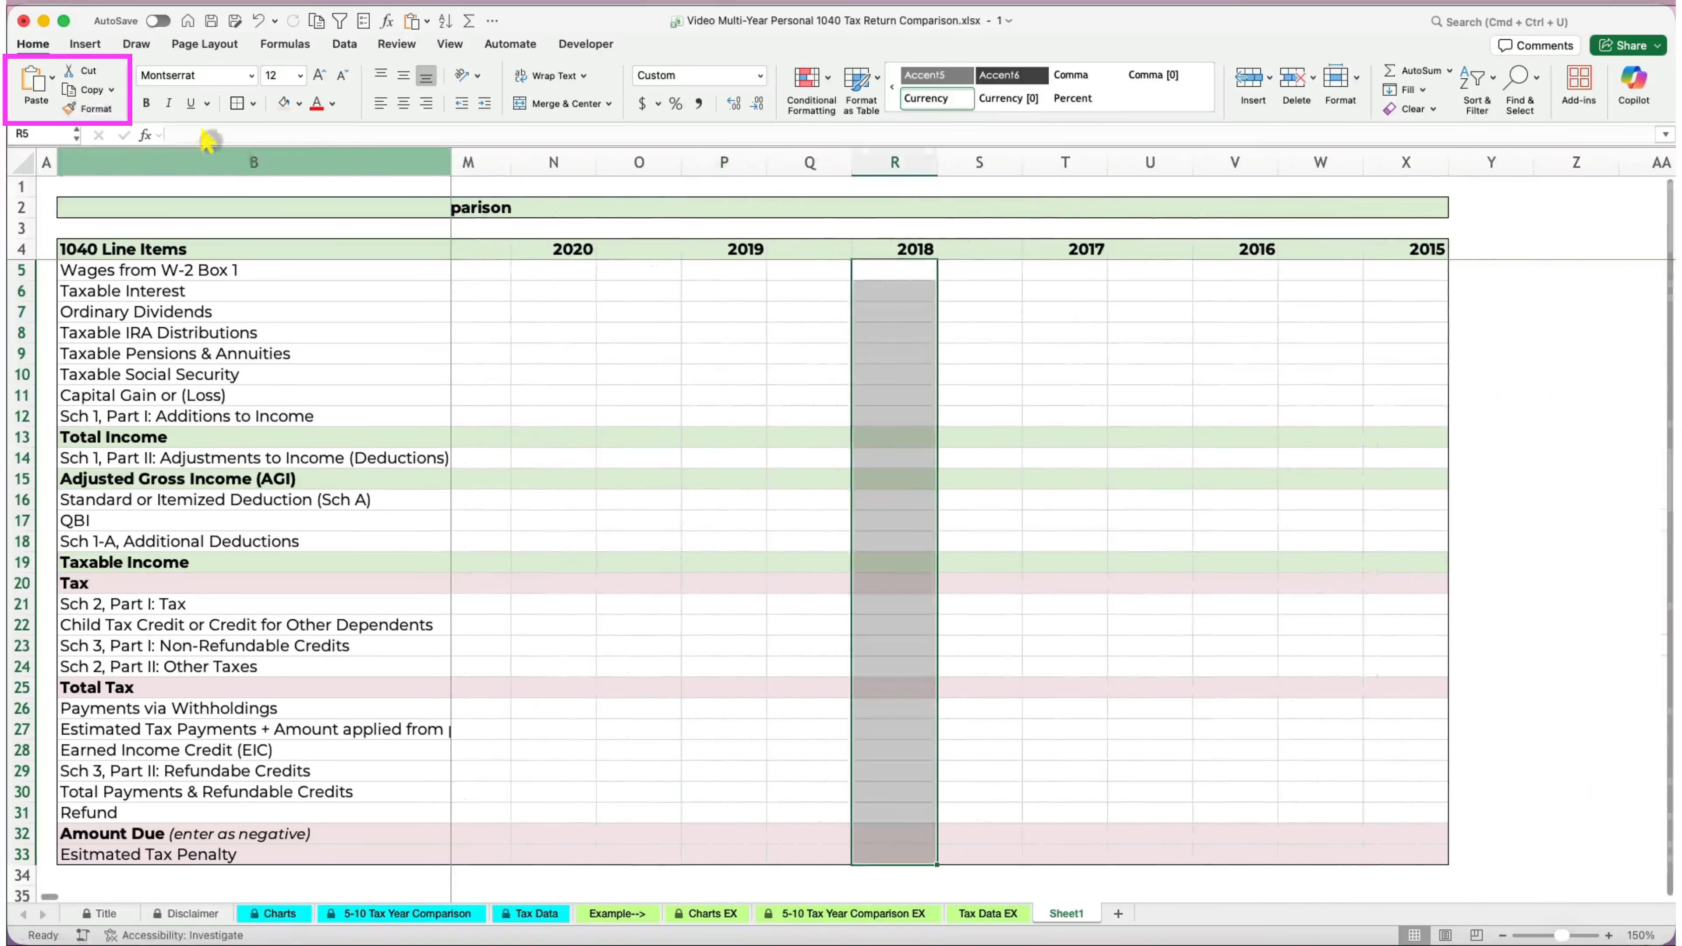
pyautogui.click(1064, 270)
pyautogui.click(1220, 274)
pyautogui.click(1389, 273)
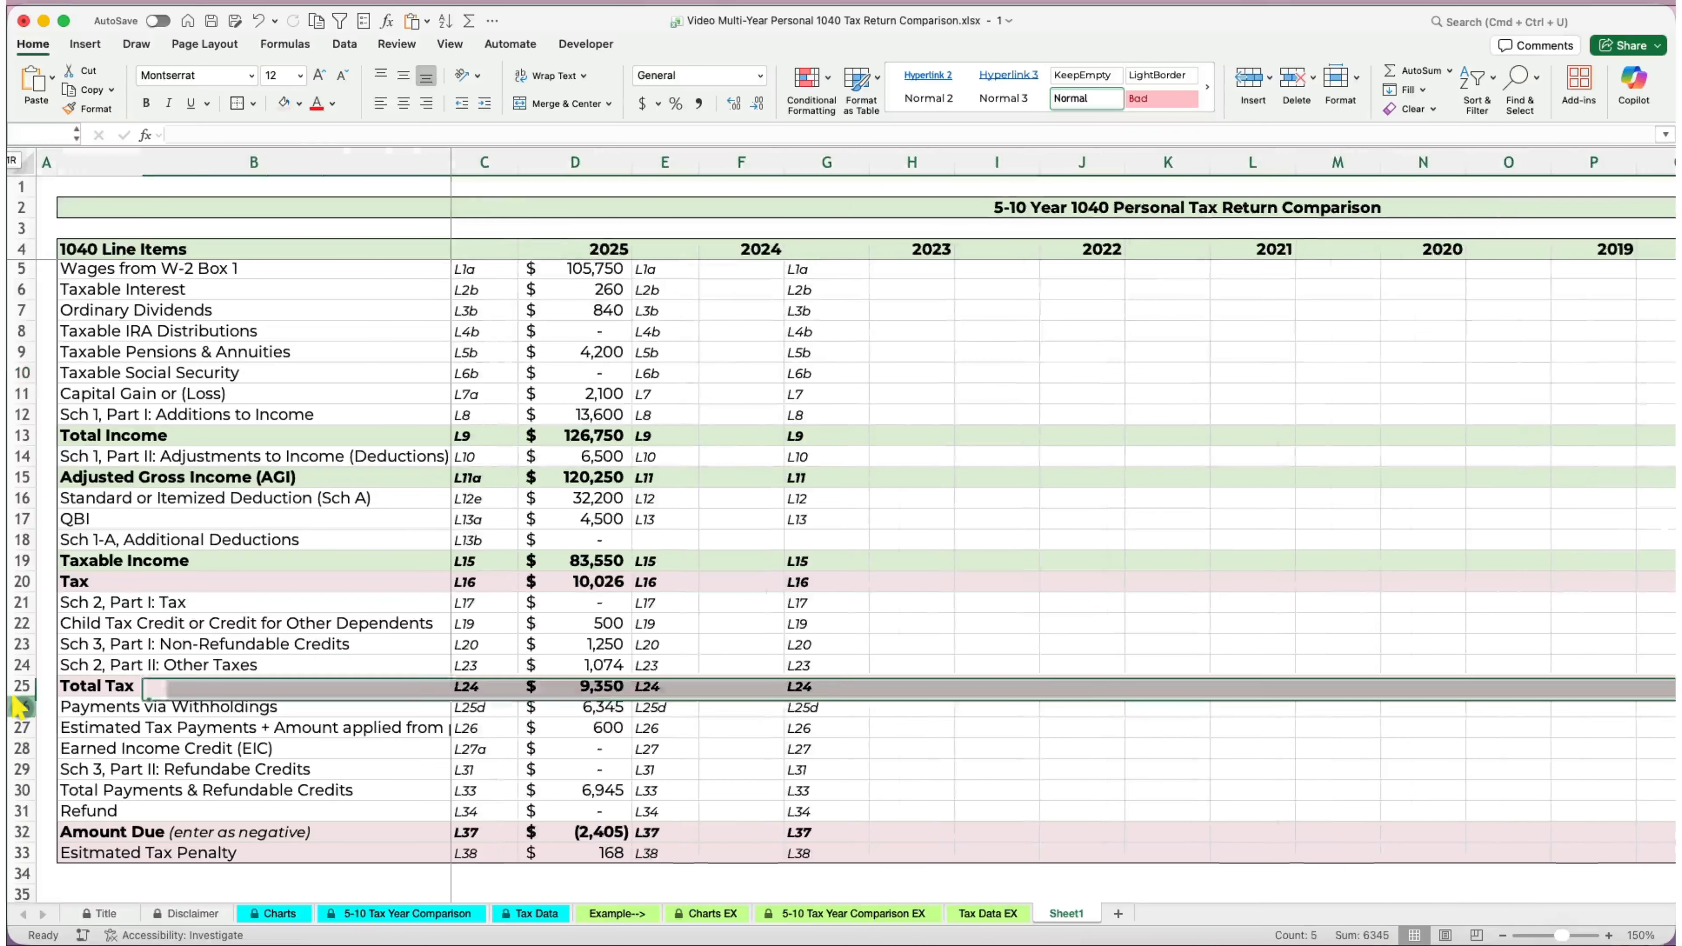
# Insert a row below Total Tax and label it Effective Tax Rate in B26.
pyautogui.click(23, 707)
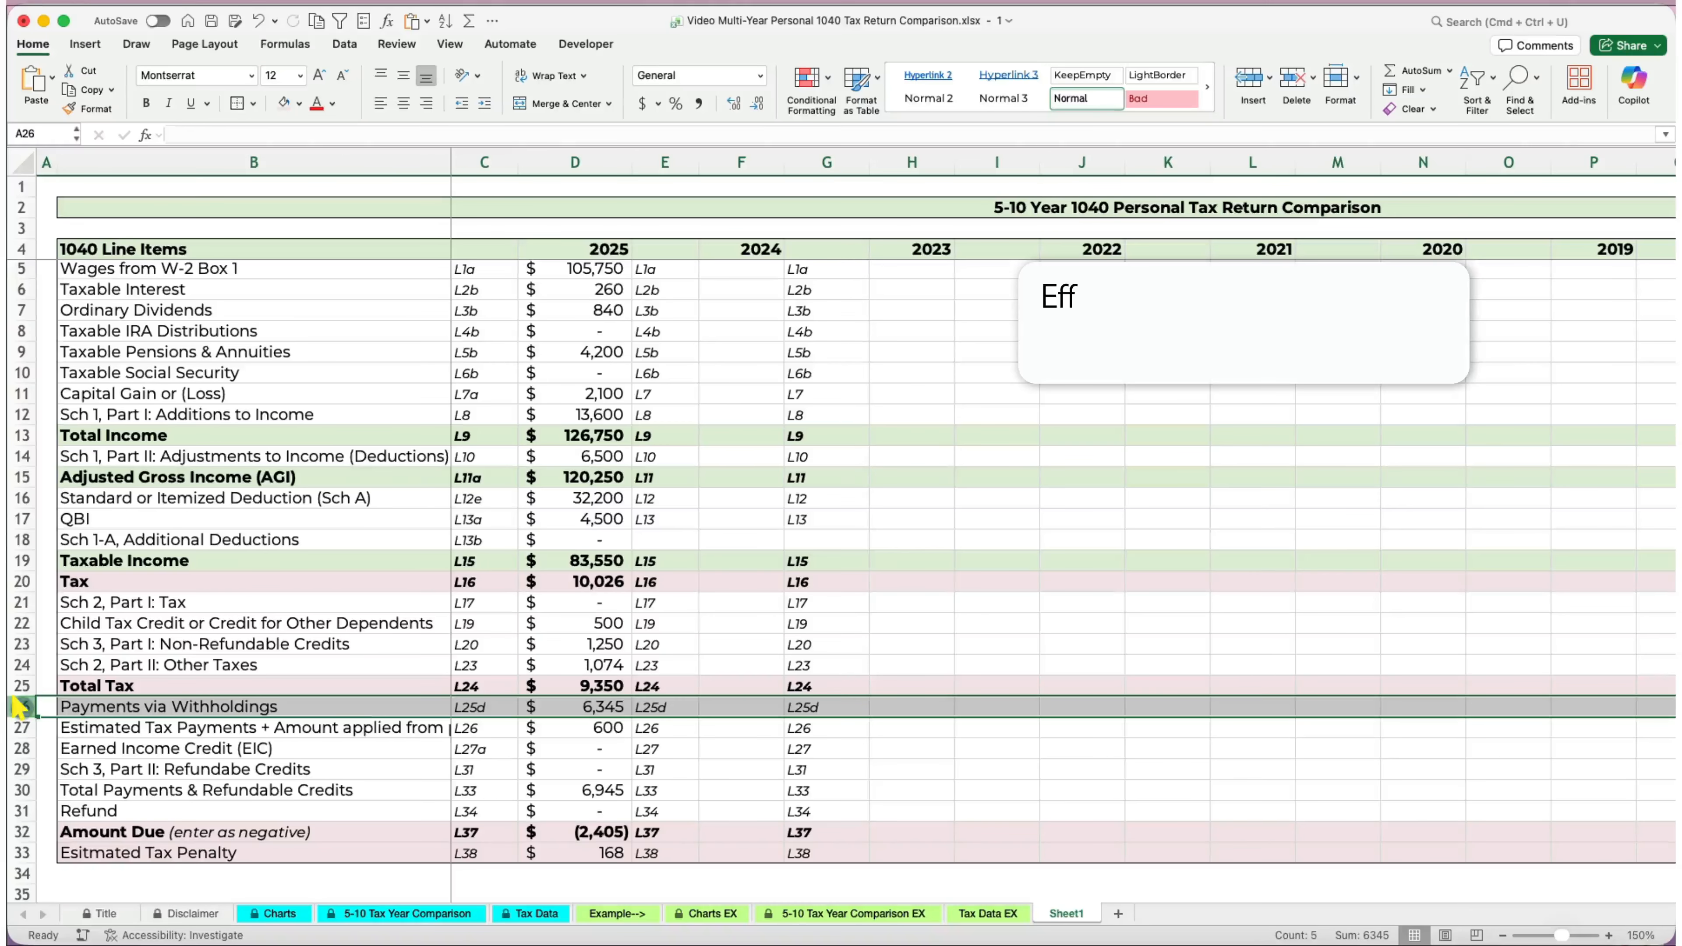
pyautogui.rightClick(22, 707)
pyautogui.click(51, 815)
pyautogui.click(202, 706)
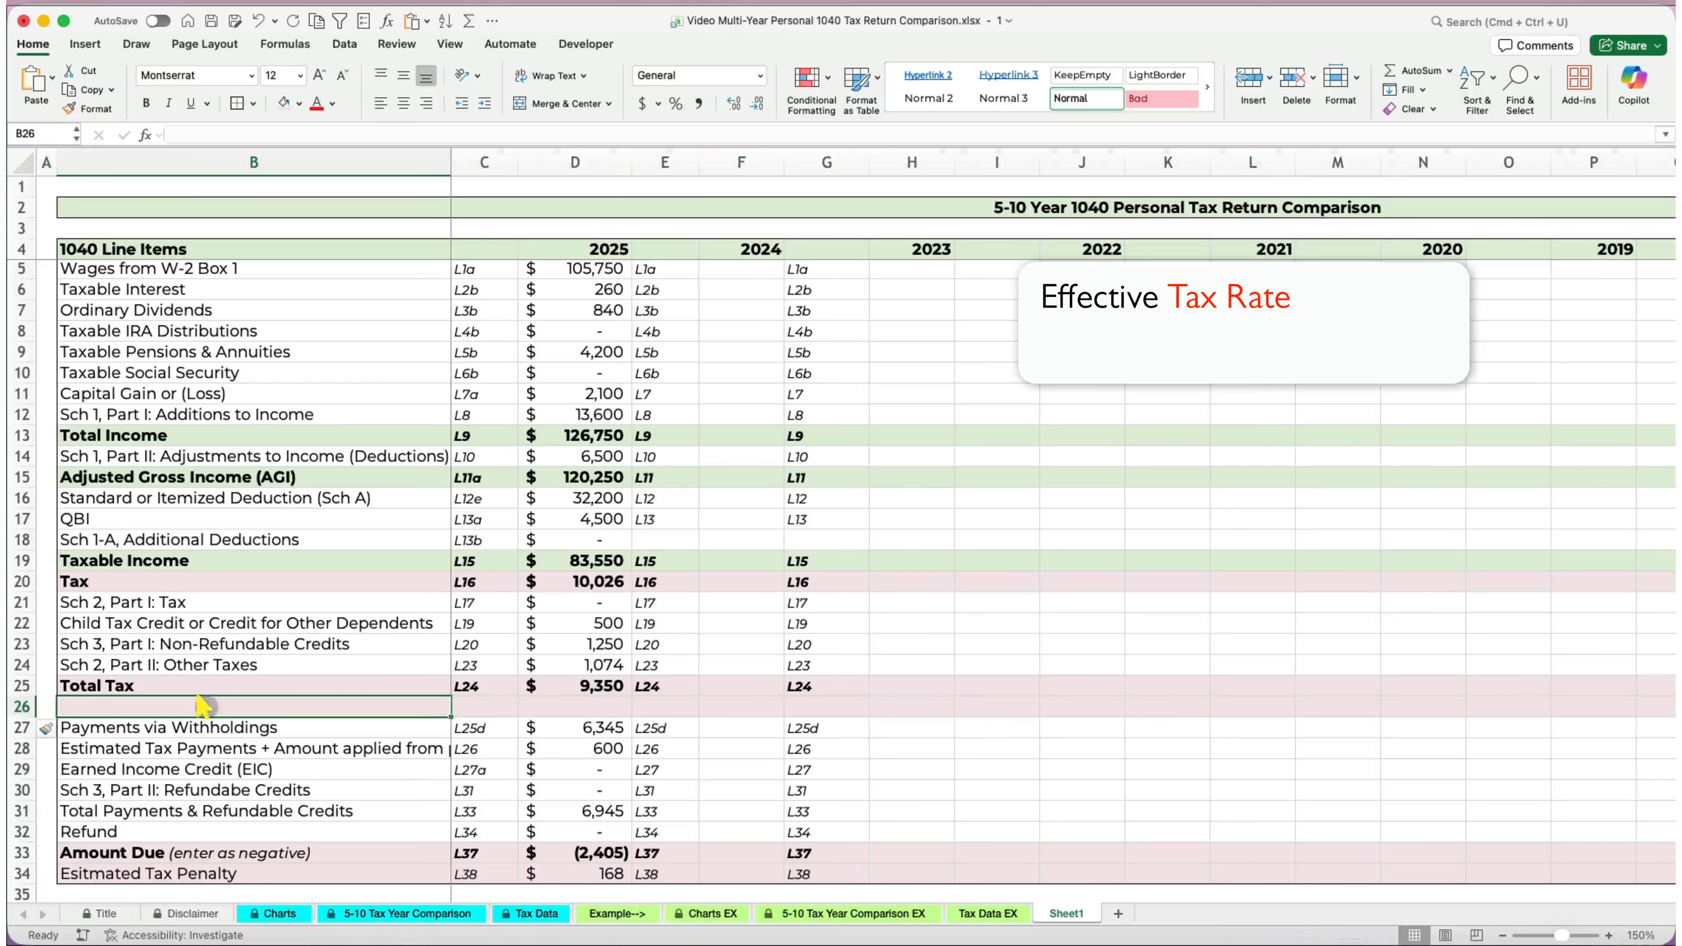
pyautogui.write('Effective Ta')
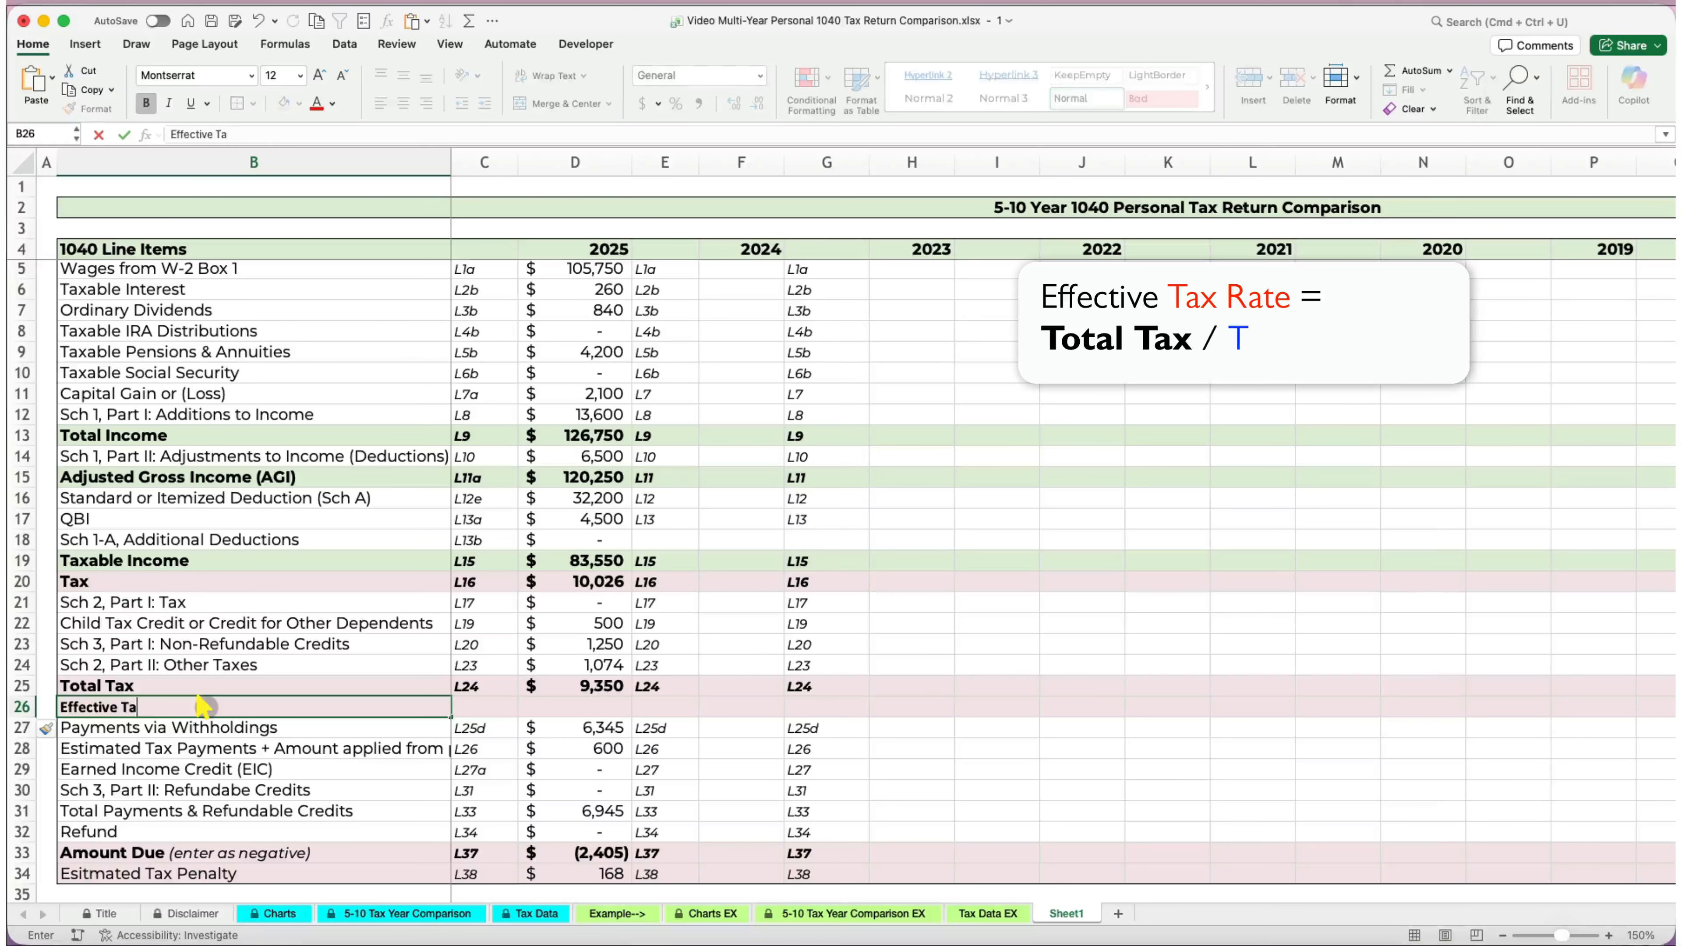
pyautogui.write('x Rate')
pyautogui.press('Tab')
# Enter the line reference L24/L15 in C26 and calculate D26 as =D25/D19, shown as a percentage with one decimal.
pyautogui.write('L')
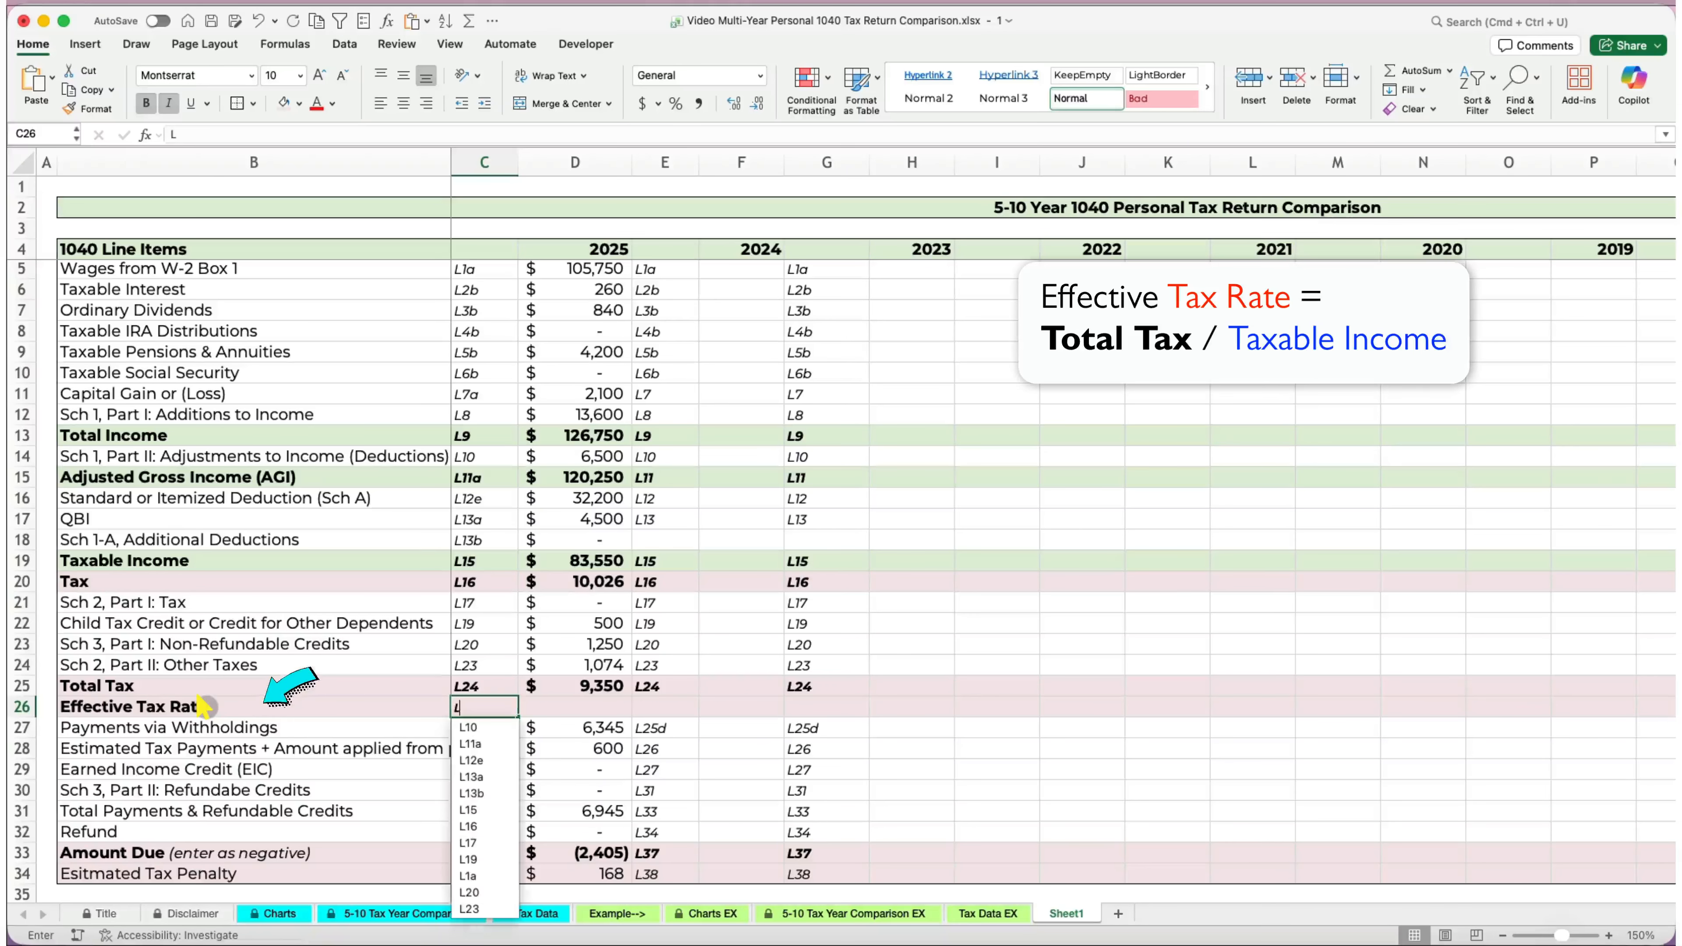
pyautogui.write('24/')
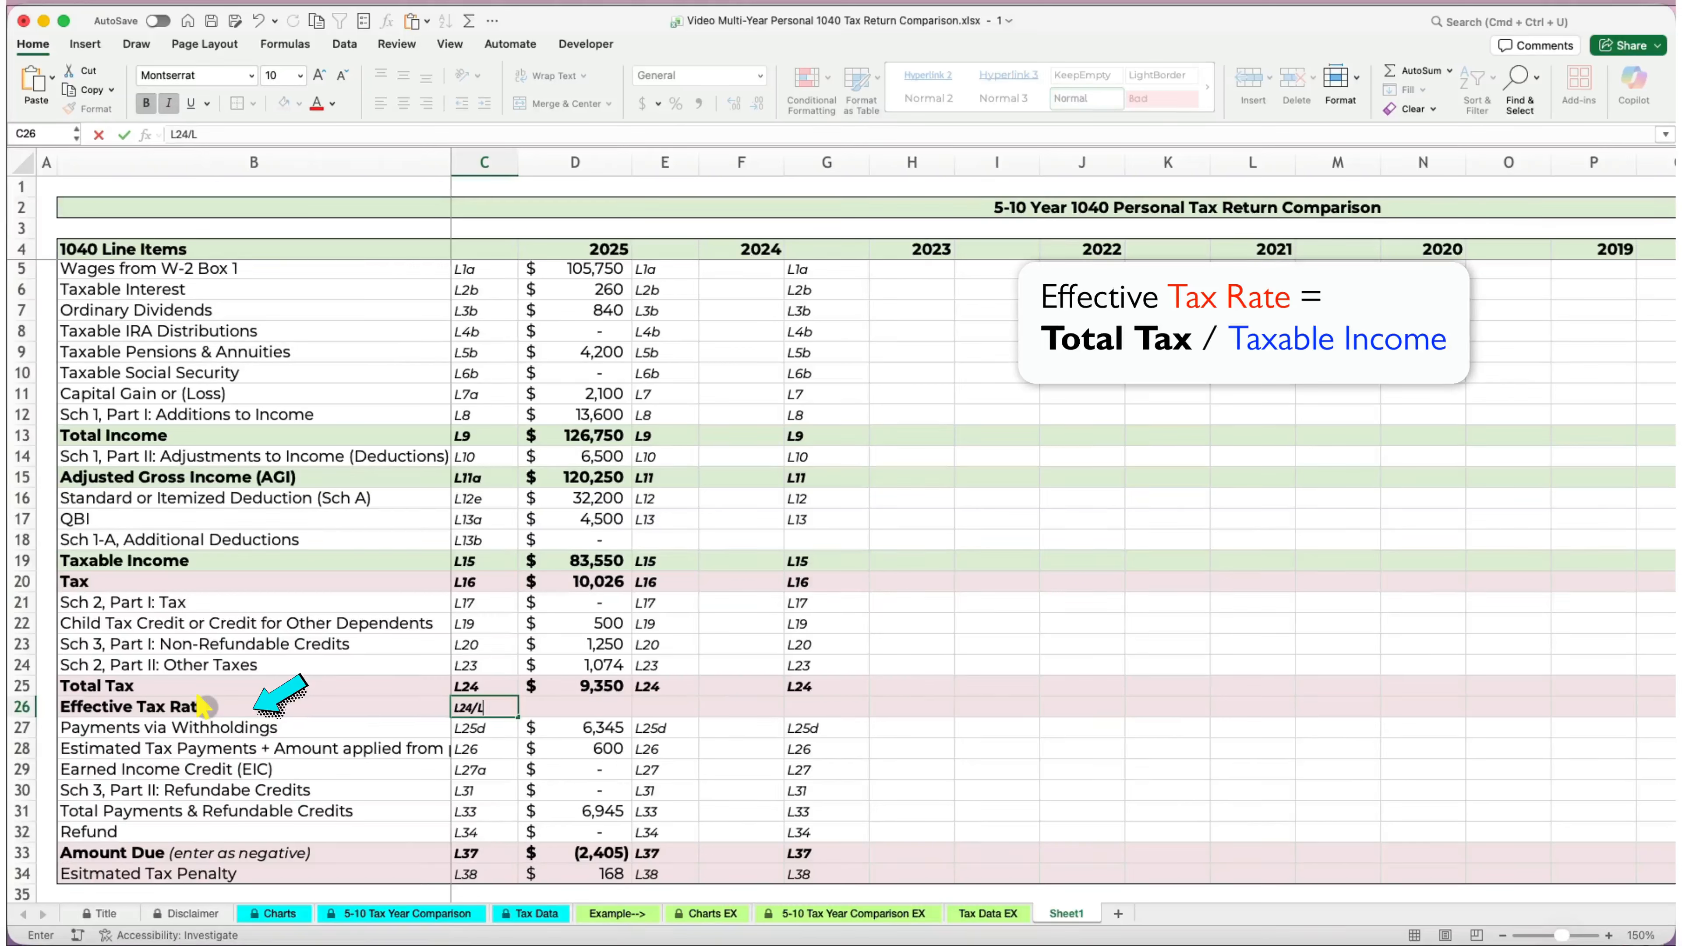
pyautogui.write('L15')
pyautogui.press('Tab')
pyautogui.write('=')
pyautogui.click(587, 682)
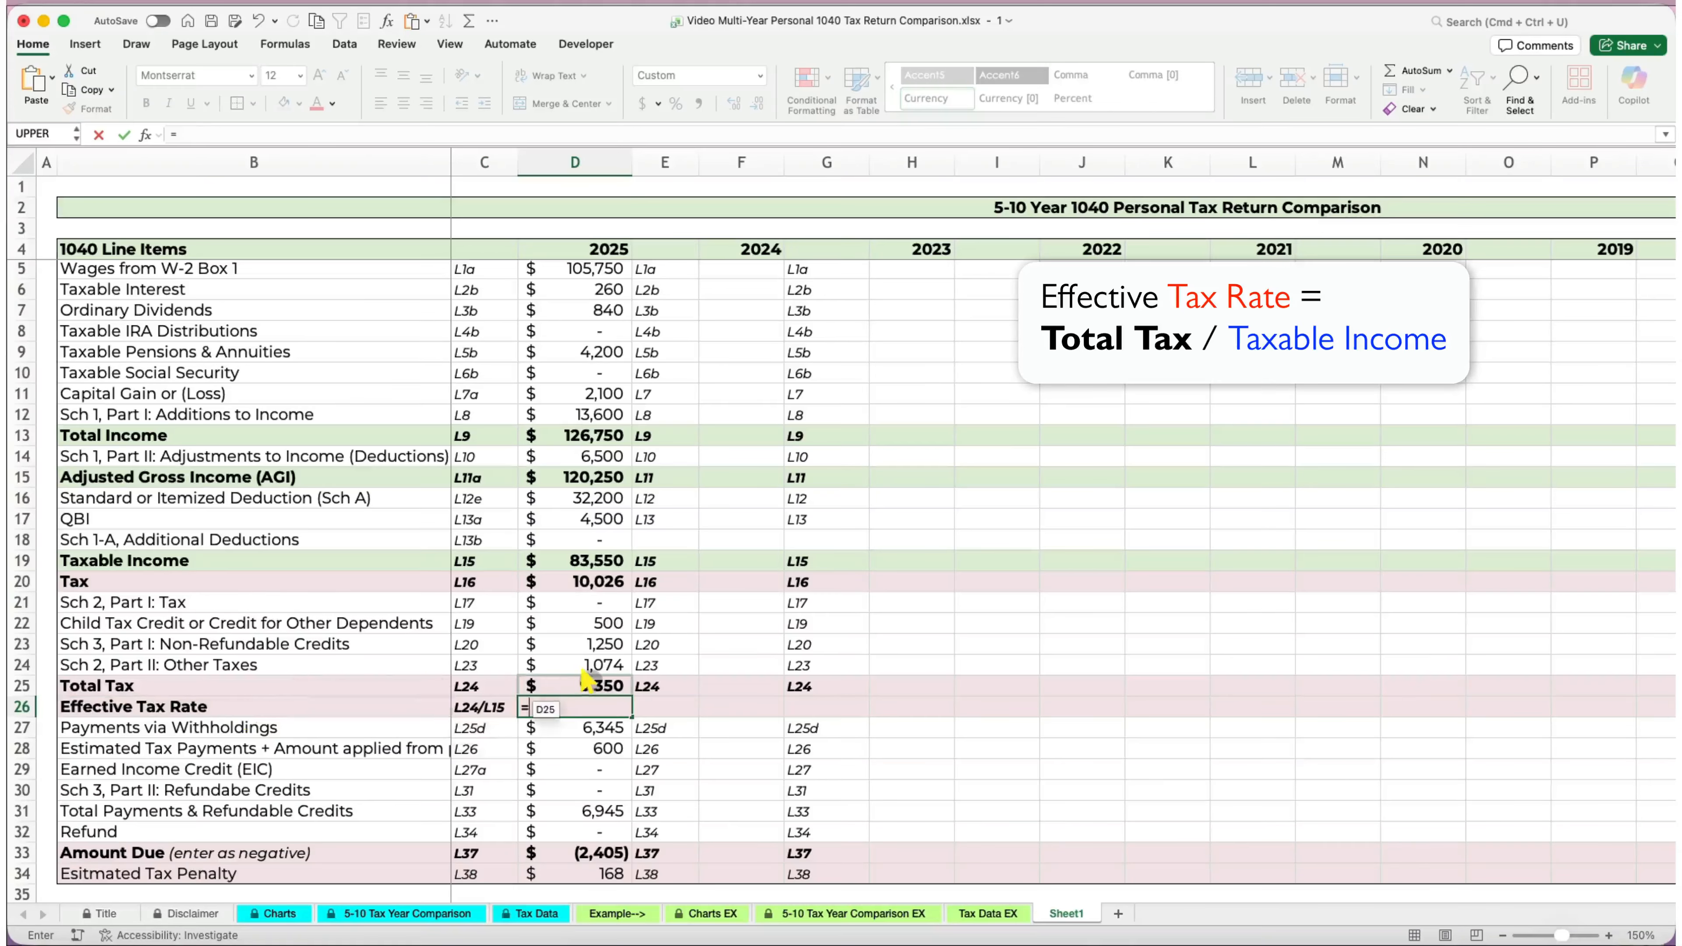
pyautogui.click(581, 563)
pyautogui.press('Return')
pyautogui.click(570, 706)
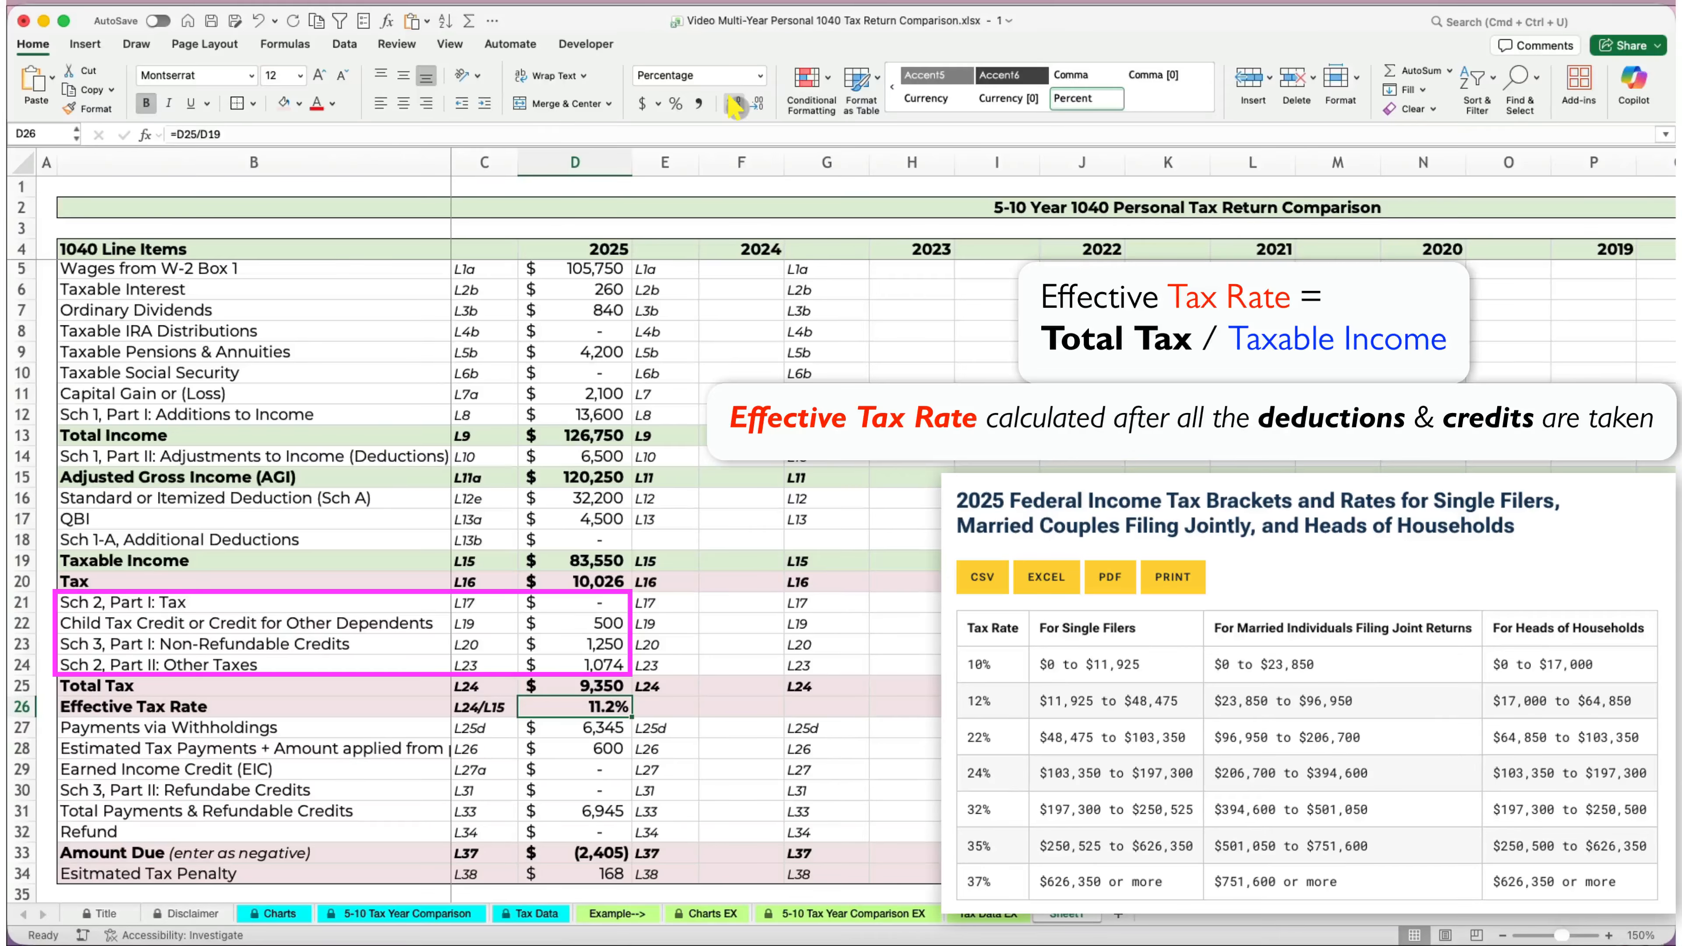
# Copy the D26 effective tax rate formula into row 26 of the 2024 to 2015 amount columns and save the workbook.
pyautogui.press('super+c')
pyautogui.click(741, 707)
pyautogui.press('super+v')
pyautogui.click(891, 707)
pyautogui.press('super+v')
pyautogui.click(1083, 707)
pyautogui.press('super+v')
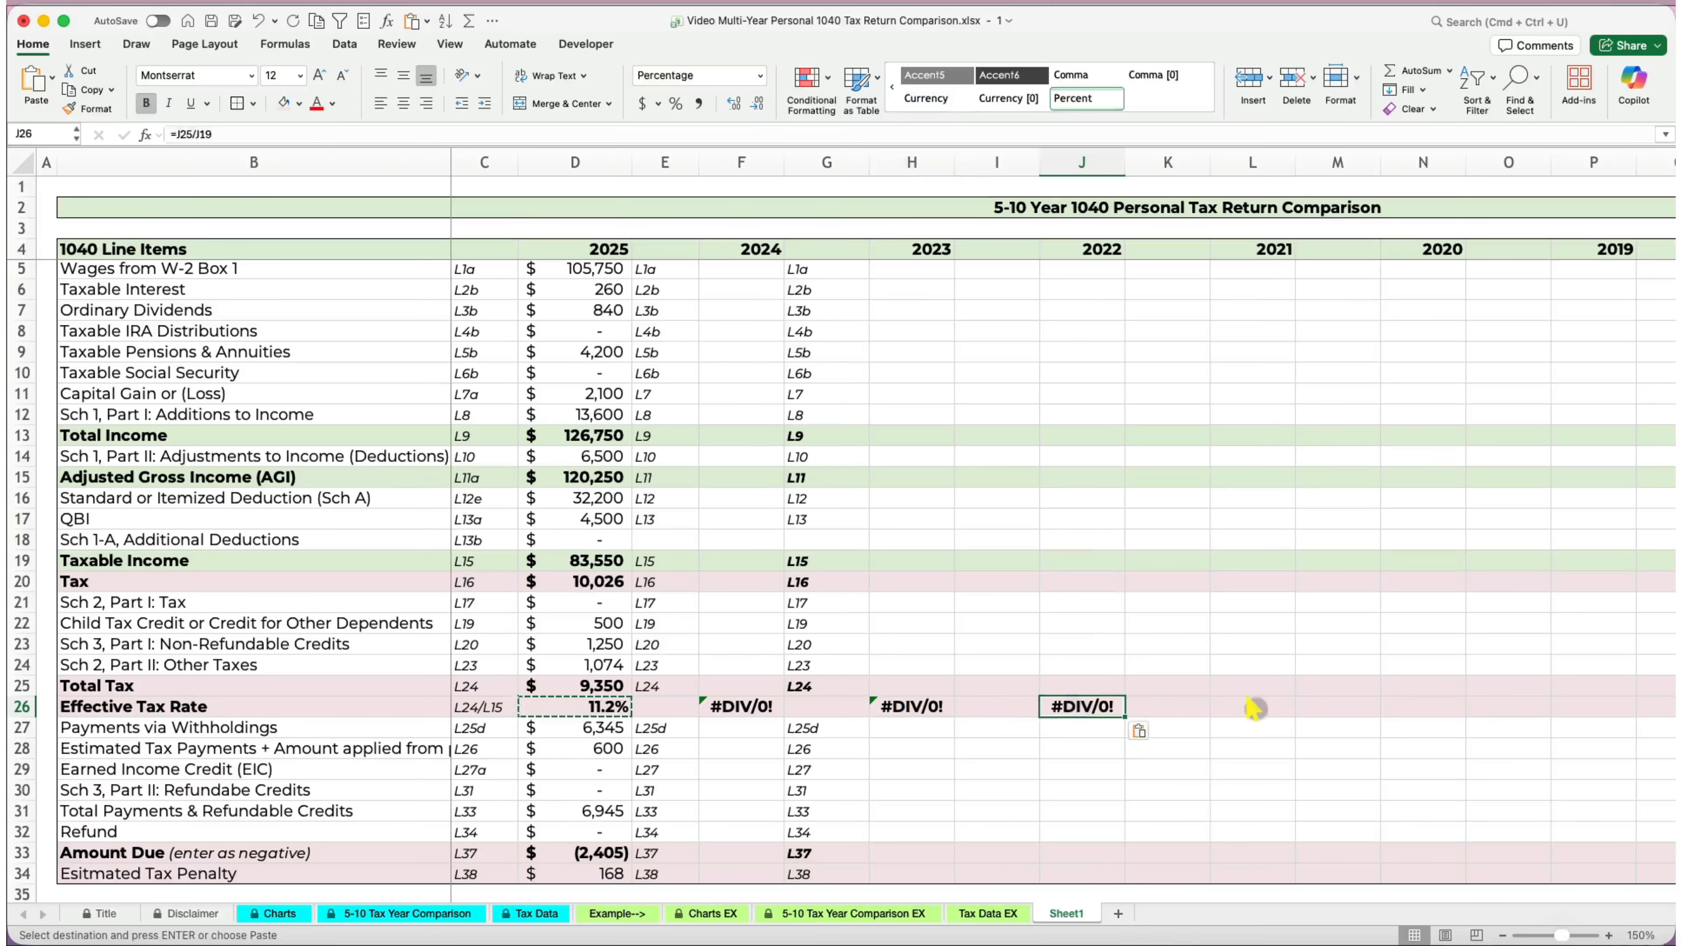
pyautogui.click(1253, 707)
pyautogui.click(1290, 707)
pyautogui.press('super+v')
pyautogui.click(1447, 707)
pyautogui.press('super+v')
pyautogui.hscroll(2, 1446, 702)
pyautogui.click(1437, 702)
pyautogui.press('super+v')
pyautogui.hscroll(3, 1436, 703)
pyautogui.click(1430, 706)
pyautogui.press('super+v')
pyautogui.press('super+s')
# Cross out E18:F18 in the Sch 1-A row with both diagonal borders.
pyautogui.hscroll(-10, 1366, 706)
pyautogui.moveTo(664, 540); pyautogui.dragTo(728, 538)
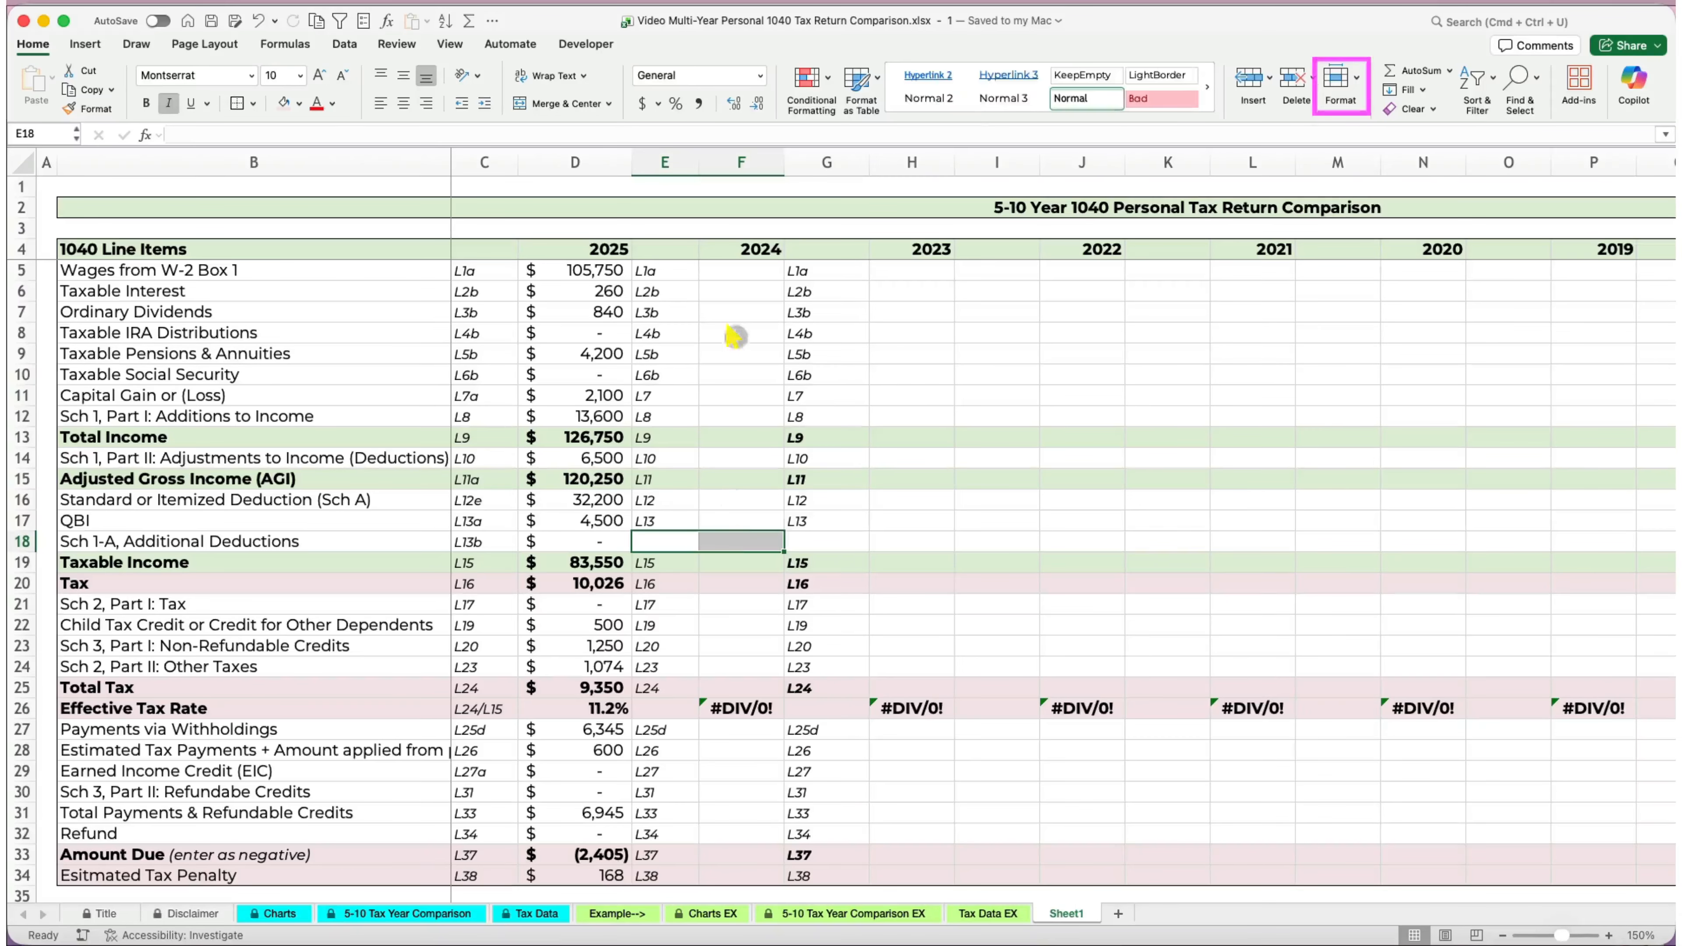
pyautogui.click(1344, 79)
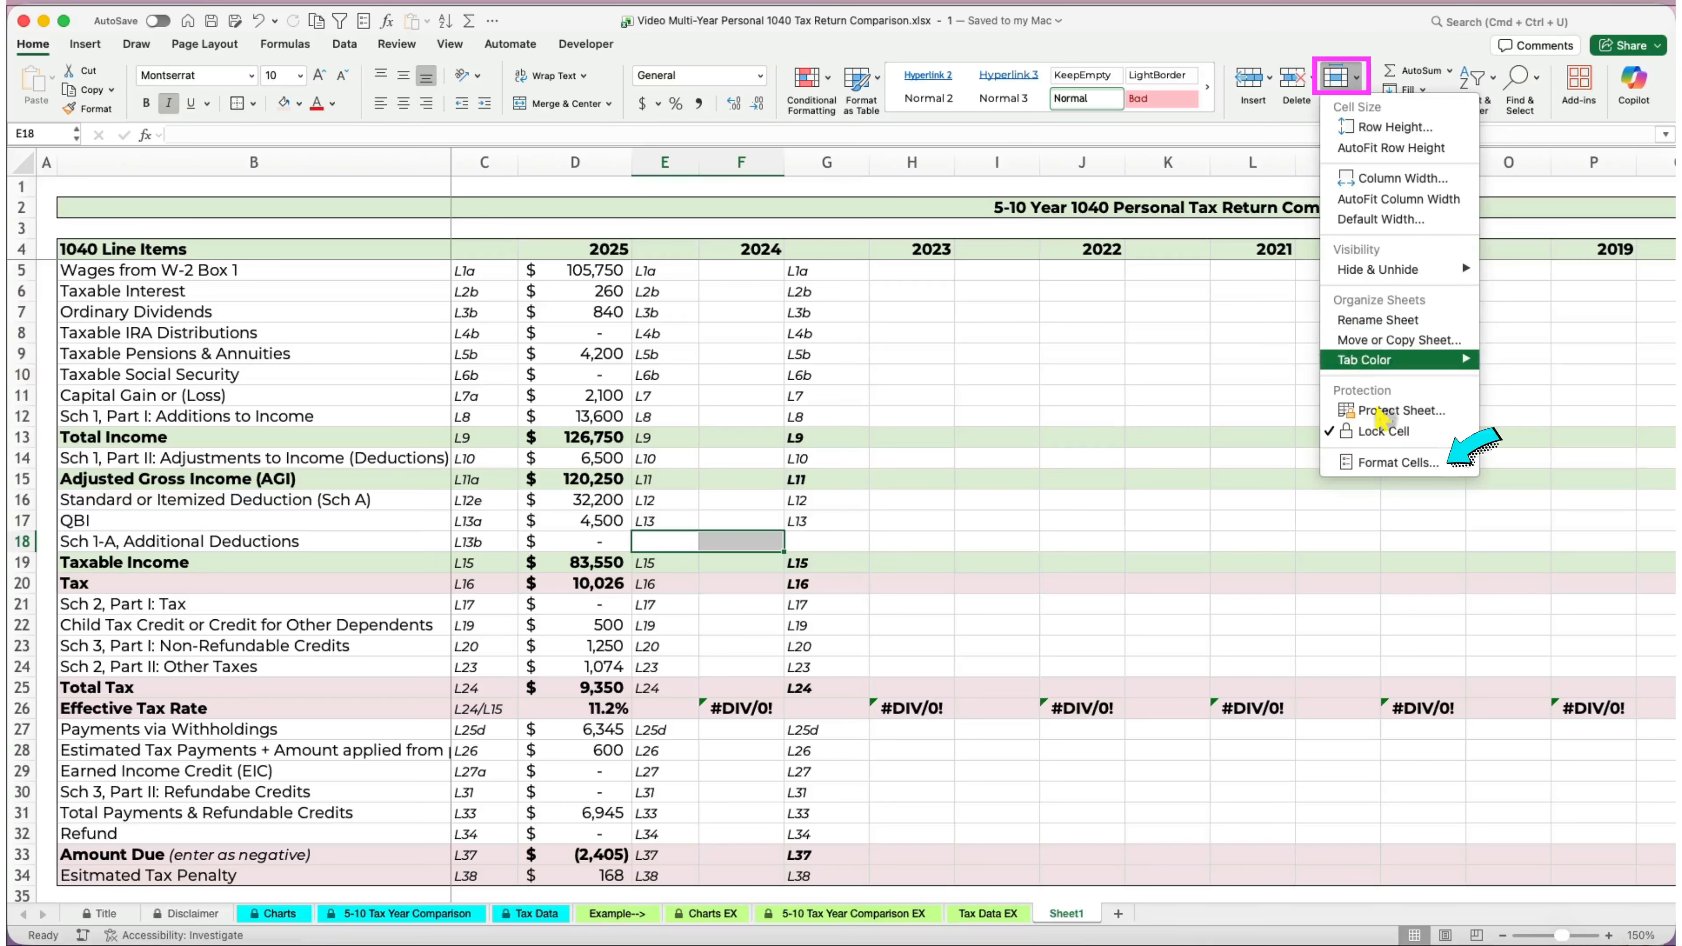
pyautogui.click(1390, 457)
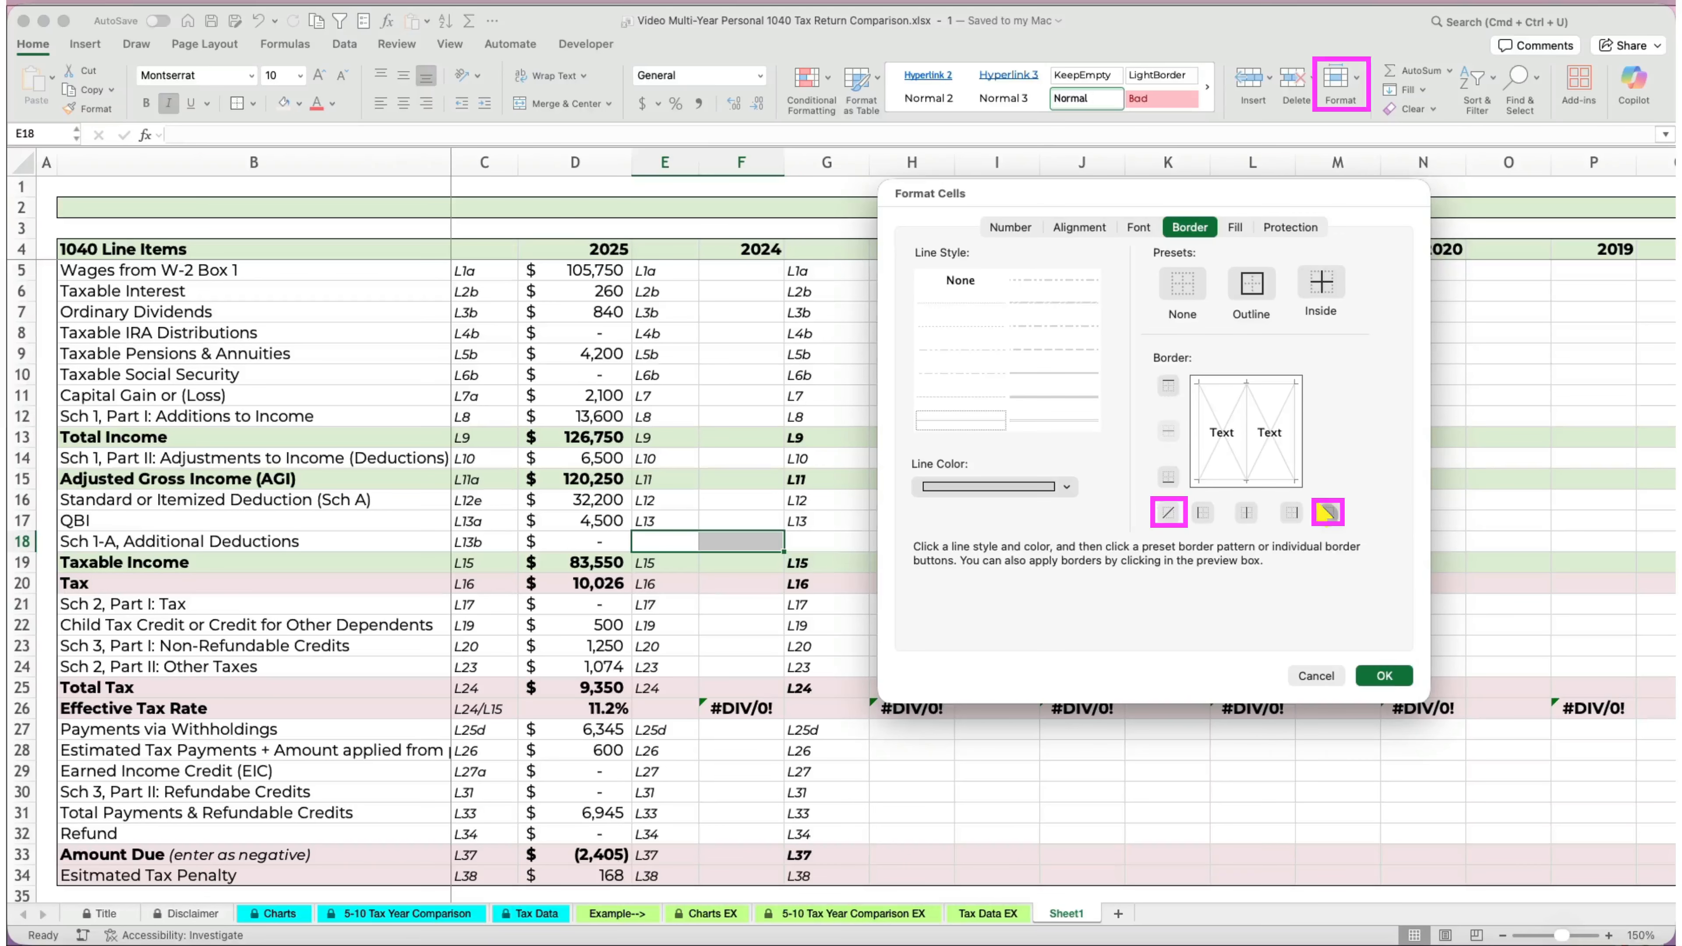
pyautogui.click(1382, 676)
pyautogui.click(904, 560)
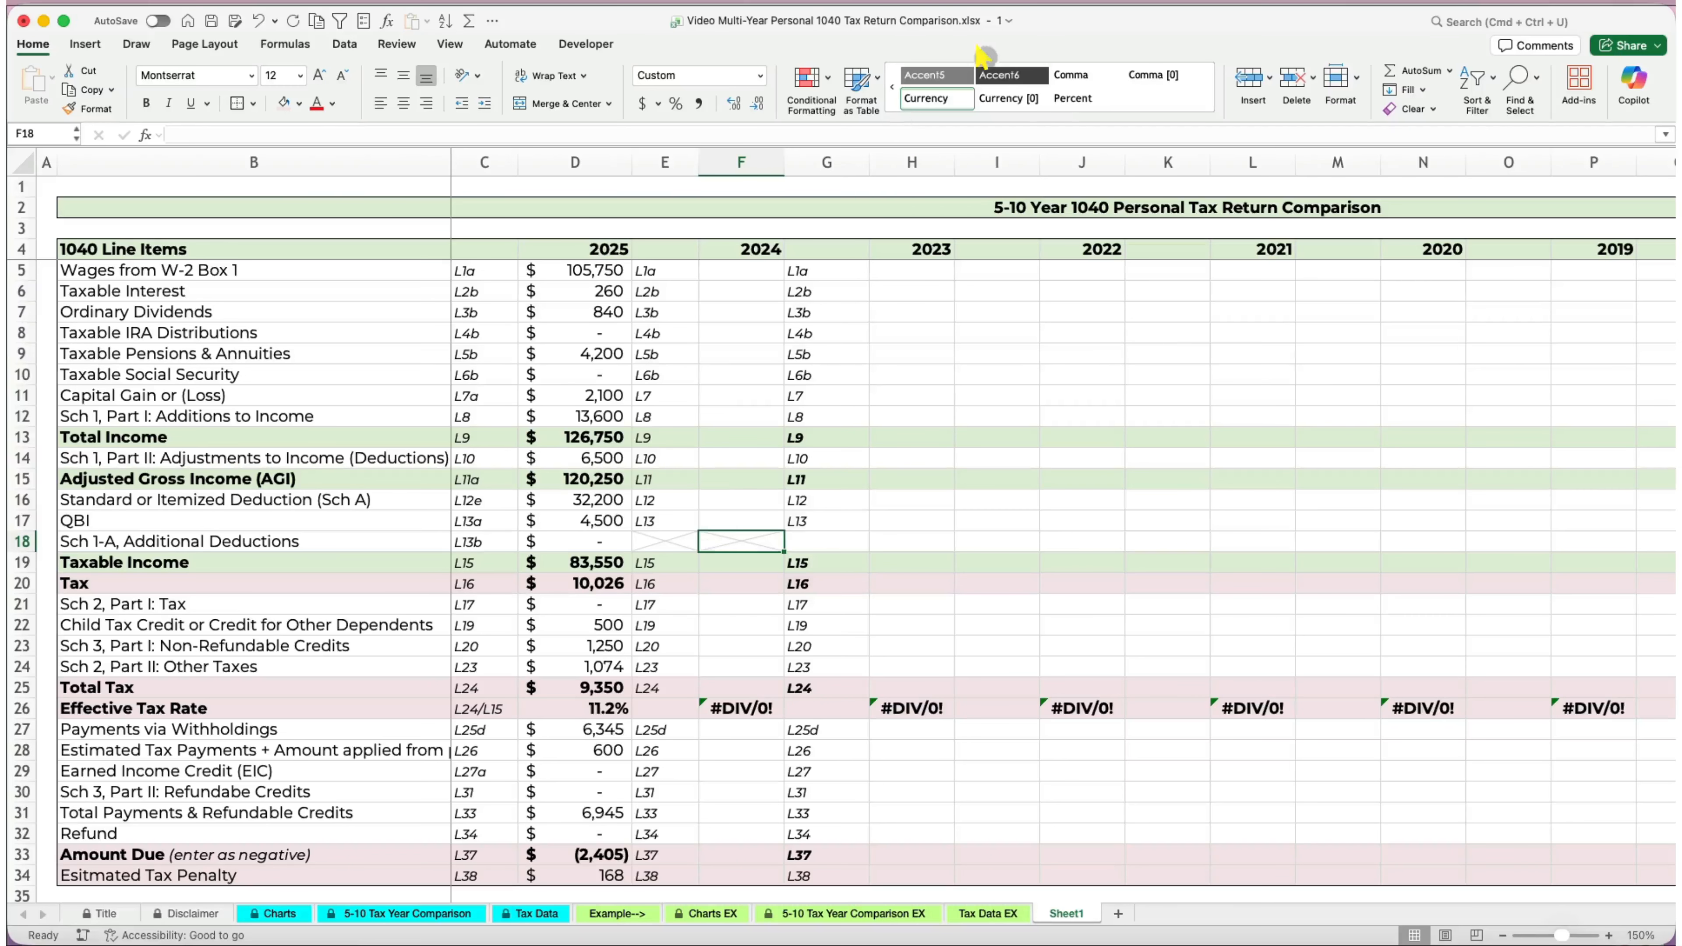
# Create a new cell style named Empty from the crossed-out cell F18.
pyautogui.click(1047, 115)
pyautogui.click(901, 545)
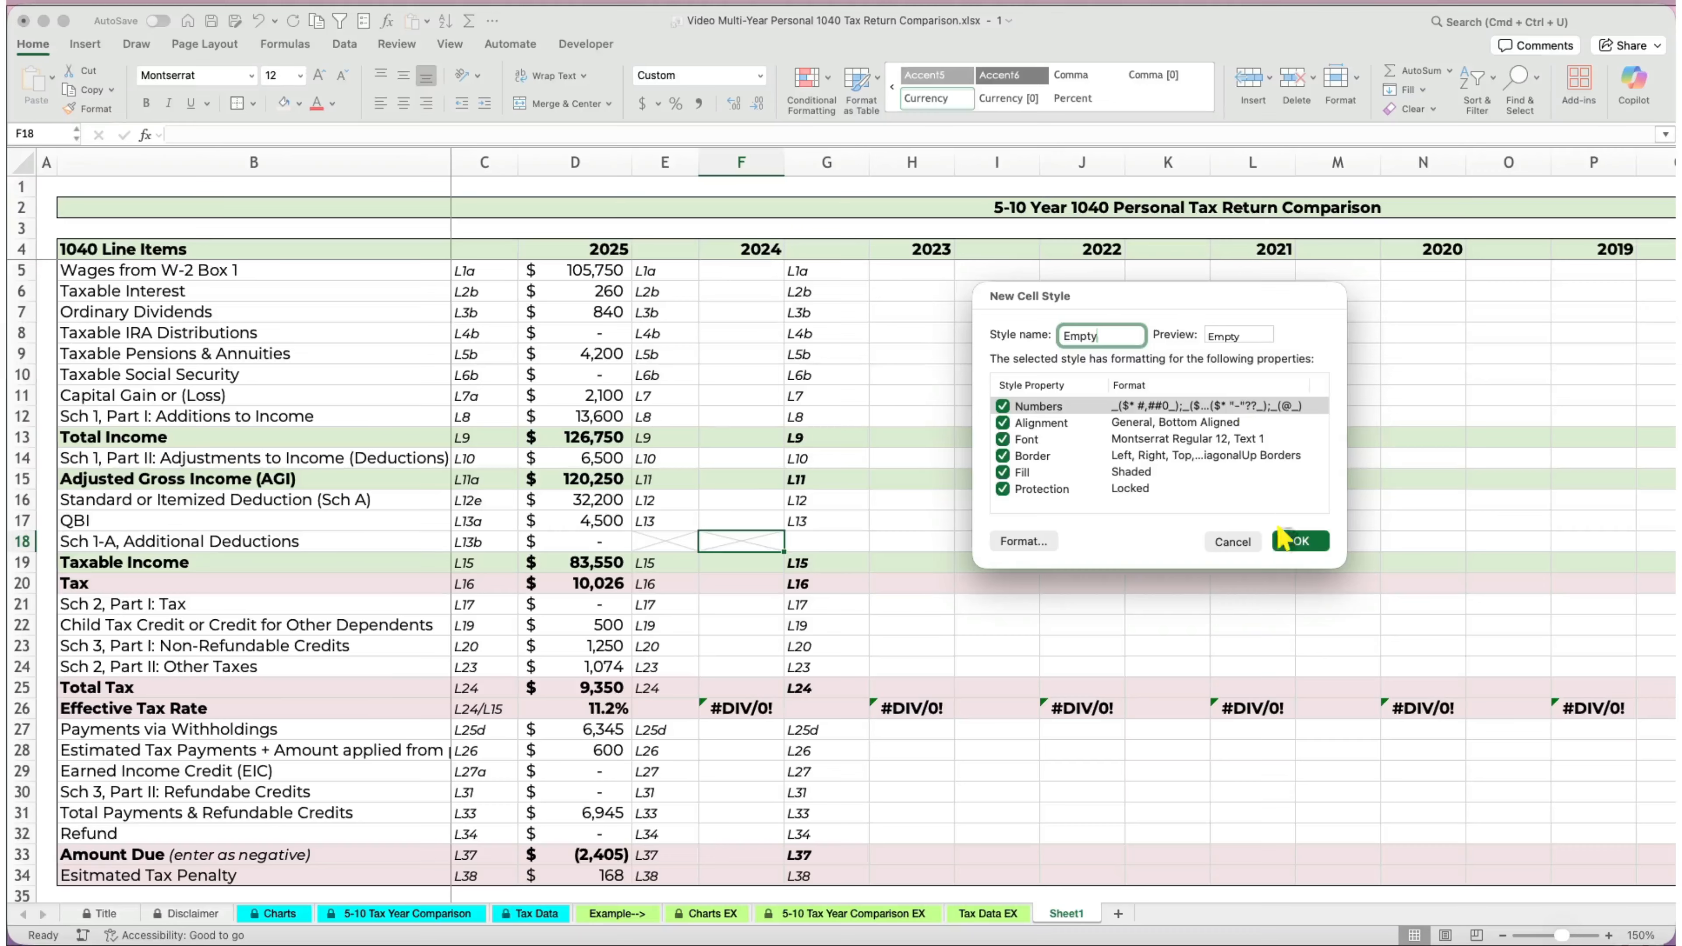
pyautogui.click(1283, 538)
# Apply the Empty style to H18 and extend the cross-out along row 18 through the 2015 column.
pyautogui.click(1055, 116)
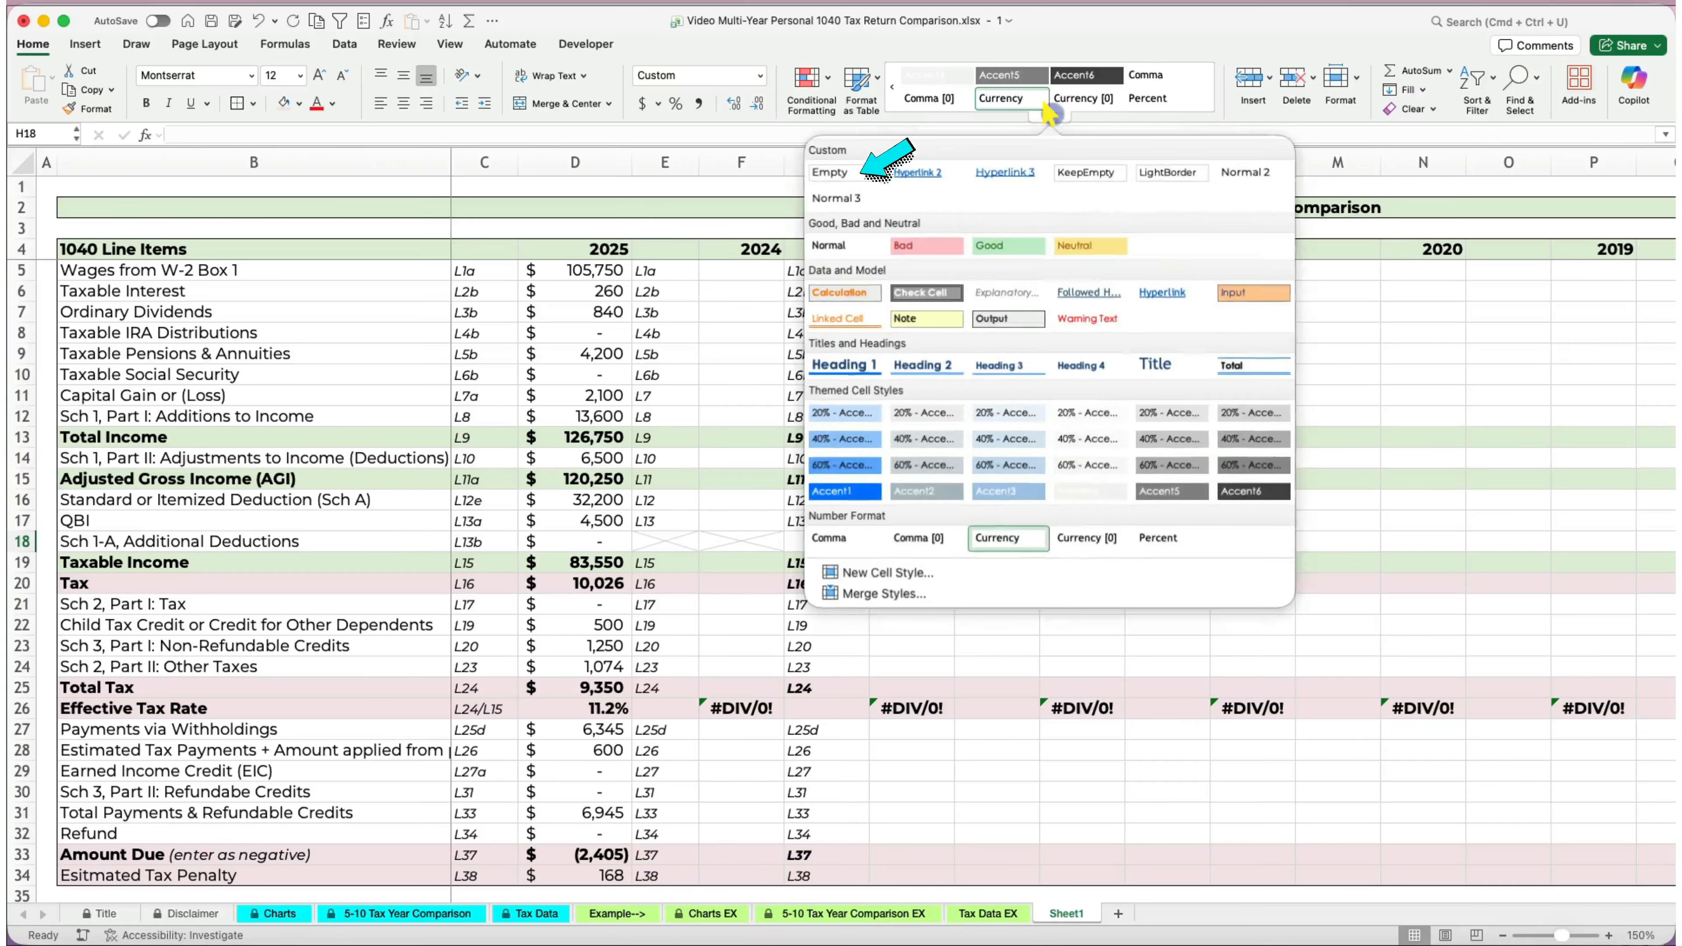
pyautogui.click(837, 176)
pyautogui.click(709, 541)
pyautogui.moveTo(759, 552); pyautogui.dragTo(1522, 554)
pyautogui.click(972, 623)
pyautogui.hscroll(-10, 972, 624)
pyautogui.click(972, 624)
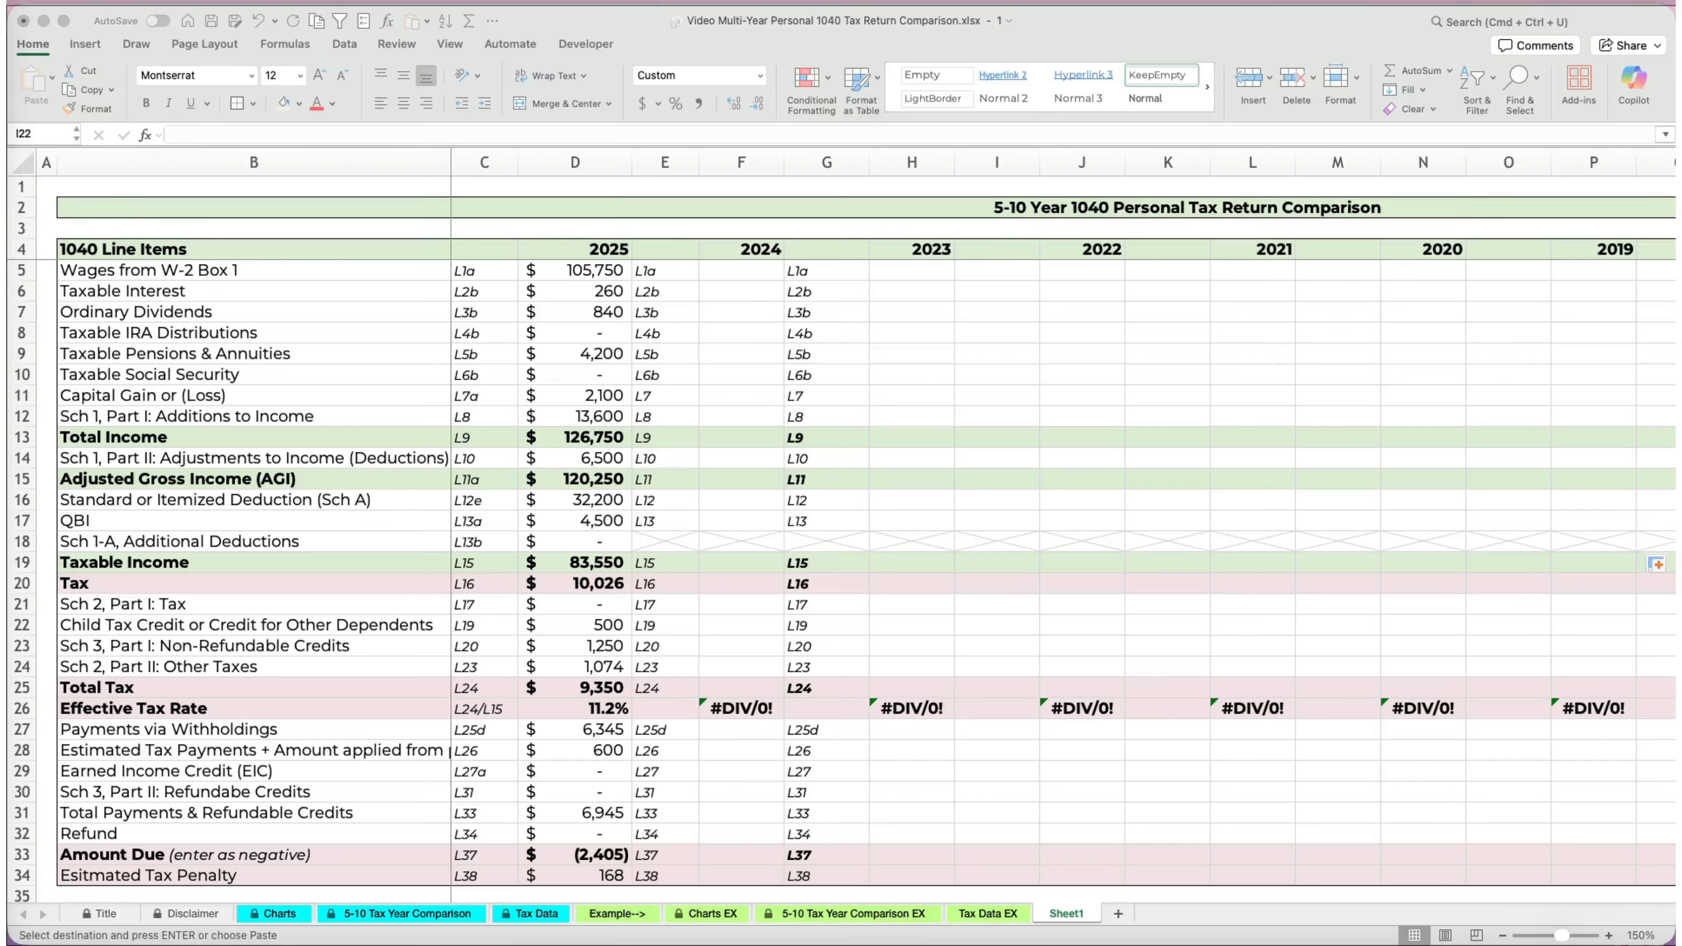
# Paste the copied line references and amounts for 2024 to 2019 into rows 5 to 11, starting at E5.
pyautogui.click(680, 270)
pyautogui.click(664, 271)
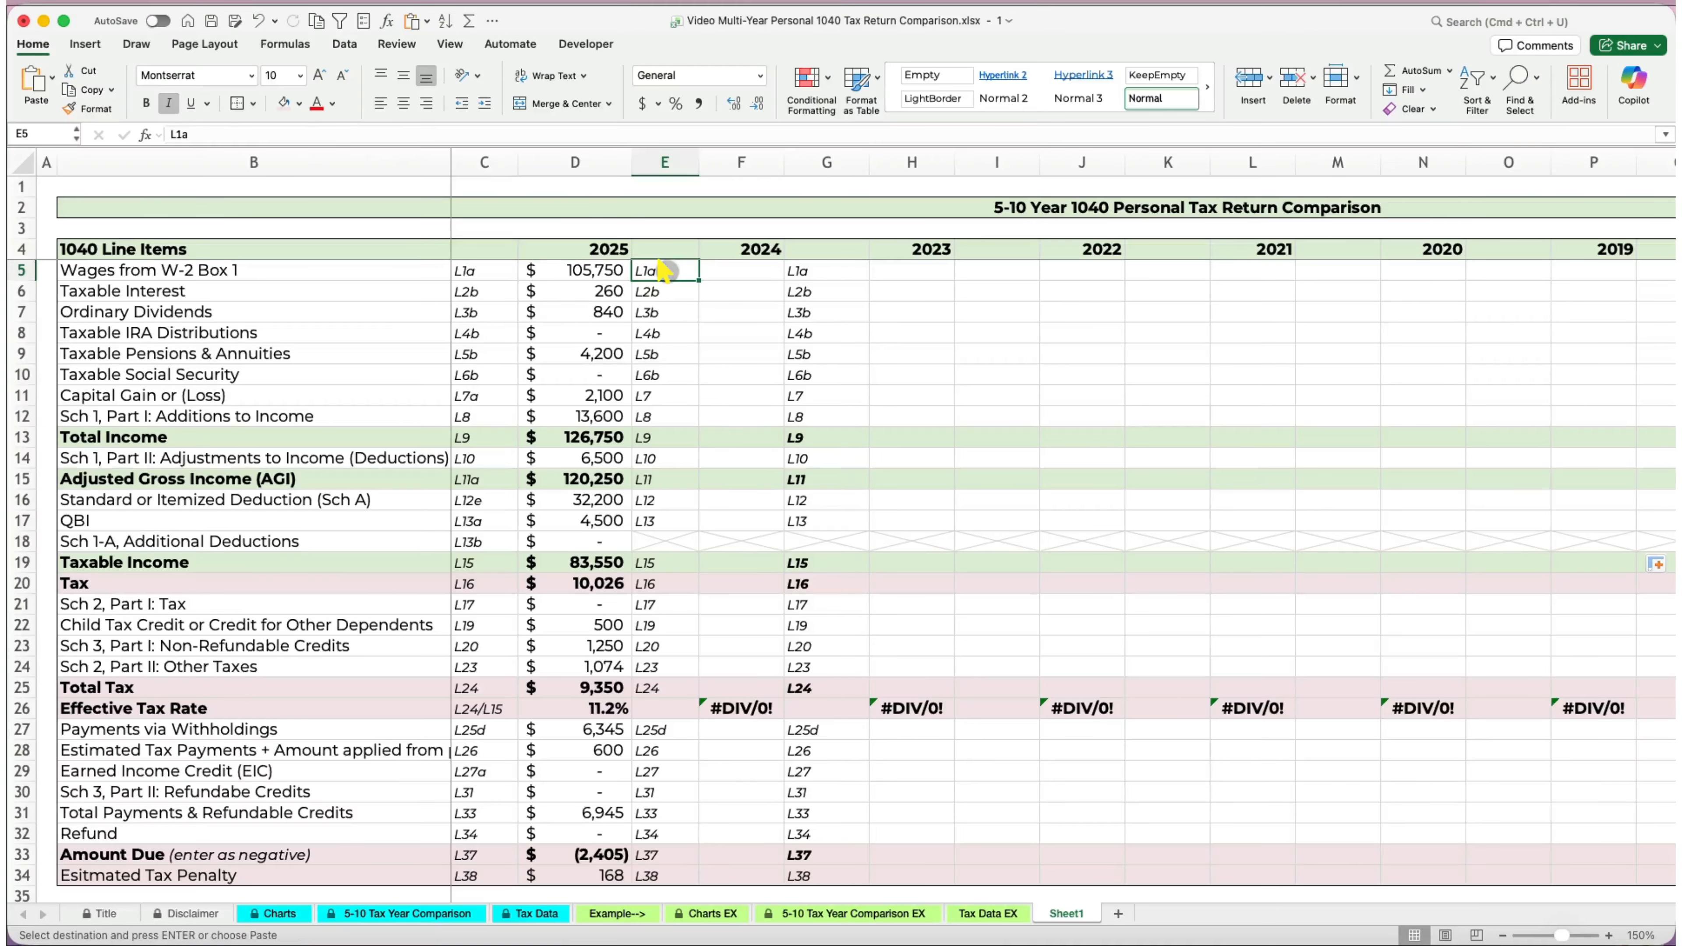
pyautogui.press('super+v')
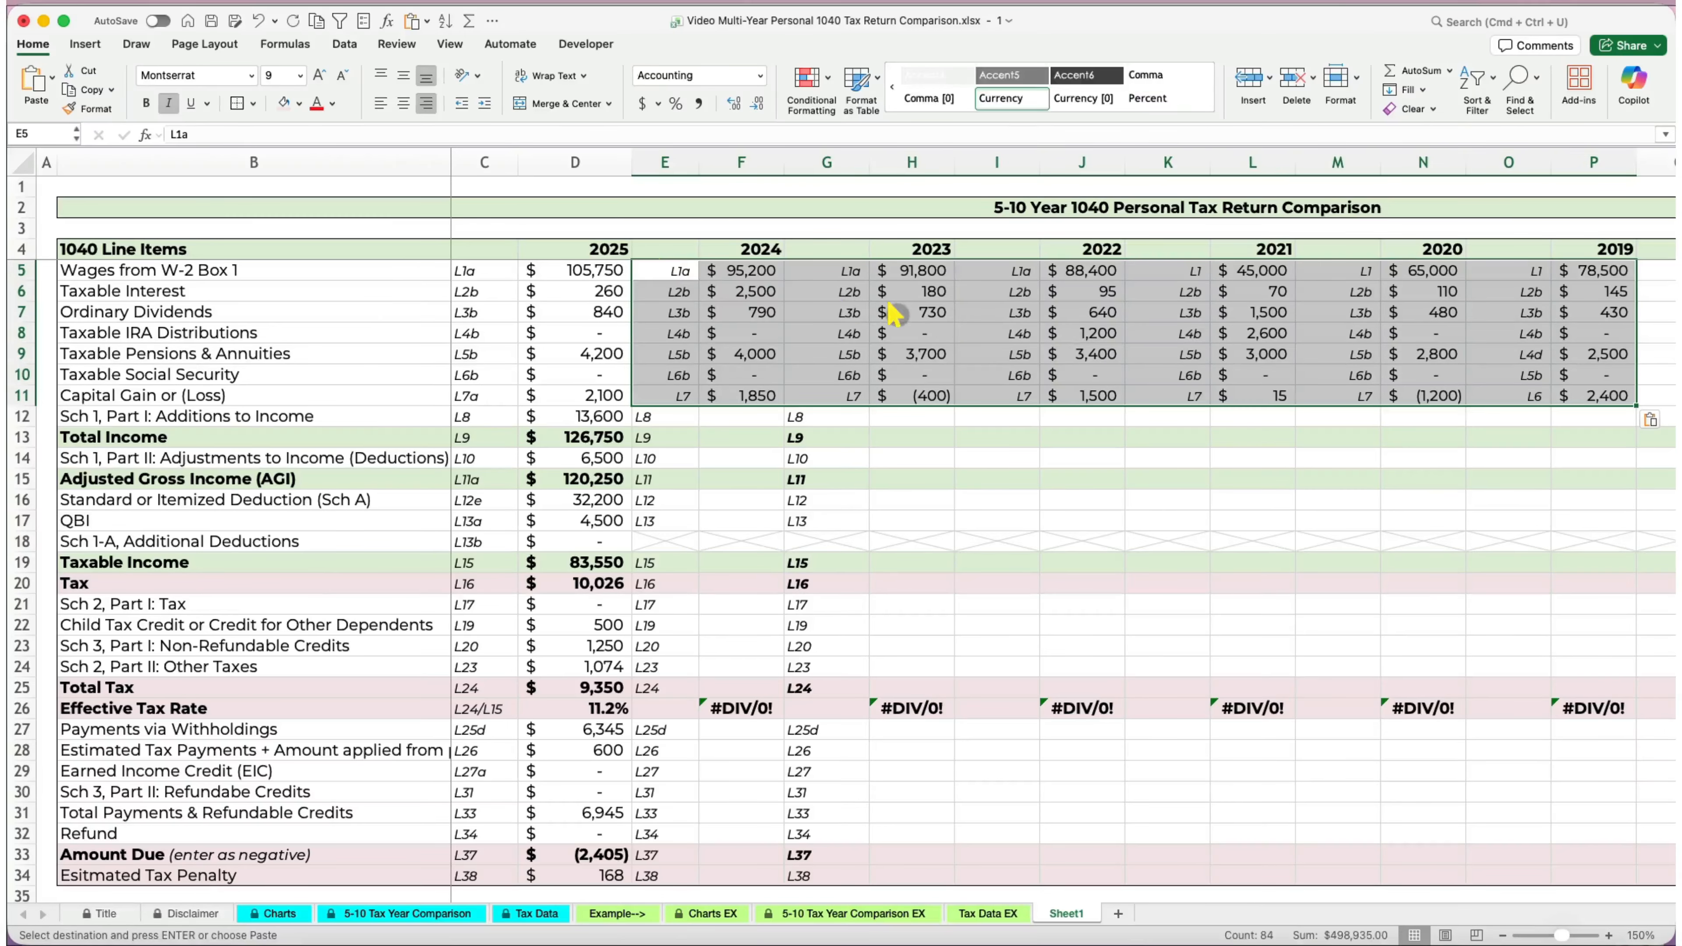
pyautogui.click(893, 314)
# Fill in the 2018 to 2015 line references and amounts in Q5:X11 and cross out R8:R11 with the Empty style.
pyautogui.hscroll(12, 895, 314)
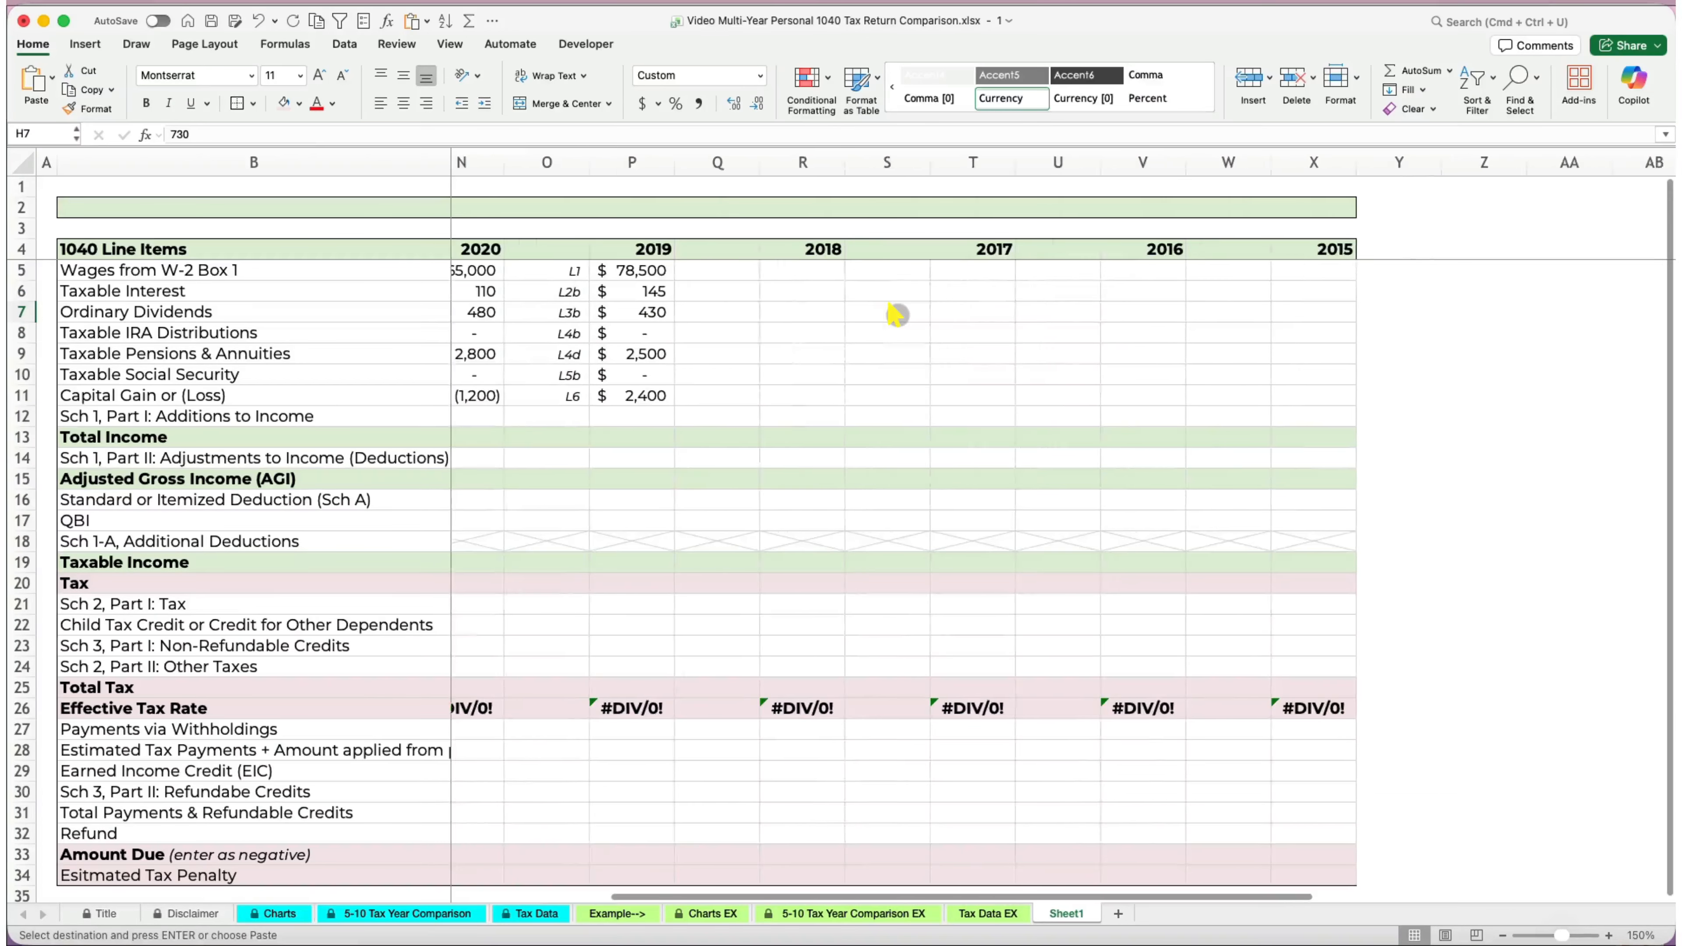
pyautogui.click(797, 331)
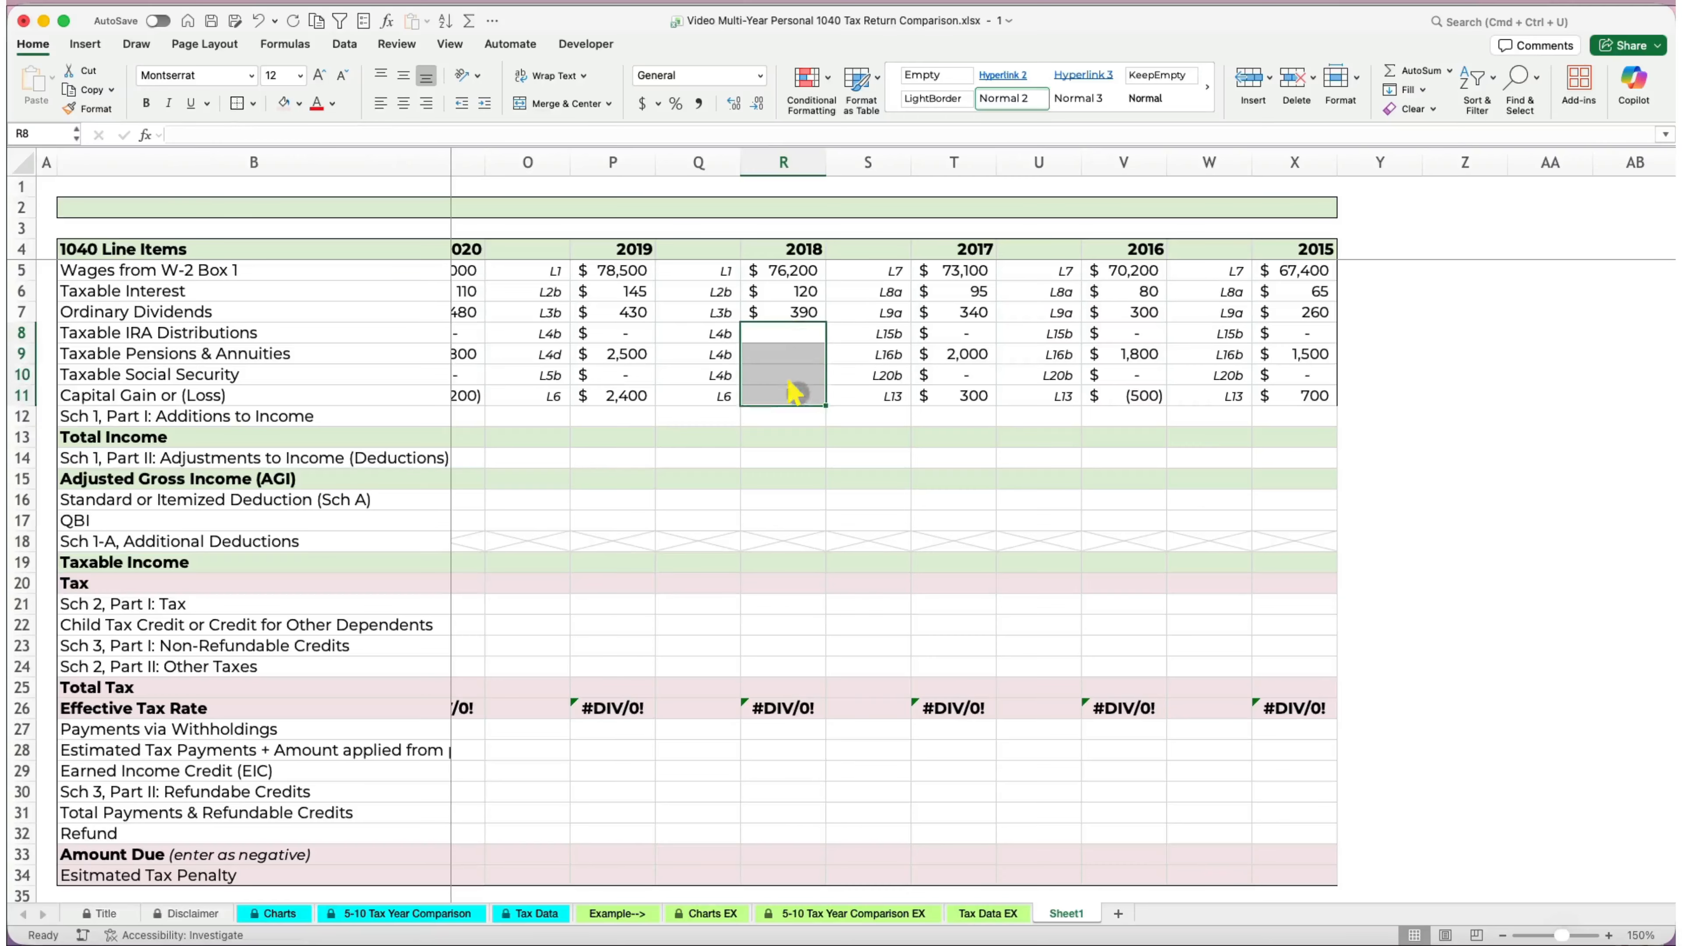
pyautogui.moveTo(710, 330); pyautogui.dragTo(706, 388)
# Insert three blank rows above the Sch 1, Part I: Additions to Income row.
pyautogui.rightClick(23, 415)
pyautogui.click(52, 522)
pyautogui.rightClick(22, 415)
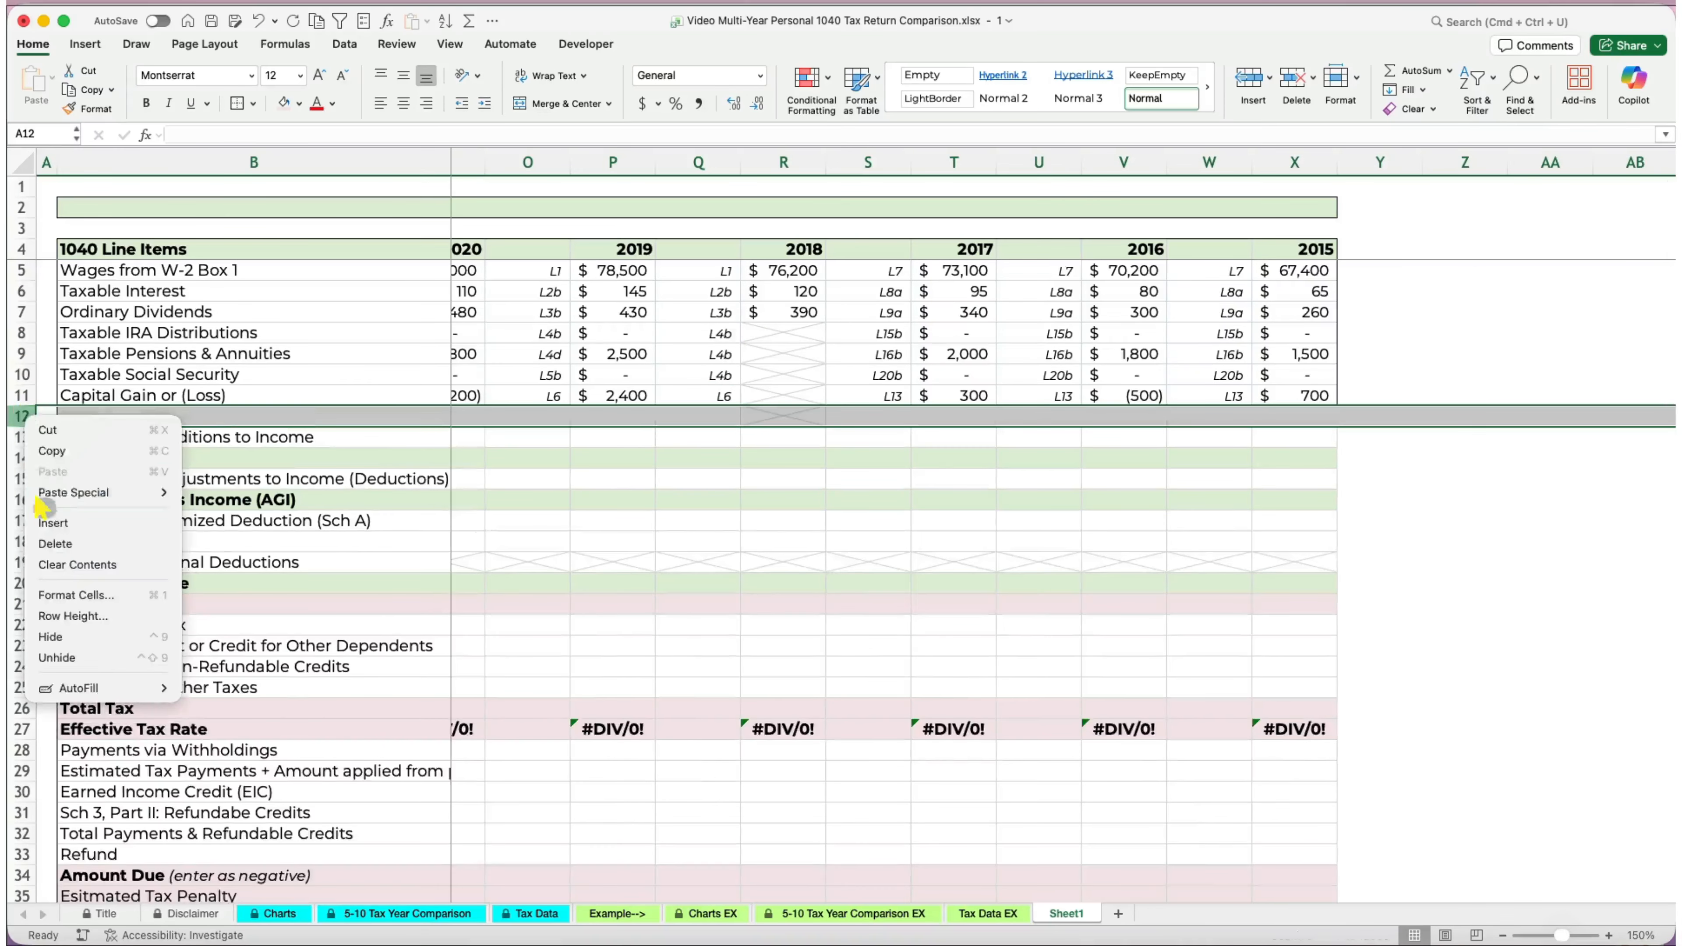
pyautogui.click(51, 523)
pyautogui.rightClick(19, 416)
pyautogui.click(50, 523)
# Label B12:B14 as Business Income Sch C, Rental Income, S Corp, Partnership, Sch E, and Farm Income Sch F.
pyautogui.click(103, 411)
pyautogui.write('Business Income Sch C')
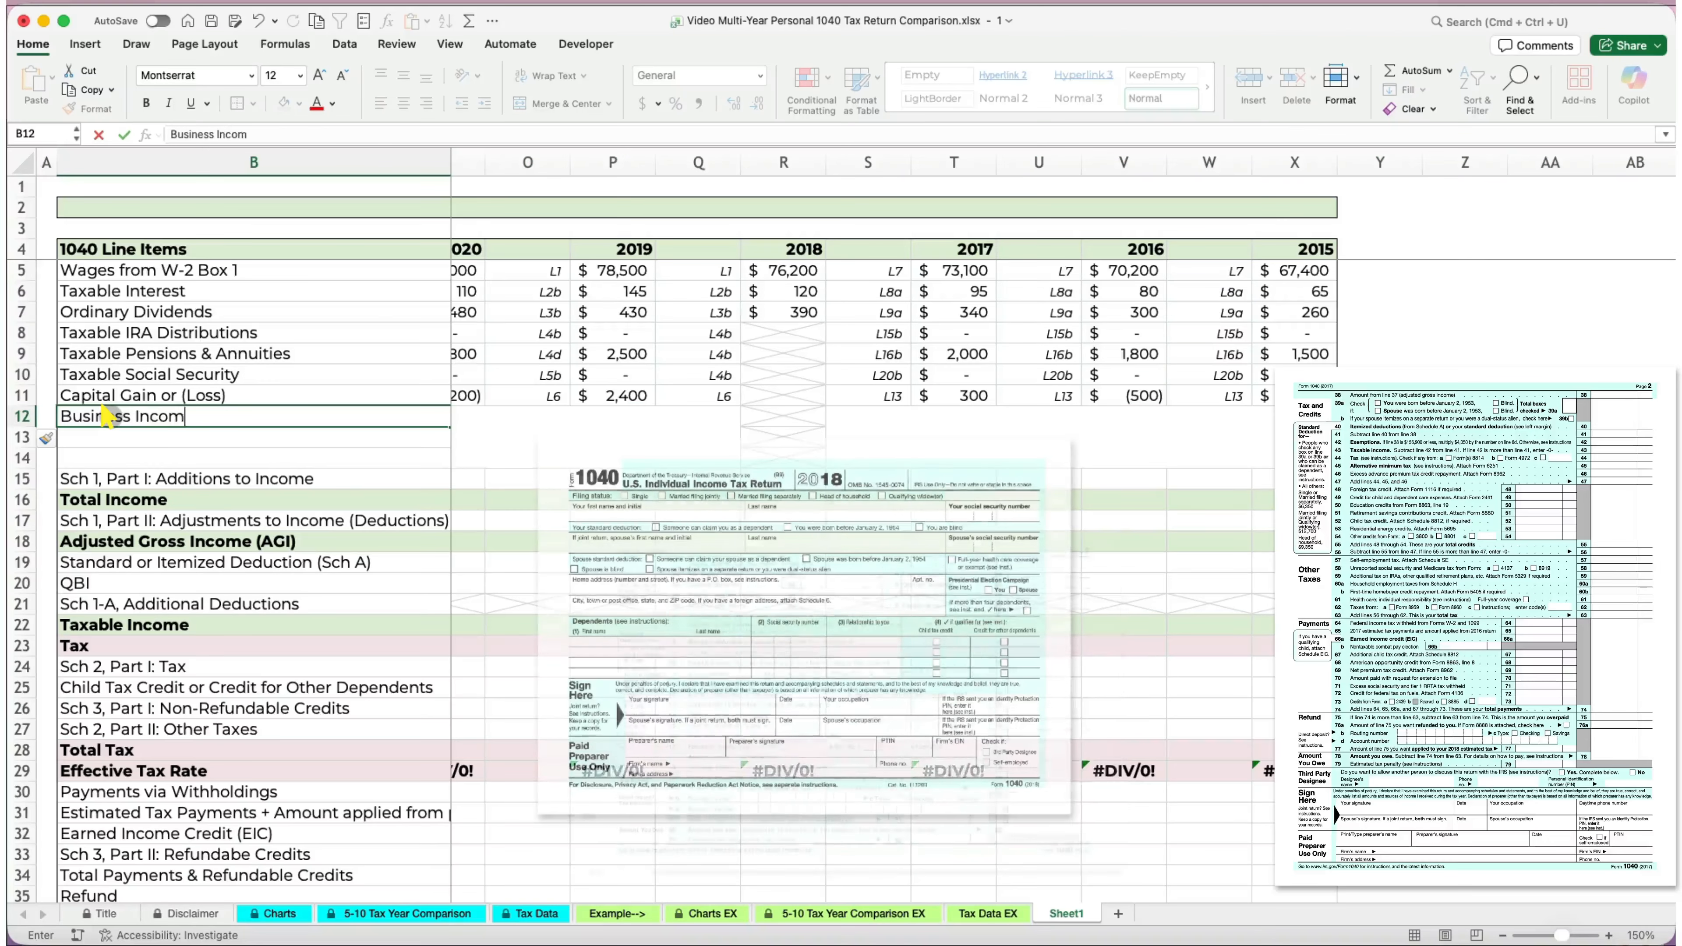
pyautogui.press('Return')
pyautogui.write('Rental Income, S Corp, Part')
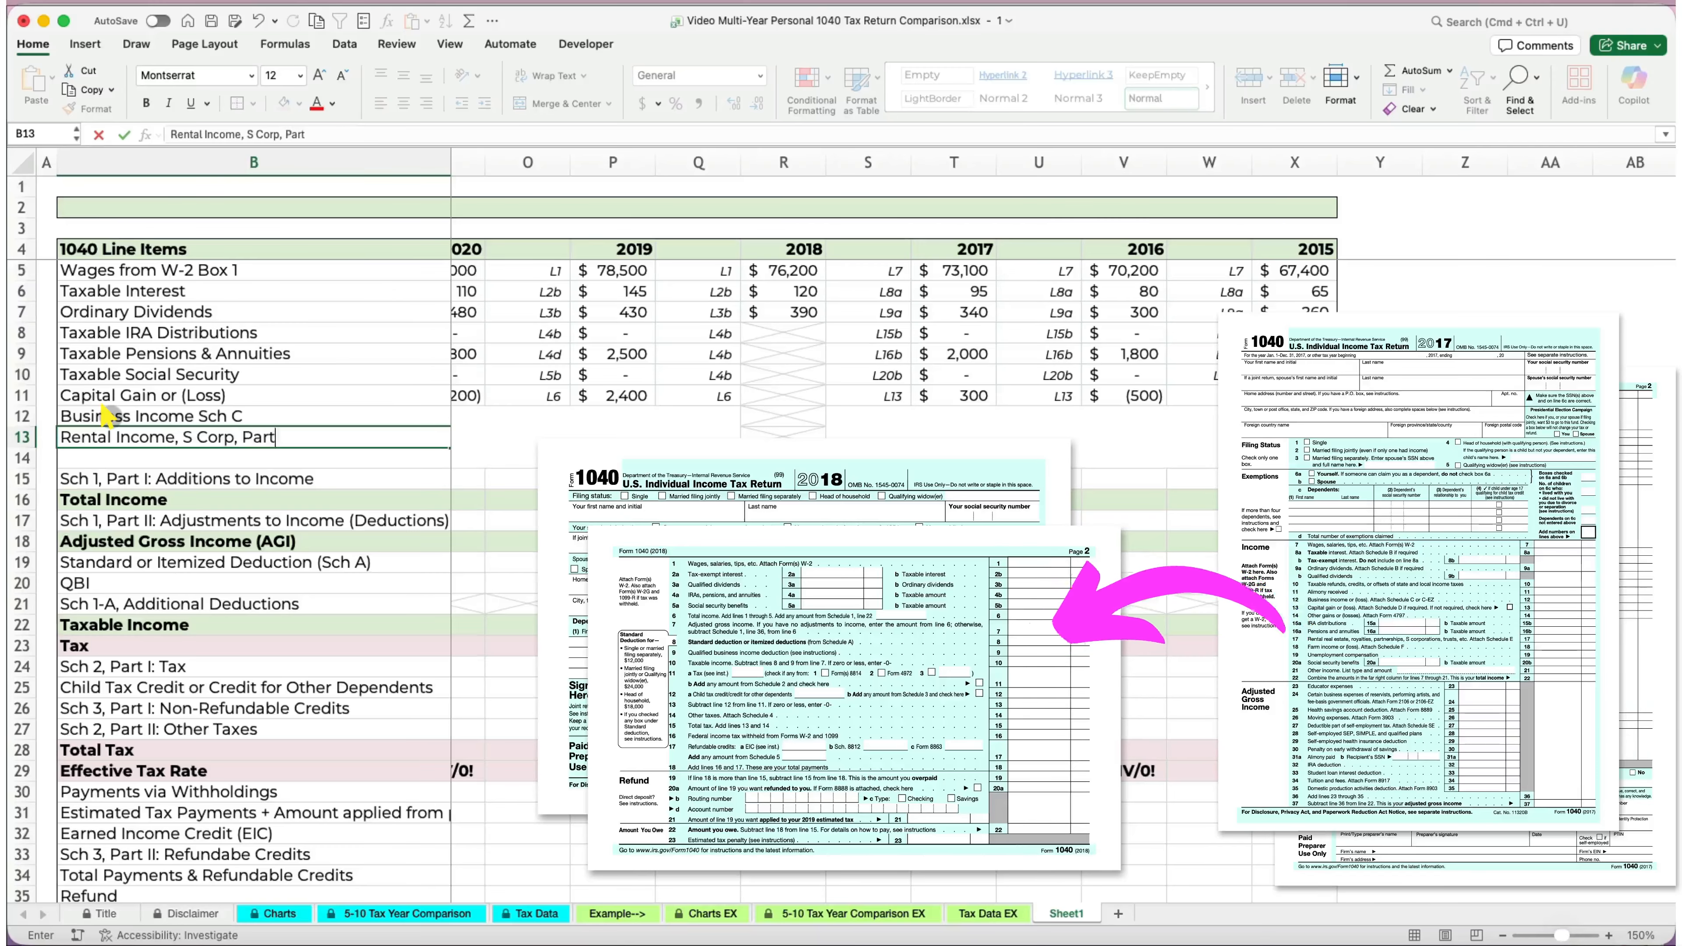
pyautogui.write('nership, Sch E')
pyautogui.press('Return')
pyautogui.write('Farm Income Sch F')
pyautogui.press('Return')
# Cross out C12:R14 for the years 2025 to 2018 with the Empty style.
pyautogui.click(788, 424)
pyautogui.moveTo(826, 467); pyautogui.dragTo(471, 456)
pyautogui.click(714, 438)
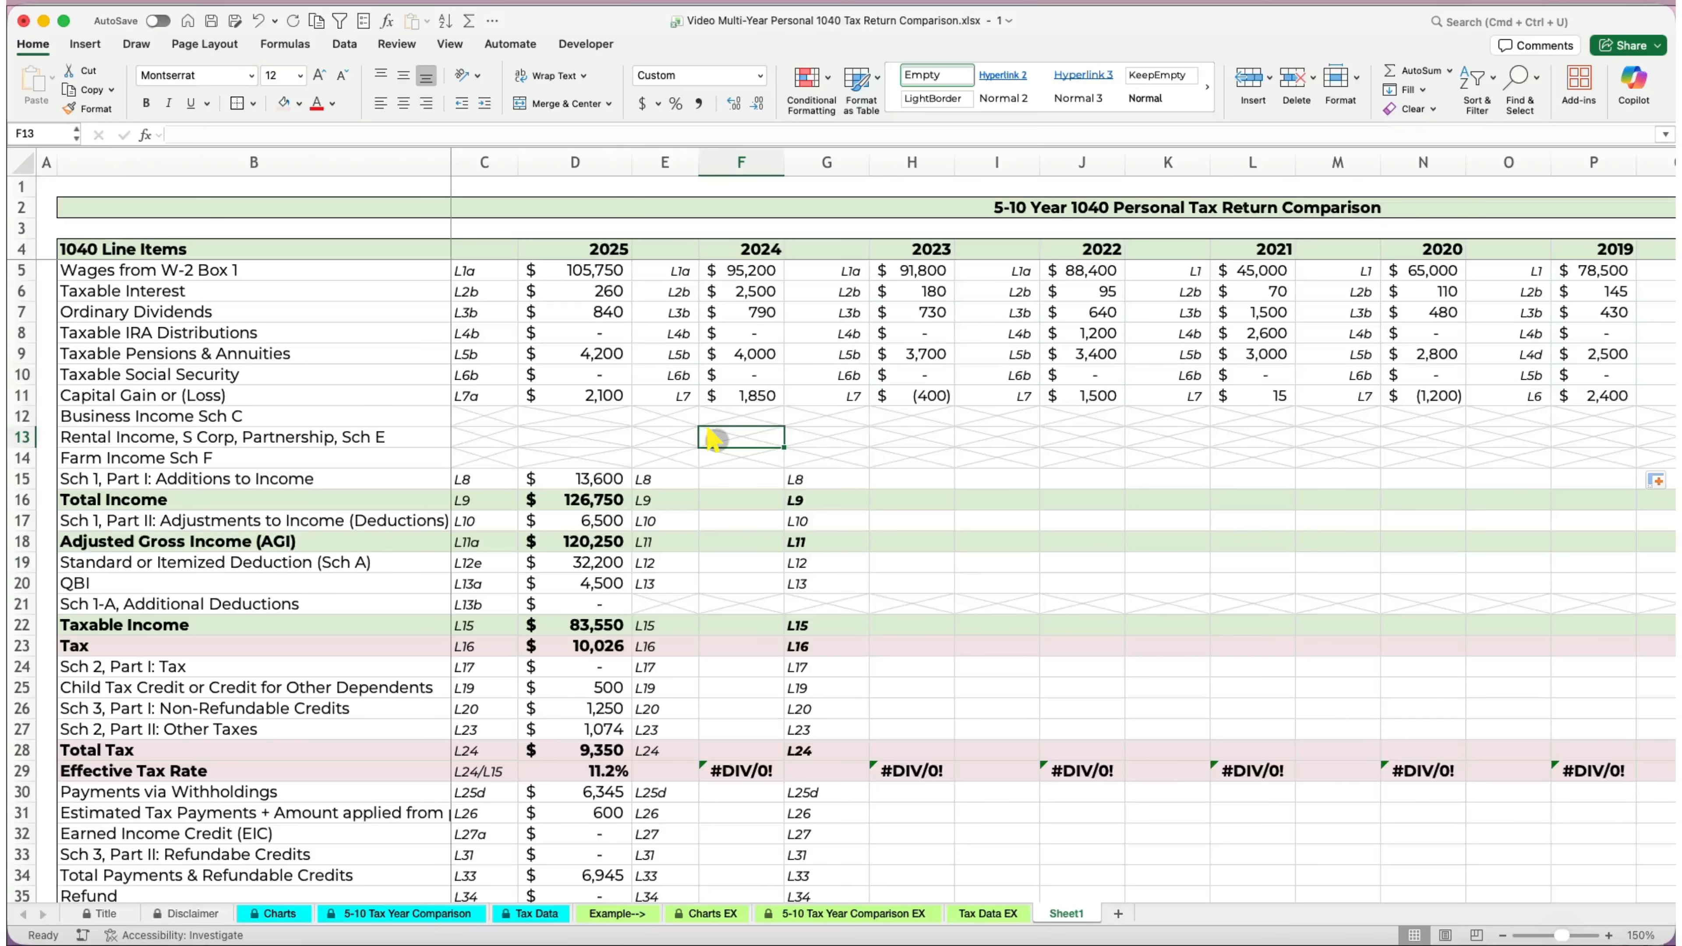
# Copy the crossed-out cell R14 into S15:X15 of the Sch 1, Part I row.
pyautogui.hscroll(8, 713, 437)
pyautogui.hscroll(6, 716, 439)
pyautogui.click(698, 456)
pyautogui.press('super+c')
pyautogui.moveTo(783, 478); pyautogui.dragTo(1198, 475)
pyautogui.press('super+v')
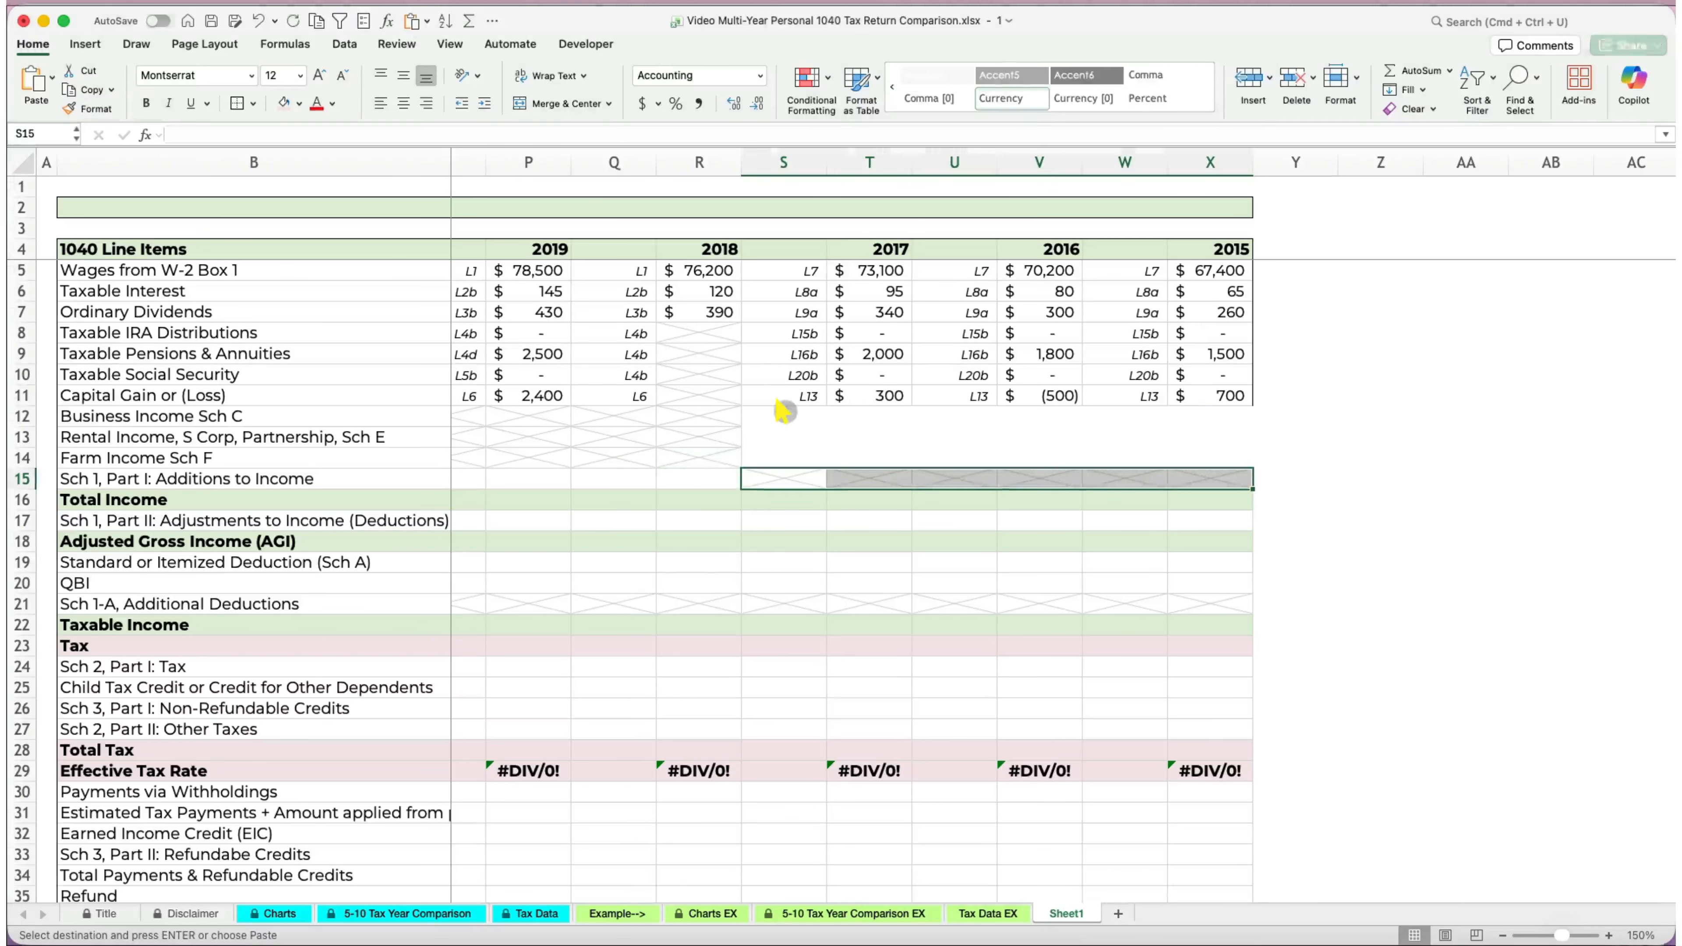
# Paste the 2017 to 2015 line references and amounts for business, rental and farm income into S12:X14.
pyautogui.click(783, 415)
pyautogui.press('super+v')
pyautogui.click(698, 437)
pyautogui.hscroll(-10, 699, 438)
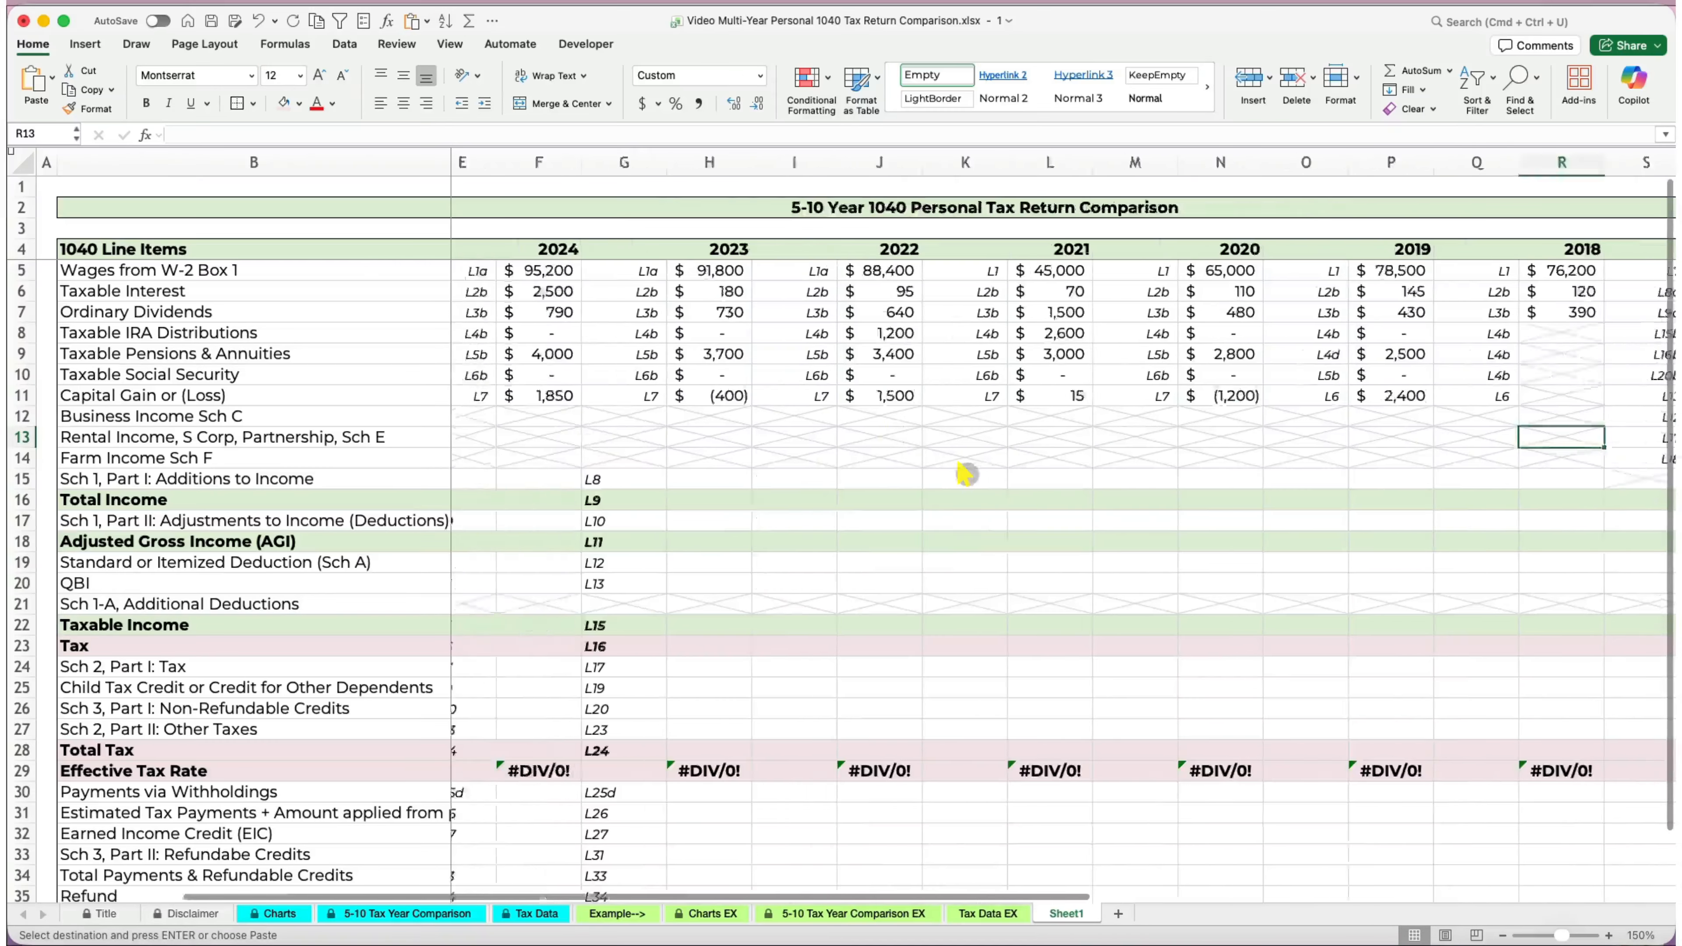
# Copy the crossed-out cells S15:X15 into the same columns of rows 17, 20, 24, 26 and 27.
pyautogui.hscroll(10, 967, 473)
pyautogui.hscroll(1, 967, 474)
pyautogui.moveTo(695, 479); pyautogui.dragTo(1099, 478)
pyautogui.press('super+c')
pyautogui.click(704, 520)
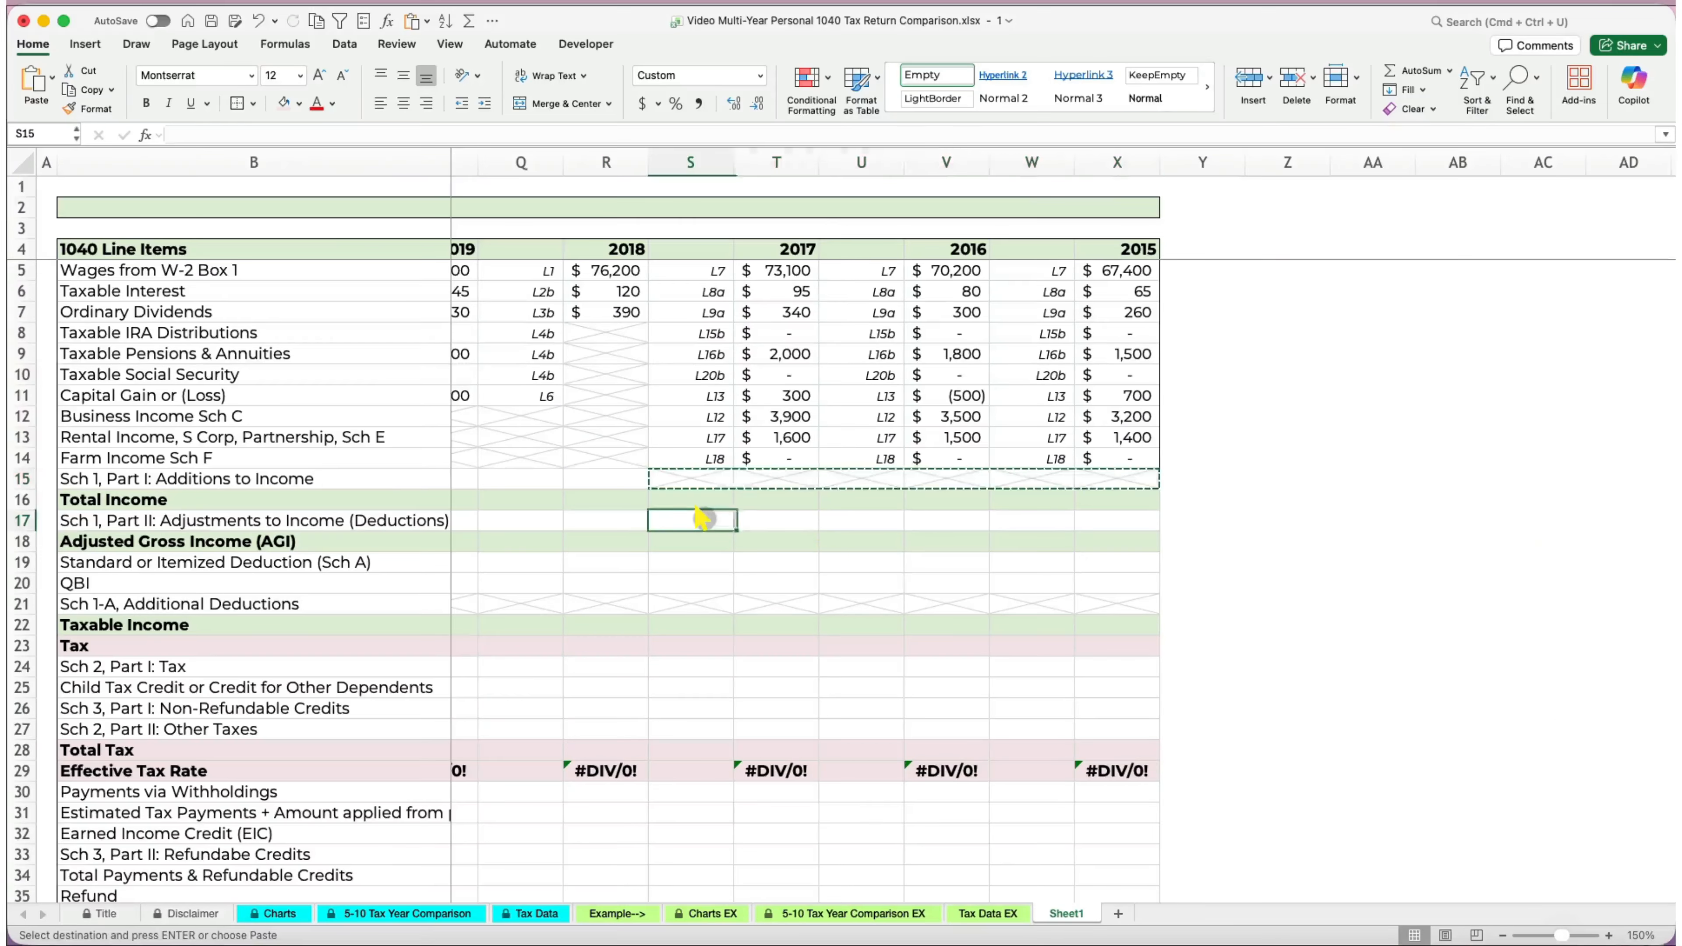
pyautogui.press('super+v')
pyautogui.click(702, 581)
pyautogui.press('super+v')
pyautogui.hscroll(-2, 702, 695)
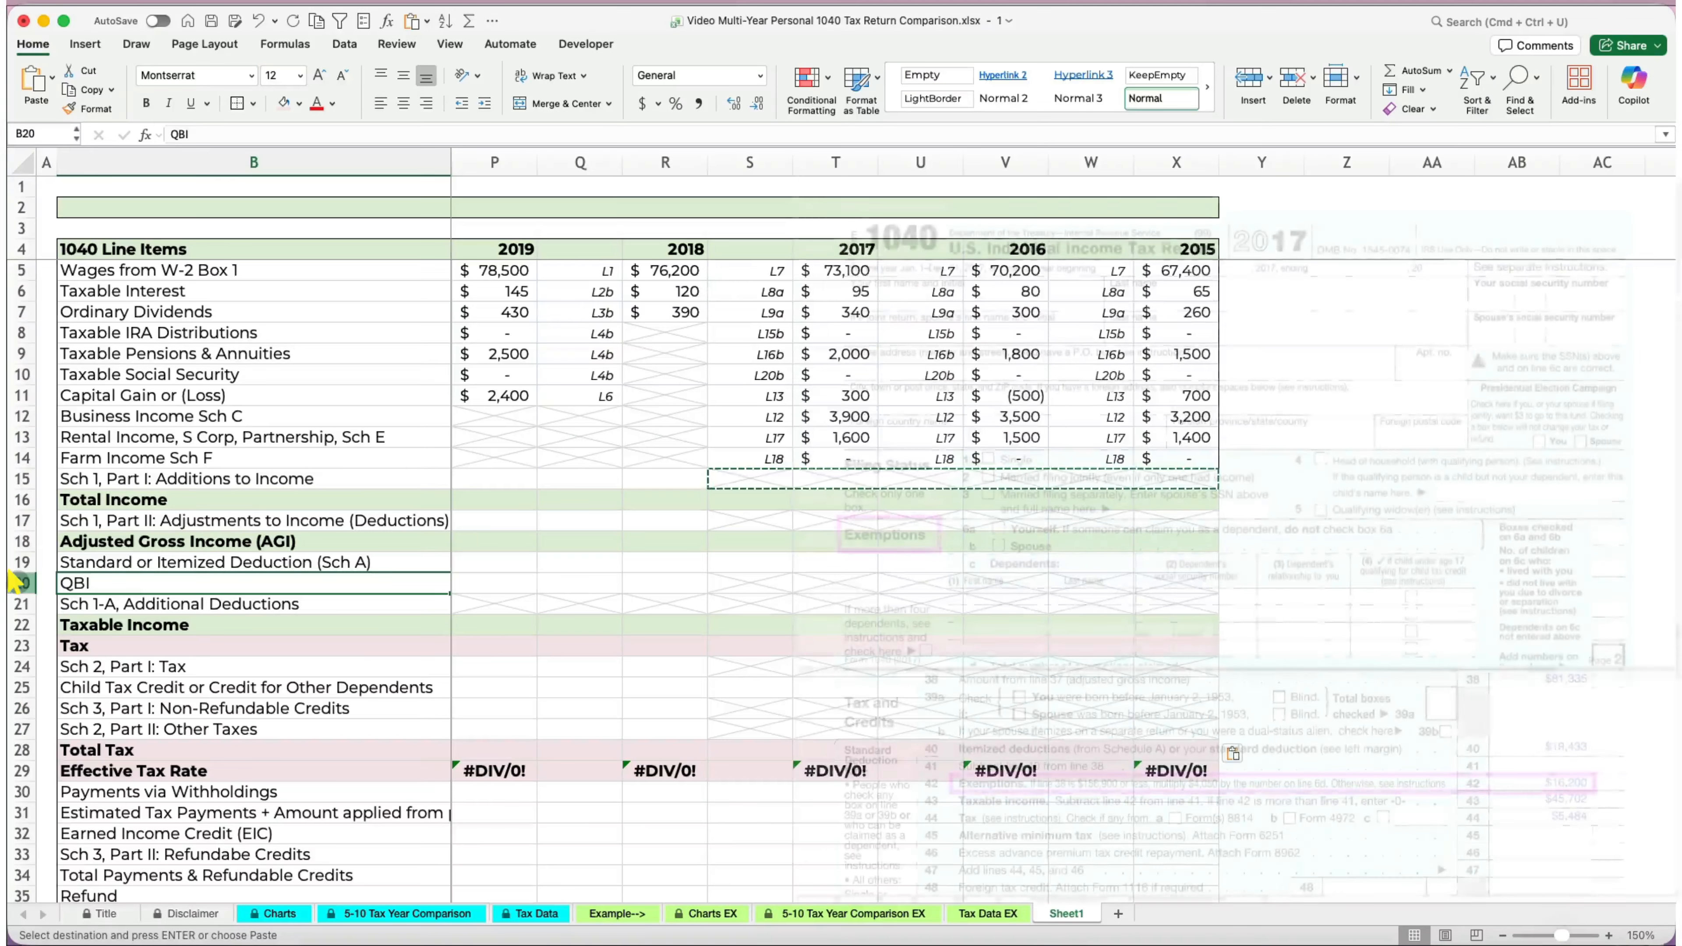
# Insert a row below QBI and label it Exemptions.
pyautogui.rightClick(14, 599)
pyautogui.click(48, 711)
pyautogui.click(83, 596)
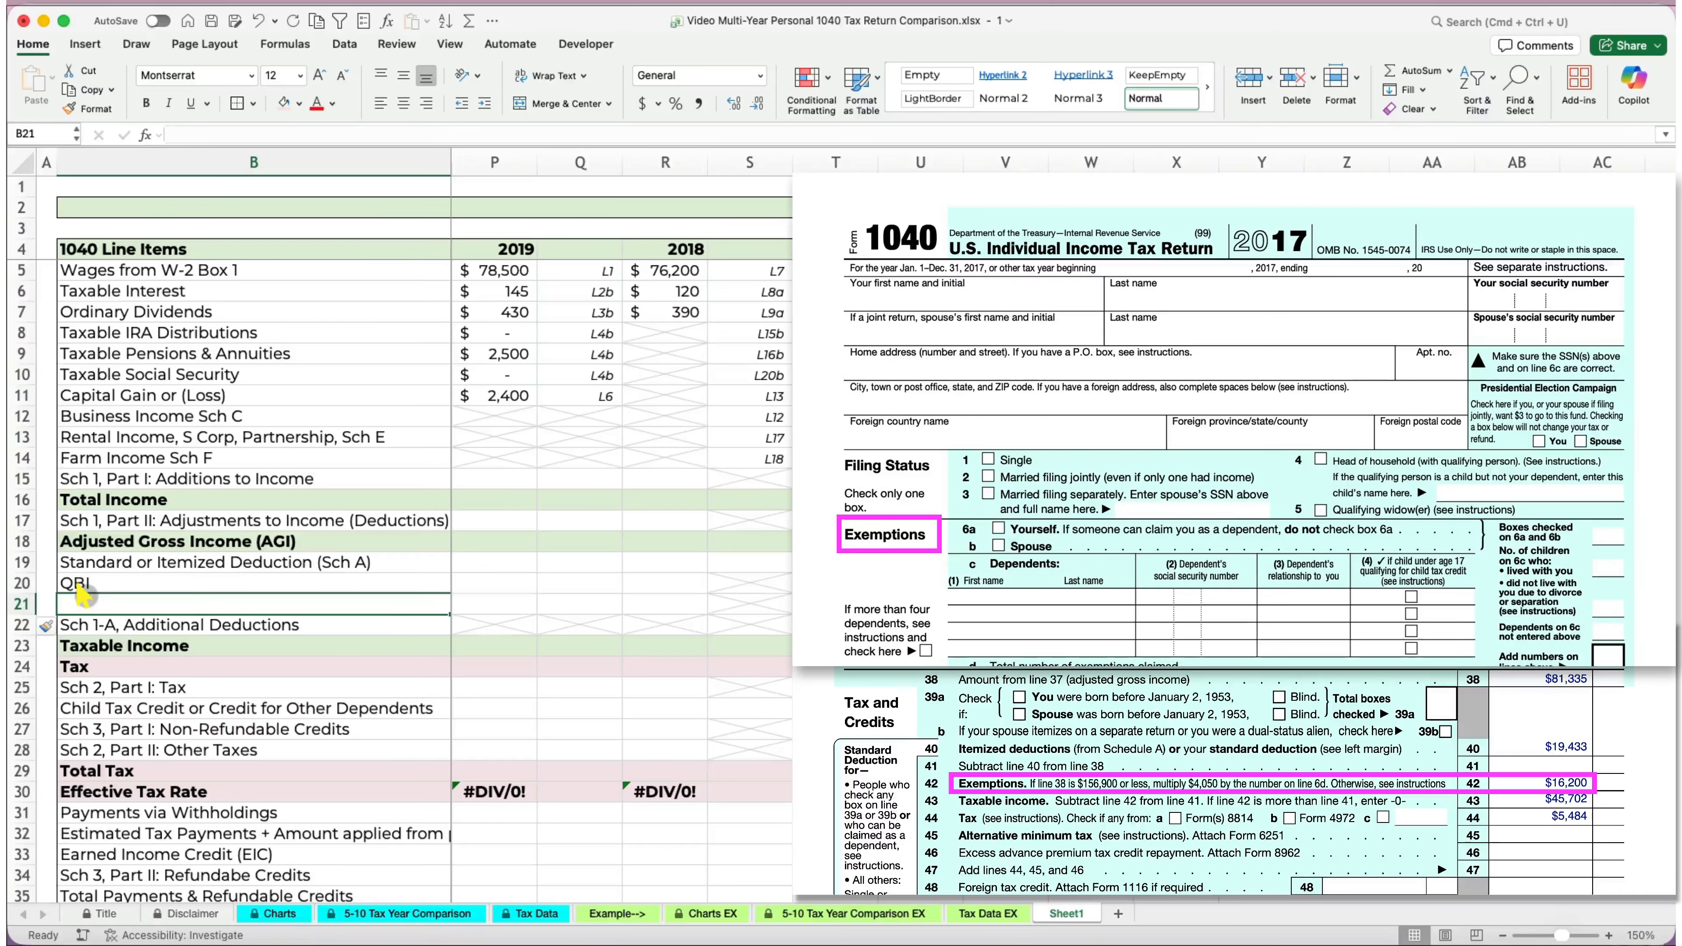
pyautogui.write('Exemptions')
pyautogui.press('Return')
# In the Exemptions row, fill the plain cell R21 across S21:X21 and copy the crossed-out cell S20 into C21:R21.
pyautogui.click(664, 603)
pyautogui.moveTo(707, 614); pyautogui.dragTo(1202, 609)
pyautogui.click(750, 583)
pyautogui.press('super+c')
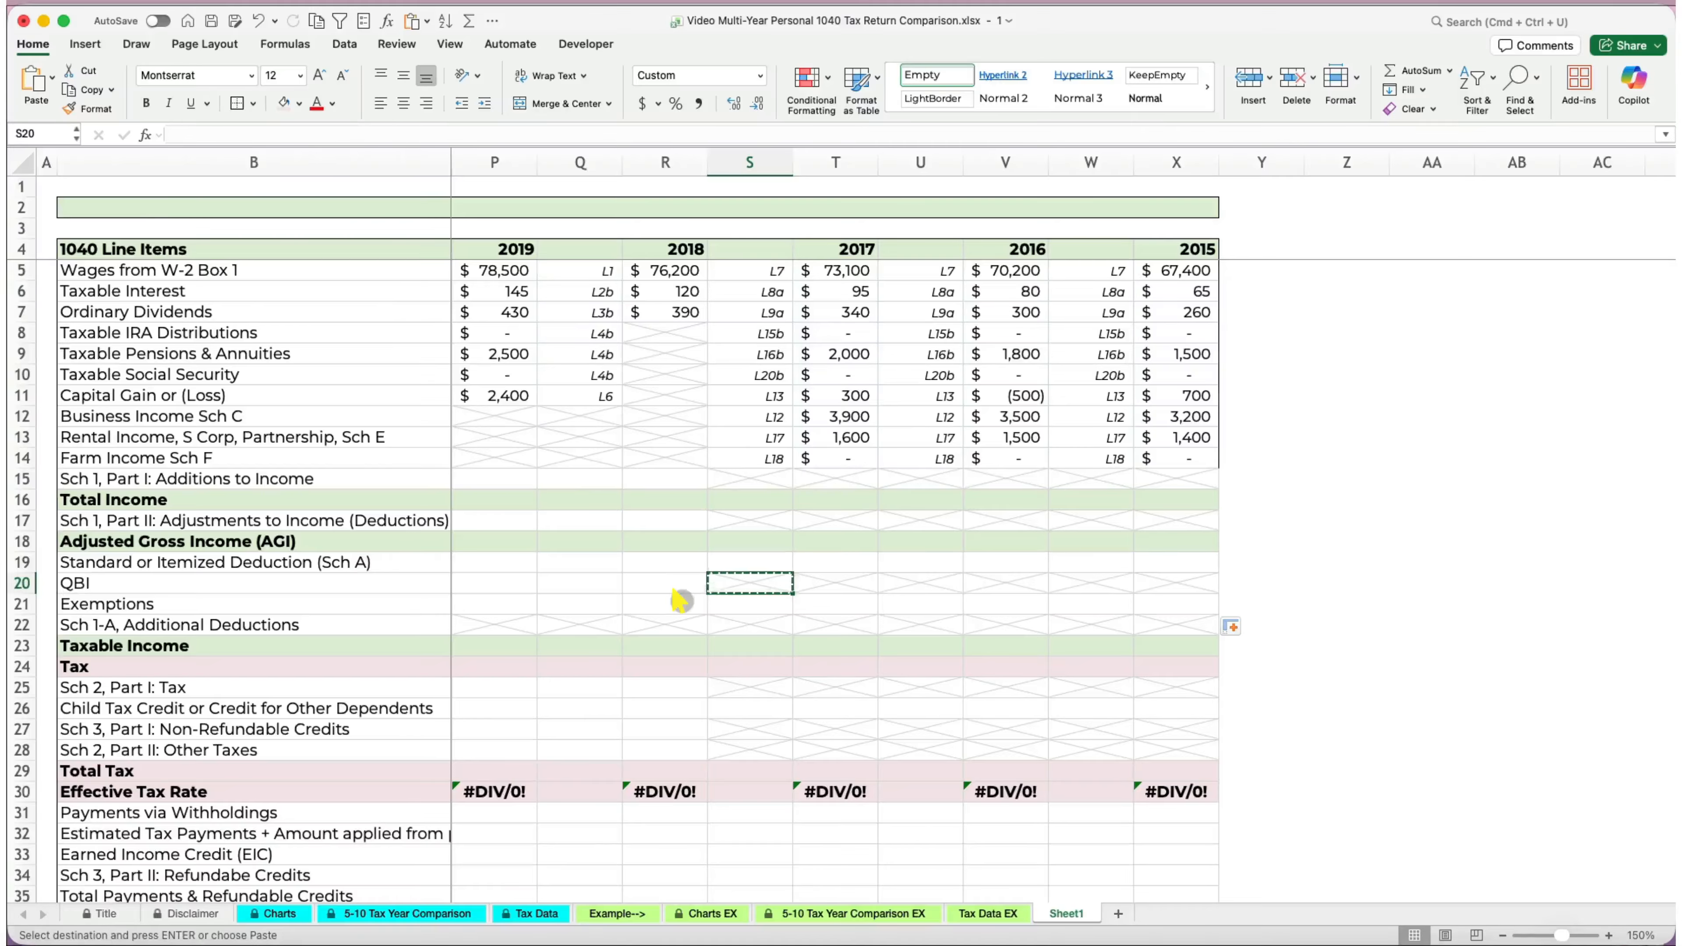
pyautogui.click(666, 601)
pyautogui.hscroll(-15, 474, 591)
pyautogui.keyDown('shift'); pyautogui.click(472, 589); pyautogui.keyUp('shift')
pyautogui.keyDown('shift'); pyautogui.click(473, 601); pyautogui.keyUp('shift')
pyautogui.press('Return')
# Insert two blank rows below the Earned Income Credit (EIC) row.
pyautogui.scroll(-5, 265, 636)
pyautogui.click(110, 666)
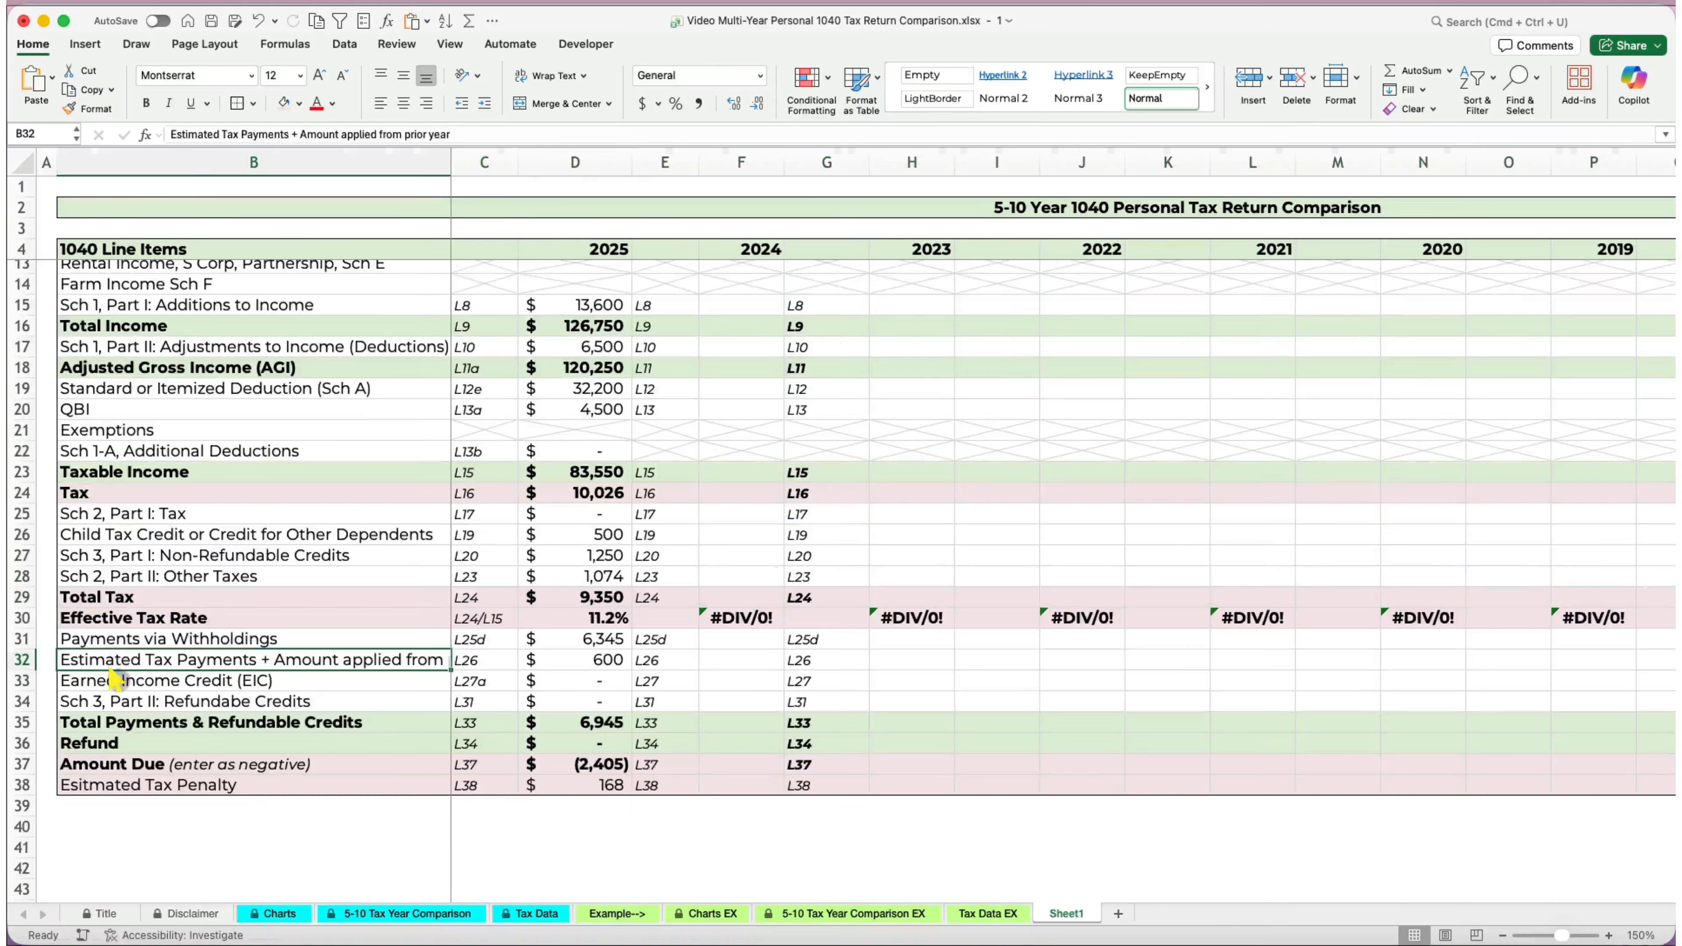
pyautogui.rightClick(18, 700)
pyautogui.click(53, 802)
pyautogui.rightClick(18, 701)
pyautogui.click(53, 803)
# Label B34 Refundable Child Tax Credit or Additional CTC and B35 Recovery Rebate Credit.
pyautogui.click(95, 695)
pyautogui.write('Refundable Child Tax Credit or Additional CT')
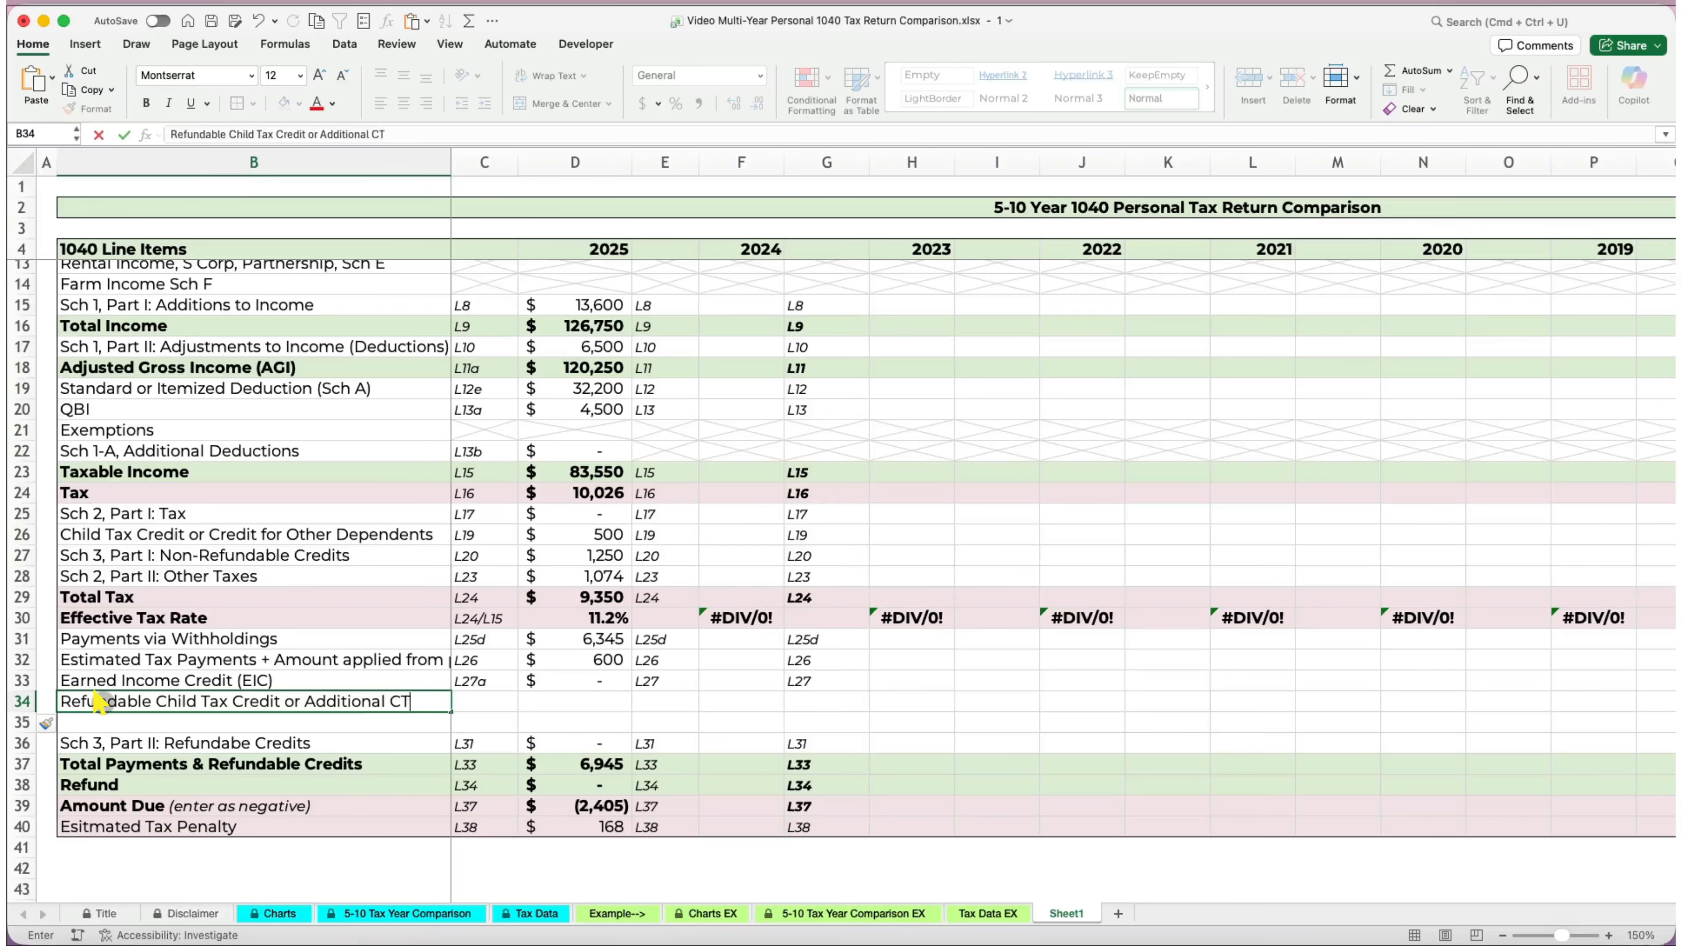
pyautogui.write('C')
pyautogui.press('Return')
pyautogui.write('Recovery Rebate Credit')
pyautogui.press('Return')
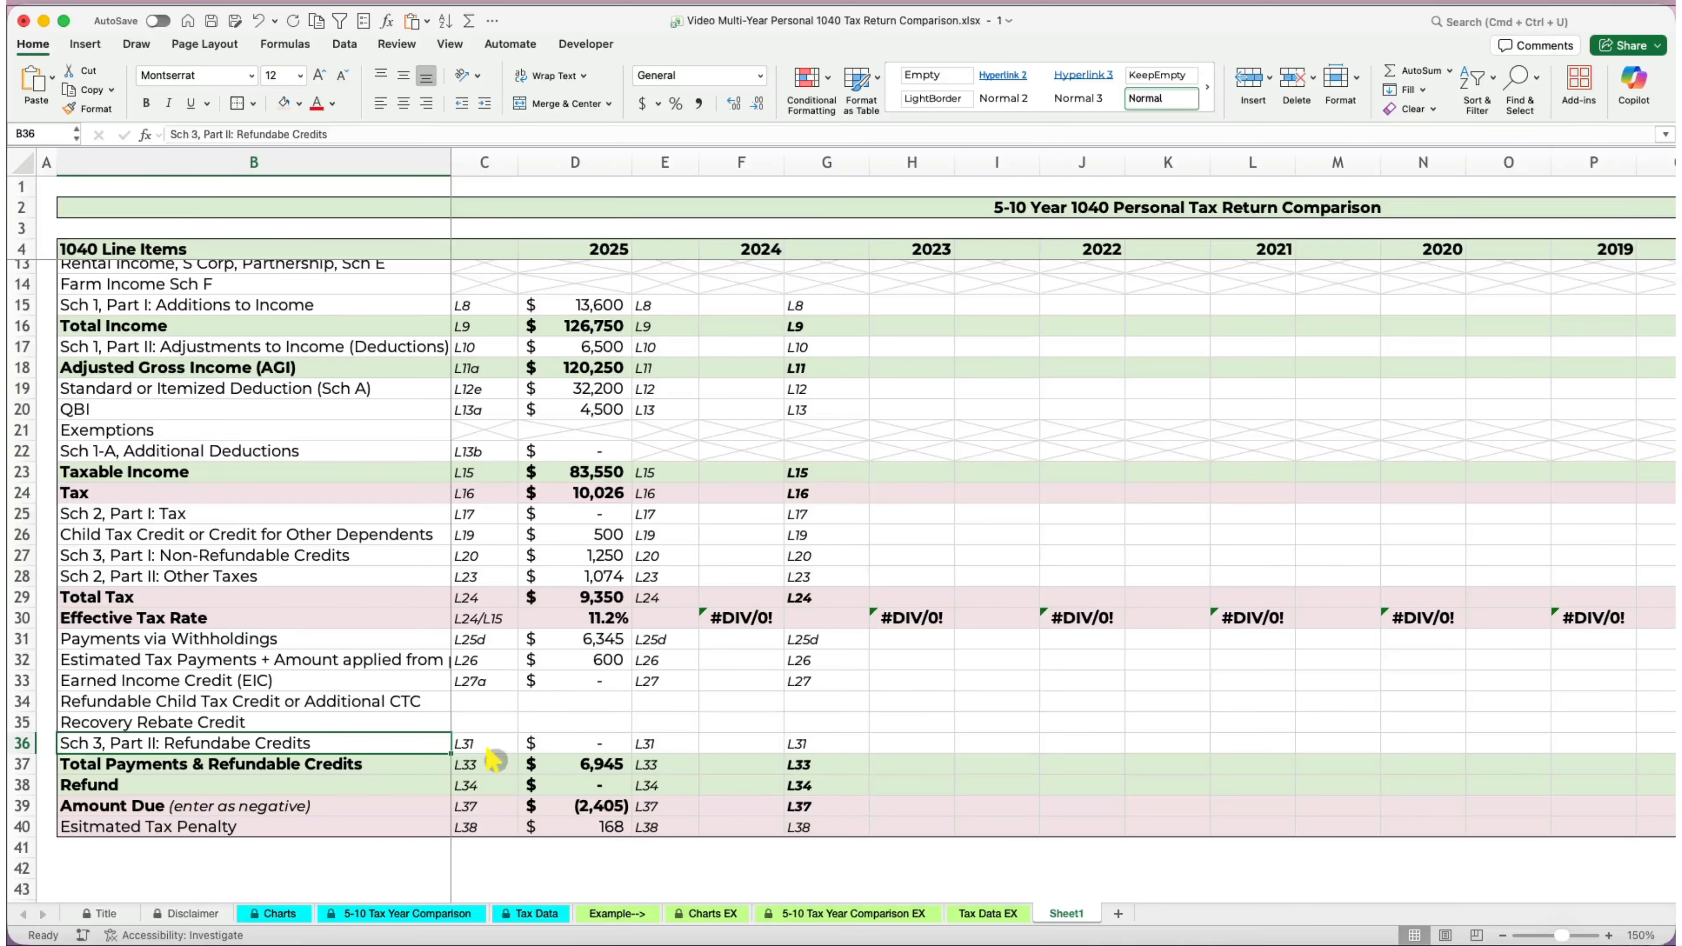
# Cross out the unused cells C34:J35 in the Refundable Child Tax Credit and Recovery Rebate Credit rows.
pyautogui.moveTo(483, 701); pyautogui.dragTo(1081, 722)
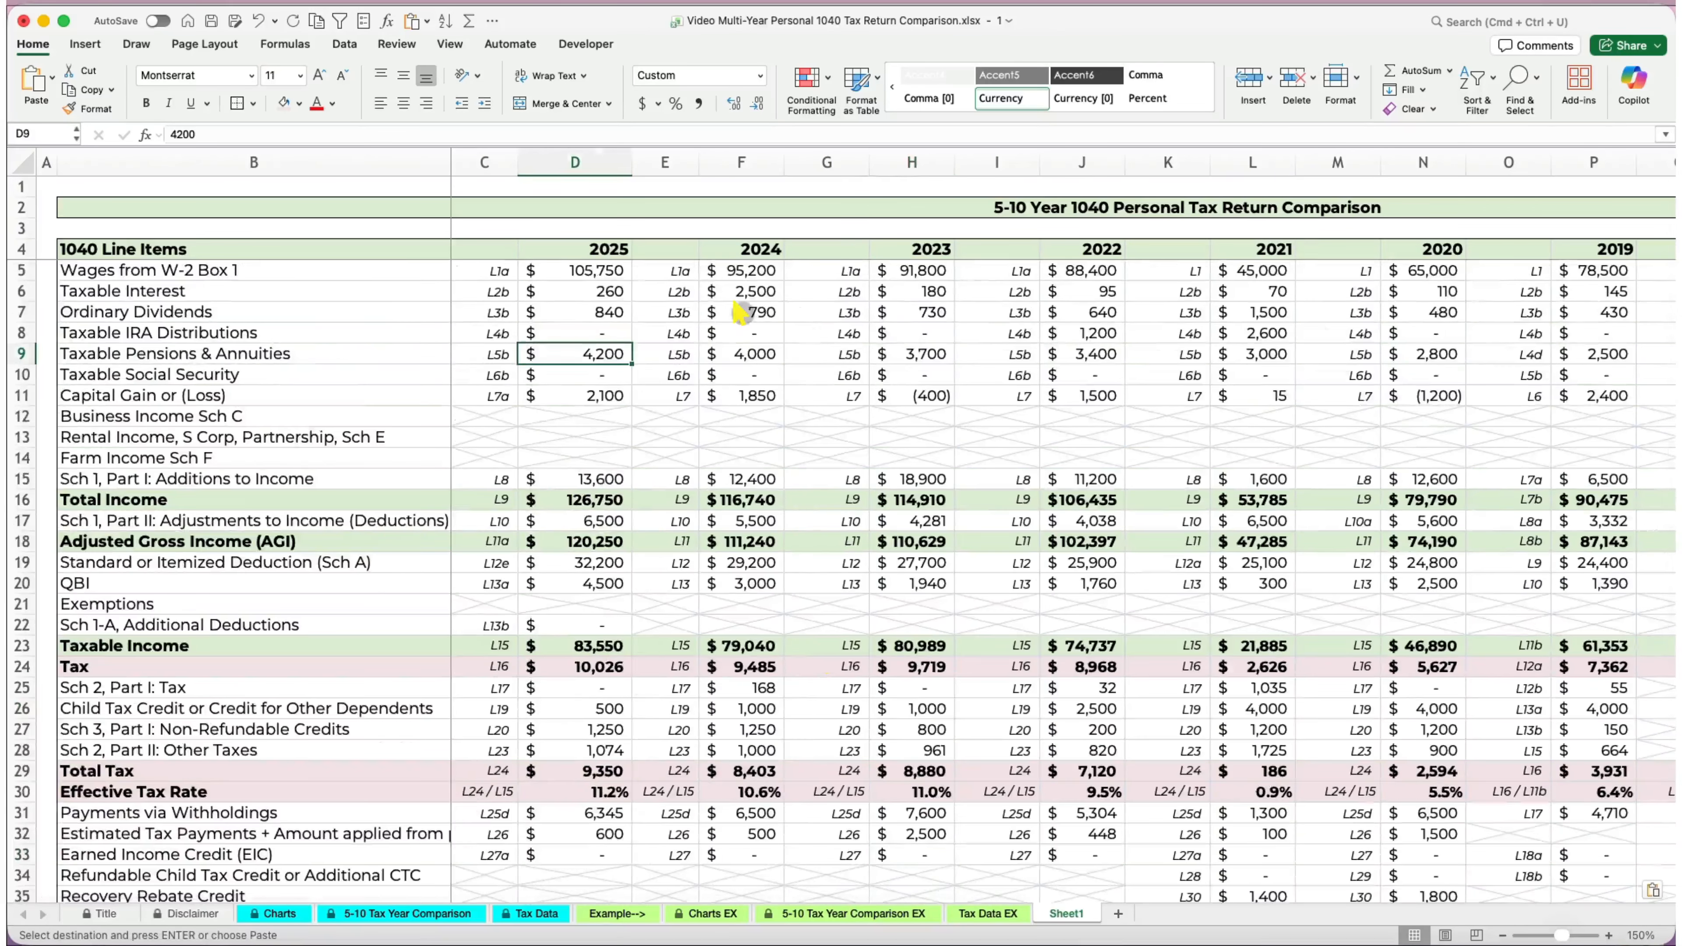
pyautogui.click(485, 161)
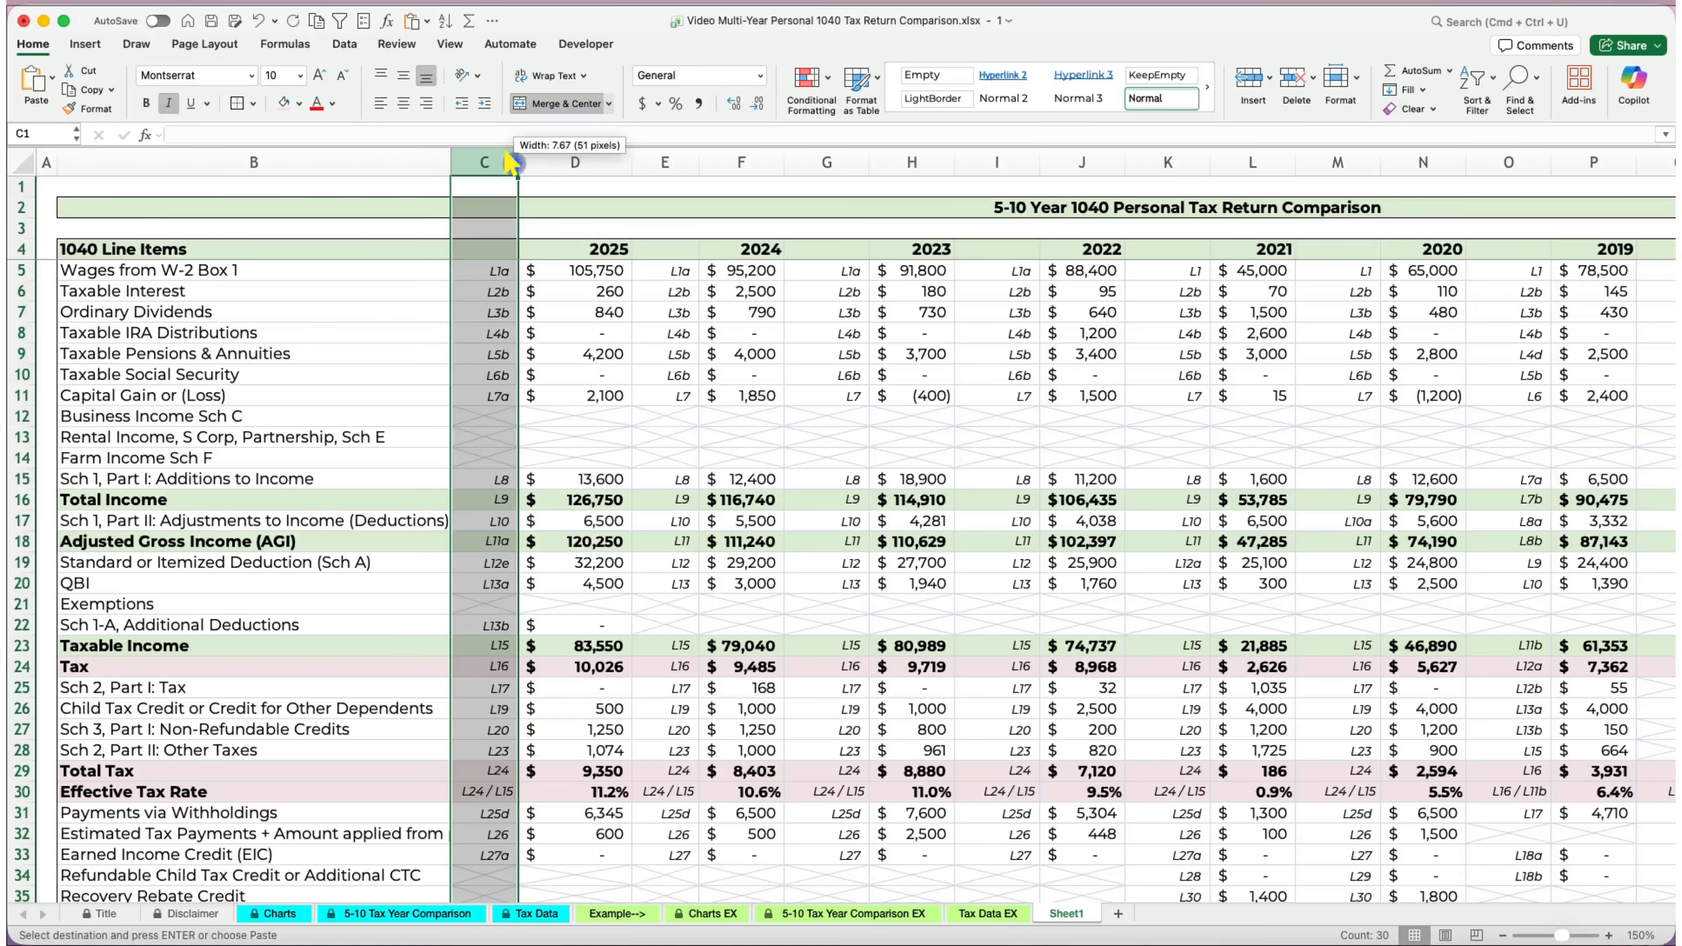
pyautogui.click(545, 478)
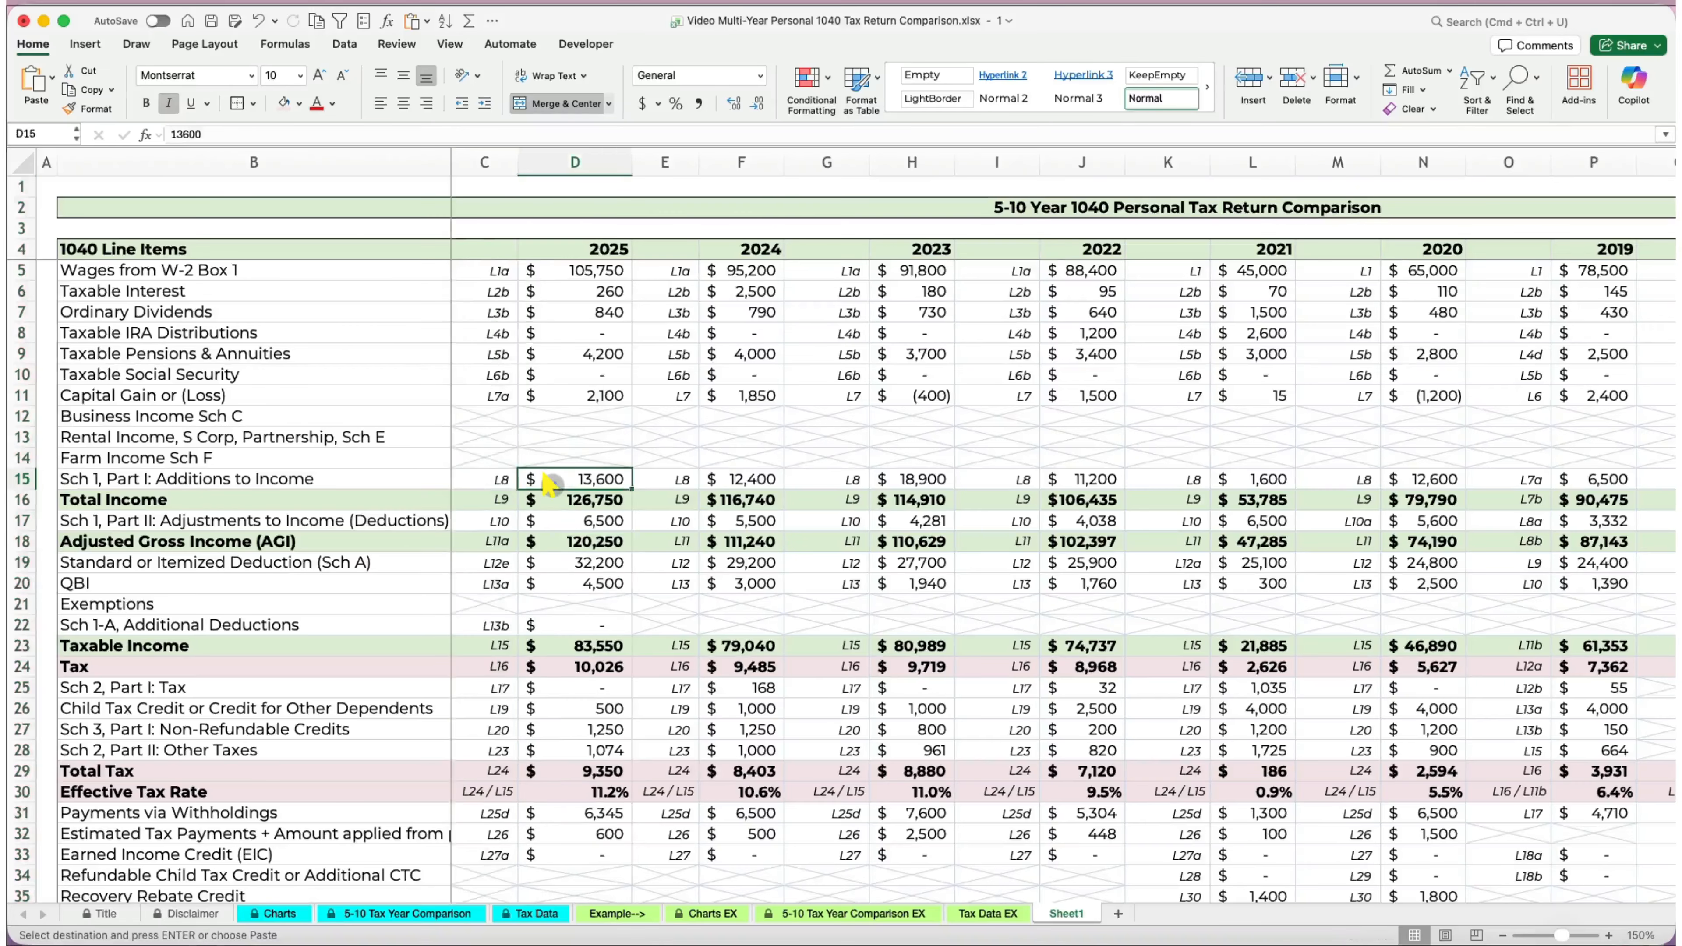
# Set the height of the header row and the highlighted total rows 16, 18, 23, 24, 29, 30 and 37 to 39 to 36.
pyautogui.click(21, 249)
pyautogui.keyDown('super'); pyautogui.click(21, 500); pyautogui.keyUp('super')
pyautogui.keyDown('super'); pyautogui.click(21, 542); pyautogui.keyUp('super')
pyautogui.keyDown('super'); pyautogui.click(21, 646); pyautogui.keyUp('super')
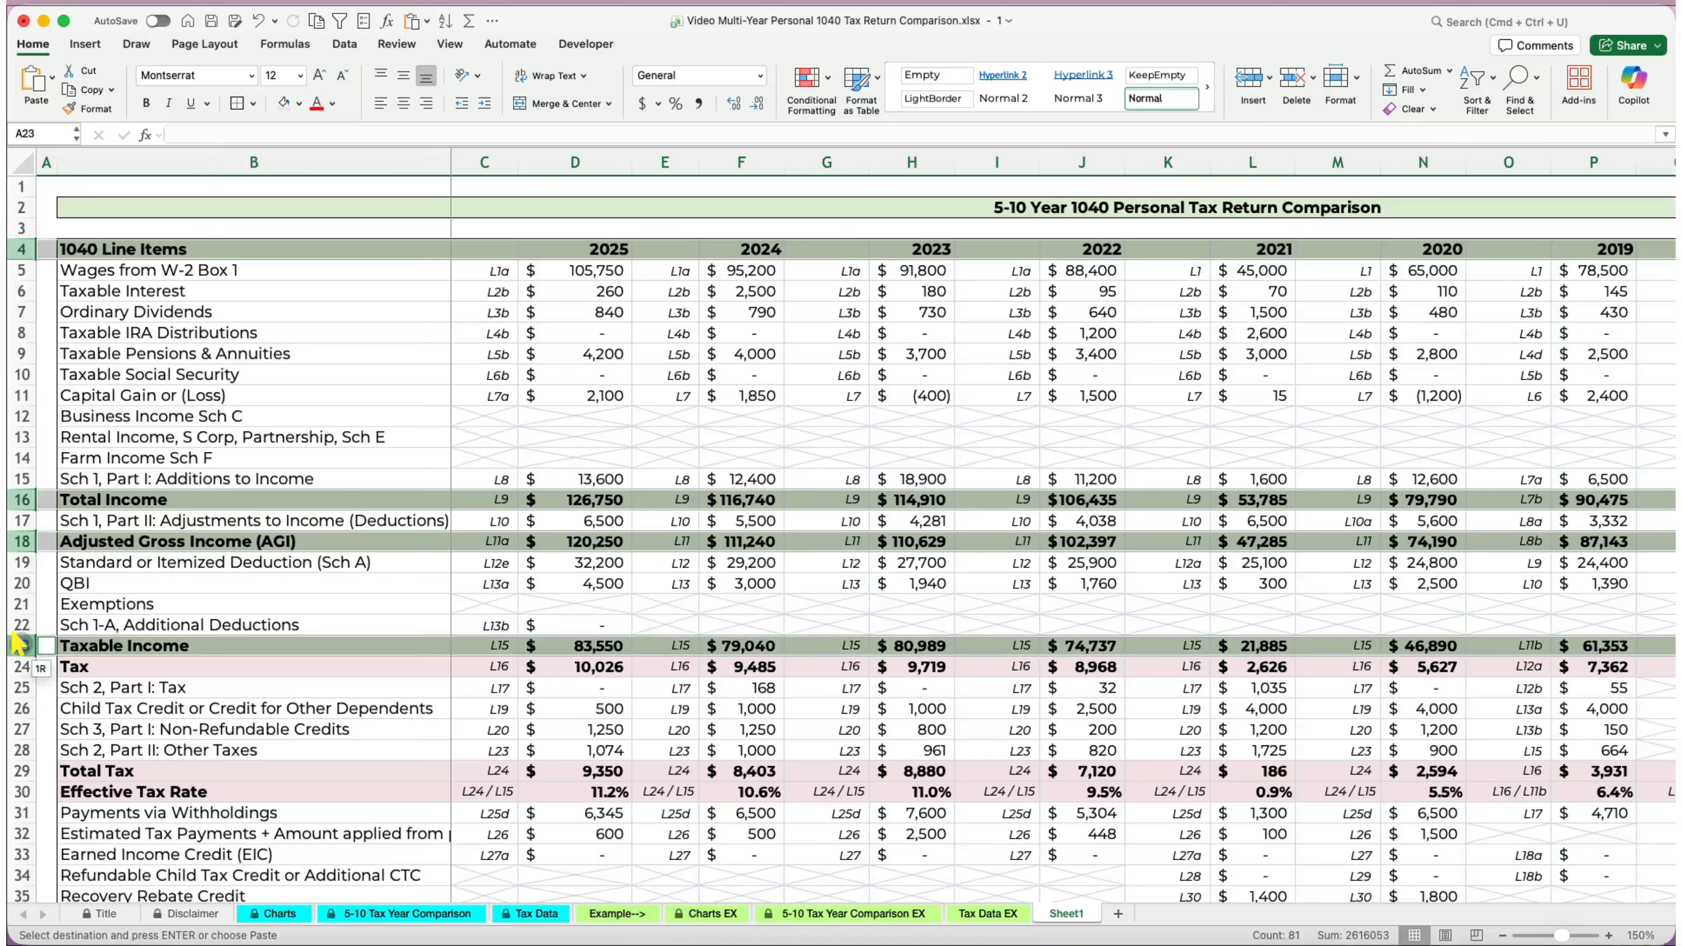
pyautogui.keyDown('super'); pyautogui.click(21, 667); pyautogui.keyUp('super')
pyautogui.keyDown('super'); pyautogui.click(21, 771); pyautogui.keyUp('super')
pyautogui.keyDown('super'); pyautogui.click(21, 792); pyautogui.keyUp('super')
pyautogui.scroll(-1, 228, 831)
pyautogui.scroll(-4, 229, 831)
pyautogui.keyDown('super'); pyautogui.click(20, 756); pyautogui.keyUp('super')
pyautogui.keyDown('super'); pyautogui.click(16, 776); pyautogui.keyUp('super')
pyautogui.keyDown('super'); pyautogui.click(22, 797); pyautogui.keyUp('super')
pyautogui.click(1340, 80)
pyautogui.click(1456, 124)
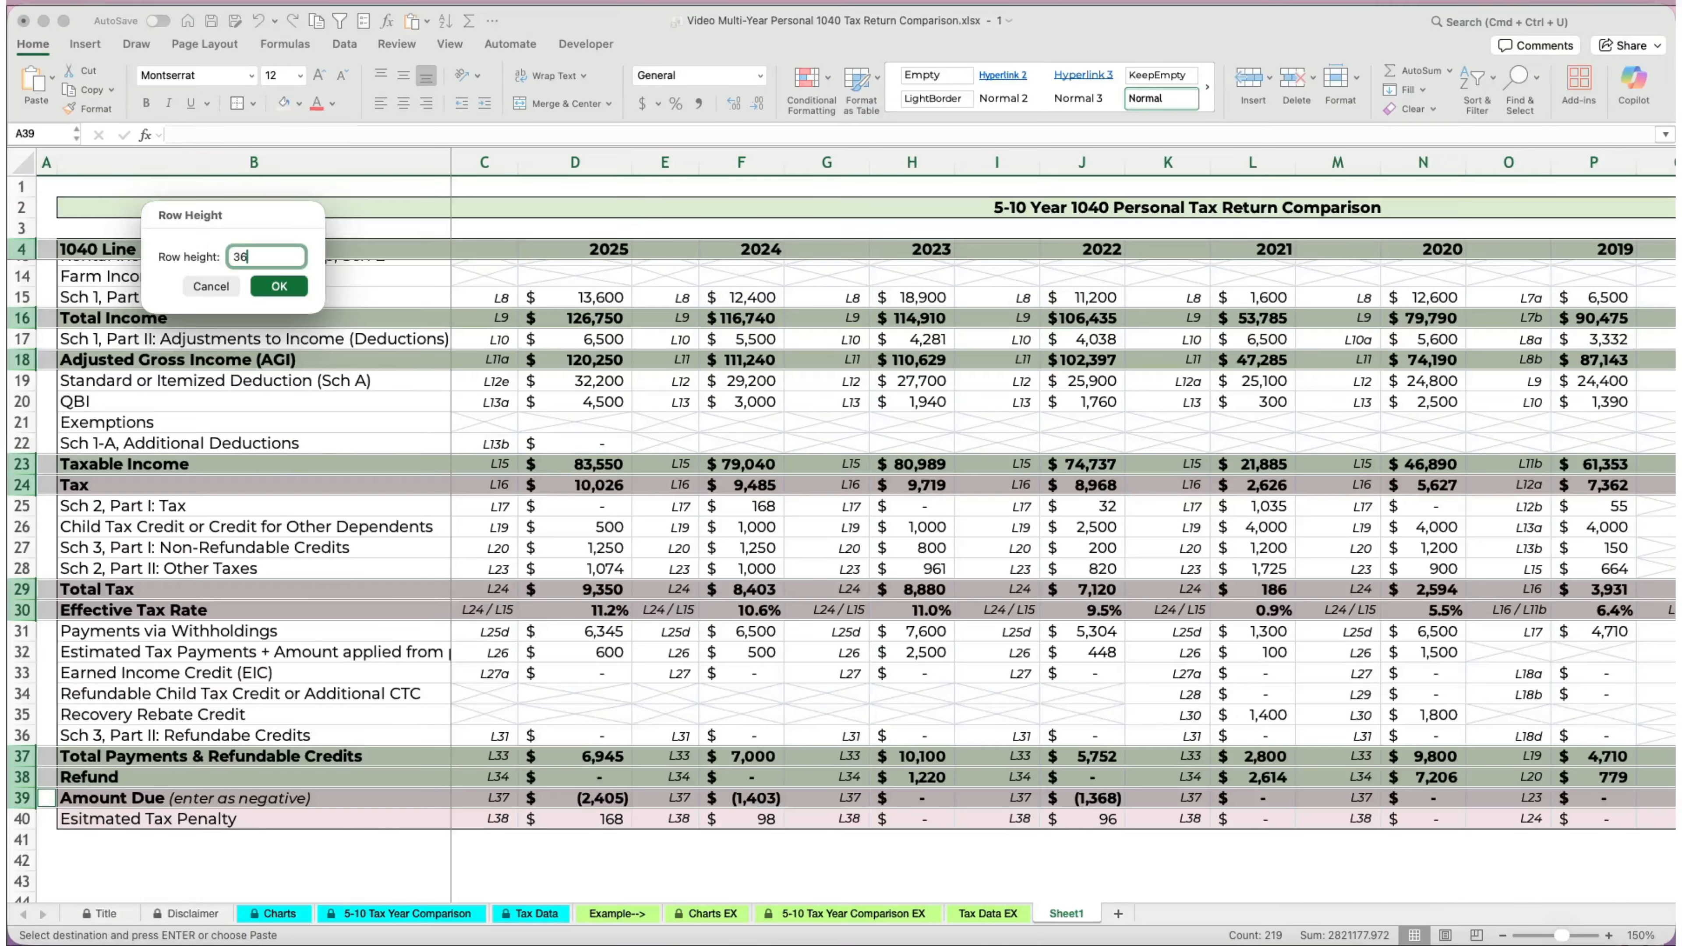
pyautogui.press('Return')
pyautogui.click(320, 680)
# Set the width of all line-number columns, every second column from C through W, to 5.
pyautogui.click(474, 161)
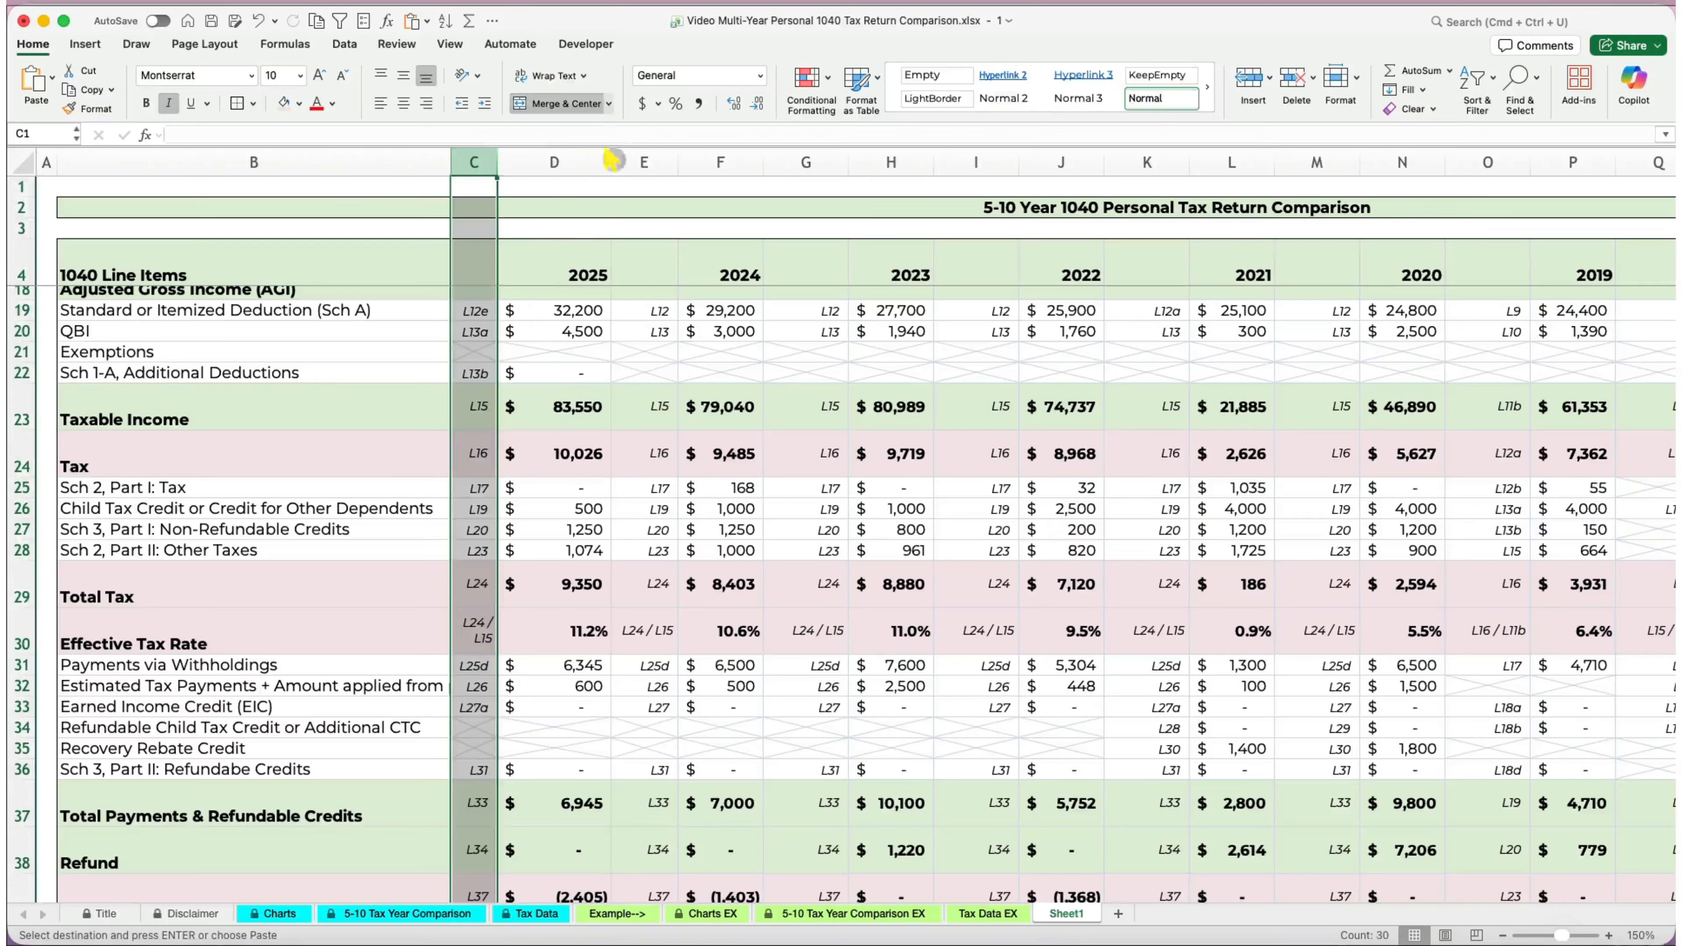
pyautogui.keyDown('super'); pyautogui.click(634, 159); pyautogui.keyUp('super')
pyautogui.keyDown('super'); pyautogui.click(802, 158); pyautogui.keyUp('super')
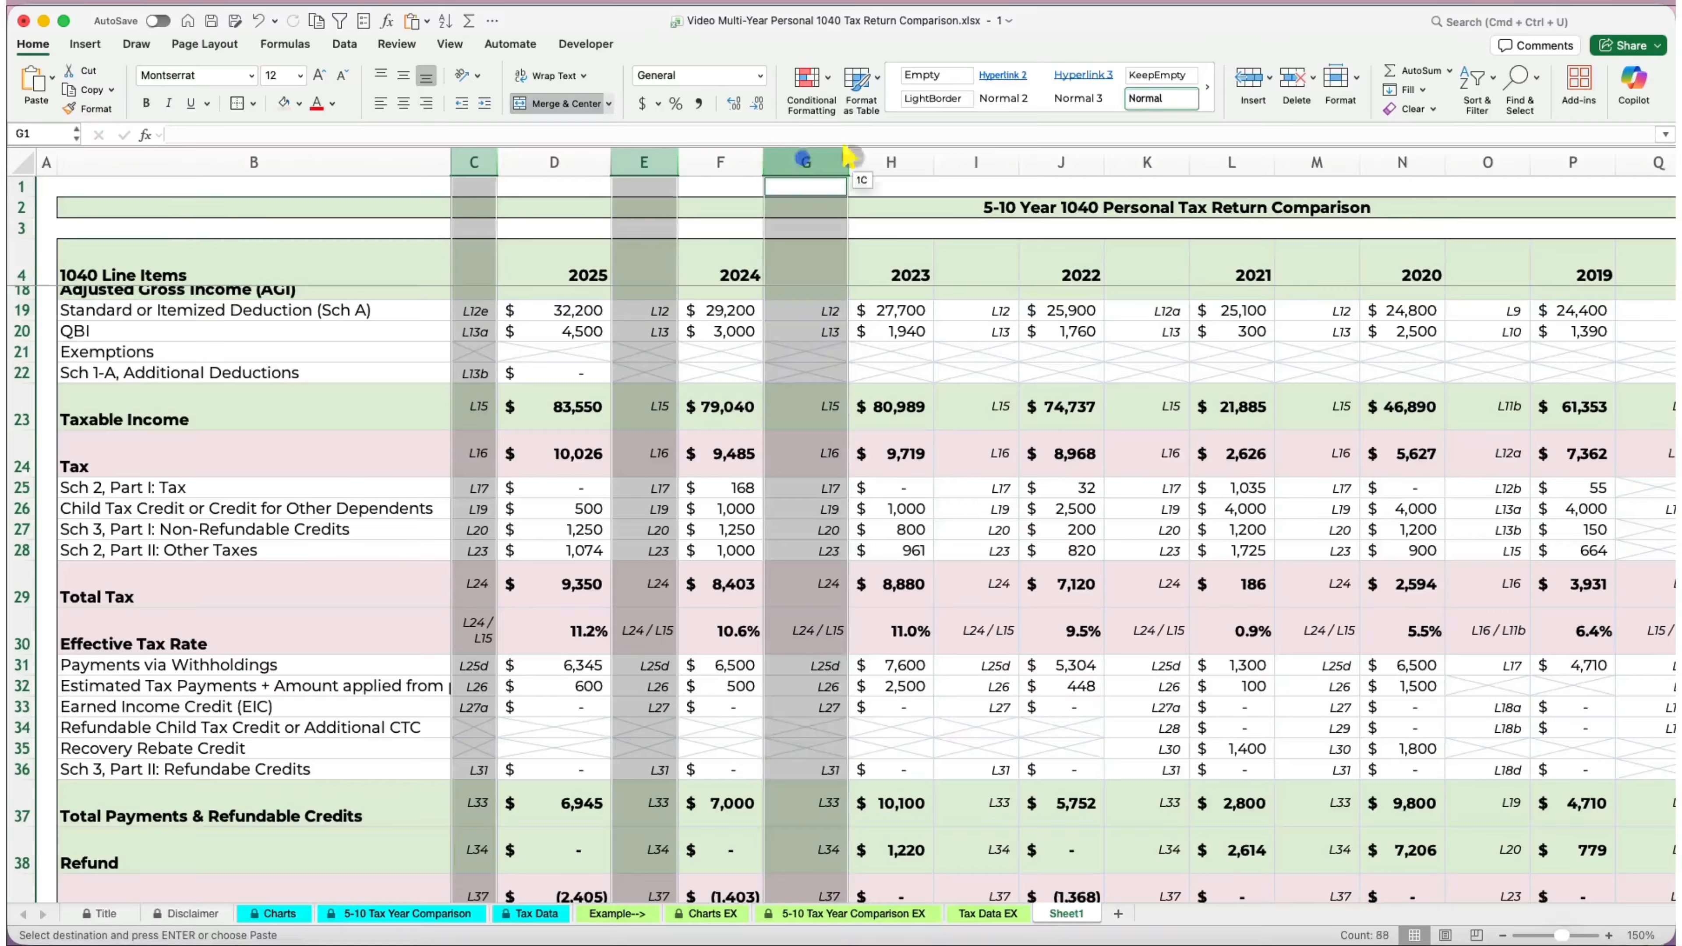
pyautogui.keyDown('super'); pyautogui.click(975, 161); pyautogui.keyUp('super')
pyautogui.keyDown('super'); pyautogui.click(1146, 161); pyautogui.keyUp('super')
pyautogui.keyDown('super'); pyautogui.click(1316, 162); pyautogui.keyUp('super')
pyautogui.keyDown('super'); pyautogui.click(1487, 162); pyautogui.keyUp('super')
pyautogui.hscroll(8, 1456, 376)
pyautogui.scroll(5, 1390, 284)
pyautogui.keyDown('super'); pyautogui.click(1026, 161); pyautogui.keyUp('super')
pyautogui.keyDown('super'); pyautogui.click(1195, 162); pyautogui.keyUp('super')
pyautogui.keyDown('super'); pyautogui.click(1366, 161); pyautogui.keyUp('super')
pyautogui.keyDown('super'); pyautogui.click(1536, 162); pyautogui.keyUp('super')
pyautogui.click(1340, 79)
pyautogui.click(1365, 176)
pyautogui.write('5')
pyautogui.press('Return')
pyautogui.click(674, 619)
pyautogui.hscroll(-8, 700, 706)
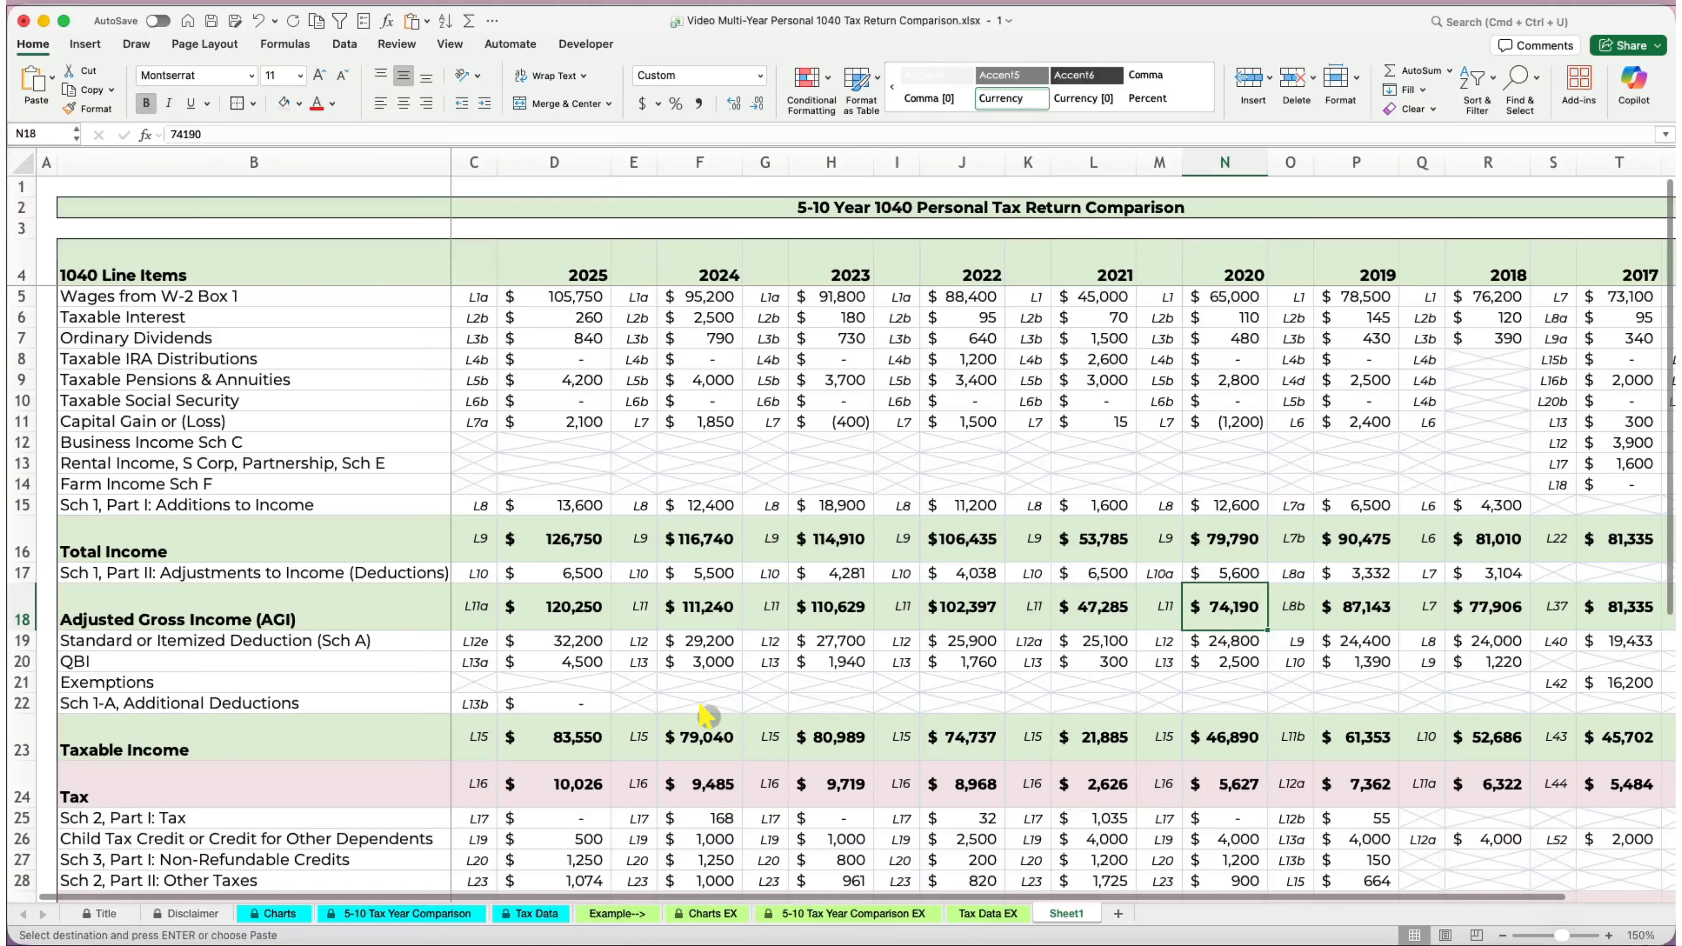
pyautogui.click(555, 704)
pyautogui.scroll(-10, 582, 729)
pyautogui.click(568, 802)
pyautogui.write('https://www.irs.gov/pub/irs-pdf/f1040.pdf')
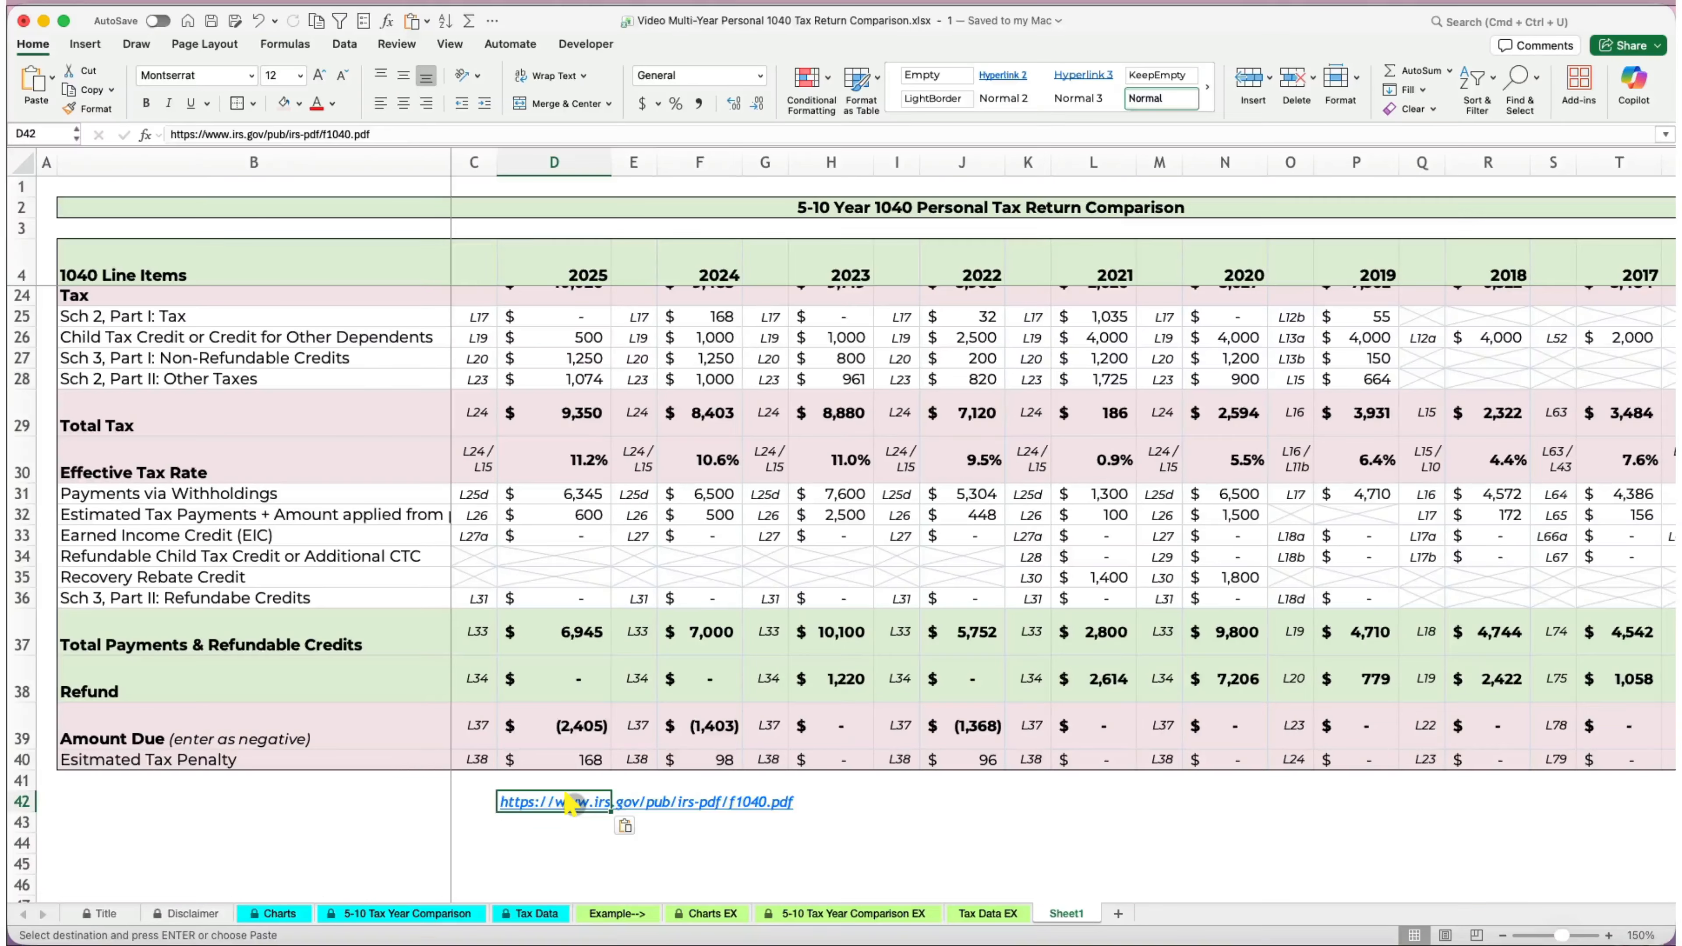
# Follow the 2025 Form 1040 link and a prior-year form link, returning to the workbook after each one.
pyautogui.click(559, 805)
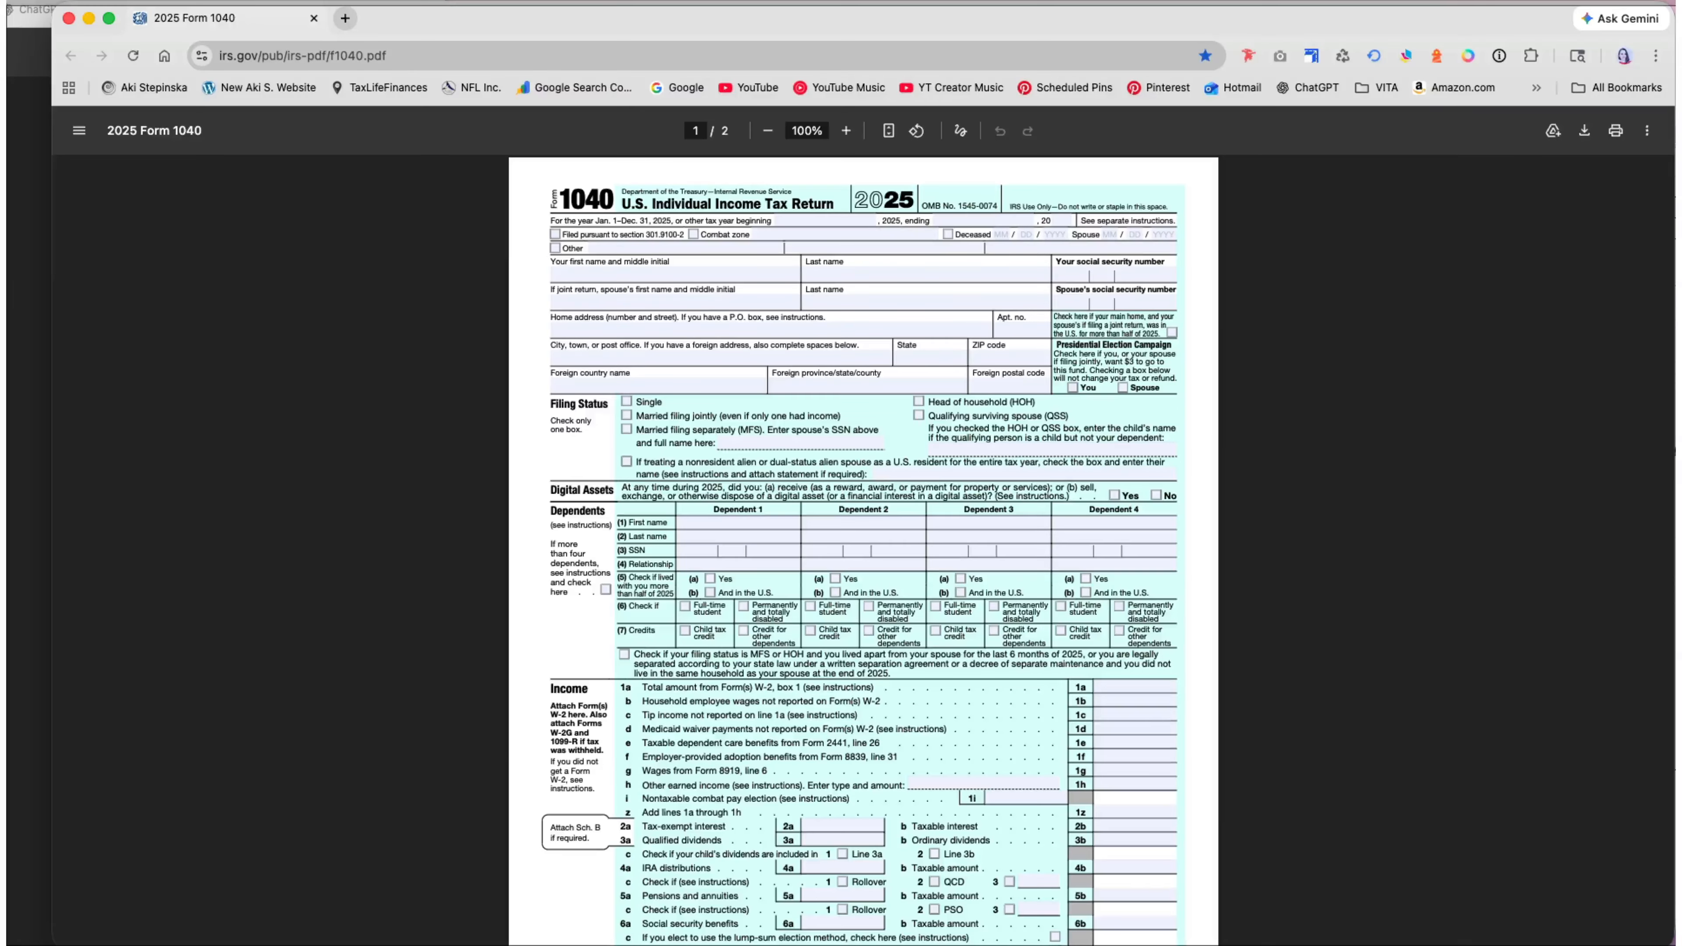
pyautogui.press('super+Tab')
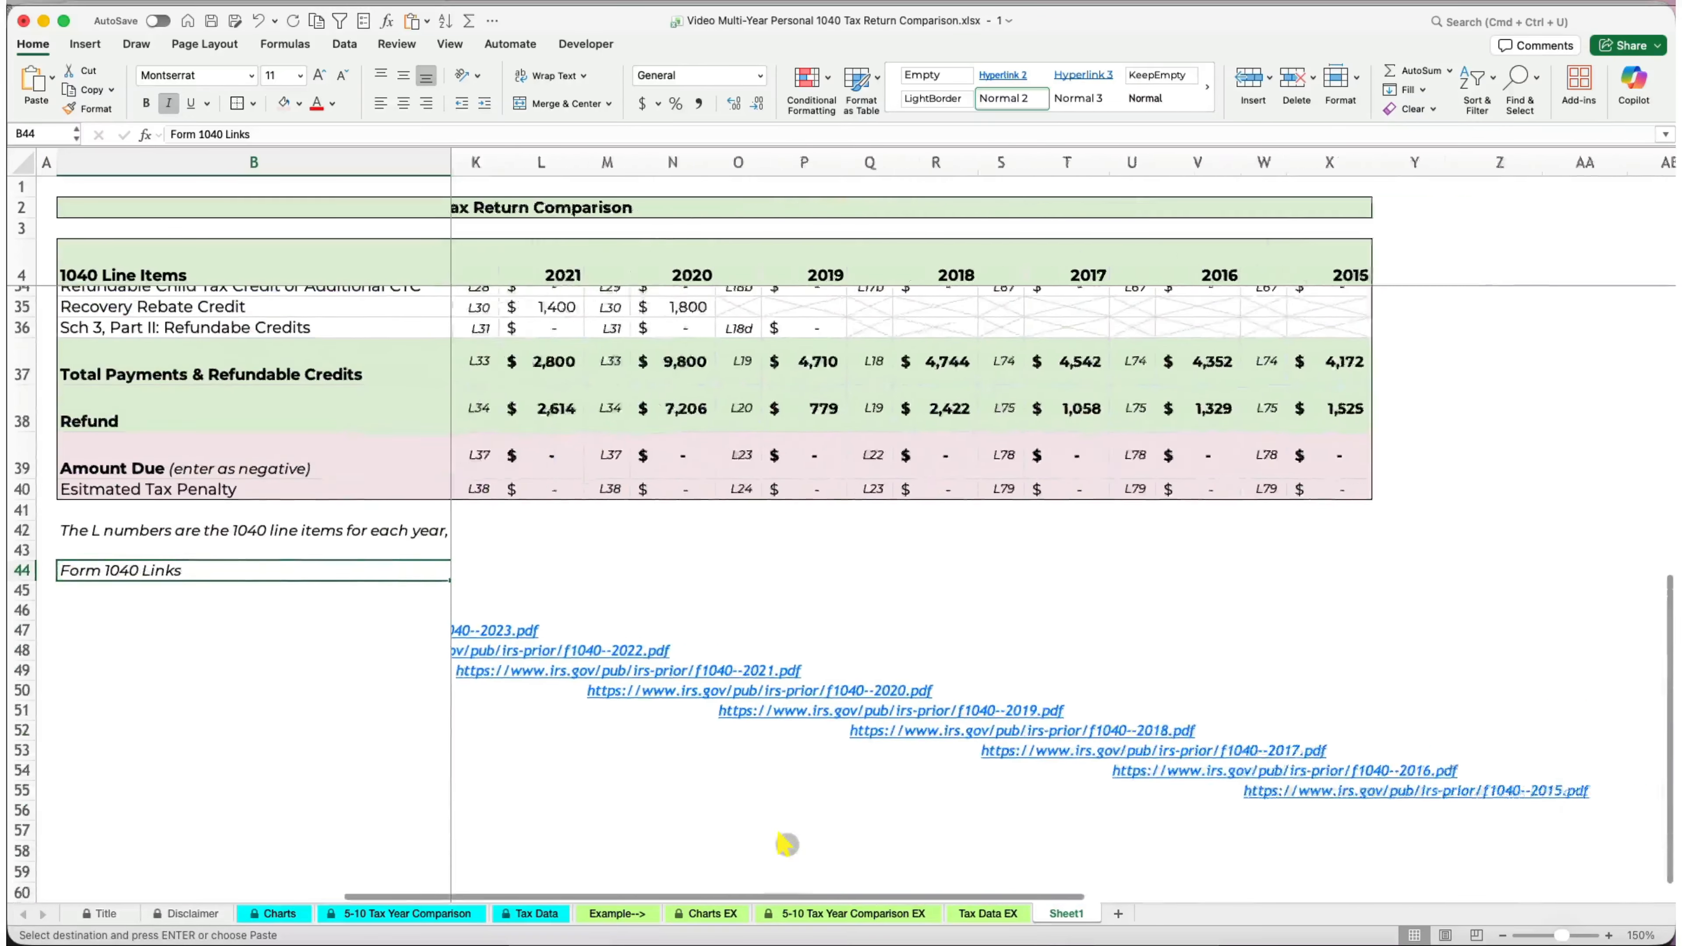
pyautogui.hscroll(3, 786, 844)
pyautogui.click(1036, 799)
pyautogui.press('super+Tab')
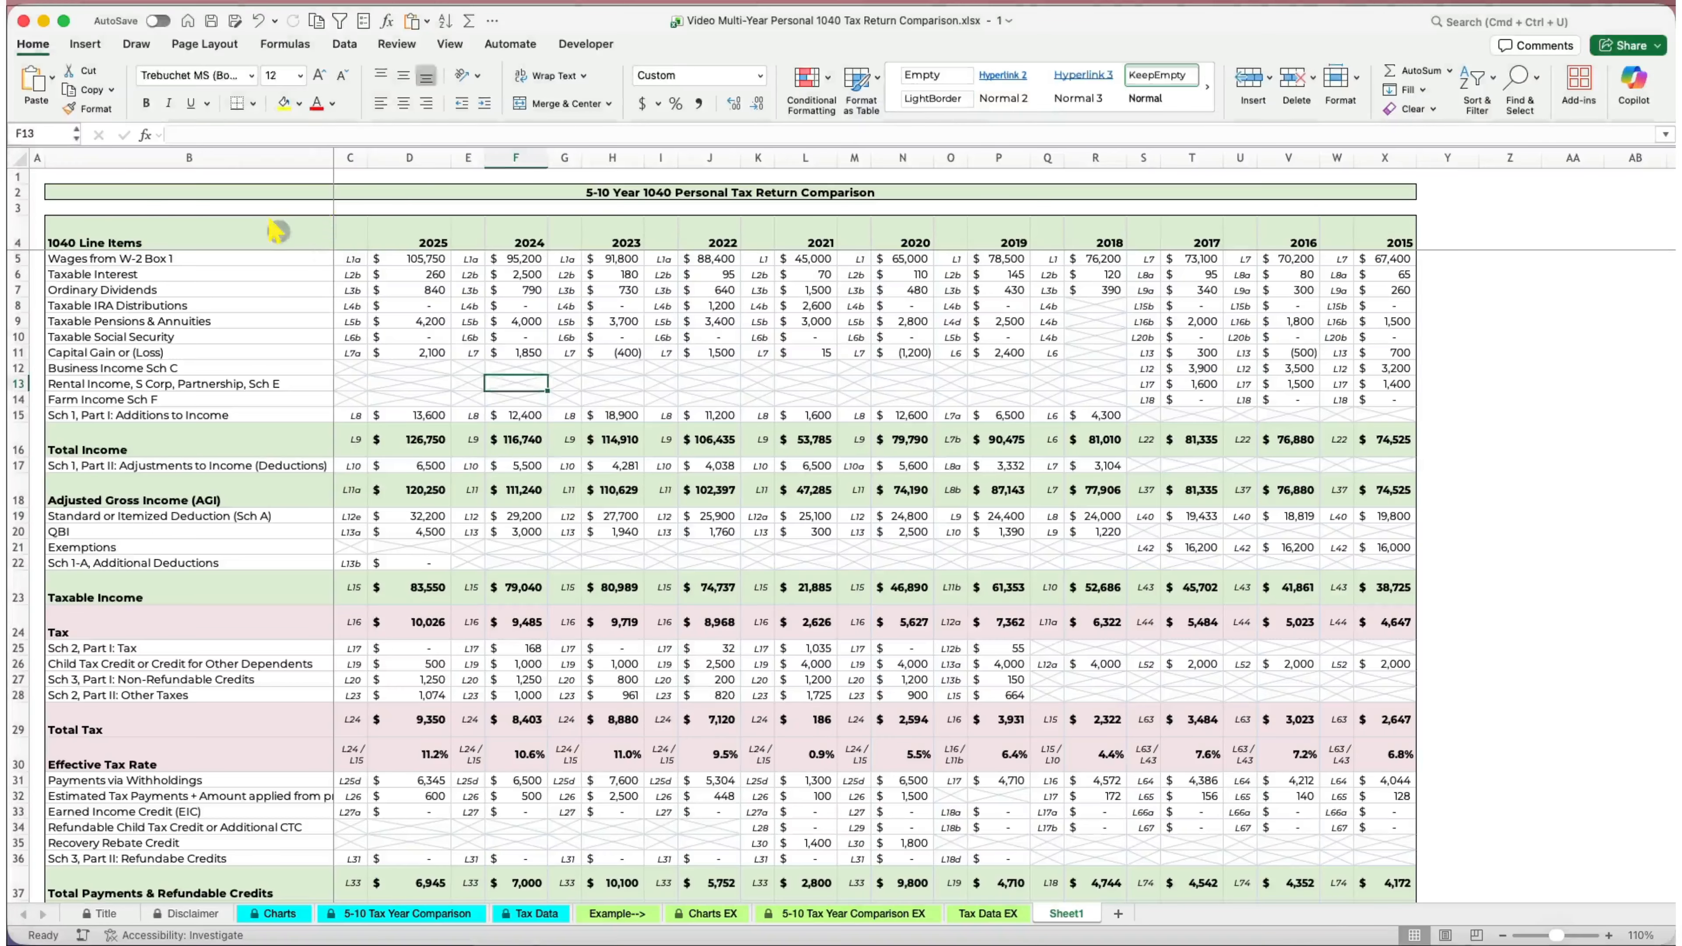
# Preview the recommended charts for the year header row together with the whole Effective Tax Rate row.
pyautogui.moveTo(318, 247); pyautogui.dragTo(1385, 240)
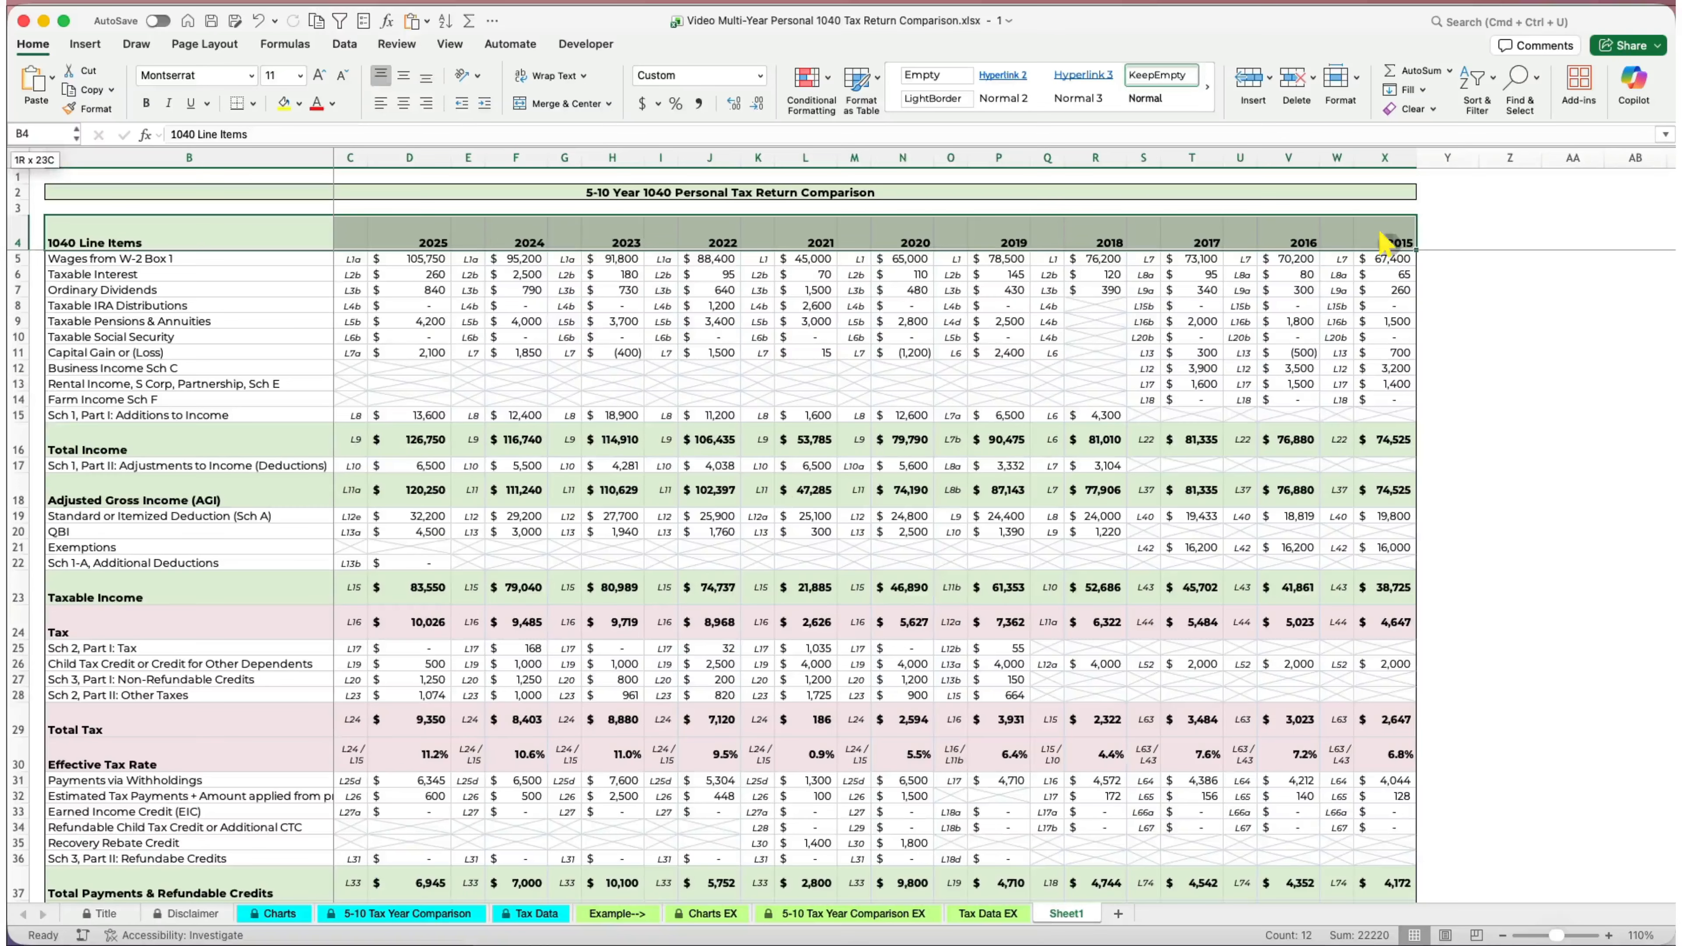
pyautogui.moveTo(66, 749); pyautogui.dragTo(1387, 753)
pyautogui.click(88, 45)
pyautogui.click(636, 78)
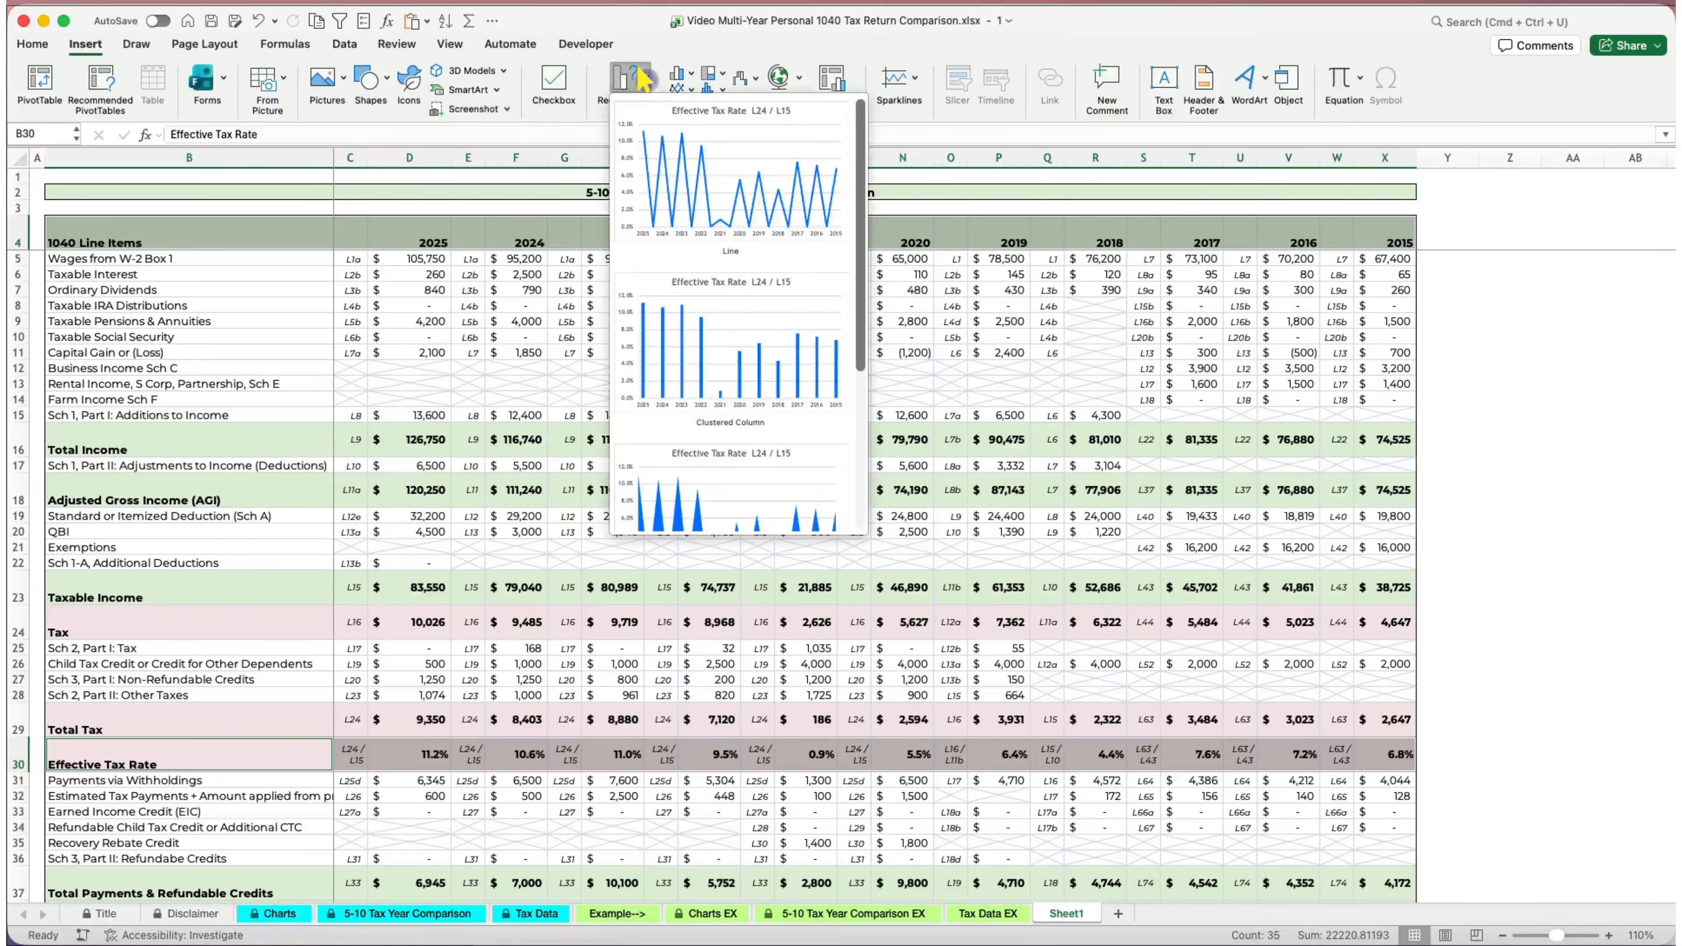
pyautogui.scroll(-5, 660, 391)
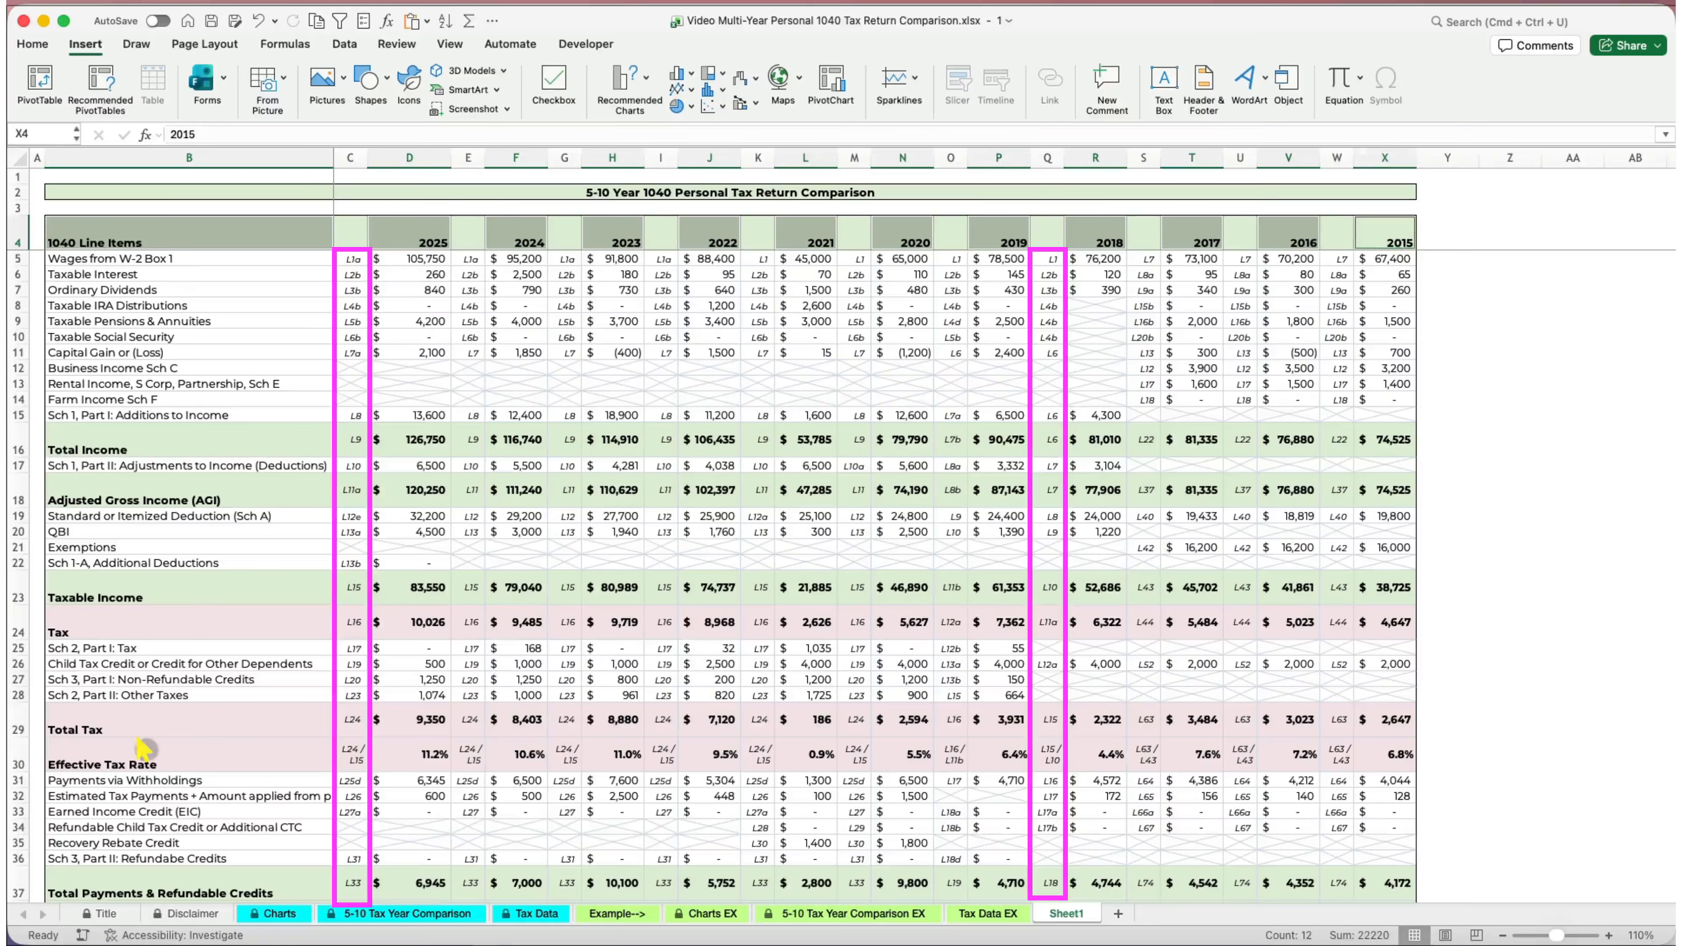
# Try to get recommended charts from the year headers and Effective Tax Rate cells without the line-number columns.
pyautogui.keyDown('super'); pyautogui.click(142, 748); pyautogui.keyUp('super')
pyautogui.keyDown('super'); pyautogui.click(410, 754); pyautogui.keyUp('super')
pyautogui.keyDown('super'); pyautogui.click(516, 754); pyautogui.keyUp('super')
pyautogui.keyDown('super'); pyautogui.click(608, 753); pyautogui.keyUp('super')
pyautogui.click(635, 72)
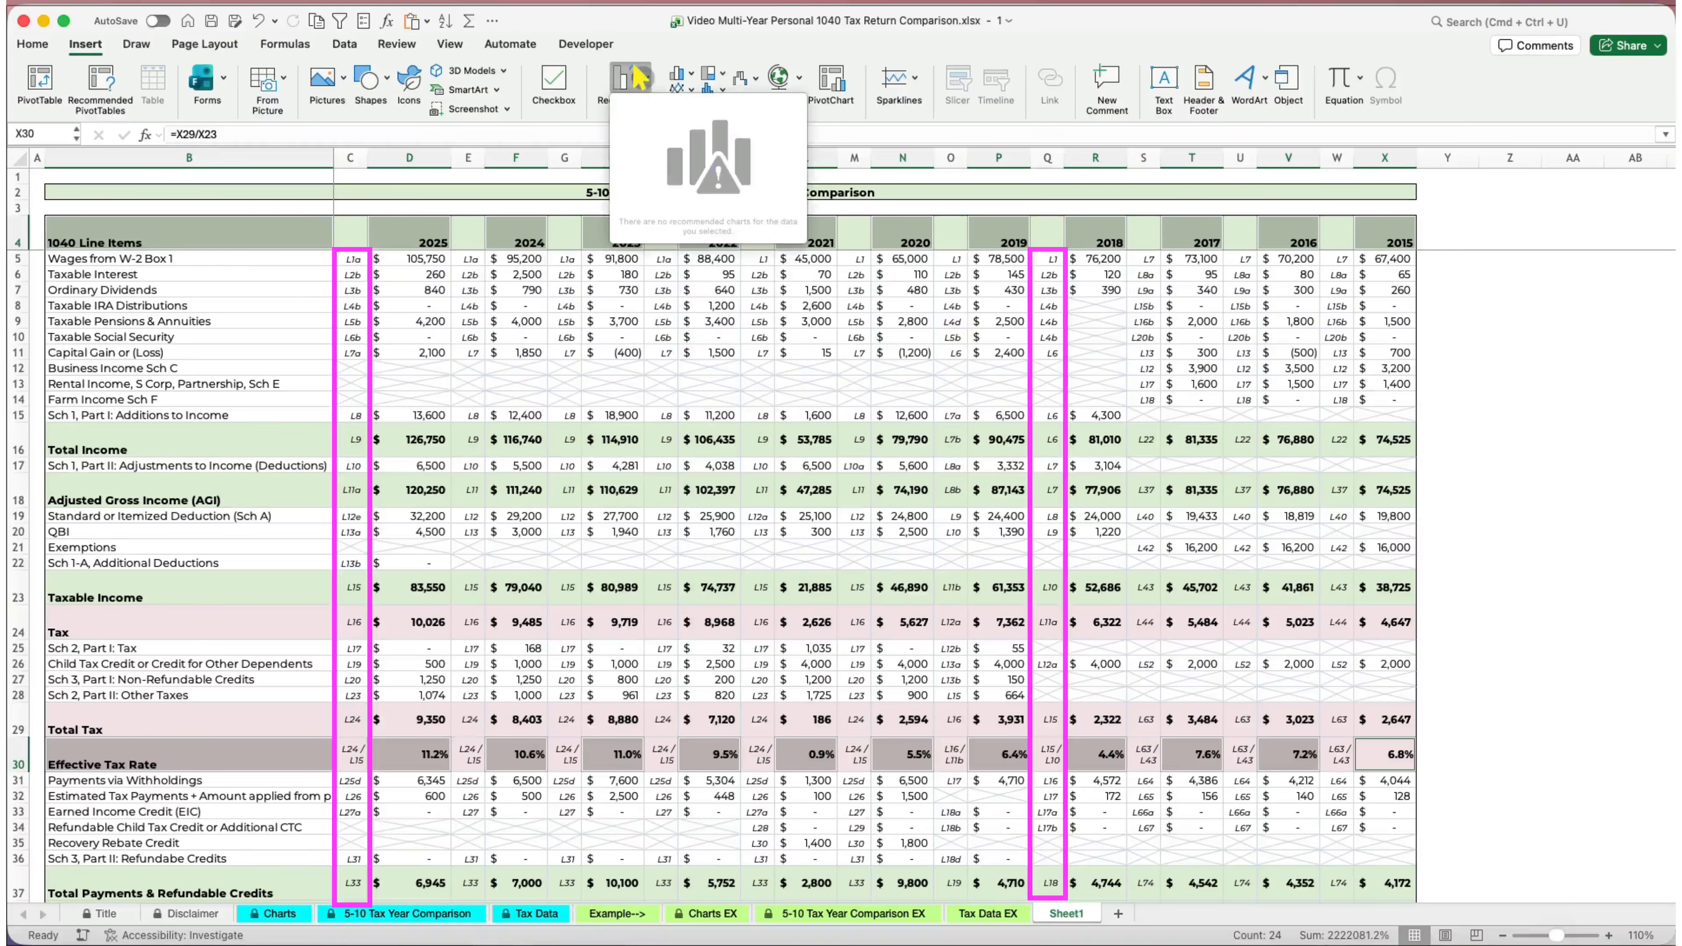
pyautogui.click(1510, 811)
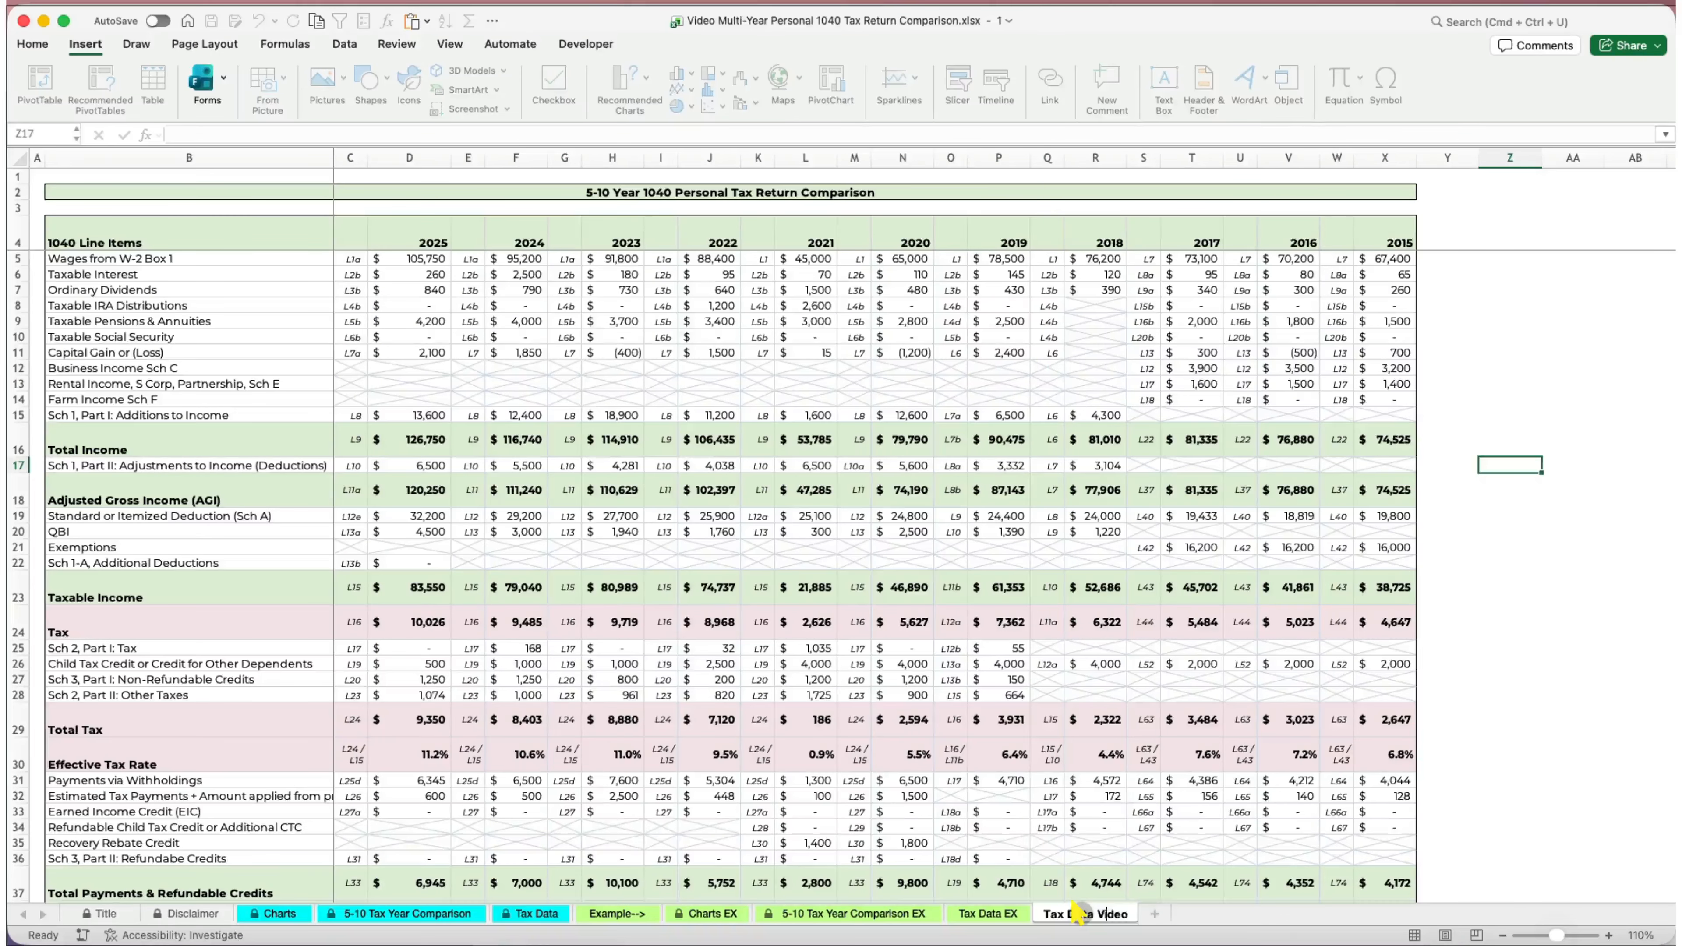
# Duplicate the Tax Data Video sheet at the end of the workbook and rename the copy 5-10 Tax Year Comp Video.
pyautogui.rightClick(1106, 914)
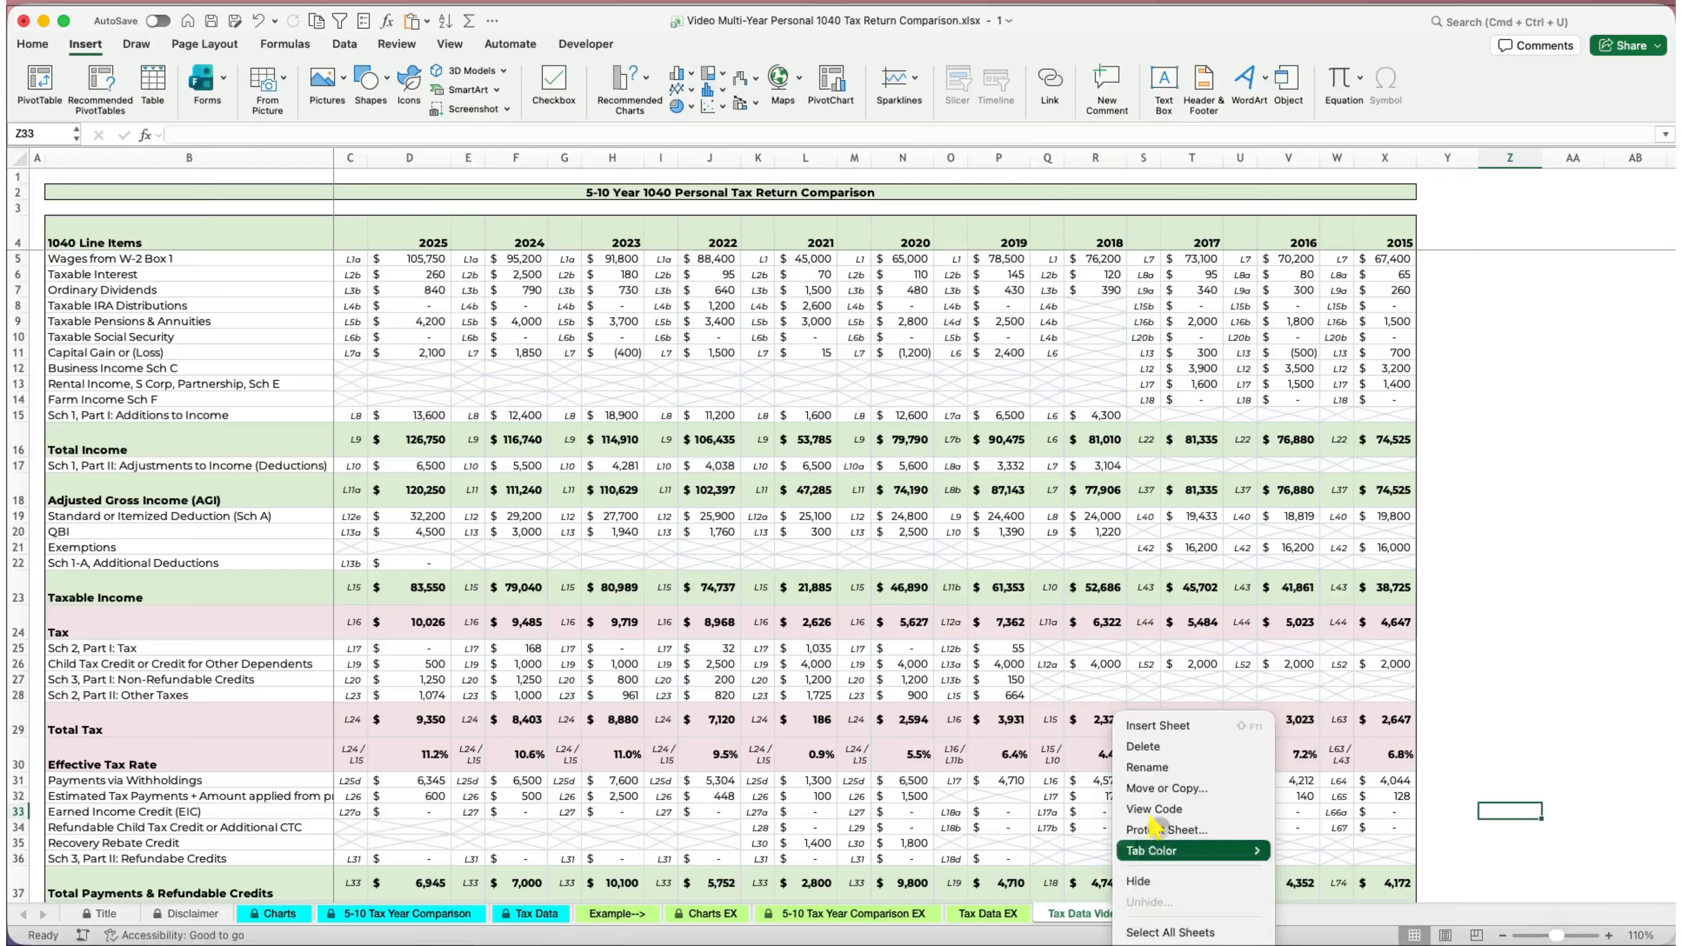
pyautogui.click(1145, 788)
pyautogui.click(1107, 891)
pyautogui.moveTo(1184, 653); pyautogui.dragTo(1184, 577)
pyautogui.scroll(-5, 1201, 752)
pyautogui.click(1185, 784)
pyautogui.click(1408, 843)
pyautogui.doubleClick(1189, 913)
pyautogui.write('5-10 Tax Year Coma')
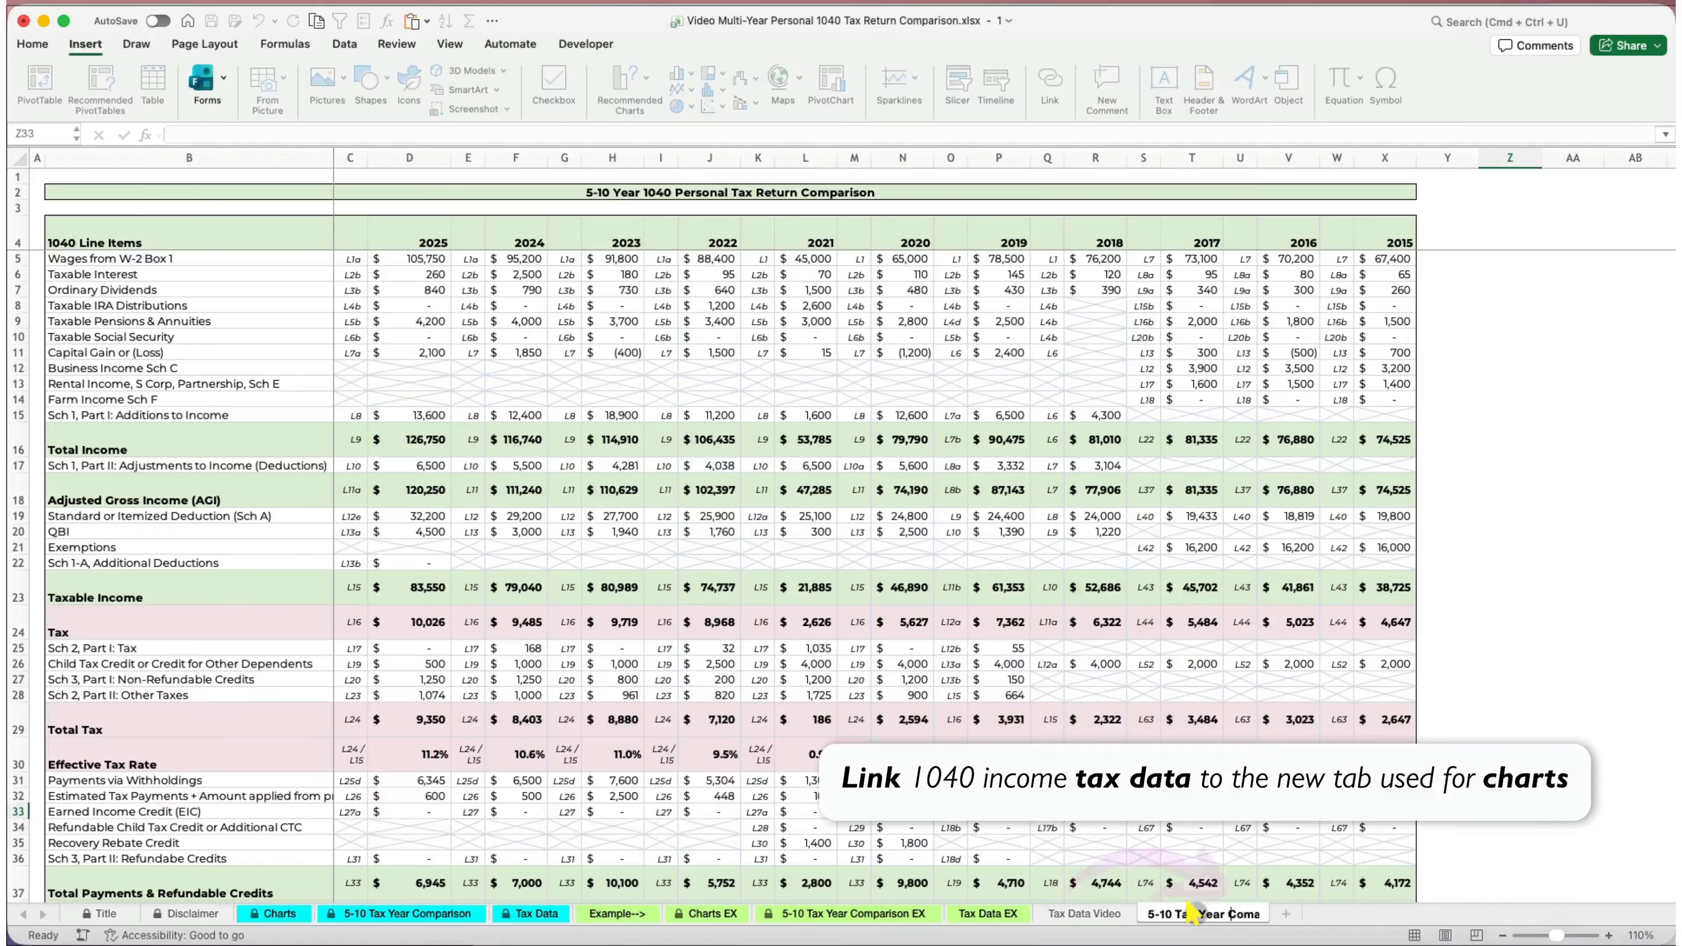
# Replace the copied table entries from C5 through column X with links to the matching cells on the Tax Data Video sheet.
pyautogui.click(350, 259)
pyautogui.click(349, 274)
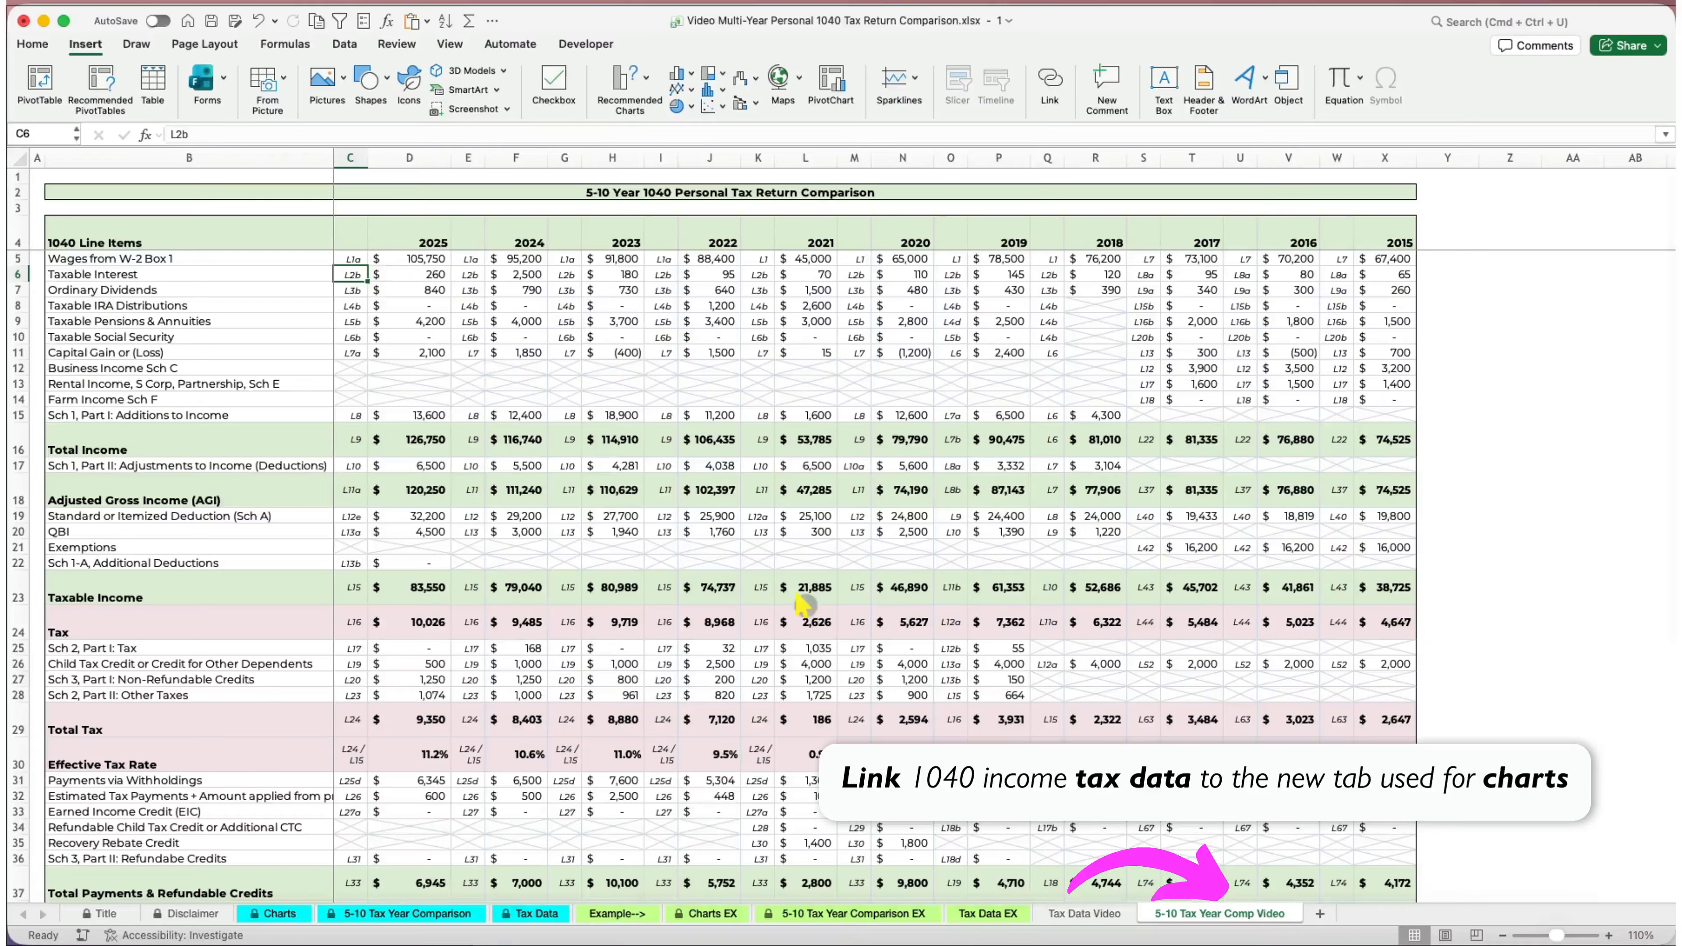
pyautogui.moveTo(368, 267); pyautogui.dragTo(1407, 858)
pyautogui.scroll(5, 828, 440)
# Copy the formatting of the entire Tax Data Video sheet onto the 5-10 Tax Year Comp Video sheet with Format Painter.
pyautogui.click(1086, 913)
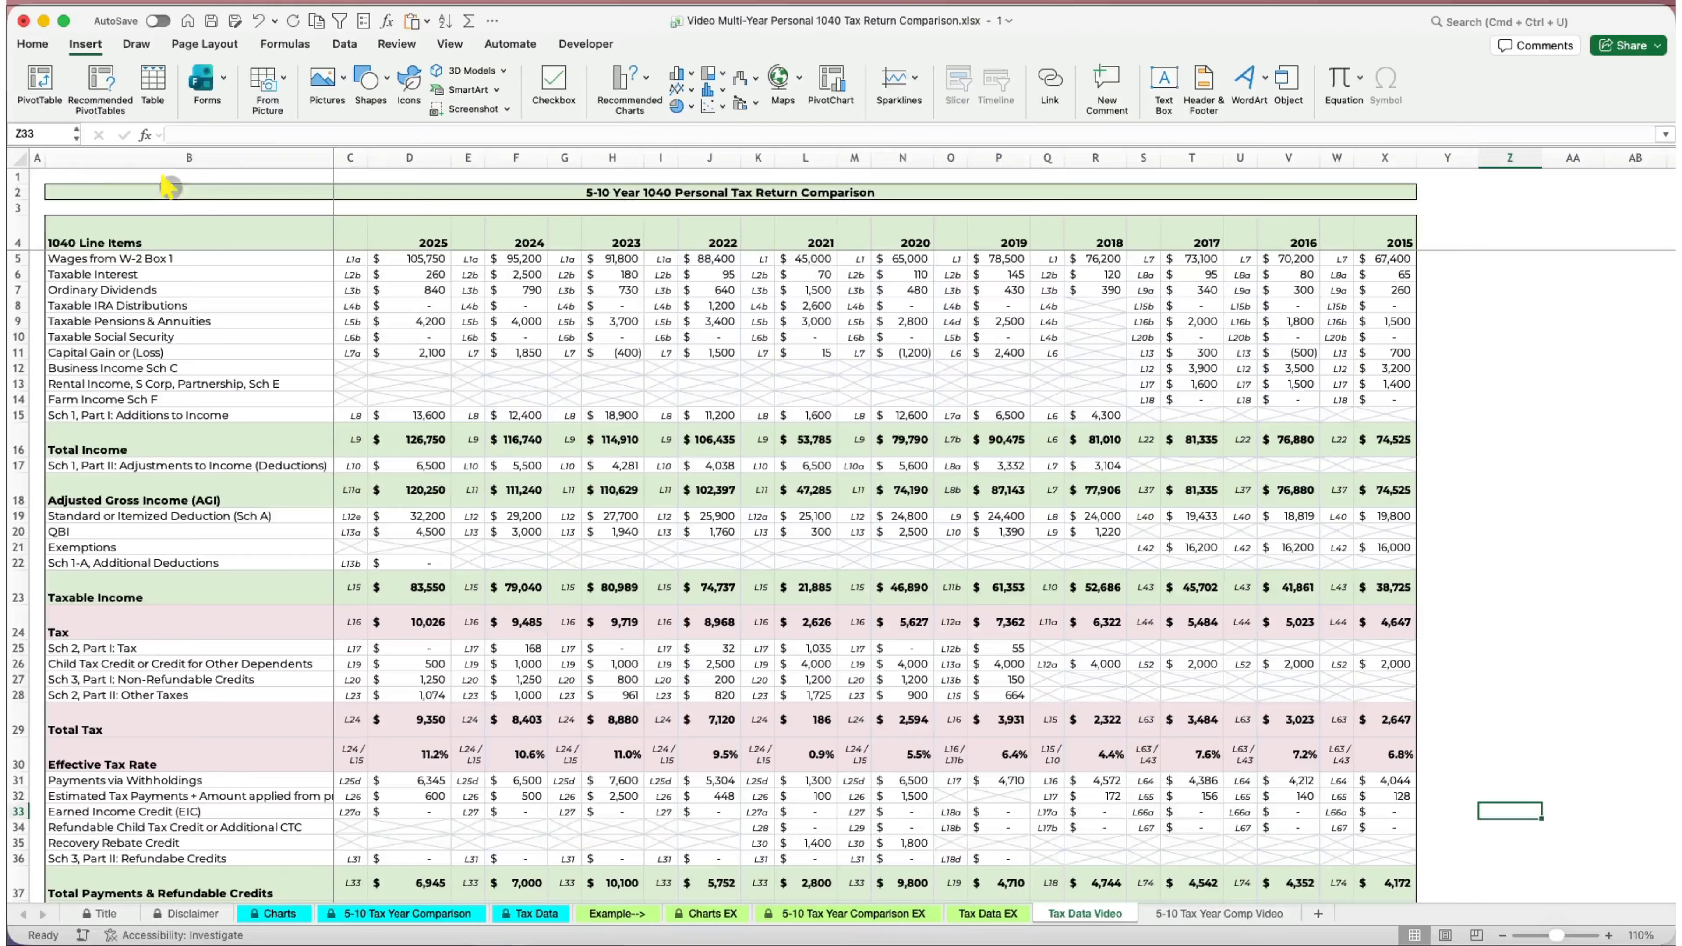
pyautogui.click(13, 156)
pyautogui.click(32, 43)
pyautogui.click(88, 108)
pyautogui.click(1187, 913)
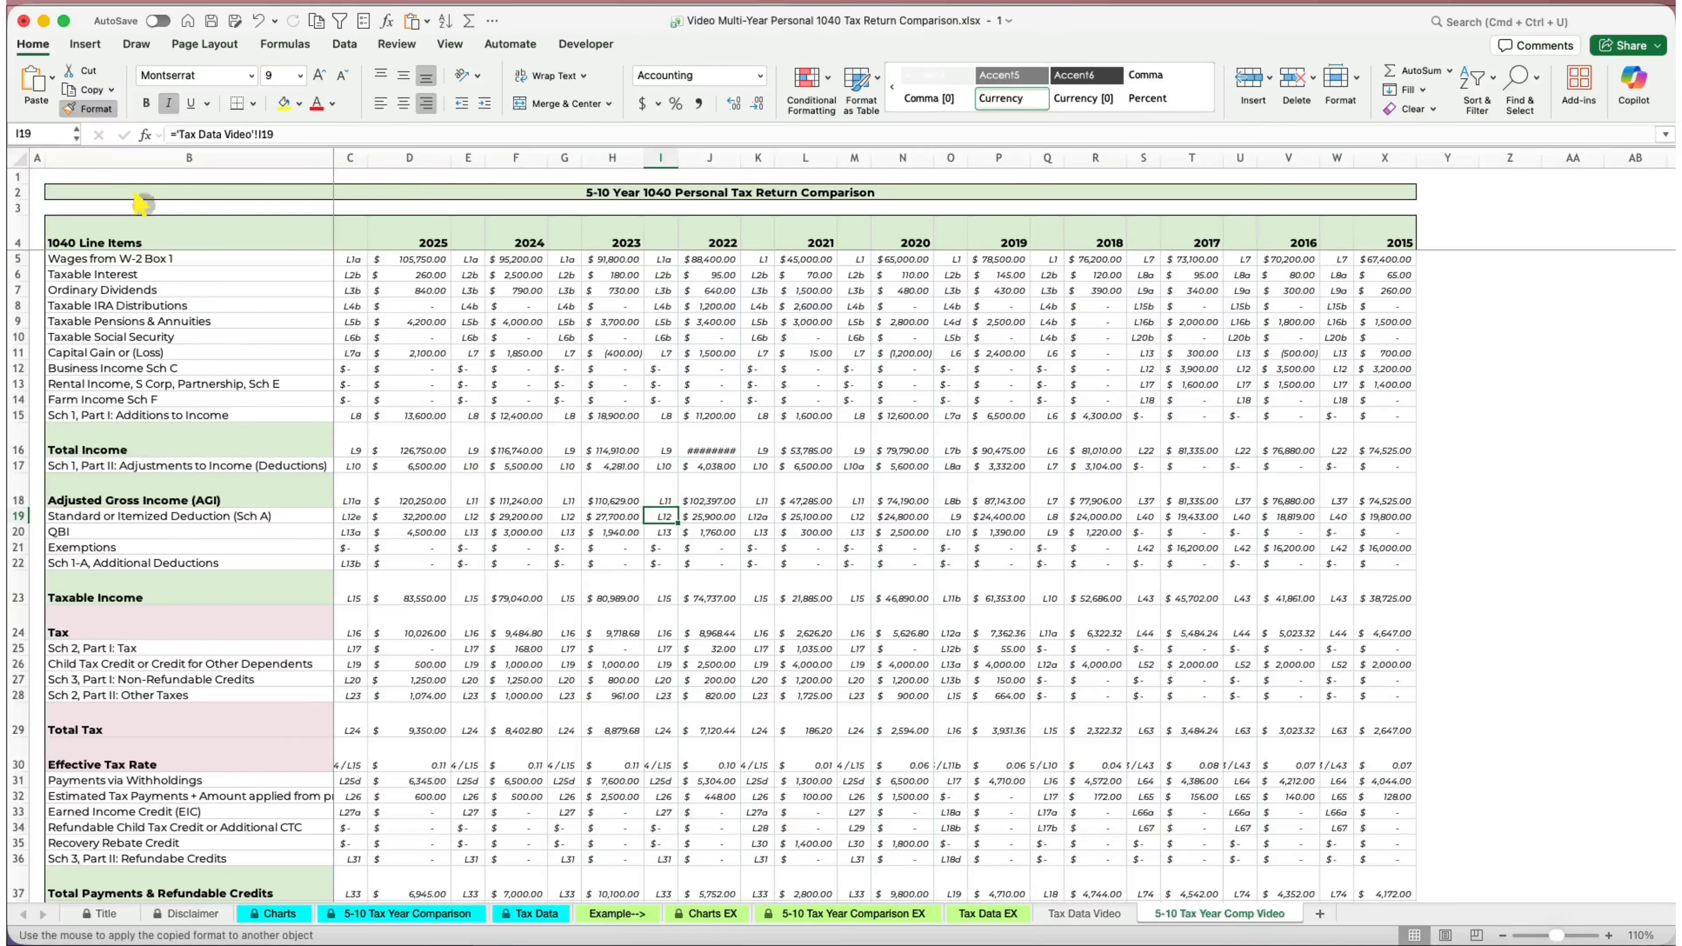
pyautogui.click(19, 159)
pyautogui.click(709, 514)
# Delete the 2025 line-number column C from the 5-10 Tax Year Comp Video sheet.
pyautogui.click(349, 156)
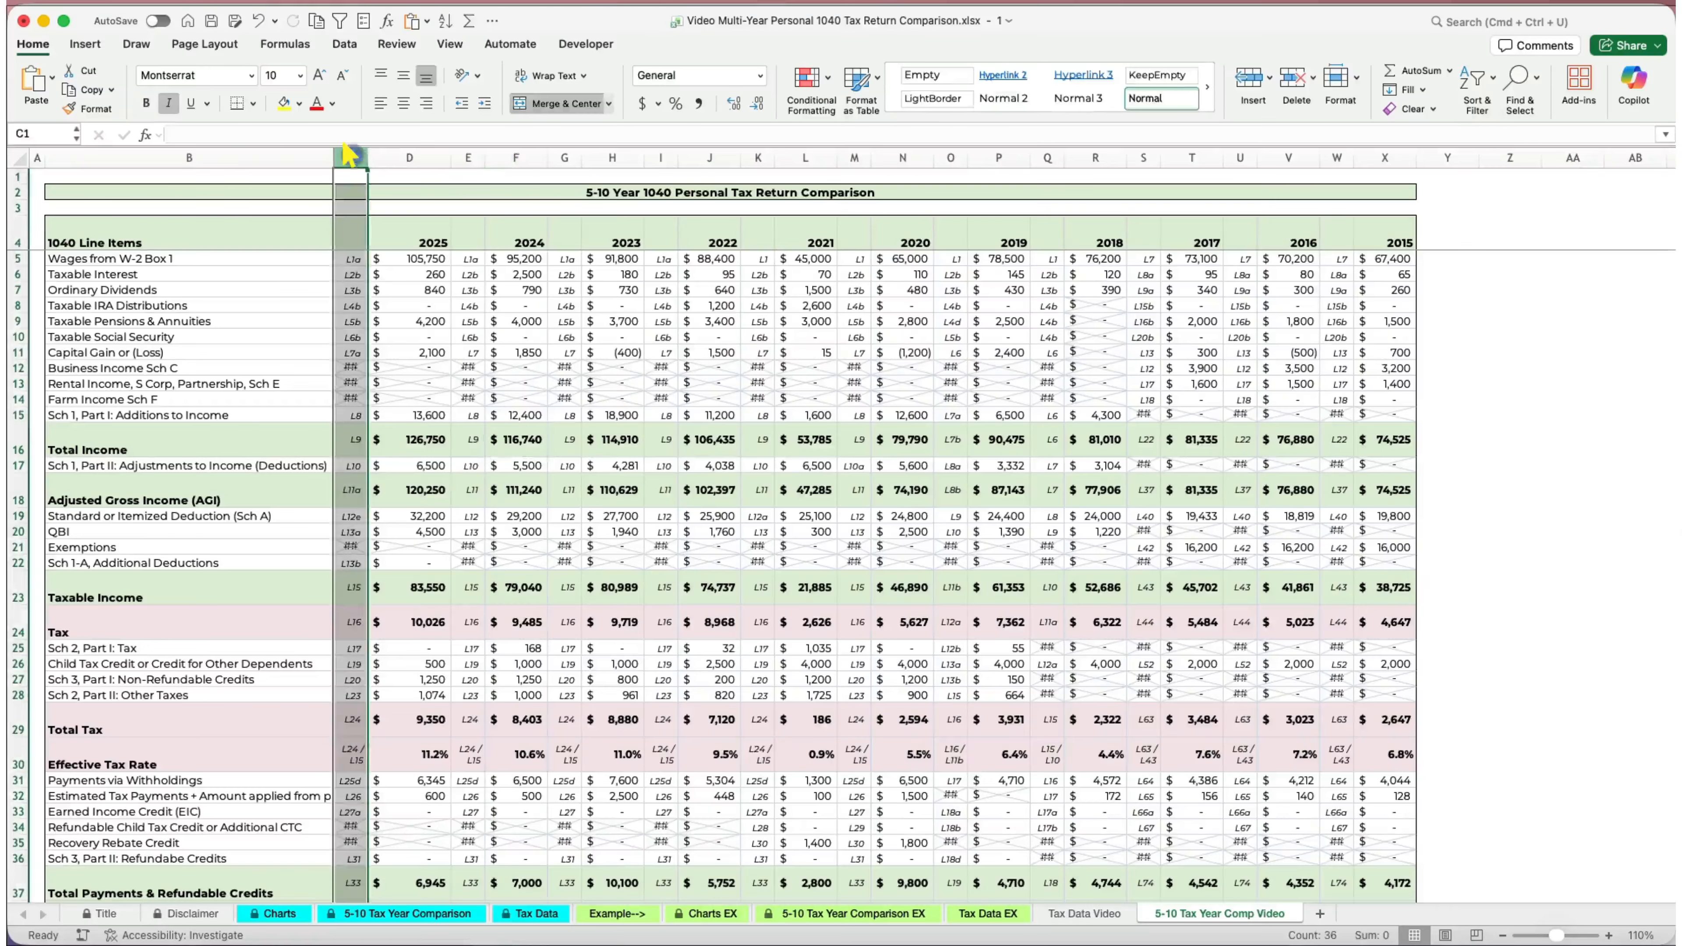
pyautogui.rightClick(349, 156)
pyautogui.click(398, 283)
# Delete the remaining line-number columns D, F, H, J, L, N, P, R, T and V between the year columns.
pyautogui.click(434, 157)
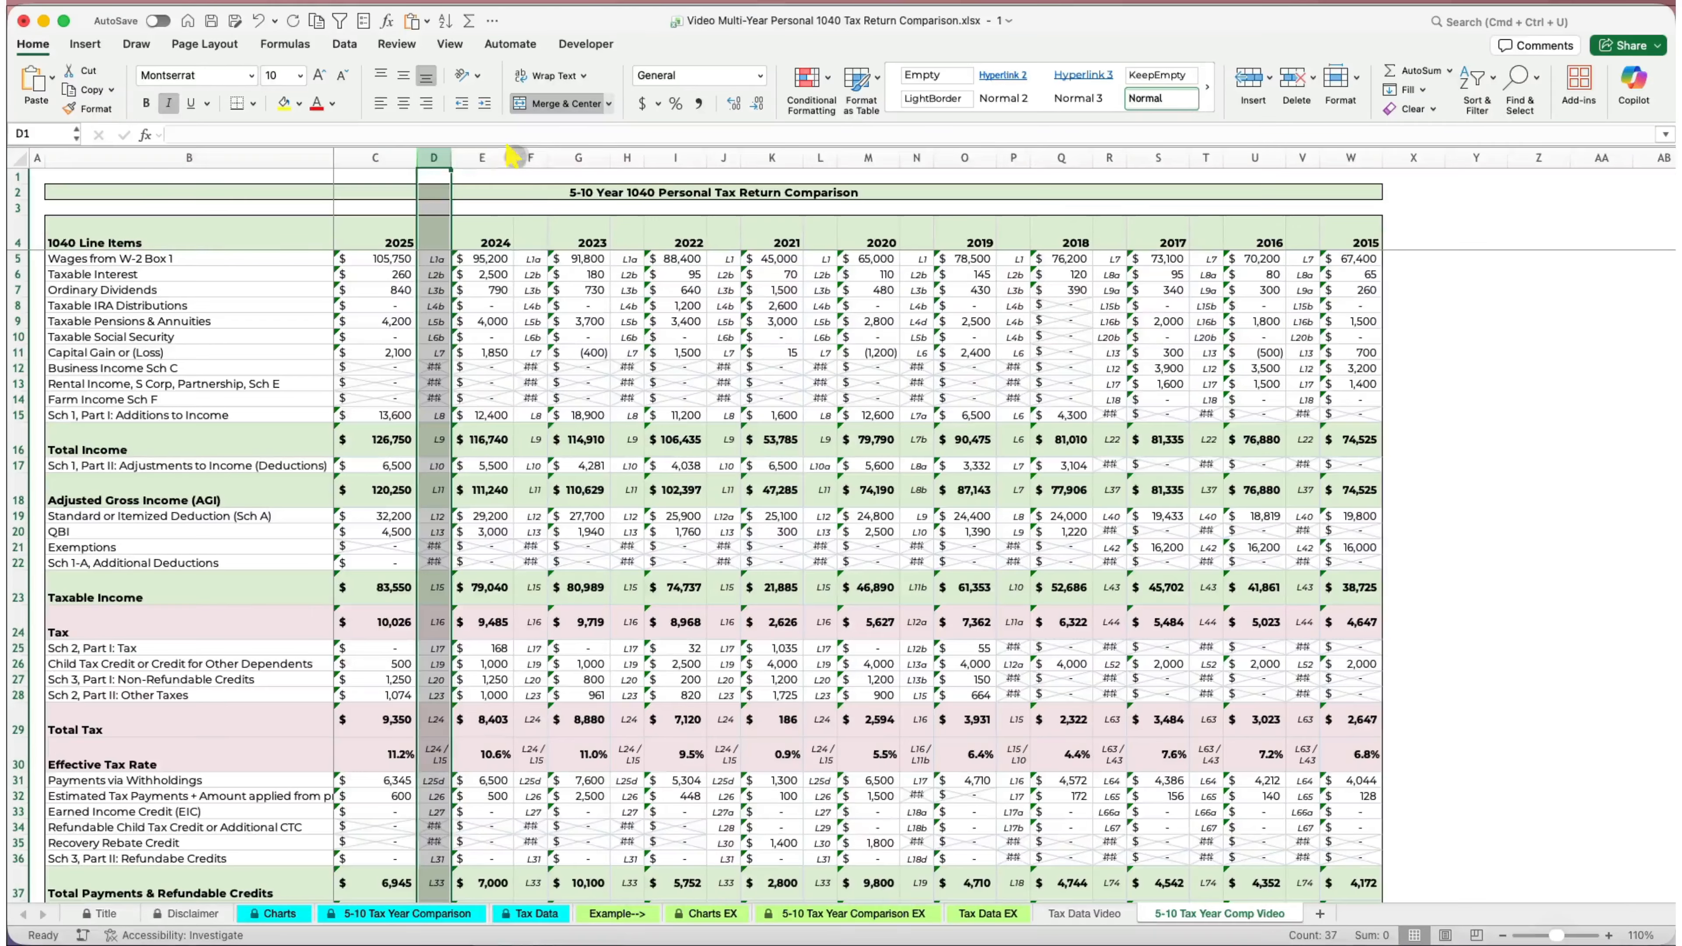
pyautogui.keyDown('super'); pyautogui.click(531, 156); pyautogui.keyUp('super')
pyautogui.keyDown('super'); pyautogui.click(627, 157); pyautogui.keyUp('super')
pyautogui.keyDown('super'); pyautogui.click(723, 156); pyautogui.keyUp('super')
pyautogui.keyDown('super'); pyautogui.click(820, 157); pyautogui.keyUp('super')
pyautogui.keyDown('super'); pyautogui.click(916, 157); pyautogui.keyUp('super')
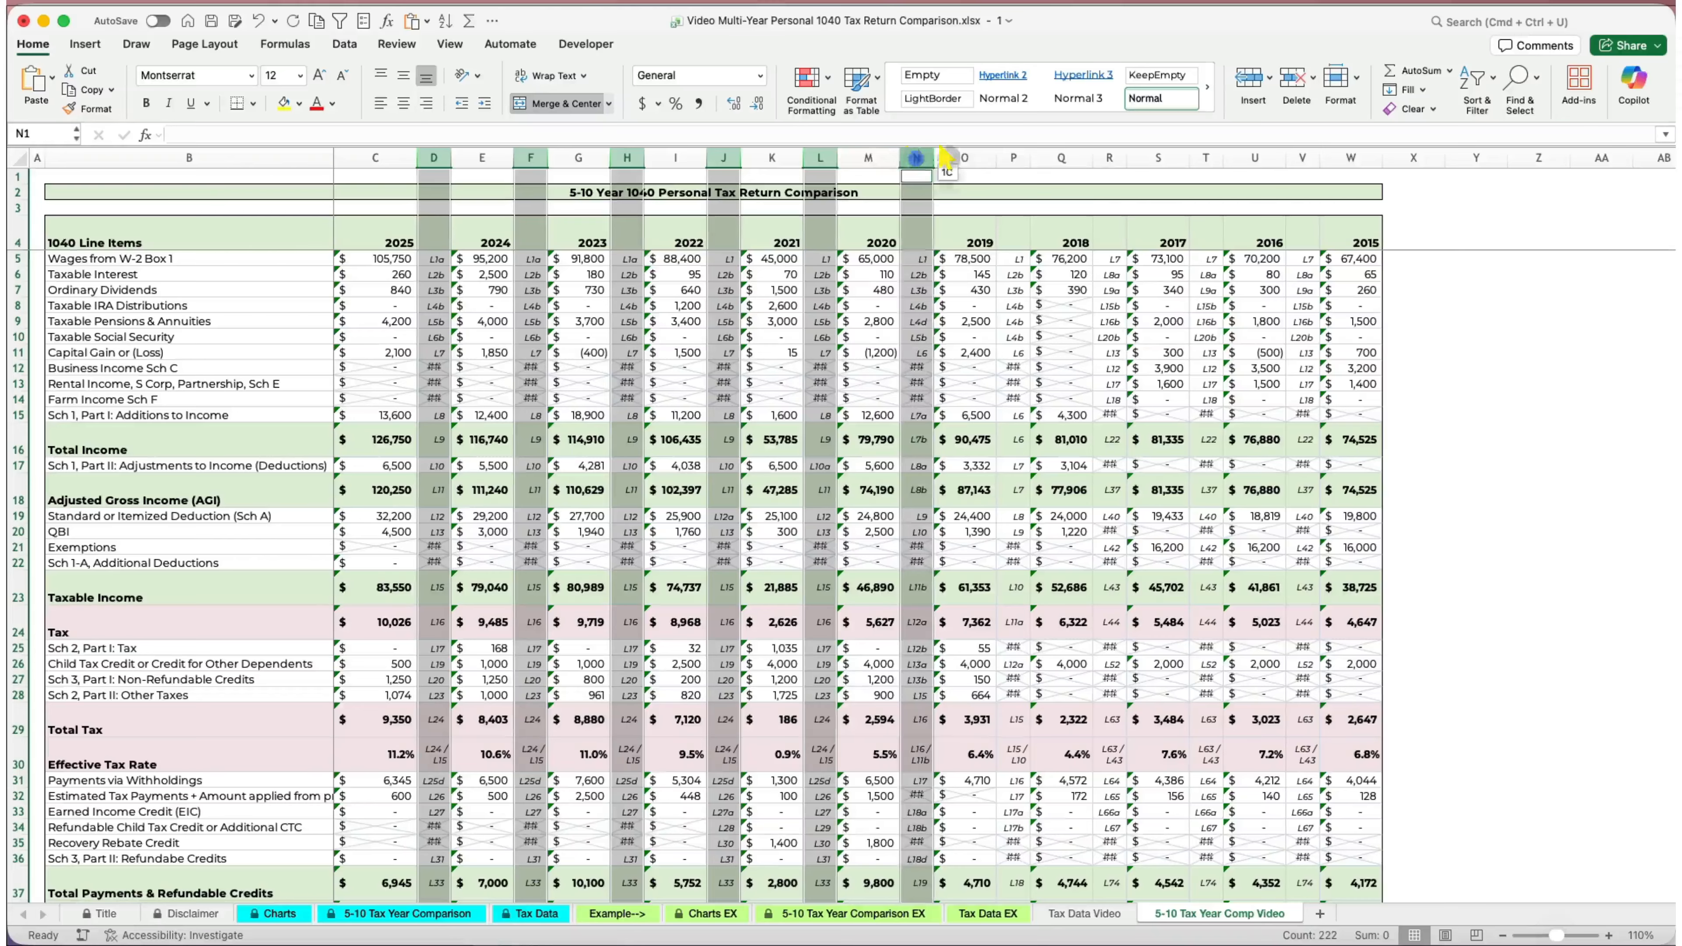
pyautogui.keyDown('super'); pyautogui.click(1013, 157); pyautogui.keyUp('super')
pyautogui.keyDown('super'); pyautogui.click(1108, 157); pyautogui.keyUp('super')
pyautogui.keyDown('super'); pyautogui.click(1205, 157); pyautogui.keyUp('super')
pyautogui.keyDown('super'); pyautogui.click(1302, 157); pyautogui.keyUp('super')
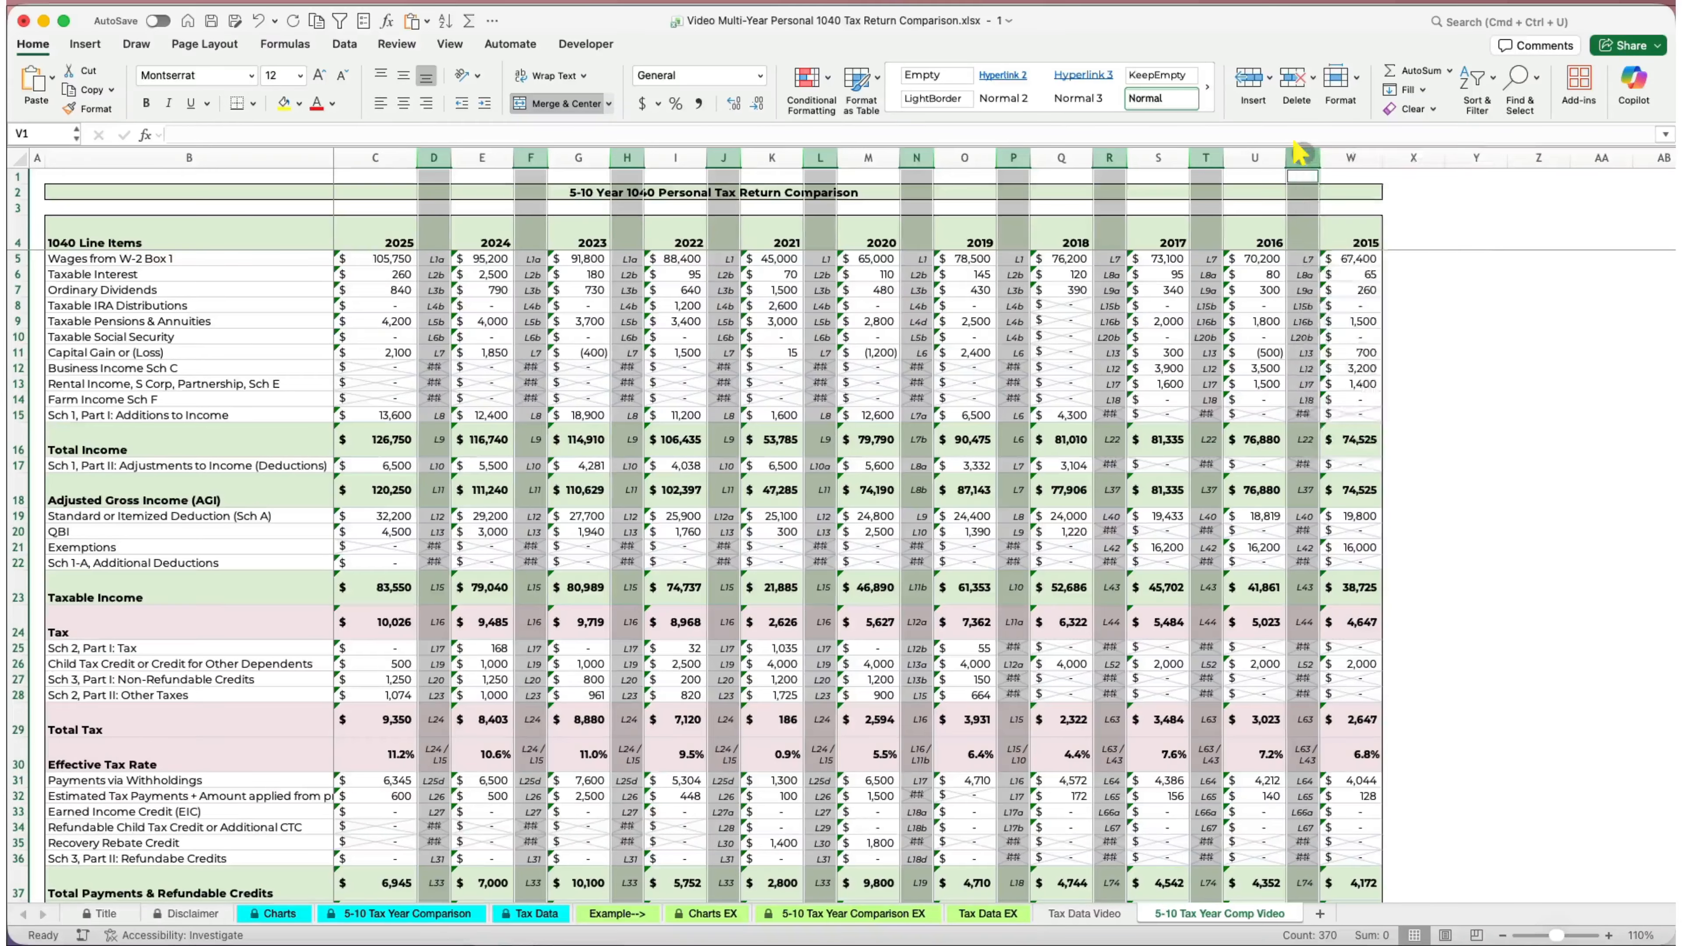
pyautogui.rightClick(1299, 154)
pyautogui.click(1348, 281)
pyautogui.click(1324, 439)
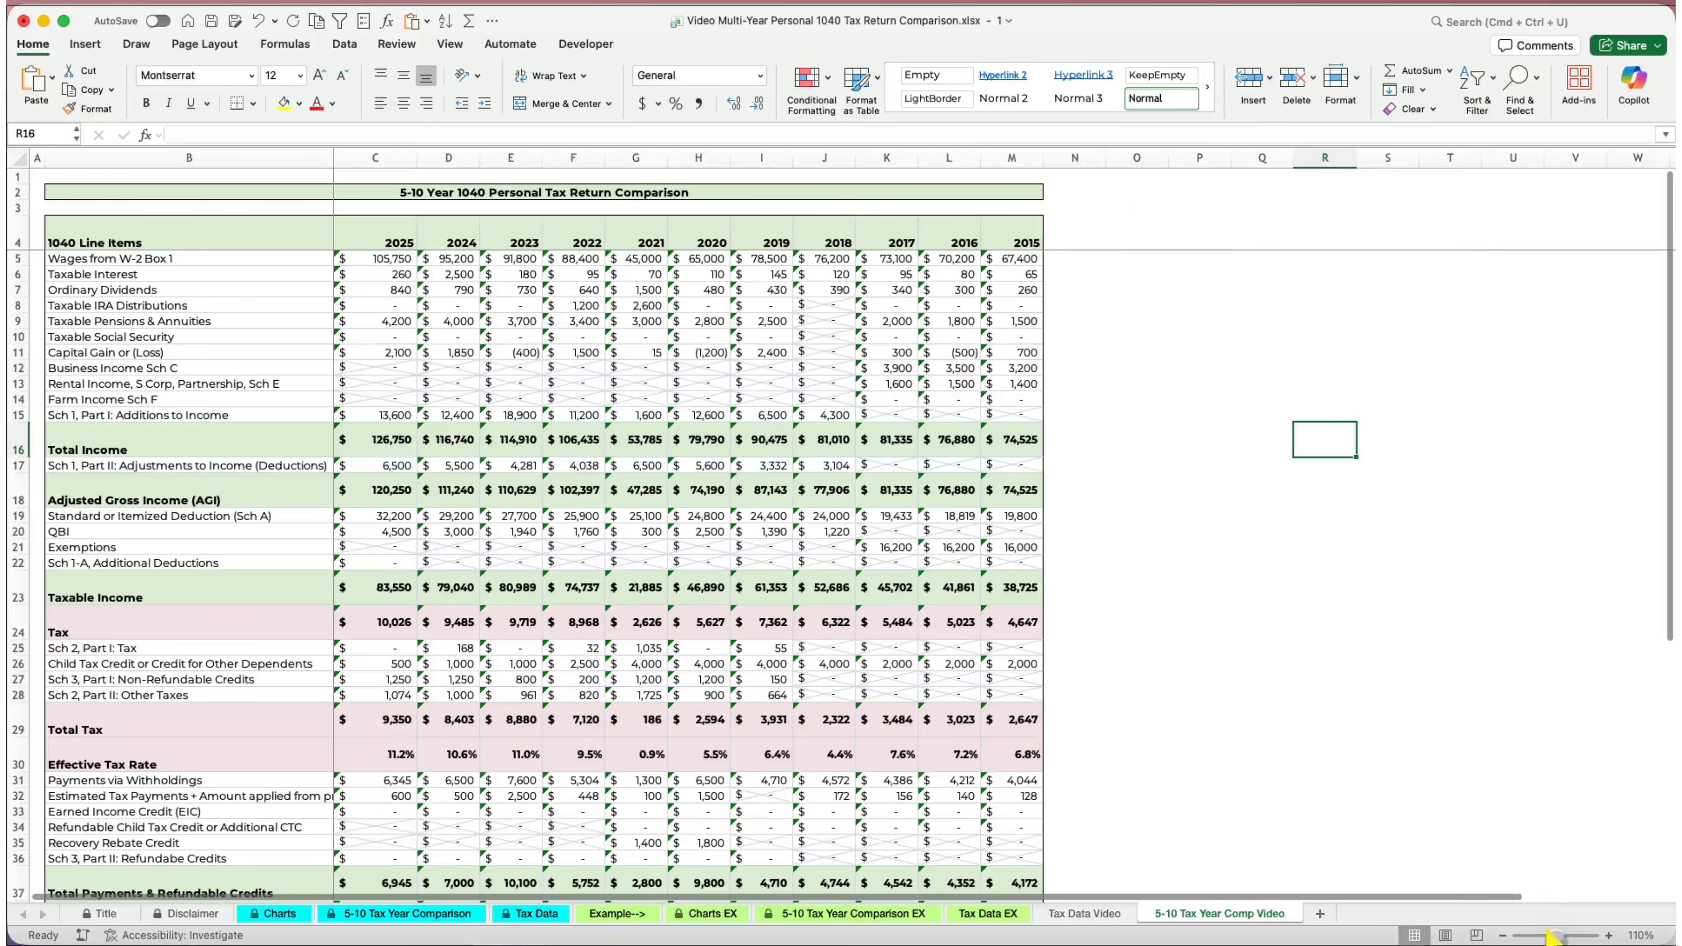
# Enlarge the comparison sheet to 160% and look over the linked amounts for 2025 to 2015.
pyautogui.click(1607, 935)
pyautogui.click(1608, 935)
pyautogui.click(1608, 935)
pyautogui.click(1608, 935)
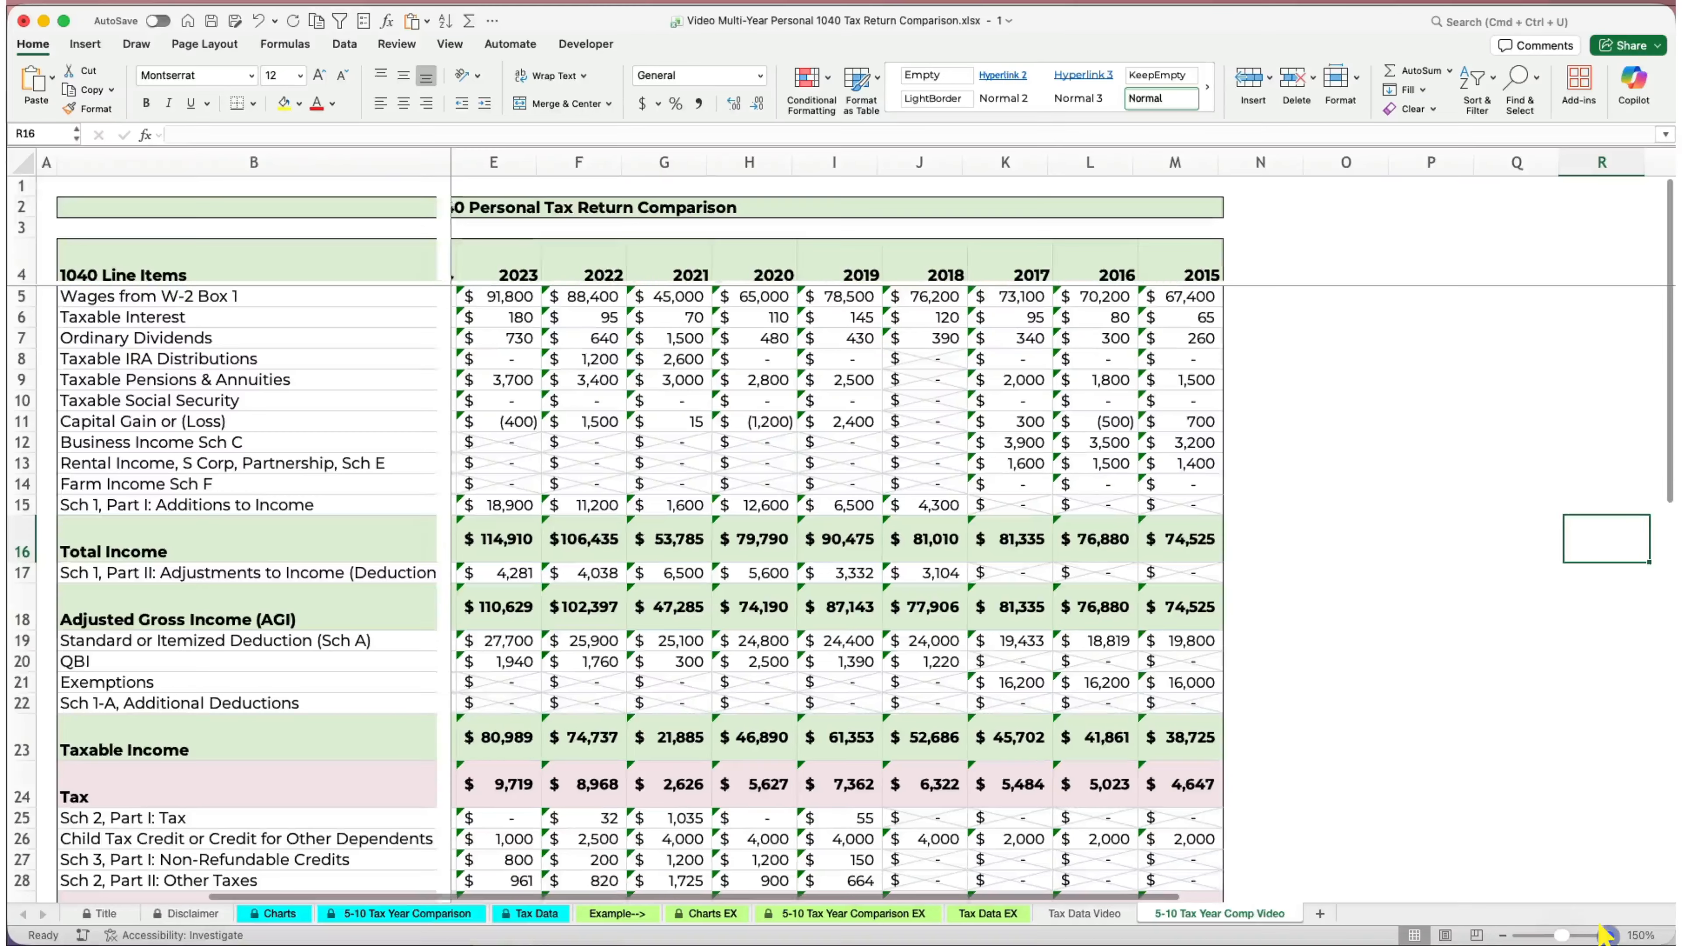
pyautogui.click(1608, 934)
pyautogui.hscroll(-5, 1334, 751)
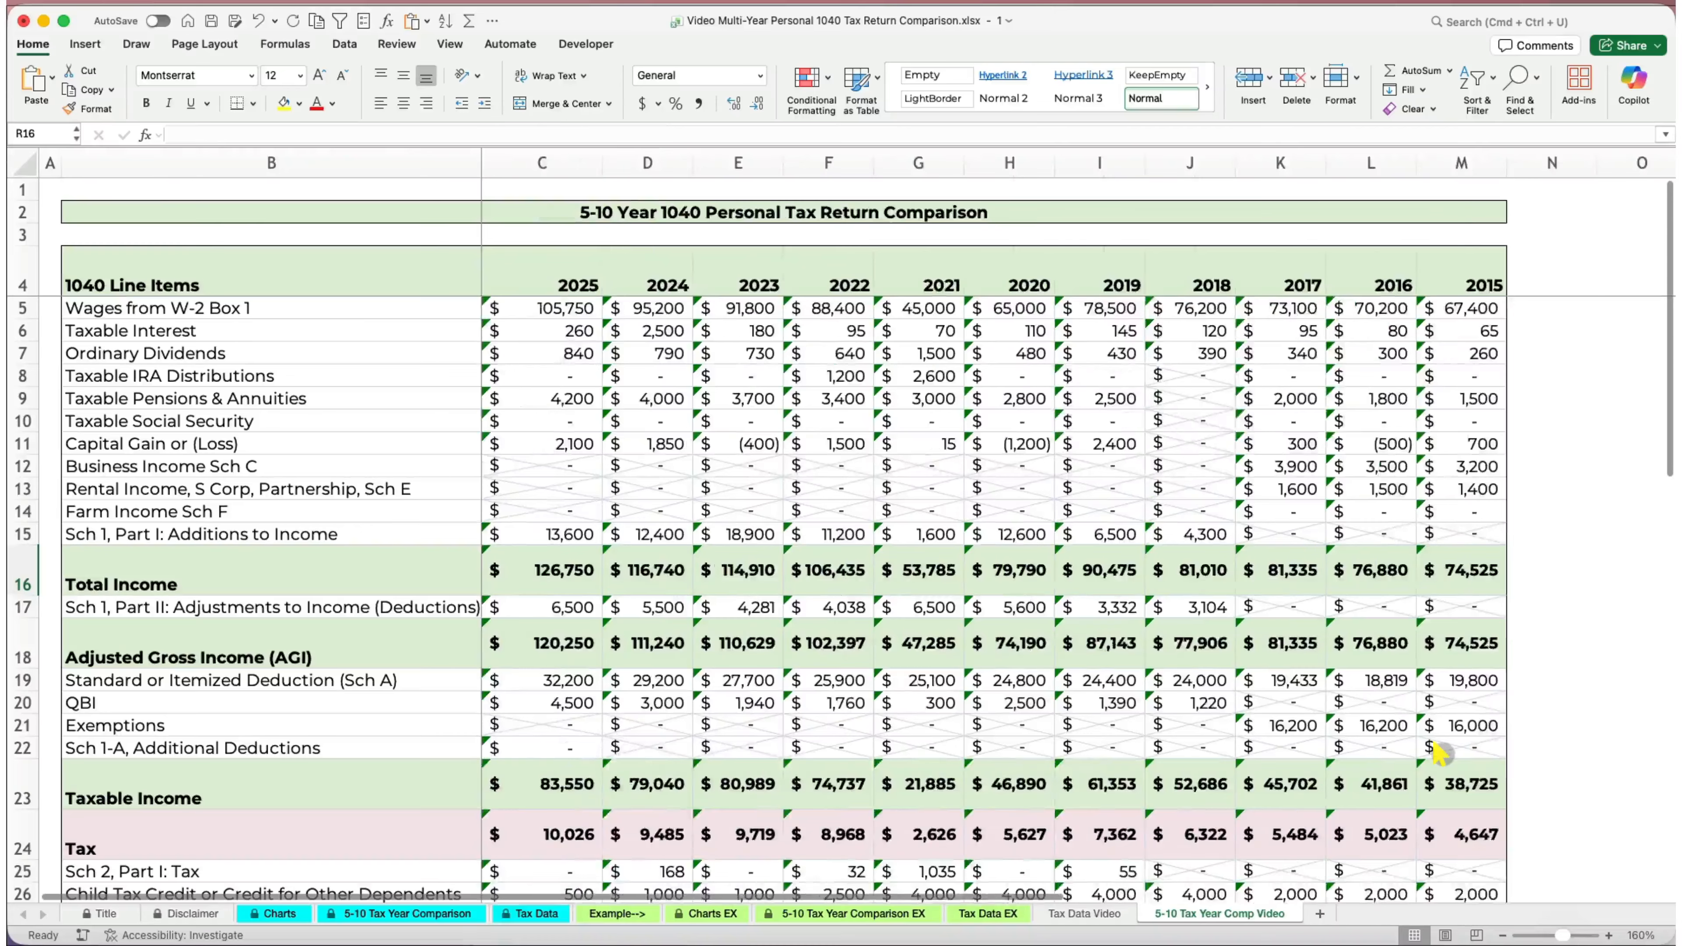
# Unlock all cells on the Tax Data Video sheet.
pyautogui.click(1084, 913)
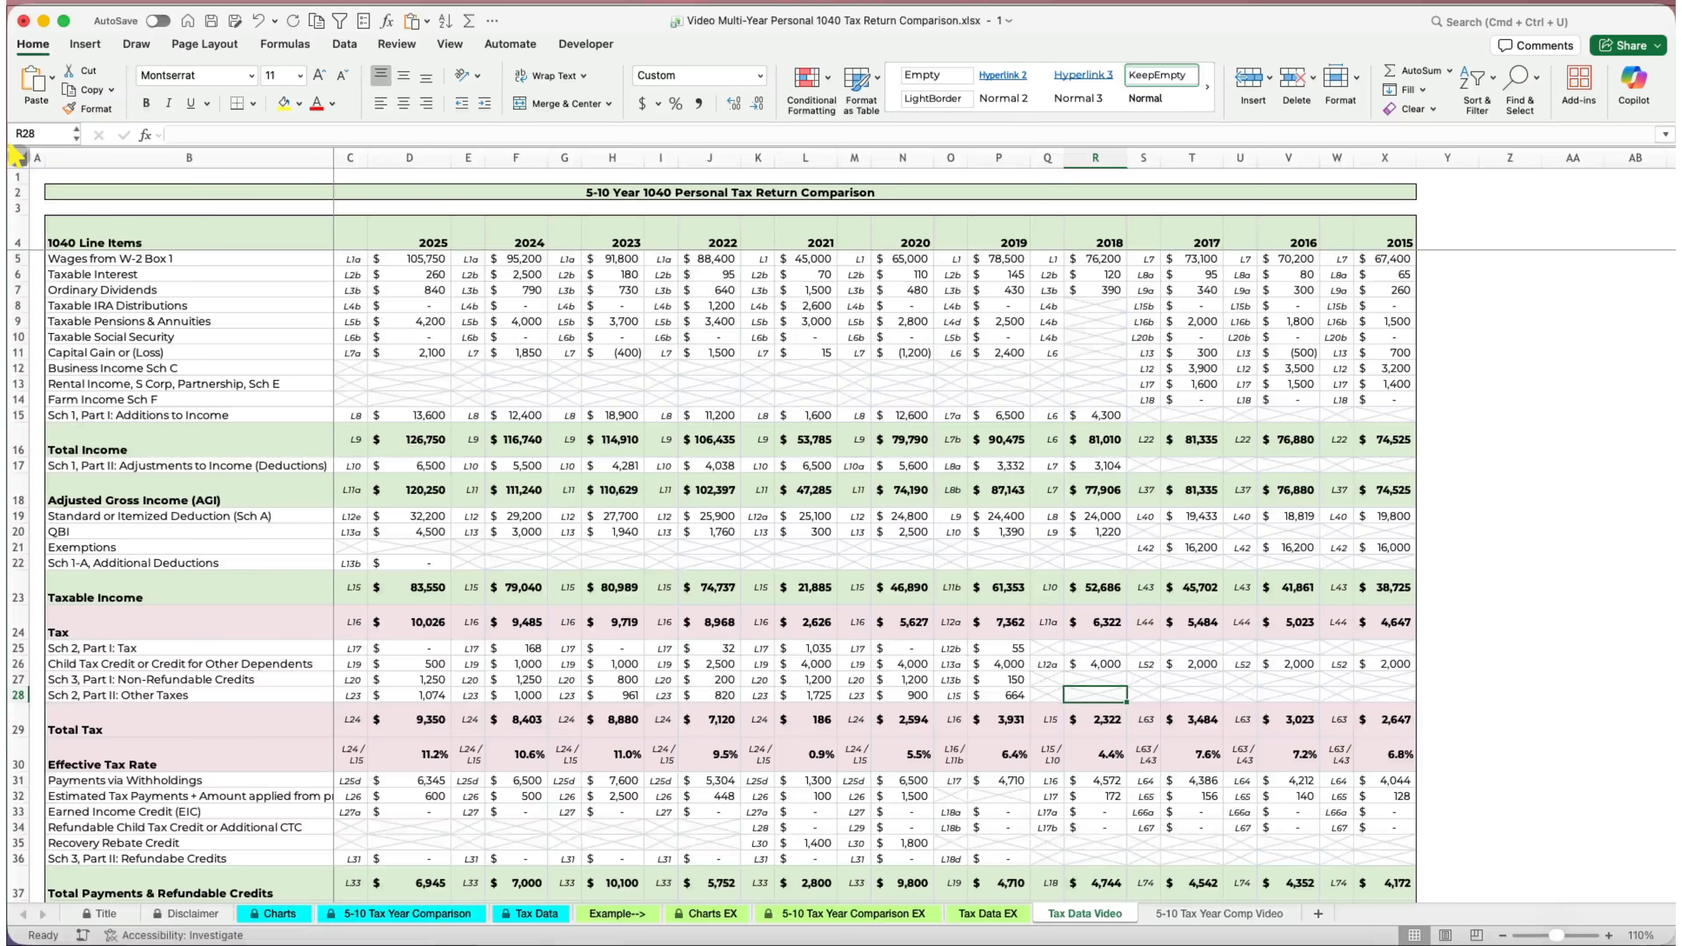
pyautogui.click(17, 157)
pyautogui.click(1357, 78)
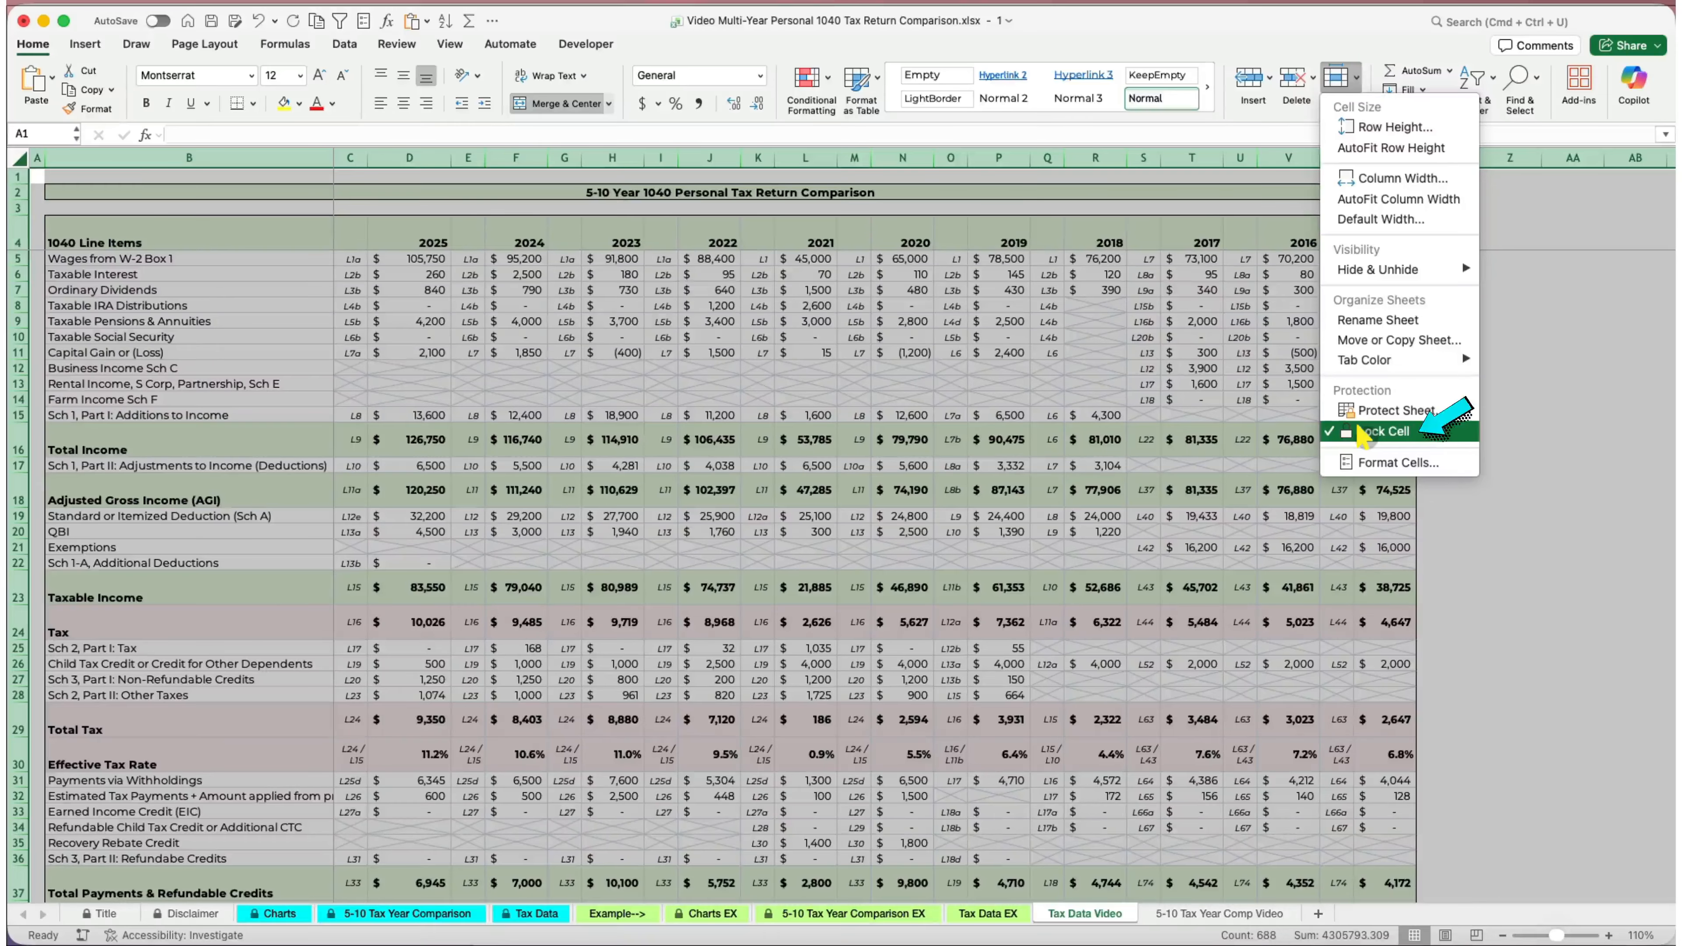
pyautogui.click(1352, 434)
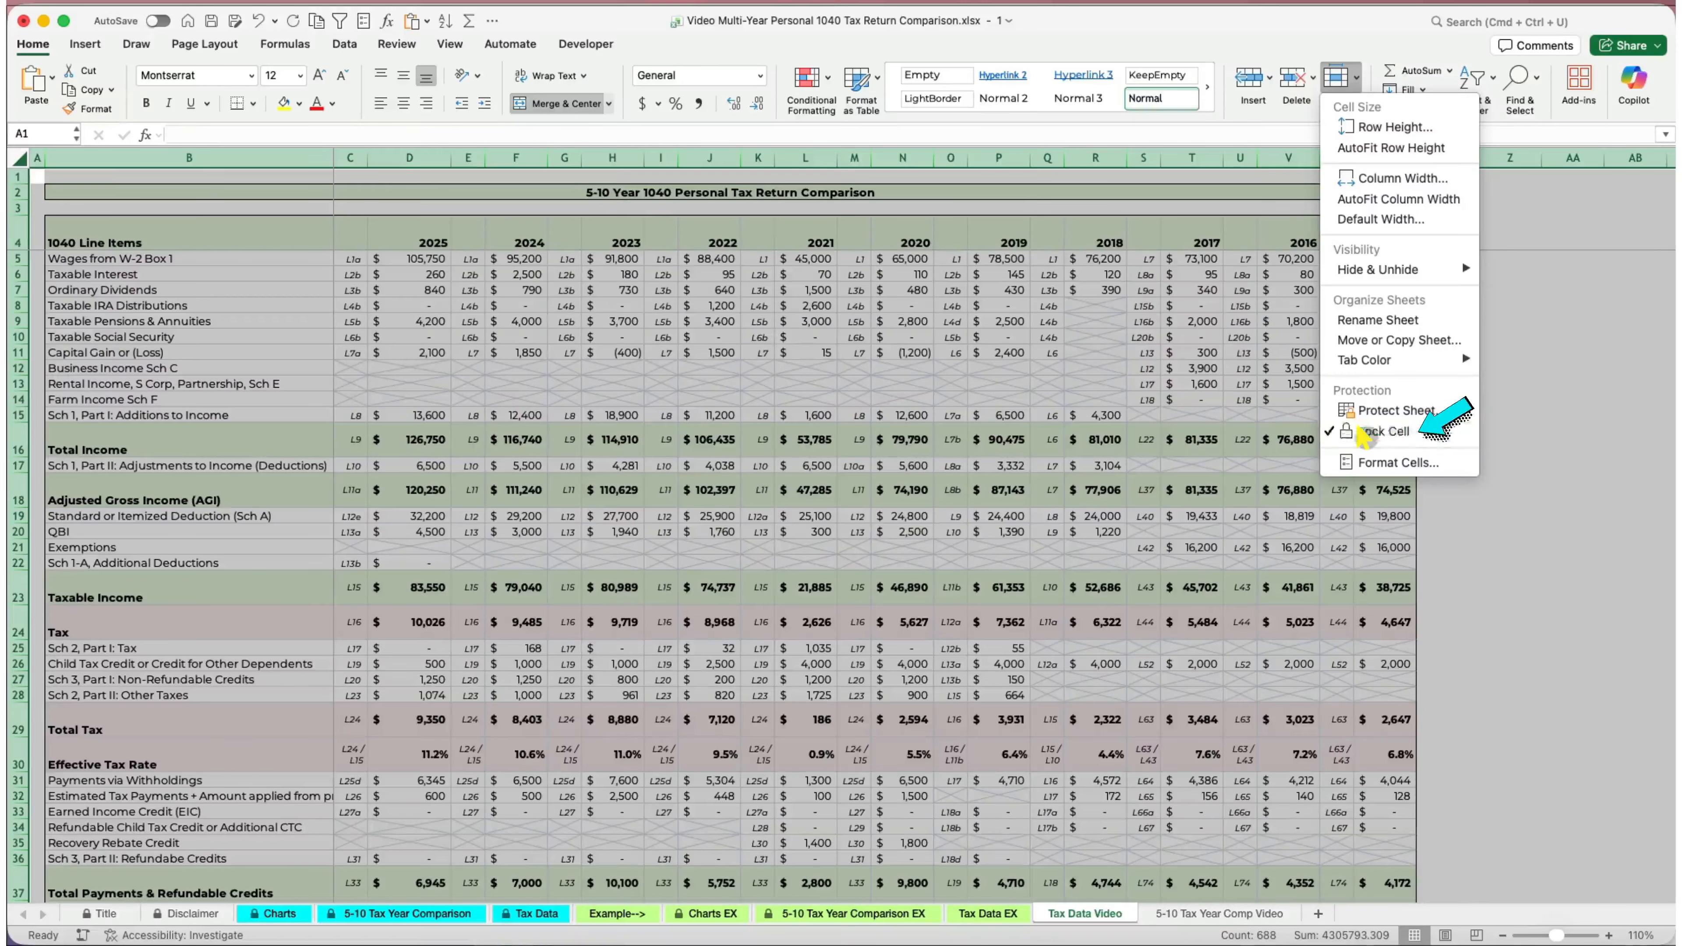
pyautogui.click(779, 483)
# Try to lock the line-item labels, year header, line-number columns and Effective Tax Rate row on the Tax Data Video sheet.
pyautogui.moveTo(122, 243); pyautogui.dragTo(353, 866)
pyautogui.scroll(5, 478, 361)
pyautogui.moveTo(412, 240); pyautogui.dragTo(1387, 246)
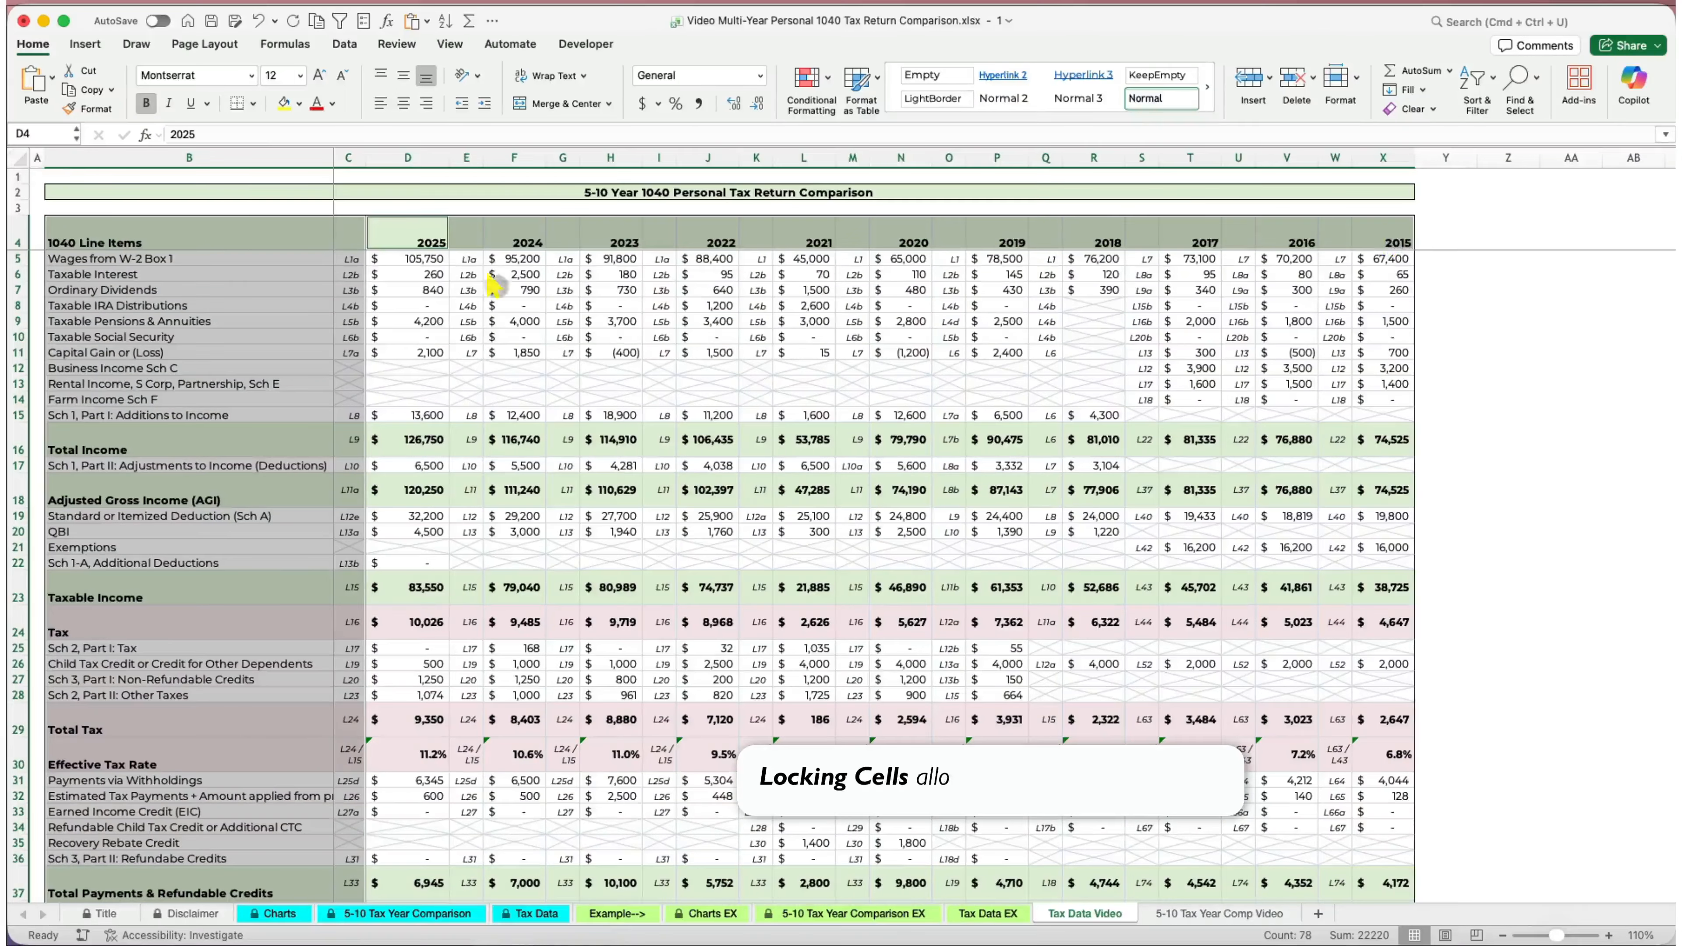
pyautogui.keyDown('super'); pyautogui.click(466, 157); pyautogui.keyUp('super')
pyautogui.keyDown('super'); pyautogui.click(563, 158); pyautogui.keyUp('super')
pyautogui.keyDown('super'); pyautogui.click(658, 158); pyautogui.keyUp('super')
pyautogui.keyDown('super'); pyautogui.click(756, 158); pyautogui.keyUp('super')
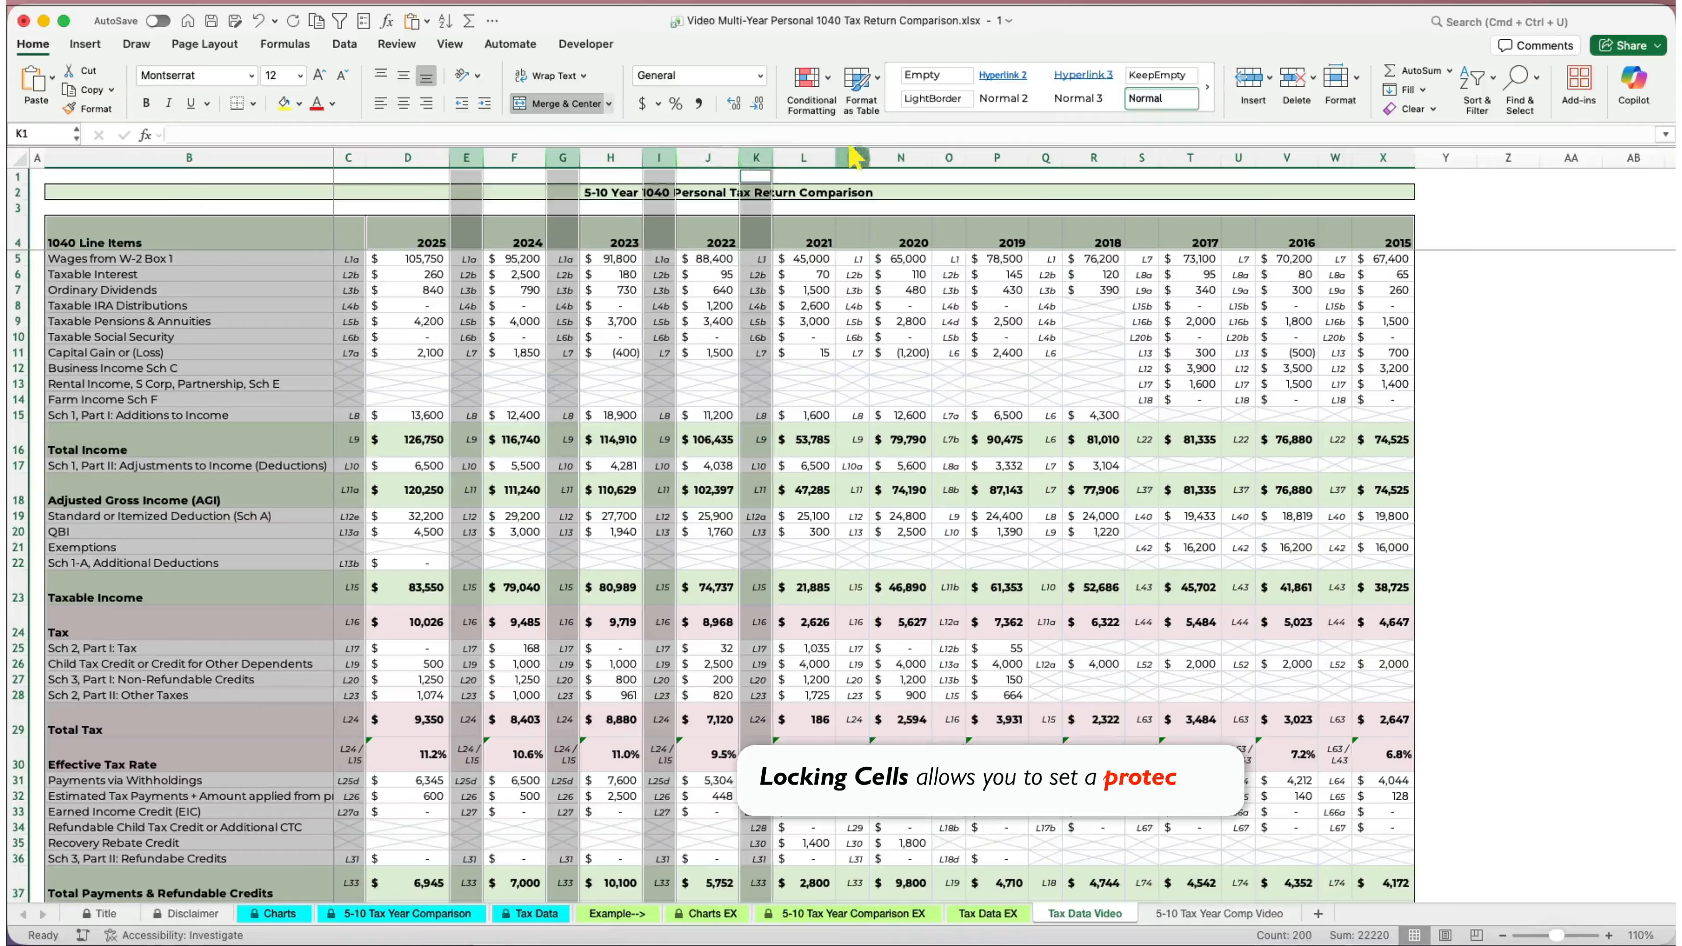
pyautogui.keyDown('super'); pyautogui.click(852, 158); pyautogui.keyUp('super')
pyautogui.keyDown('super'); pyautogui.click(948, 158); pyautogui.keyUp('super')
pyautogui.keyDown('super'); pyautogui.click(1045, 158); pyautogui.keyUp('super')
pyautogui.keyDown('super'); pyautogui.click(1141, 157); pyautogui.keyUp('super')
pyautogui.keyDown('super'); pyautogui.click(1238, 158); pyautogui.keyUp('super')
pyautogui.keyDown('super'); pyautogui.click(1335, 158); pyautogui.keyUp('super')
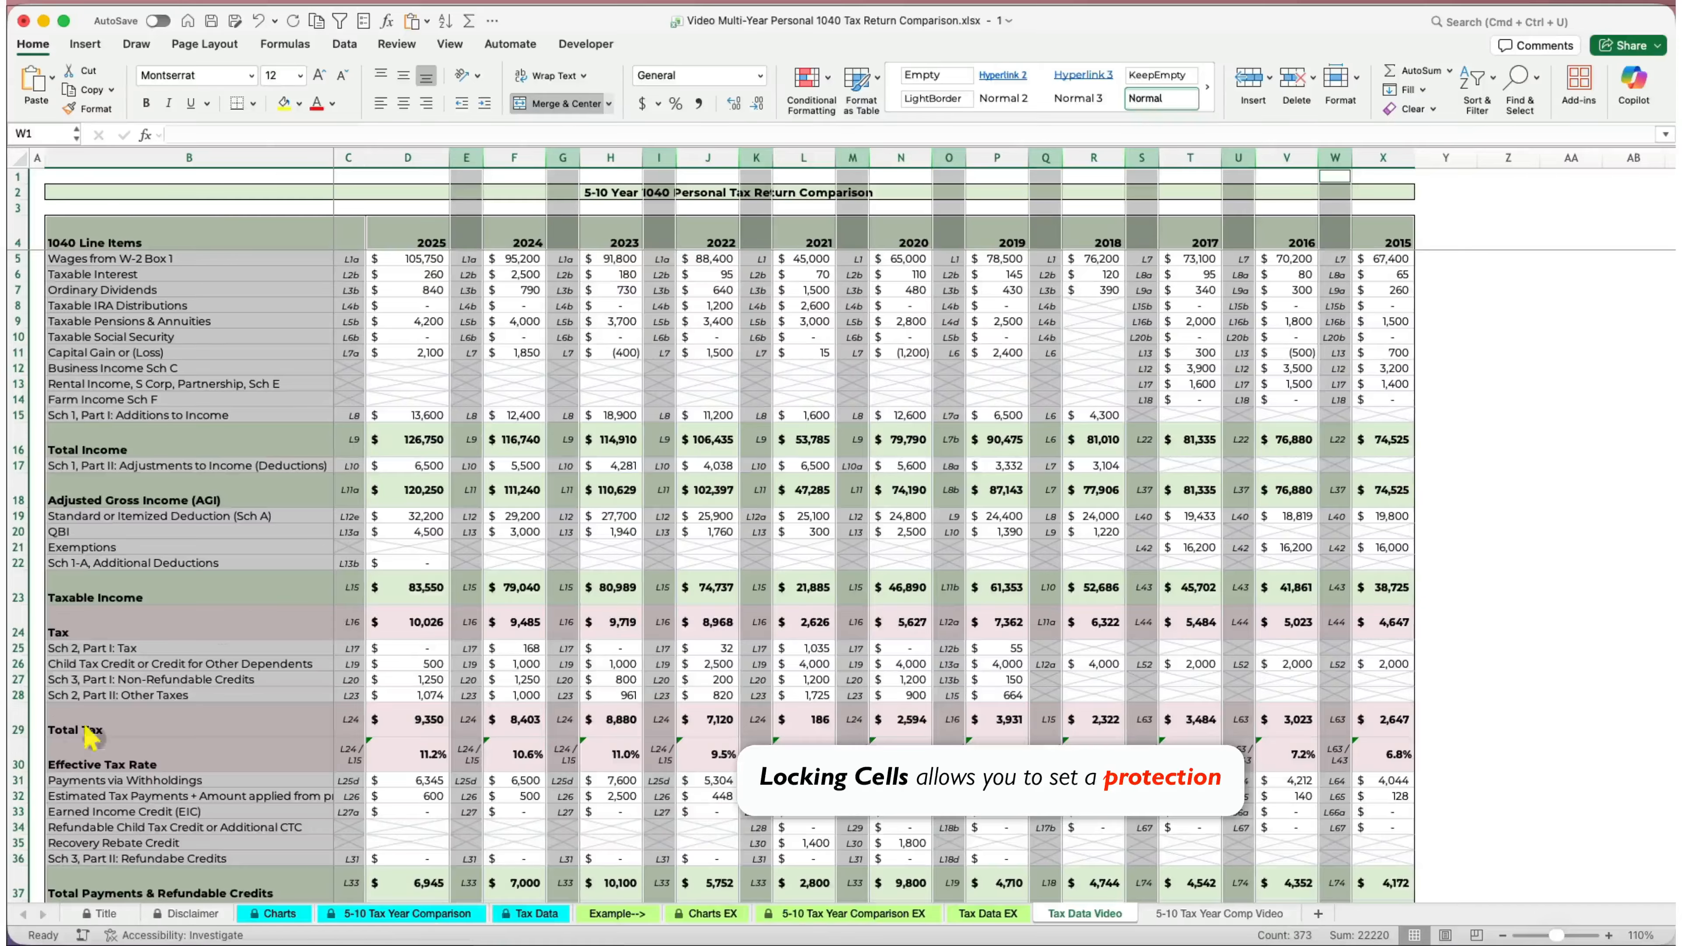
pyautogui.keyDown('super'); pyautogui.click(18, 753); pyautogui.keyUp('super')
pyautogui.click(1350, 80)
pyautogui.click(1461, 423)
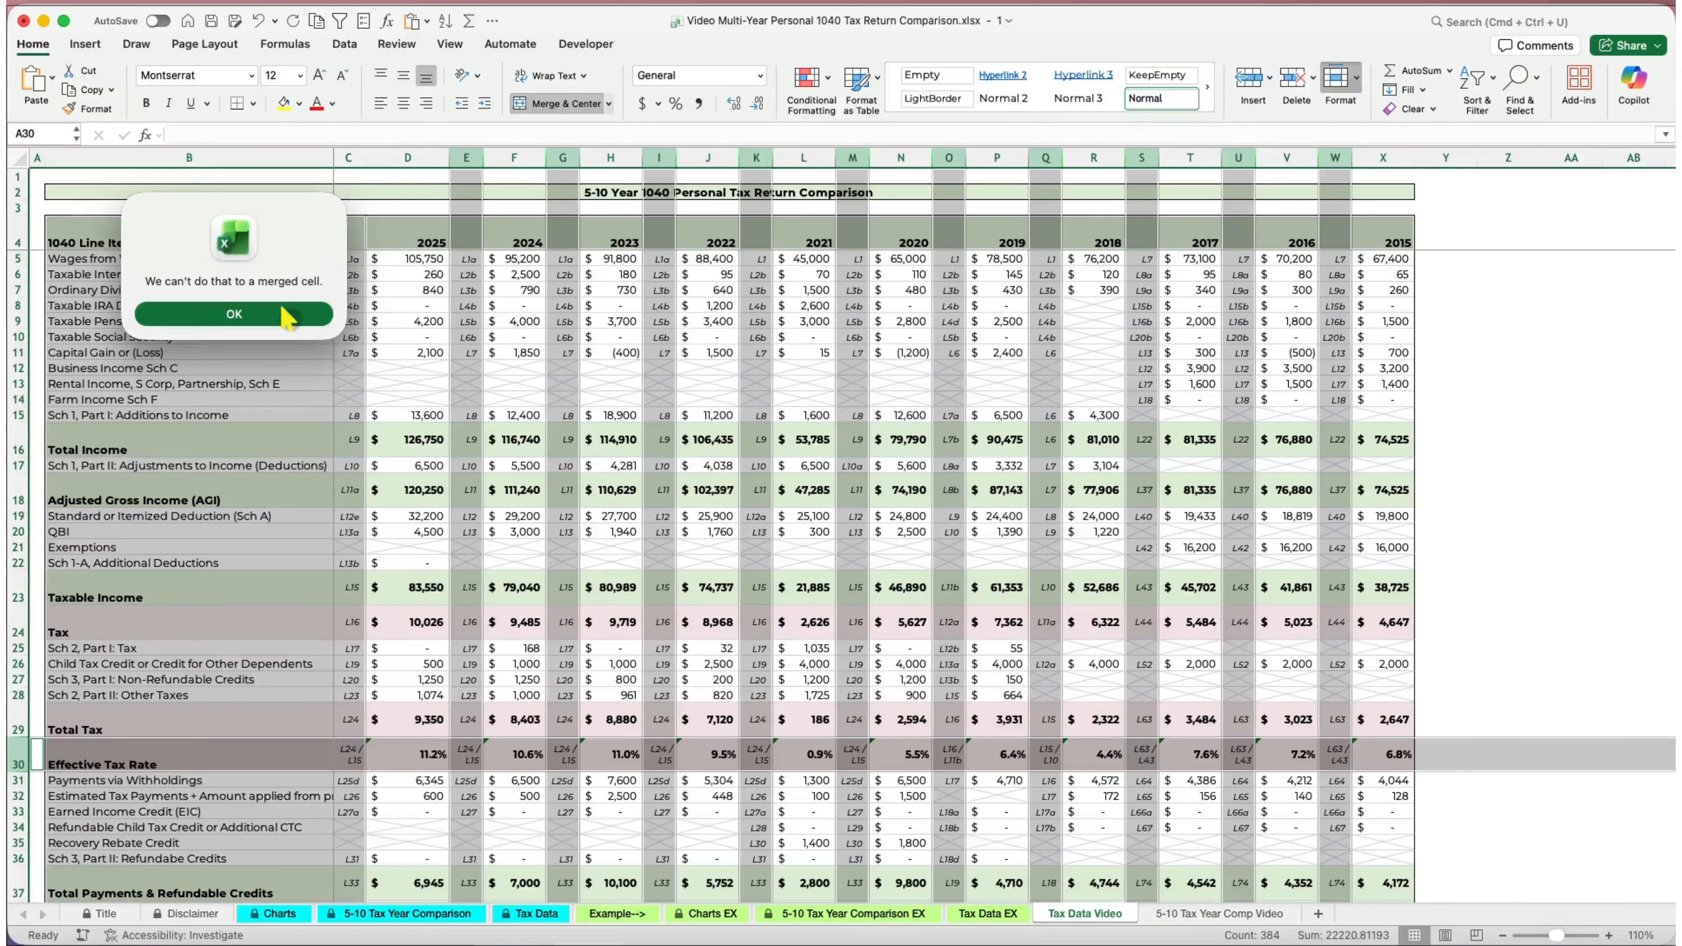
pyautogui.click(274, 317)
pyautogui.click(1508, 305)
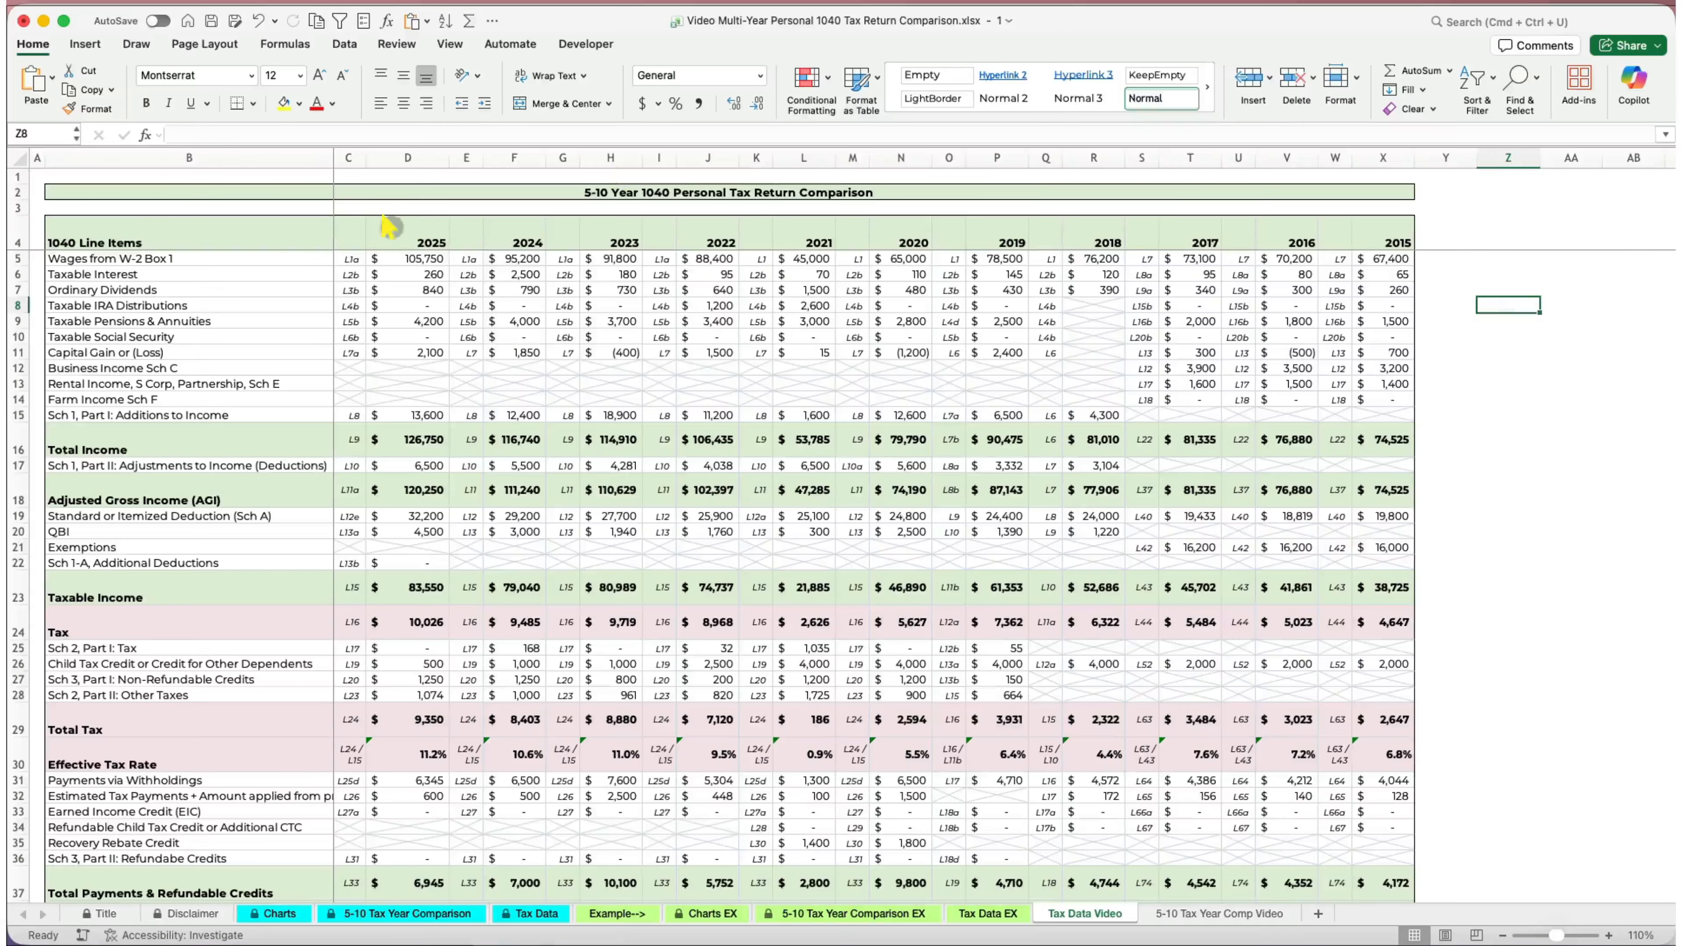
# Unmerge the title in row 2 and lock the line-item labels, all line-number columns, header row 4 and Effective Tax Rate row 30.
pyautogui.click(392, 193)
pyautogui.click(559, 104)
pyautogui.moveTo(199, 236); pyautogui.dragTo(217, 860)
pyautogui.scroll(5, 218, 795)
pyautogui.keyDown('super'); pyautogui.click(348, 158); pyautogui.keyUp('super')
pyautogui.keyDown('super'); pyautogui.click(467, 157); pyautogui.keyUp('super')
pyautogui.keyDown('super'); pyautogui.click(564, 158); pyautogui.keyUp('super')
pyautogui.keyDown('super'); pyautogui.click(661, 158); pyautogui.keyUp('super')
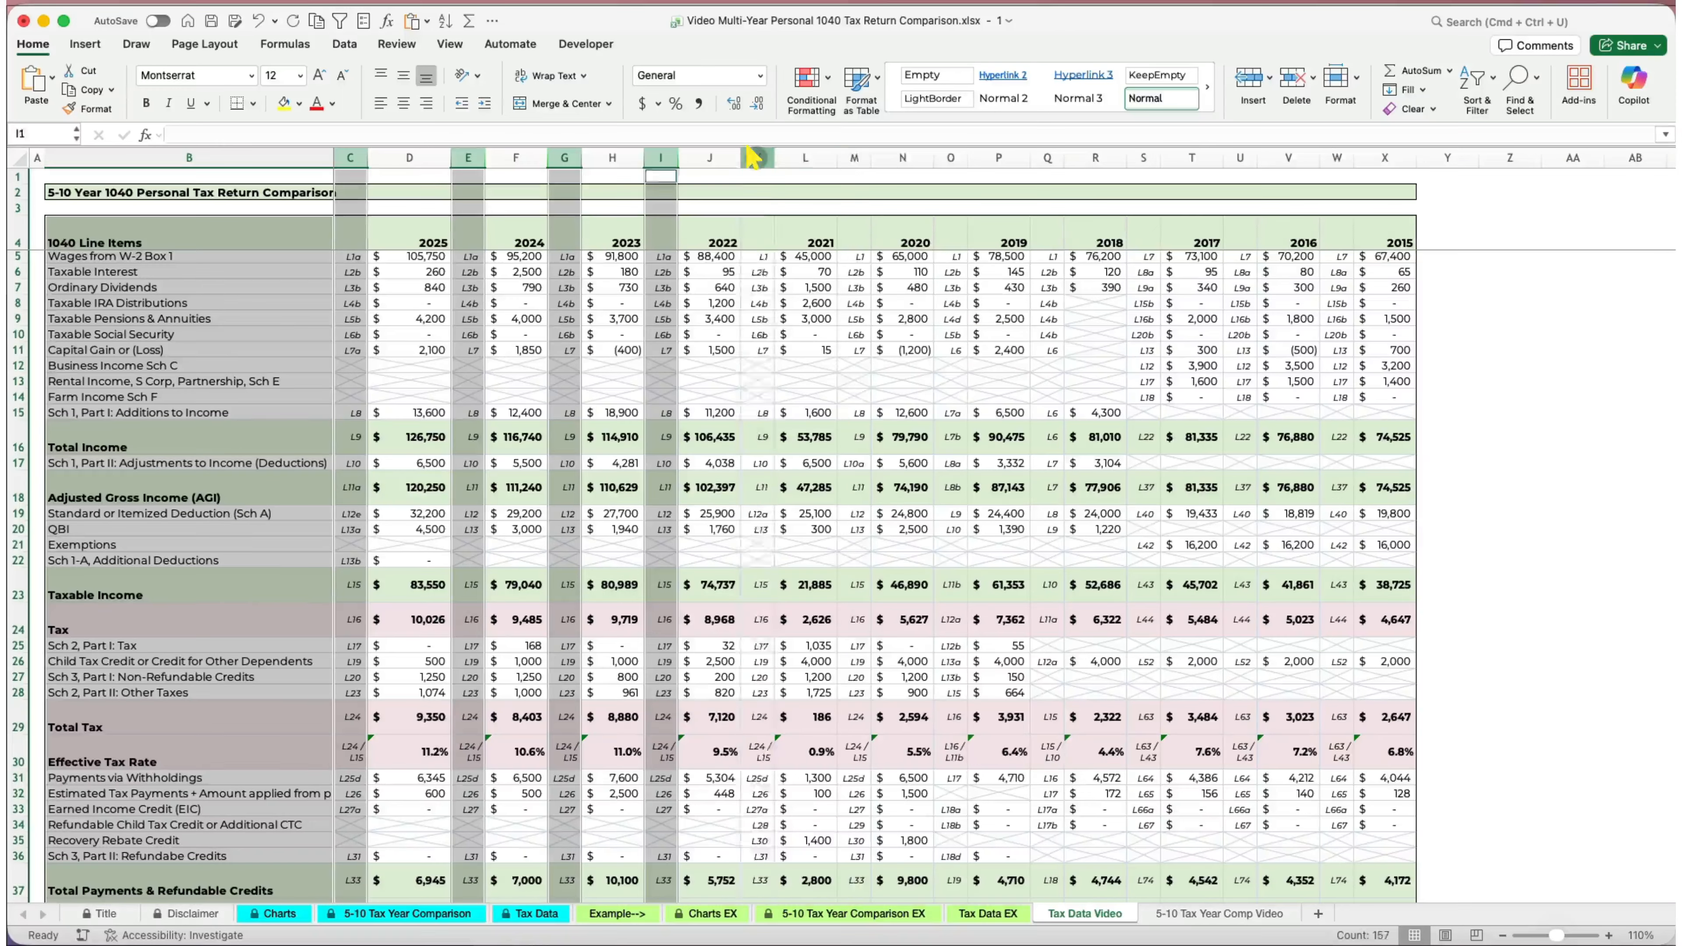
pyautogui.keyDown('super'); pyautogui.click(757, 157); pyautogui.keyUp('super')
pyautogui.keyDown('super'); pyautogui.click(854, 158); pyautogui.keyUp('super')
pyautogui.keyDown('super'); pyautogui.click(951, 158); pyautogui.keyUp('super')
pyautogui.keyDown('super'); pyautogui.click(1047, 157); pyautogui.keyUp('super')
pyautogui.keyDown('super'); pyautogui.click(1143, 158); pyautogui.keyUp('super')
pyautogui.keyDown('super'); pyautogui.click(18, 240); pyautogui.keyUp('super')
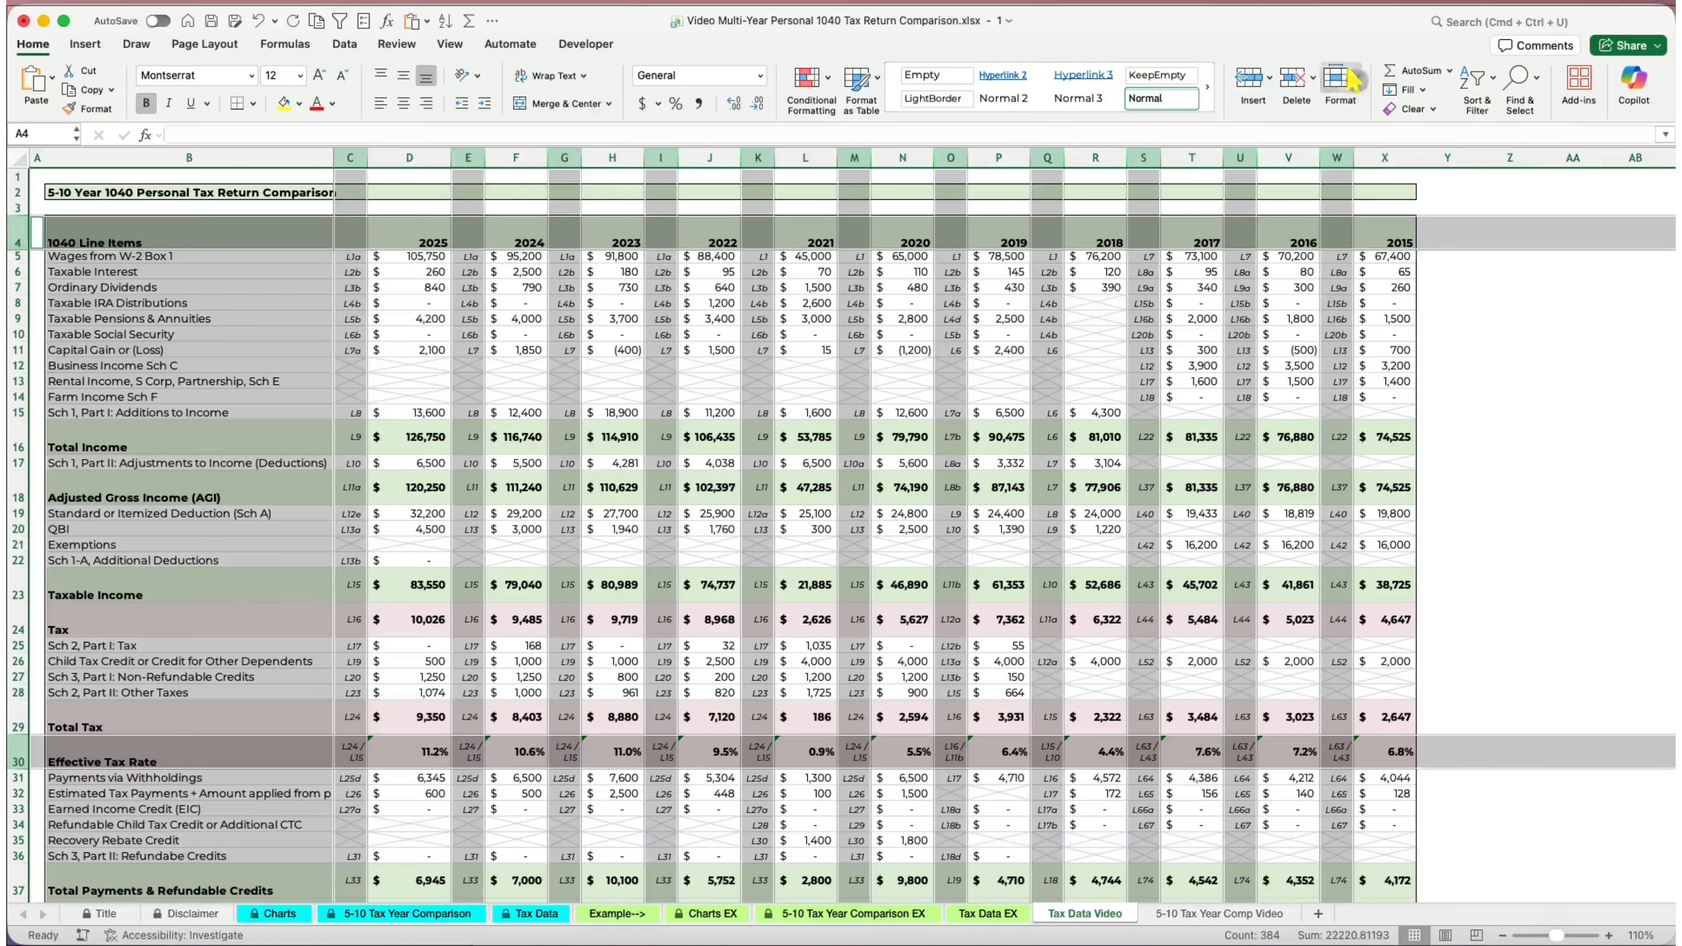
pyautogui.click(1338, 78)
pyautogui.click(1443, 432)
# Merge and center the row 2 title from column B to X again and lock it.
pyautogui.moveTo(188, 192); pyautogui.dragTo(1384, 192)
pyautogui.click(560, 104)
pyautogui.click(1339, 78)
pyautogui.click(1357, 432)
pyautogui.click(1446, 437)
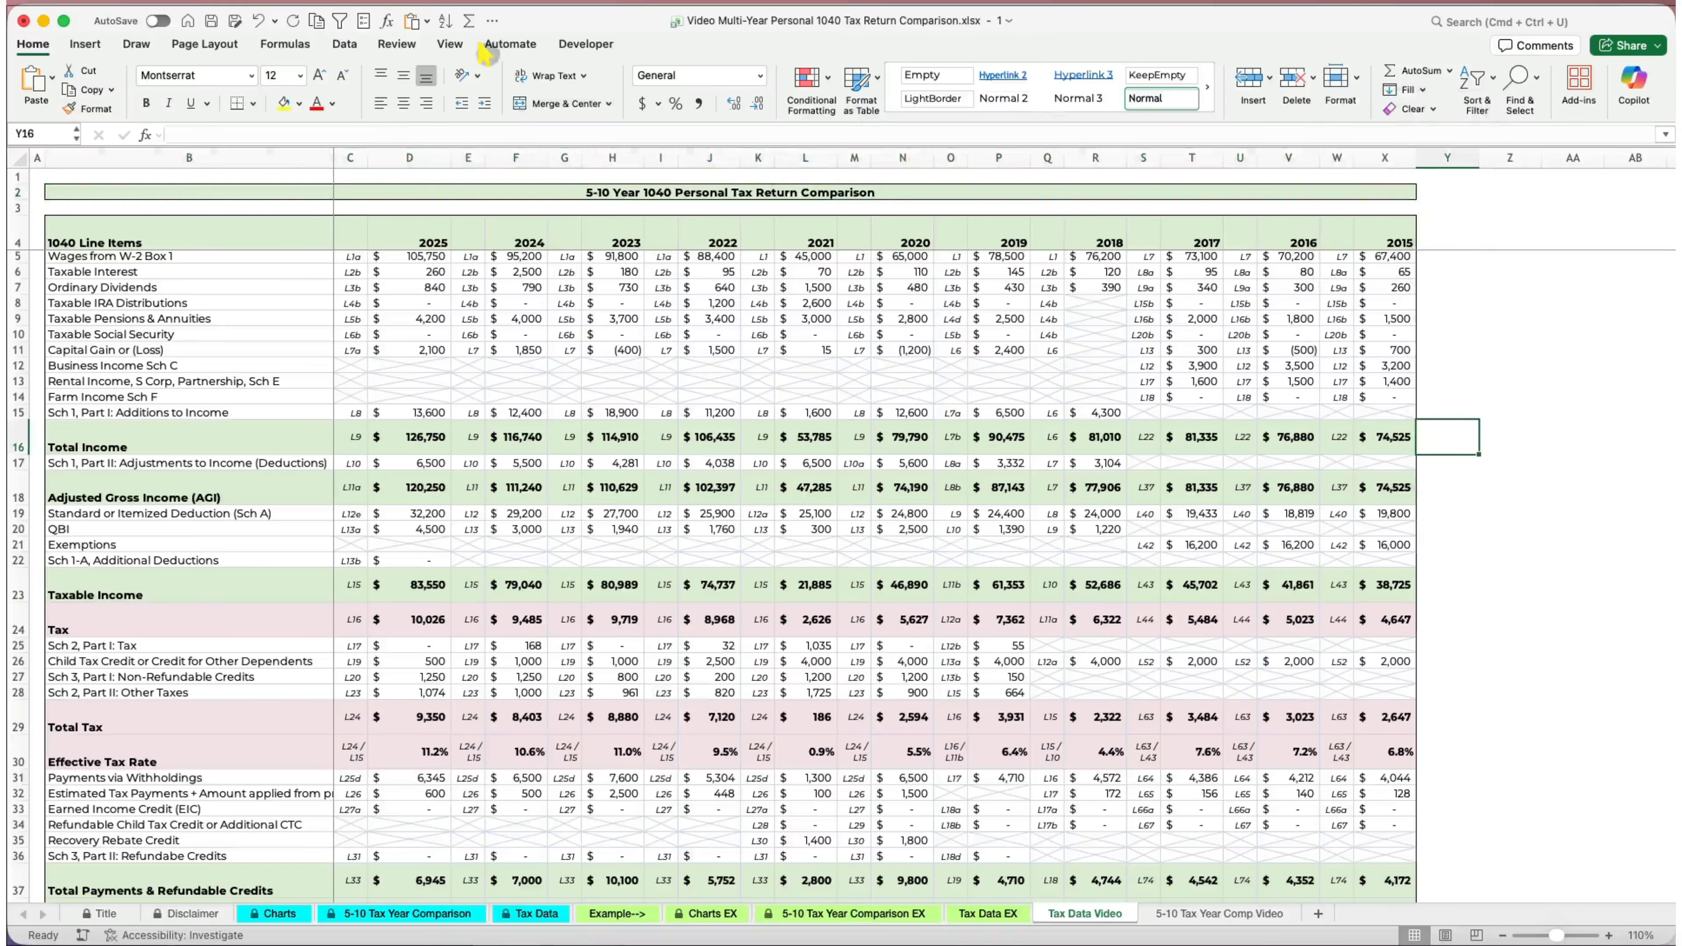
# Test password-free protection of the Tax Data Video sheet by trying to edit locked cells, and remove the protection.
pyautogui.click(401, 44)
pyautogui.click(698, 85)
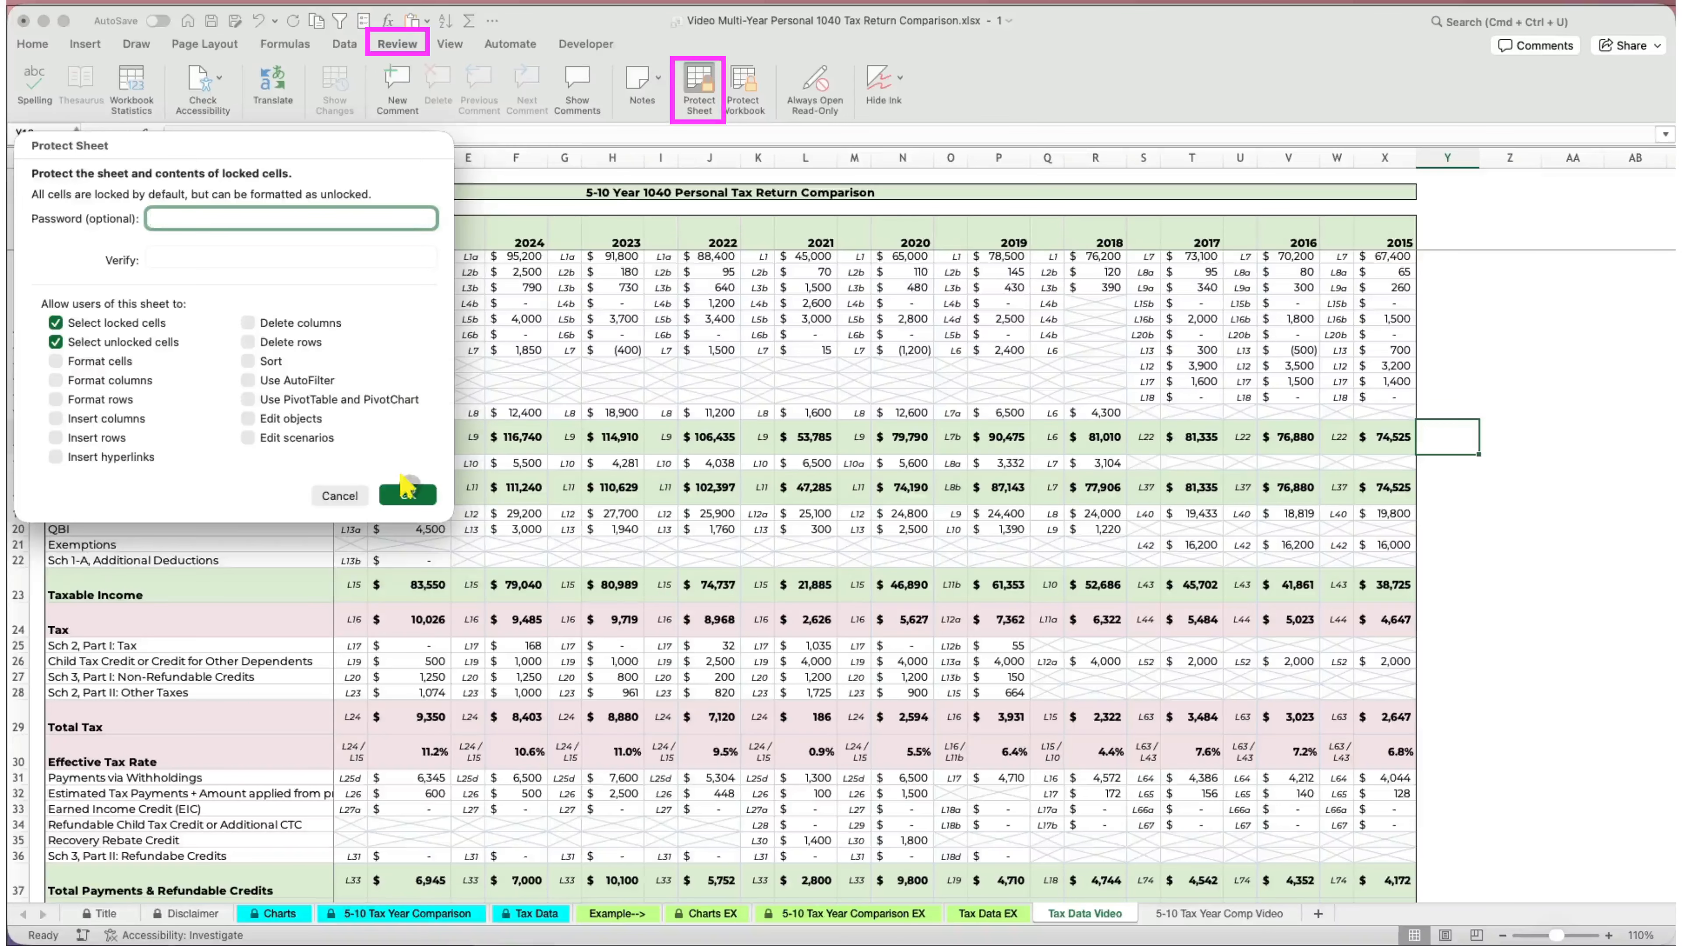
pyautogui.click(405, 490)
pyautogui.doubleClick(470, 411)
pyautogui.click(275, 355)
pyautogui.doubleClick(210, 439)
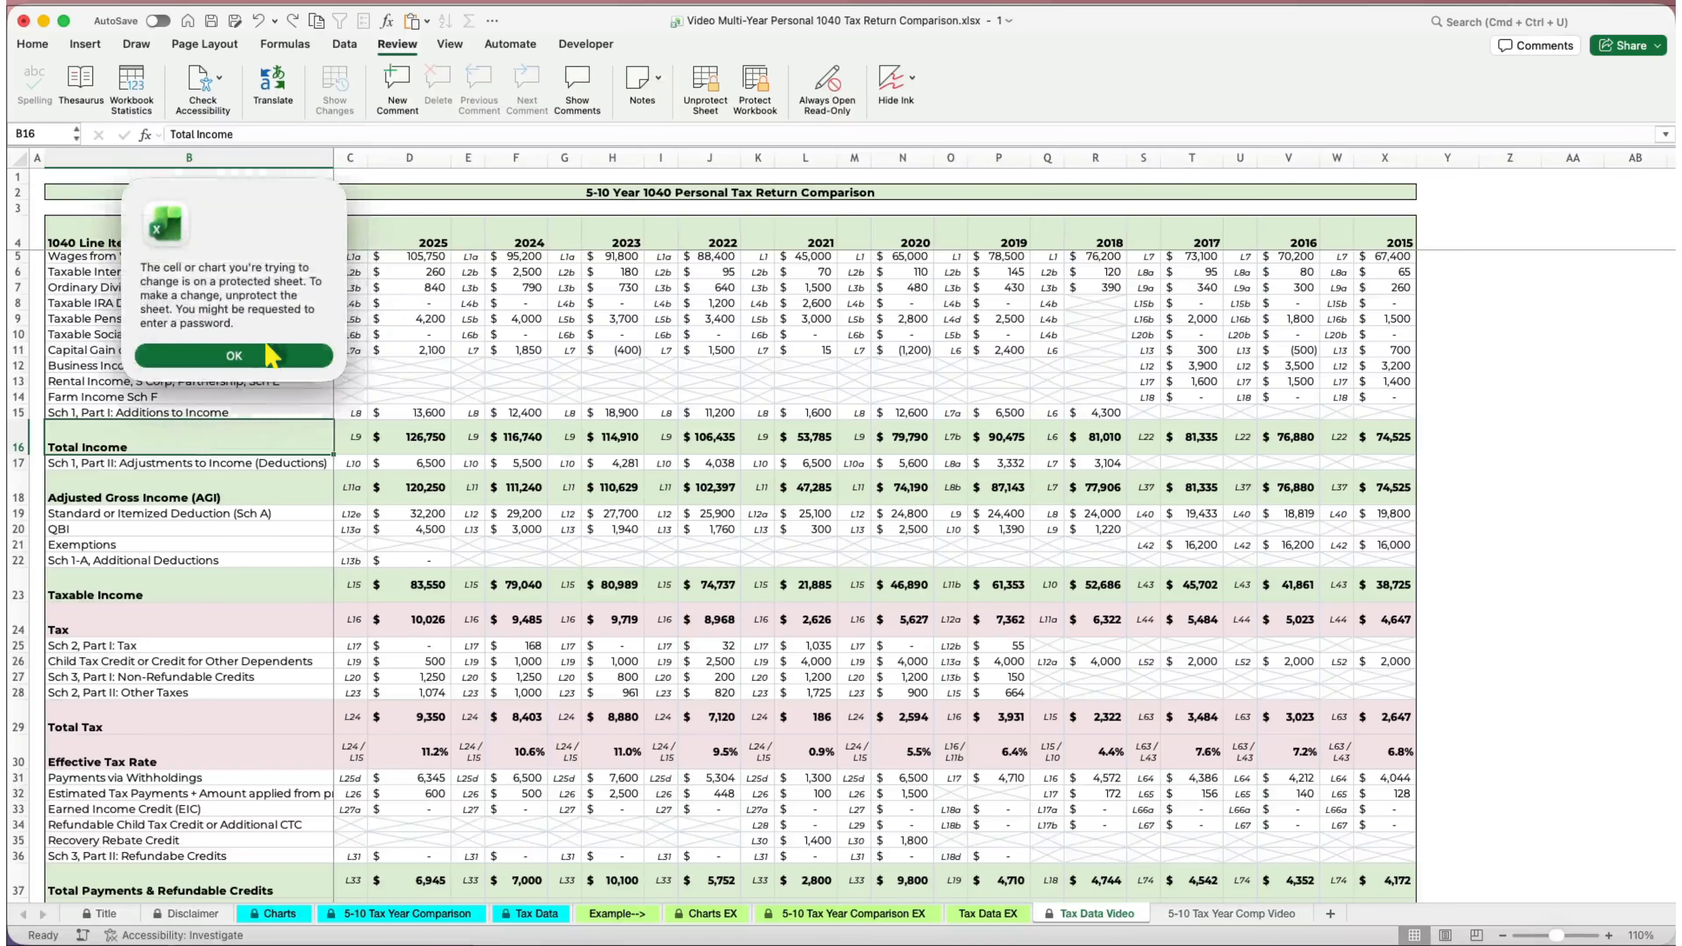
pyautogui.click(233, 355)
pyautogui.click(705, 85)
# Lock the crossed-out unused cells in rows 8 to 15, 17 and 20 to 22 of the Tax Data Video sheet.
pyautogui.moveTo(351, 367); pyautogui.dragTo(1112, 398)
pyautogui.moveTo(1104, 305); pyautogui.dragTo(1099, 352)
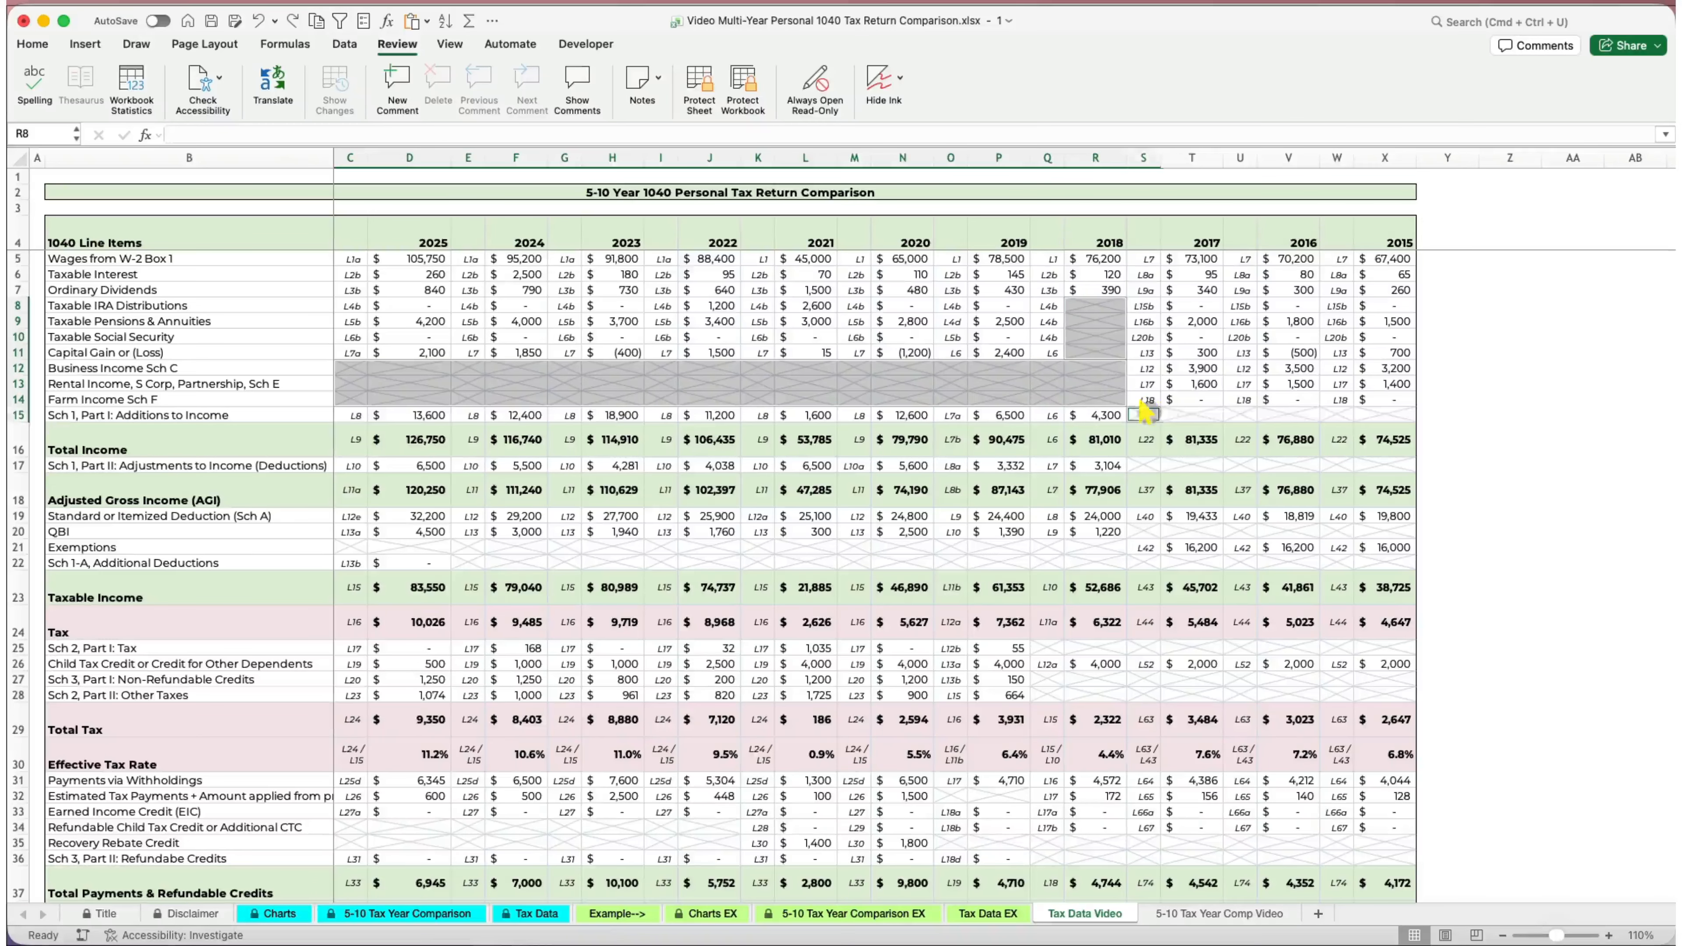
pyautogui.moveTo(351, 546); pyautogui.dragTo(1036, 549)
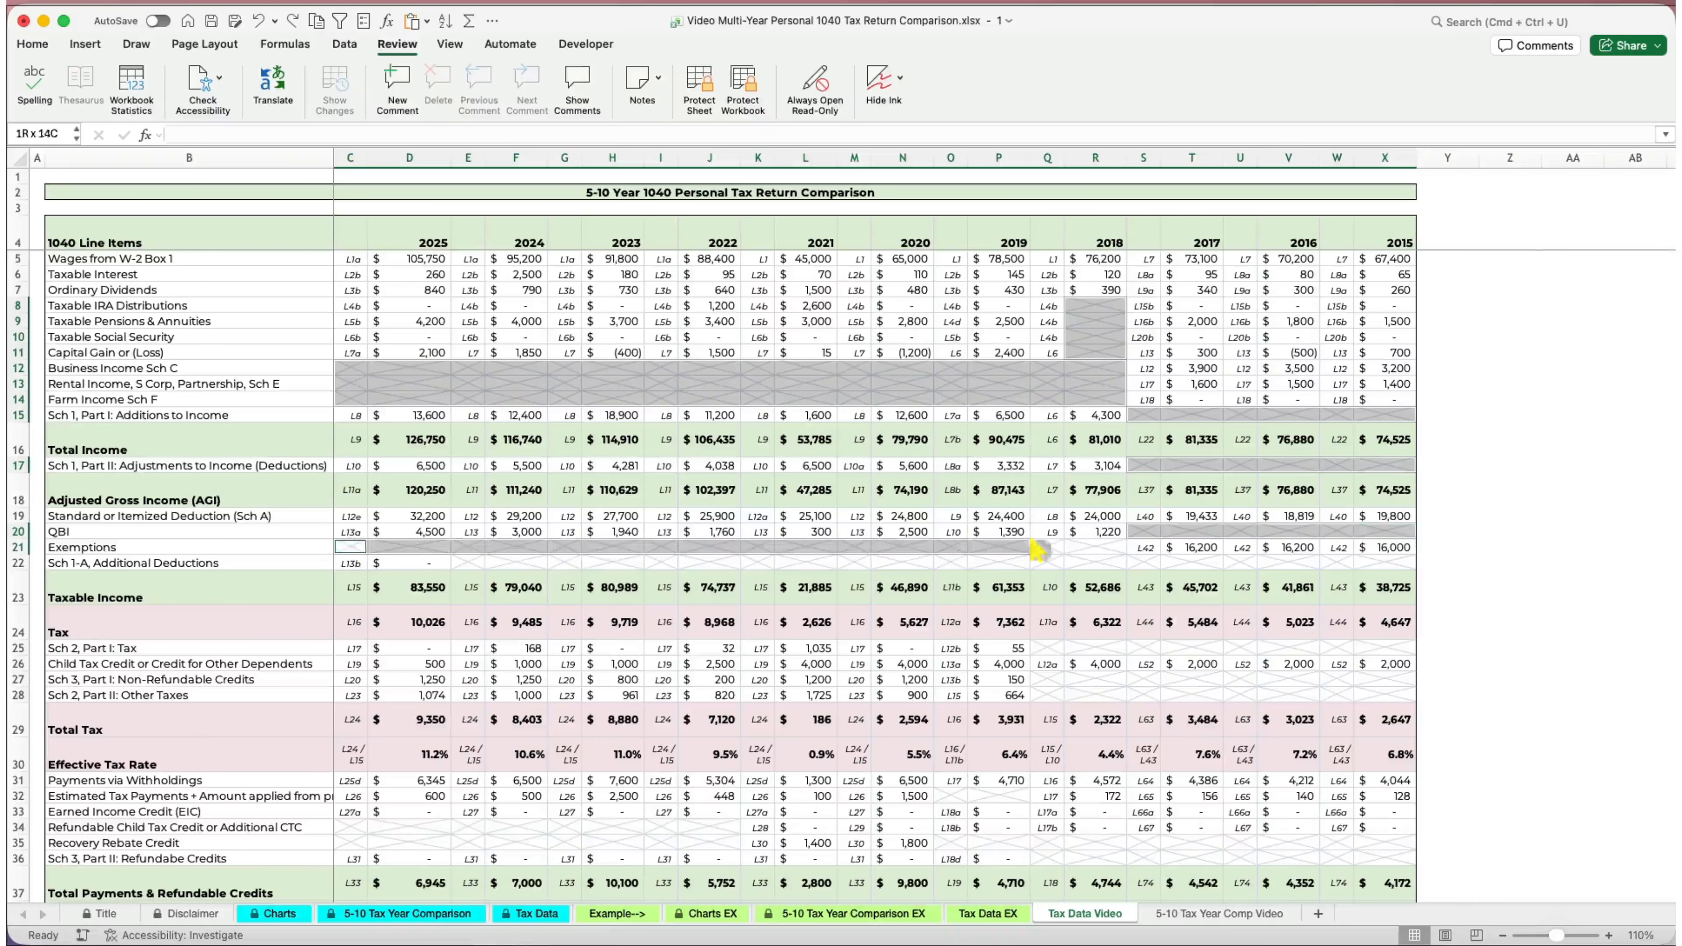
pyautogui.moveTo(467, 561); pyautogui.dragTo(1390, 562)
pyautogui.click(32, 44)
pyautogui.click(1337, 76)
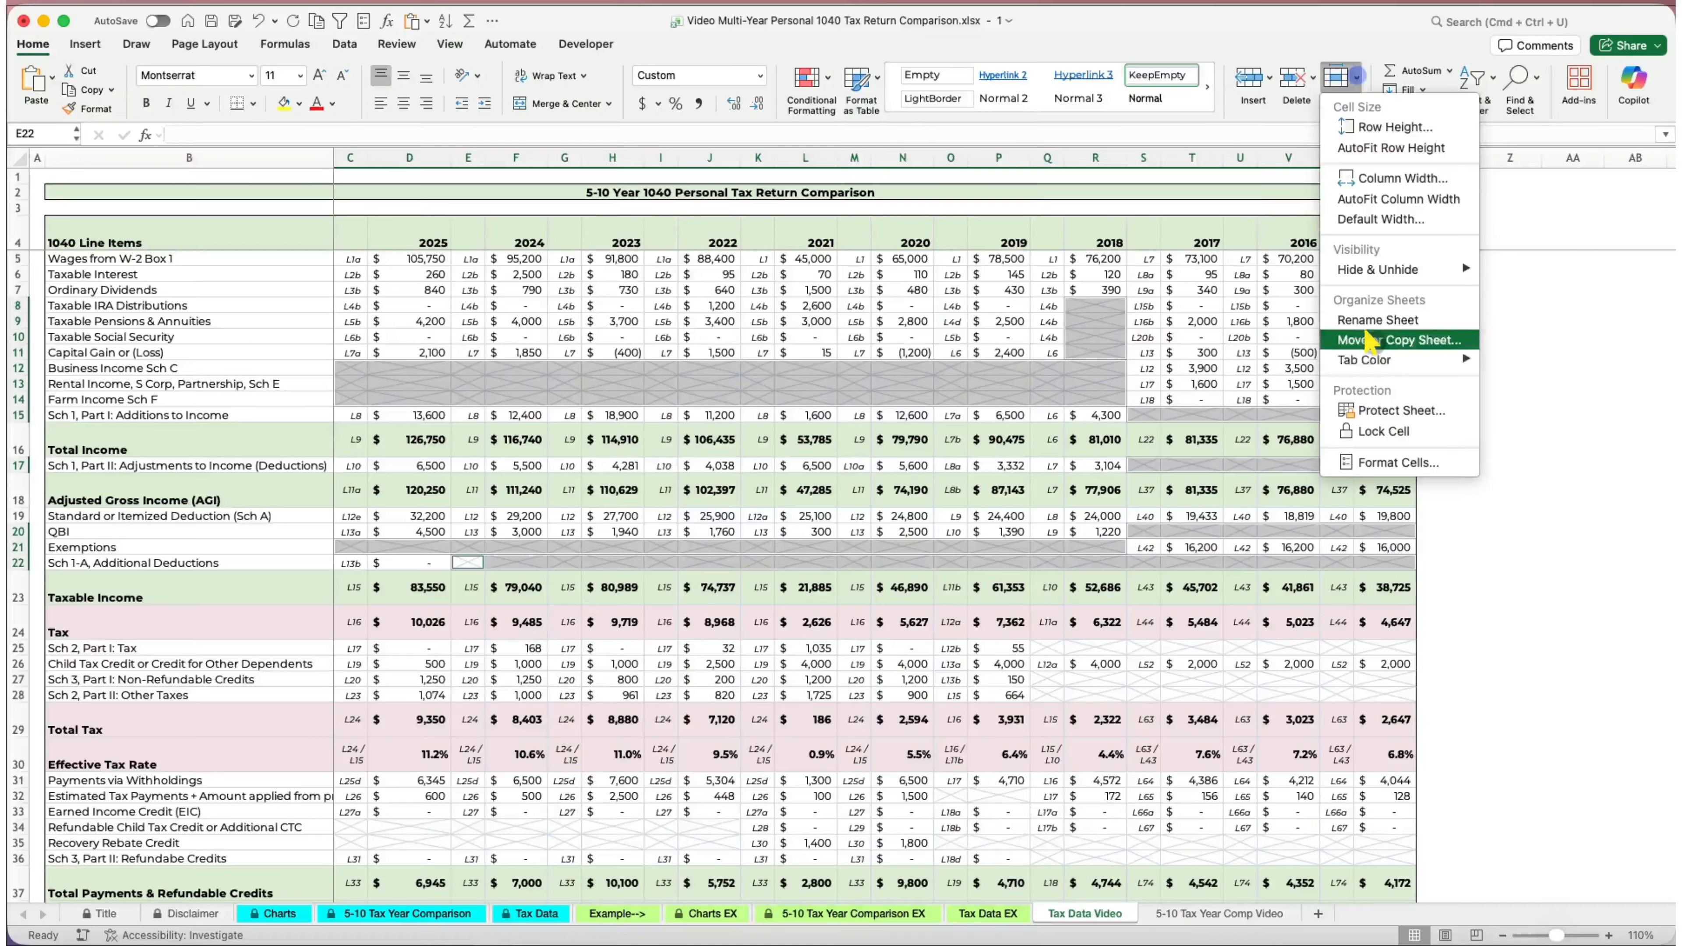
pyautogui.click(1367, 430)
pyautogui.click(1047, 289)
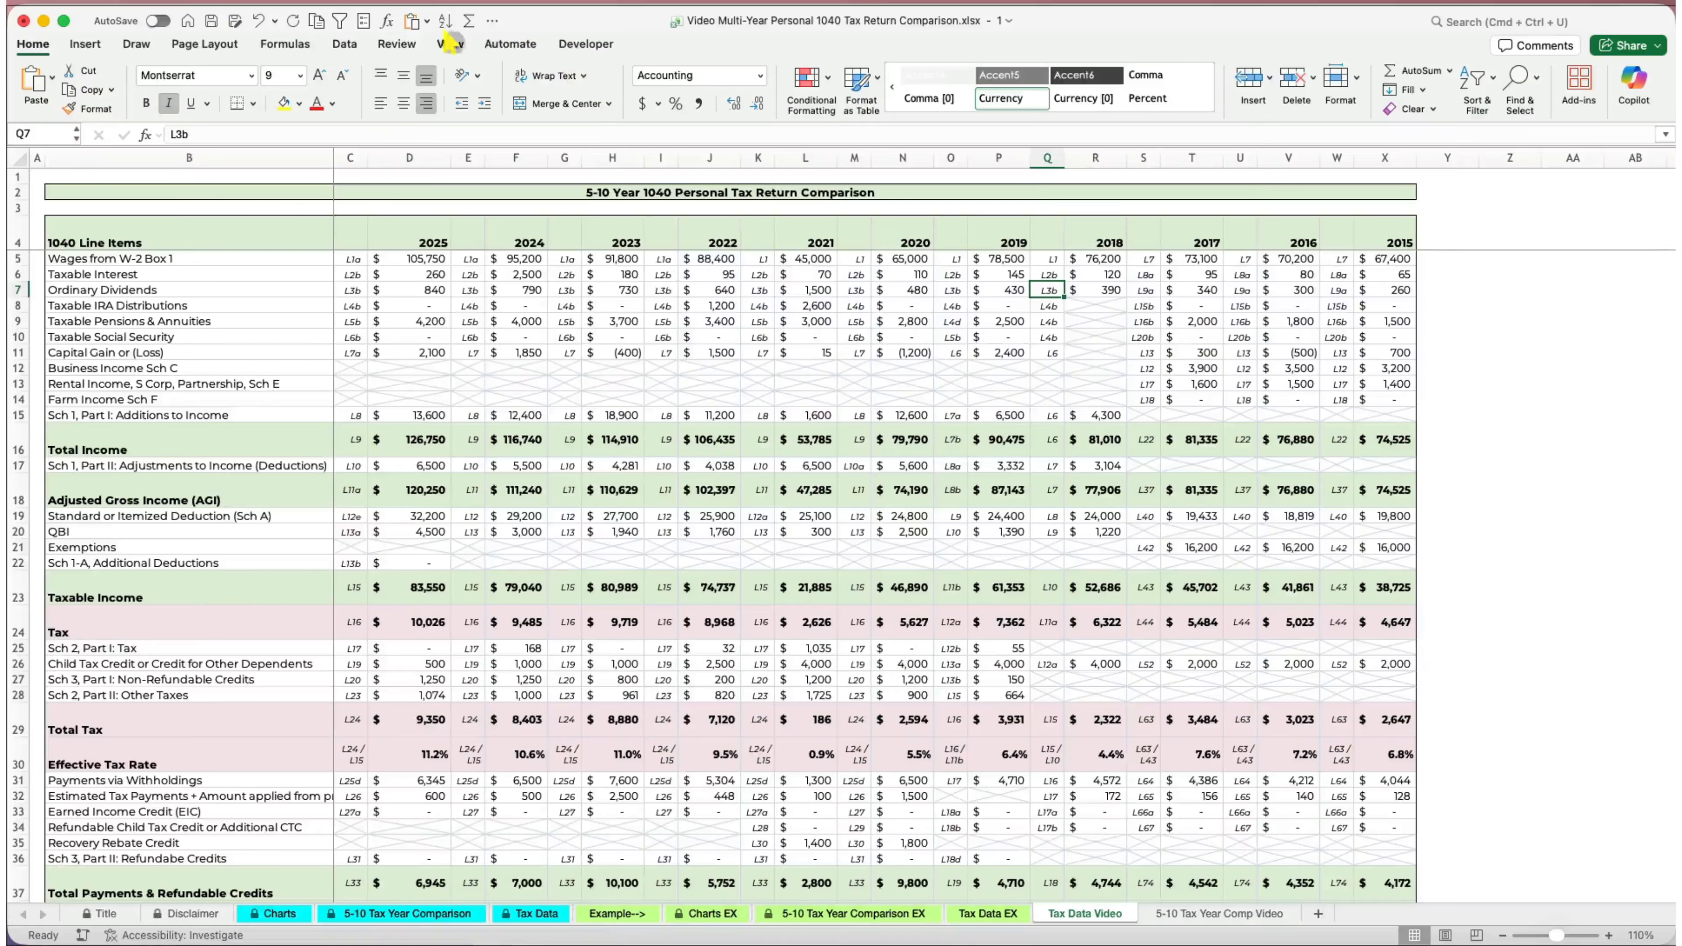
# Protect the Tax Data Video sheet without a password and test it by trying to edit crossed-out cell K13.
pyautogui.click(396, 44)
pyautogui.click(705, 86)
pyautogui.click(402, 493)
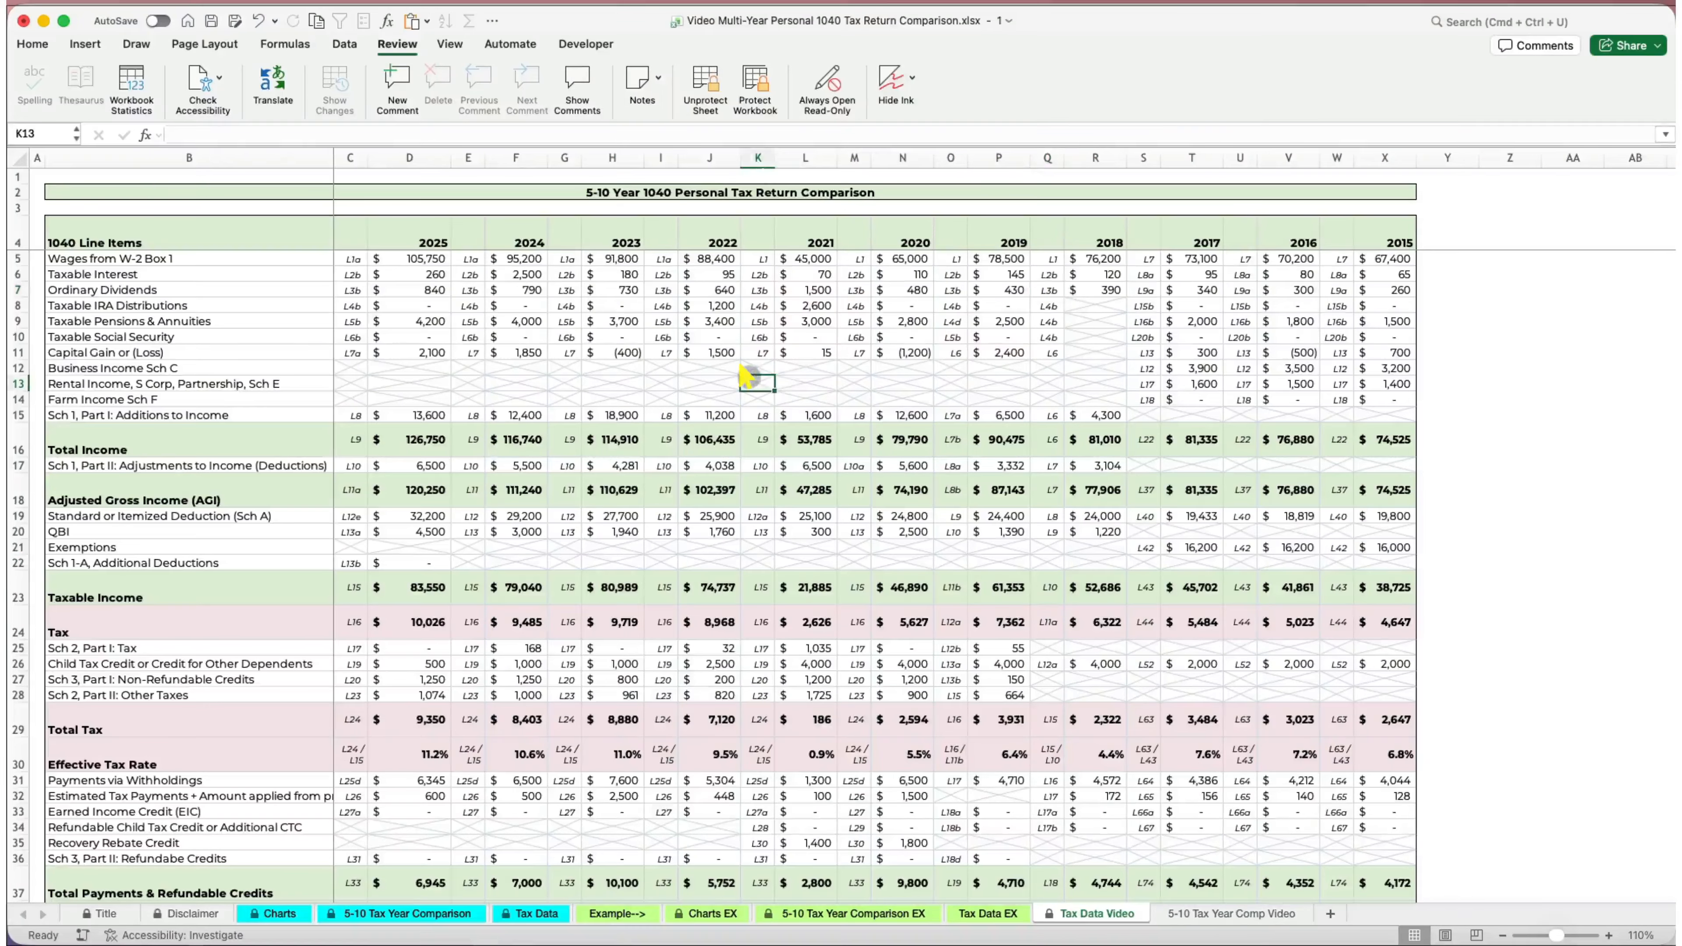
pyautogui.doubleClick(745, 377)
pyautogui.click(293, 362)
# Lock all cells on the 5-10 Tax Year Comp Video sheet.
pyautogui.click(1192, 912)
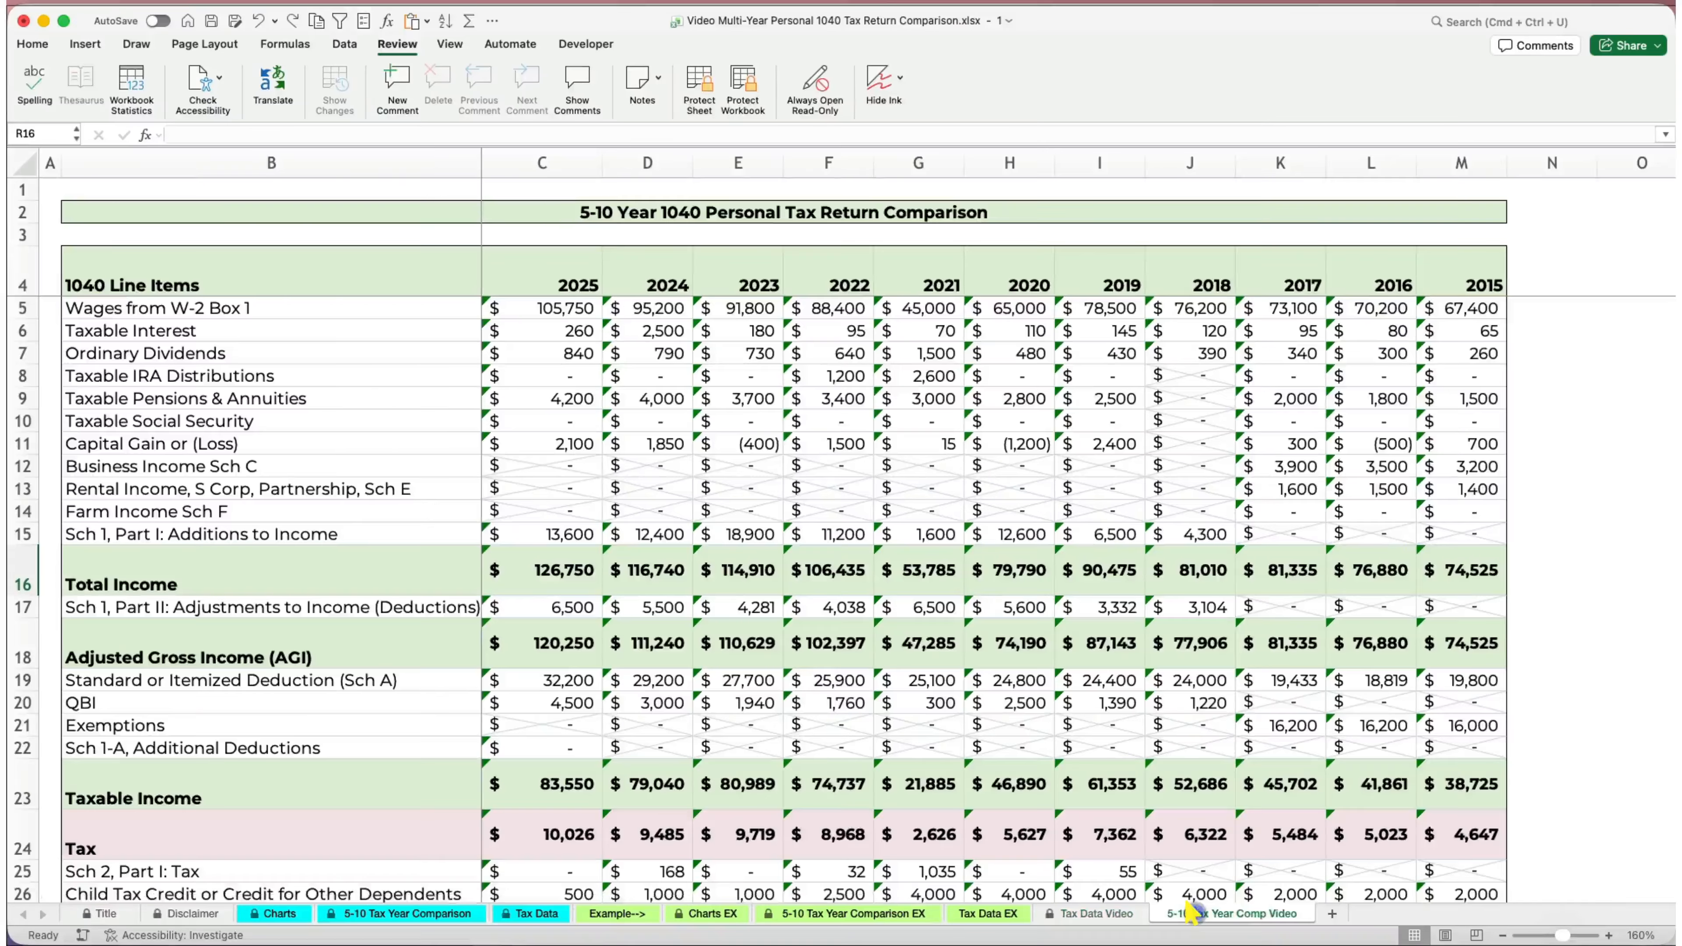
pyautogui.click(25, 164)
pyautogui.click(32, 44)
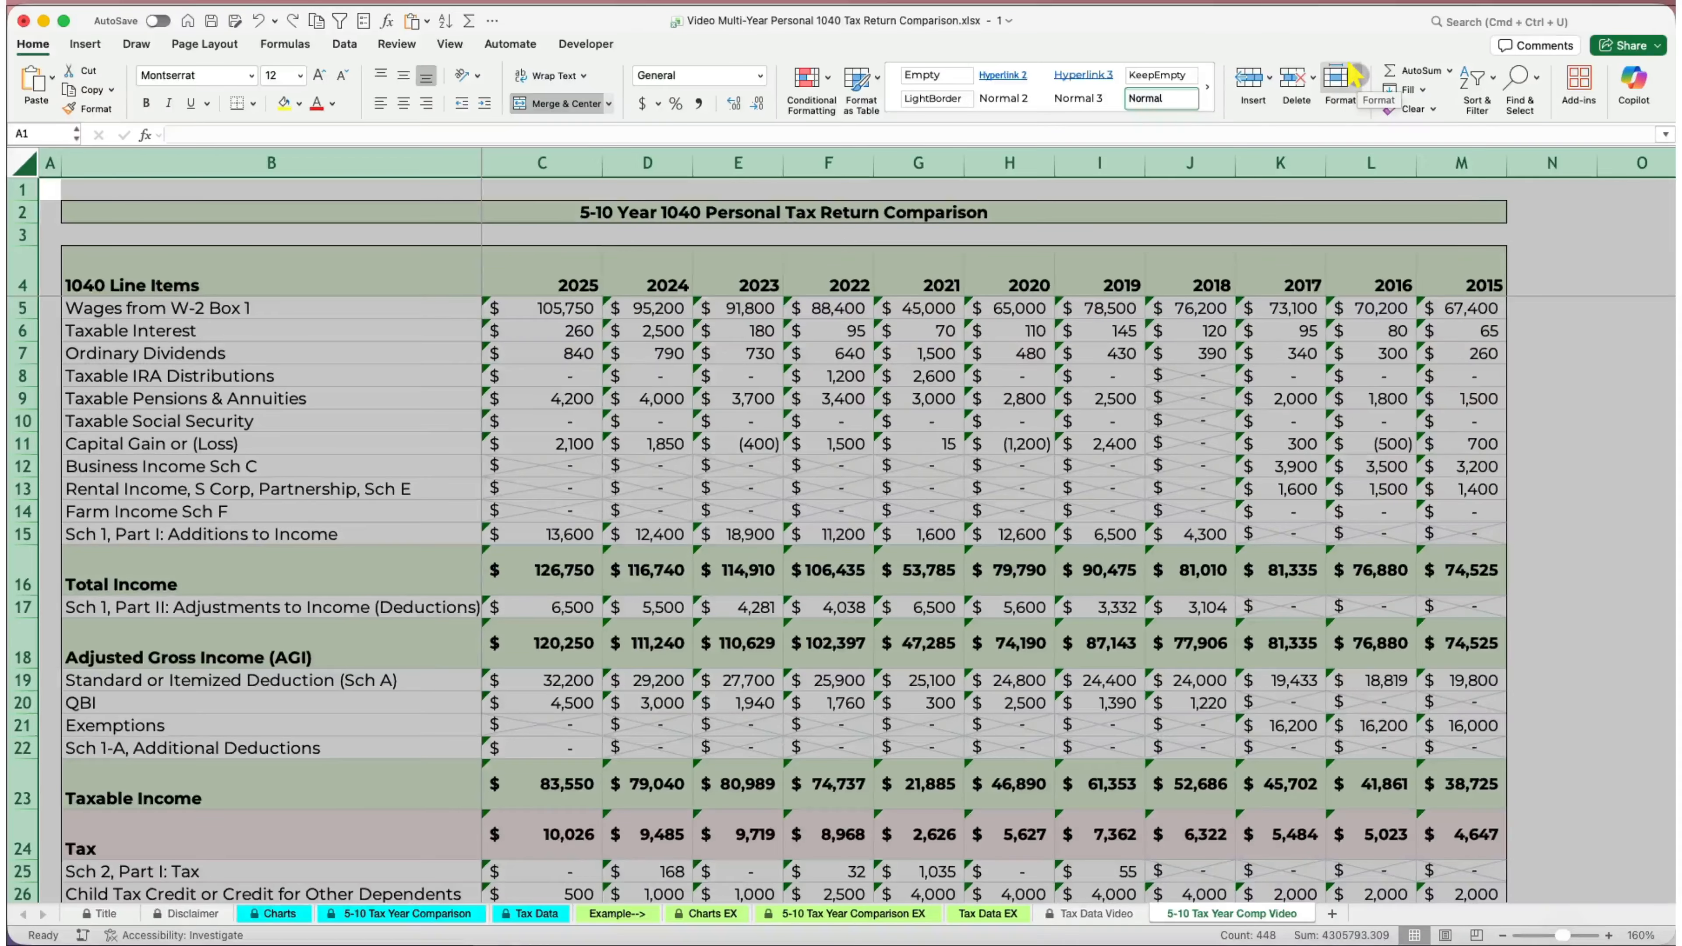
pyautogui.click(1354, 76)
pyautogui.click(1373, 434)
pyautogui.click(733, 345)
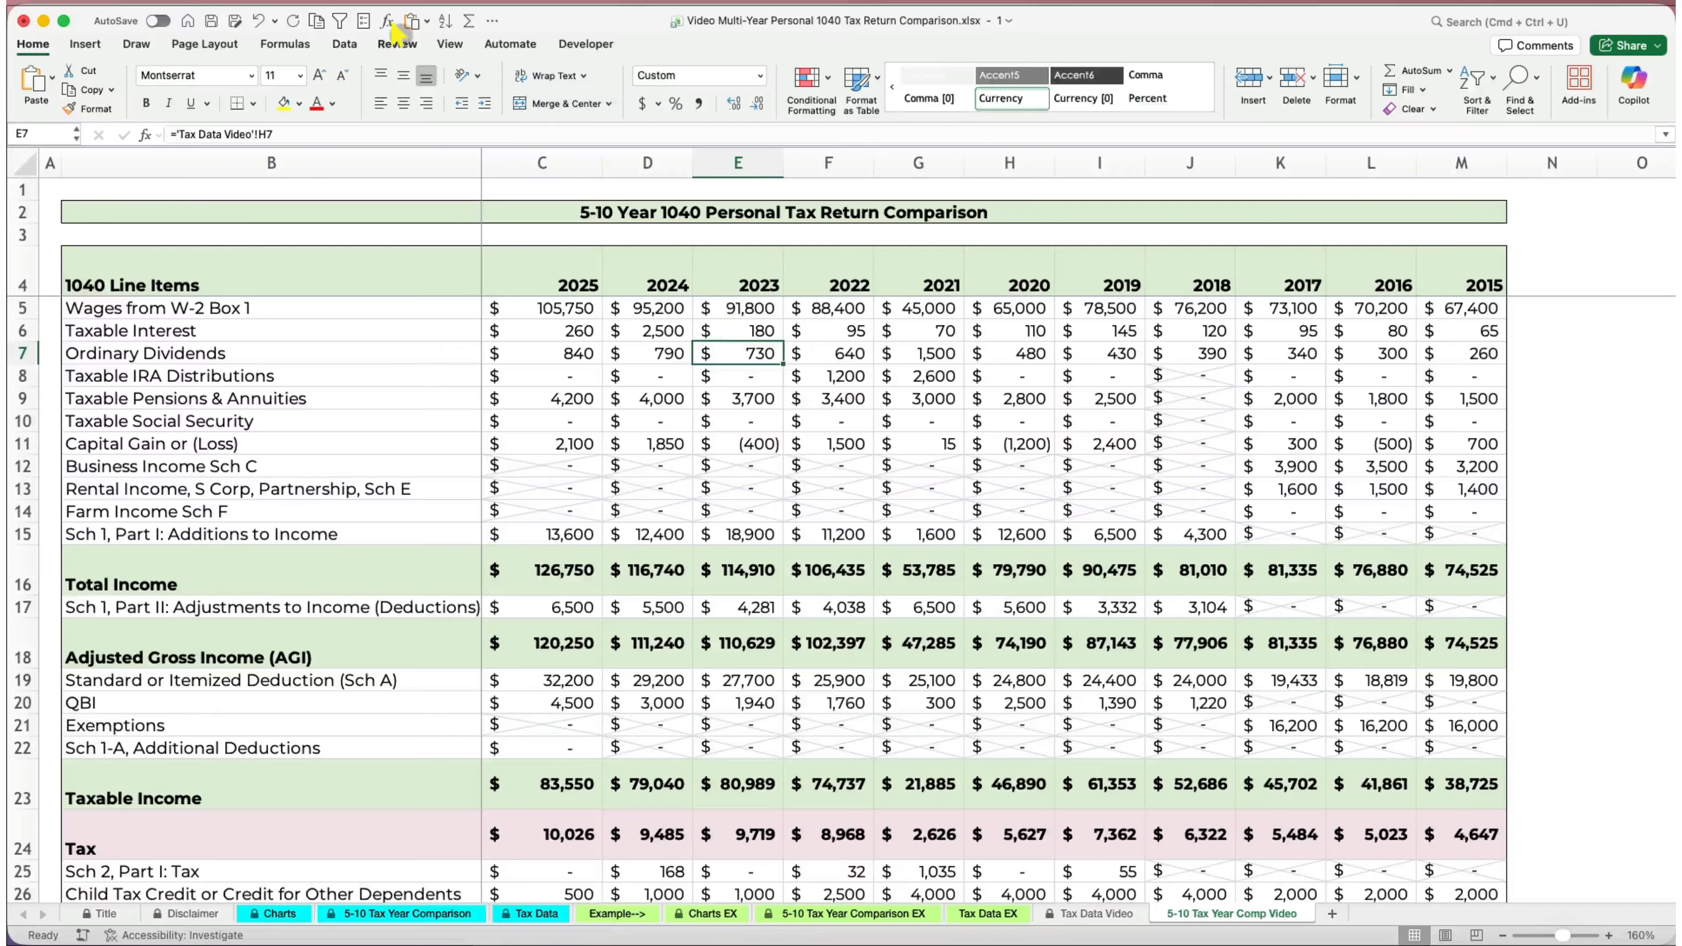
# Protect the 5-10 Tax Year Comp Video sheet without a password and test it by trying to edit cells C9 and B10.
pyautogui.click(397, 44)
pyautogui.click(705, 83)
pyautogui.click(414, 494)
pyautogui.doubleClick(583, 398)
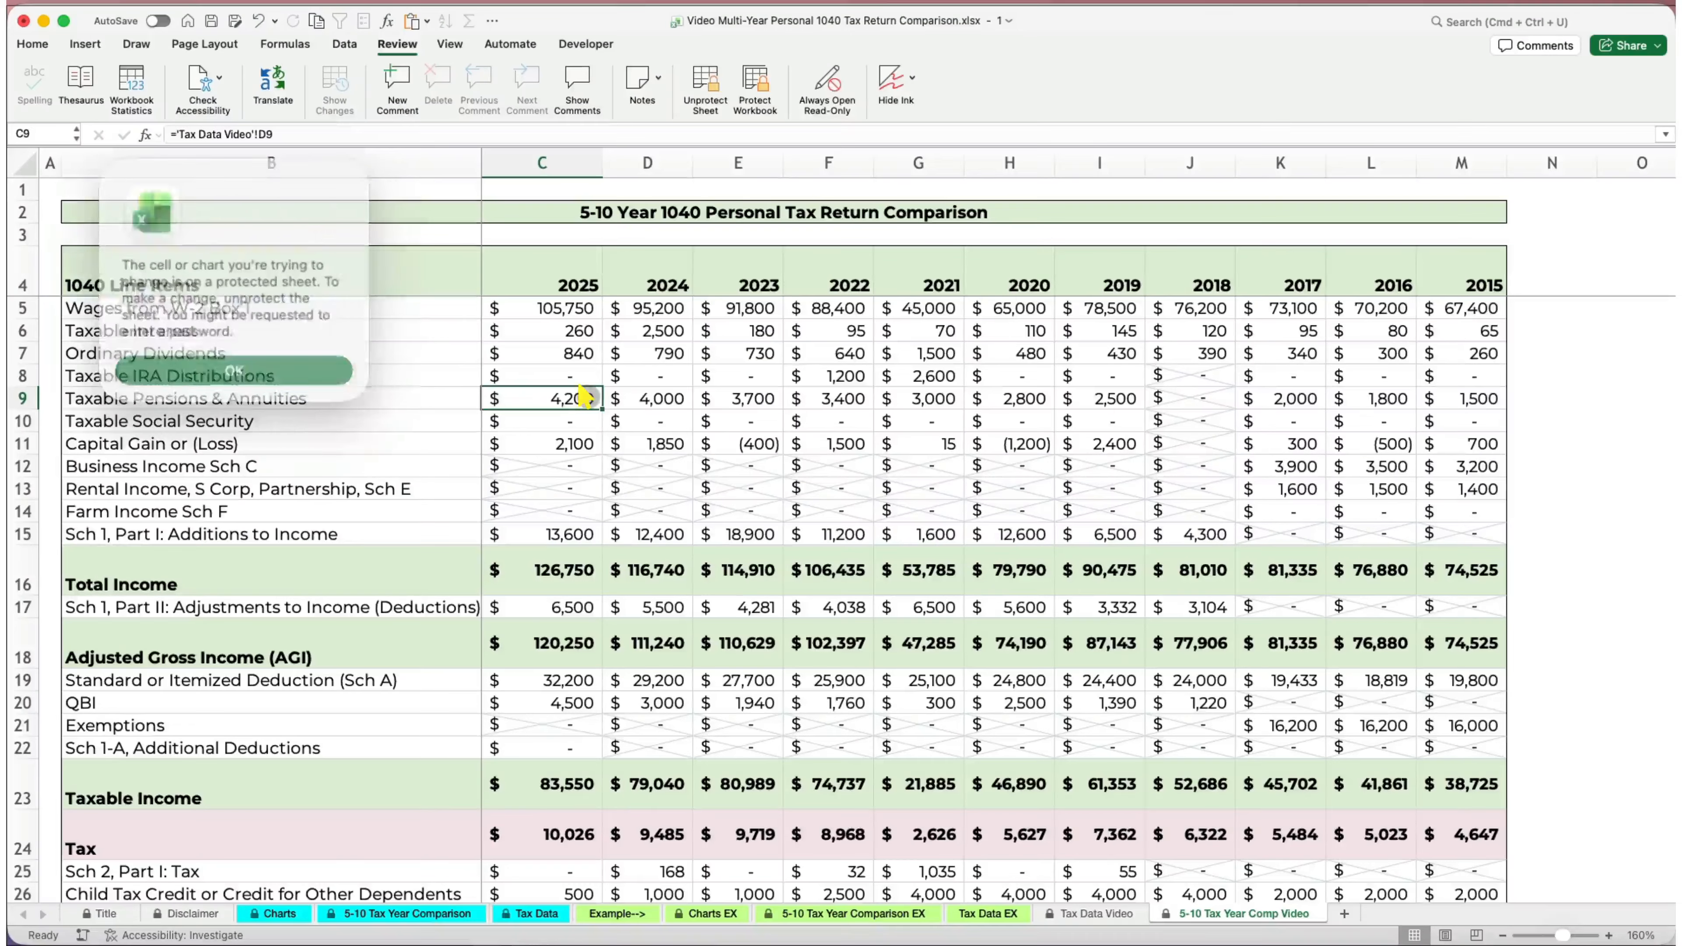
pyautogui.click(259, 368)
pyautogui.doubleClick(275, 424)
pyautogui.click(298, 358)
# Insert a line chart of the Effective Tax Rate row against the 2025 to 2015 year header on the comparison sheet.
pyautogui.moveTo(272, 281); pyautogui.dragTo(1487, 277)
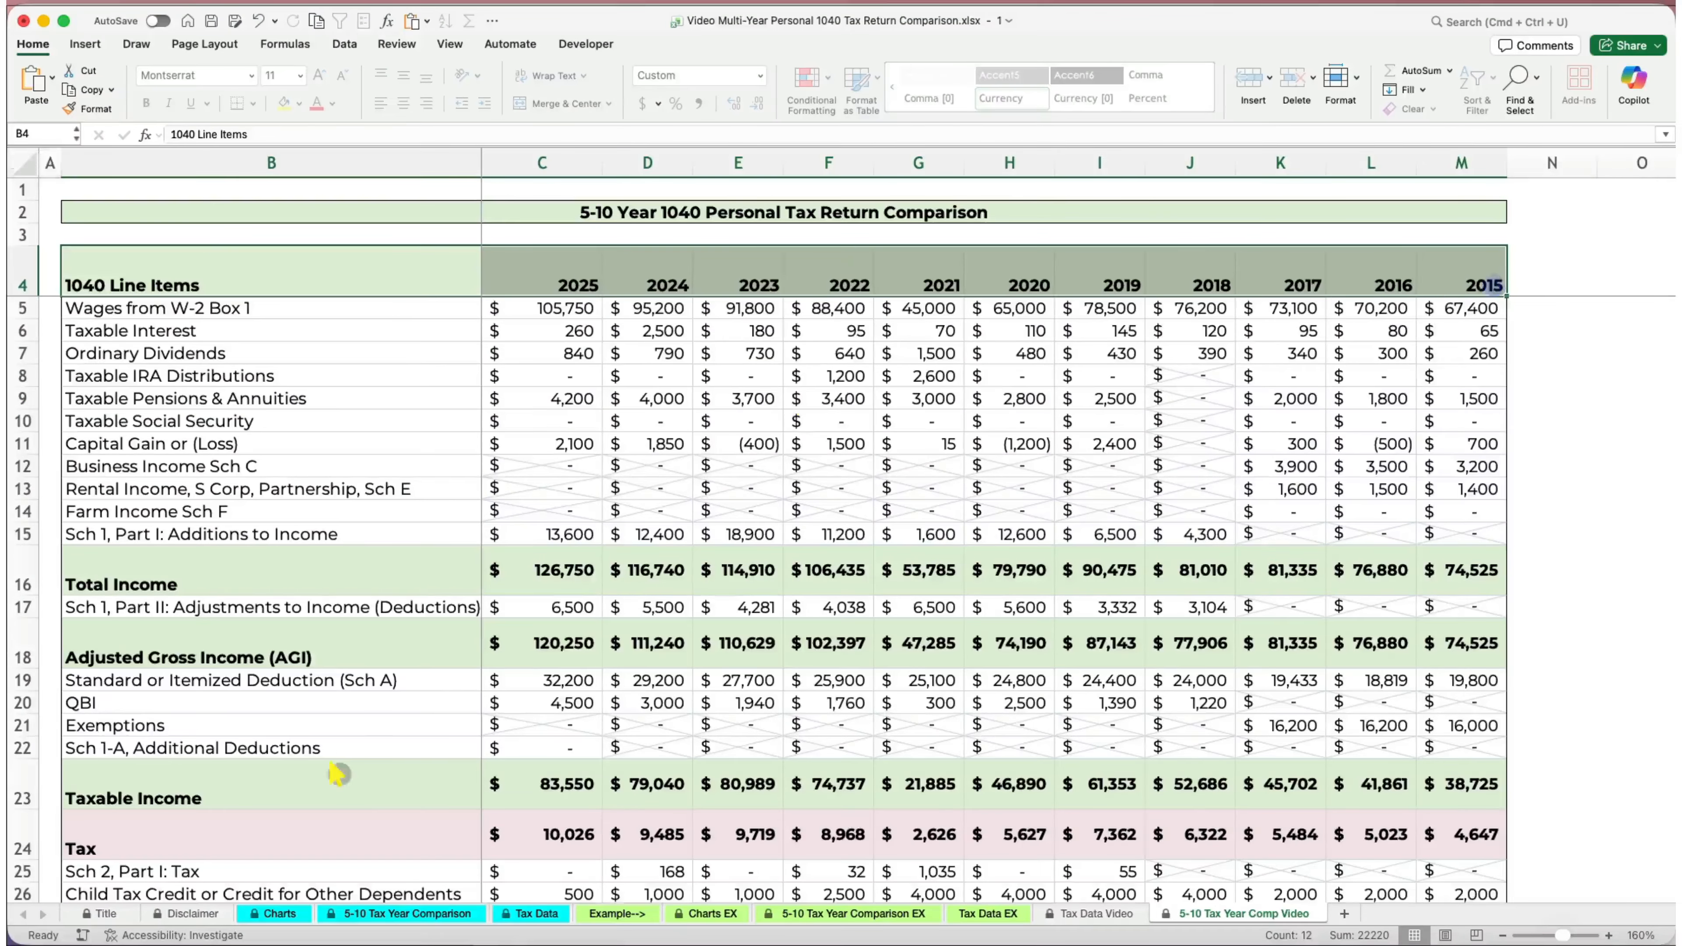
pyautogui.scroll(-10, 318, 789)
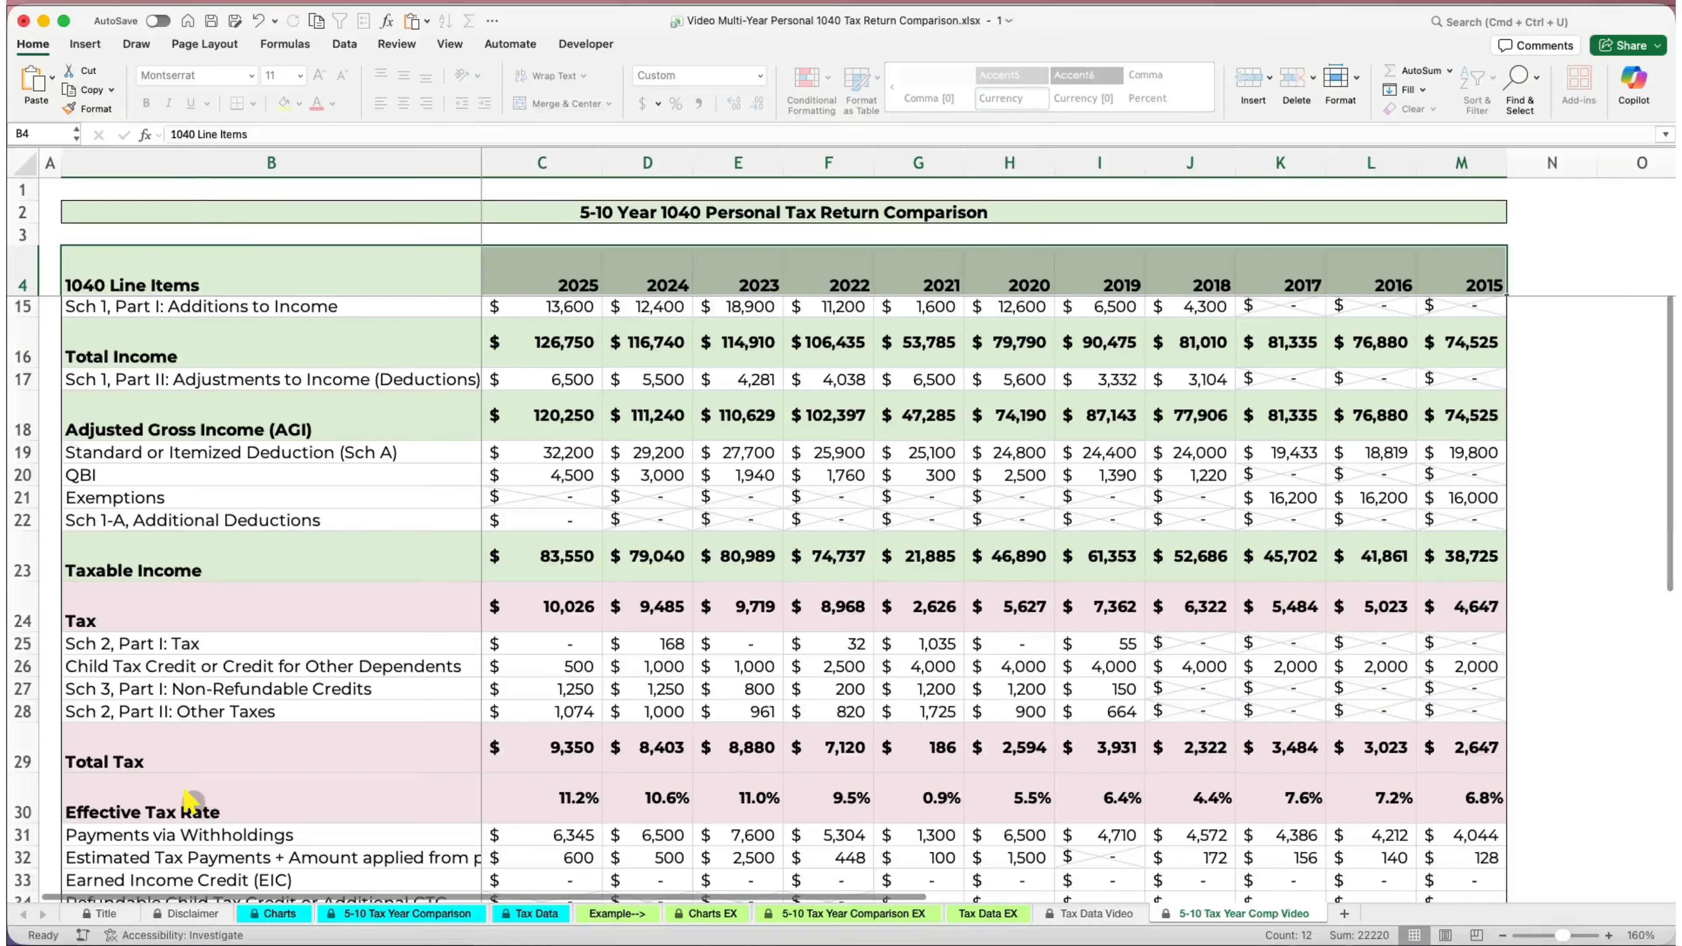
pyautogui.moveTo(189, 801); pyautogui.dragTo(1562, 805)
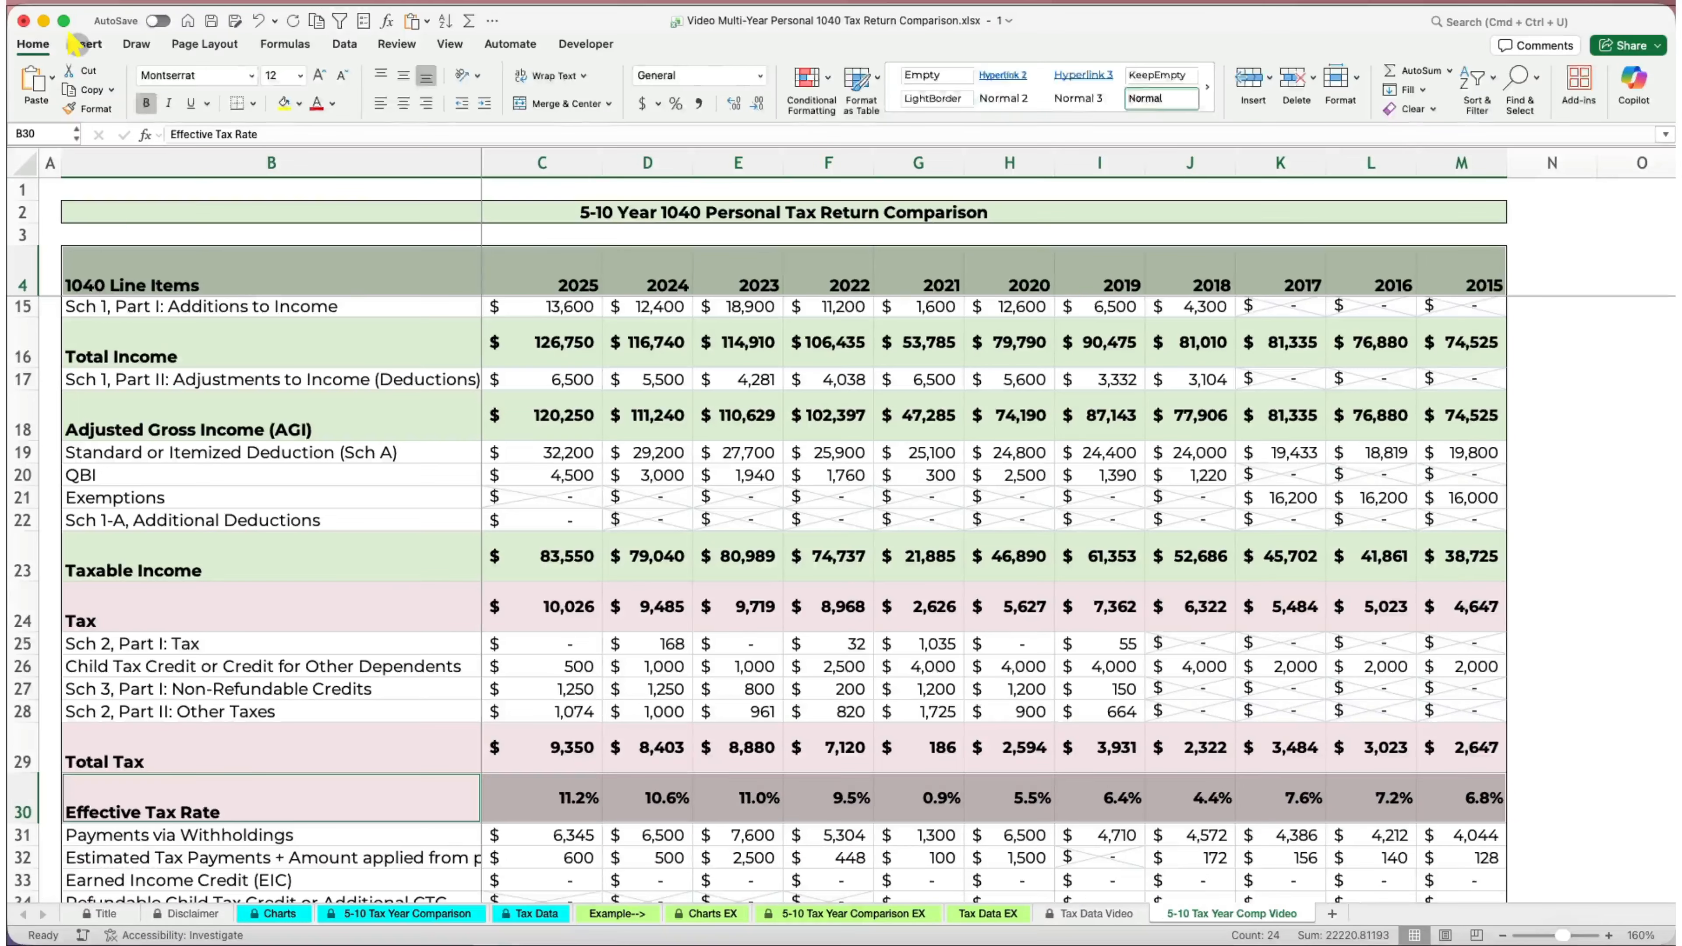
pyautogui.click(85, 43)
pyautogui.click(645, 78)
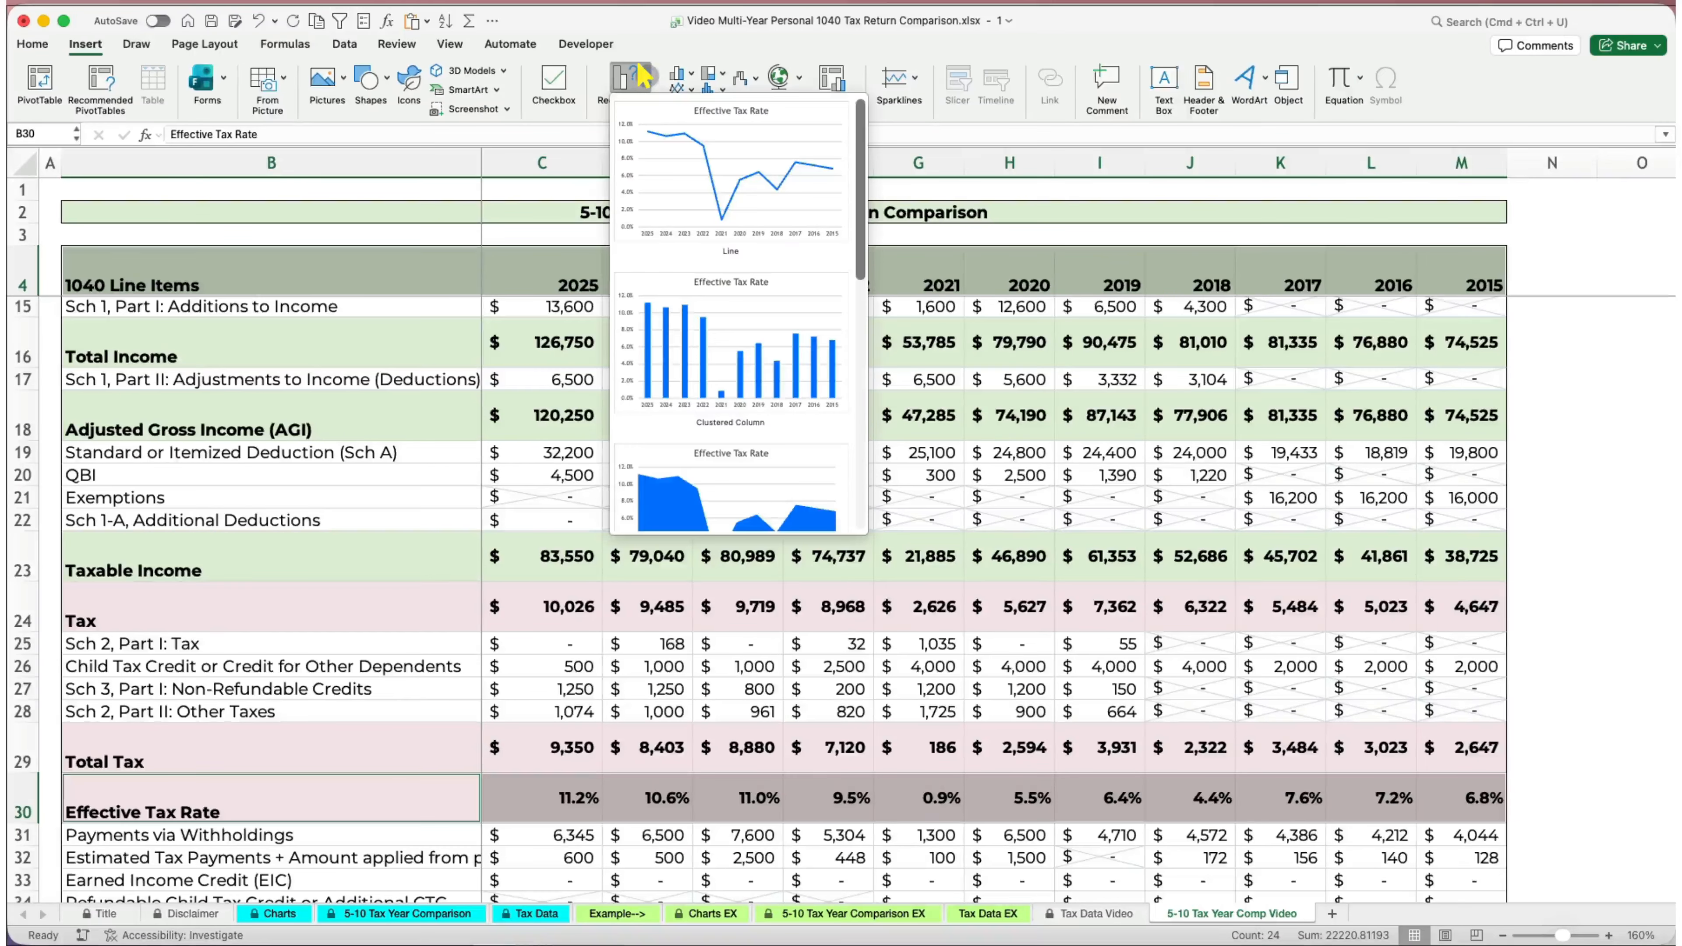
pyautogui.click(748, 196)
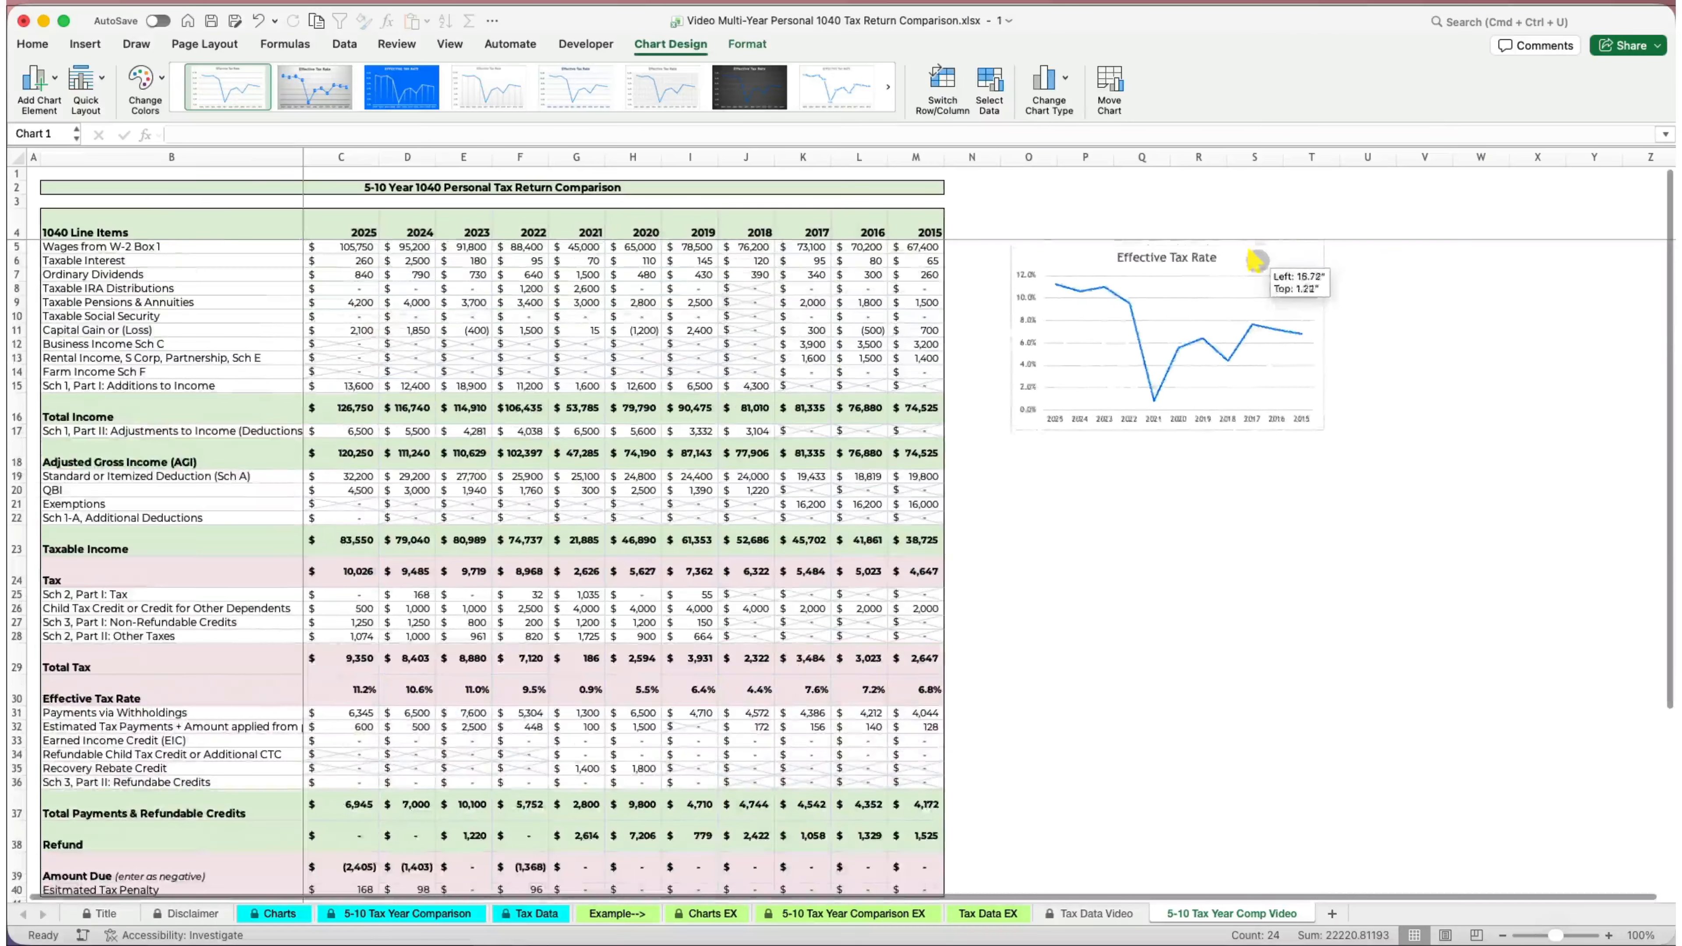
# Place the Effective Tax Rate chart beside the table and size it 4.7" high by 7.5" wide.
pyautogui.moveTo(1256, 256); pyautogui.dragTo(1215, 260)
pyautogui.doubleClick(1219, 265)
pyautogui.click(1515, 235)
pyautogui.click(1440, 267)
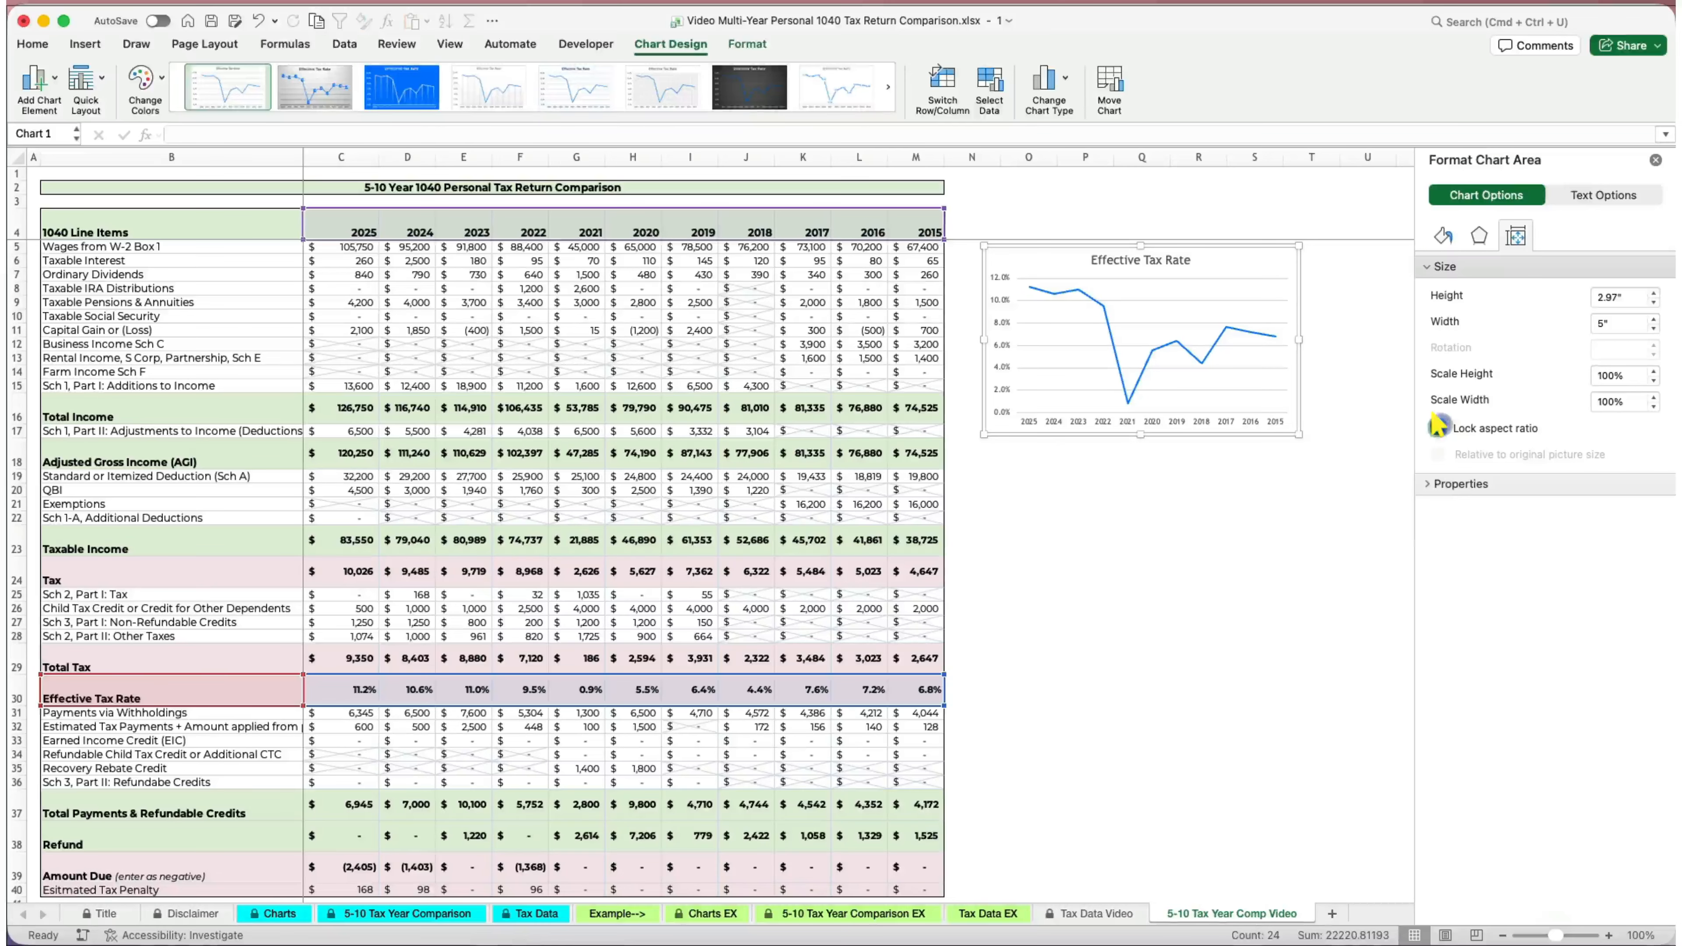
pyautogui.click(1436, 428)
pyautogui.click(1653, 292)
pyautogui.click(1615, 323)
pyautogui.write('7.5')
pyautogui.press('Return')
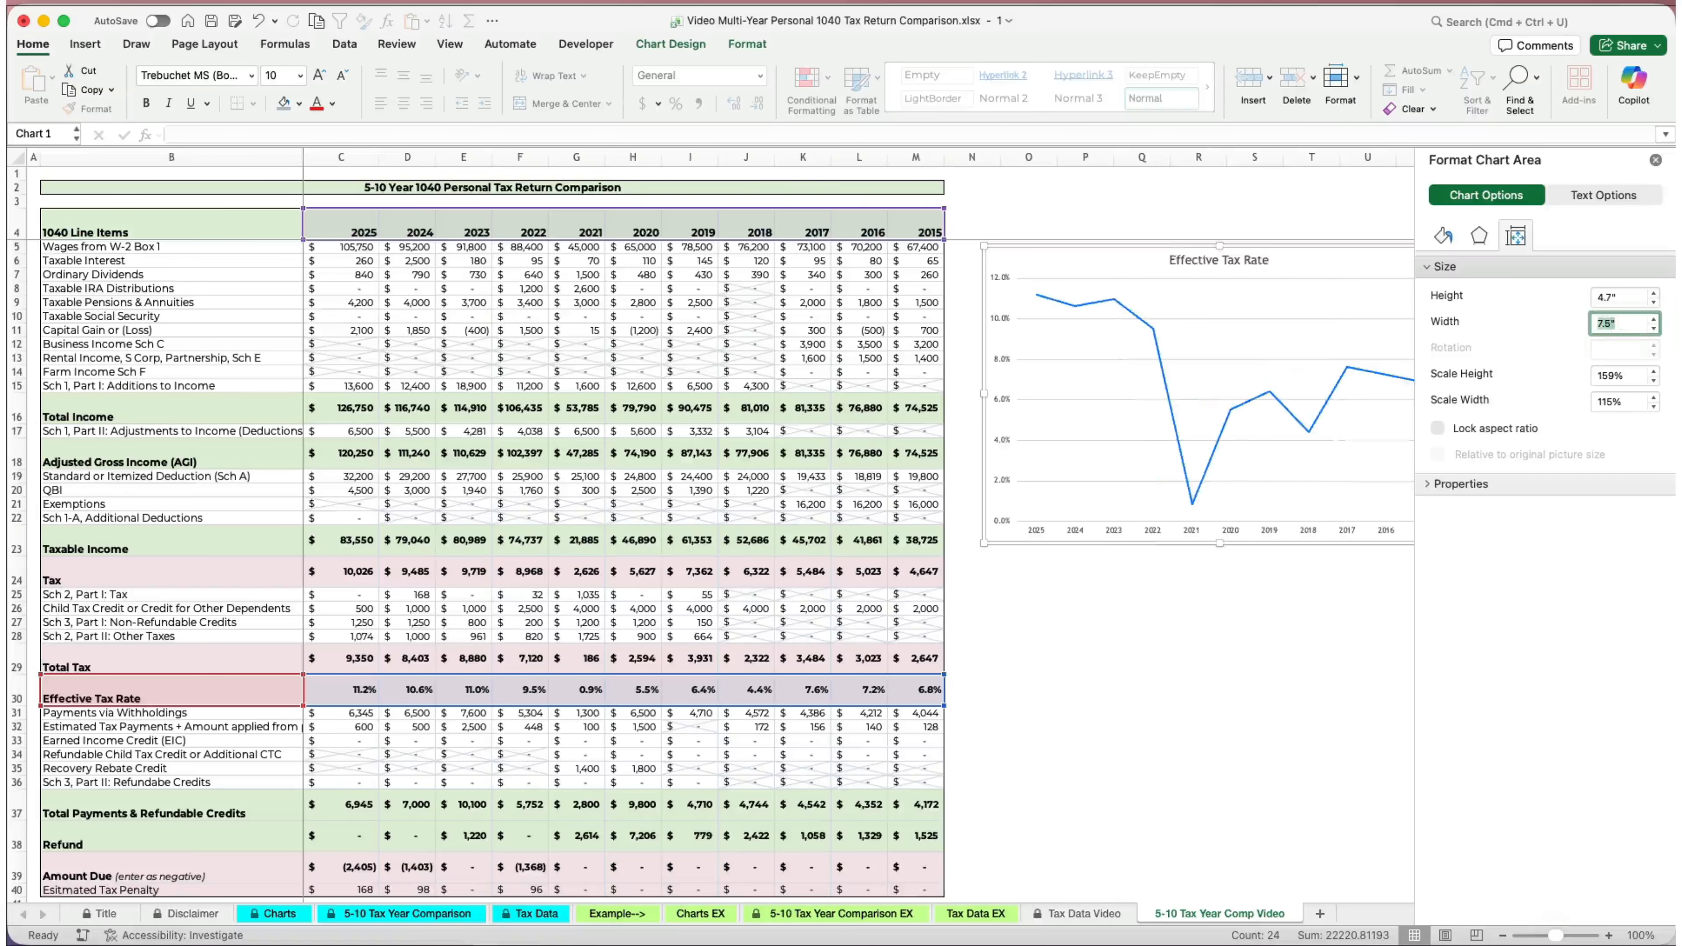
pyautogui.click(1653, 161)
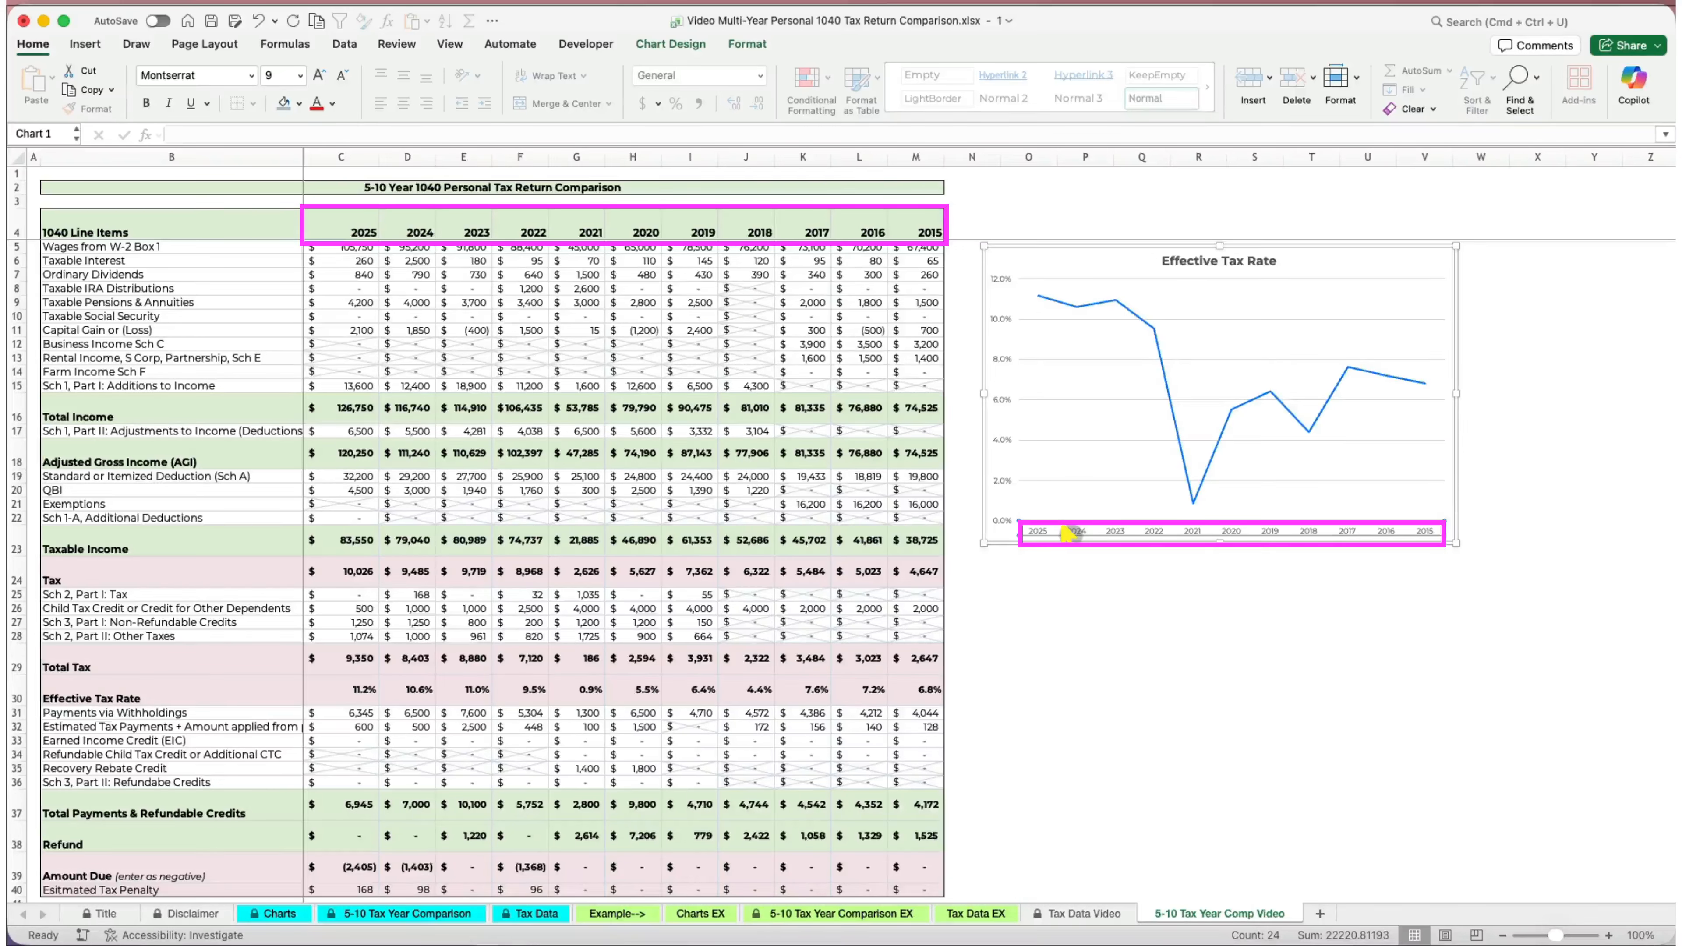
# Put the year categories on the Effective Tax Rate chart's horizontal axis in reverse order.
pyautogui.doubleClick(1248, 269)
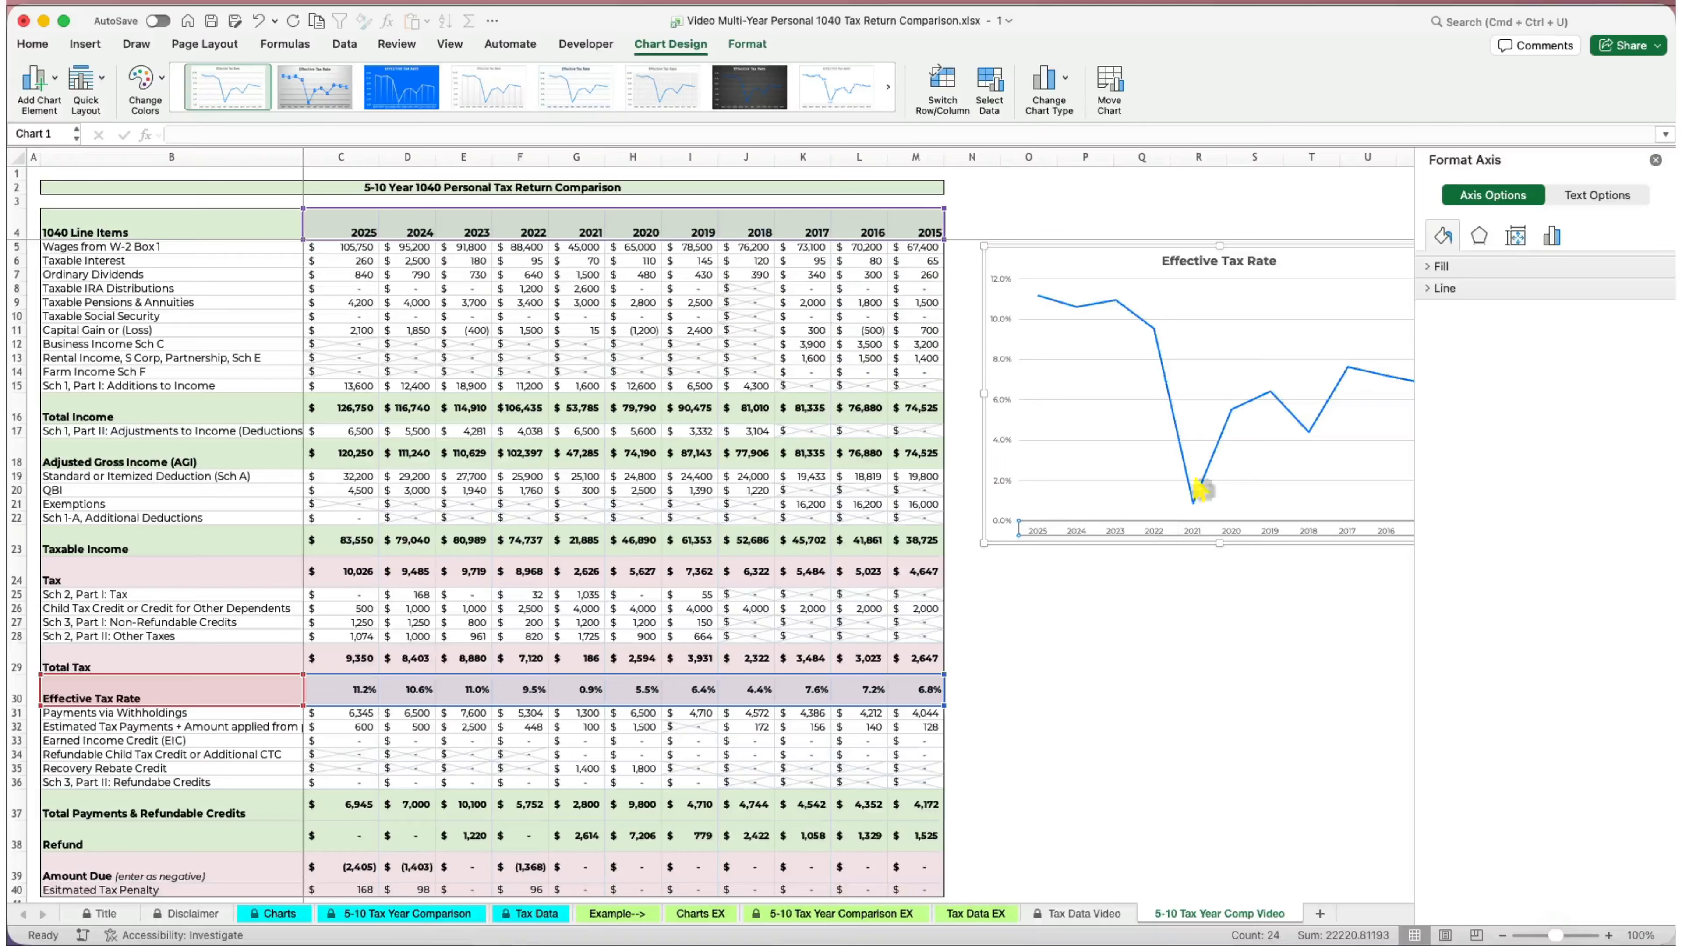
pyautogui.click(1549, 236)
pyautogui.click(1438, 266)
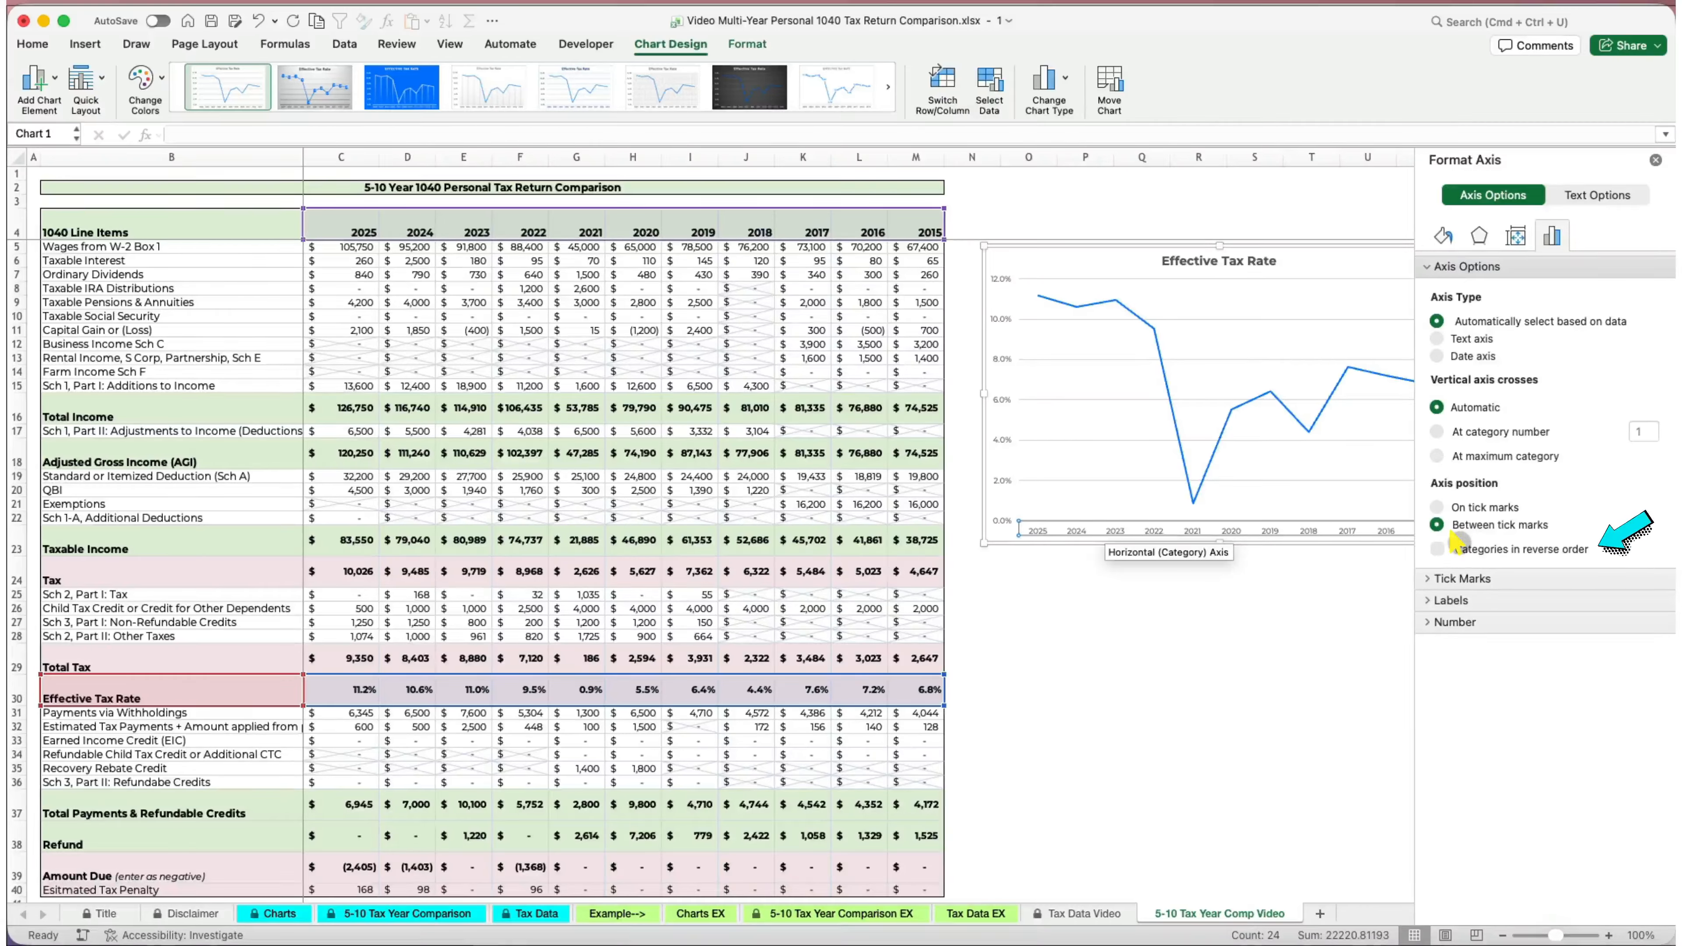
pyautogui.click(1438, 549)
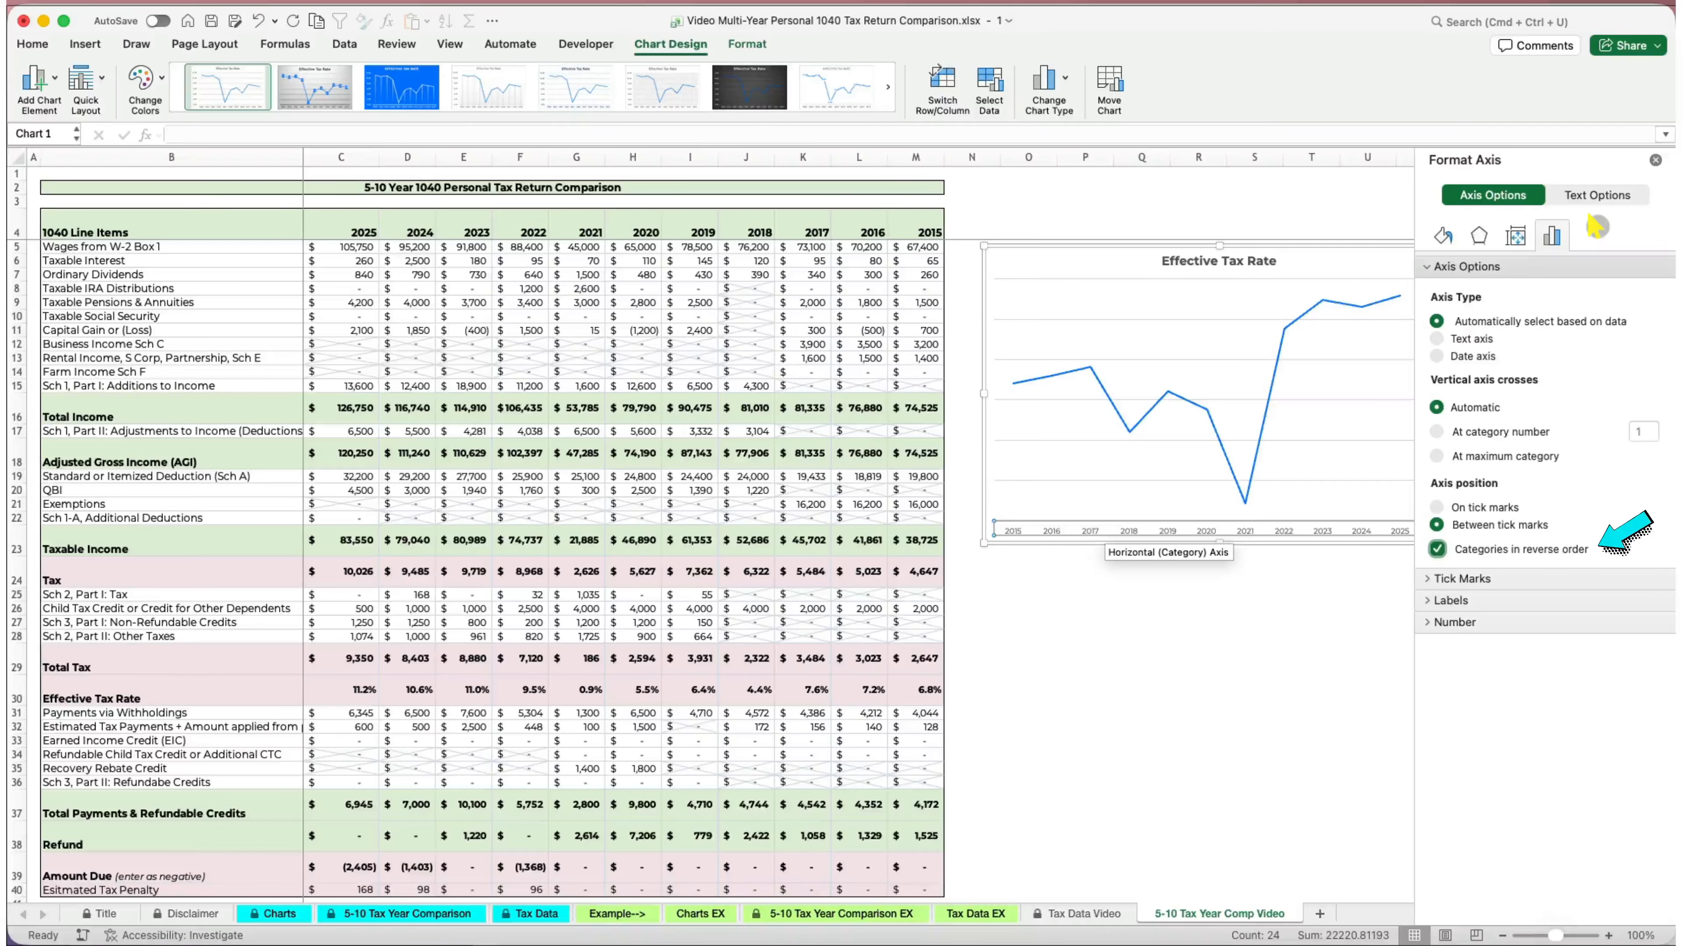
pyautogui.click(1656, 158)
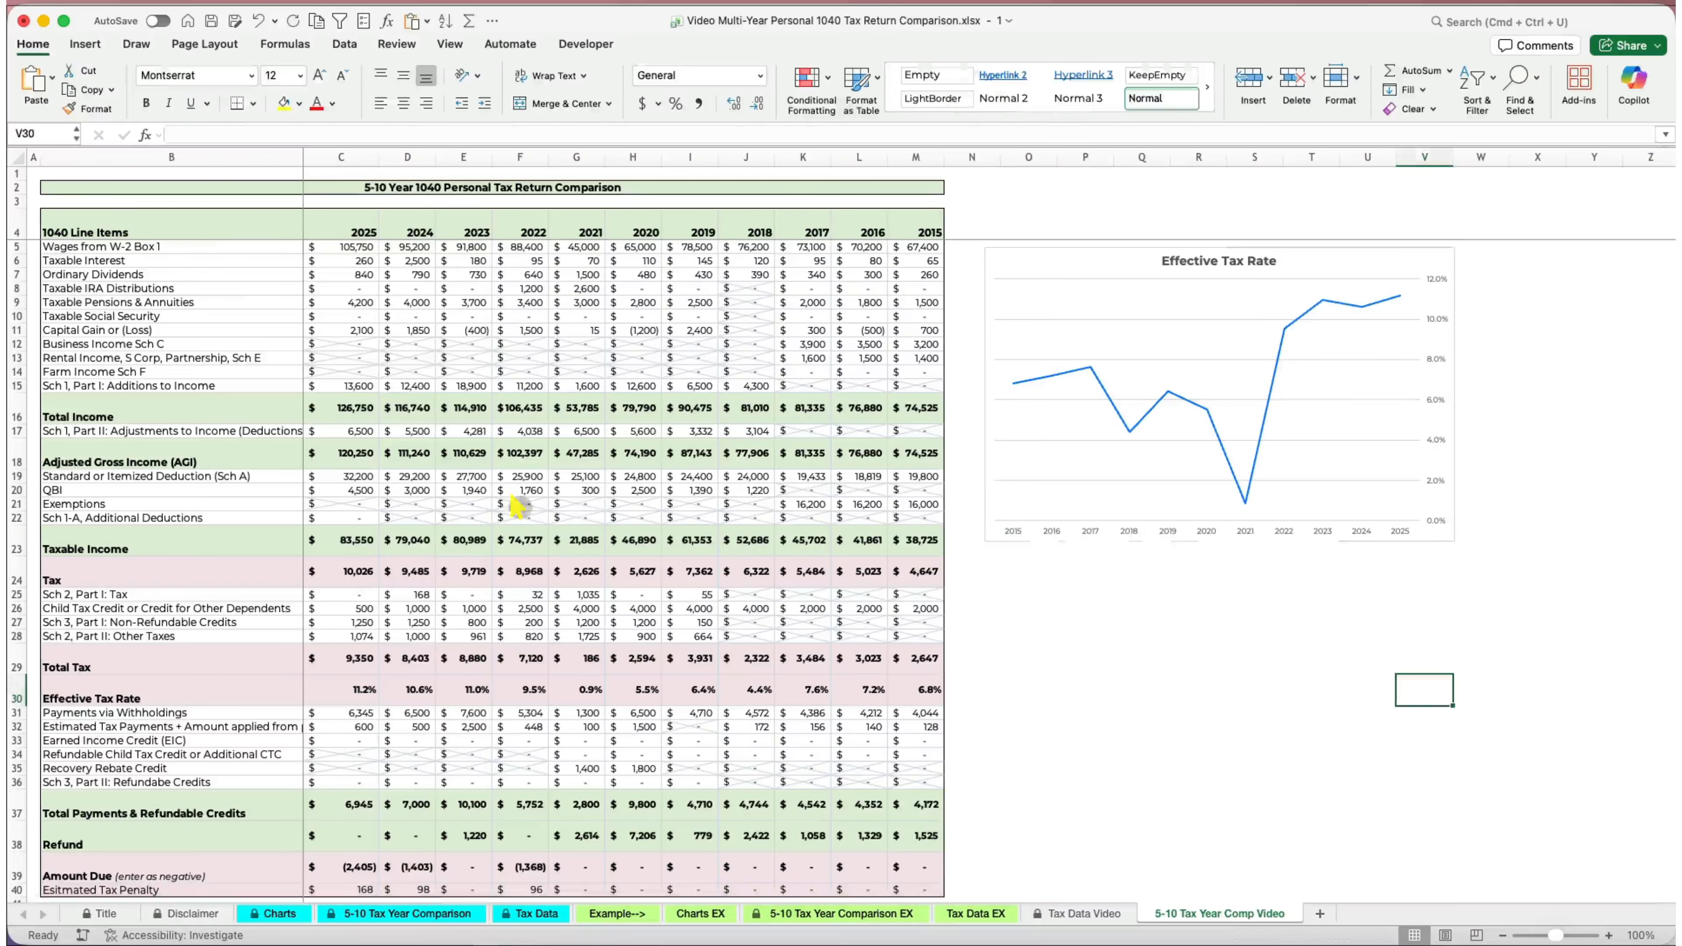
# Insert a clustered column chart of the Refund and Amount Due rows against the year header.
pyautogui.moveTo(166, 229); pyautogui.dragTo(924, 231)
pyautogui.scroll(-3, 465, 556)
pyautogui.moveTo(169, 716); pyautogui.dragTo(923, 743)
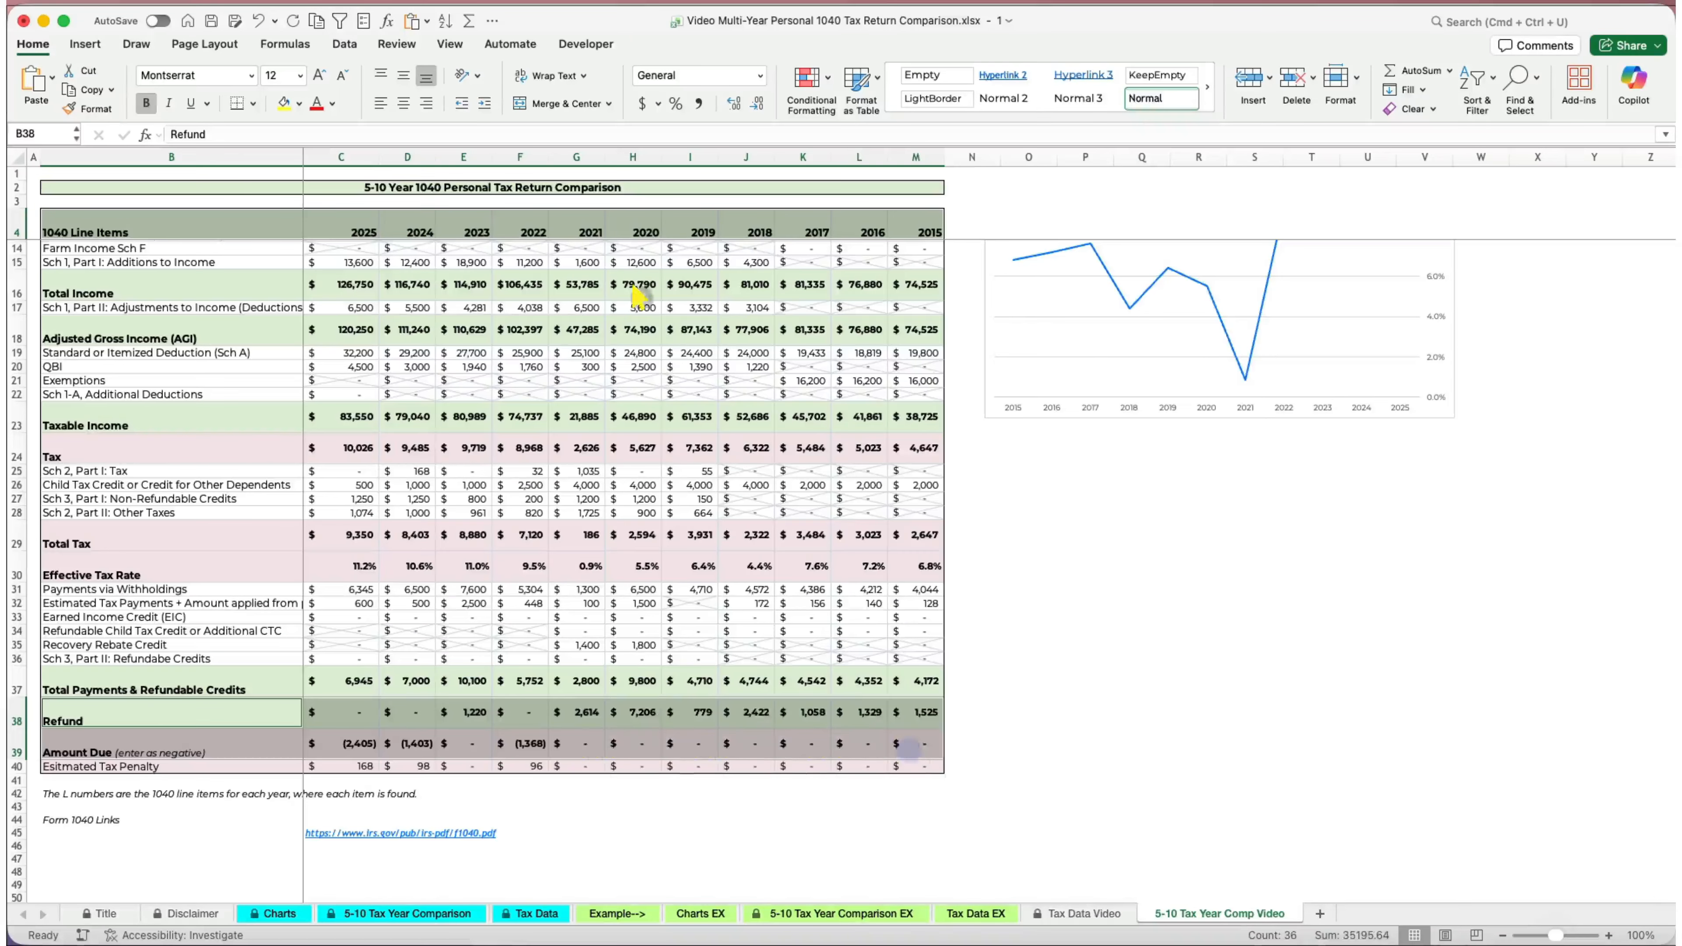
pyautogui.click(85, 44)
pyautogui.click(628, 77)
pyautogui.click(728, 323)
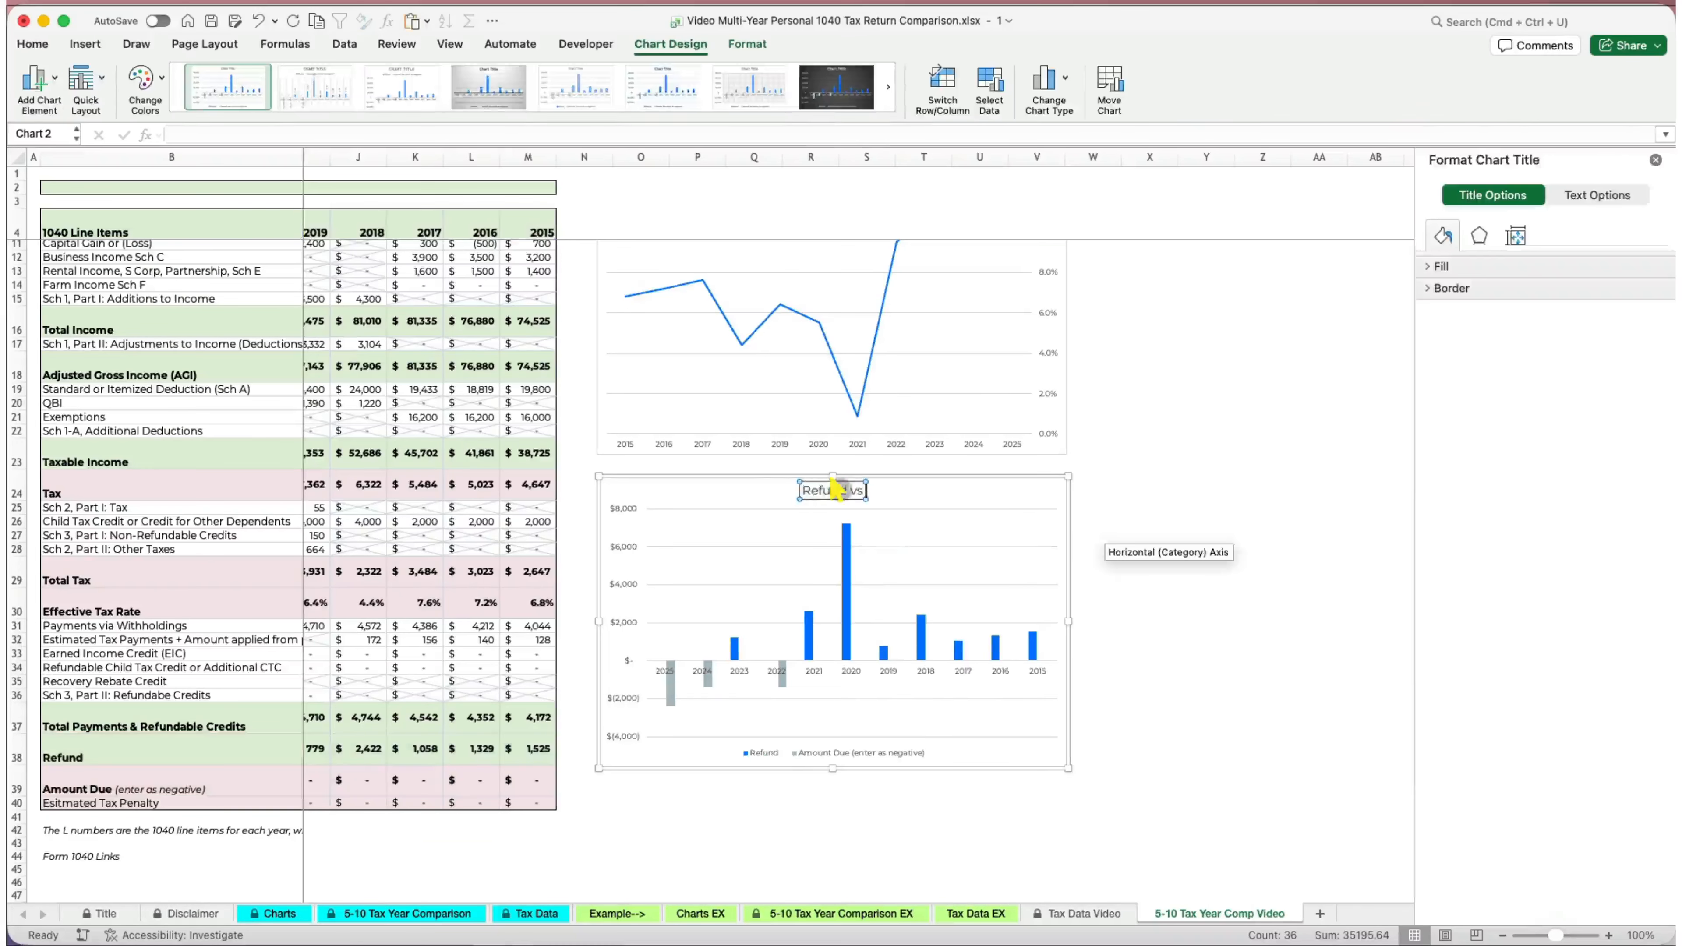
# Complete the column chart's title as "Refund vs Amount Due" and put its horizontal year categories in reverse order.
pyautogui.write('Amount Due')
pyautogui.click(849, 673)
pyautogui.click(1553, 235)
pyautogui.click(1430, 266)
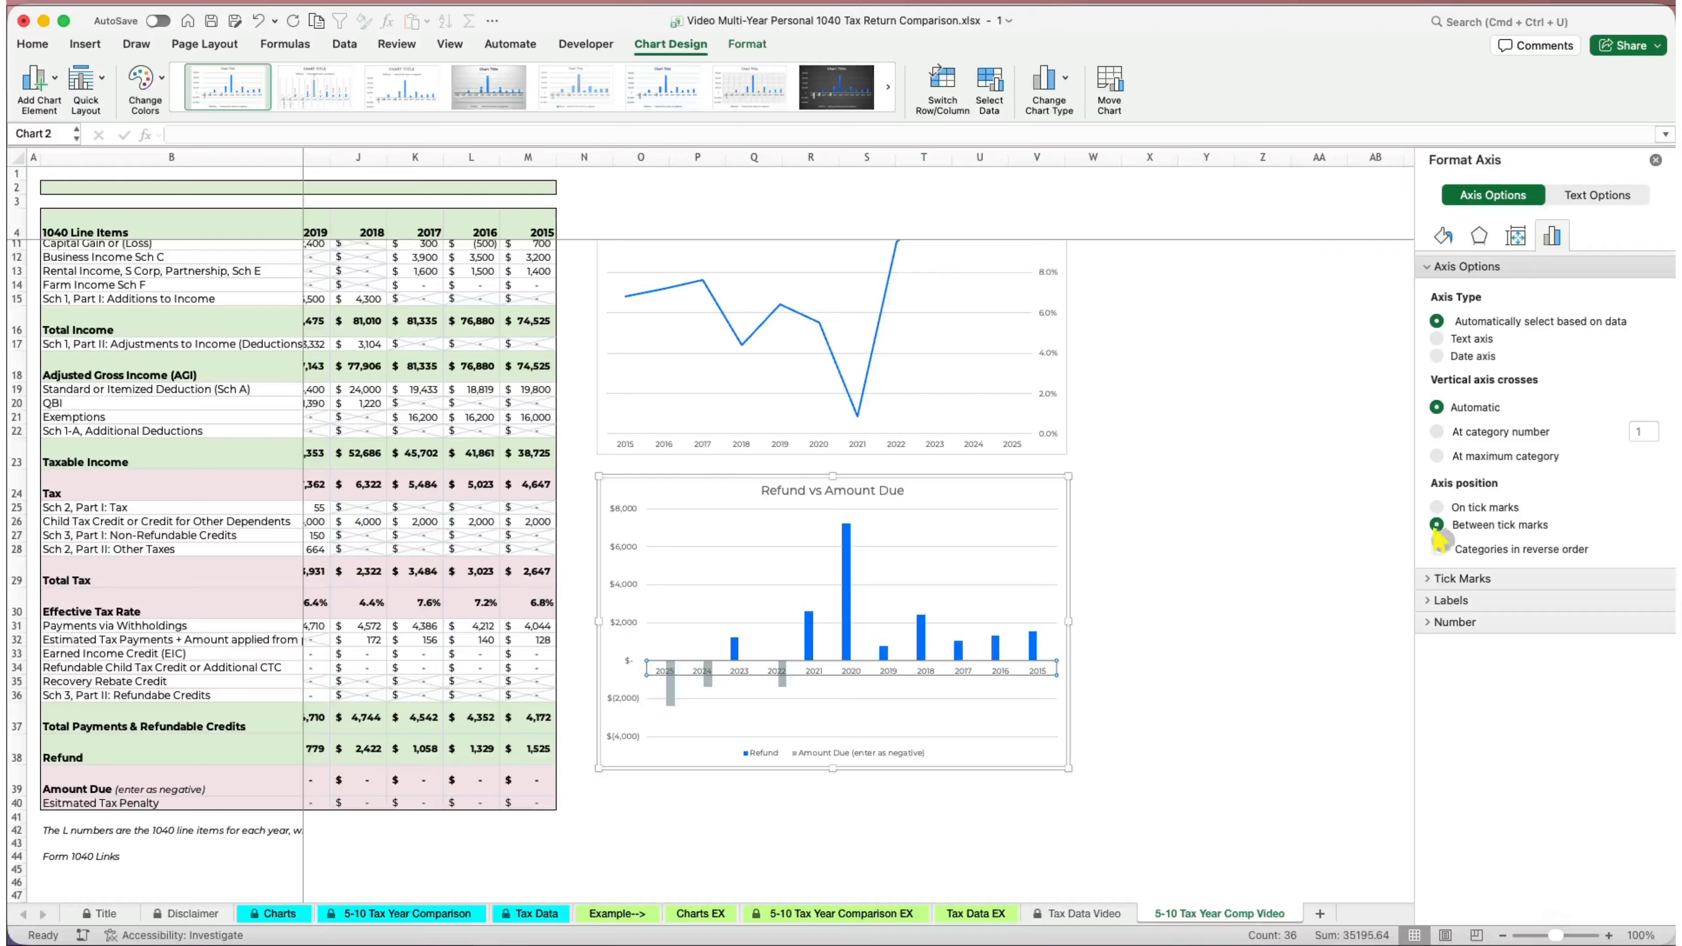
pyautogui.click(1437, 548)
pyautogui.click(1327, 560)
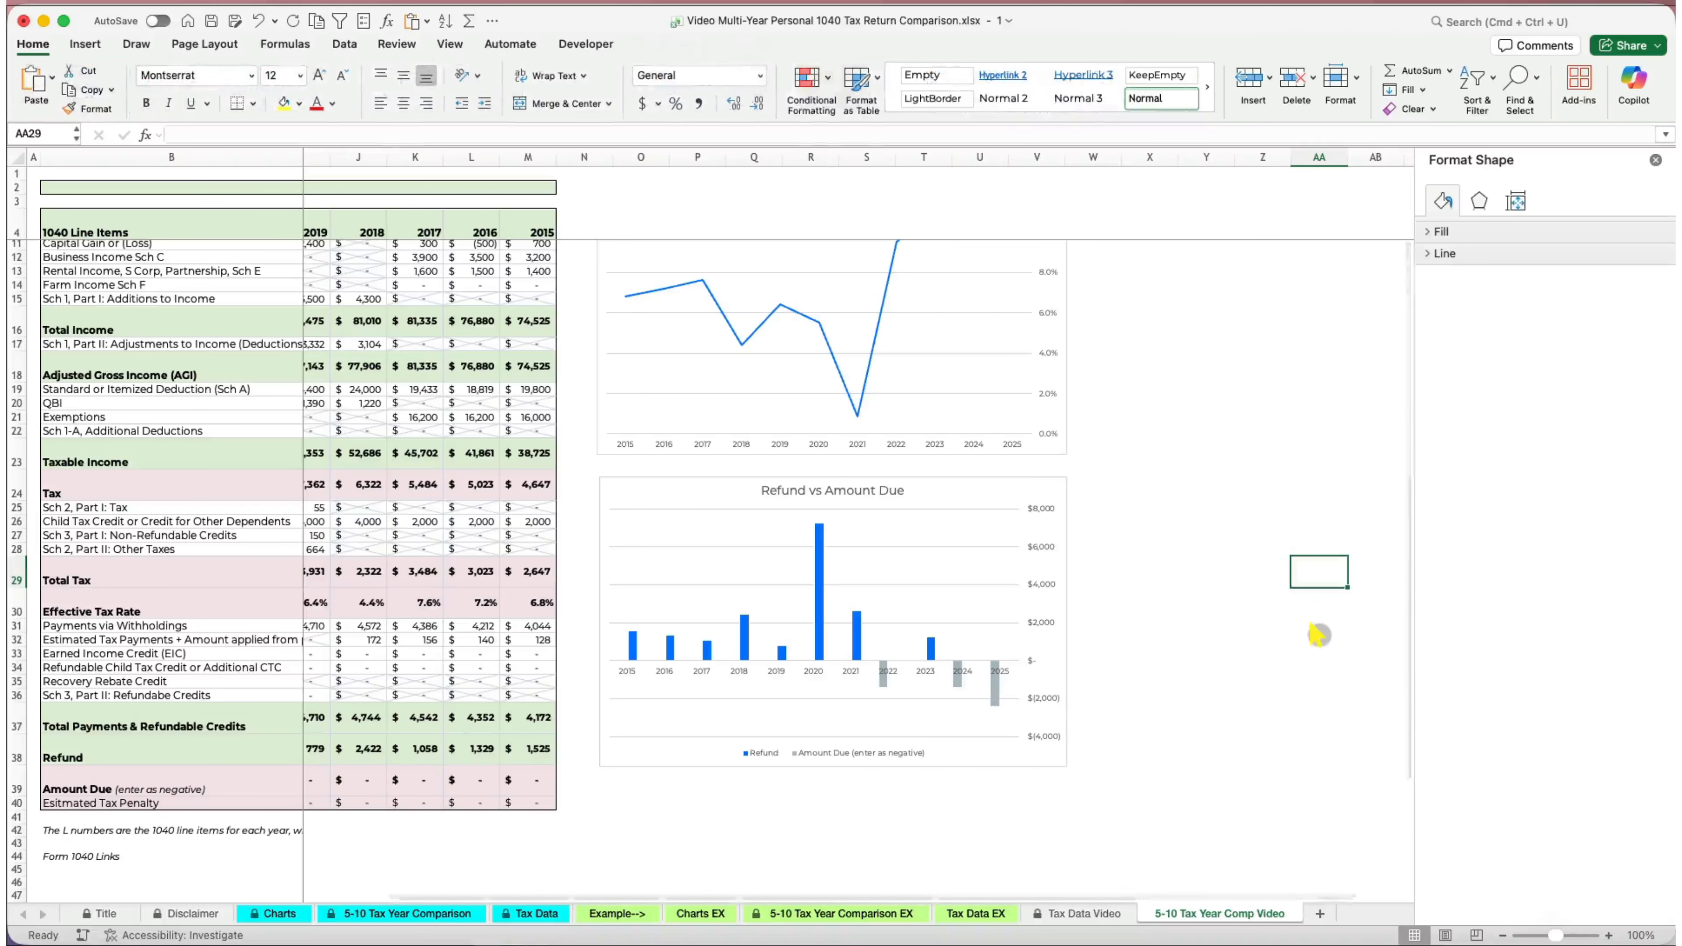
# Move the Effective Tax Rate chart from the 5-10 Tax Year Comp Video sheet onto a new sheet named Chart Video.
pyautogui.scroll(3, 1320, 626)
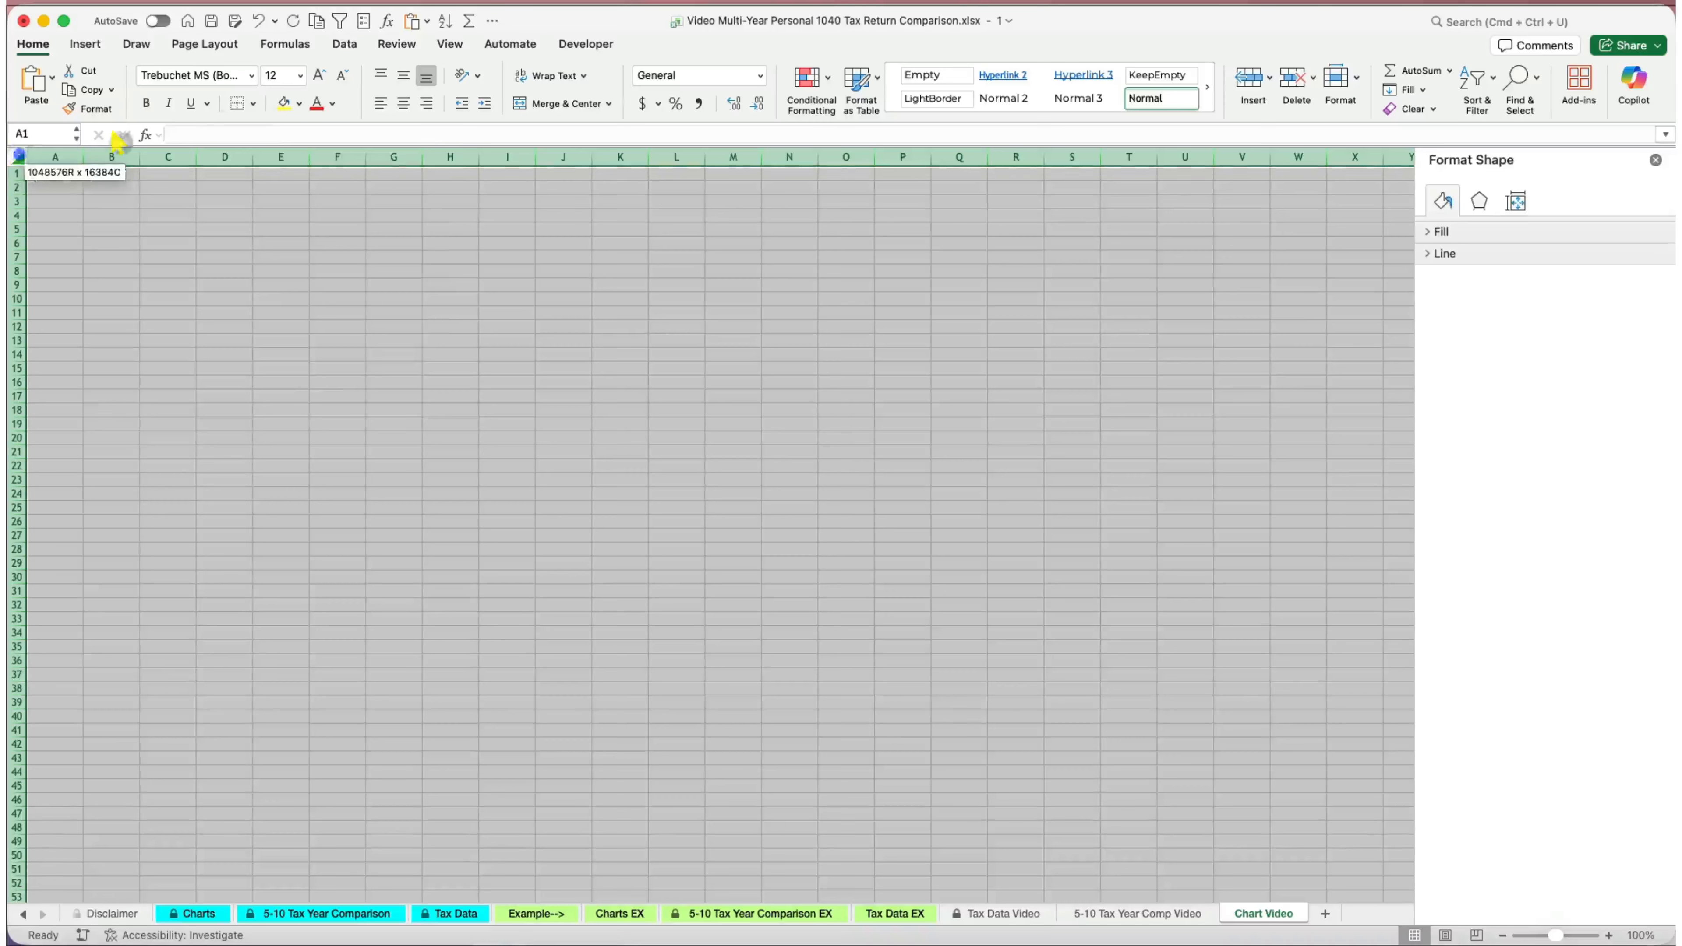
pyautogui.click(349, 255)
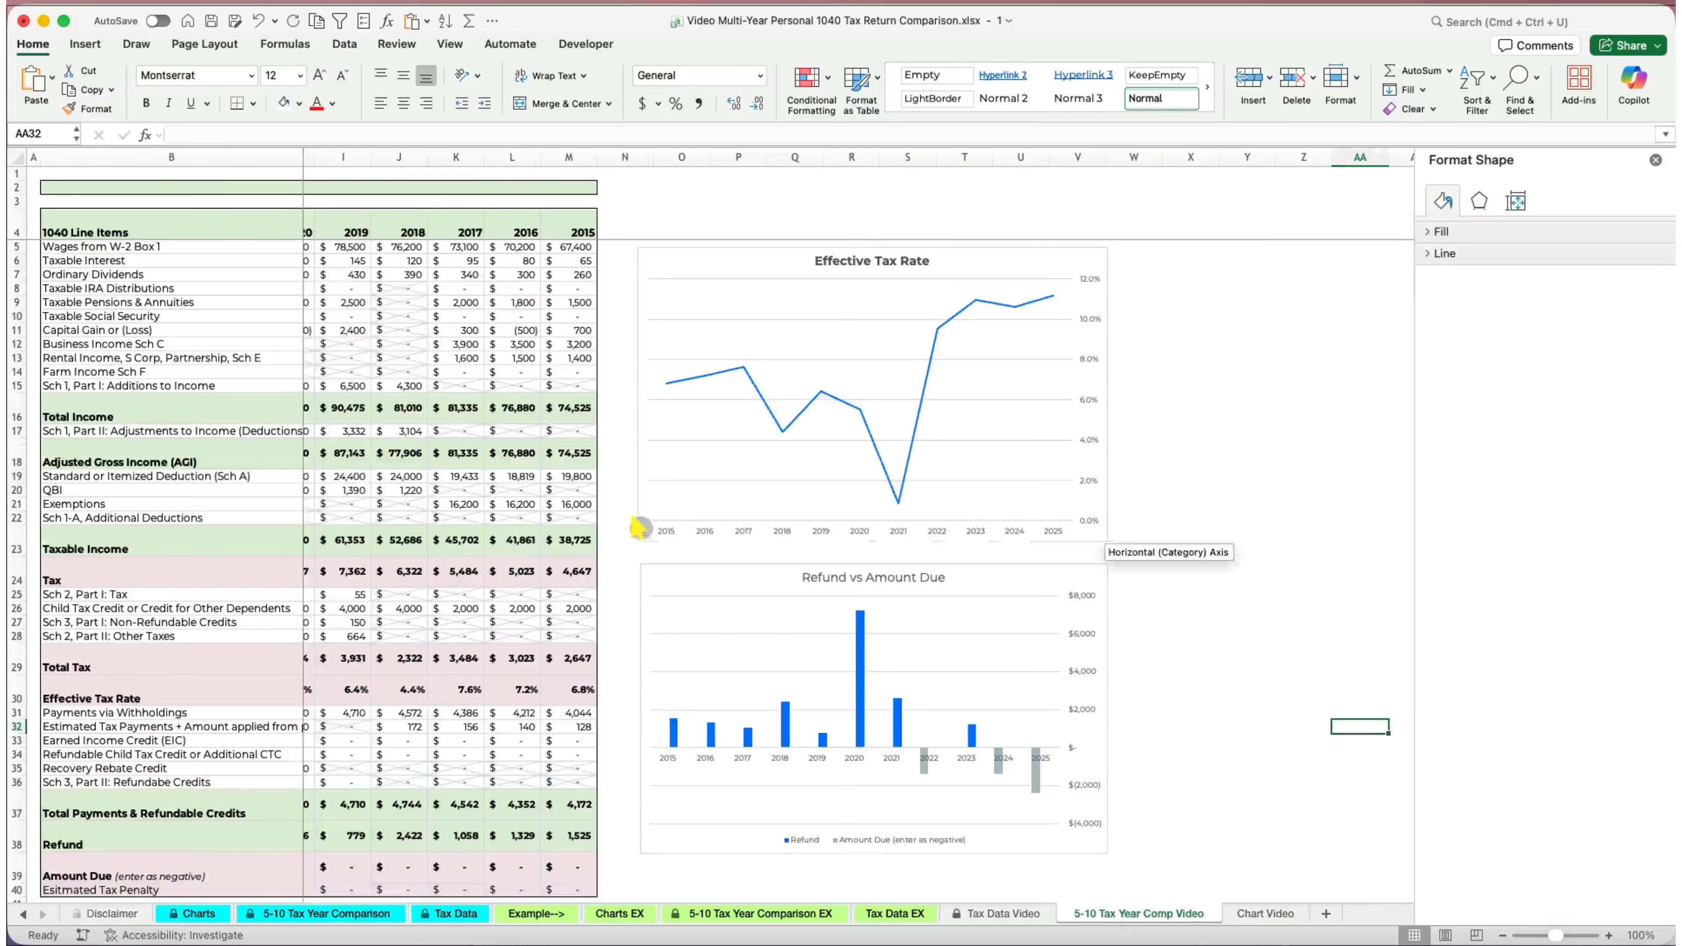
pyautogui.click(636, 530)
pyautogui.press('super+x')
pyautogui.press('super+v')
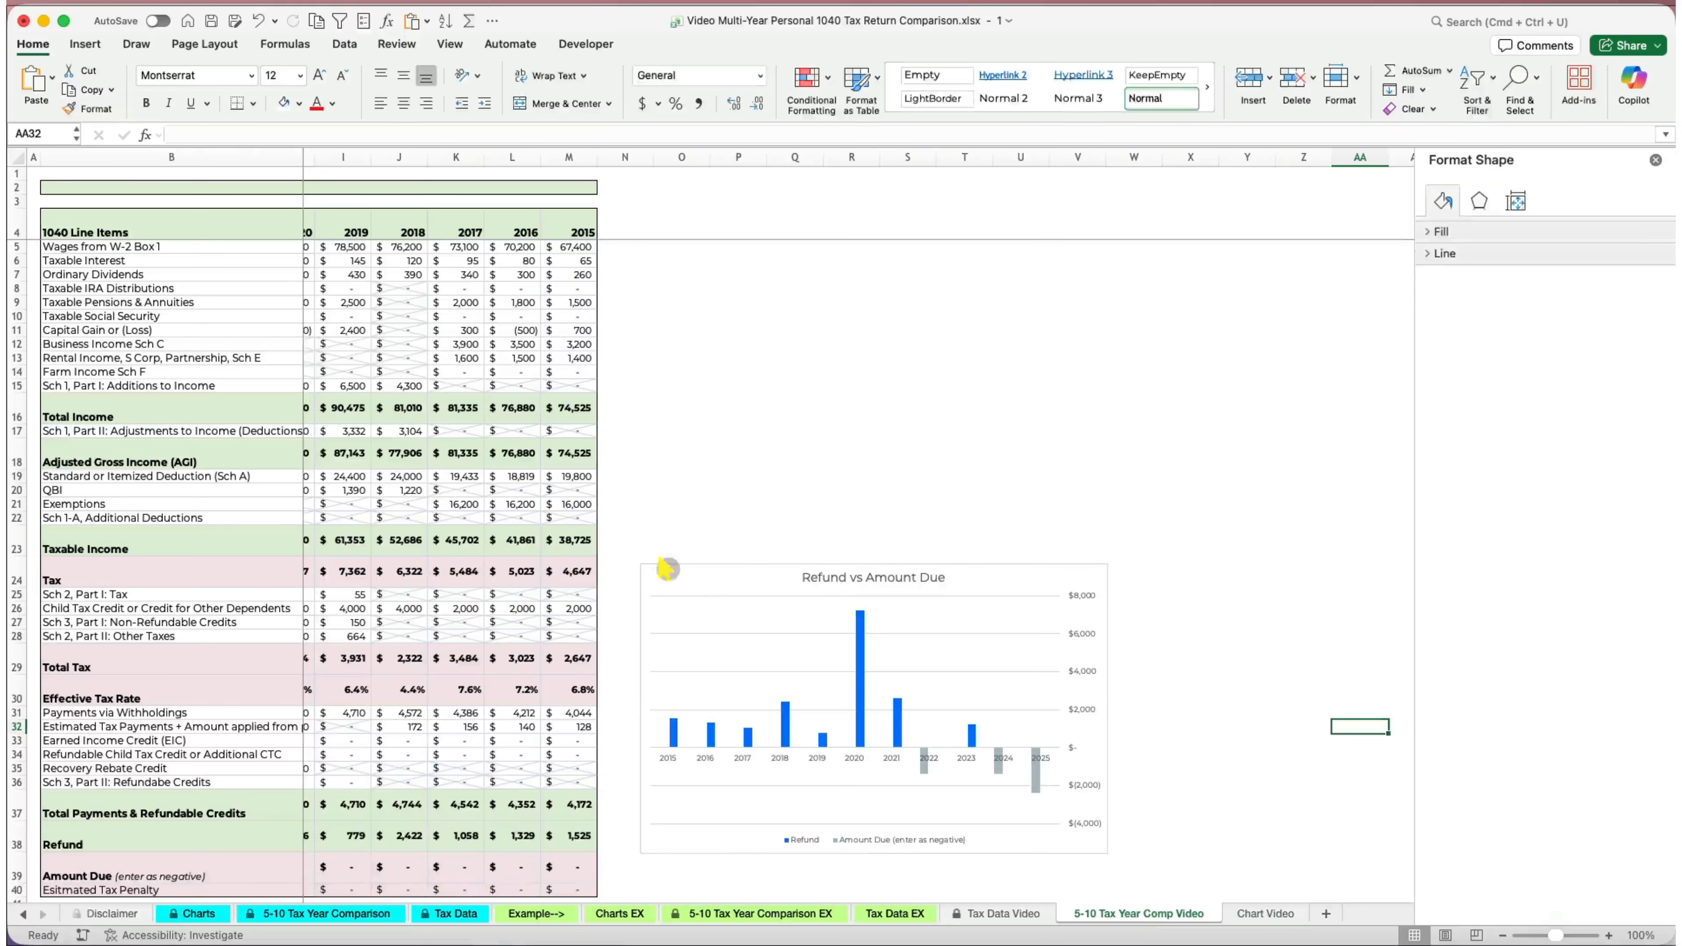
# Move the Refund vs Amount Due chart onto the Chart Video sheet and align it beside the Effective Tax Rate chart.
pyautogui.click(708, 574)
pyautogui.press('super+x')
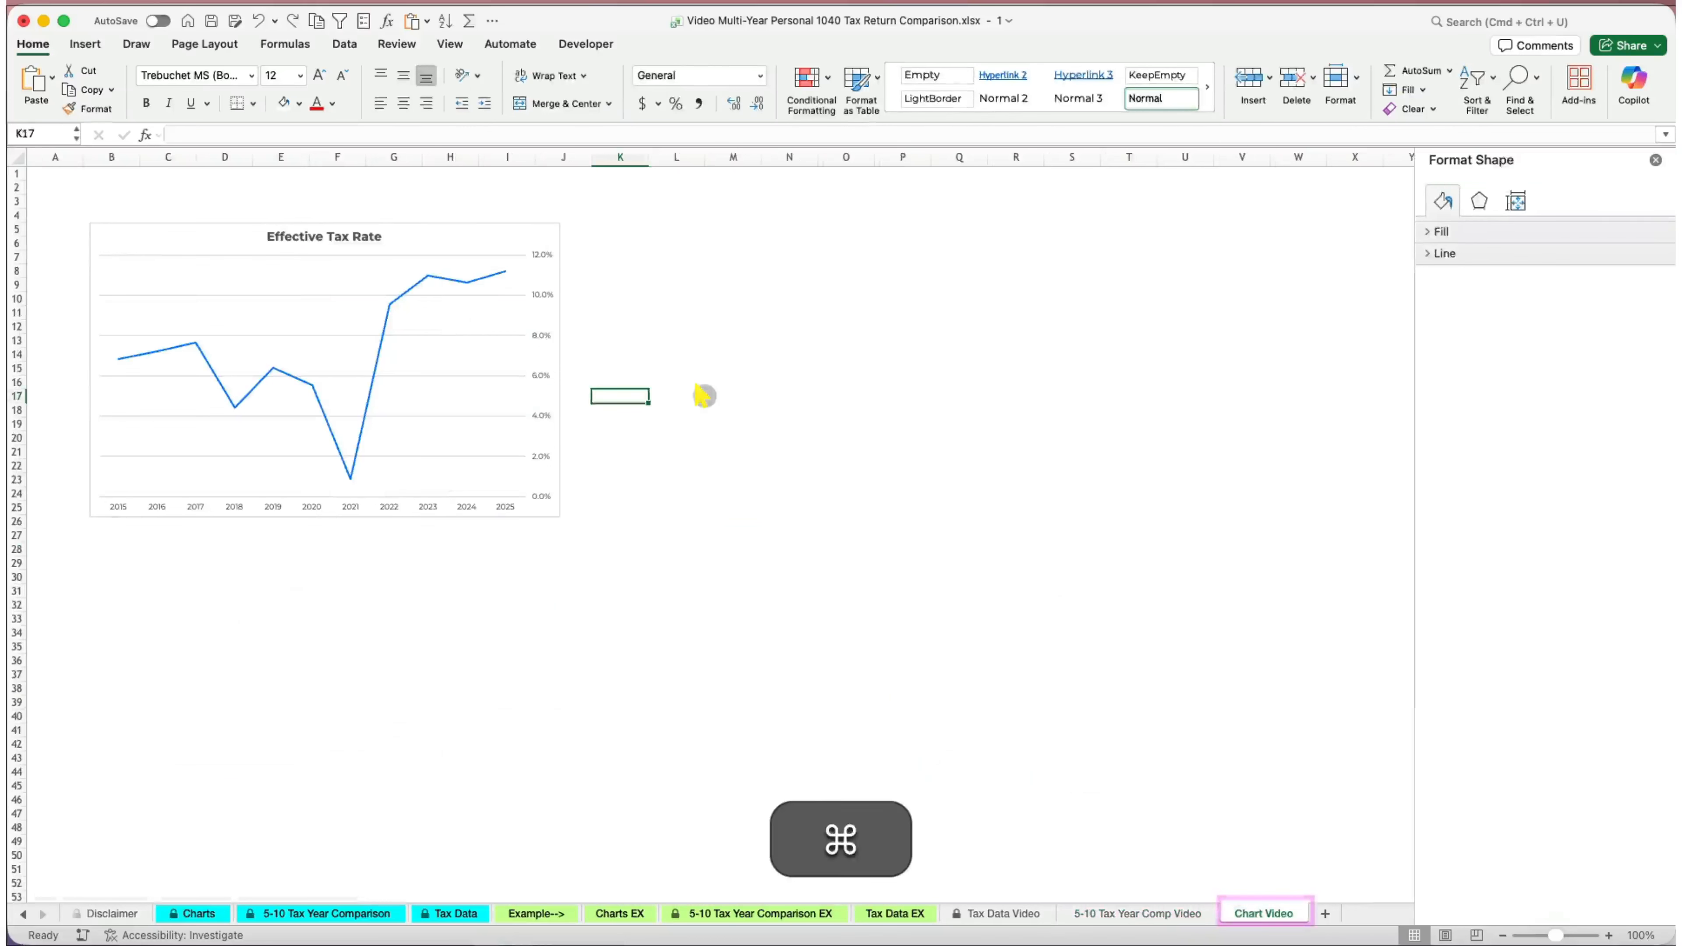
pyautogui.press('super+v')
pyautogui.moveTo(706, 391); pyautogui.dragTo(734, 229)
# Fill the background of the entire Chart Video sheet with light grey.
pyautogui.click(485, 727)
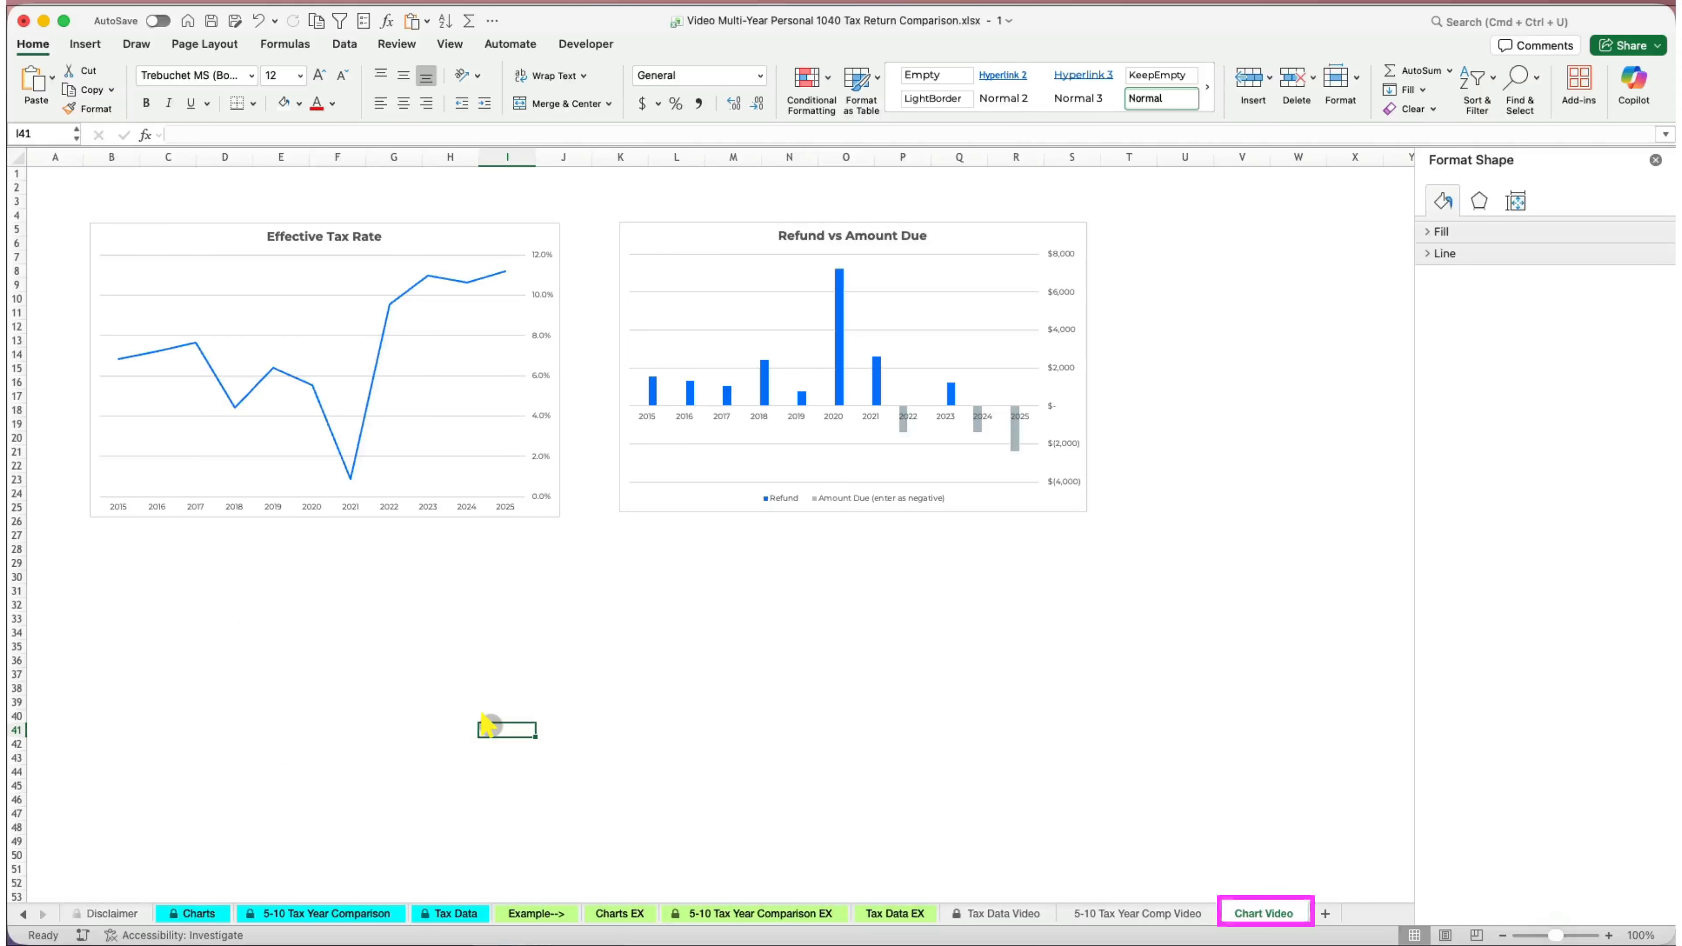
pyautogui.click(10, 147)
pyautogui.click(312, 676)
# Apply the same bottom outer shadow to the Effective Tax Rate and Refund vs Amount Due charts.
pyautogui.click(145, 271)
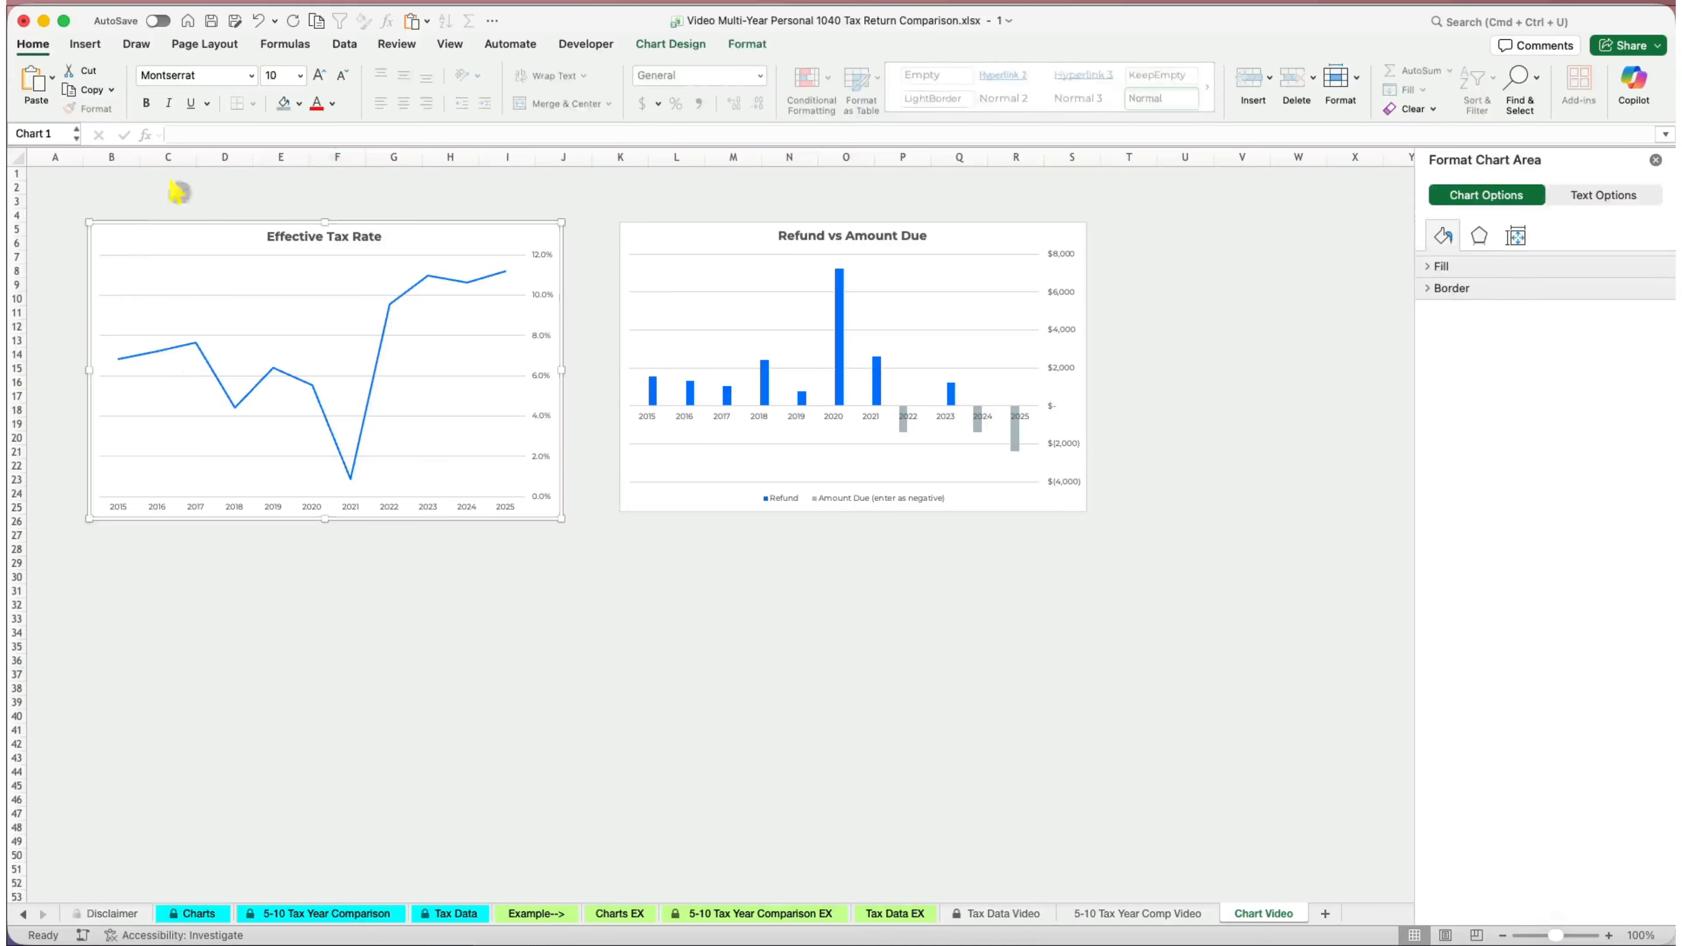
pyautogui.click(833, 103)
pyautogui.moveTo(840, 159)
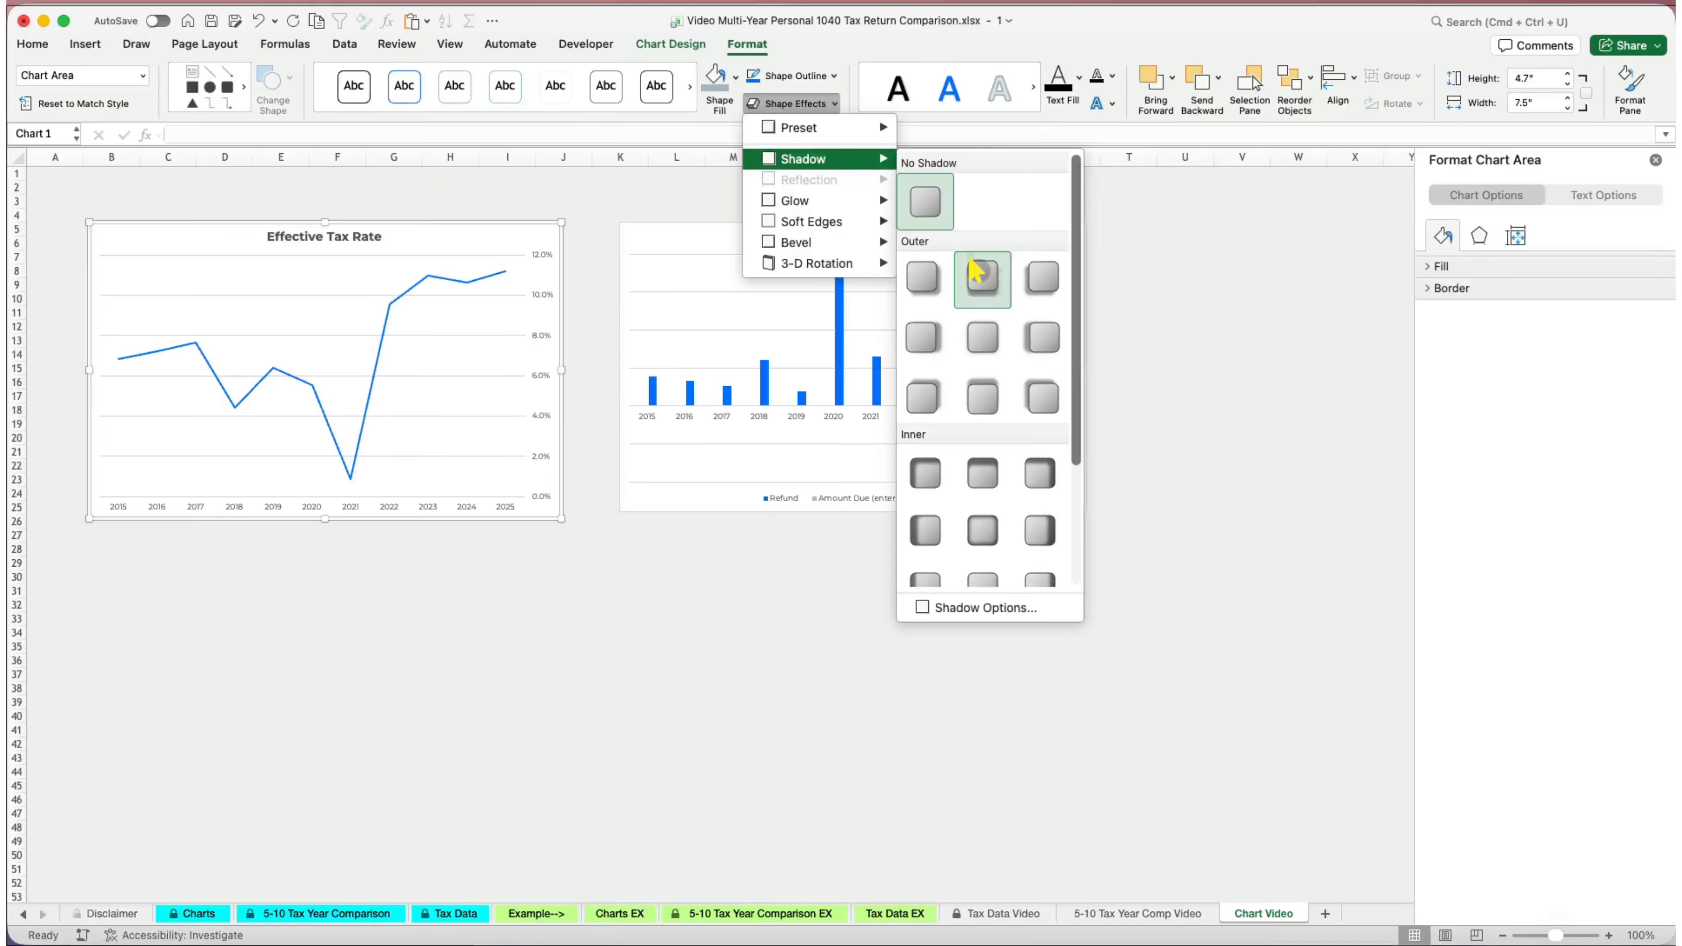
pyautogui.click(976, 272)
pyautogui.click(795, 103)
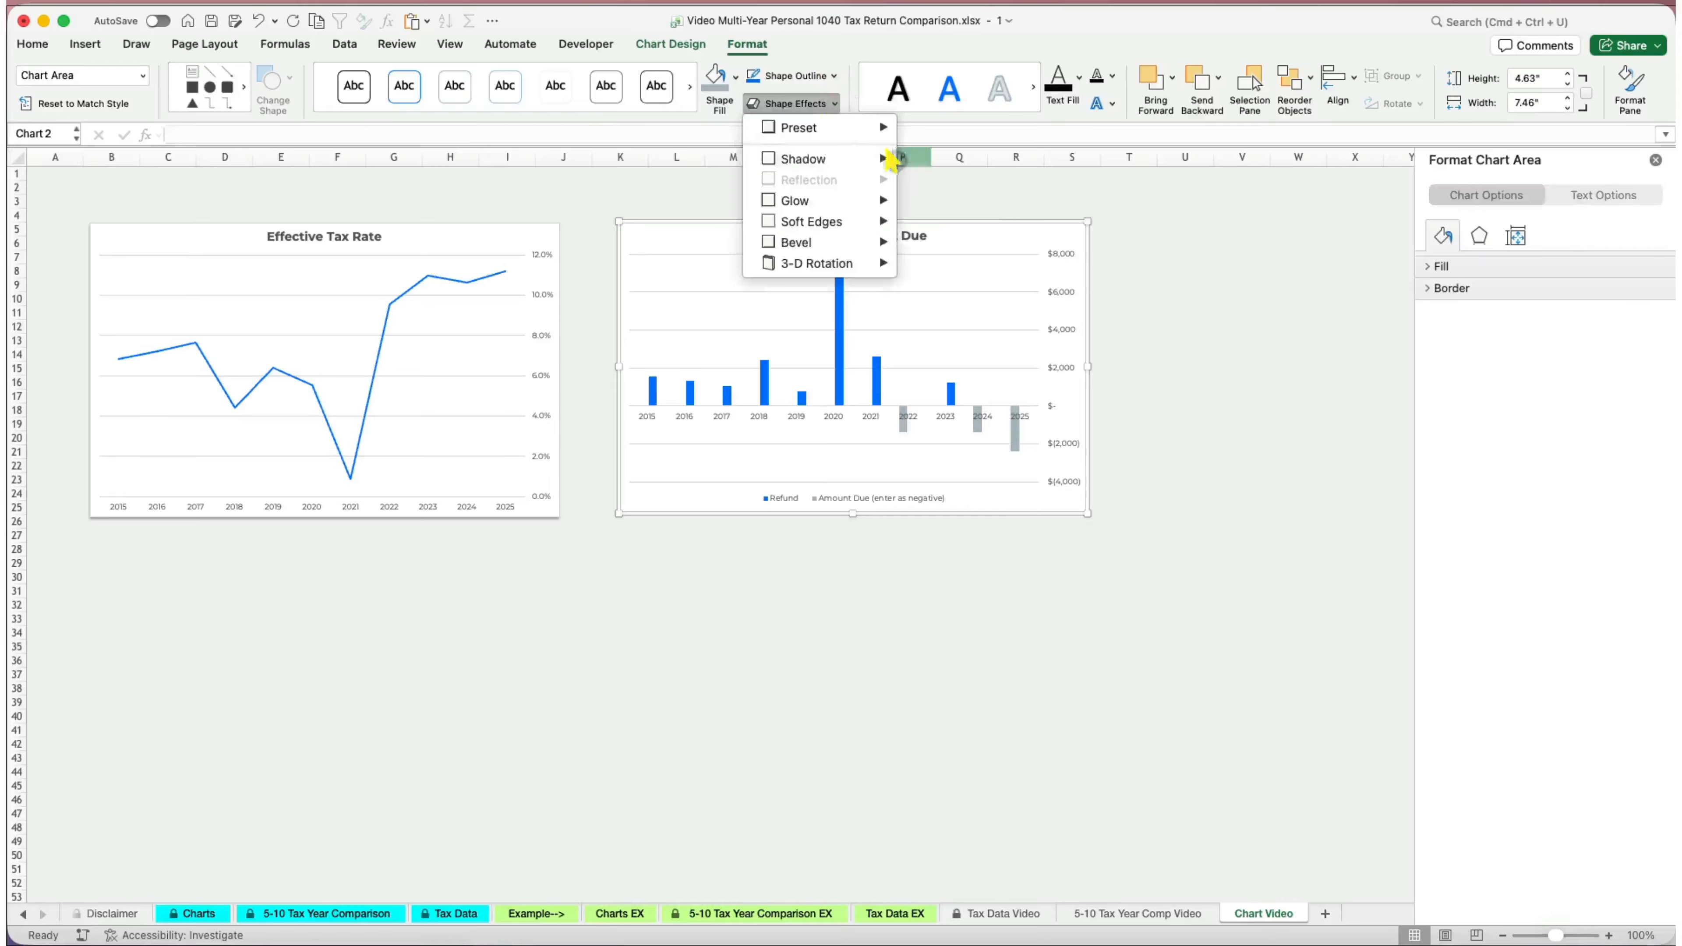
pyautogui.moveTo(839, 159)
pyautogui.click(982, 274)
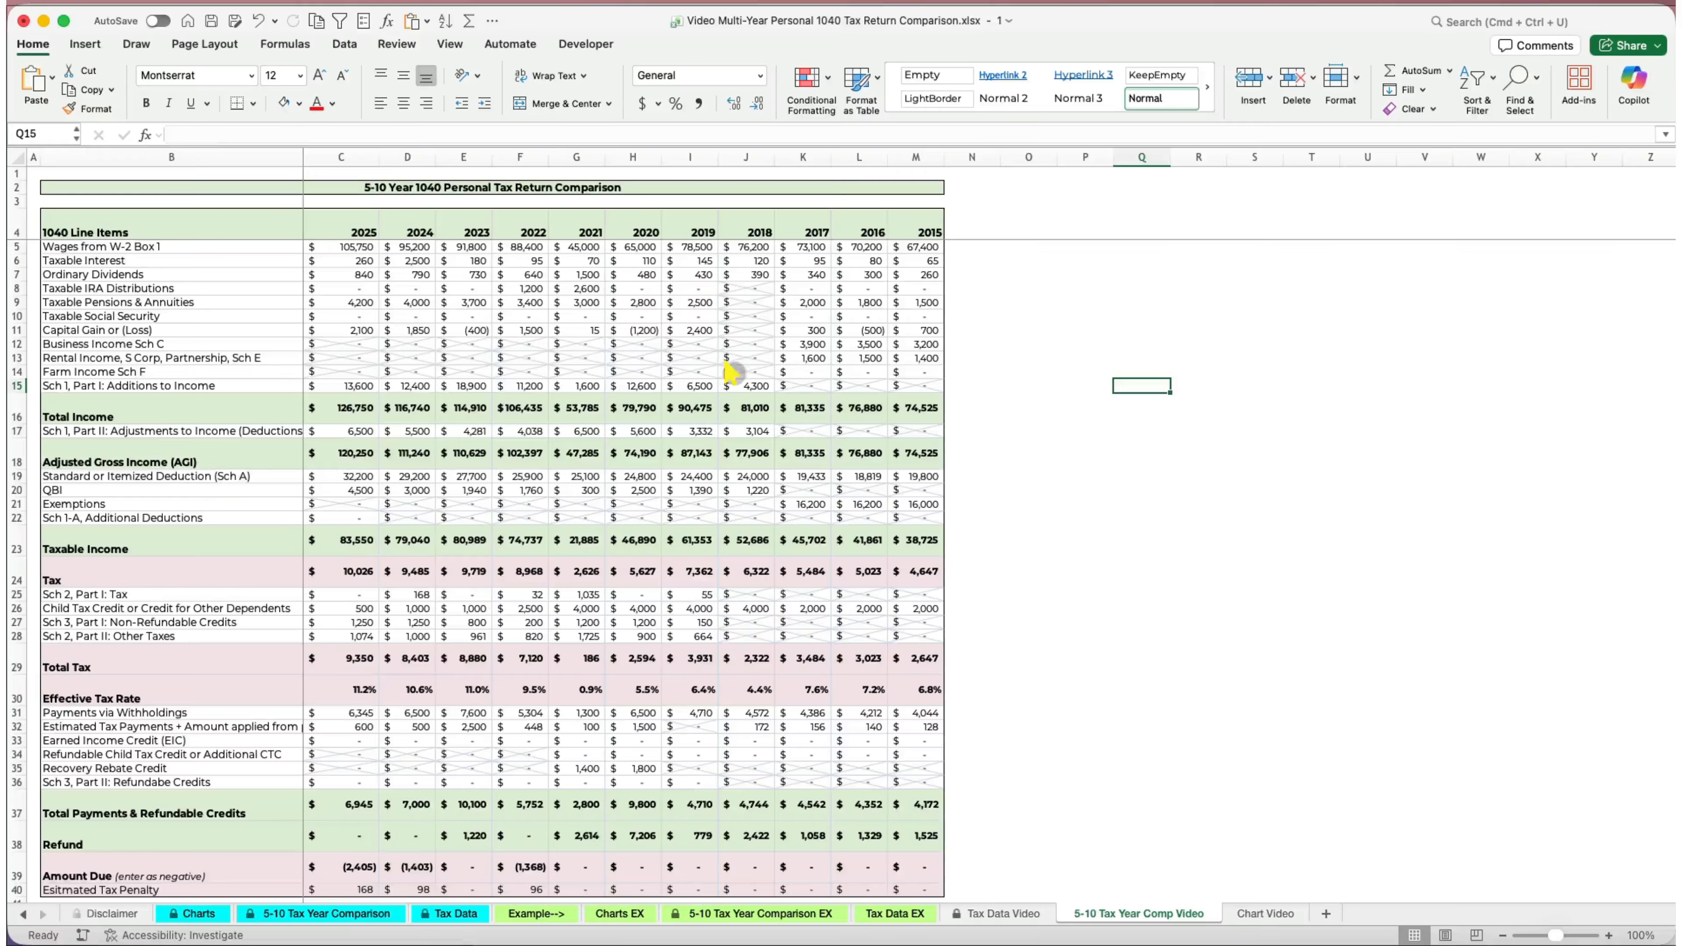
# Insert a stacked bar chart of the Adjusted Gross Income, Total Tax and year header rows, and enlarge it beside the table.
pyautogui.moveTo(137, 453); pyautogui.dragTo(940, 457)
pyautogui.moveTo(84, 659); pyautogui.dragTo(920, 666)
pyautogui.moveTo(341, 227); pyautogui.dragTo(911, 227)
pyautogui.click(85, 44)
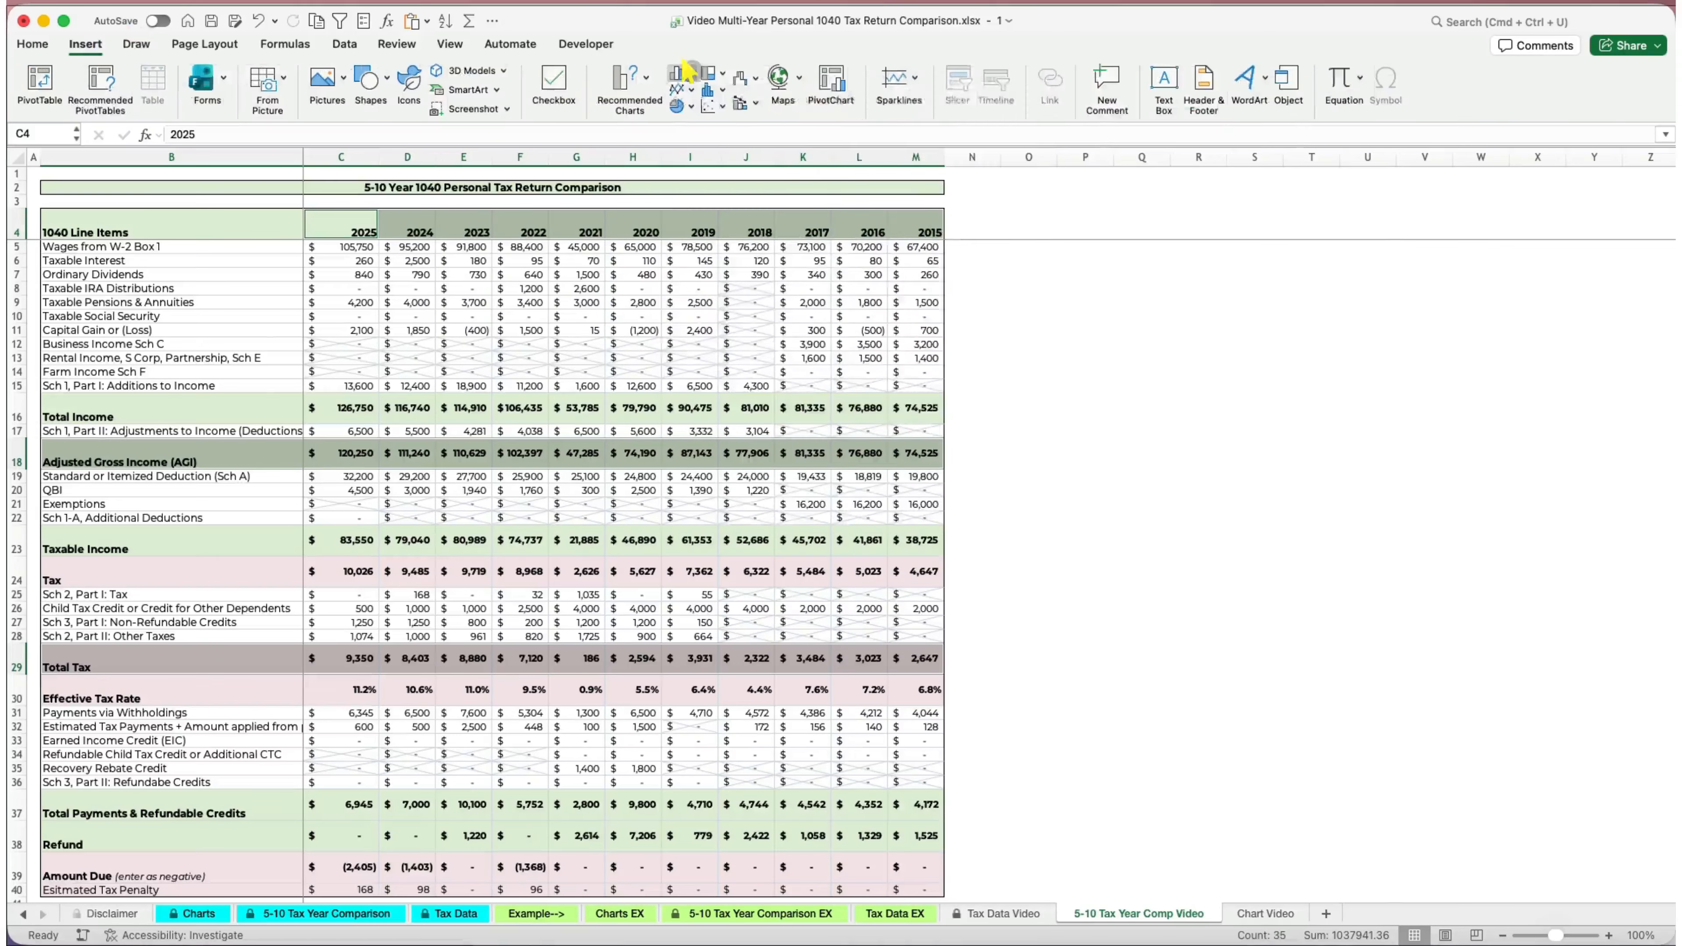
pyautogui.click(691, 73)
pyautogui.click(820, 372)
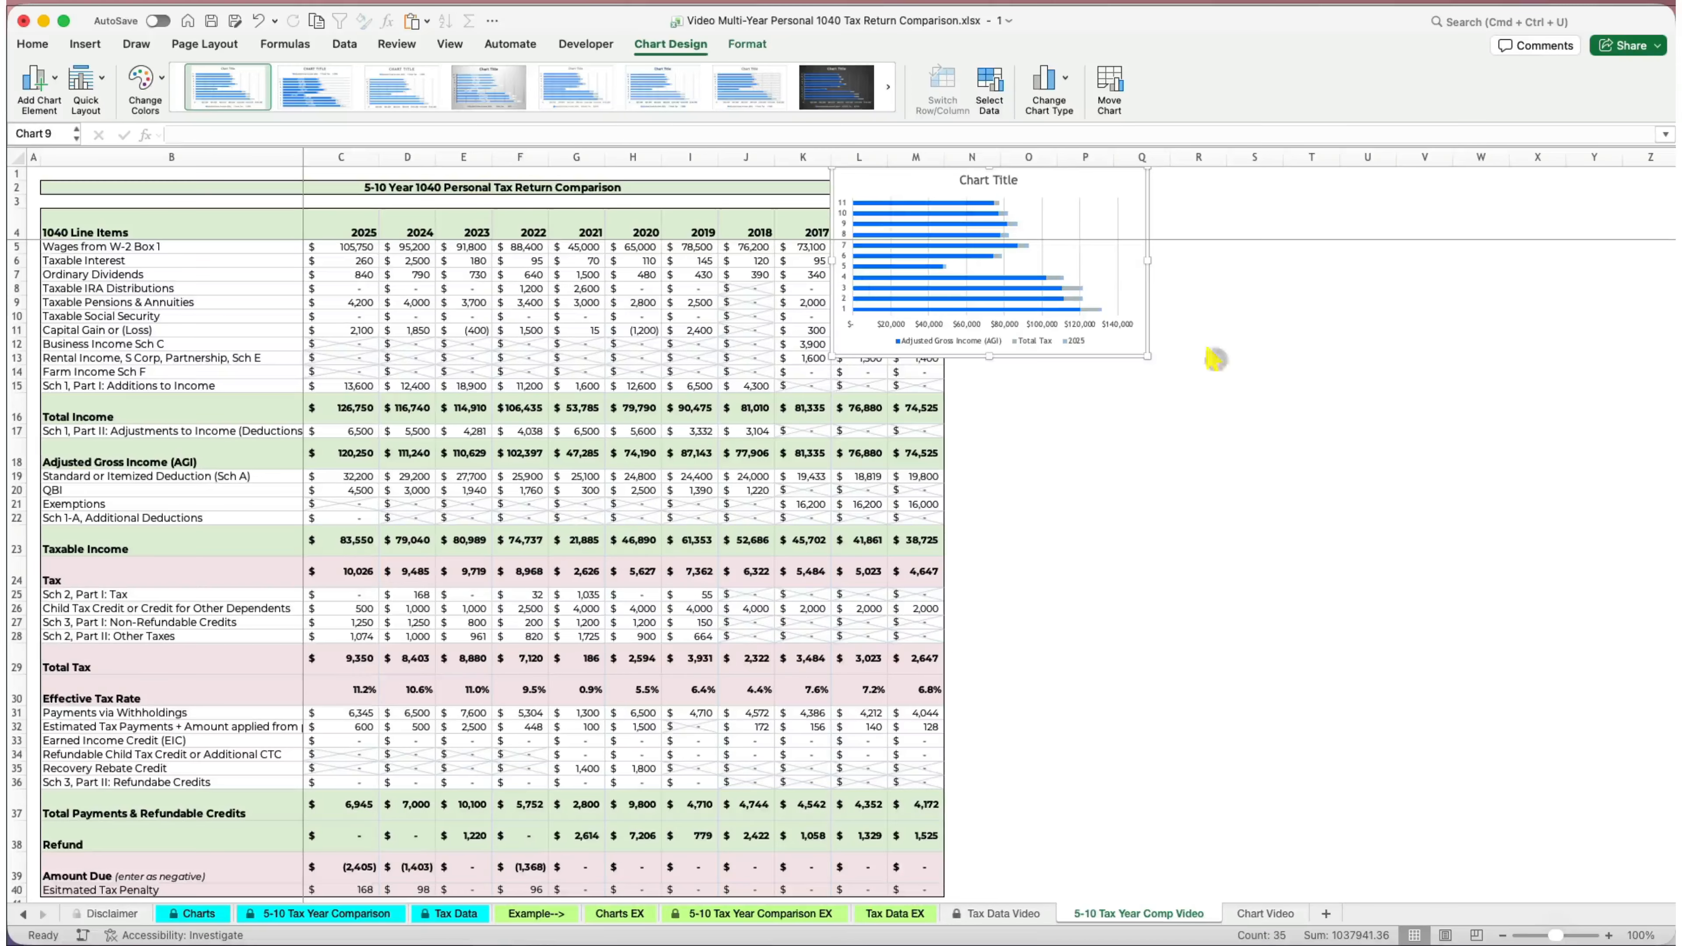
pyautogui.moveTo(1147, 356); pyautogui.dragTo(1461, 580)
pyautogui.moveTo(994, 177)
pyautogui.mouseDown()
pyautogui.moveTo(1180, 237)
pyautogui.moveTo(1126, 285)
pyautogui.moveTo(1132, 272)
pyautogui.mouseUp()
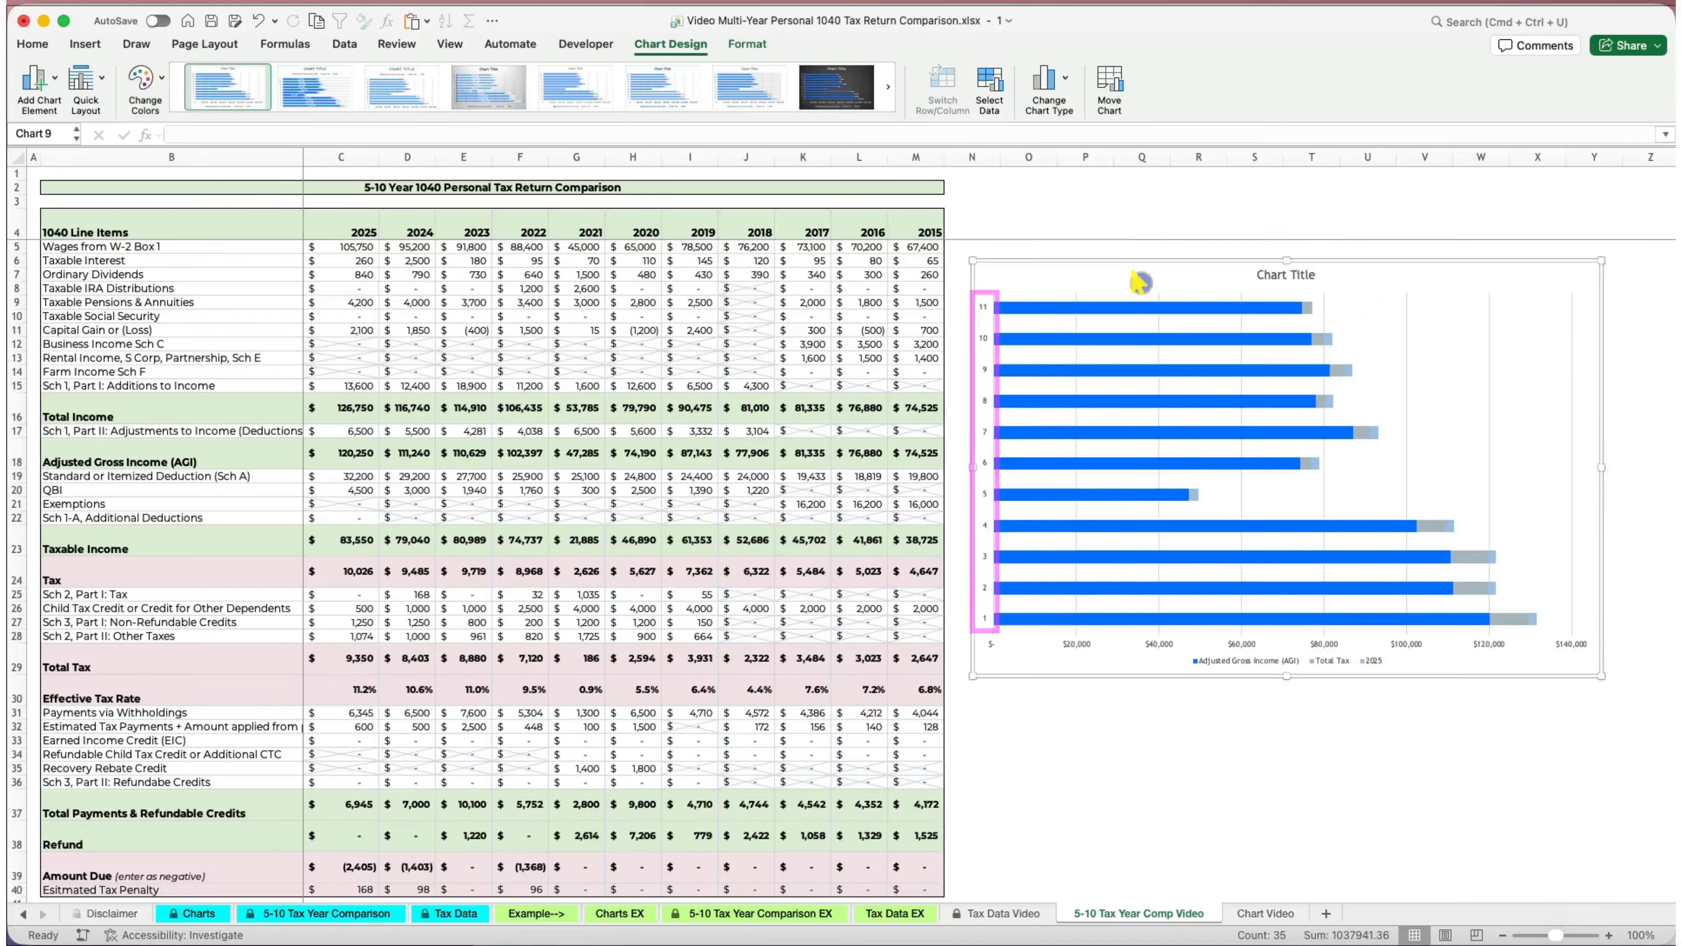
# Remove the 2025 series from the bar chart's data and use the year headers in C4:M4 as the category axis labels.
pyautogui.click(987, 81)
pyautogui.click(423, 506)
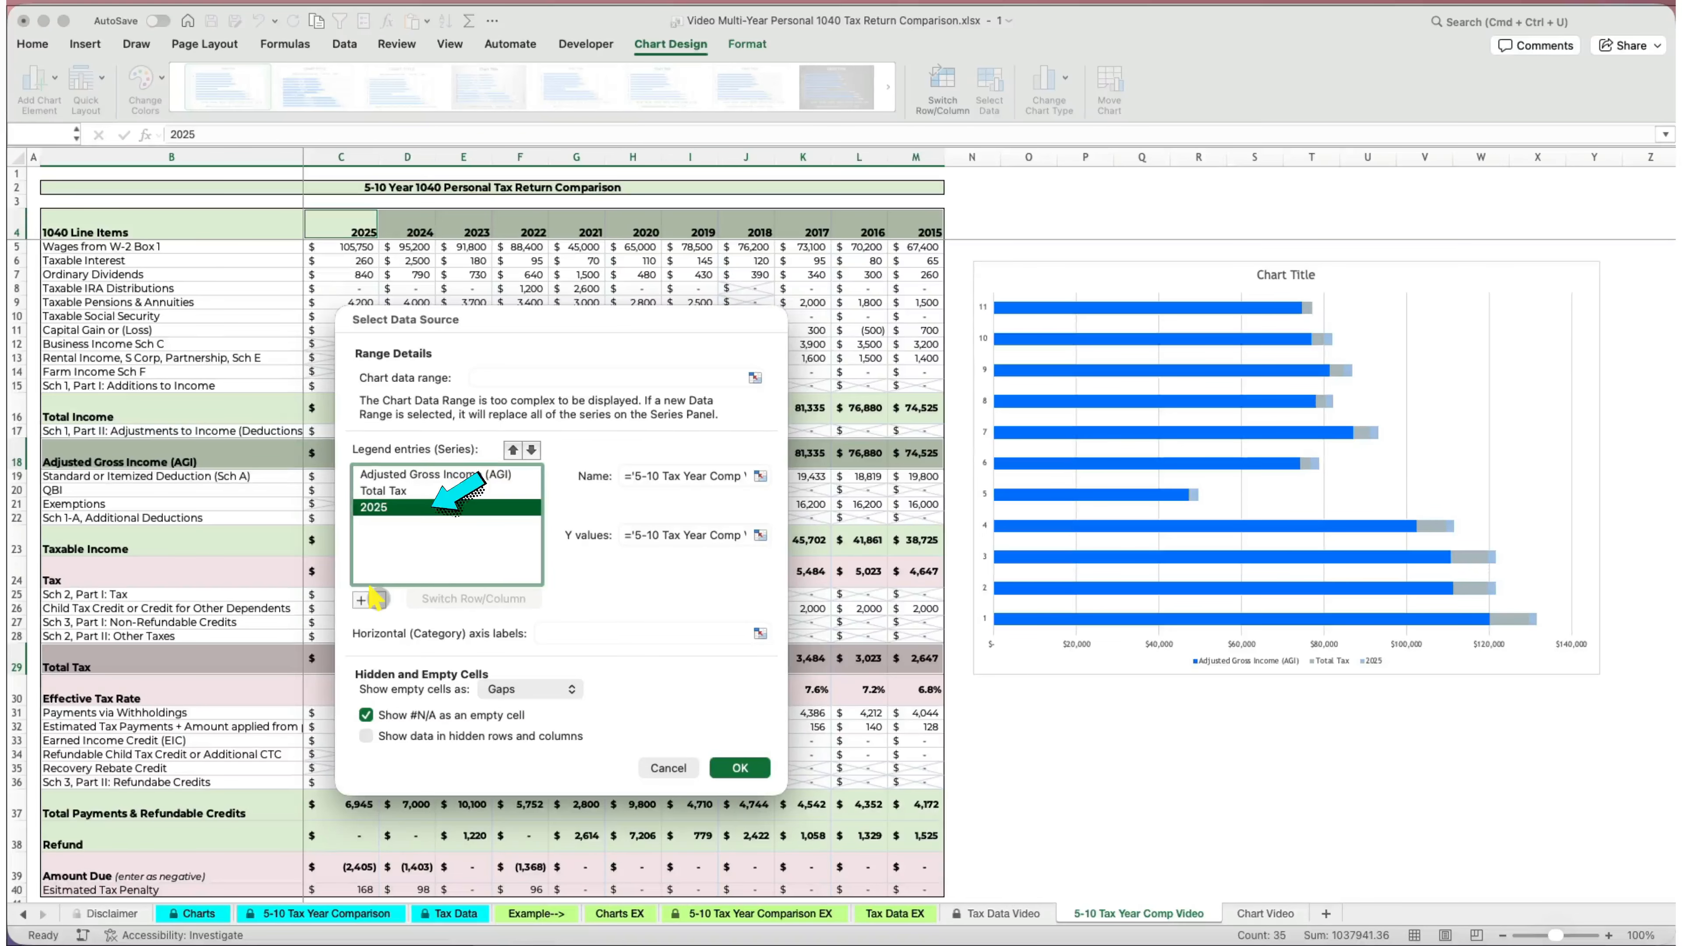
pyautogui.click(379, 599)
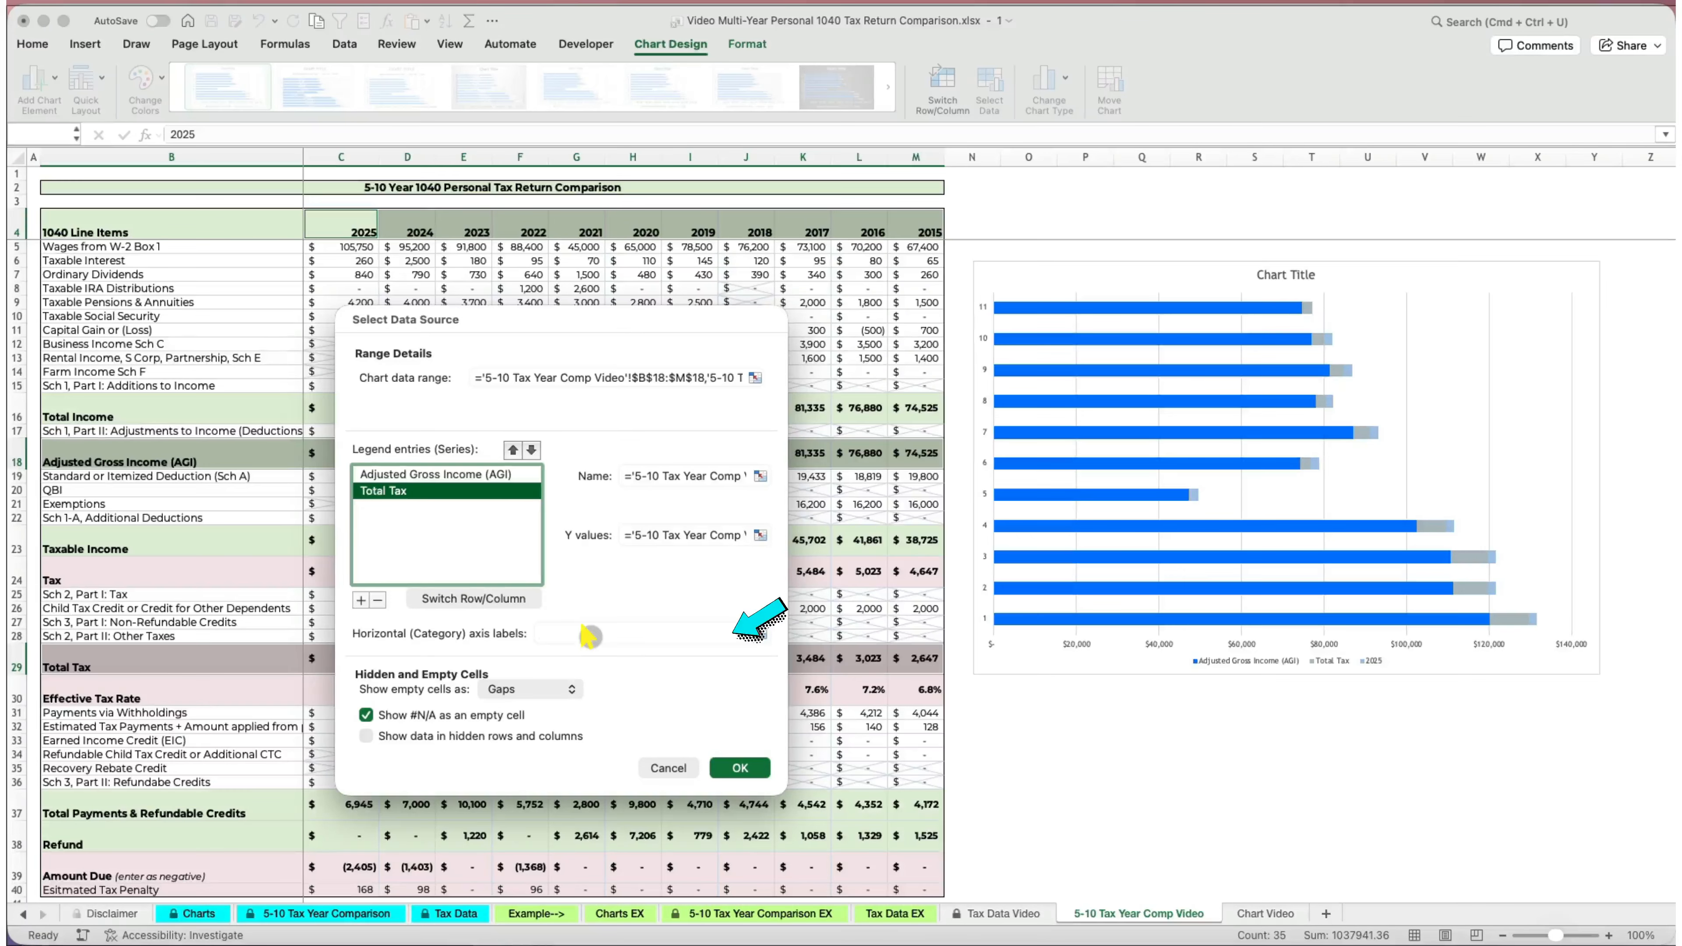
pyautogui.click(587, 635)
pyautogui.moveTo(341, 225); pyautogui.dragTo(923, 230)
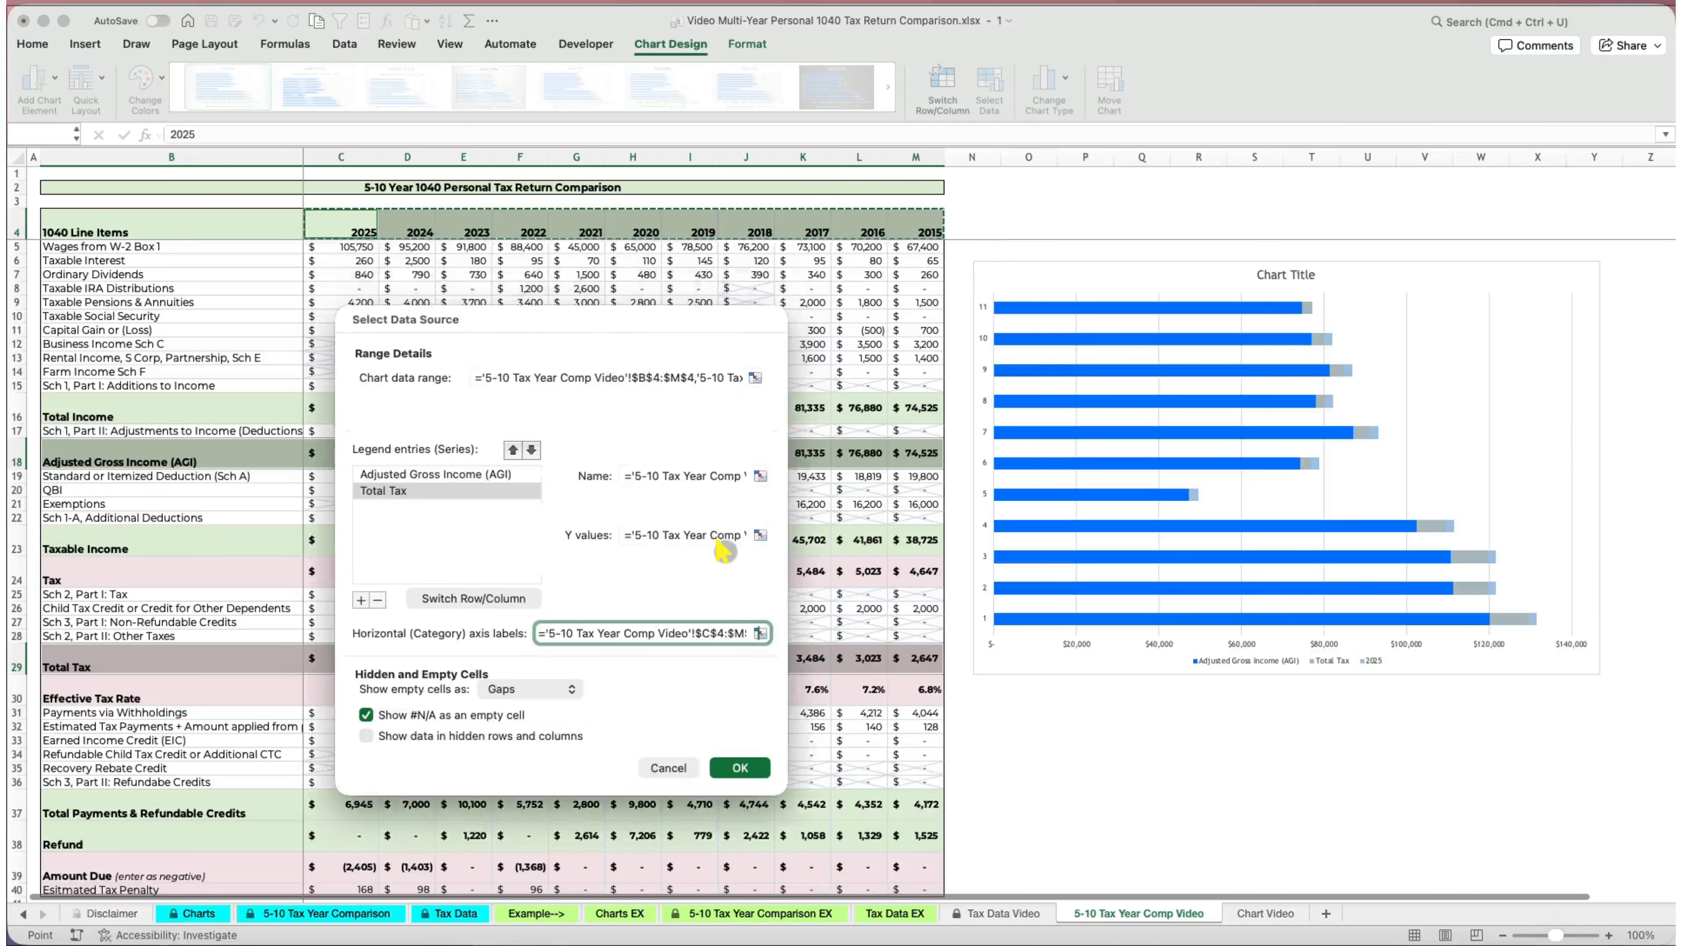
pyautogui.click(741, 761)
# Title the bar chart "AGI vs. Total Tax" in bold.
pyautogui.hscroll(9, 983, 314)
pyautogui.doubleClick(746, 270)
pyautogui.write('AGI vs. Total Tax')
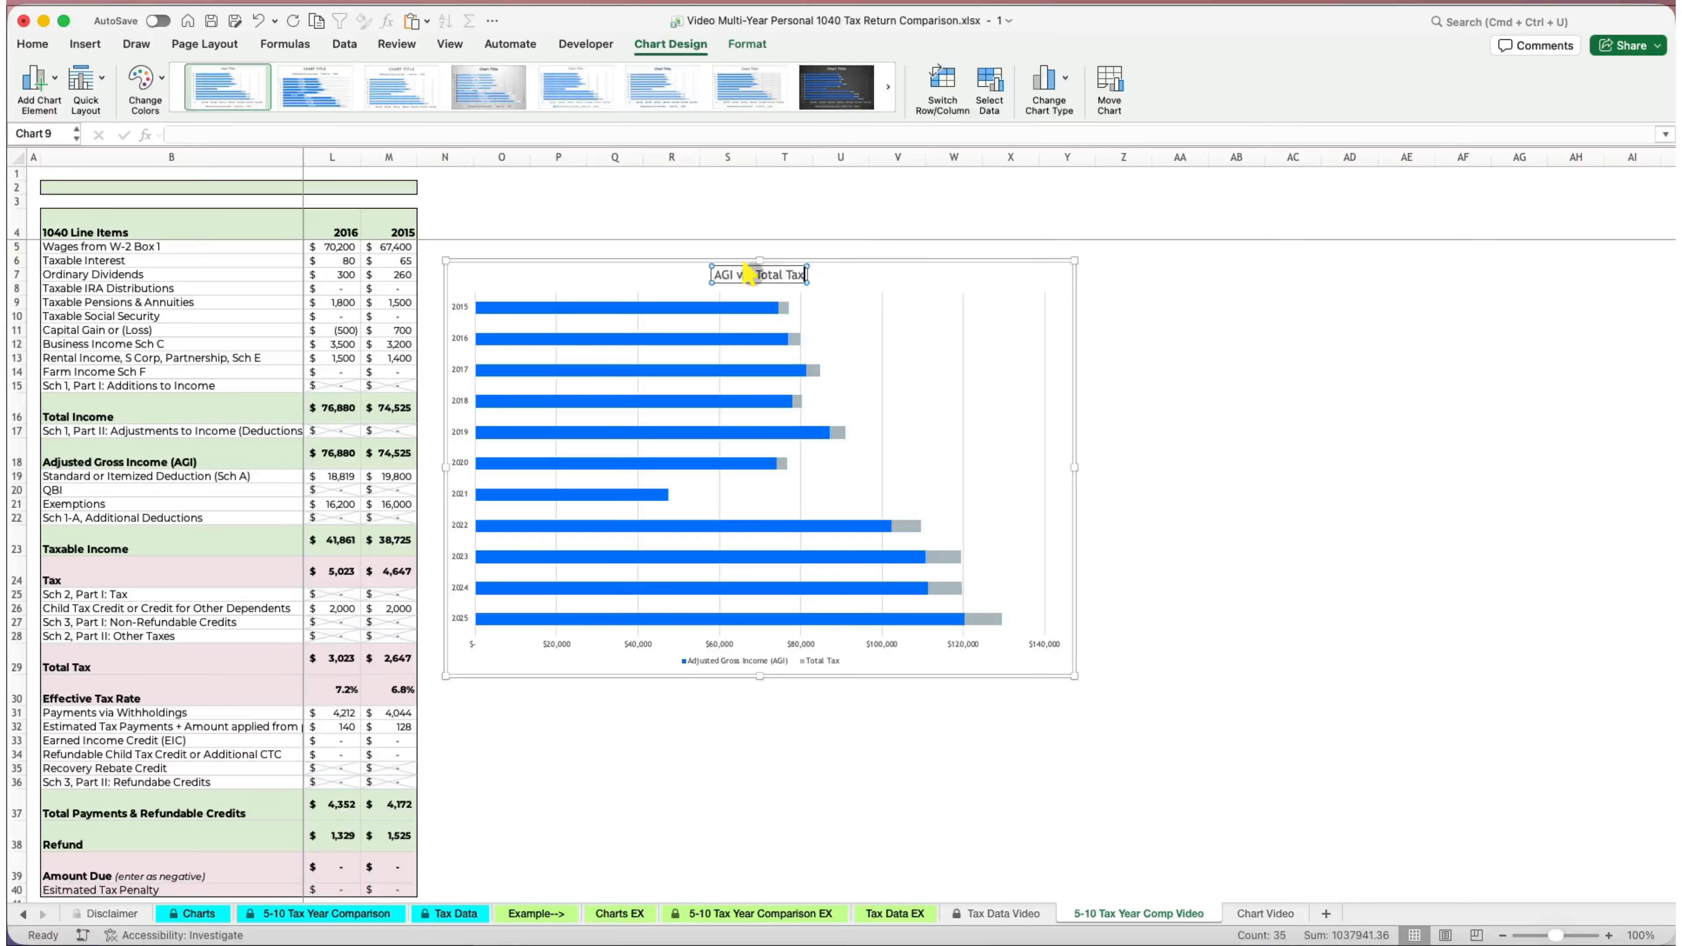
pyautogui.doubleClick(971, 297)
# Add centered data labels to the bars of the AGI vs. Total Tax chart.
pyautogui.click(1608, 934)
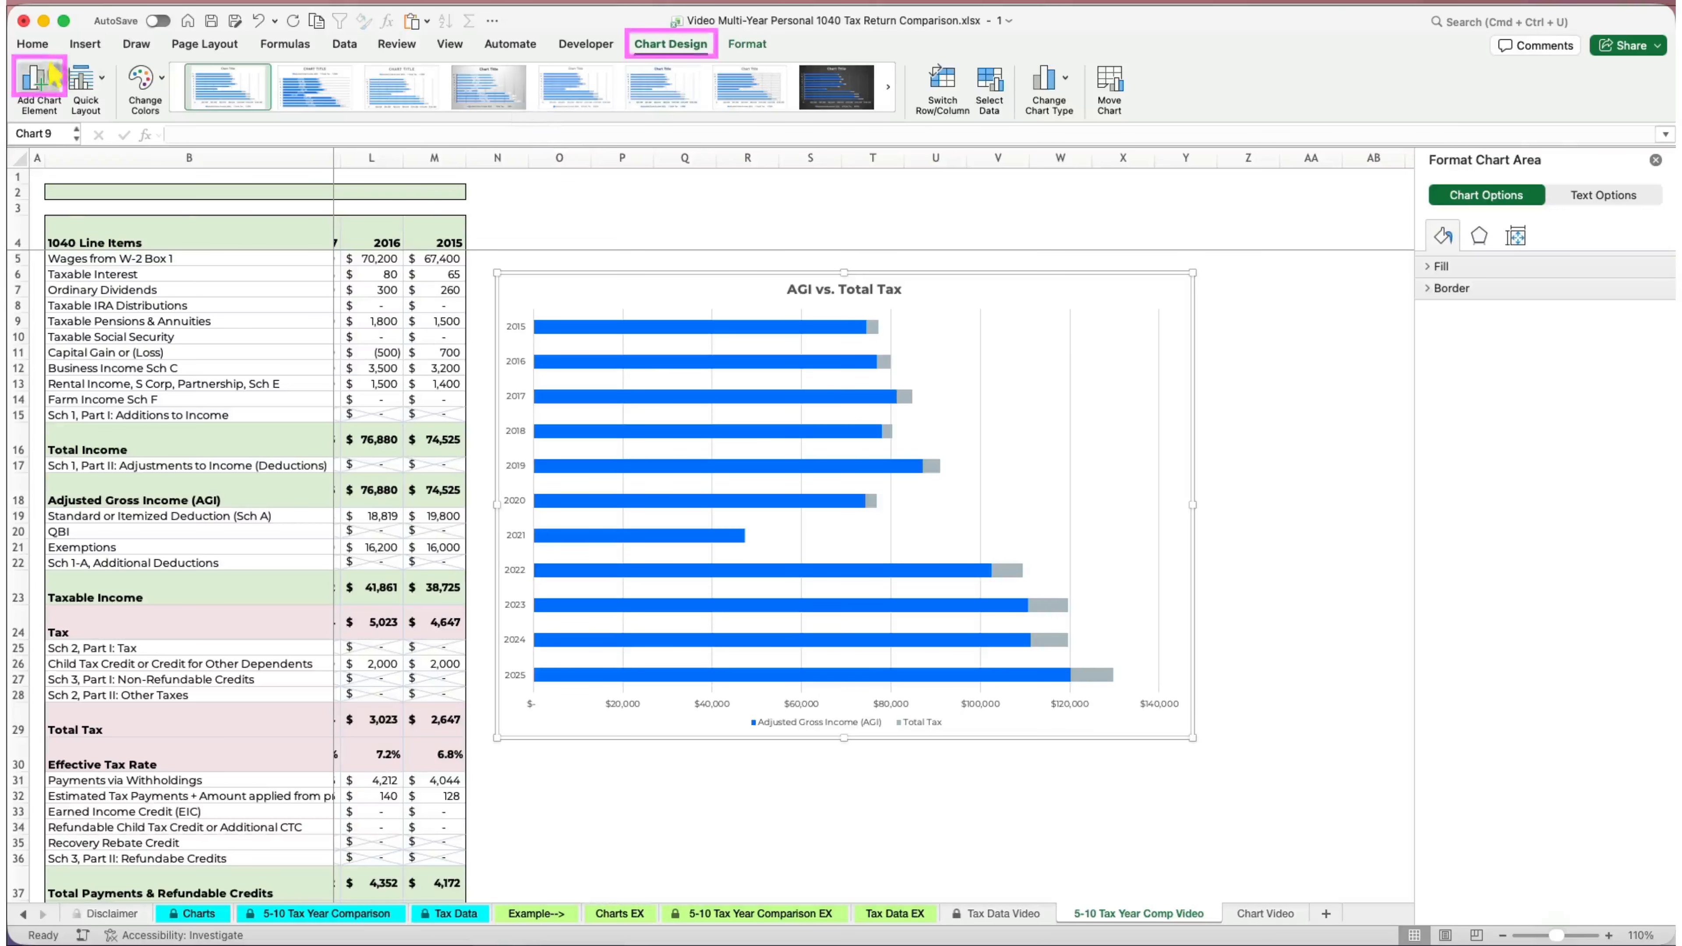
pyautogui.click(35, 78)
pyautogui.moveTo(90, 170)
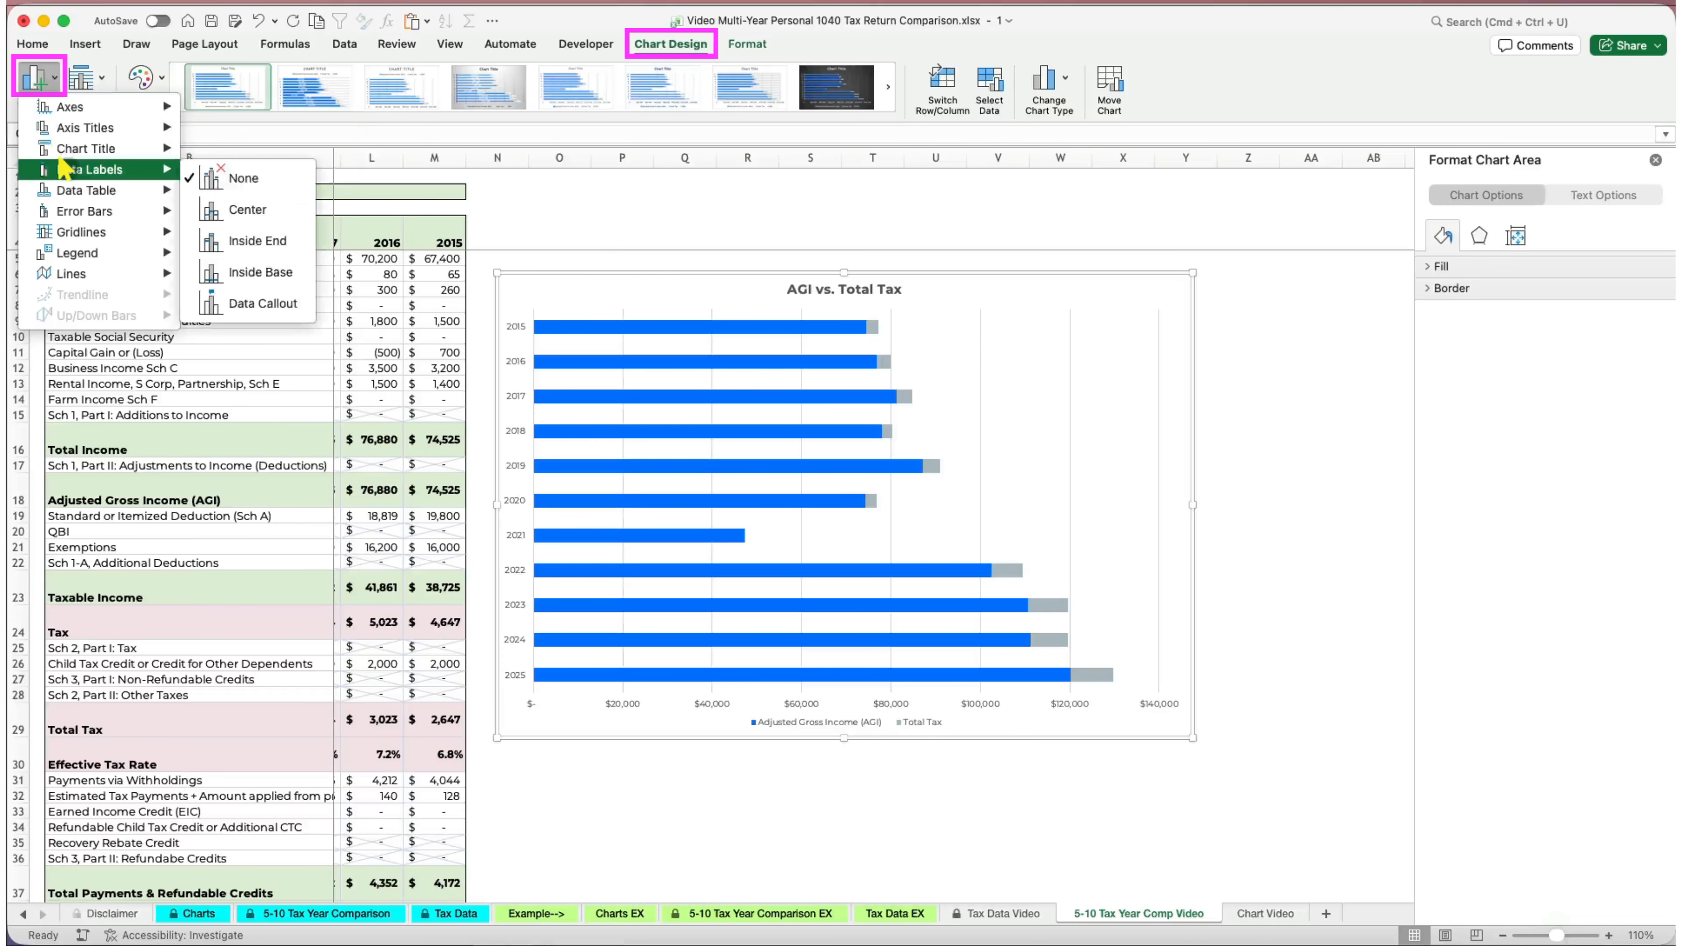
pyautogui.click(273, 211)
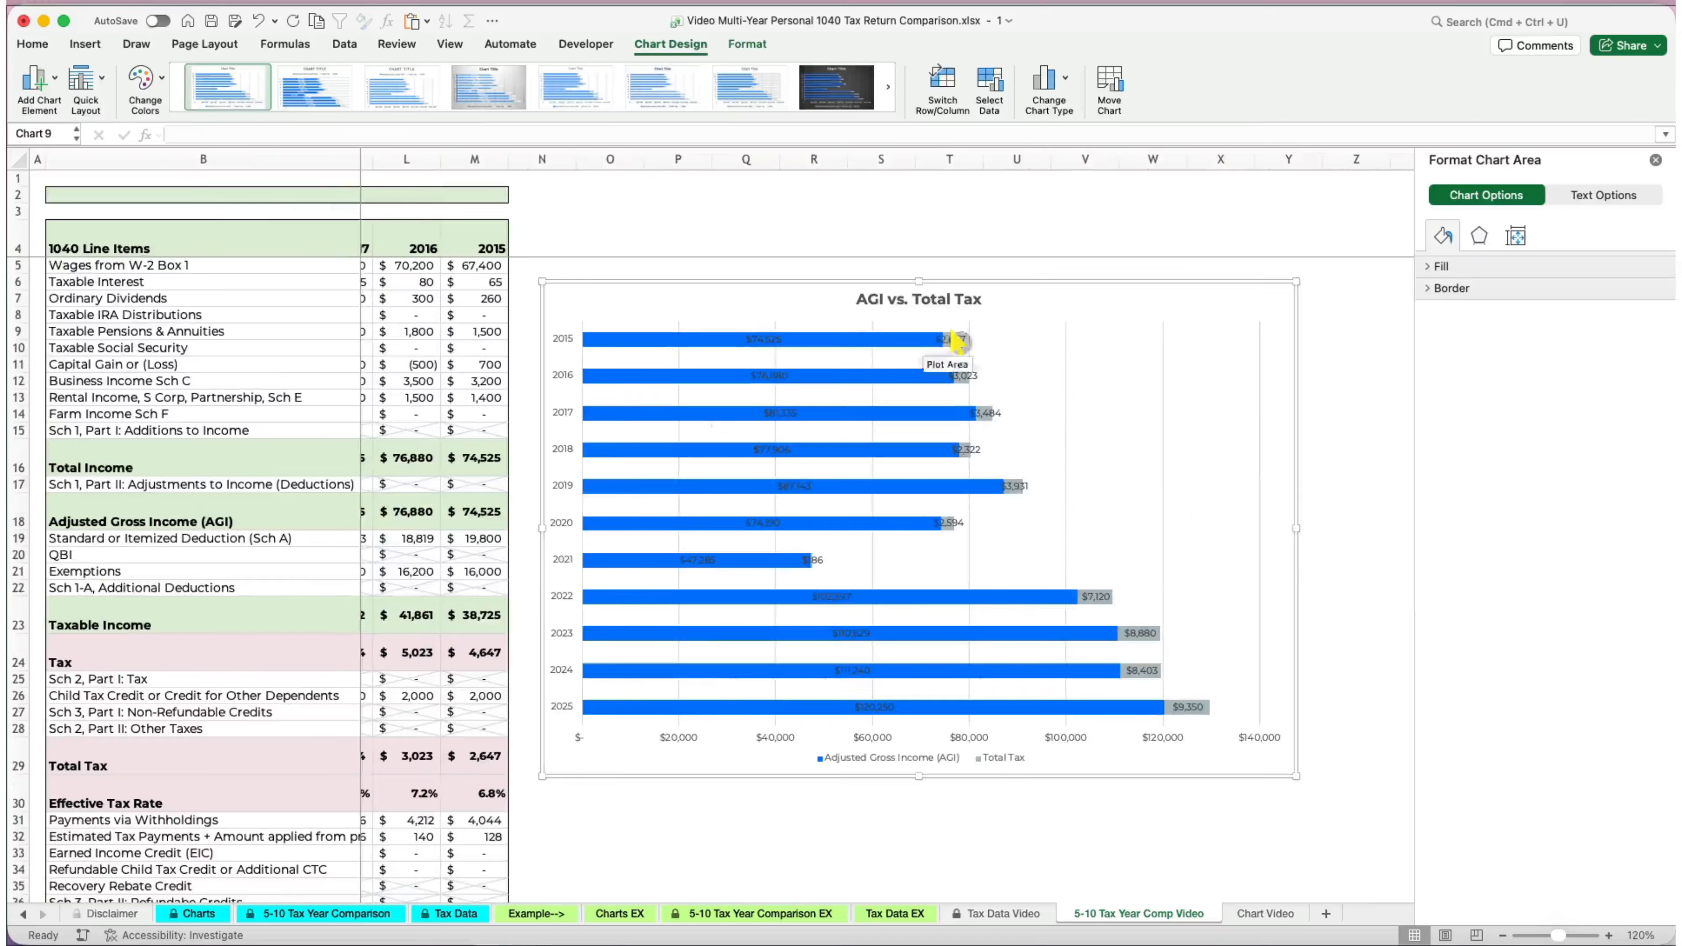
# Reposition each year's Total Tax data label just beyond the end of its bar.
pyautogui.click(958, 336)
pyautogui.moveTo(959, 336); pyautogui.dragTo(1001, 333)
pyautogui.moveTo(991, 405); pyautogui.dragTo(1031, 406)
pyautogui.moveTo(969, 446); pyautogui.dragTo(1049, 484)
pyautogui.moveTo(951, 520); pyautogui.dragTo(985, 521)
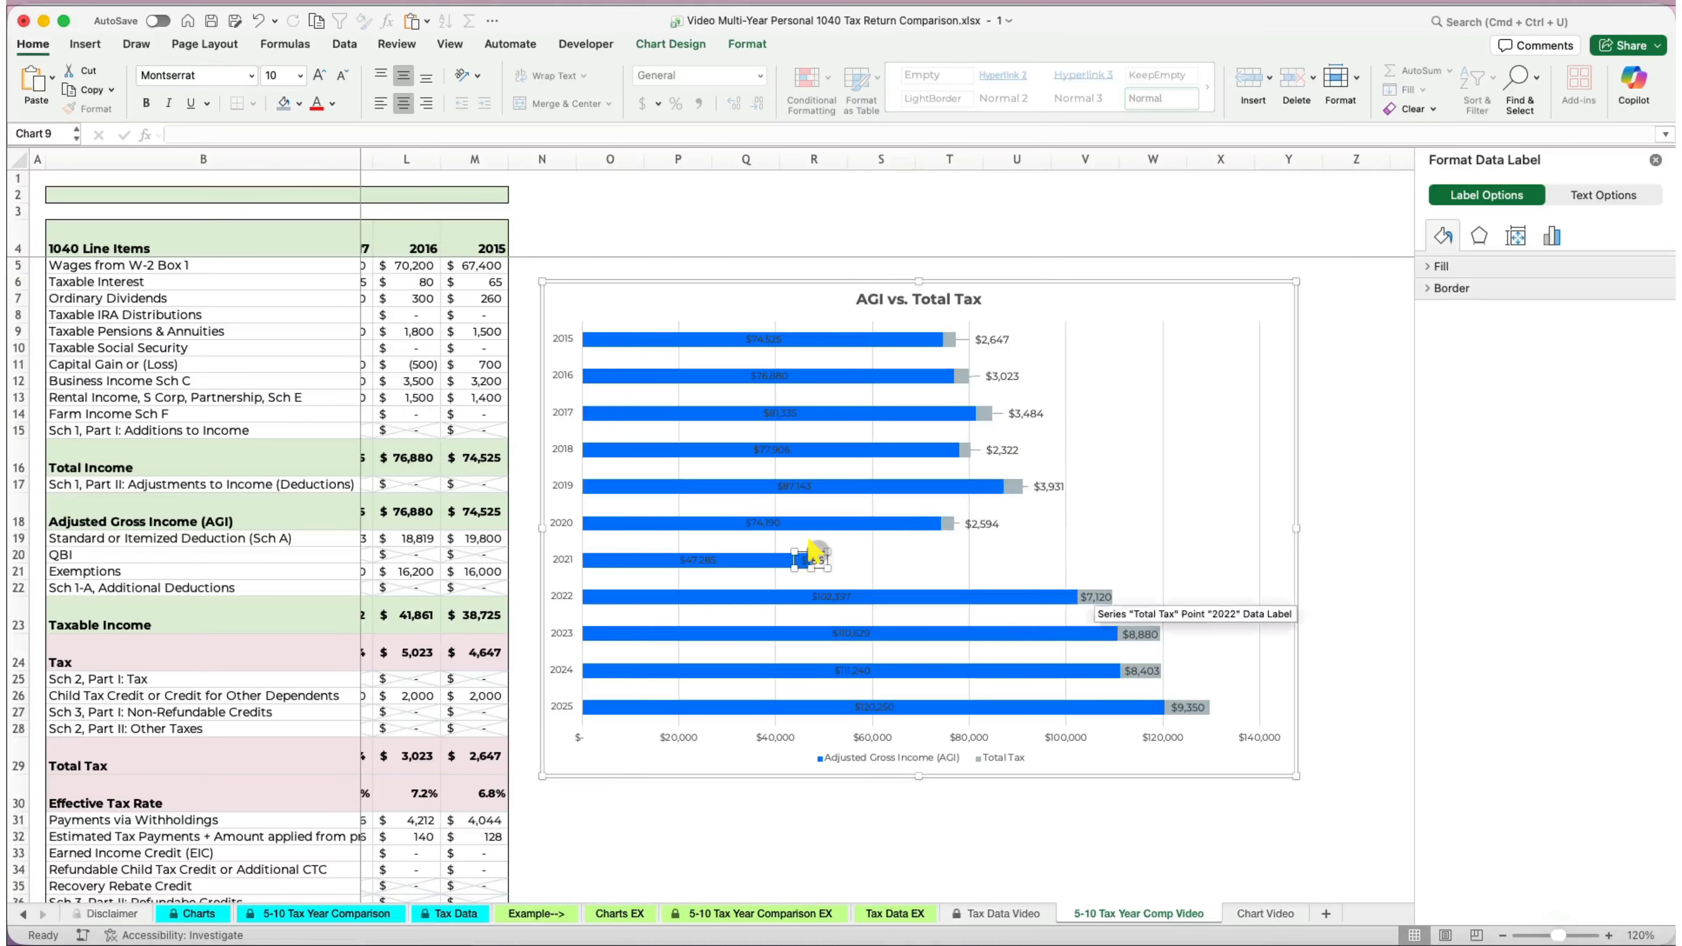
pyautogui.moveTo(815, 557); pyautogui.dragTo(835, 557)
pyautogui.moveTo(1099, 589); pyautogui.dragTo(1239, 706)
# Reposition each year's Adjusted Gross Income data label just above its blue bar.
pyautogui.moveTo(763, 339); pyautogui.dragTo(763, 318)
pyautogui.moveTo(769, 376); pyautogui.dragTo(770, 357)
pyautogui.moveTo(780, 412); pyautogui.dragTo(779, 394)
pyautogui.moveTo(775, 449); pyautogui.dragTo(762, 505)
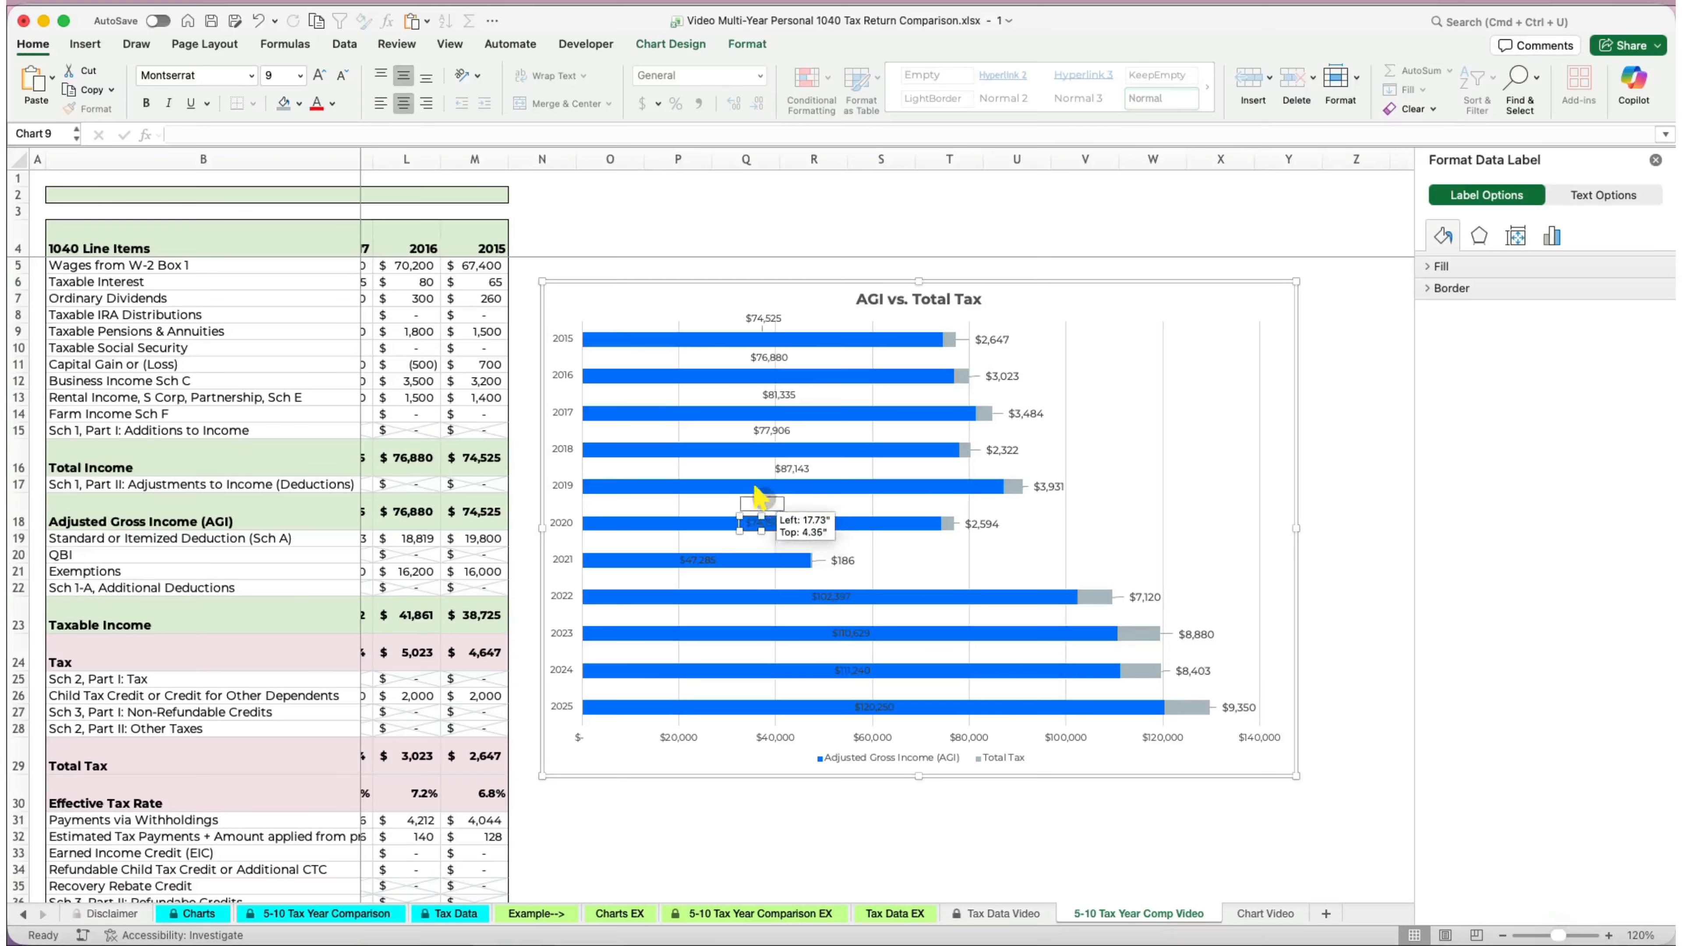
pyautogui.moveTo(697, 560); pyautogui.dragTo(697, 542)
pyautogui.moveTo(831, 596); pyautogui.dragTo(830, 577)
pyautogui.moveTo(852, 633)
pyautogui.mouseDown()
pyautogui.moveTo(852, 613)
pyautogui.moveTo(853, 650)
pyautogui.mouseUp()
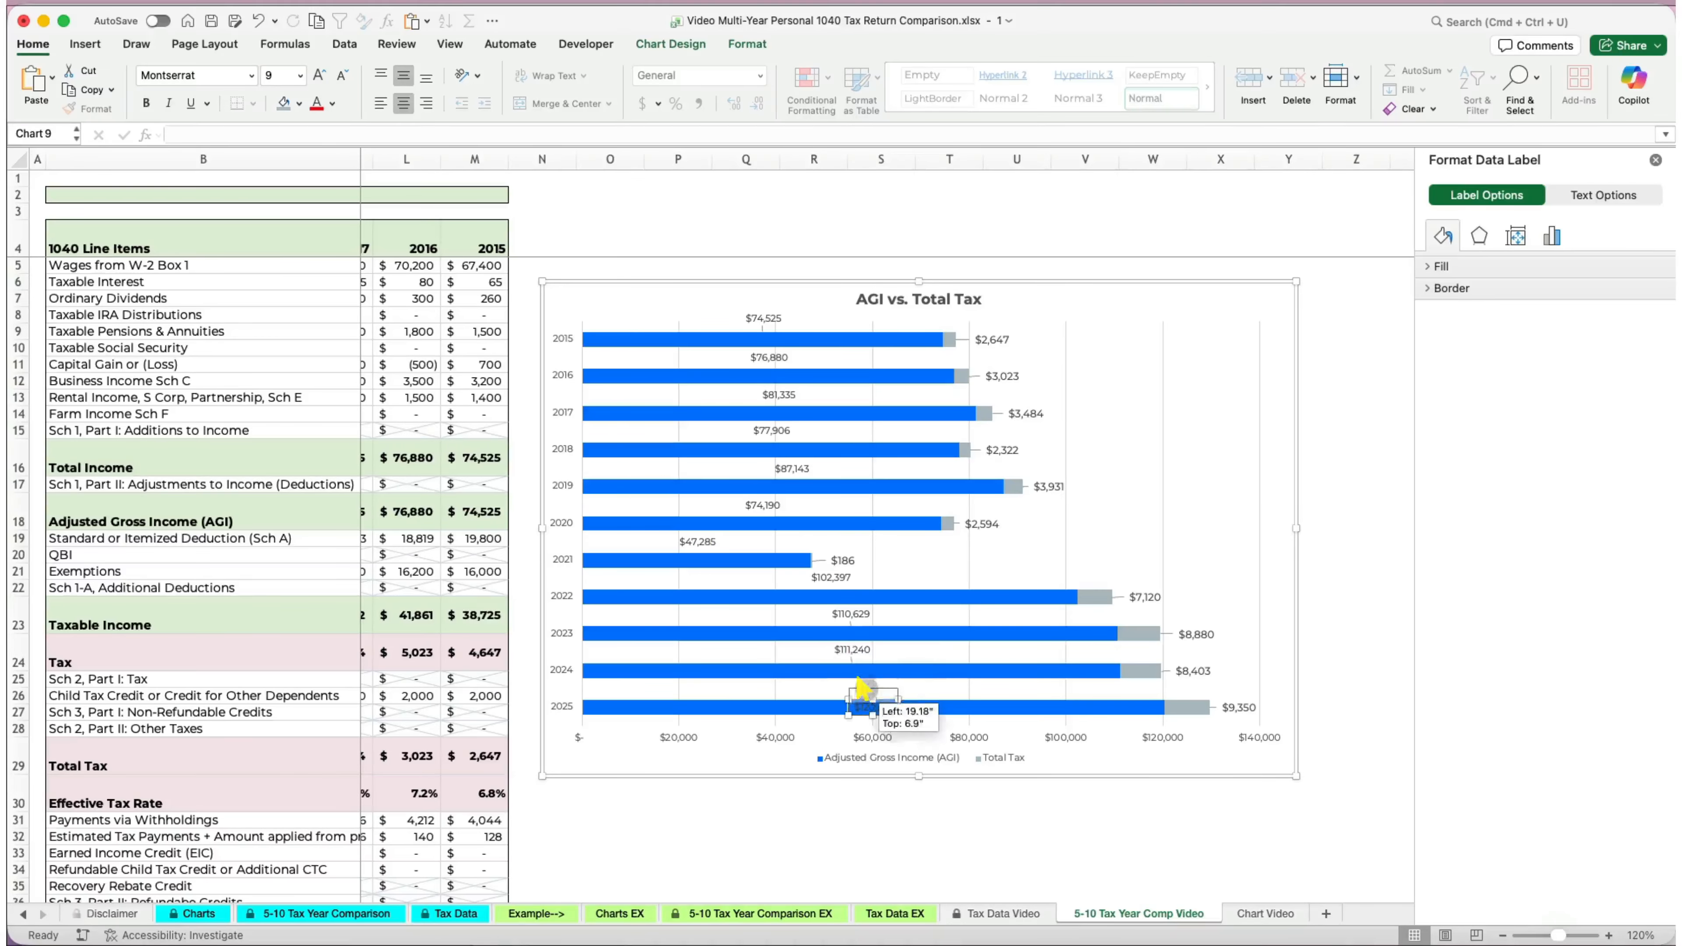
pyautogui.moveTo(873, 707); pyautogui.dragTo(874, 689)
# Move the AGI vs. Total Tax chart to the Chart Video sheet below the Effective Tax Rate chart and make it 7.5" wide.
pyautogui.click(961, 789)
pyautogui.press('super+x')
pyautogui.click(1264, 913)
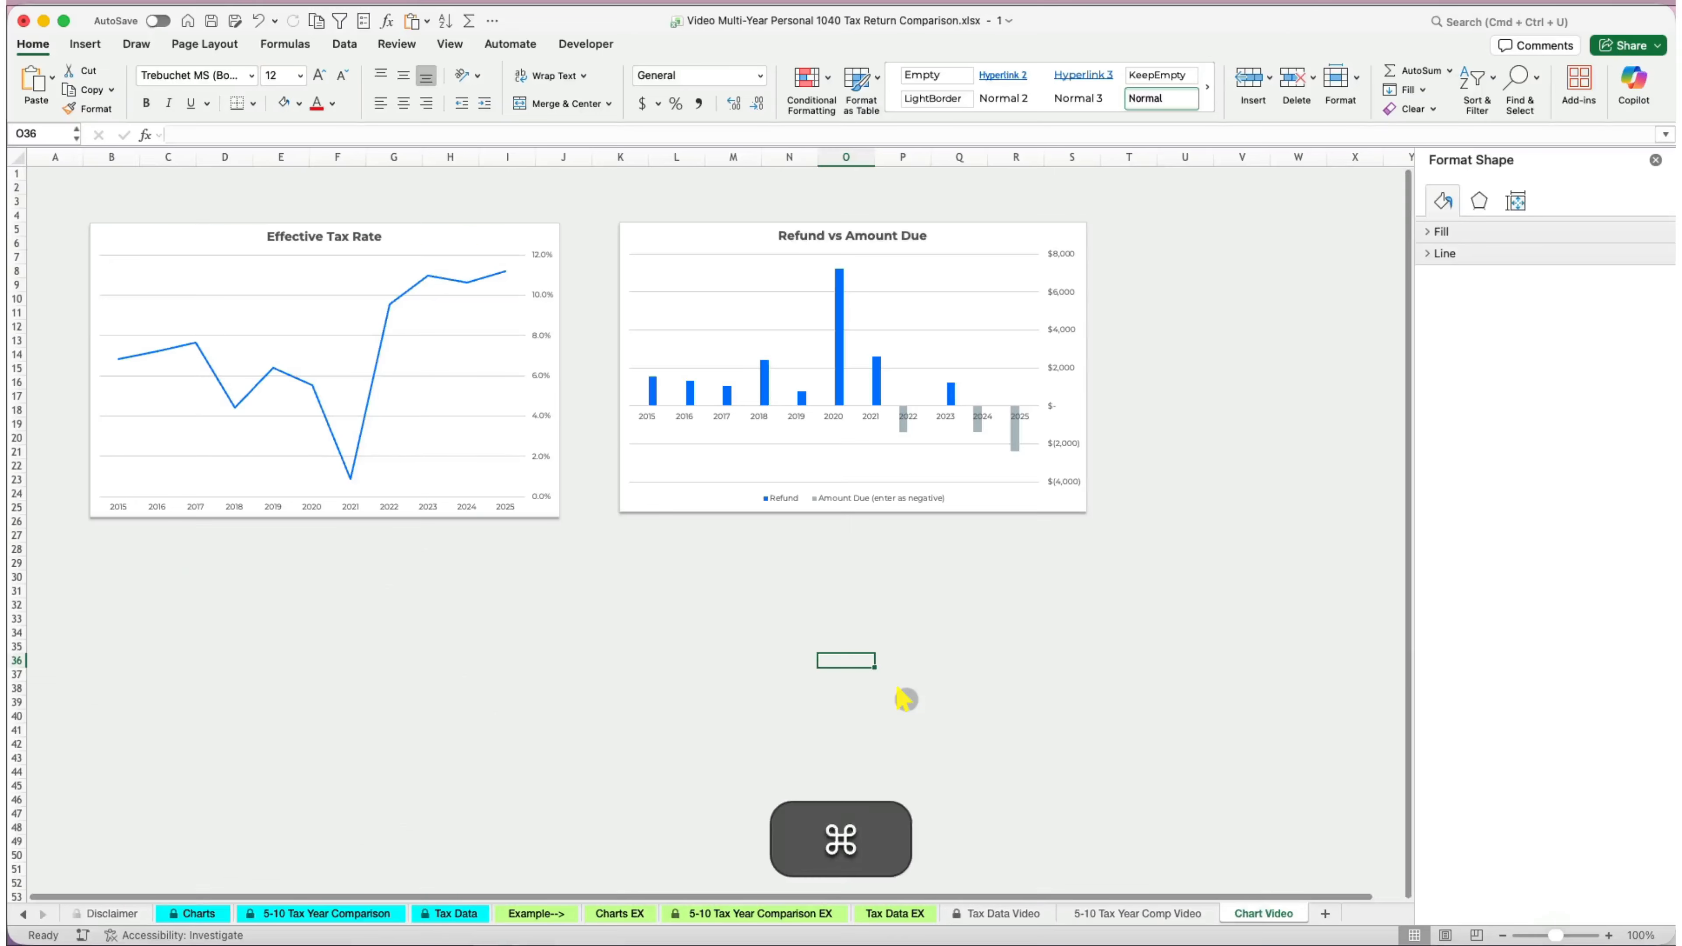
pyautogui.press('super+v')
pyautogui.scroll(-3, 824, 691)
pyautogui.moveTo(969, 553); pyautogui.dragTo(248, 450)
pyautogui.write('7')
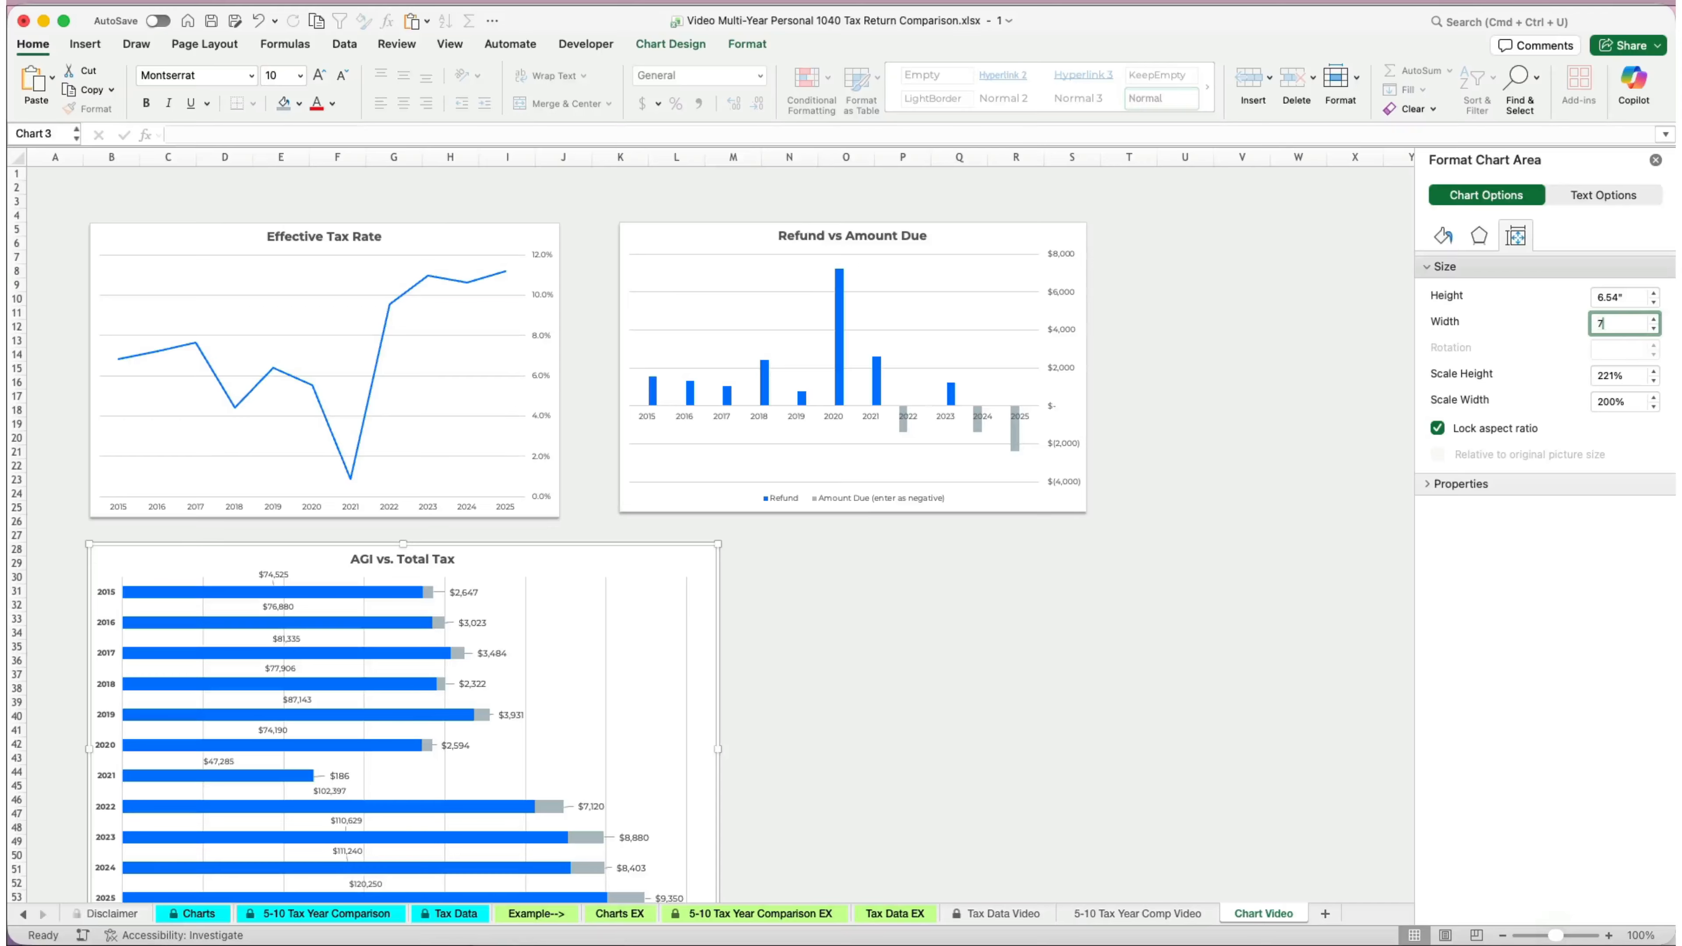
pyautogui.press('Return')
pyautogui.click(612, 768)
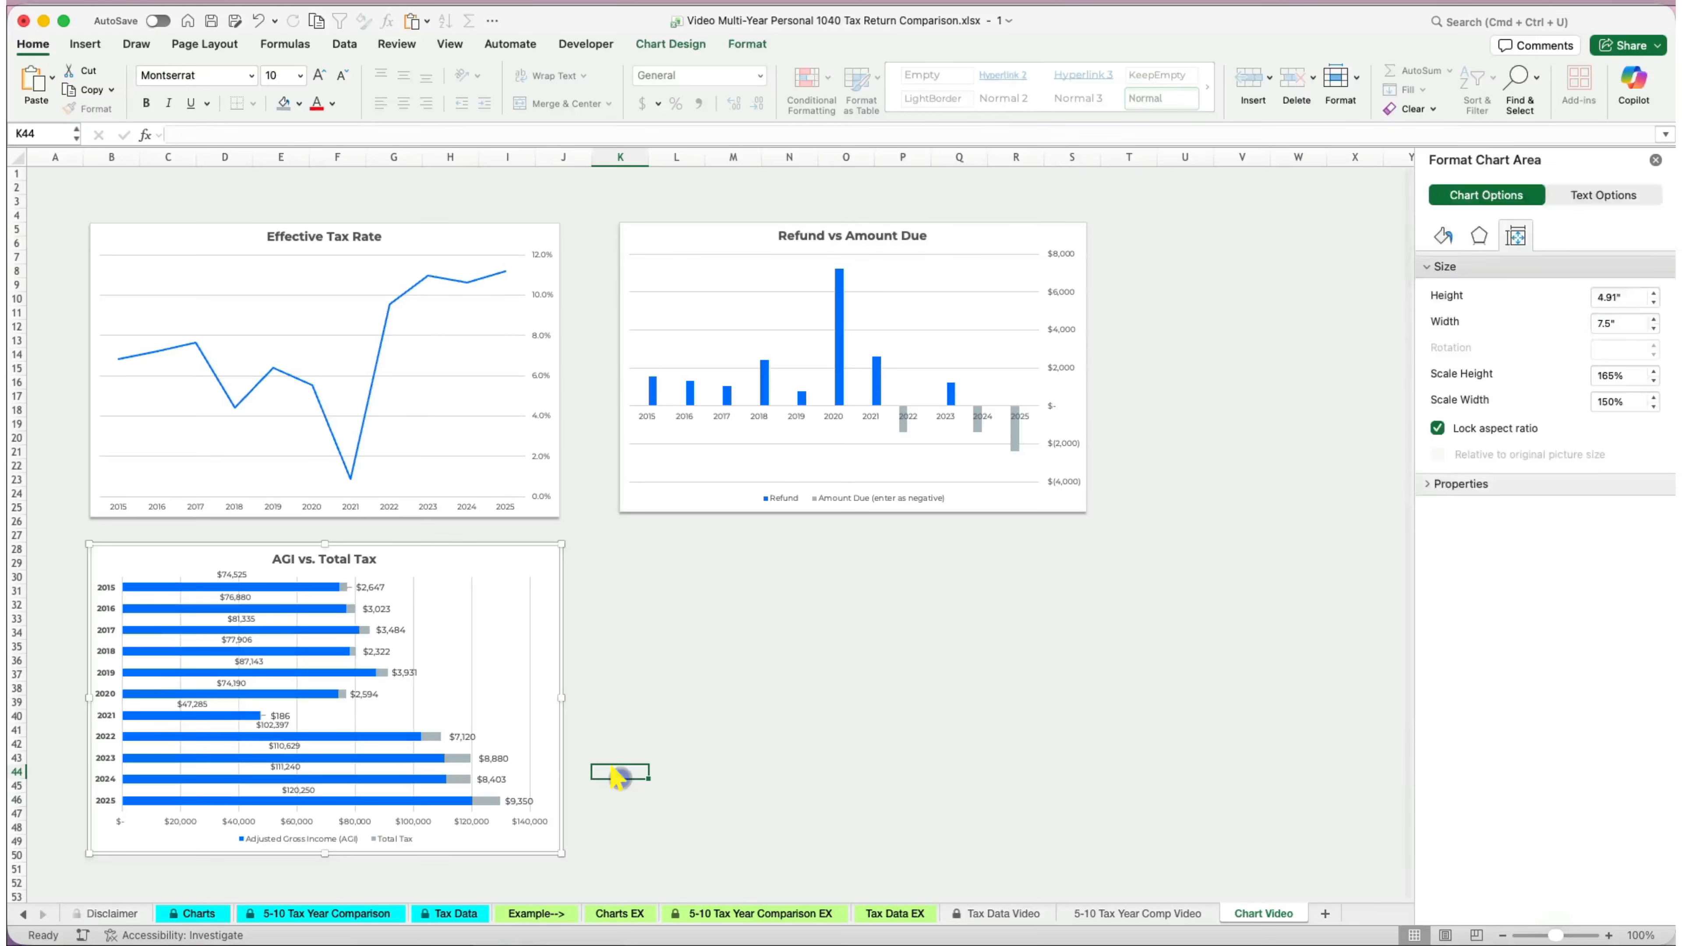
# Insert a stacked column chart of the year header and income rows 4 to 15 on the comparison sheet, enlarged beside the table.
pyautogui.click(1137, 913)
pyautogui.moveTo(136, 240); pyautogui.dragTo(1084, 429)
pyautogui.click(85, 44)
pyautogui.click(625, 76)
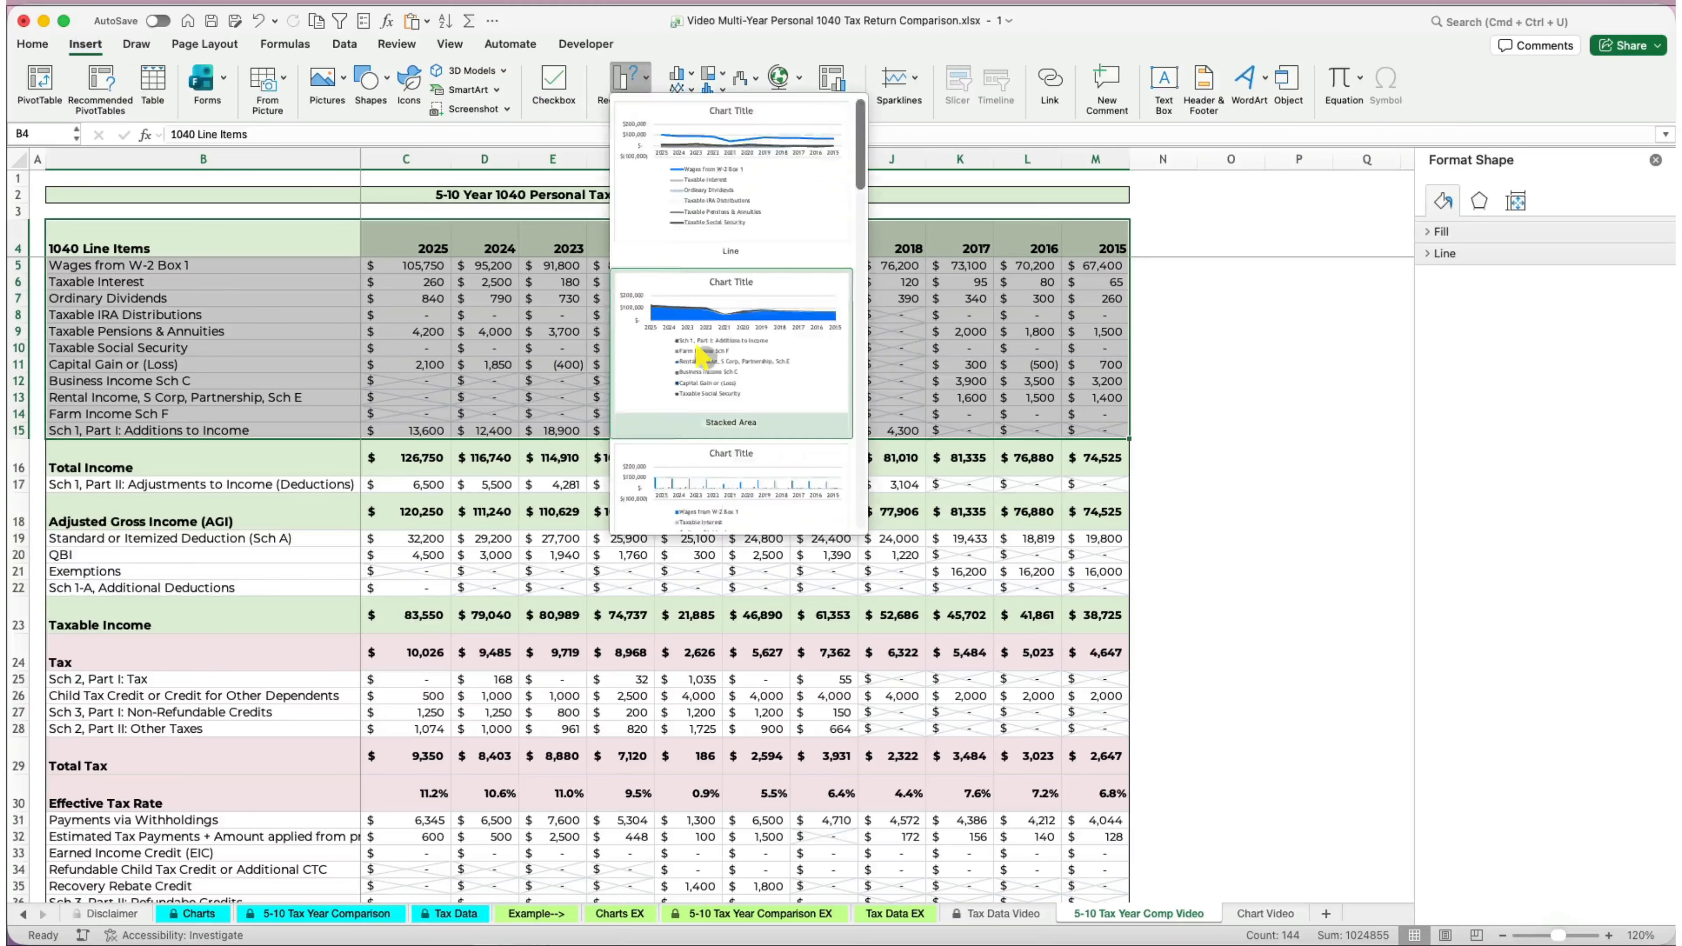
pyautogui.scroll(-3, 702, 358)
pyautogui.click(707, 399)
pyautogui.moveTo(447, 386); pyautogui.dragTo(562, 567)
pyautogui.moveTo(563, 567); pyautogui.dragTo(661, 597)
pyautogui.moveTo(1187, 263); pyautogui.dragTo(1162, 346)
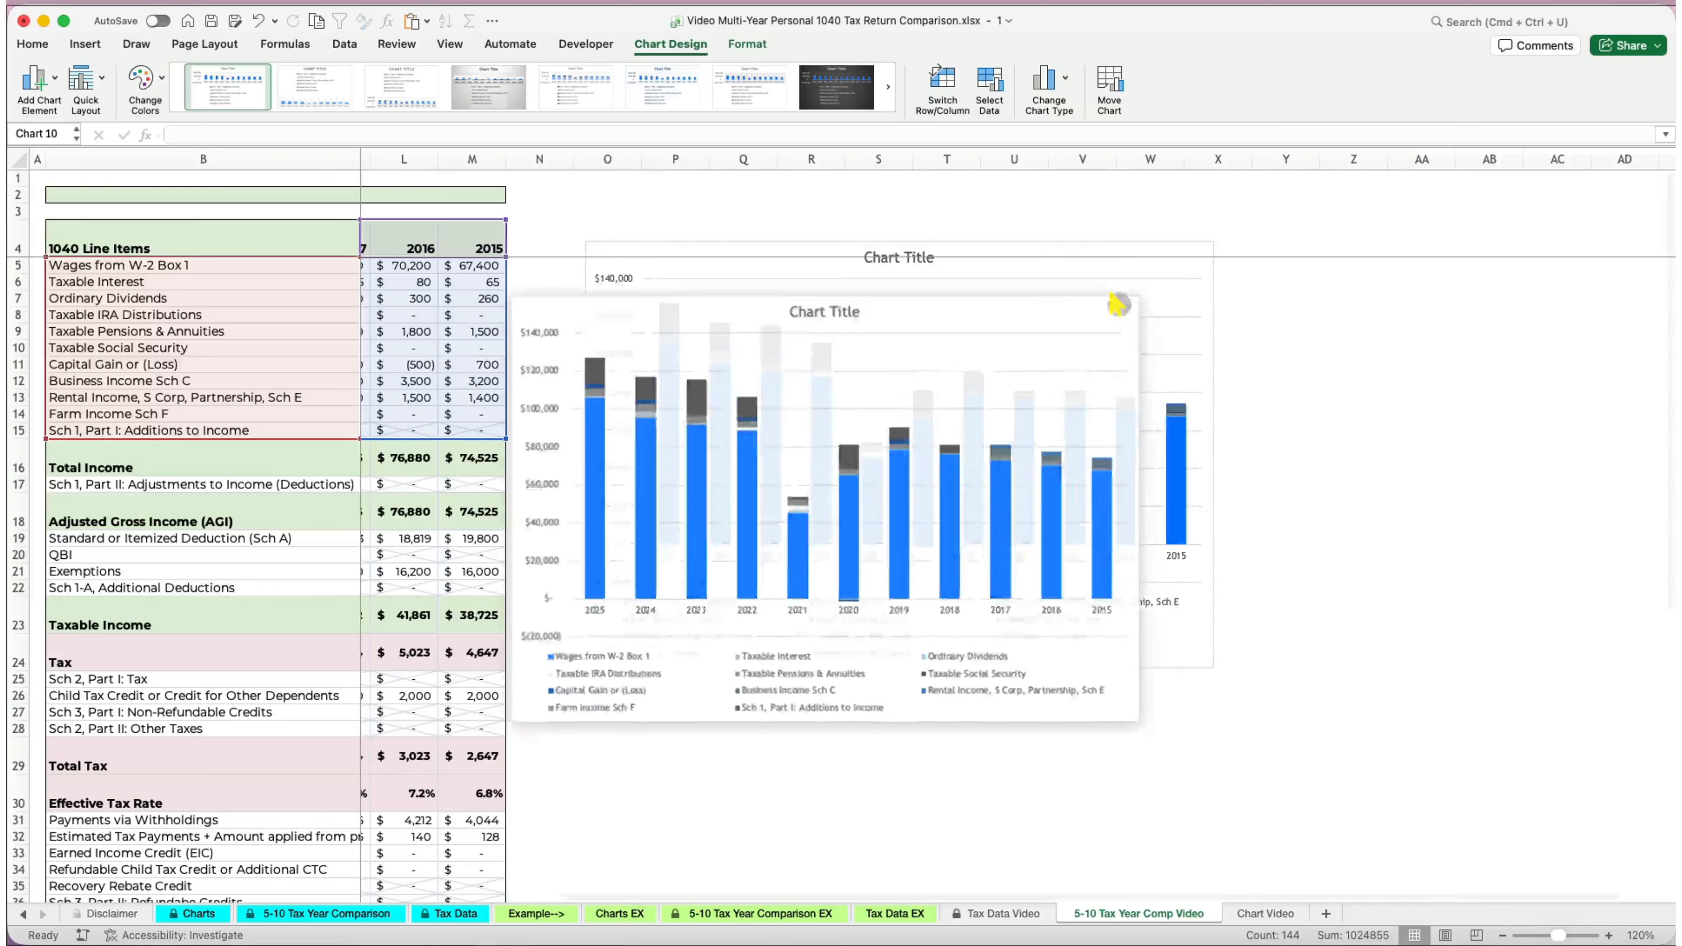
# Set the new column chart's font to Montserrat and title it "Income Sources" in bold.
pyautogui.doubleClick(882, 343)
pyautogui.click(748, 345)
pyautogui.click(32, 44)
pyautogui.click(250, 75)
pyautogui.click(199, 212)
pyautogui.click(874, 346)
pyautogui.tripleClick(874, 346)
pyautogui.write('Income Sources')
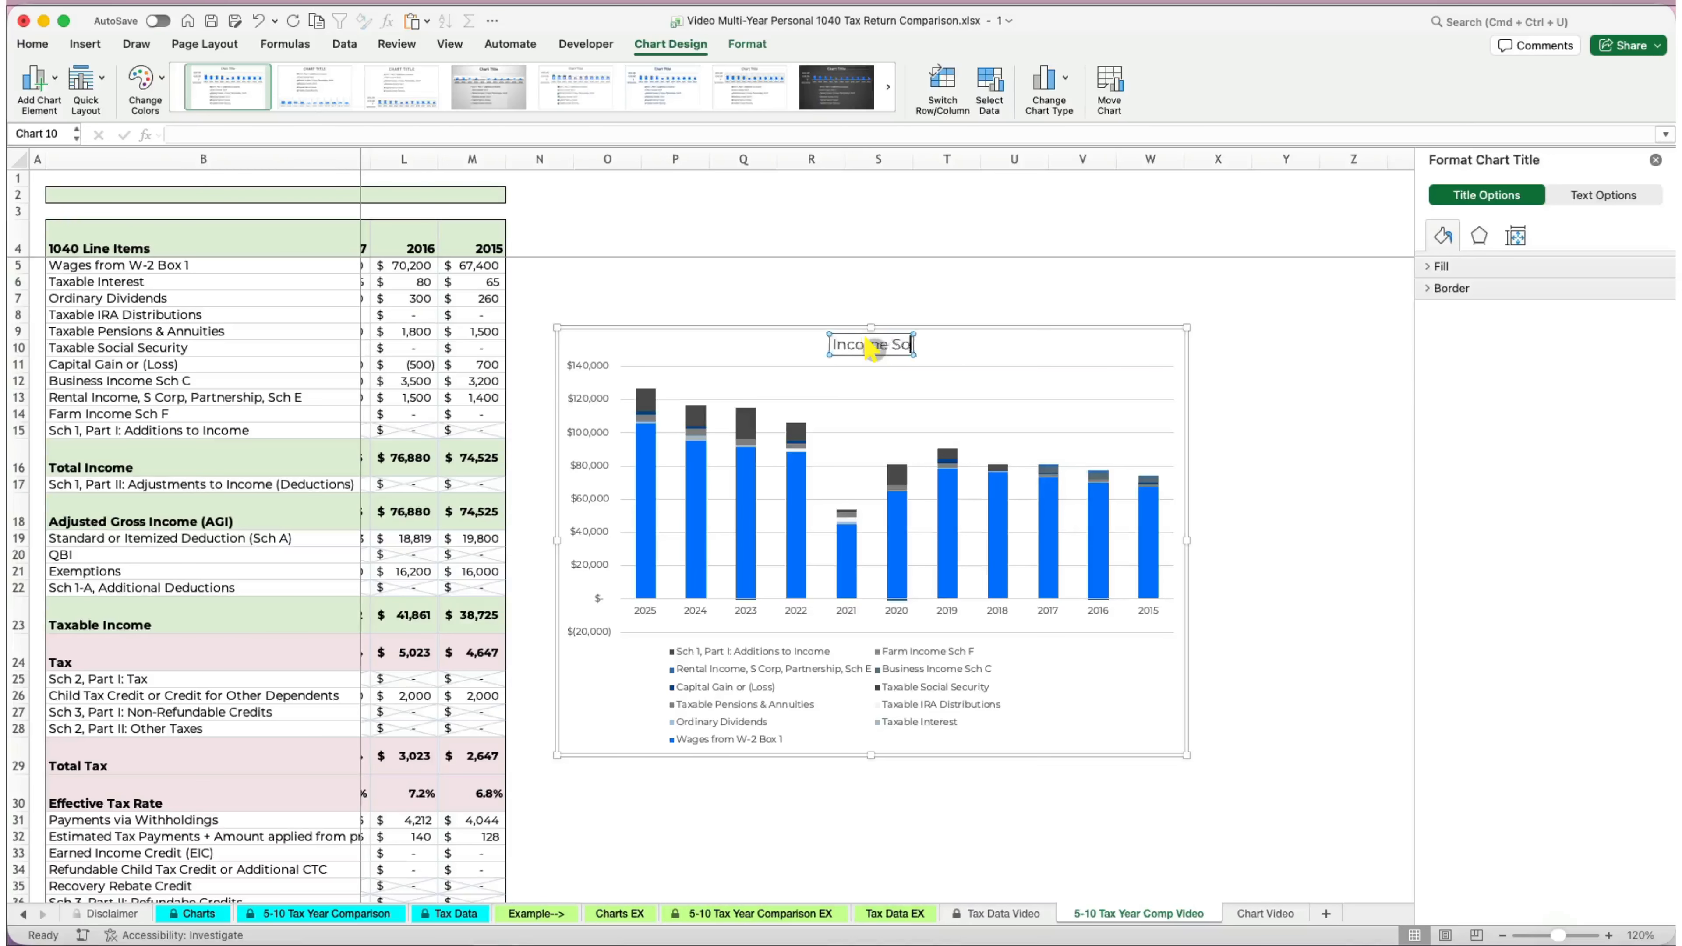
pyautogui.press('super+b')
# Reverse the year order on the Income Sources chart's horizontal axis and size the chart 5.2" high by 7.5" wide.
pyautogui.click(831, 608)
pyautogui.click(1549, 236)
pyautogui.click(1437, 549)
pyautogui.click(1522, 235)
pyautogui.moveTo(1186, 755); pyautogui.dragTo(1123, 720)
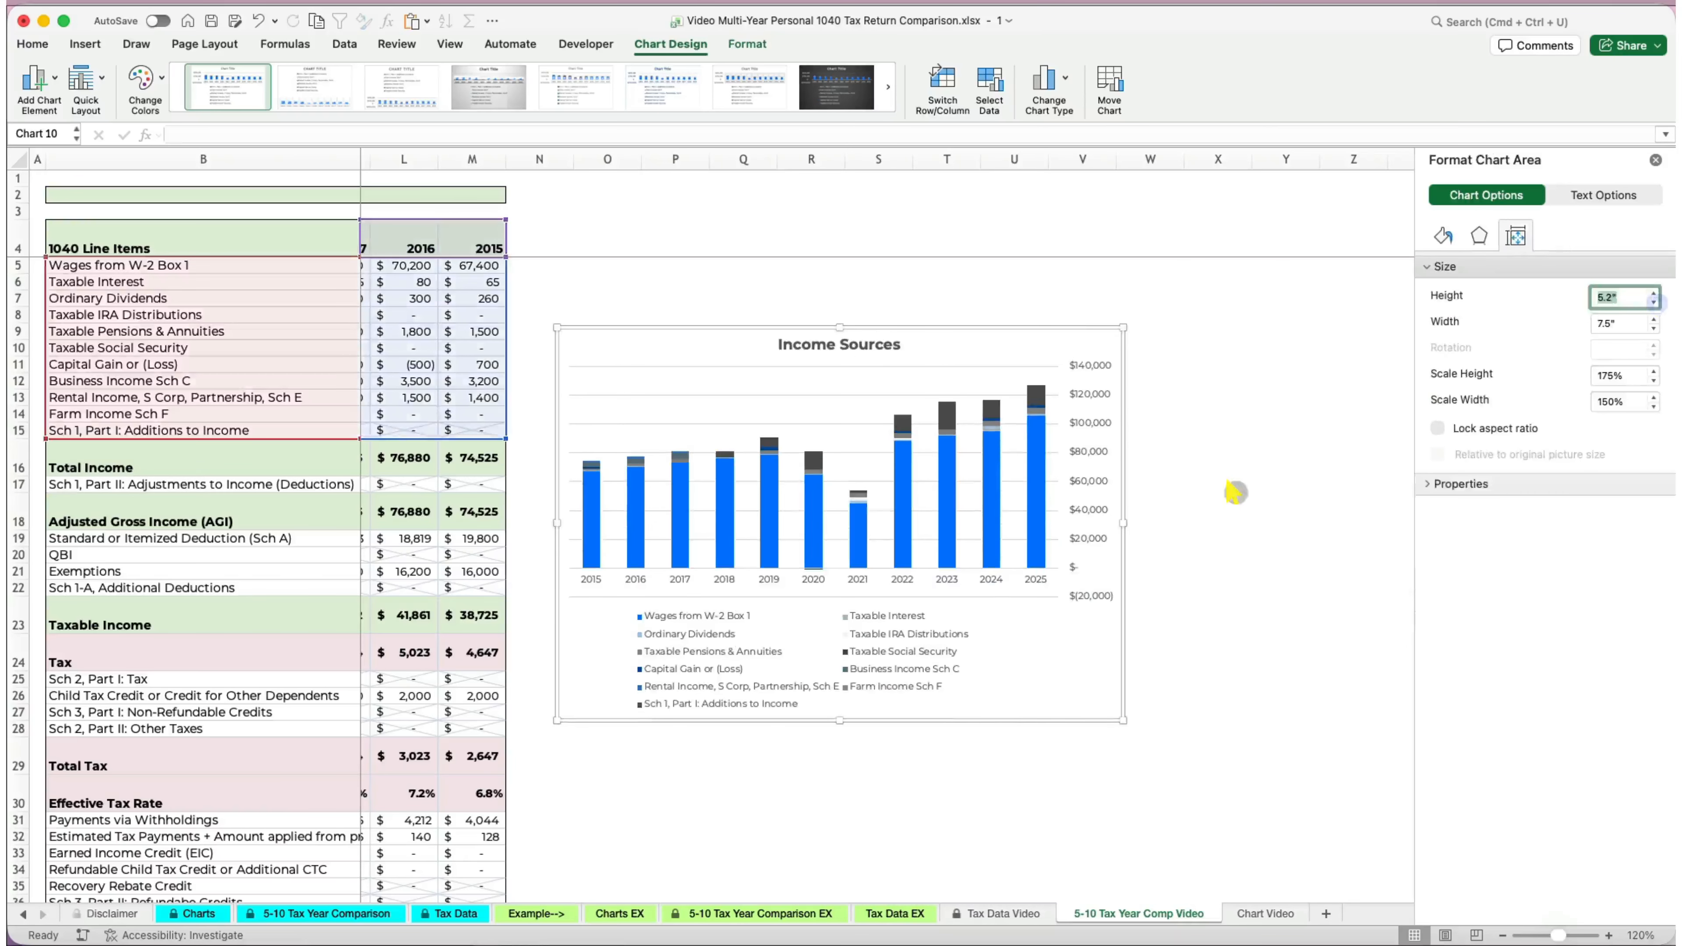
pyautogui.click(1232, 487)
# Move the Income Sources chart to the Chart Video sheet, placing it below the Refund vs Amount Due chart.
pyautogui.click(1037, 647)
pyautogui.press('super+x')
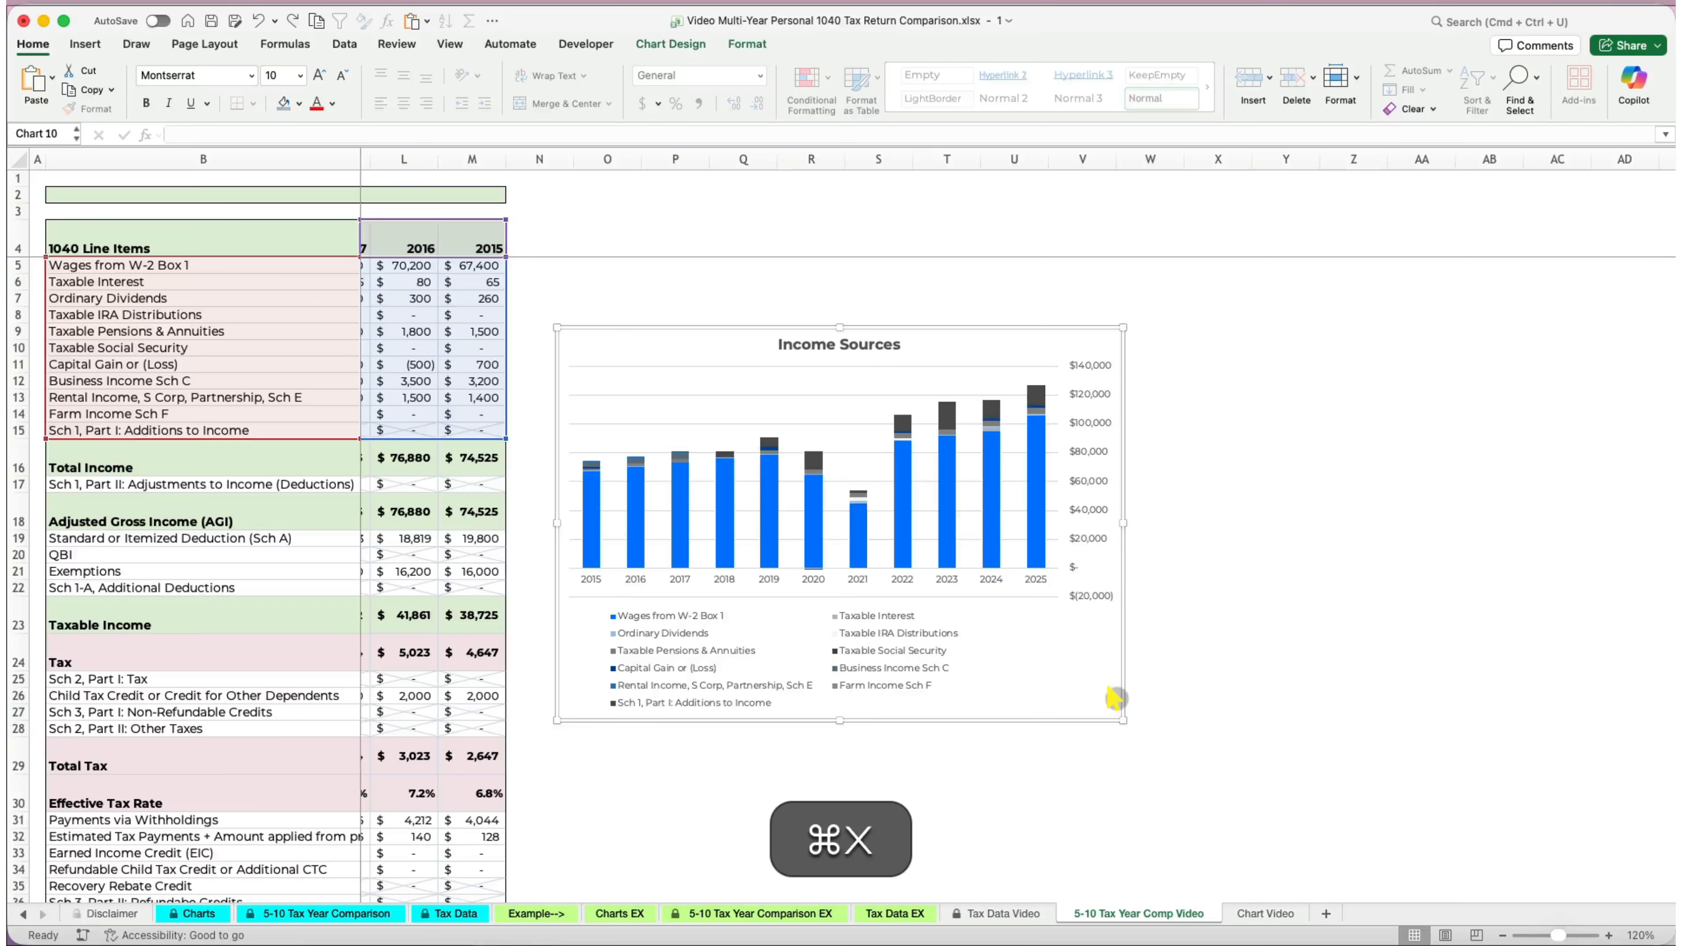
pyautogui.hscroll(-5, 1186, 848)
pyautogui.click(1264, 914)
pyautogui.press('super+v')
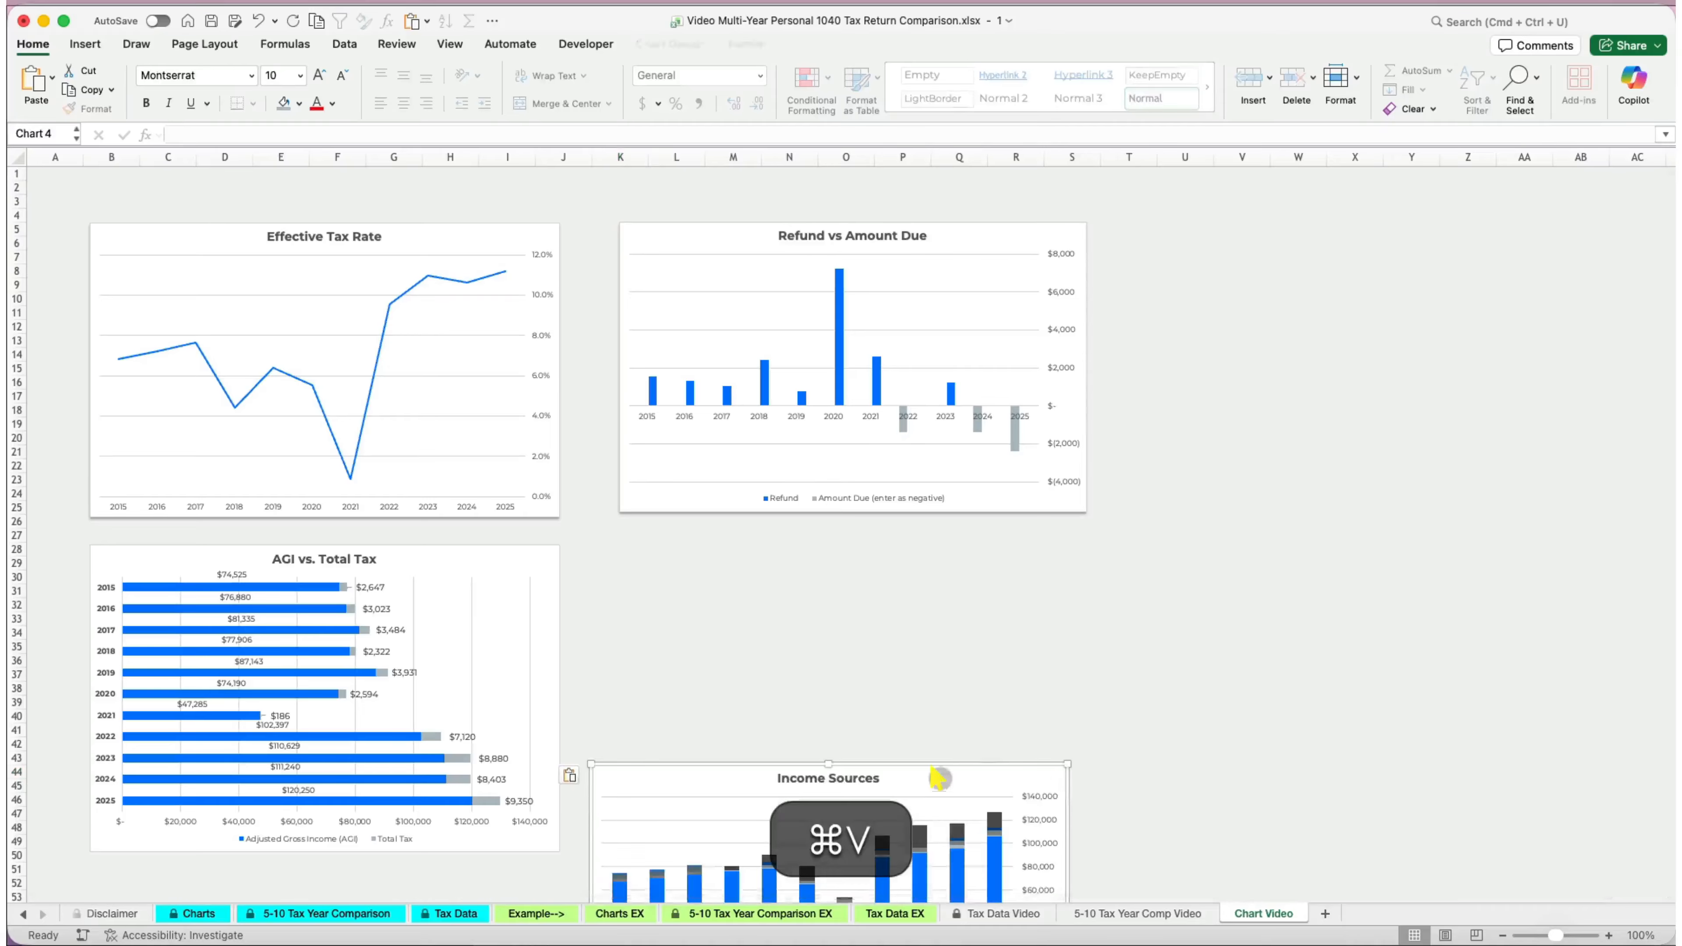
pyautogui.moveTo(920, 771); pyautogui.dragTo(964, 561)
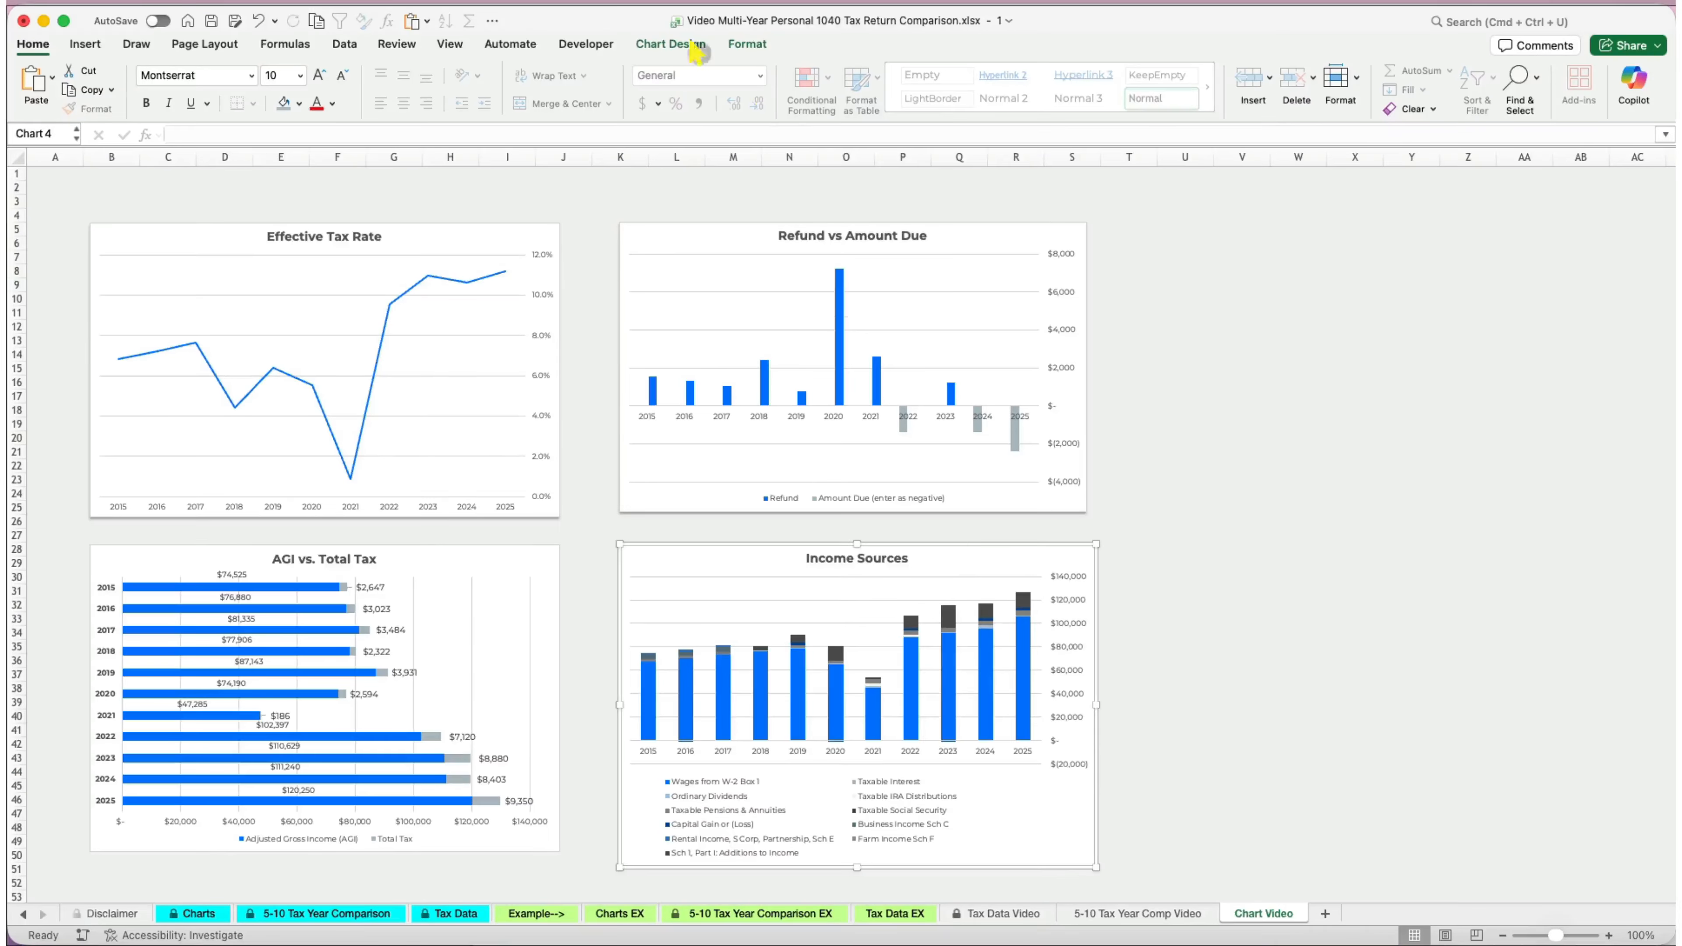
# Set the Income Sources chart's height to 4.91" and give it the same outer shadow as the upper charts.
pyautogui.doubleClick(517, 562)
pyautogui.click(713, 563)
pyautogui.click(1516, 236)
pyautogui.click(1625, 297)
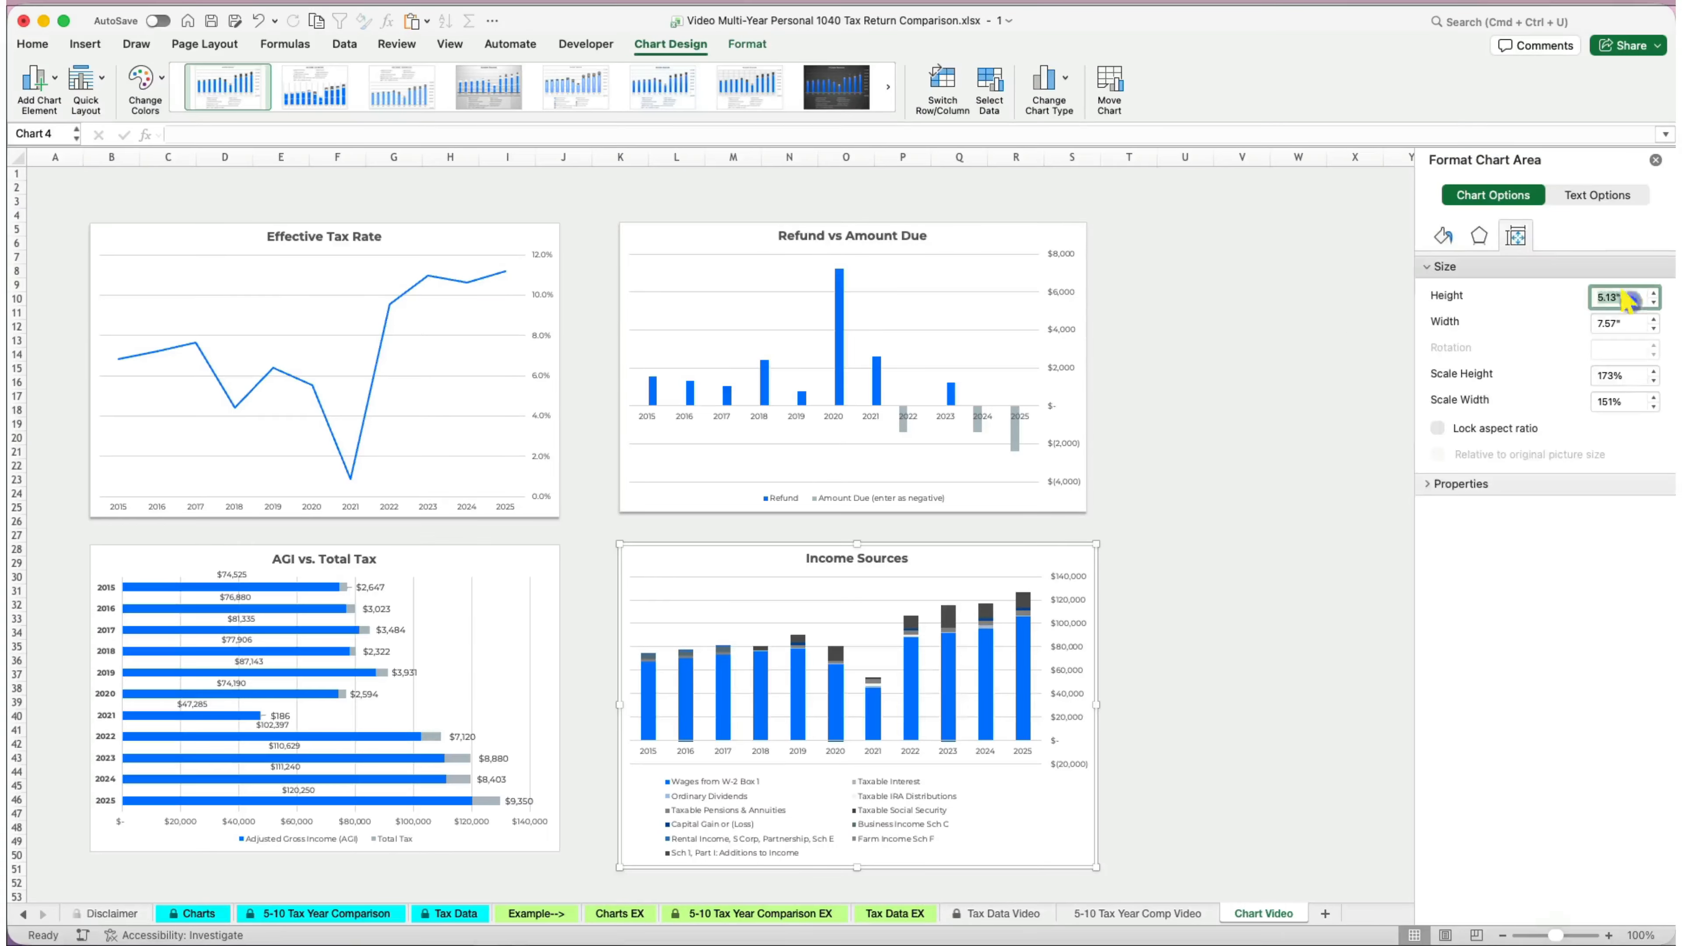
pyautogui.write('4.91')
pyautogui.press('Return')
pyautogui.click(713, 563)
pyautogui.click(746, 44)
pyautogui.click(1133, 280)
# Enter the bold 16-point heading "Multi-Year Tax Return Comparison: 1040 Tax Returns" in E2 above the charts.
pyautogui.click(281, 187)
pyautogui.write('Multi-Year Tax Return Comparison: 1040 Tax Returns')
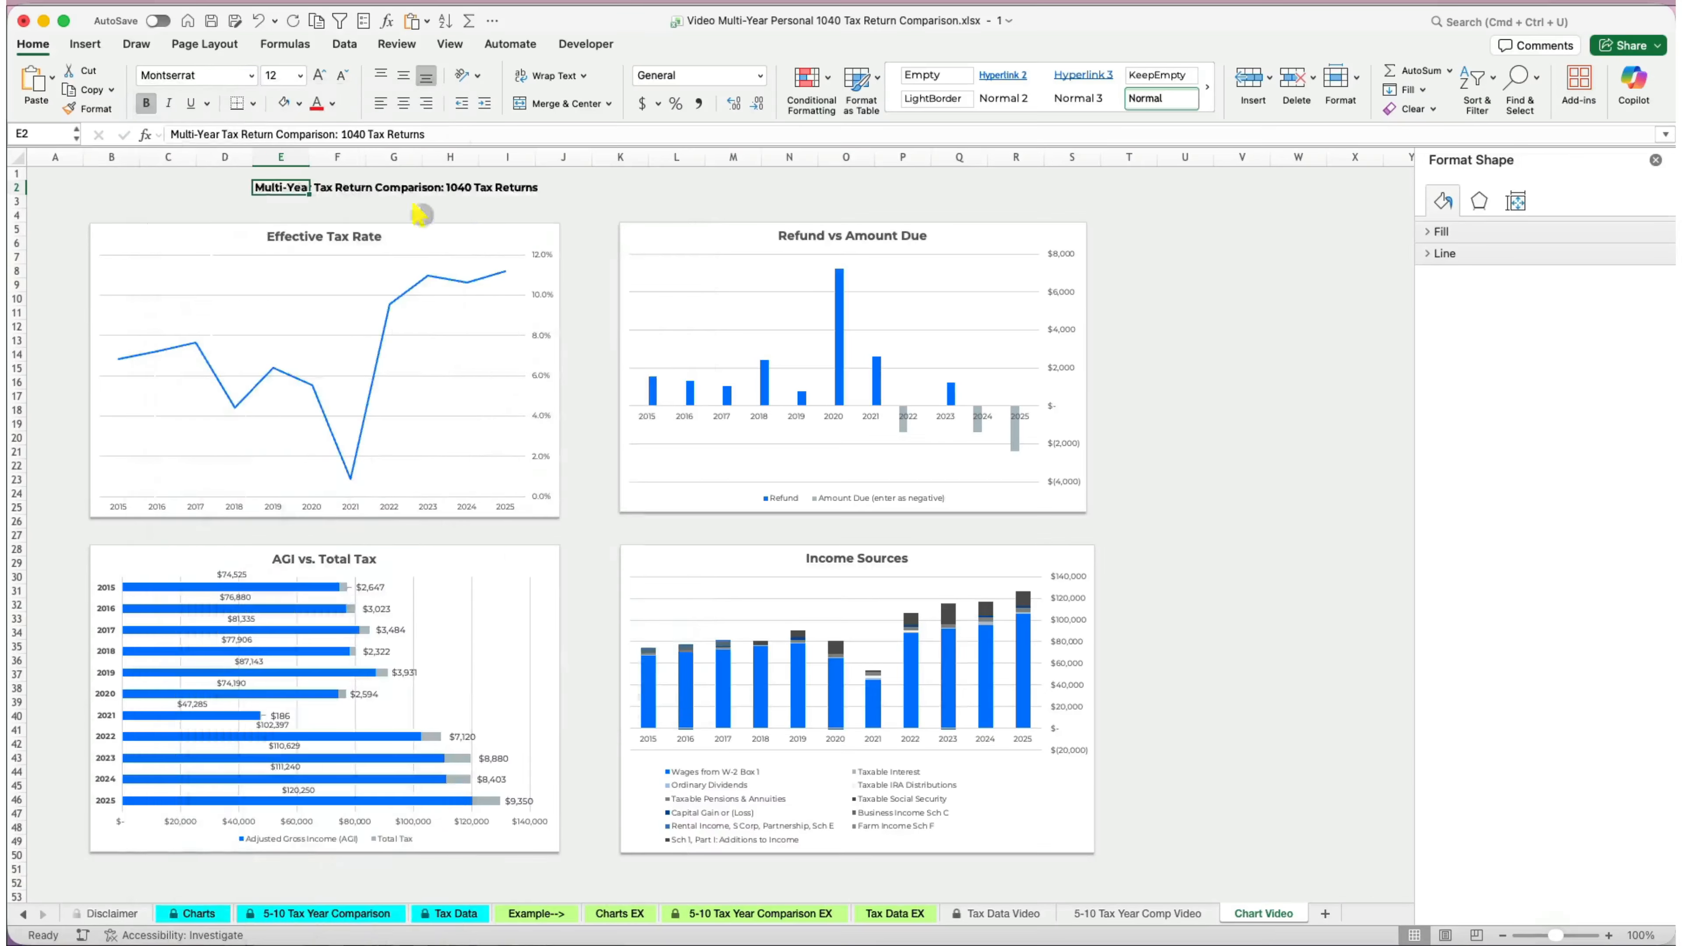
pyautogui.press('Return')
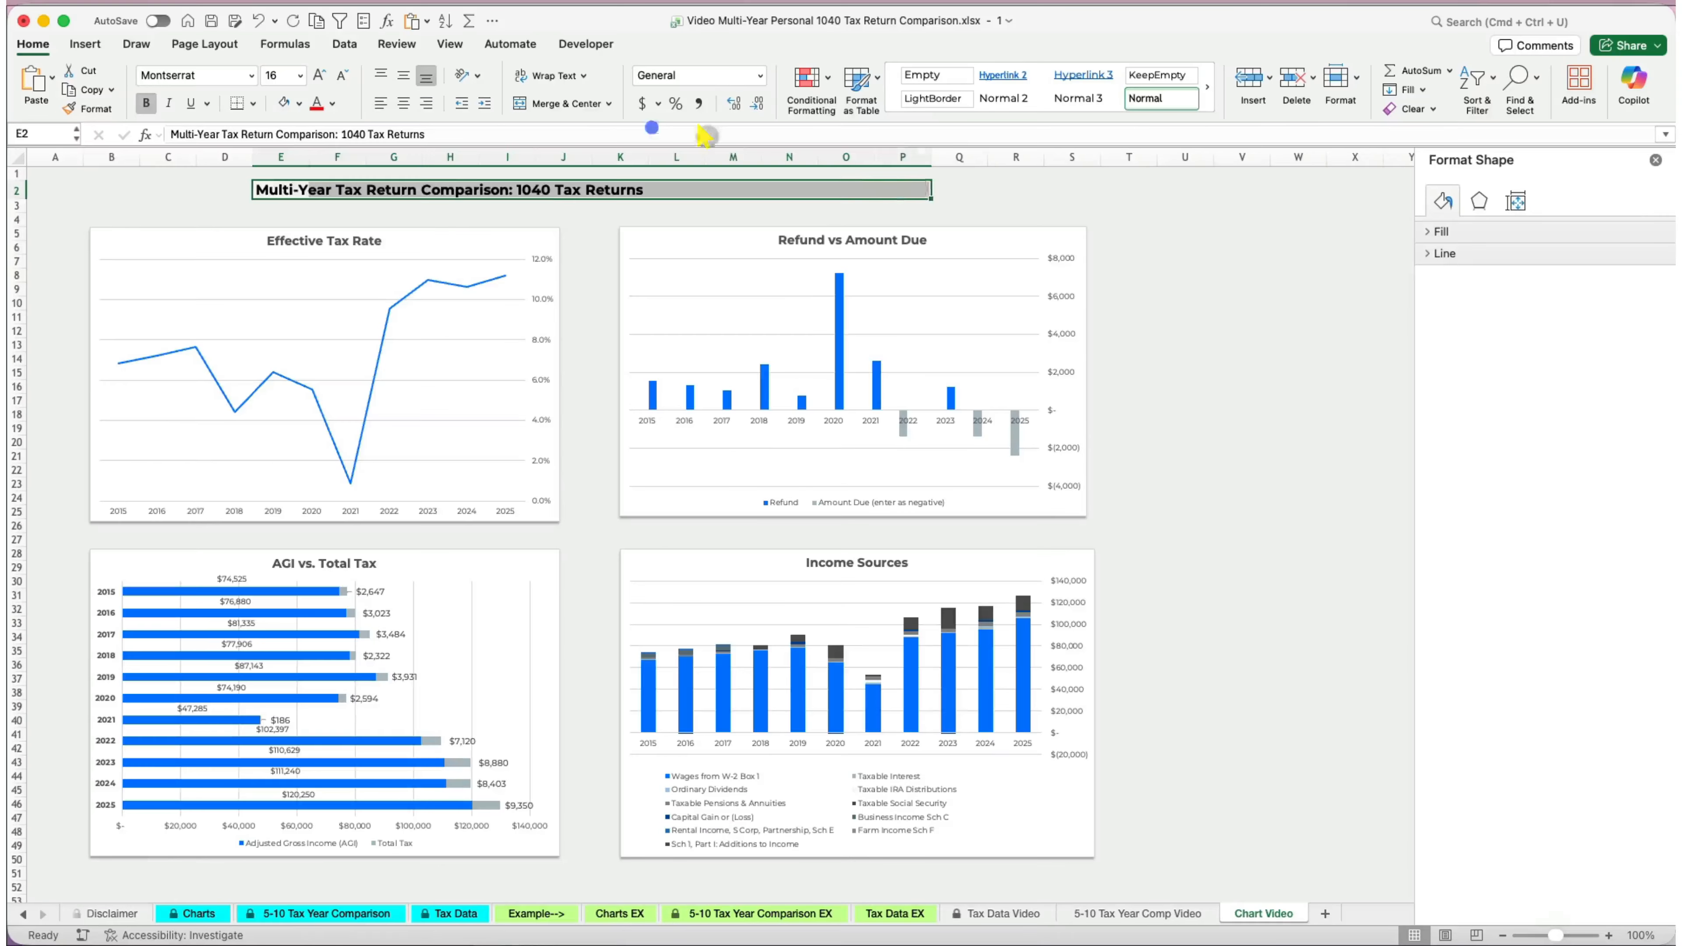
# Open the Tax Data Video sheet to examine its credit rows.
pyautogui.click(996, 913)
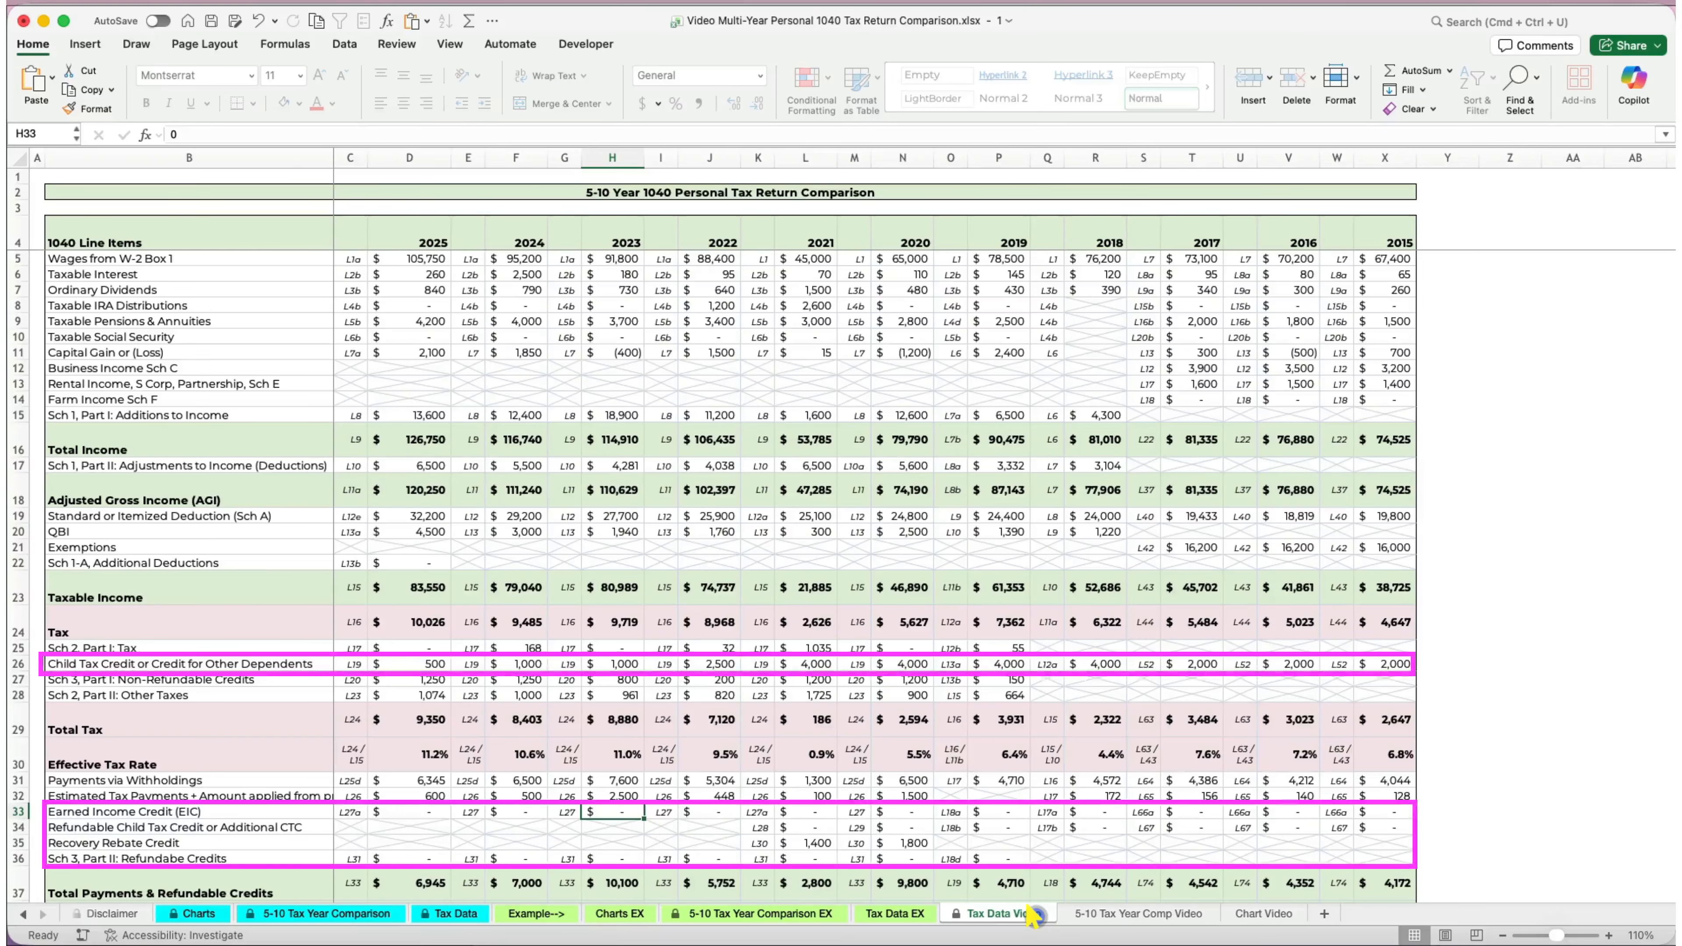